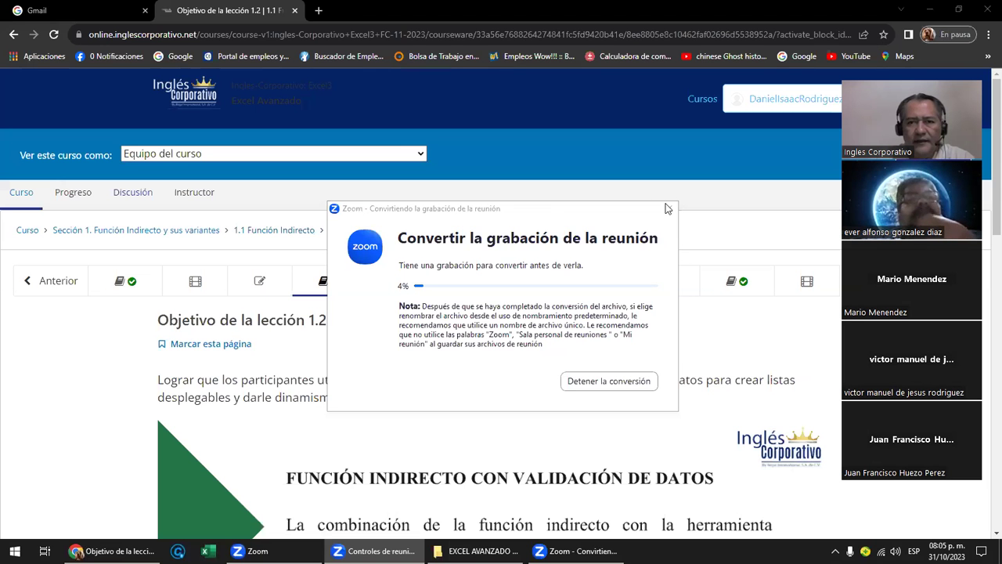
# - Scroll the INDIRECTO lesson page down to its example table
pyautogui.click(725, 160)
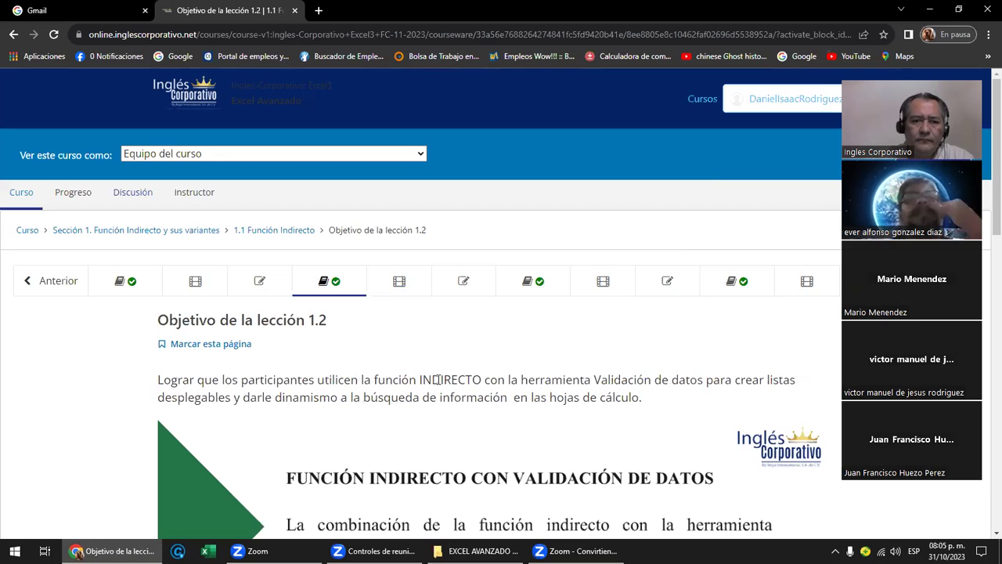
pyautogui.scroll(-1, 437, 380)
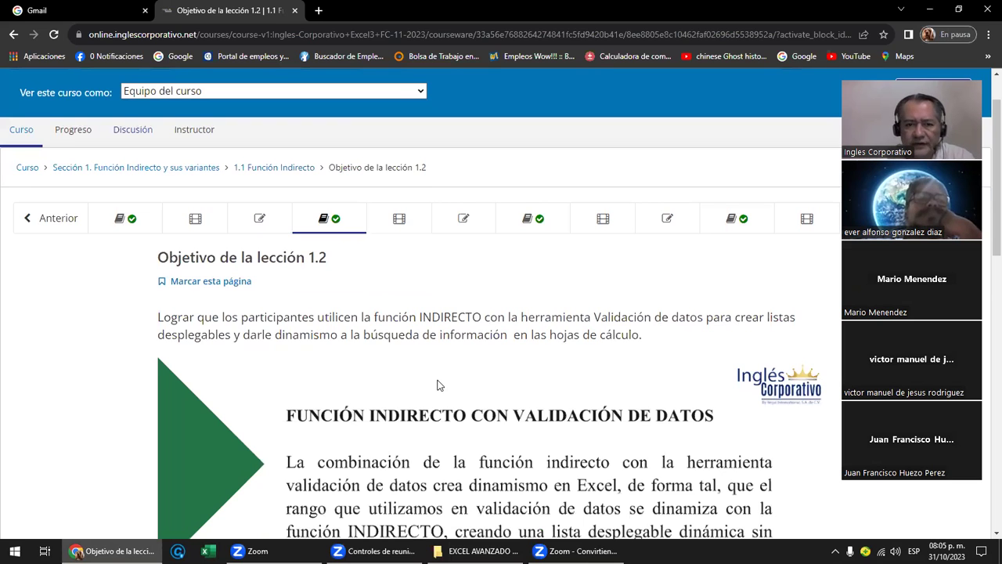
pyautogui.scroll(-3, 439, 385)
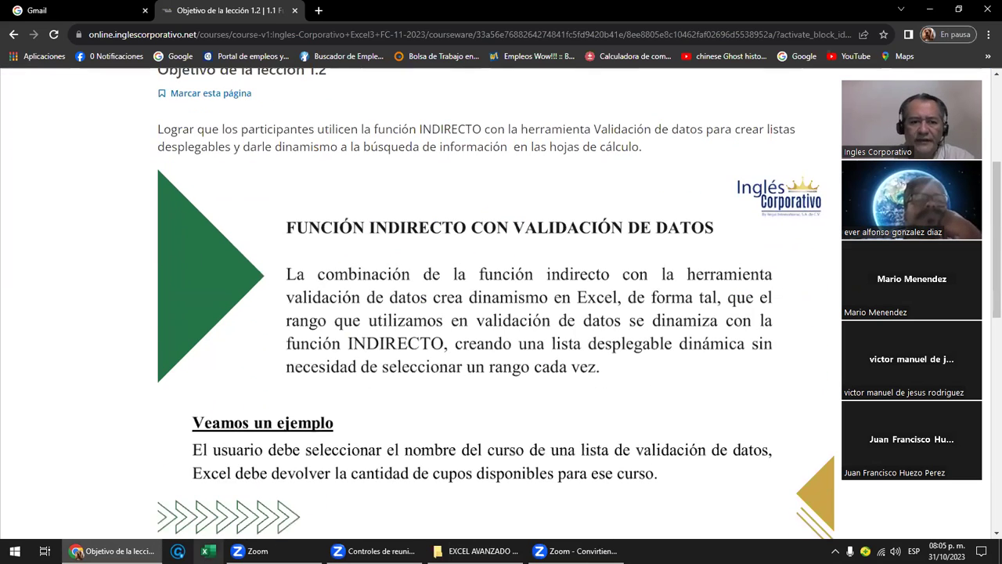
pyautogui.moveTo(175, 519)
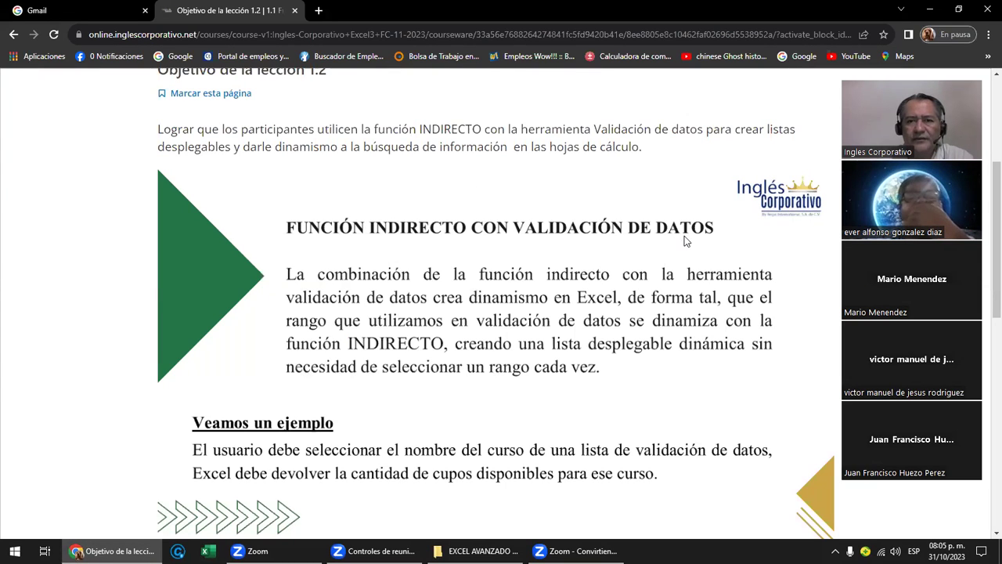
pyautogui.scroll(-3, 684, 236)
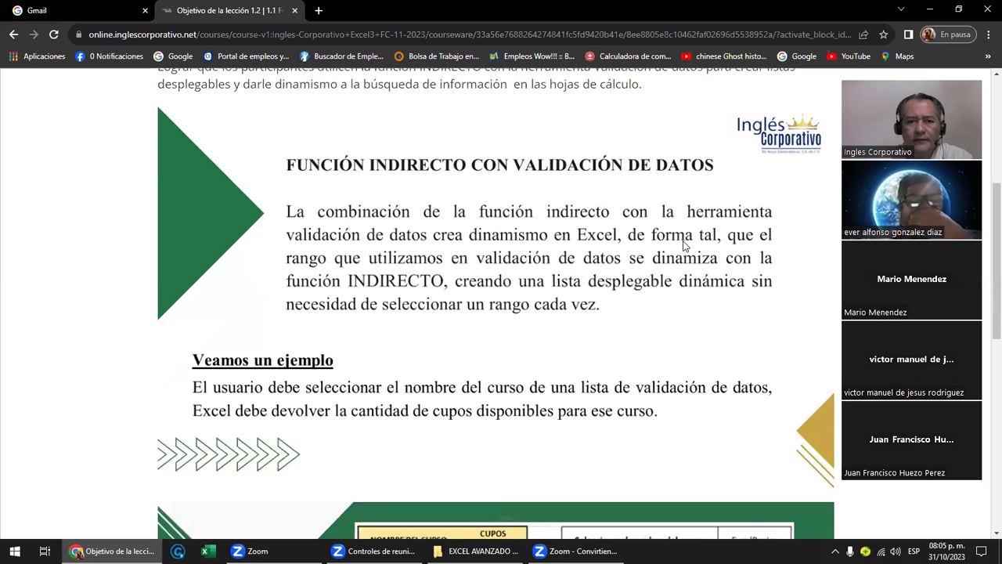
pyautogui.scroll(-1, 683, 246)
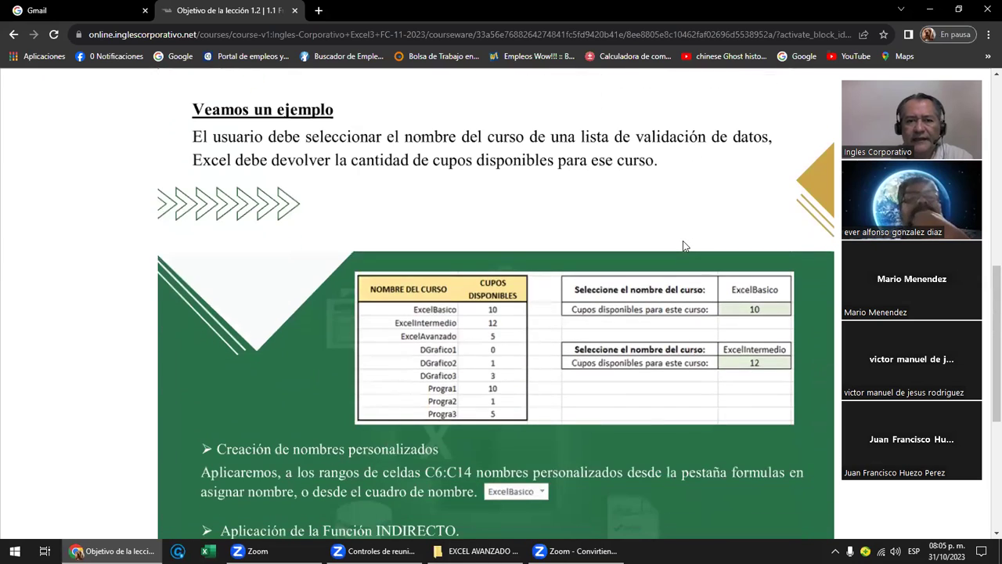
# - Switch to the EXCEL AVANZADO 8 PM folder from the taskbar
pyautogui.moveTo(575, 551)
pyautogui.moveTo(478, 552)
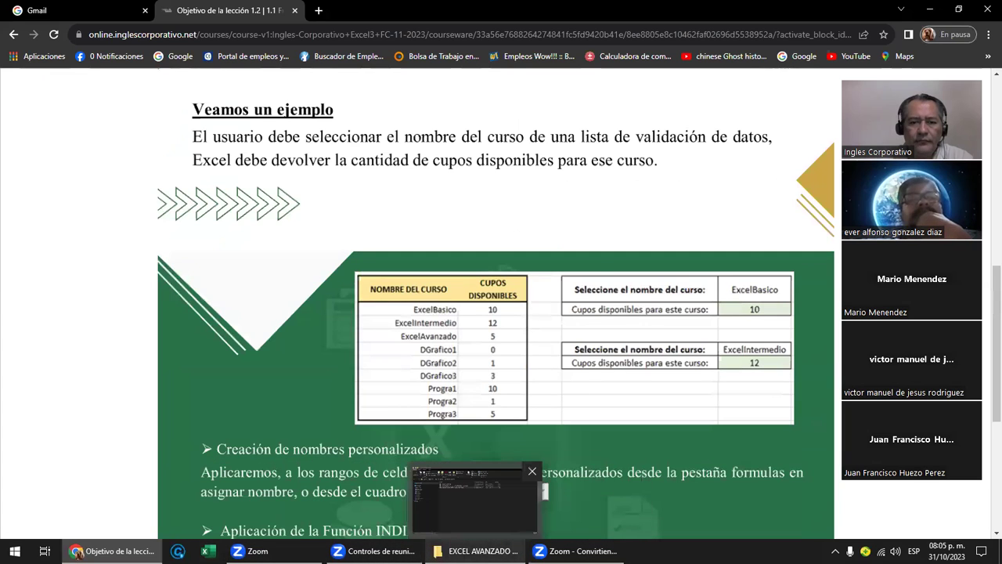
pyautogui.click(476, 501)
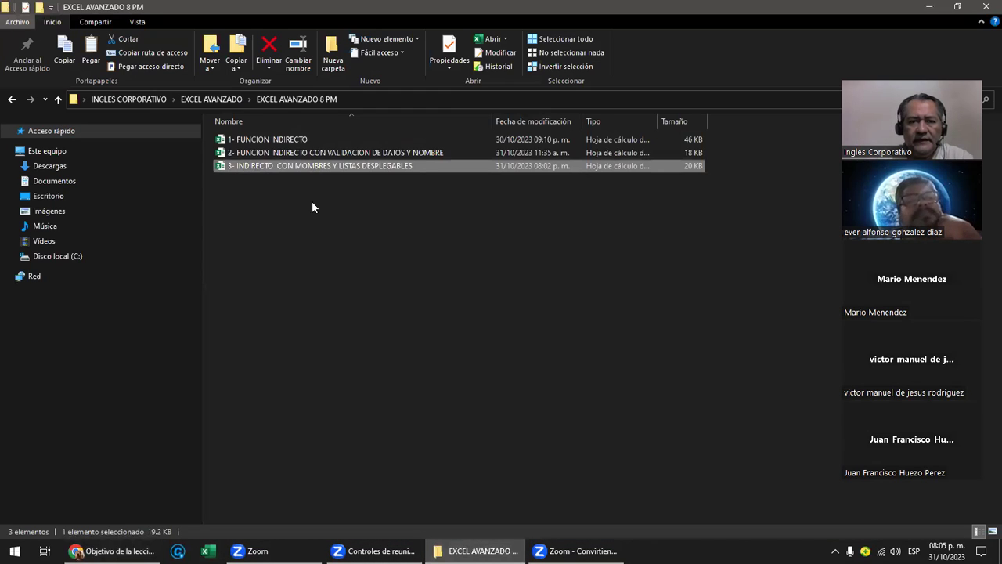
# - Launch '2- FUNCION INDIRECTO CON VALIDACION DE DATOS Y NOMBRE' from the folder into Excel
pyautogui.click(296, 154)
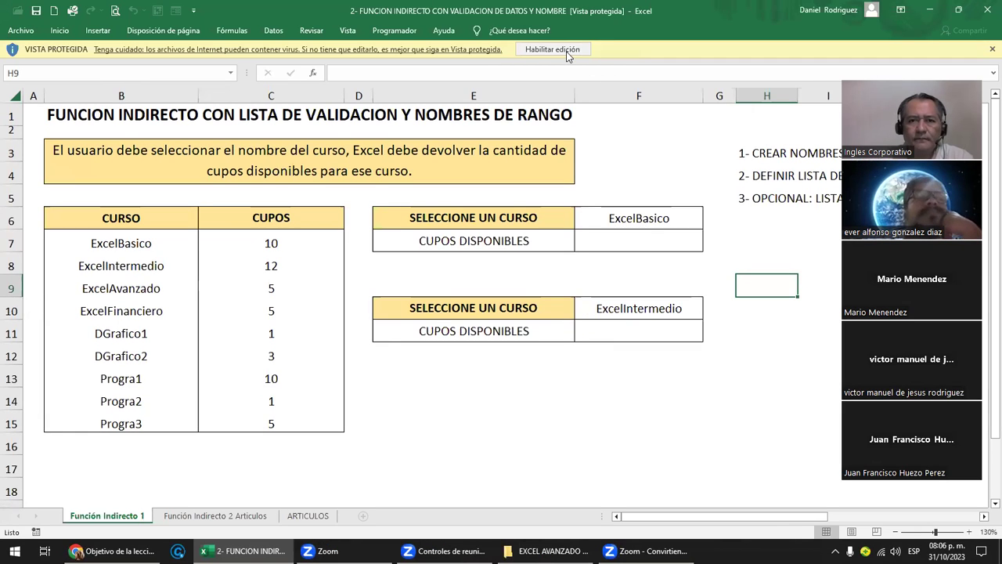
# - Enable editing, then review the course names in B7:B15 and seat counts in C7:C15
pyautogui.click(552, 49)
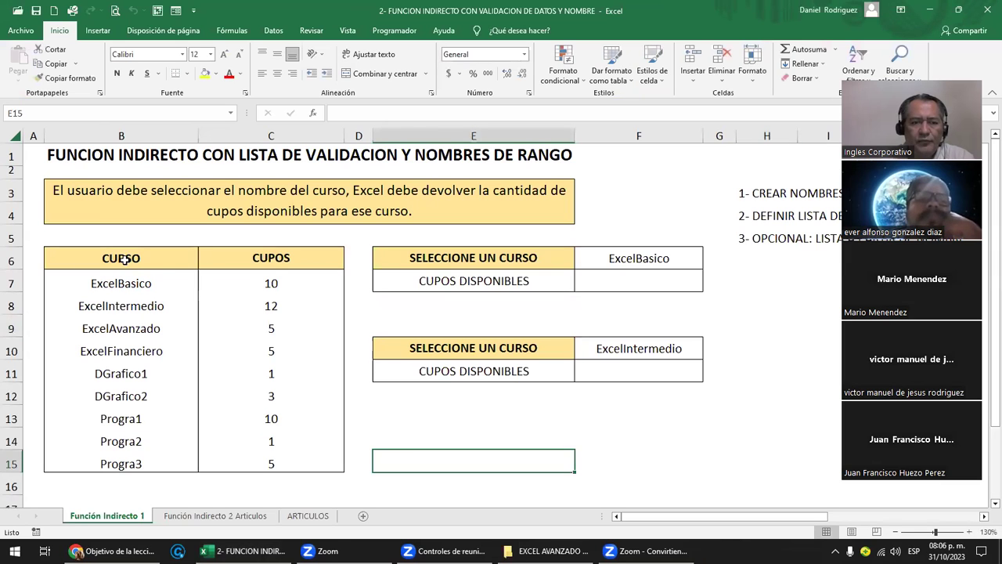
pyautogui.click(125, 261)
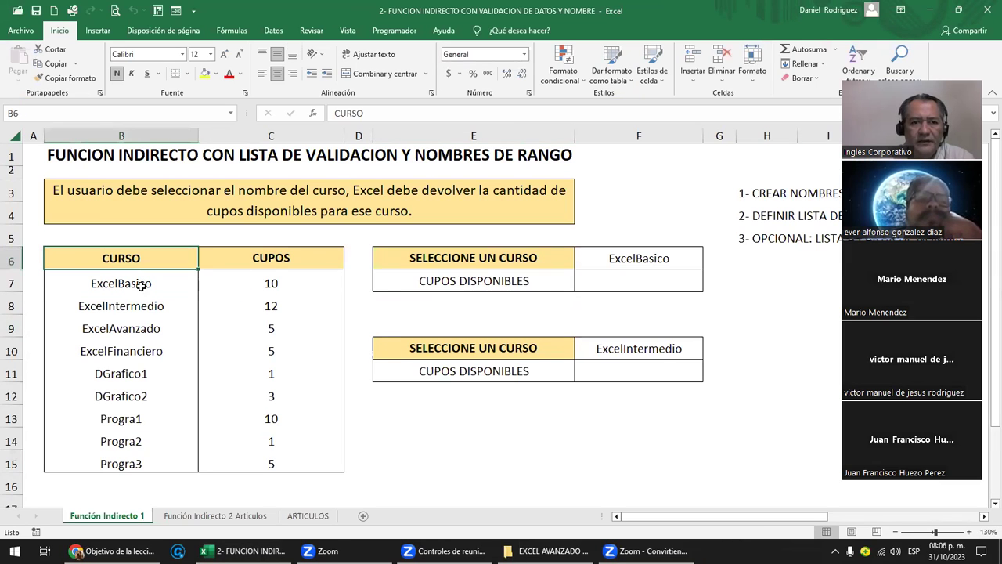
pyautogui.moveTo(138, 284); pyautogui.dragTo(156, 458)
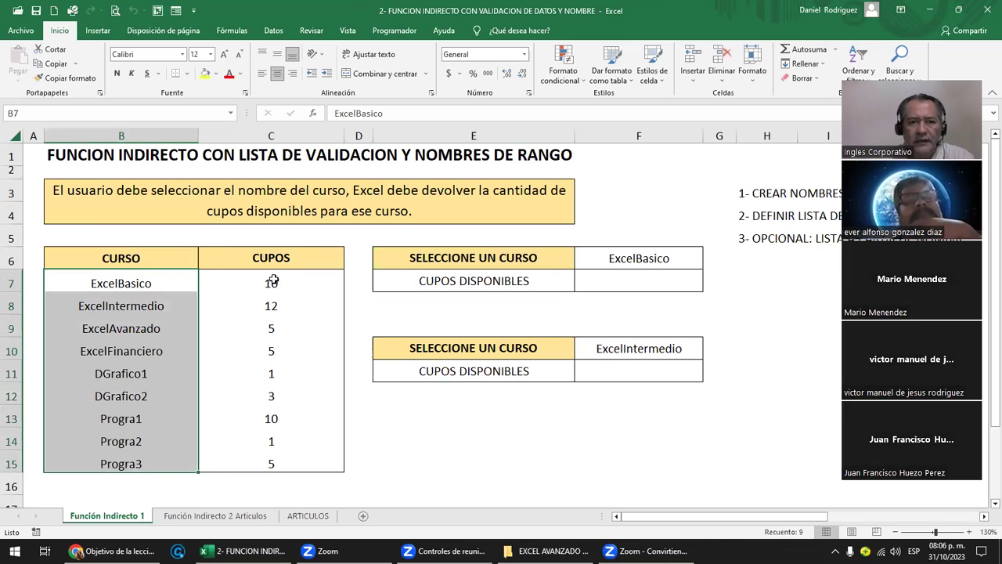
pyautogui.moveTo(272, 280); pyautogui.dragTo(277, 465)
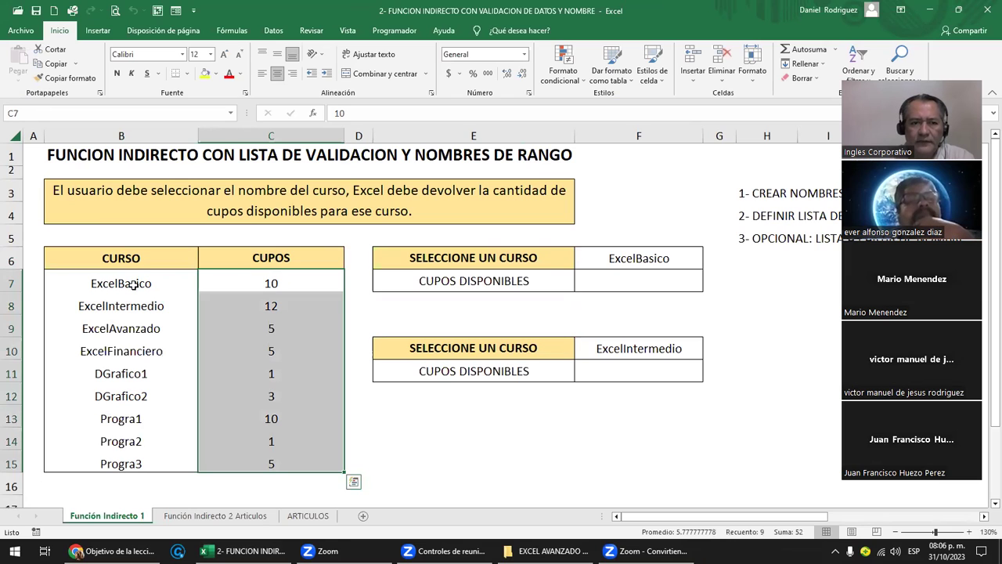
pyautogui.click(256, 283)
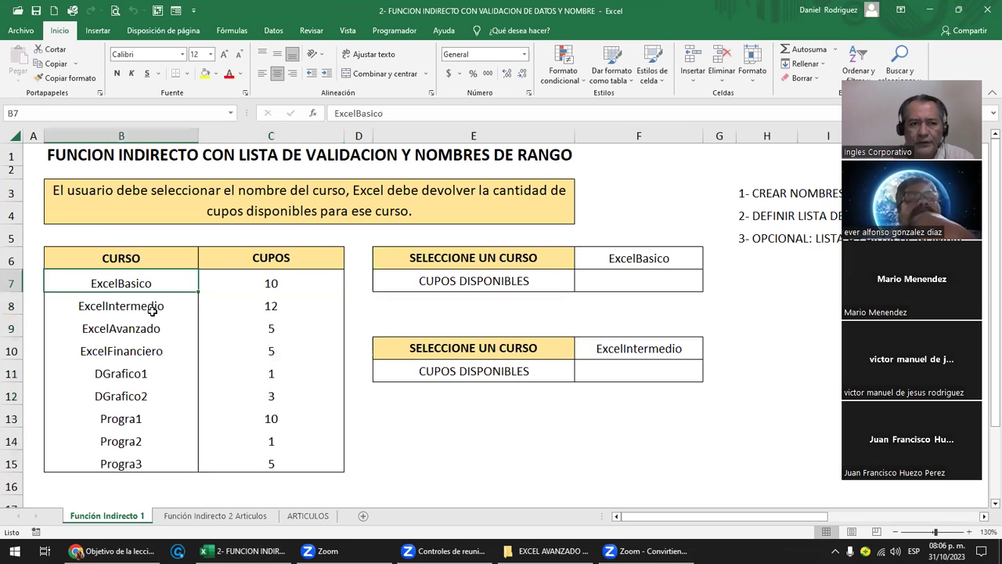
pyautogui.click(271, 313)
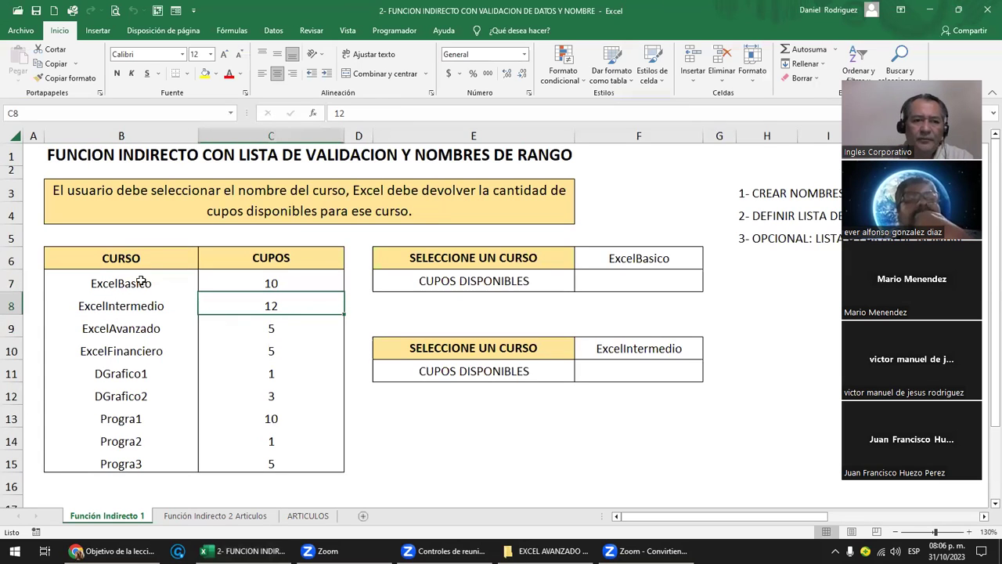
pyautogui.moveTo(141, 283); pyautogui.dragTo(136, 463)
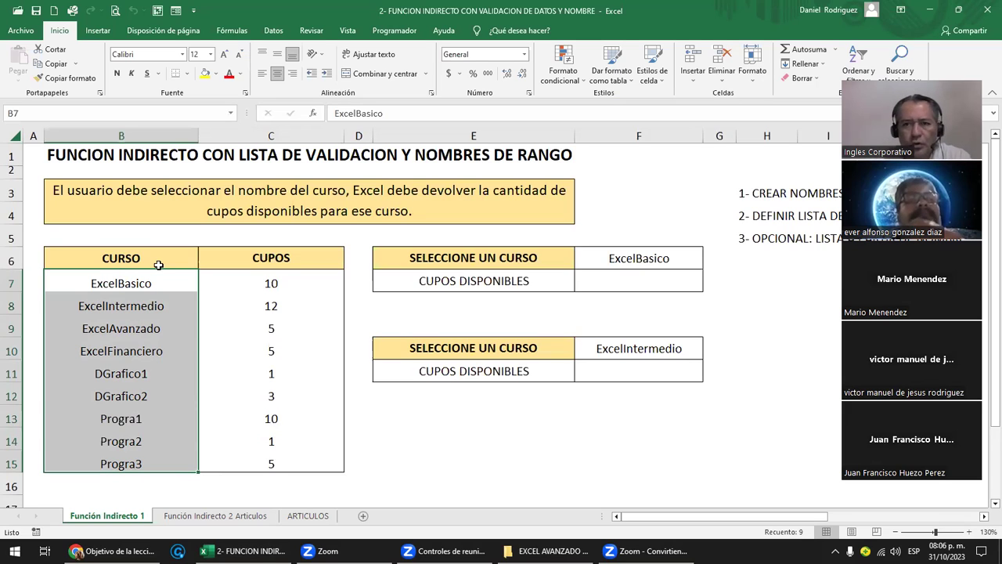
# - Name the course range B7:B15 CURSOS through the Name Box
pyautogui.click(209, 108)
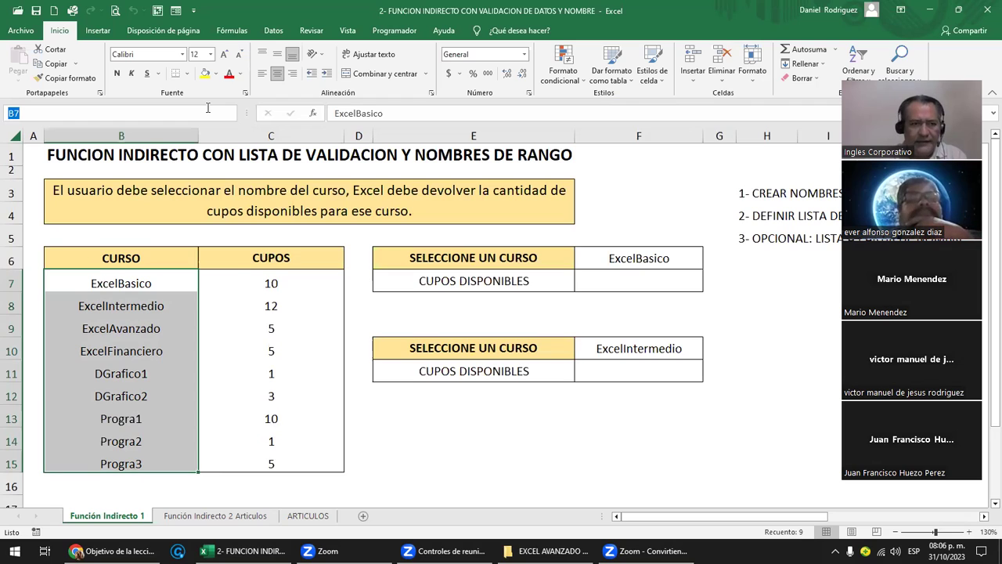
pyautogui.write('CURSOS')
pyautogui.press('BackSpace')
pyautogui.press('BackSpace')
pyautogui.press('BackSpace')
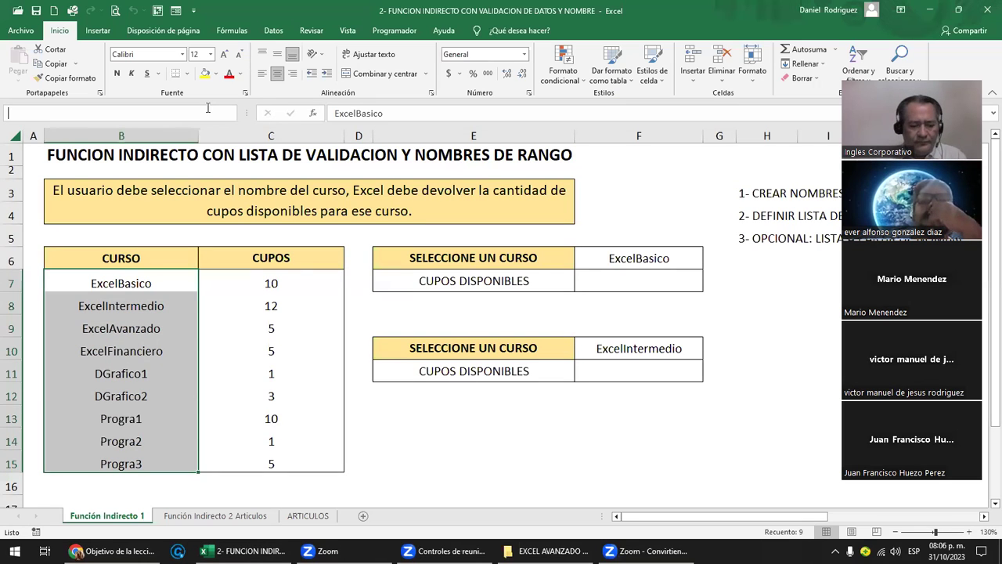
pyautogui.write('CUR')
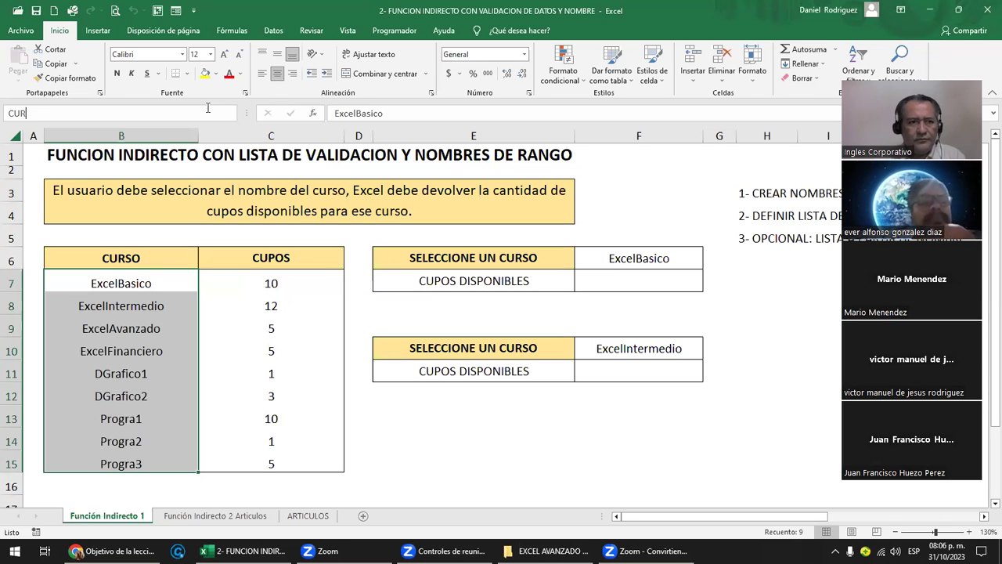
pyautogui.press('Return')
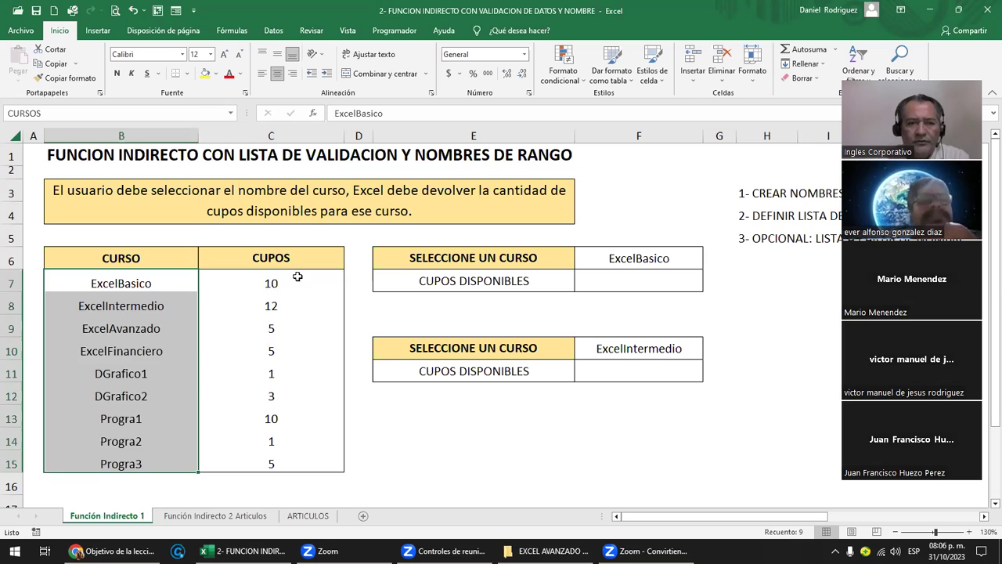
pyautogui.click(297, 277)
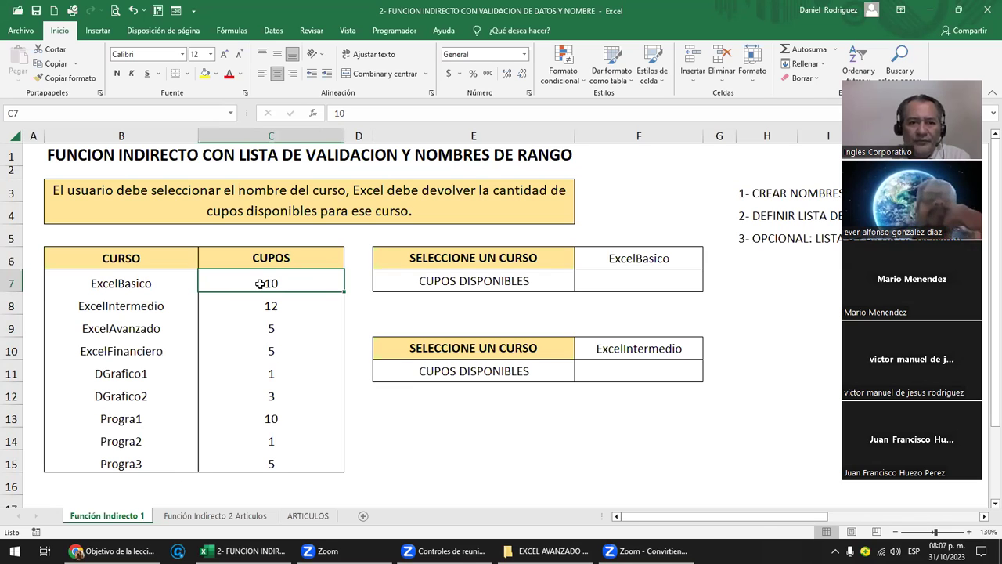
# - Name the seat counts C7:C15 CUPOS and check the defined-names list
pyautogui.moveTo(267, 283); pyautogui.dragTo(264, 463)
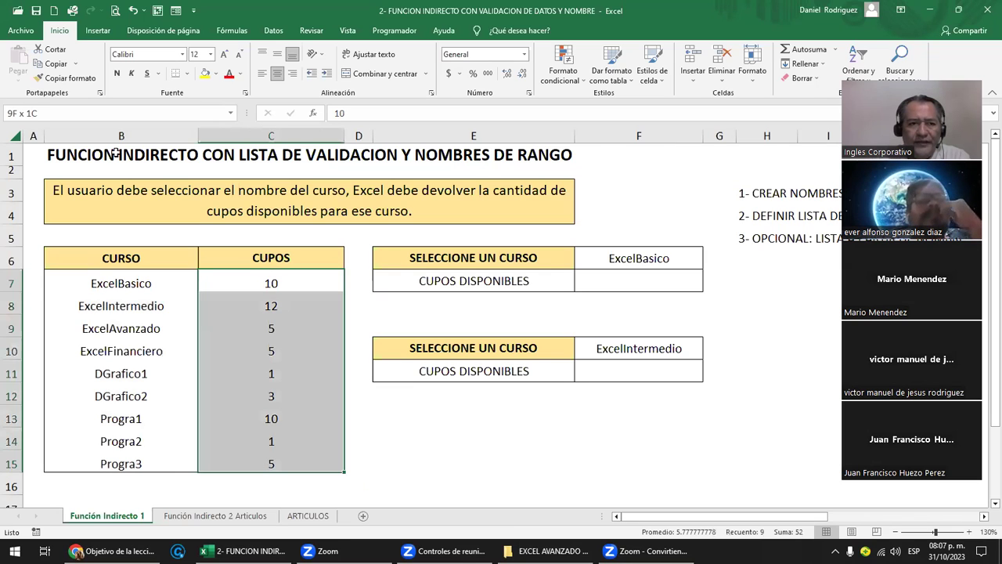
pyautogui.click(82, 112)
pyautogui.write('CUPOS')
pyautogui.press('Return')
pyautogui.click(455, 415)
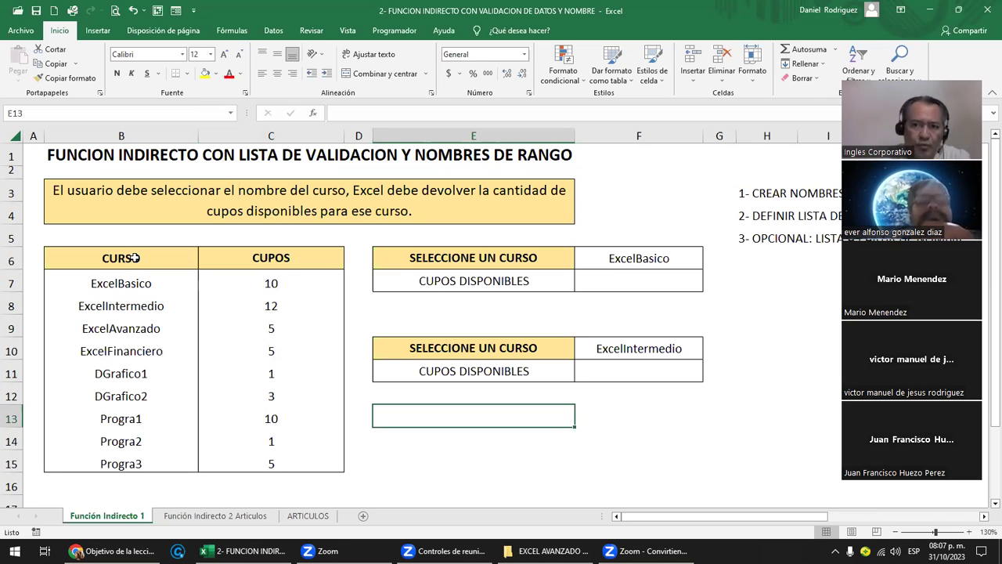
pyautogui.click(229, 116)
# - Delete every defined name, ARTICULO through CURSOS, in the Name Manager
pyautogui.click(230, 116)
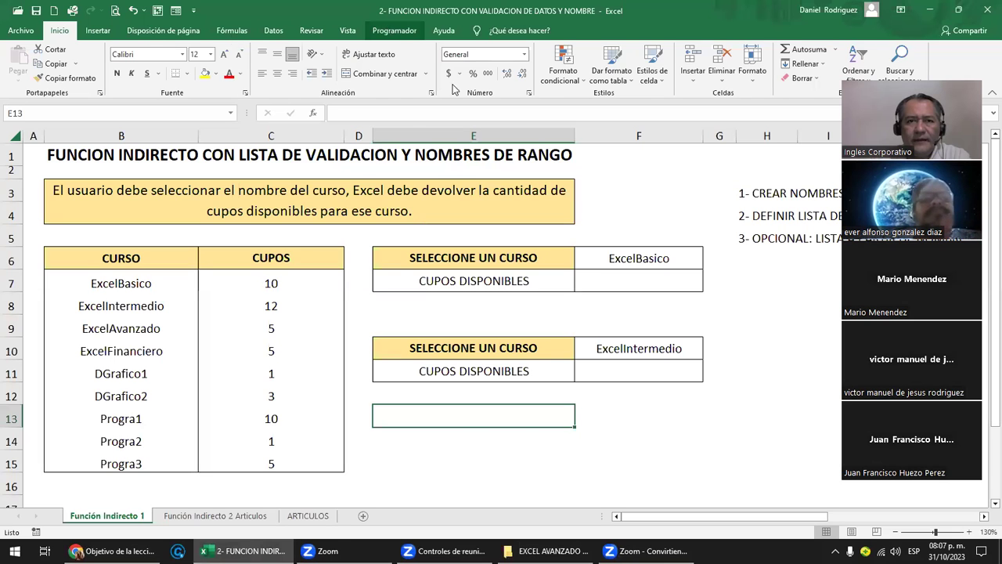
pyautogui.click(233, 33)
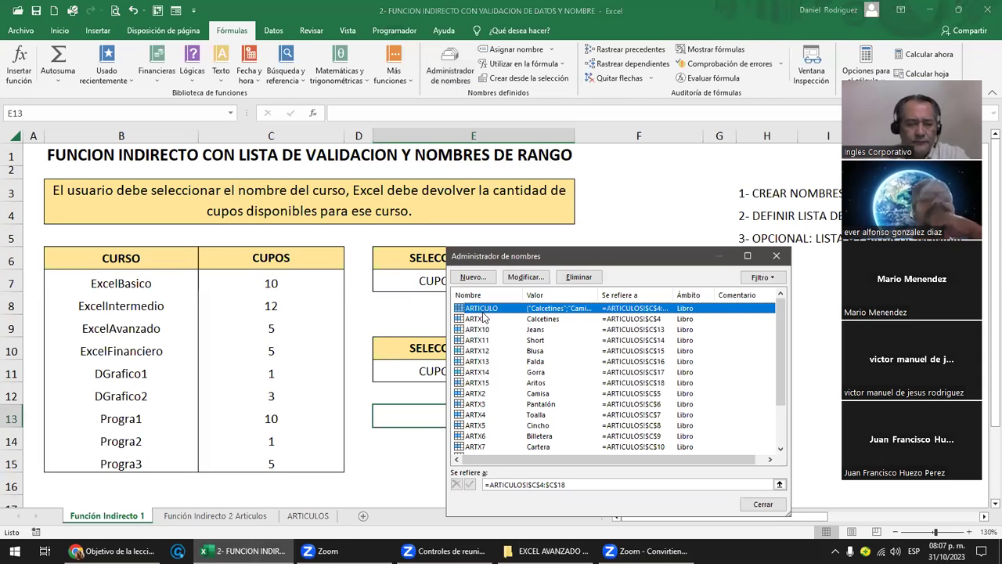
pyautogui.keyDown('shift'); pyautogui.click(484, 317); pyautogui.keyUp('shift')
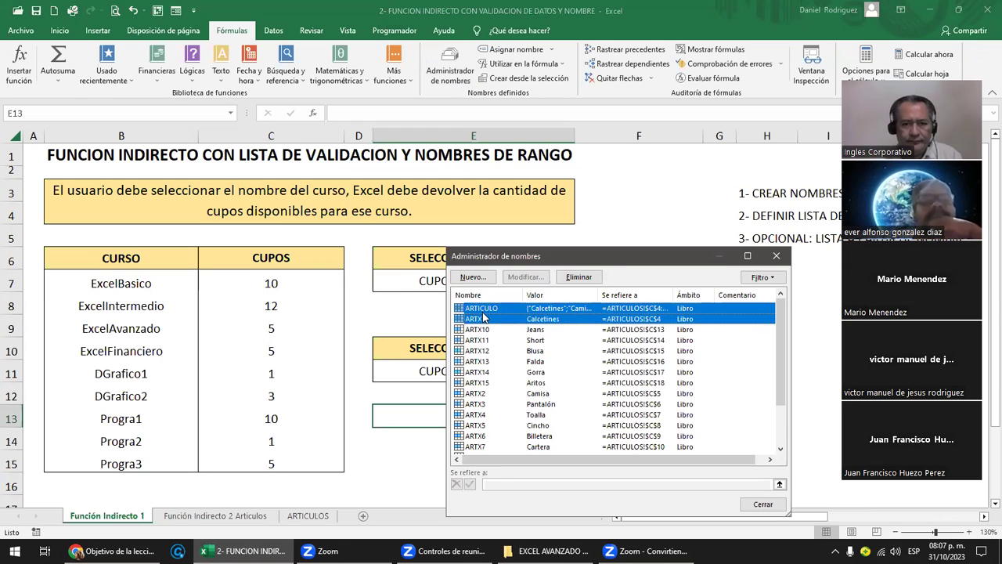
pyautogui.hotkey('shift', 'End')
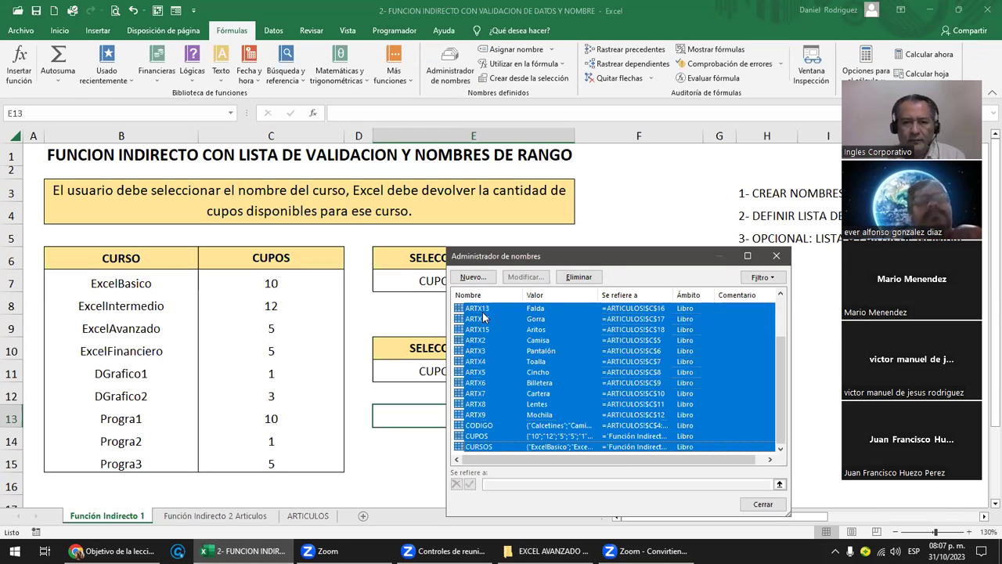
pyautogui.click(578, 276)
pyautogui.click(777, 256)
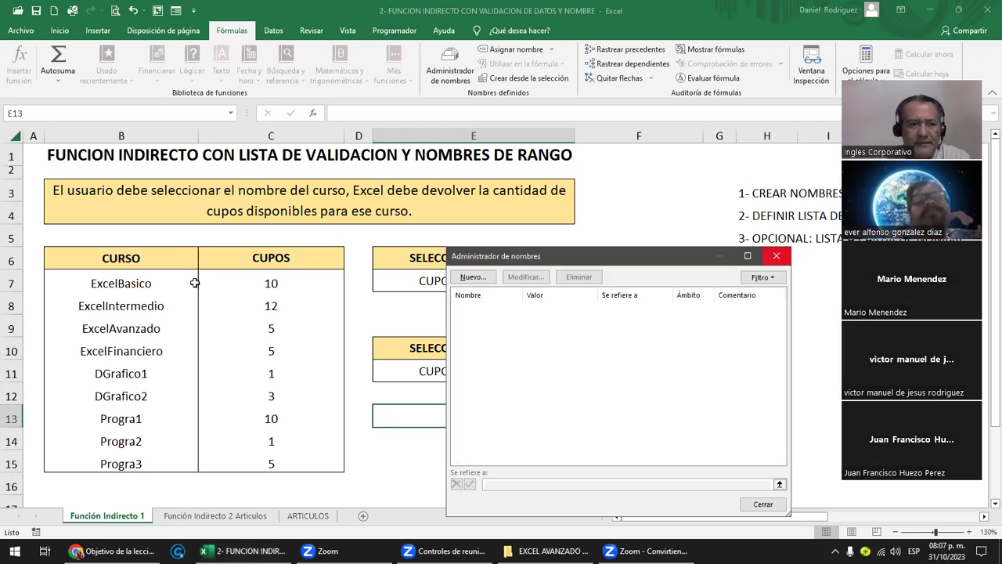
pyautogui.click(148, 283)
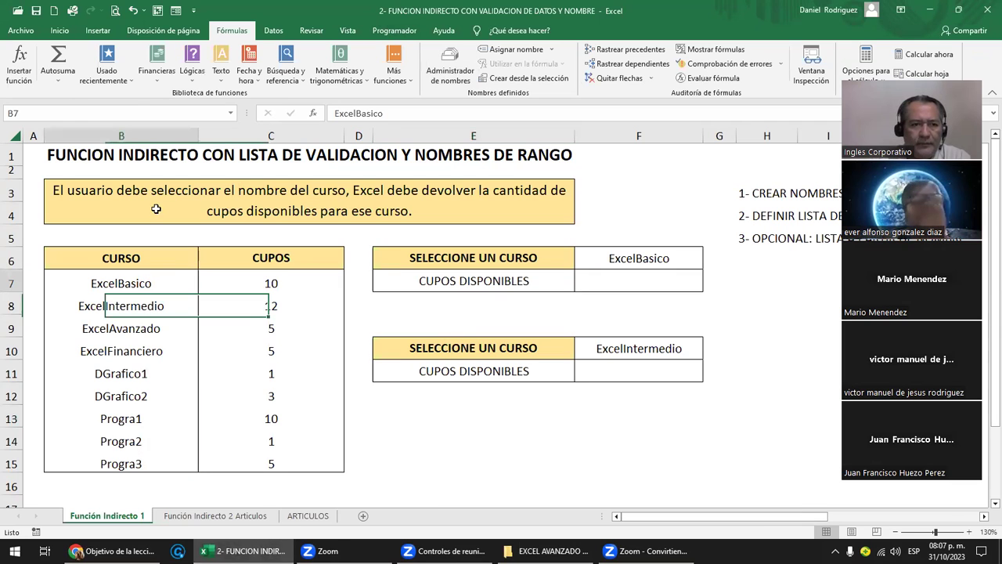
# - Name the course names B7:B15 CURSO and the quotas C7:C15 CUPOS
pyautogui.hotkey('ctrl', 'shift', 'Down')
pyautogui.click(129, 110)
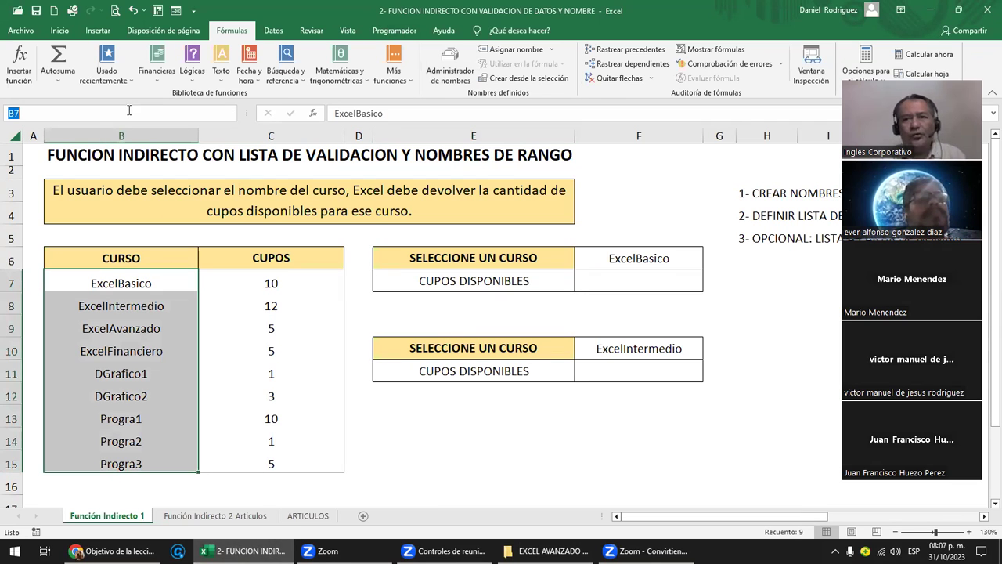
pyautogui.write('M')
pyautogui.press('BackSpace')
pyautogui.write('CURSO')
pyautogui.press('Return')
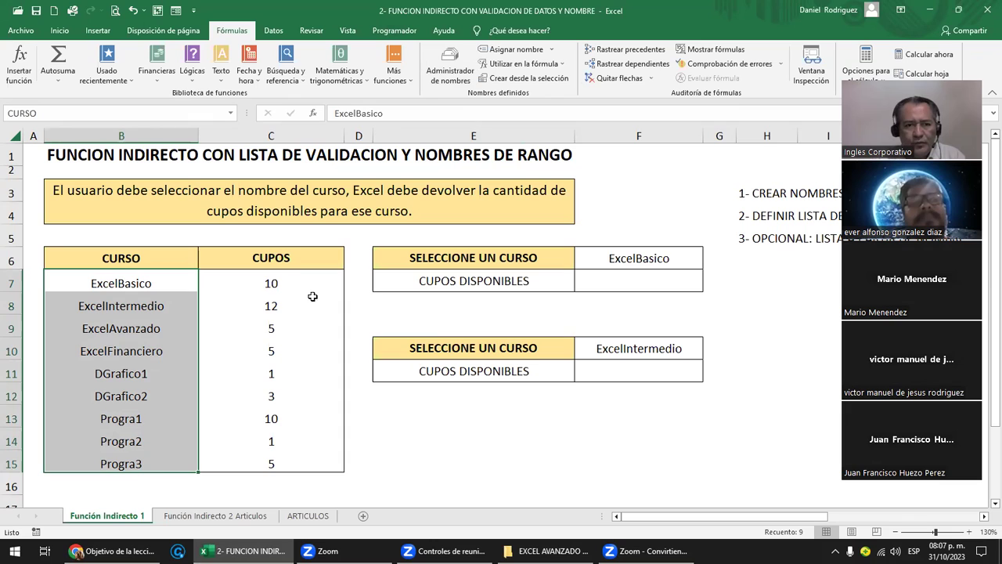
pyautogui.moveTo(271, 282); pyautogui.dragTo(271, 463)
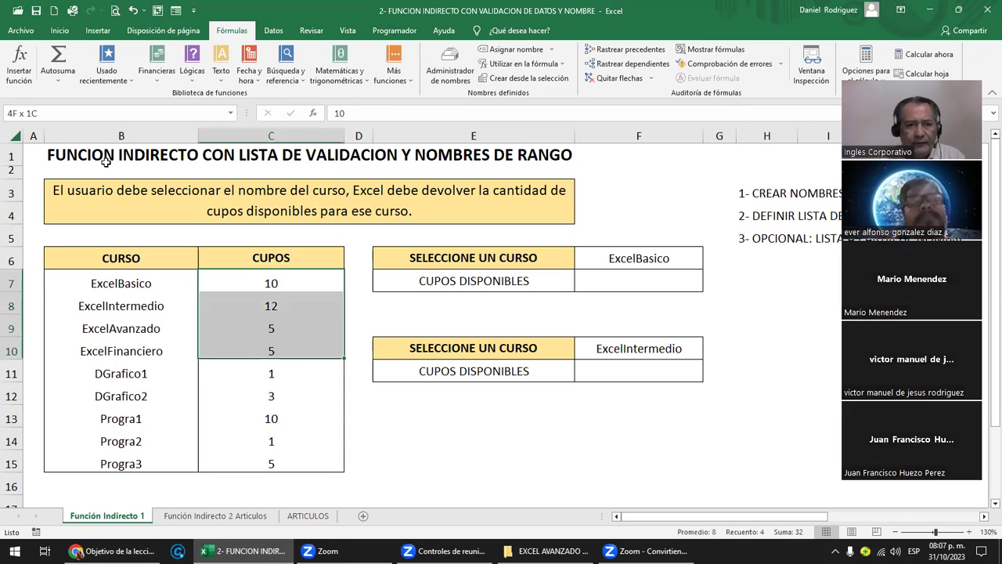
pyautogui.click(67, 114)
pyautogui.write('CUPOS')
pyautogui.press('Return')
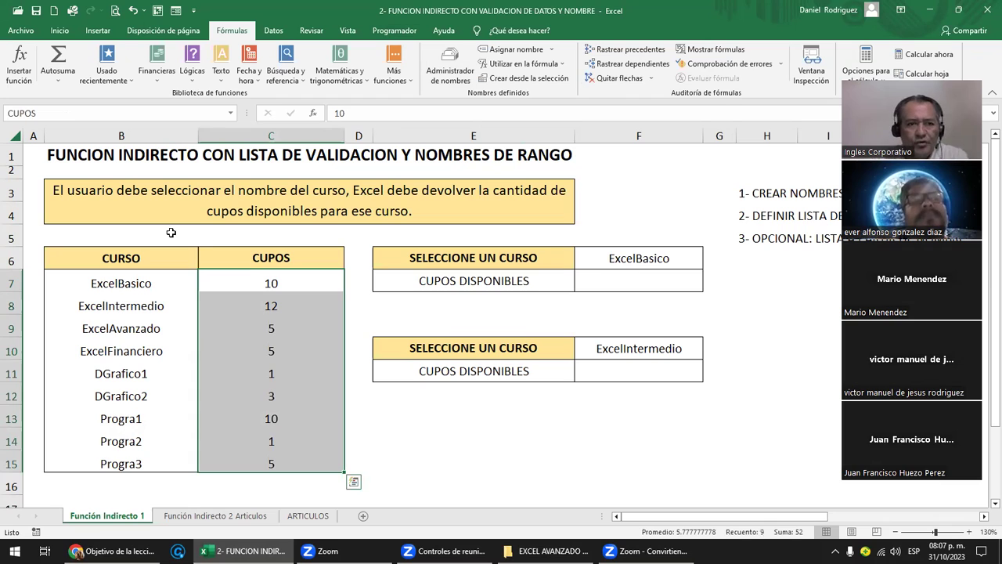
# - Test both names by jumping to CUPOS and then CURSO from the Name Box list
pyautogui.click(171, 234)
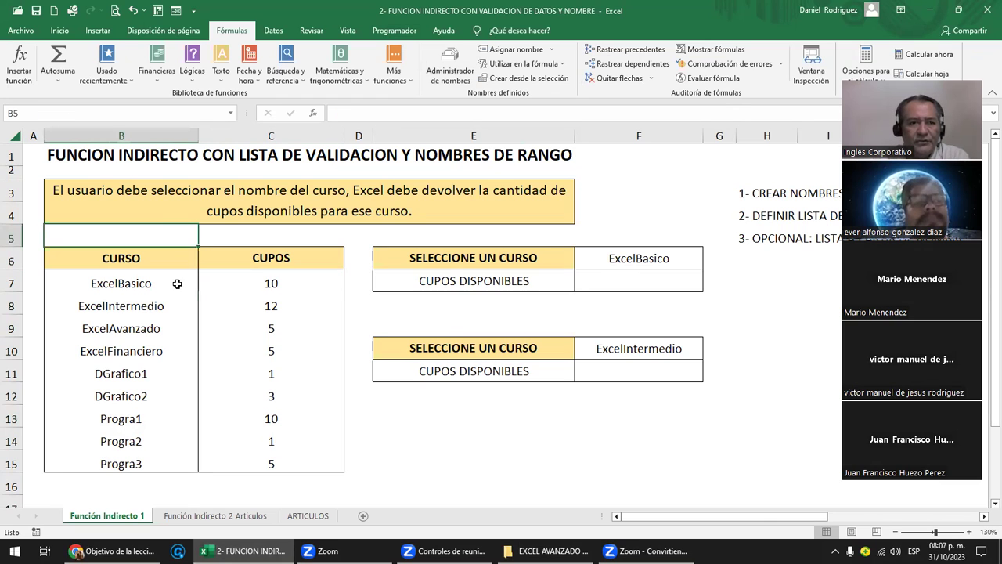
pyautogui.click(231, 115)
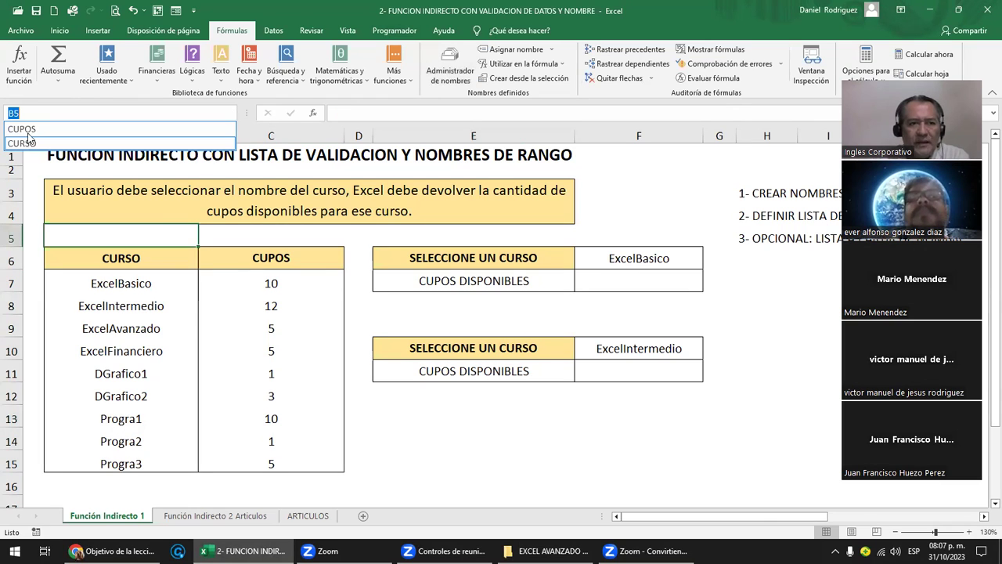
pyautogui.click(24, 130)
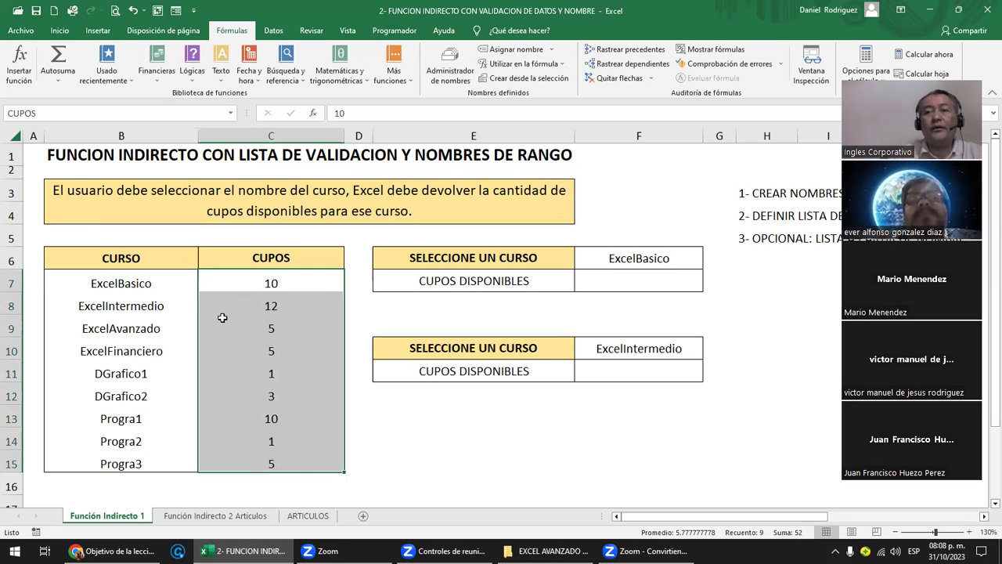
pyautogui.click(232, 114)
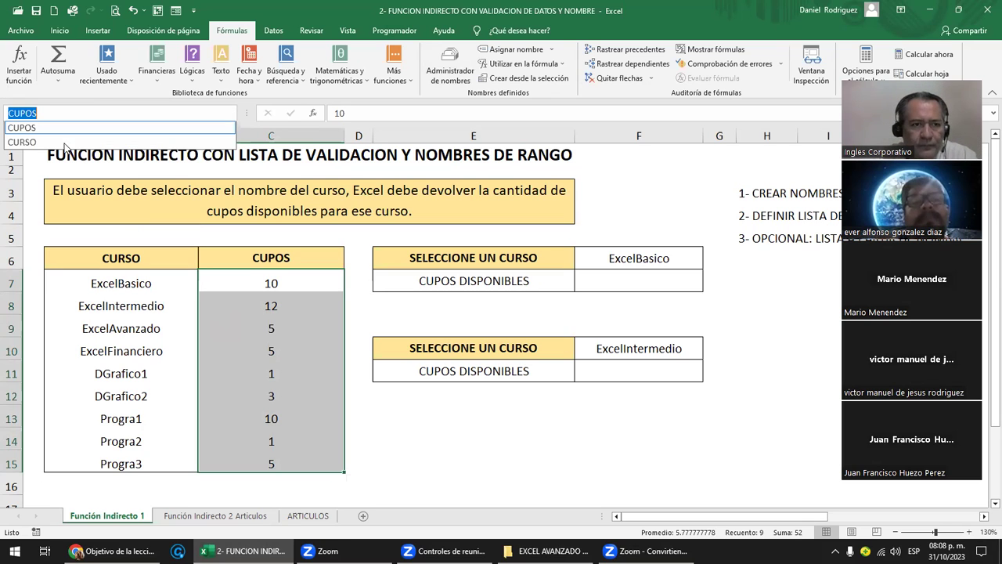
pyautogui.click(17, 144)
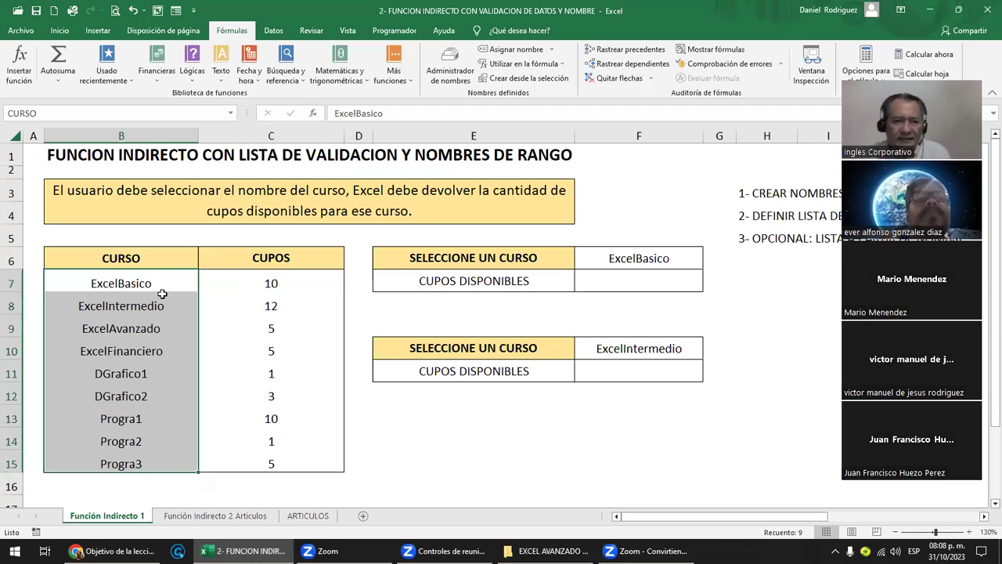
# - Go over the ExcelBasico, ExcelIntermedio and ExcelAvanzado rows and their quotas, ending on C7
pyautogui.click(123, 286)
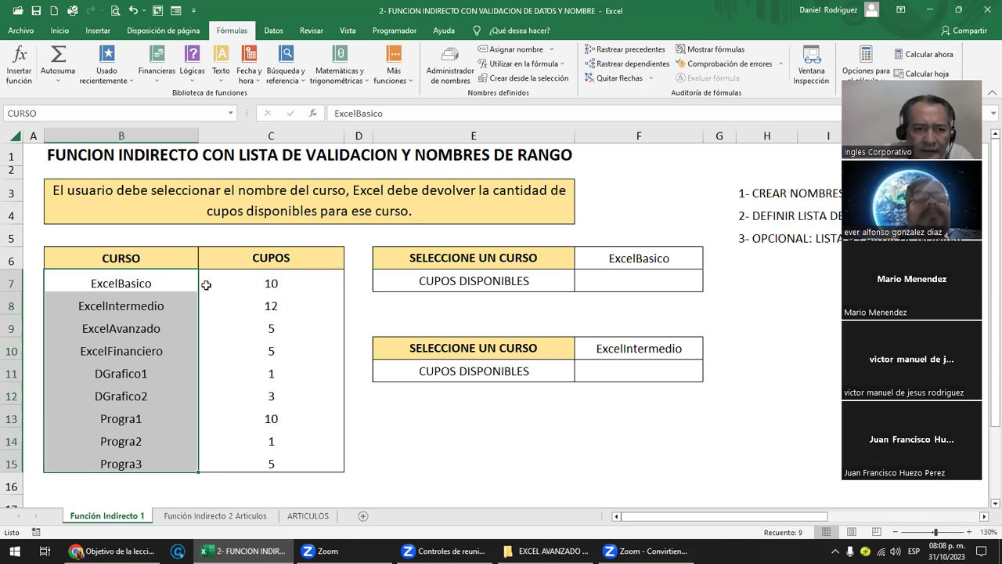
pyautogui.keyDown('shift'); pyautogui.click(258, 285); pyautogui.keyUp('shift')
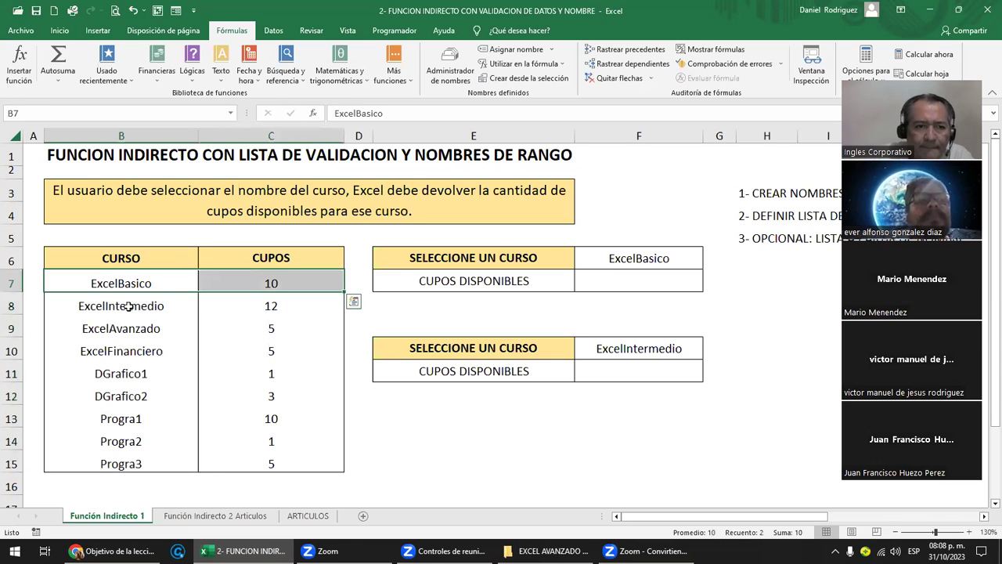
pyautogui.click(187, 296)
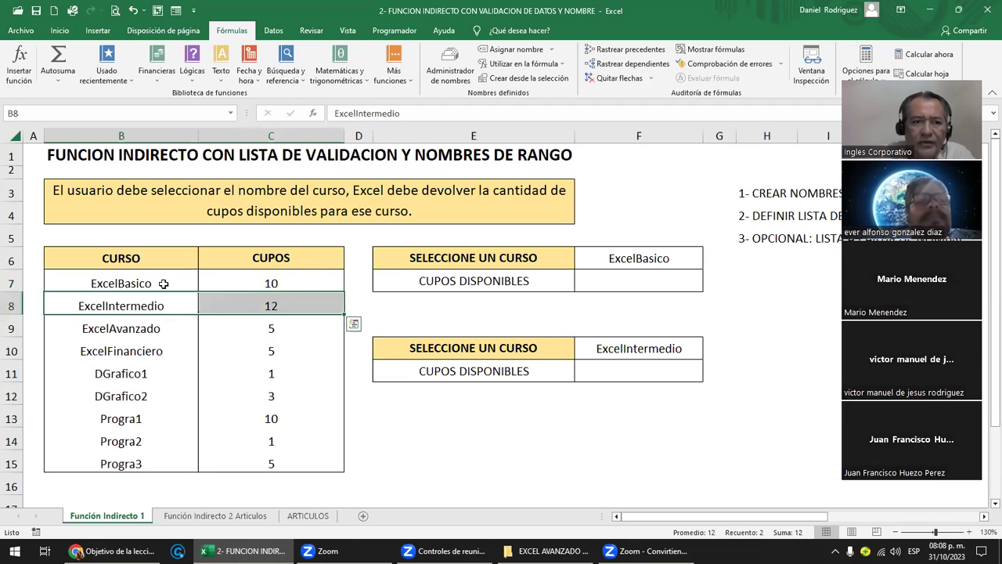
pyautogui.click(165, 284)
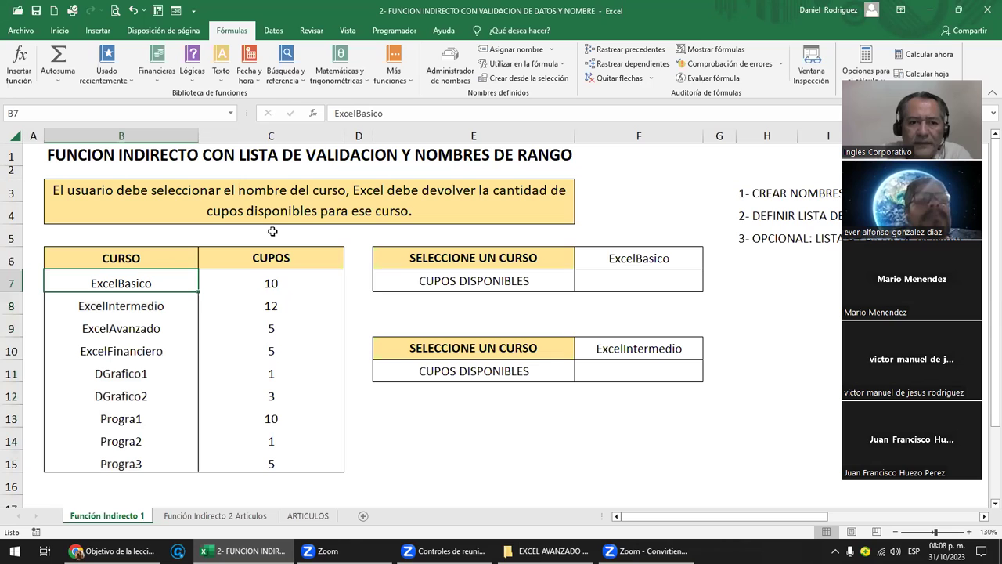
pyautogui.click(271, 288)
pyautogui.click(135, 315)
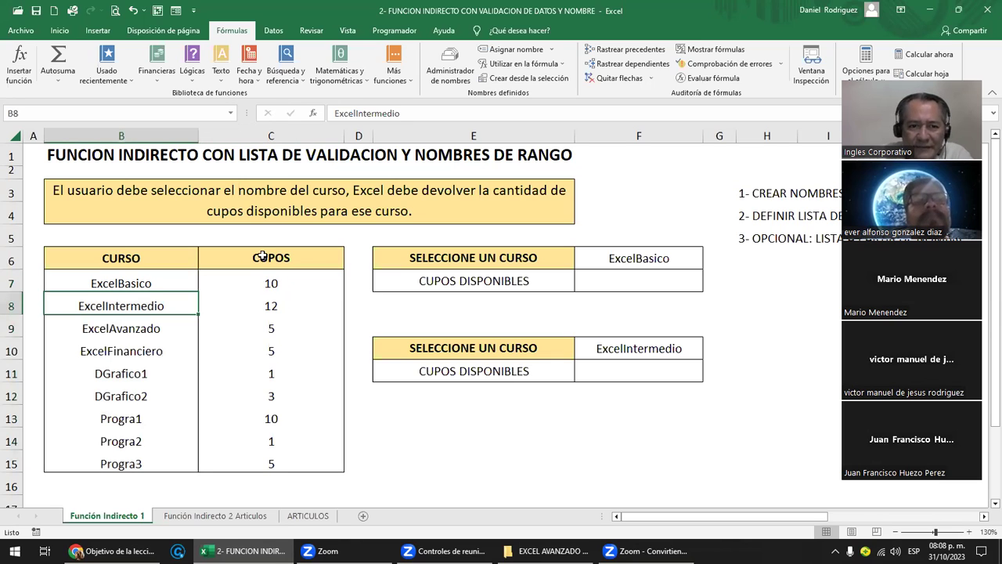
pyautogui.click(277, 305)
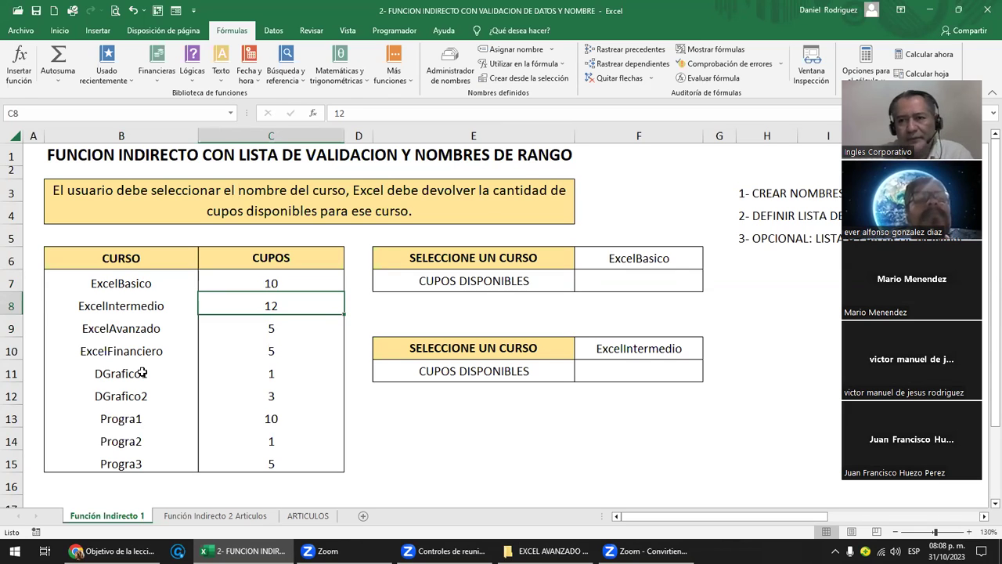
pyautogui.press('Down')
pyautogui.press('Left')
pyautogui.click(255, 330)
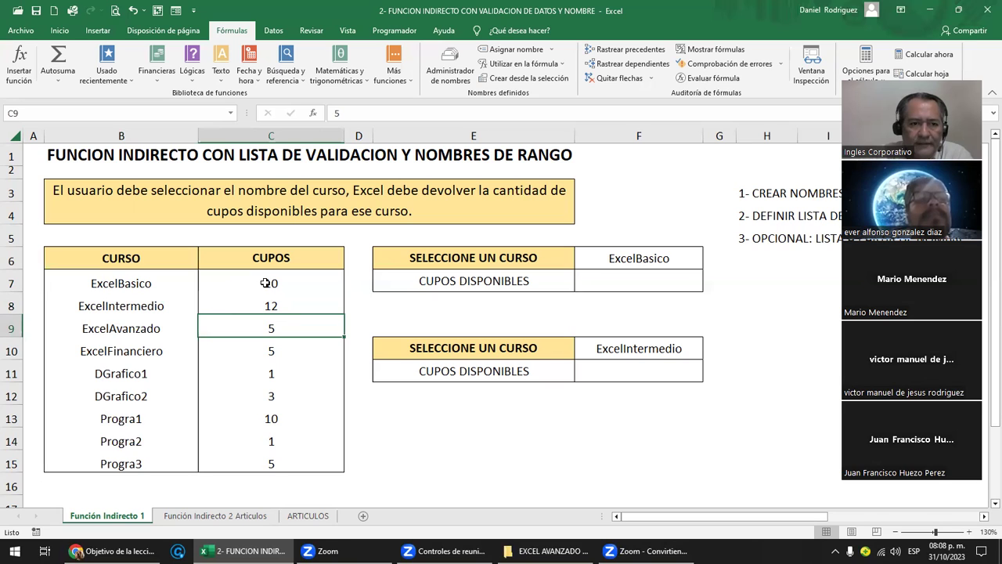
pyautogui.click(267, 283)
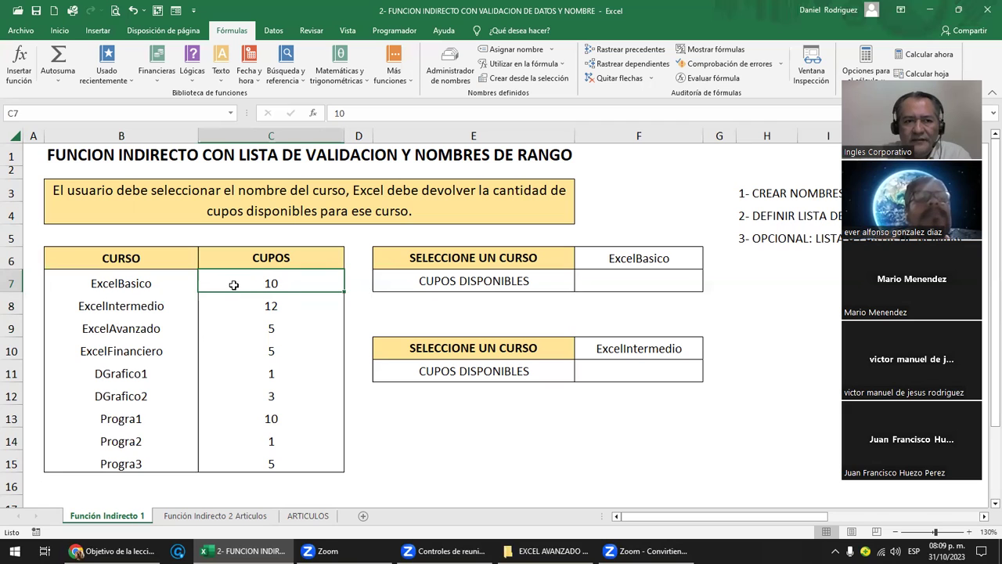
pyautogui.click(63, 117)
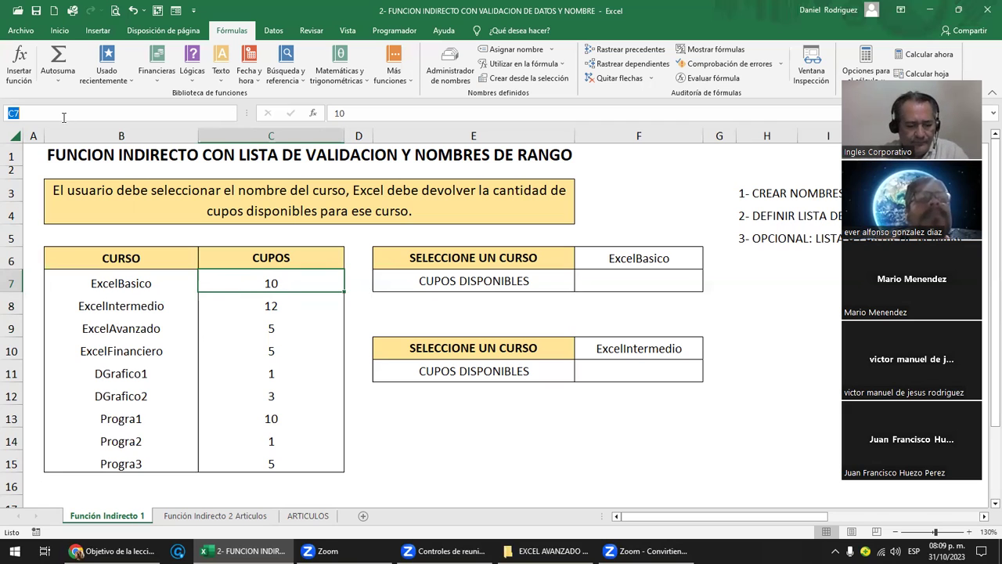
# - Name quota cell C7 EXCELBASICO and C8 EXCELINTERMEDIO, then check the names list
pyautogui.write('E')
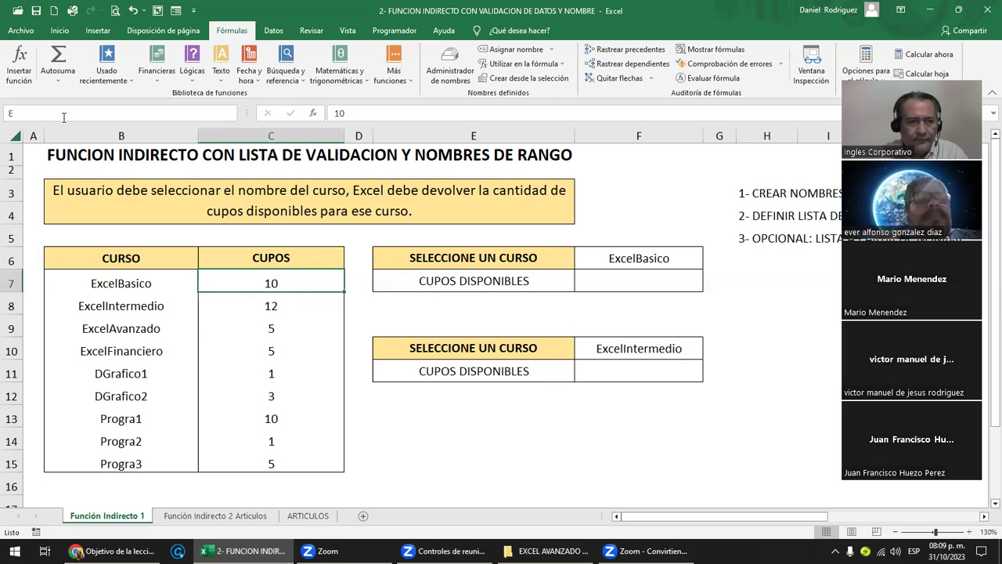
pyautogui.write('EXCE')
pyautogui.write('BASICO')
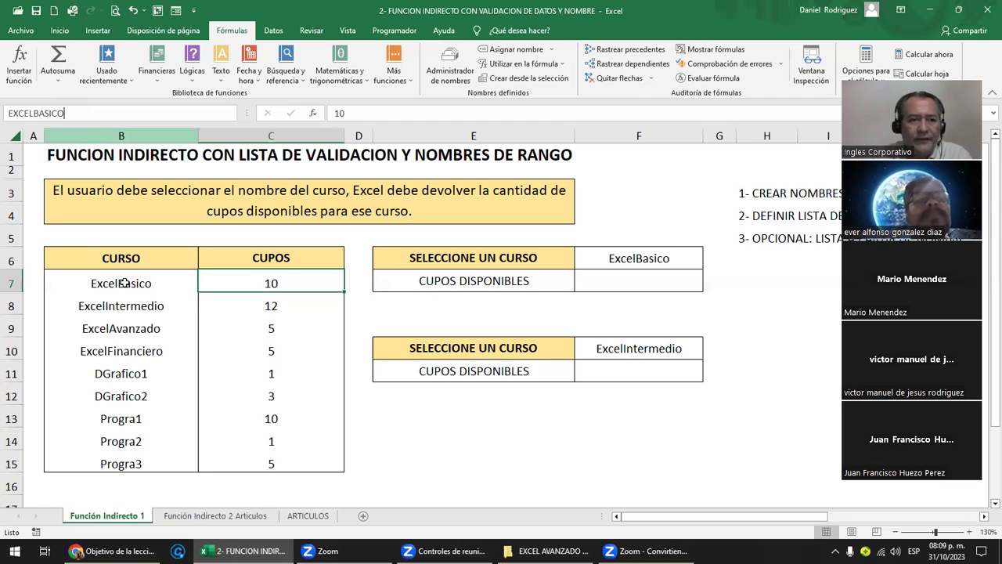
pyautogui.press('Return')
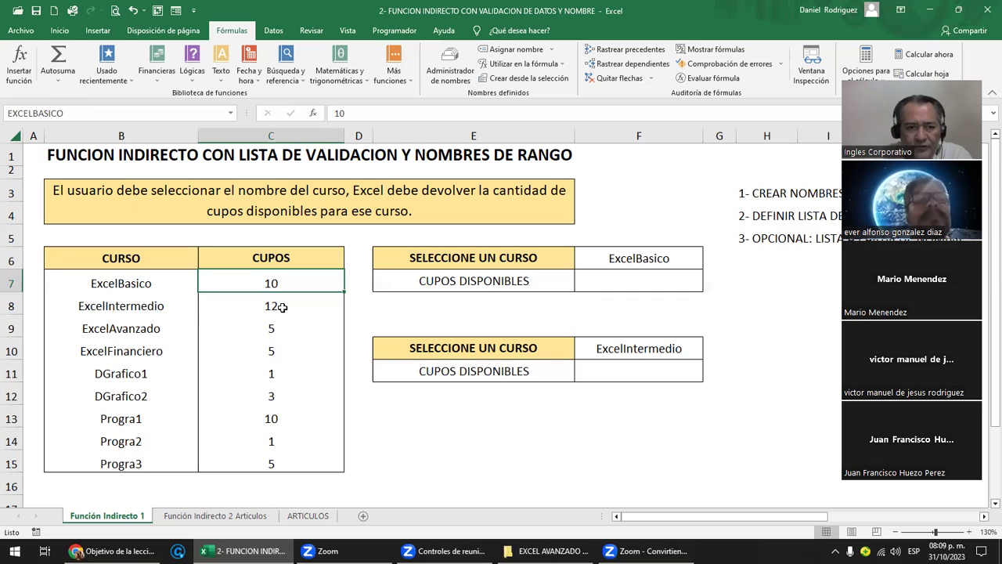
pyautogui.click(283, 307)
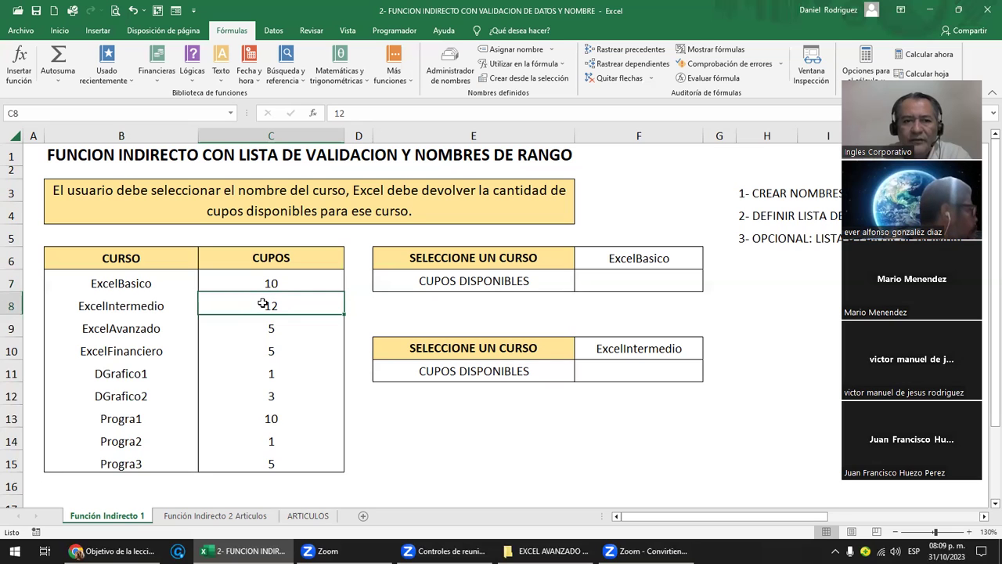
pyautogui.click(91, 111)
pyautogui.write('EXCELI')
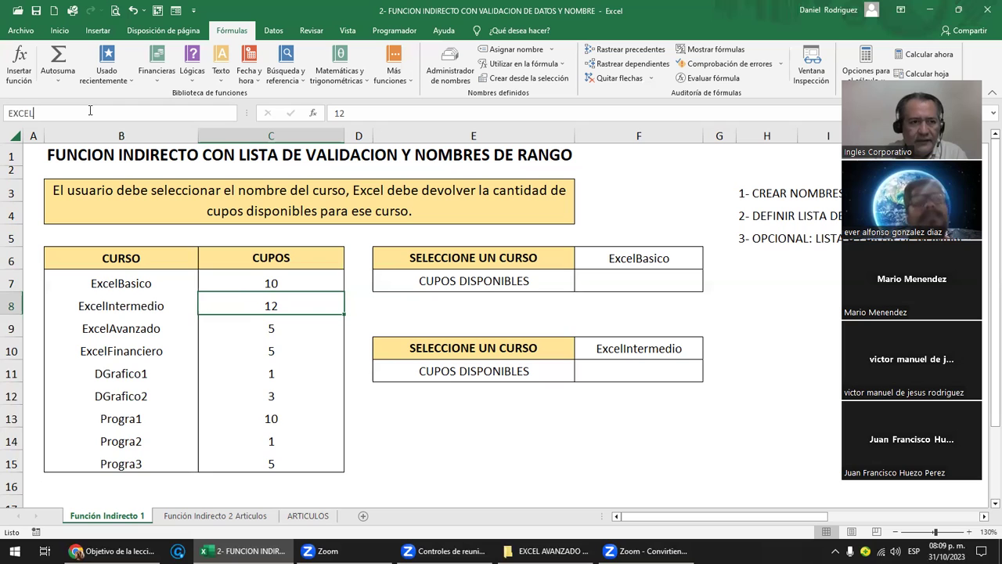
pyautogui.write('NTERMEDIO')
pyautogui.press('Return')
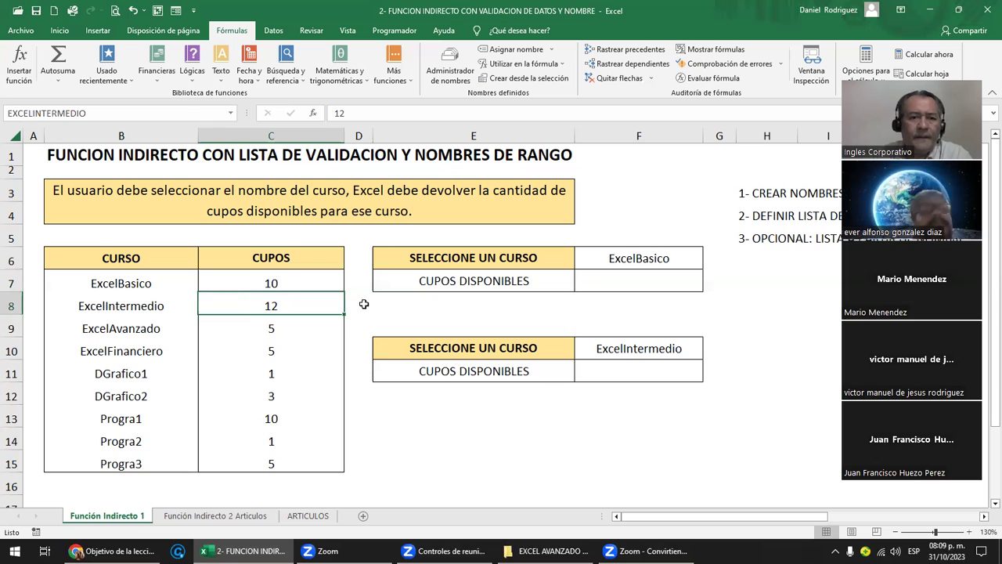
pyautogui.click(363, 303)
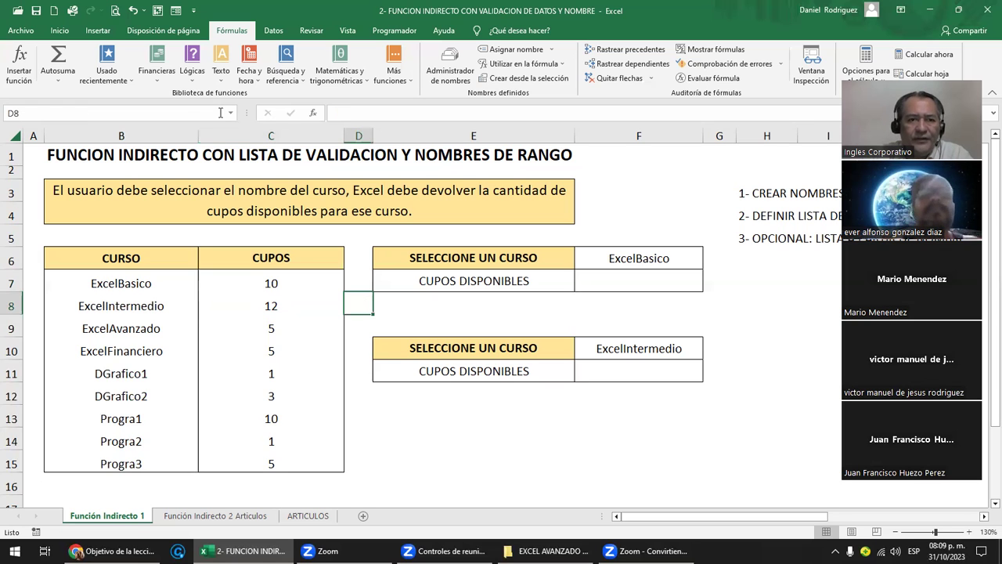
pyautogui.click(231, 113)
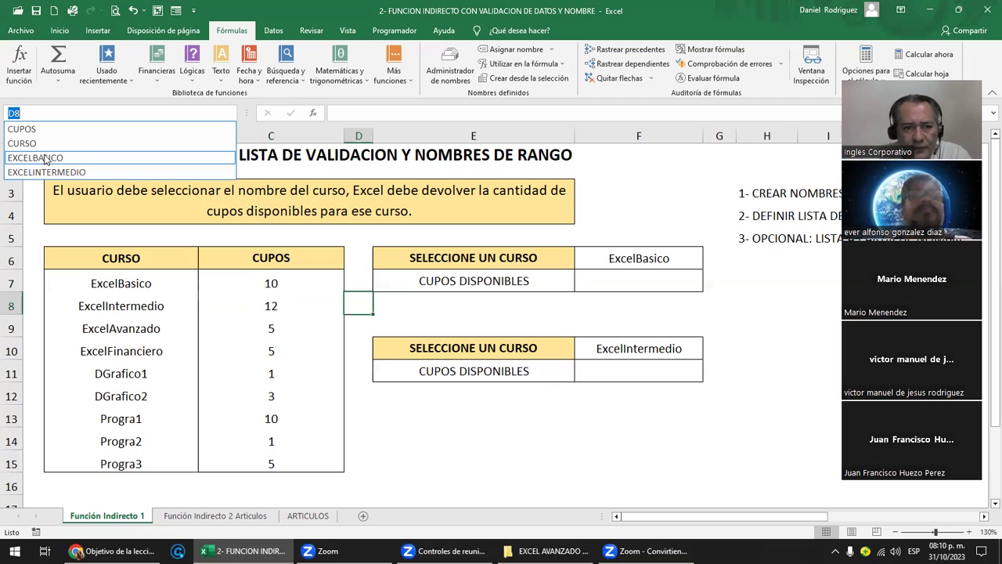
# - Jump to EXCELBASICO and EXCELINTERMEDIO from the Name Box list to verify C7 and C8
pyautogui.press('Return')
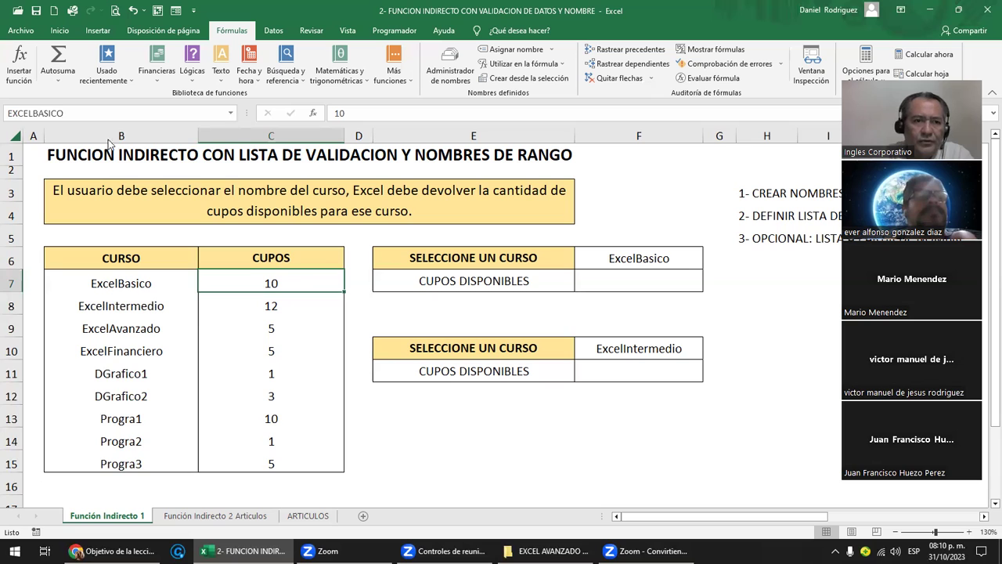
pyautogui.click(231, 113)
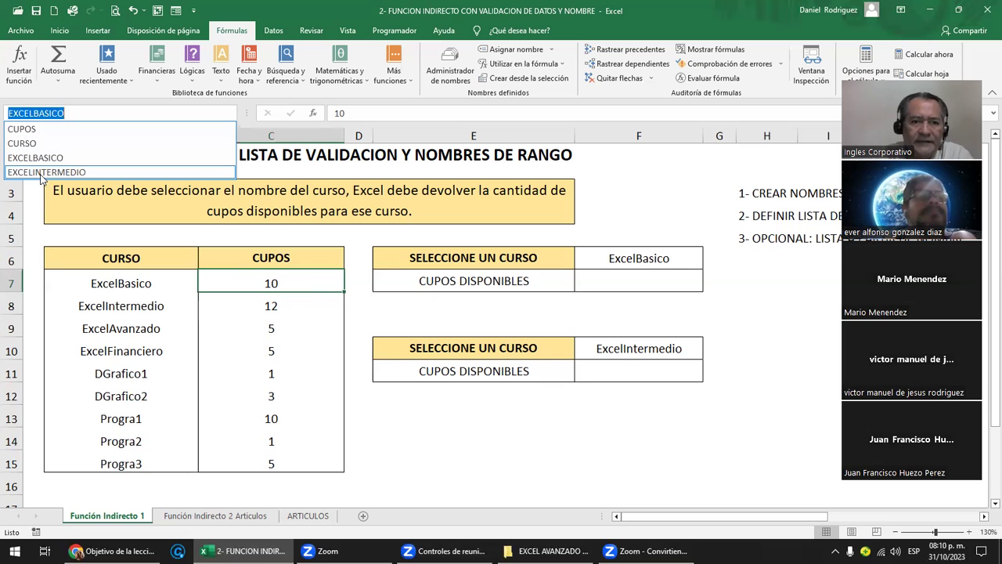
pyautogui.click(40, 173)
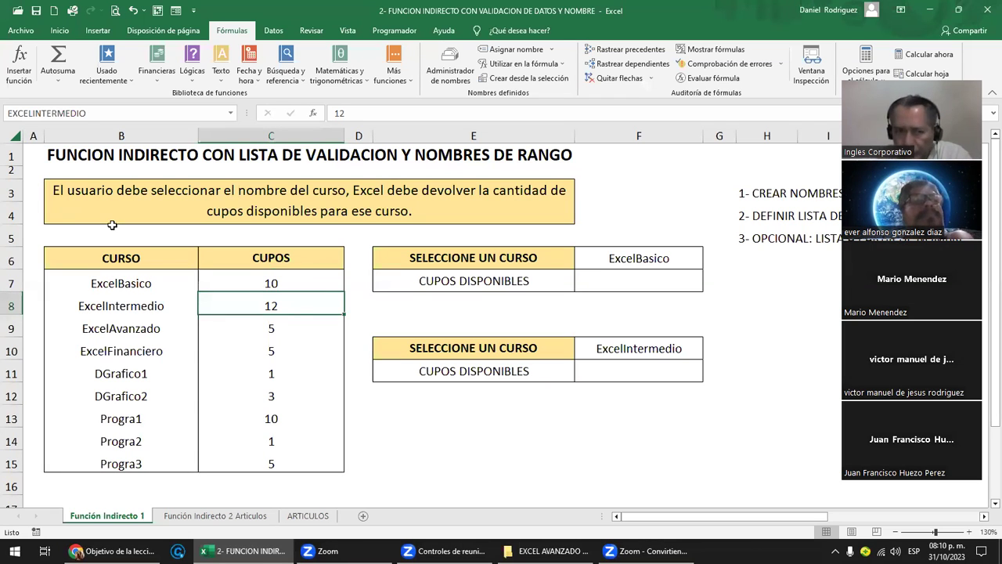
pyautogui.click(121, 307)
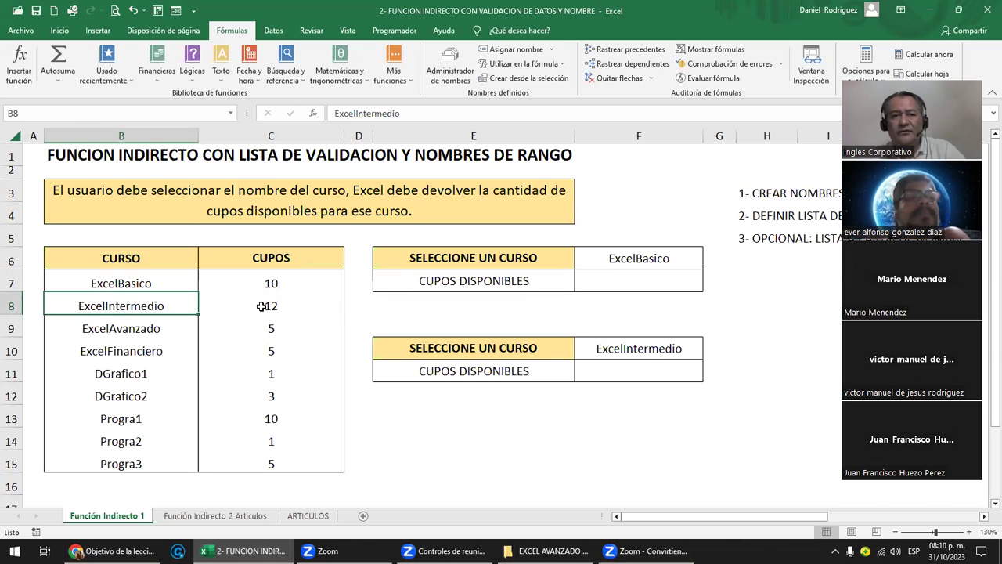
pyautogui.click(262, 306)
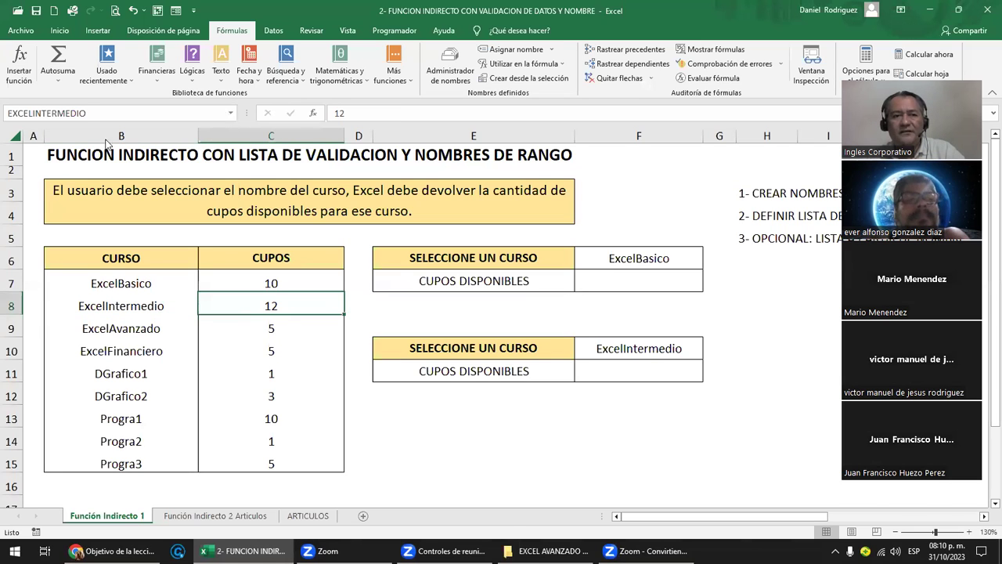
pyautogui.click(230, 113)
pyautogui.click(74, 159)
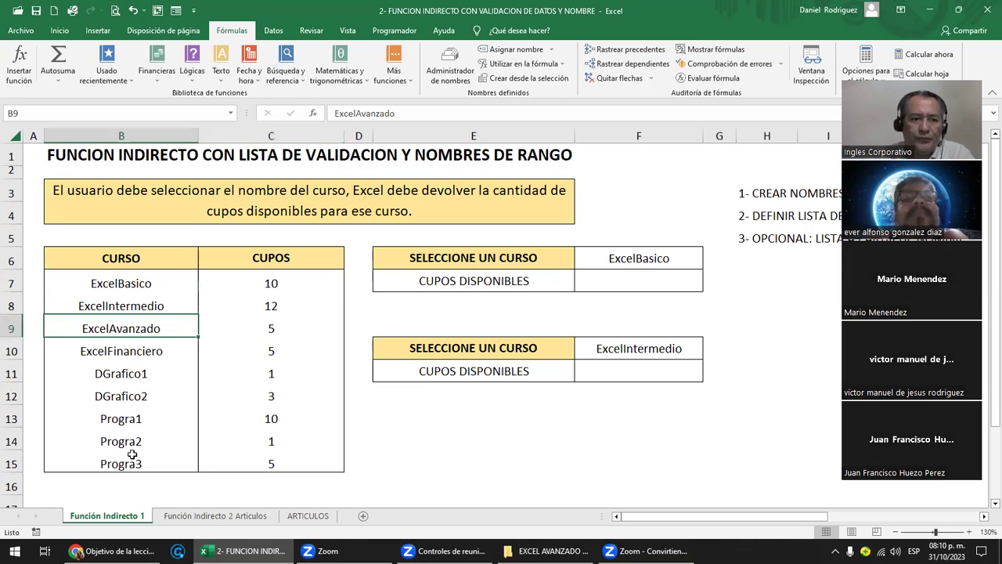
# - Recheck the name on C8, then bring up Fórmulas > Administrador de nombres
pyautogui.moveTo(139, 333); pyautogui.dragTo(128, 462)
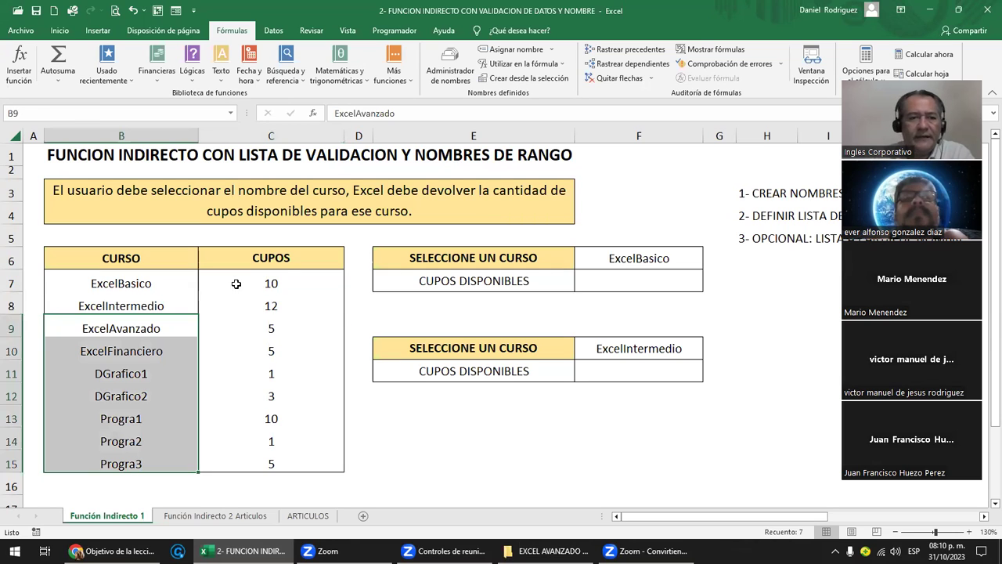
pyautogui.click(271, 305)
pyautogui.click(195, 110)
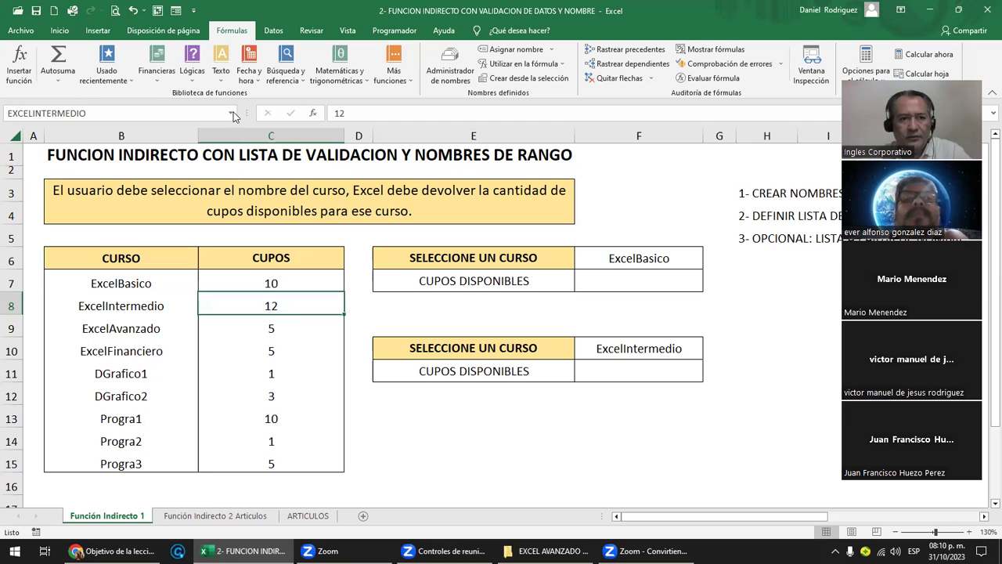
pyautogui.click(234, 113)
pyautogui.click(233, 114)
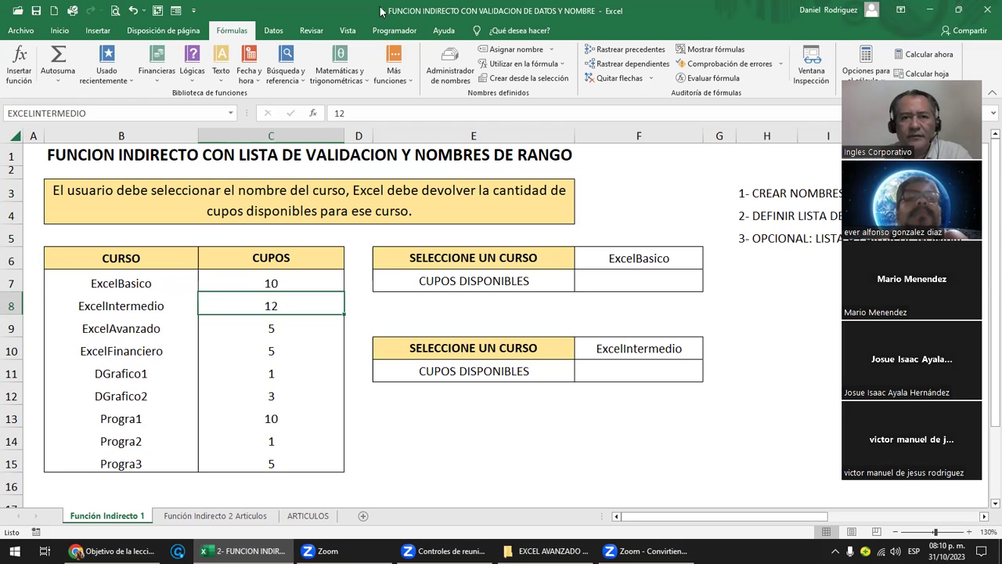
pyautogui.click(450, 66)
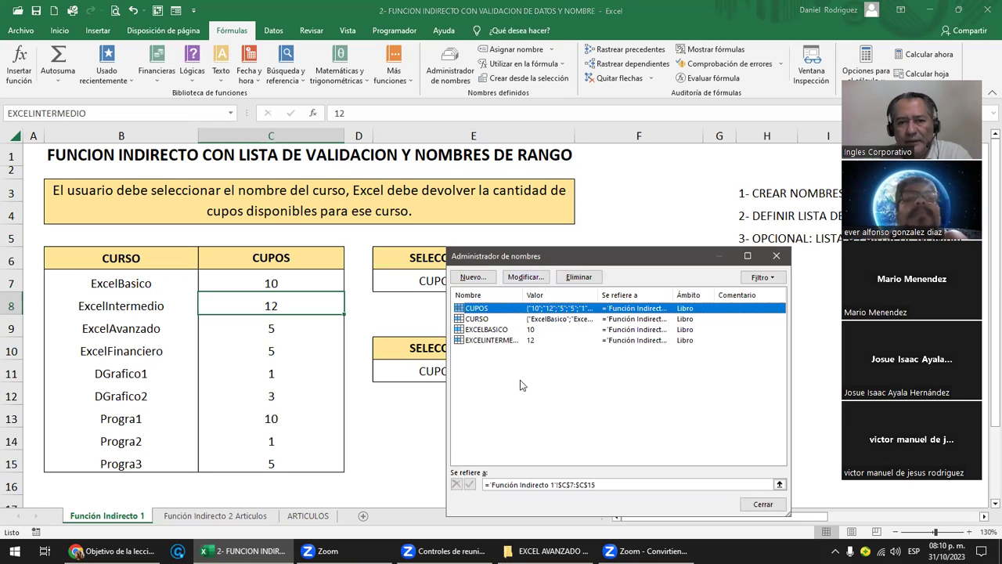
# - Delete CUPOS, CURSO, EXCELBASICO and EXCELINTERMEDIO, then select the table B6:C15
pyautogui.keyDown('shift'); pyautogui.click(486, 340); pyautogui.keyUp('shift')
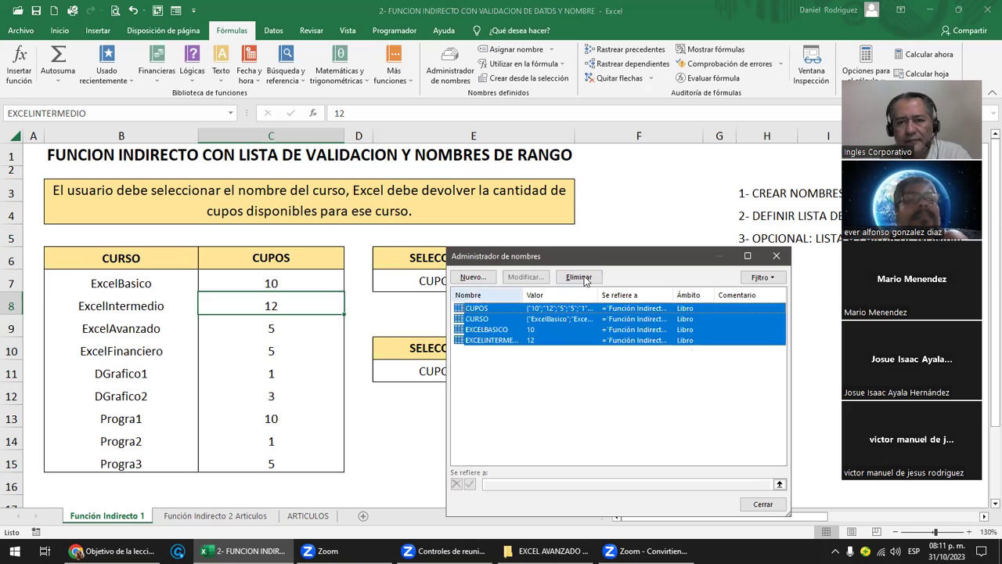
pyautogui.click(581, 278)
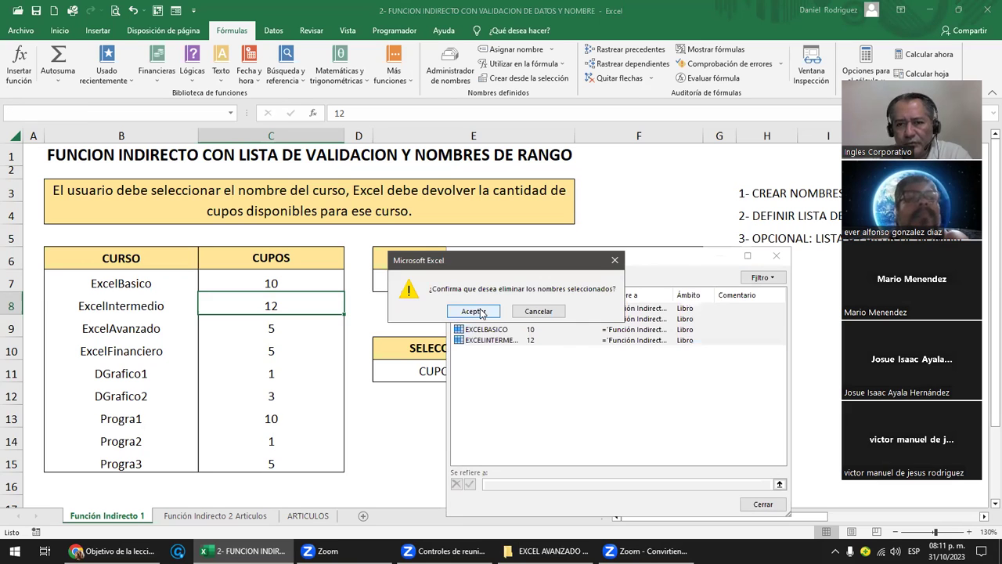
pyautogui.click(474, 311)
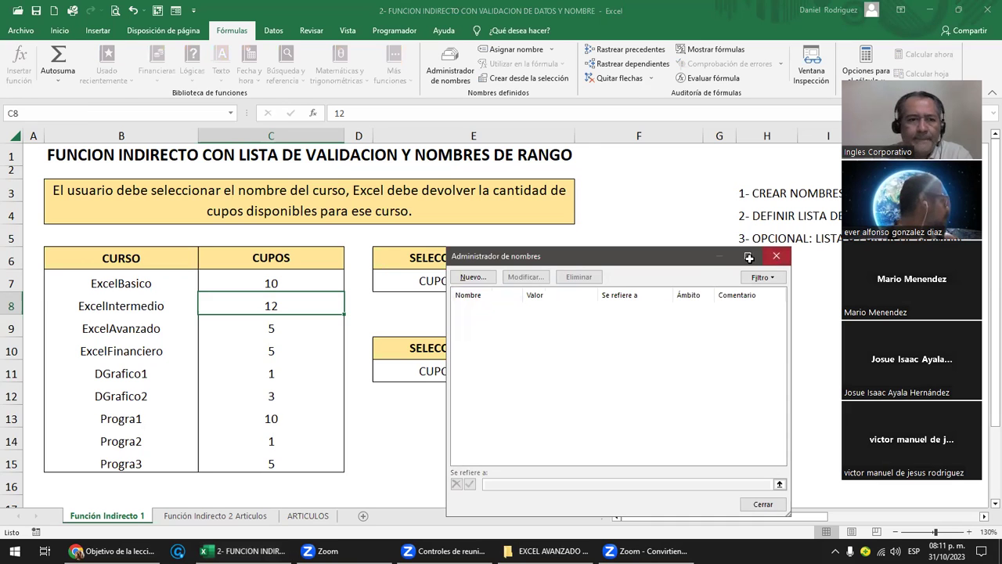
pyautogui.click(776, 258)
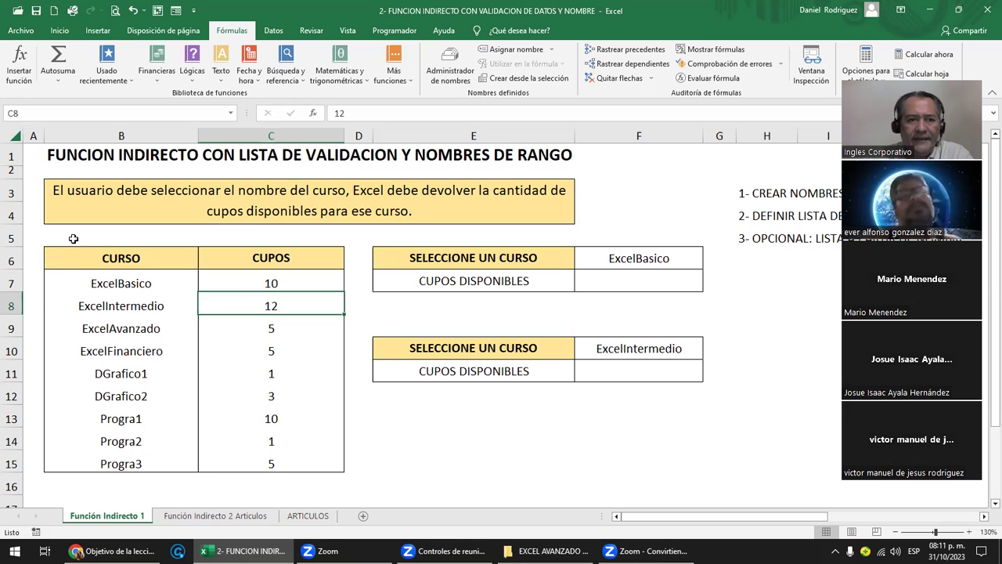
pyautogui.moveTo(72, 259); pyautogui.dragTo(275, 458)
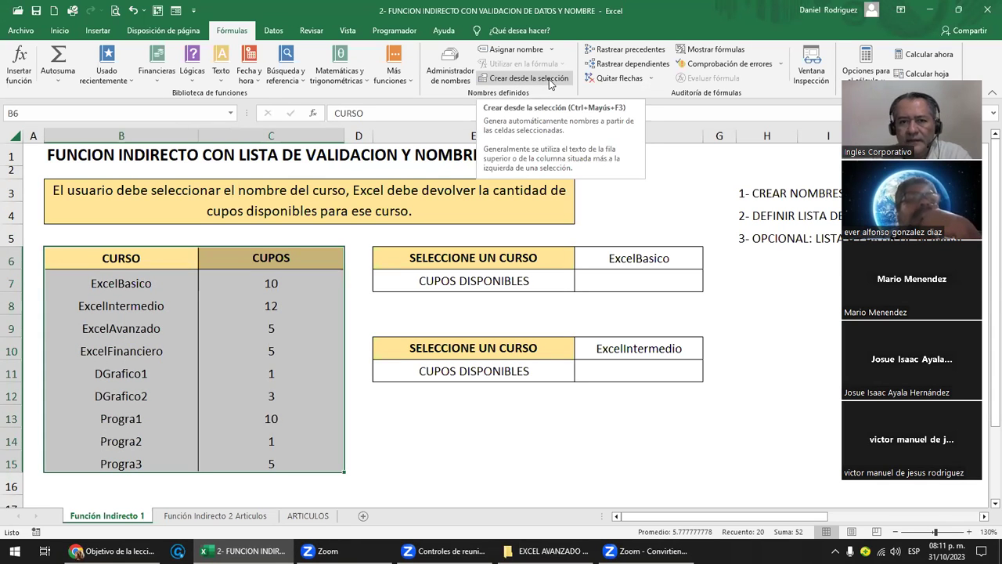
# - Create names from B6:C15 using Fila superior and Columna izquierda as labels
pyautogui.click(549, 79)
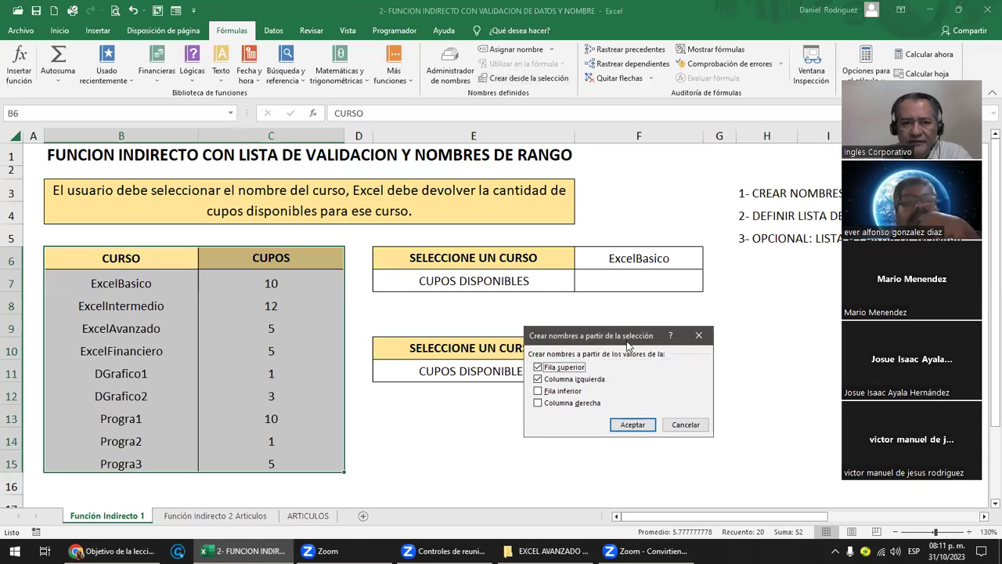
pyautogui.moveTo(627, 345); pyautogui.dragTo(467, 257)
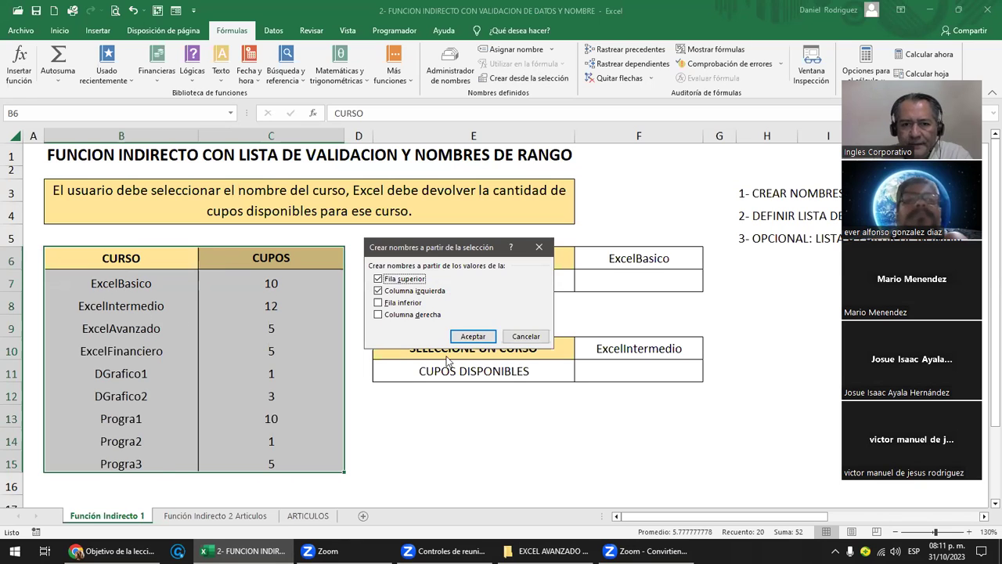
pyautogui.click(475, 337)
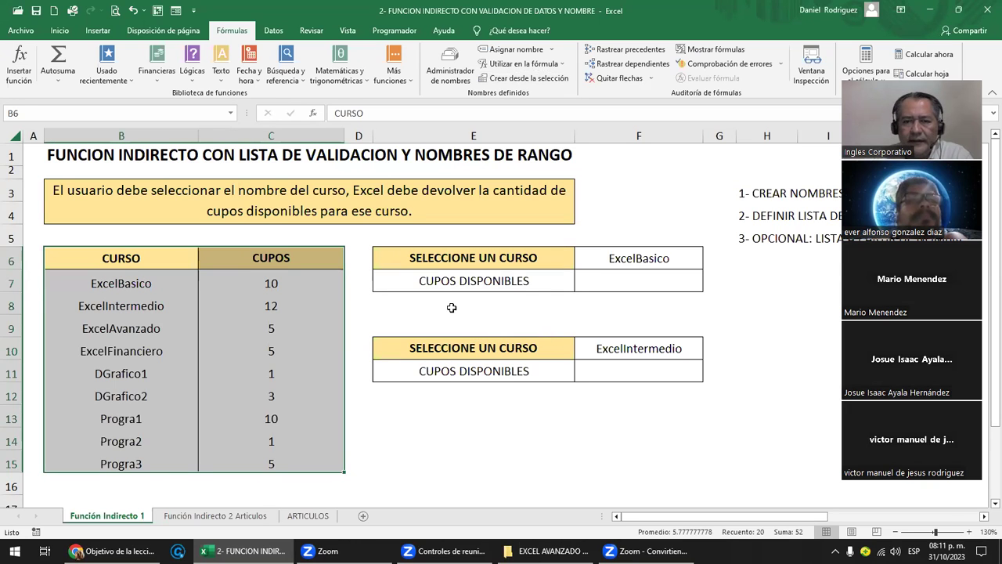
pyautogui.click(452, 308)
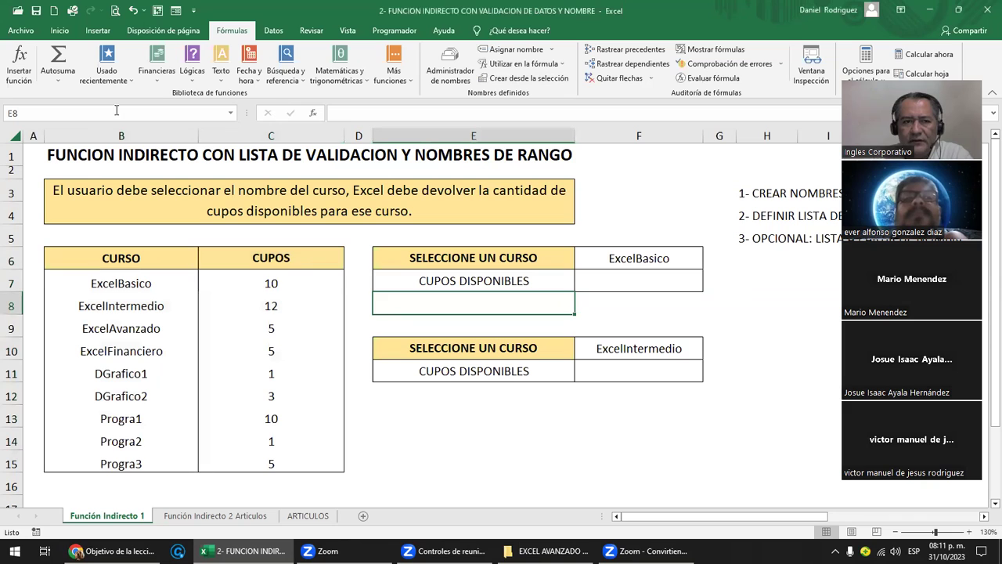
pyautogui.click(229, 115)
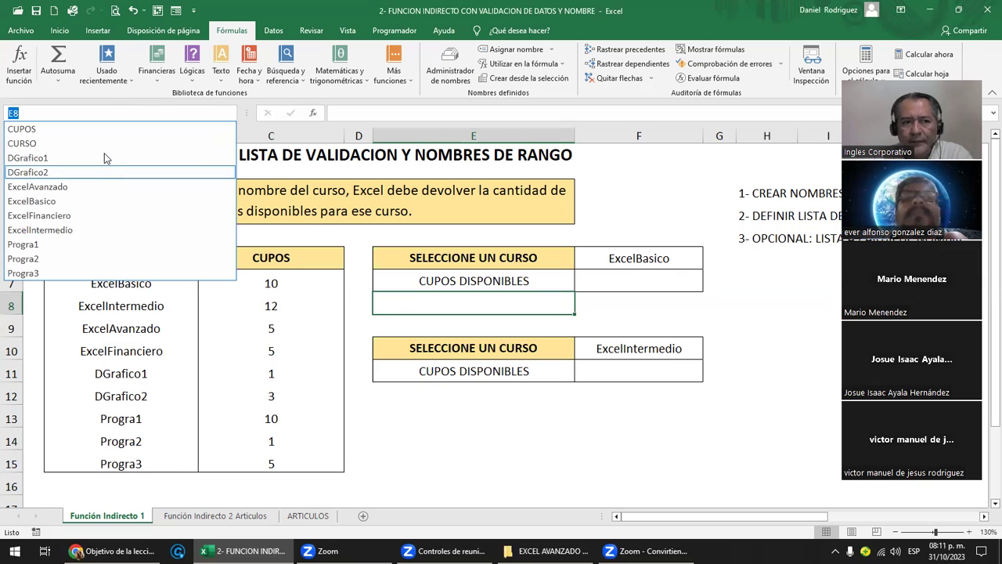
pyautogui.click(72, 203)
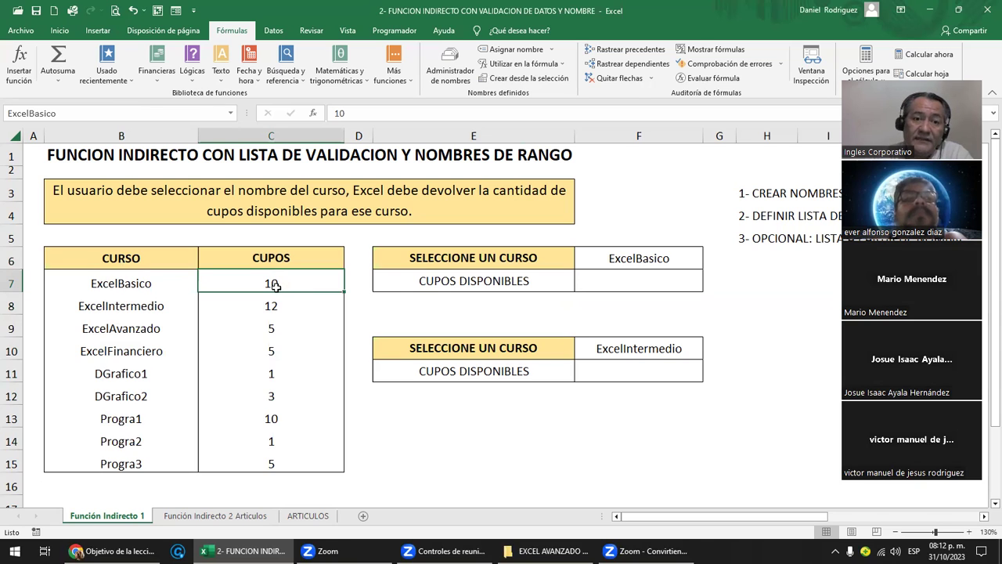
pyautogui.click(232, 113)
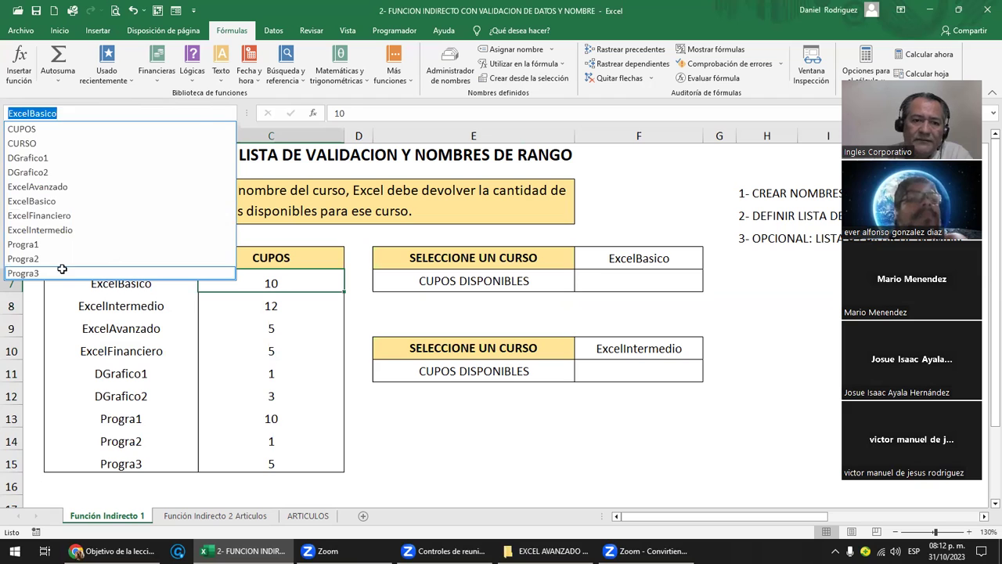
pyautogui.click(62, 268)
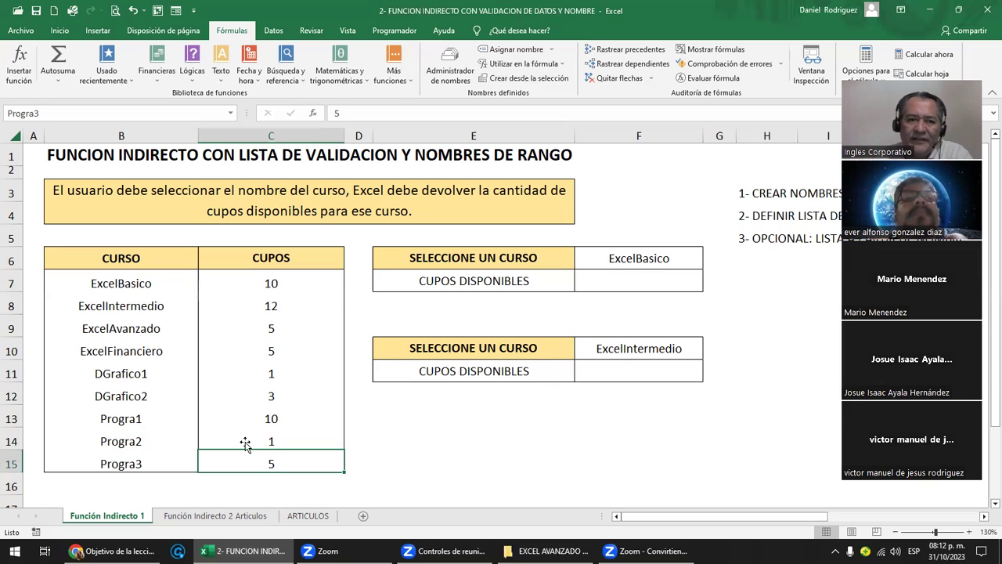
pyautogui.moveTo(148, 282); pyautogui.dragTo(150, 455)
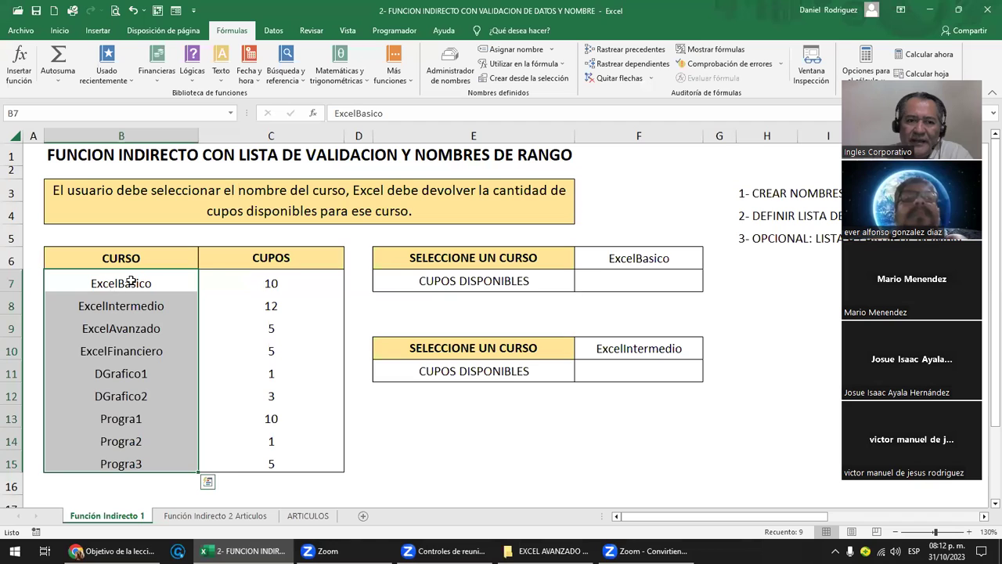
pyautogui.click(290, 282)
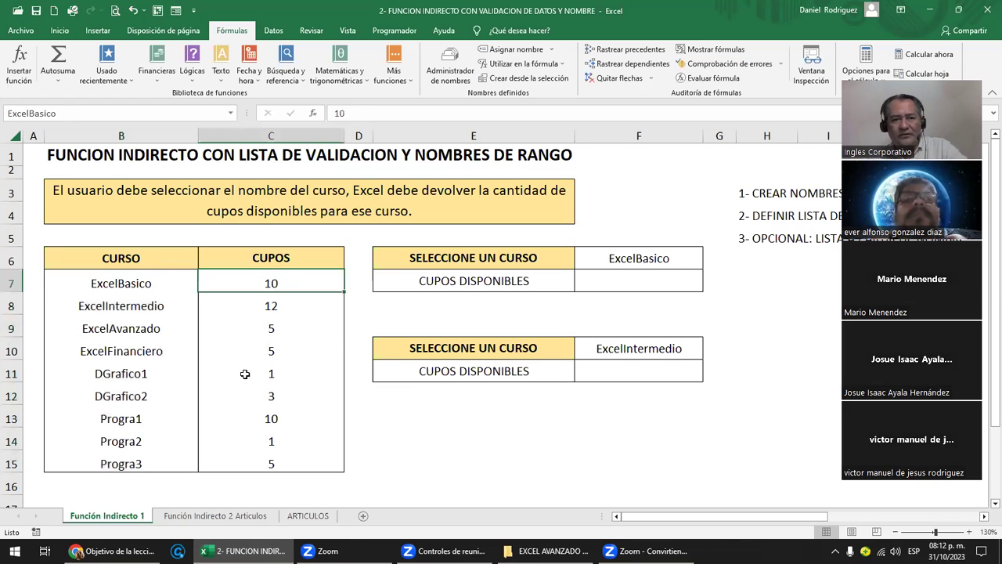
pyautogui.moveTo(121, 258); pyautogui.dragTo(277, 460)
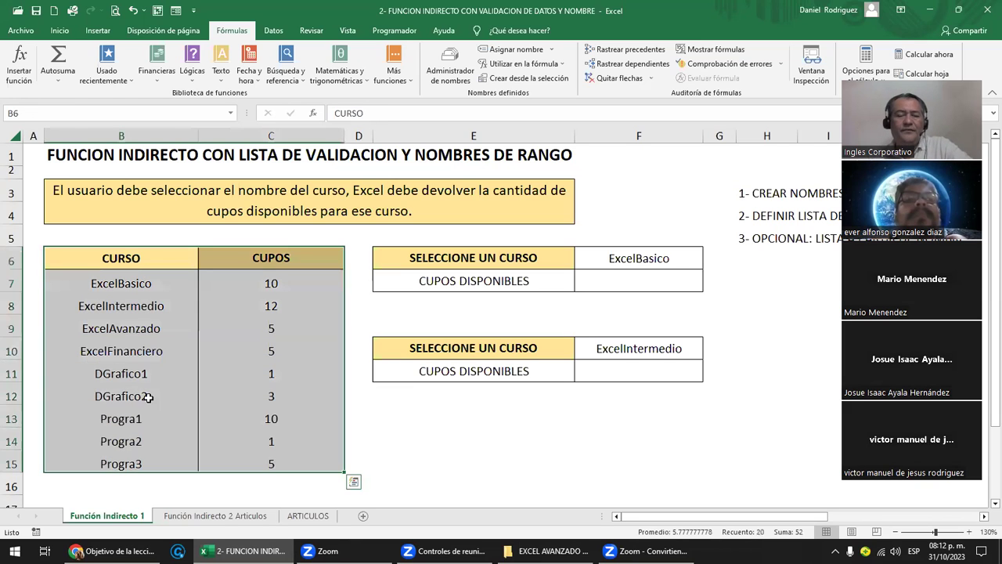
pyautogui.click(148, 397)
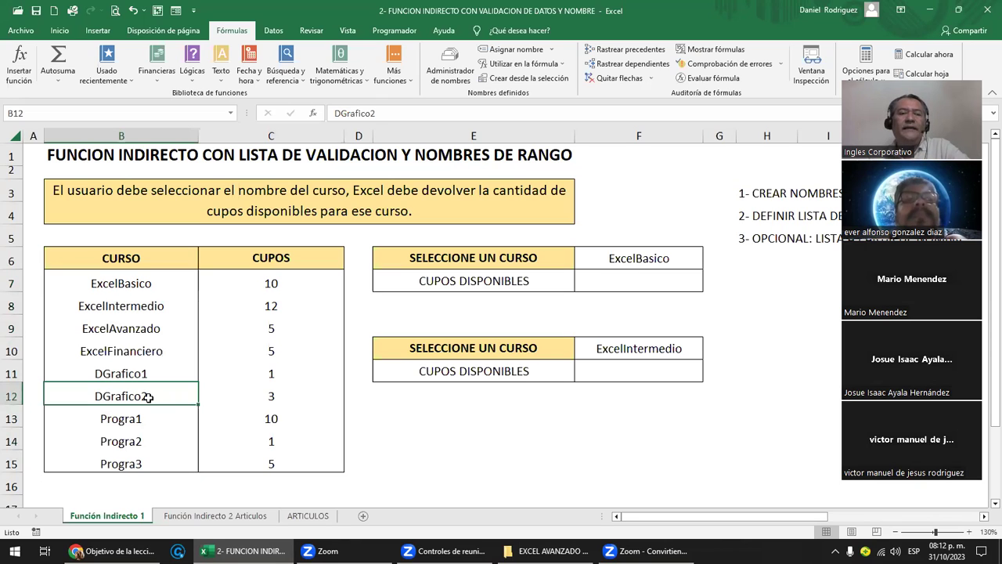
pyautogui.click(231, 114)
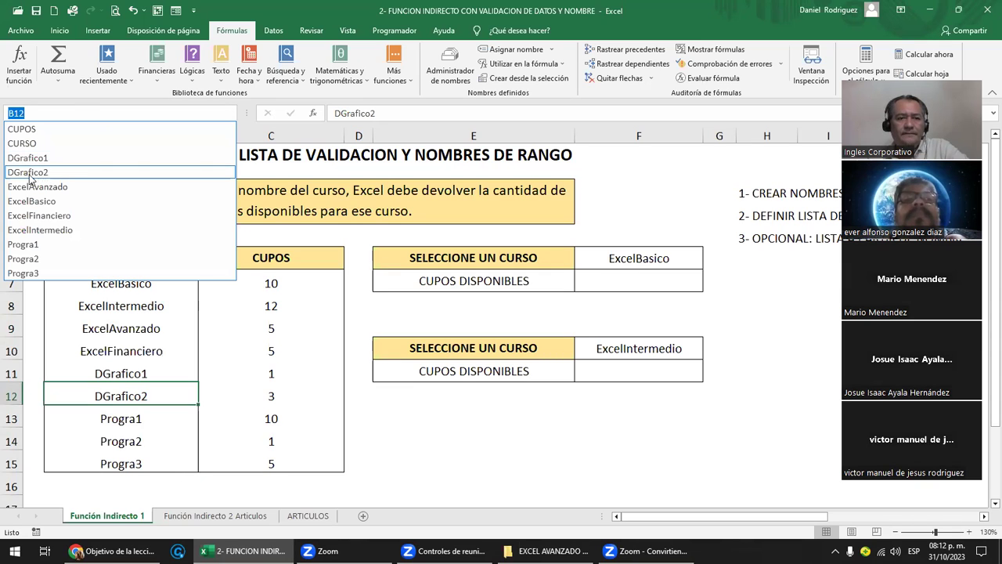
pyautogui.click(28, 173)
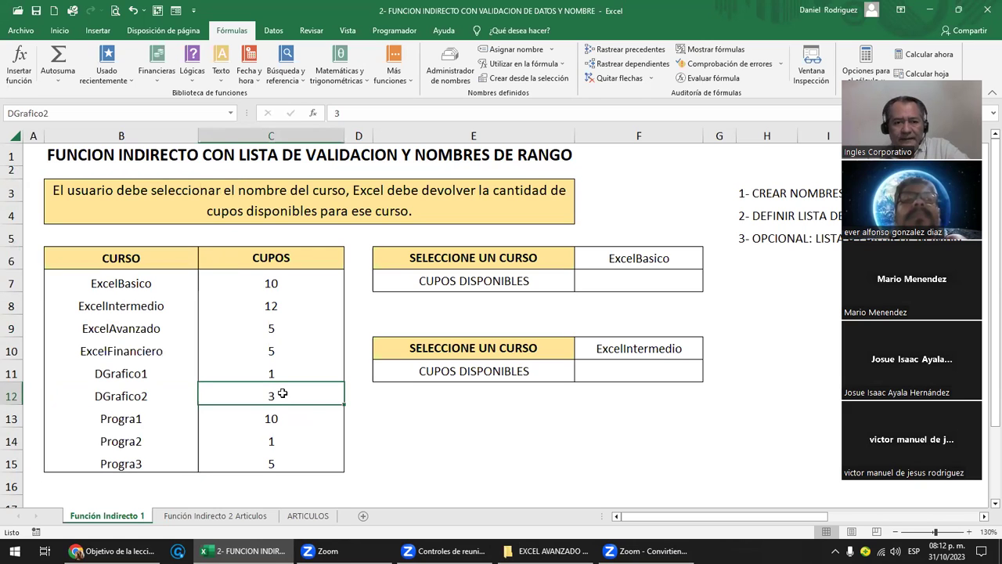
# - Edit B12's course name, inserting 'ISEÑO' so it reads DISEÑO Grafico2
pyautogui.click(130, 399)
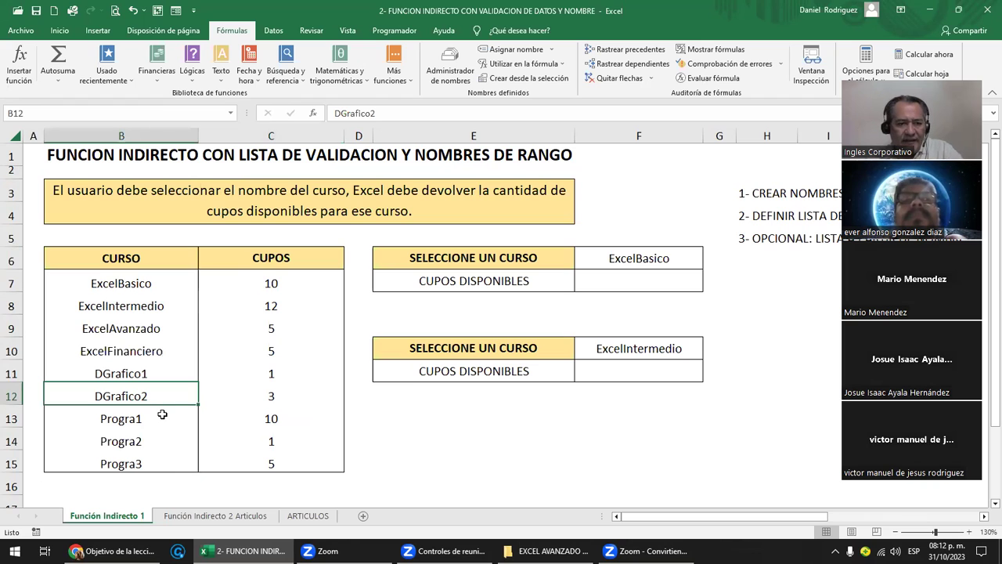
pyautogui.press('F2')
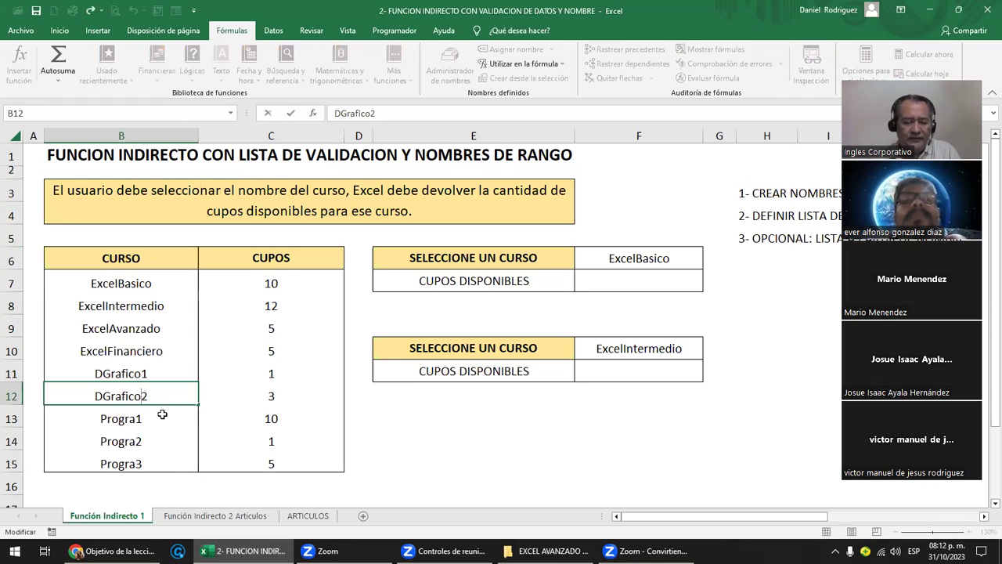
pyautogui.write('IS')
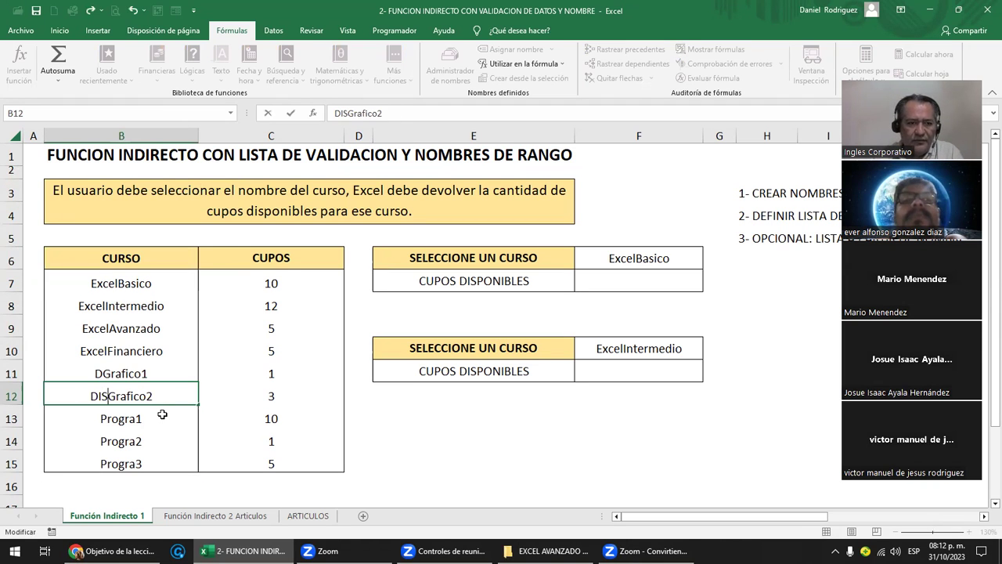
pyautogui.write('EÑO')
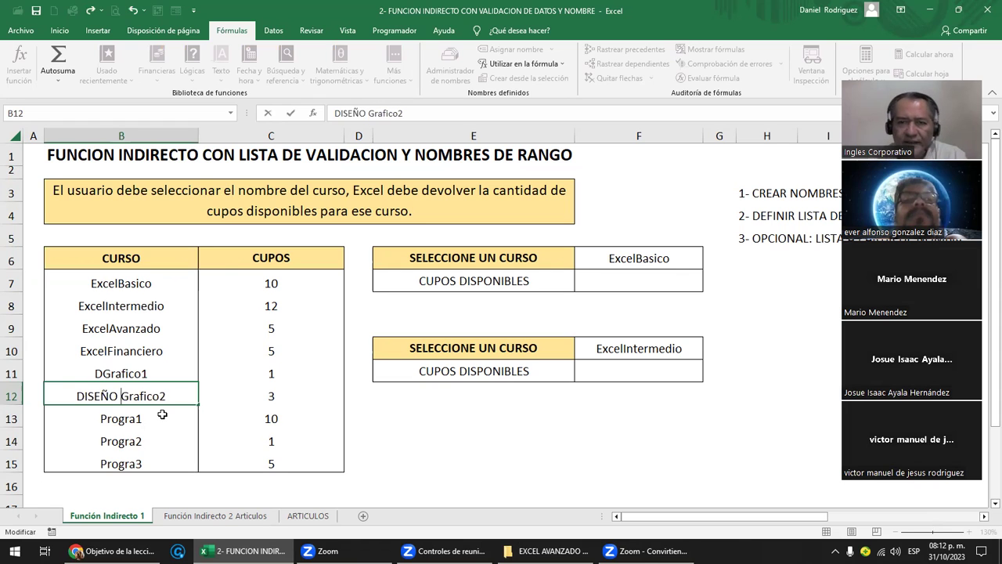
pyautogui.press('Return')
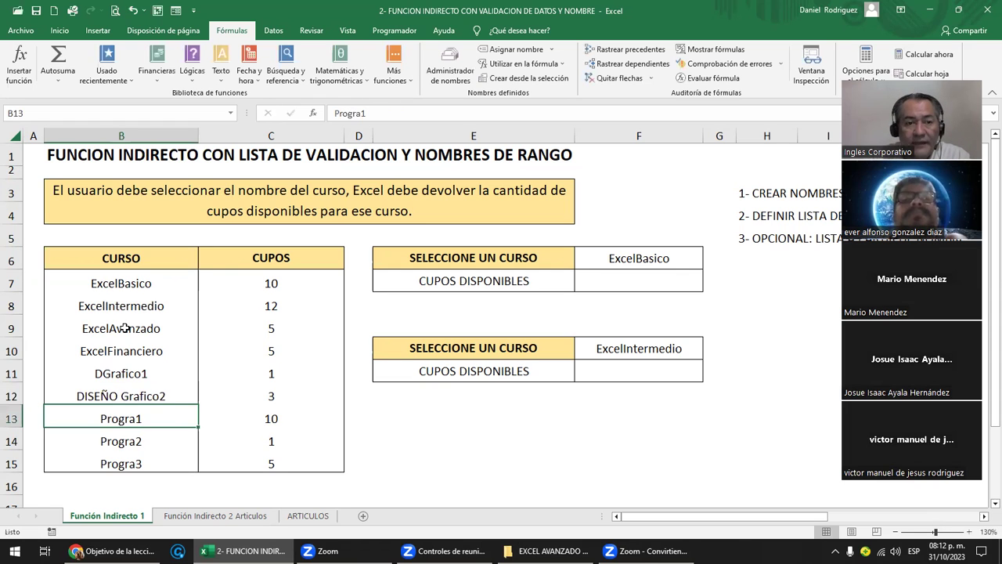
# - Jump to the named cell DGrafico2 from the Name Box, then undo so B12 reads DGrafico2
pyautogui.moveTo(129, 283); pyautogui.dragTo(127, 350)
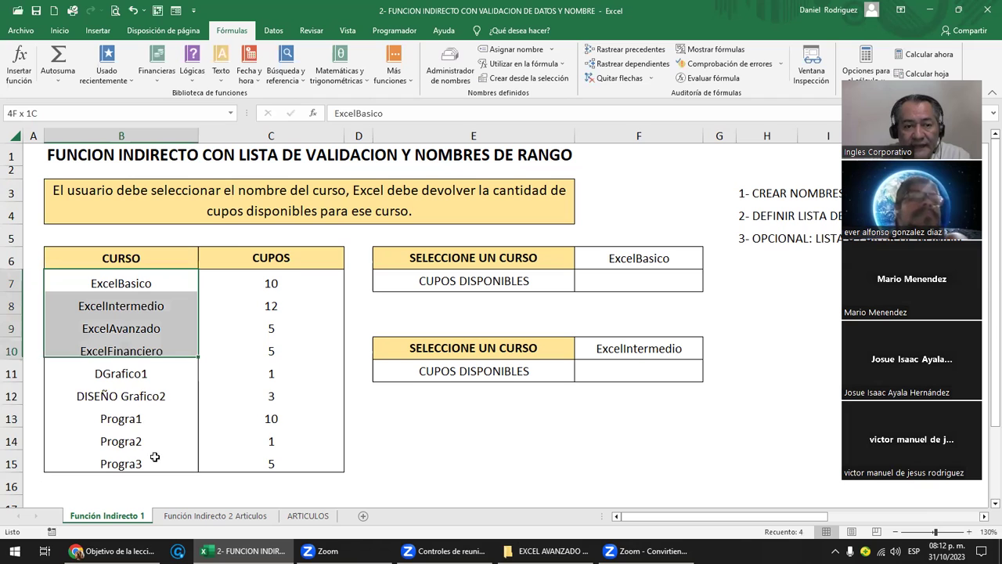
pyautogui.moveTo(155, 456); pyautogui.dragTo(155, 457)
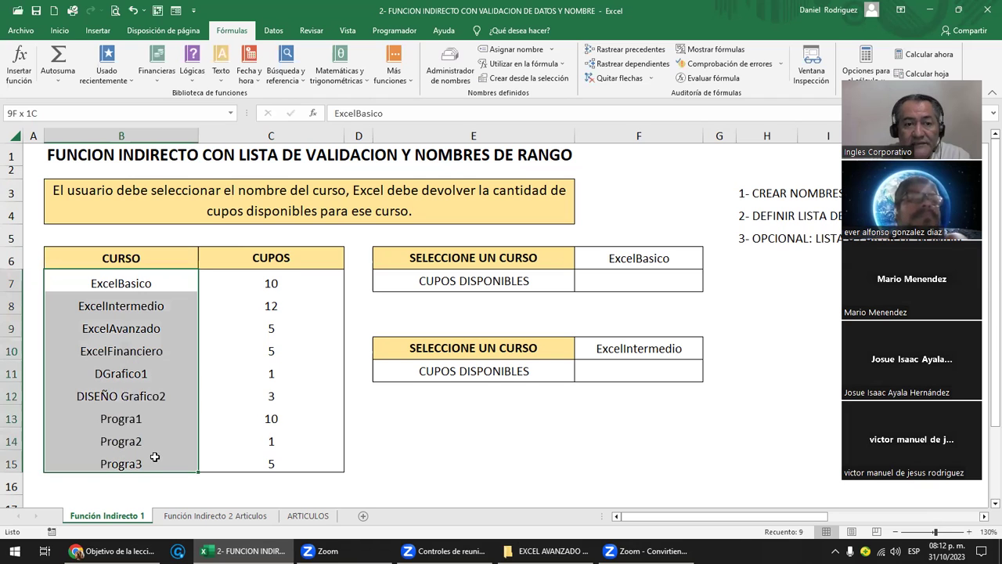
pyautogui.click(229, 114)
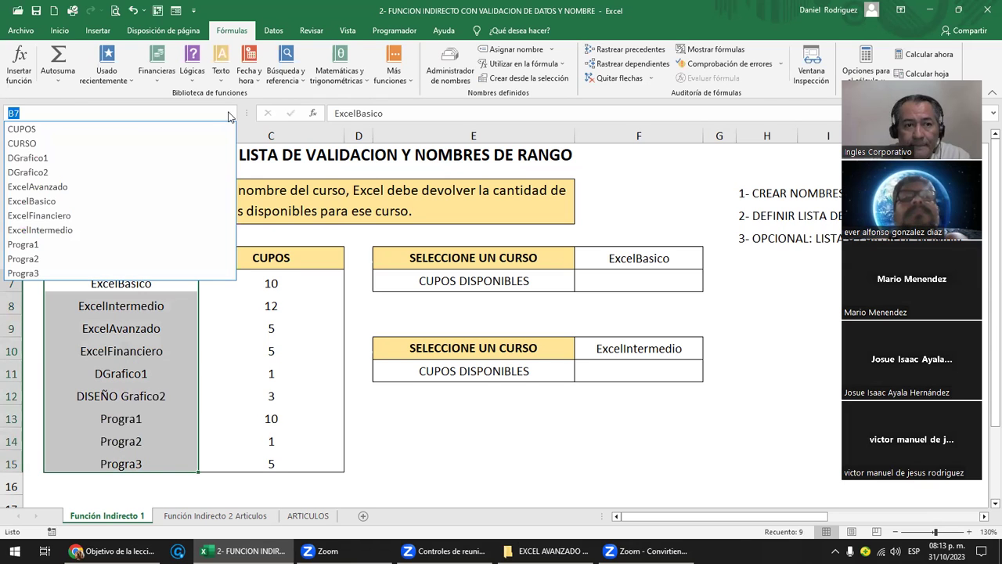
pyautogui.click(39, 176)
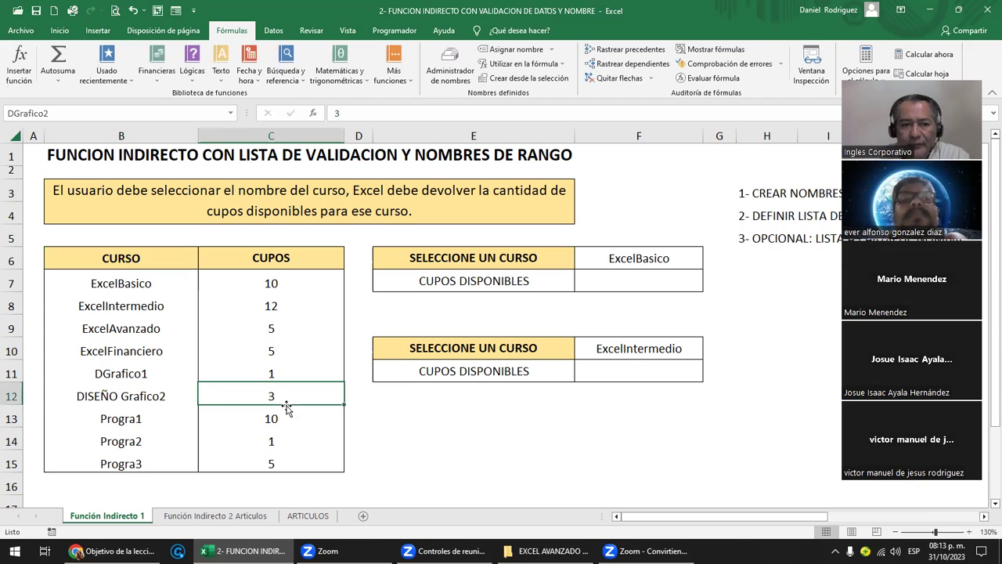
pyautogui.click(132, 397)
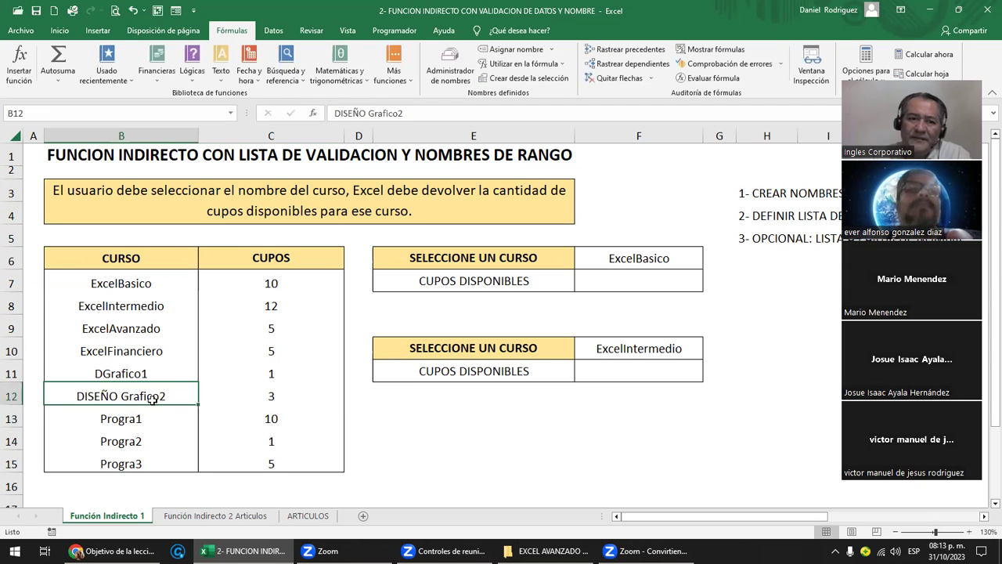
pyautogui.click(247, 398)
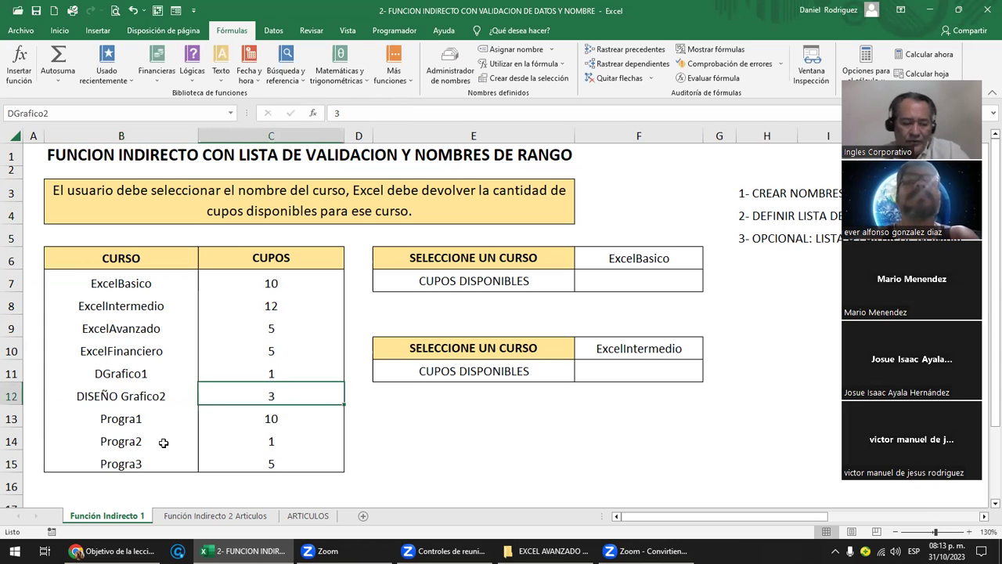
pyautogui.press('Left')
pyautogui.hotkey('ctrl', 'z')
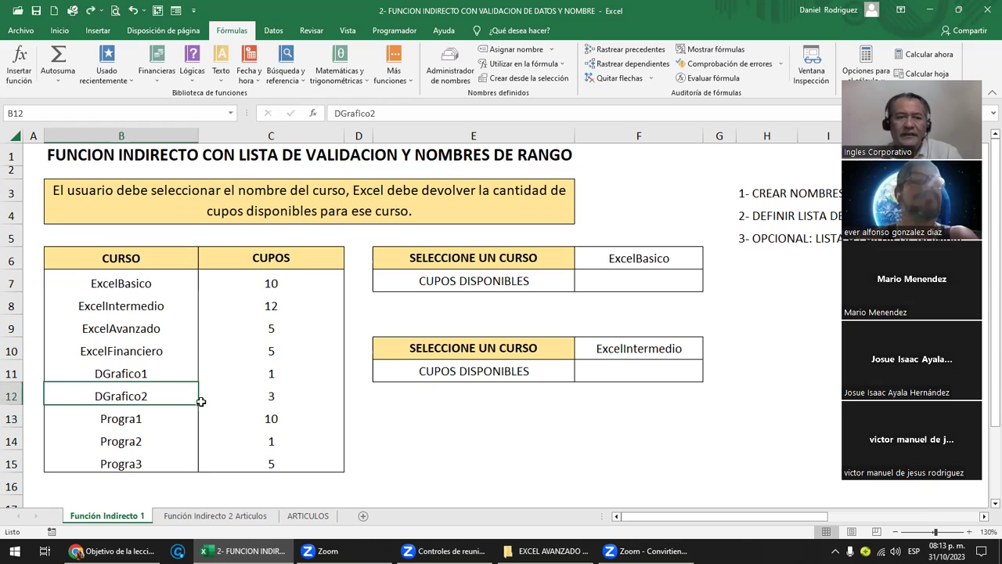
# - Jump to the cell named ExcelBasico by entering it in the Name Box
pyautogui.moveTo(132, 284); pyautogui.dragTo(137, 462)
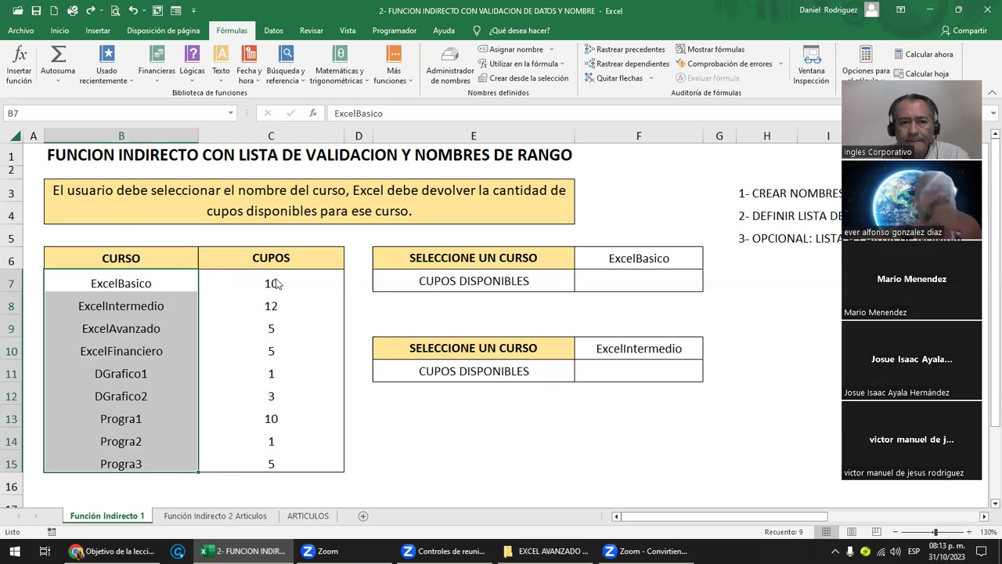
pyautogui.hotkey('alt', 'F3')
pyautogui.hotkey('alt', 'Down')
pyautogui.press('Escape')
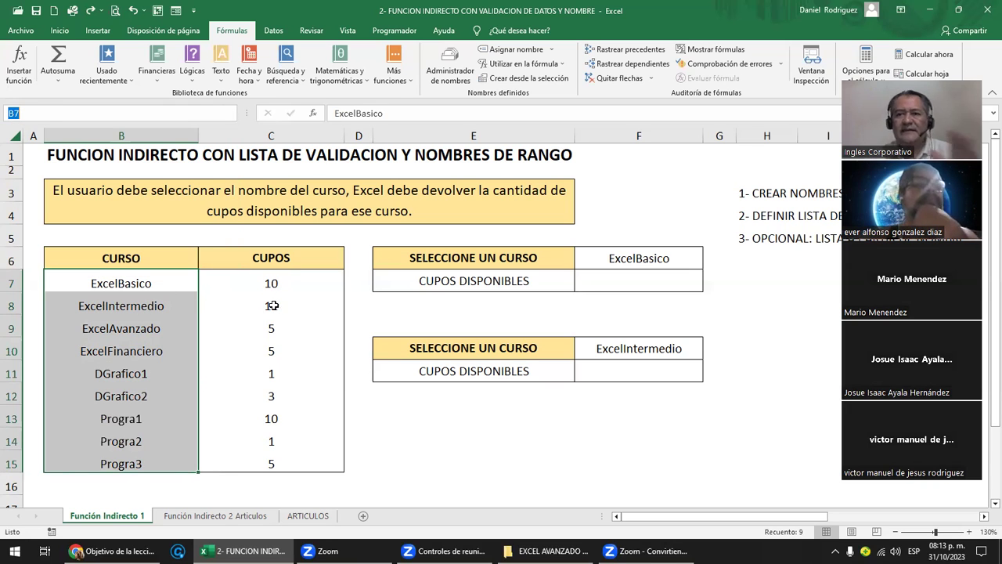
pyautogui.write('ExcelBasico')
pyautogui.press('Return')
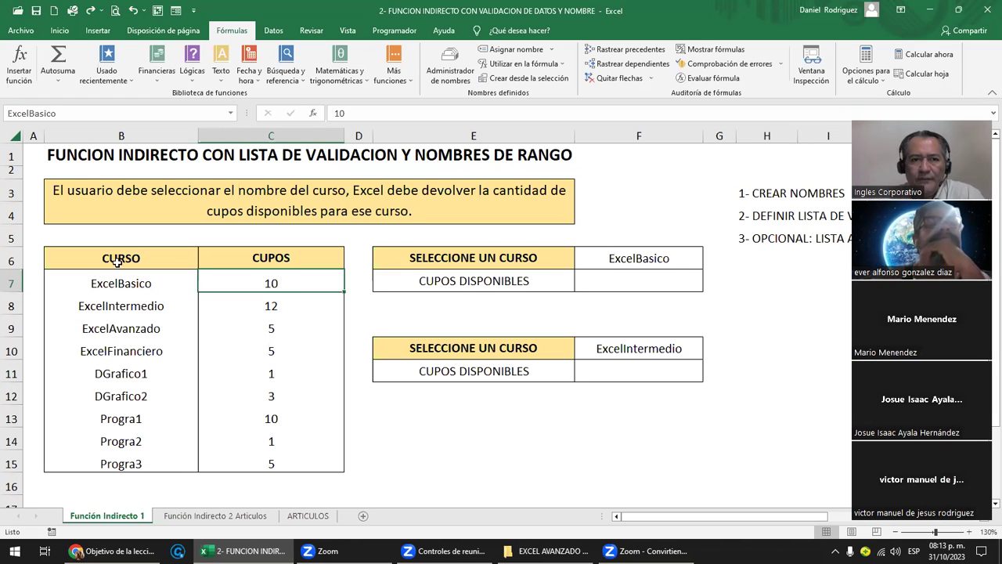
# - Enter 10 in F7 as the available cupos for ExcelBasico
pyautogui.click(470, 260)
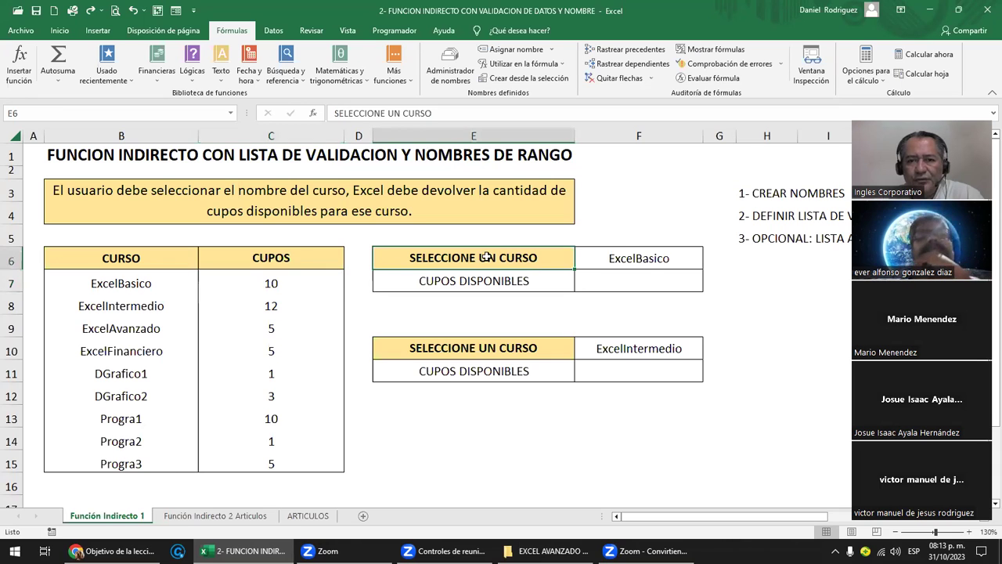
pyautogui.click(651, 265)
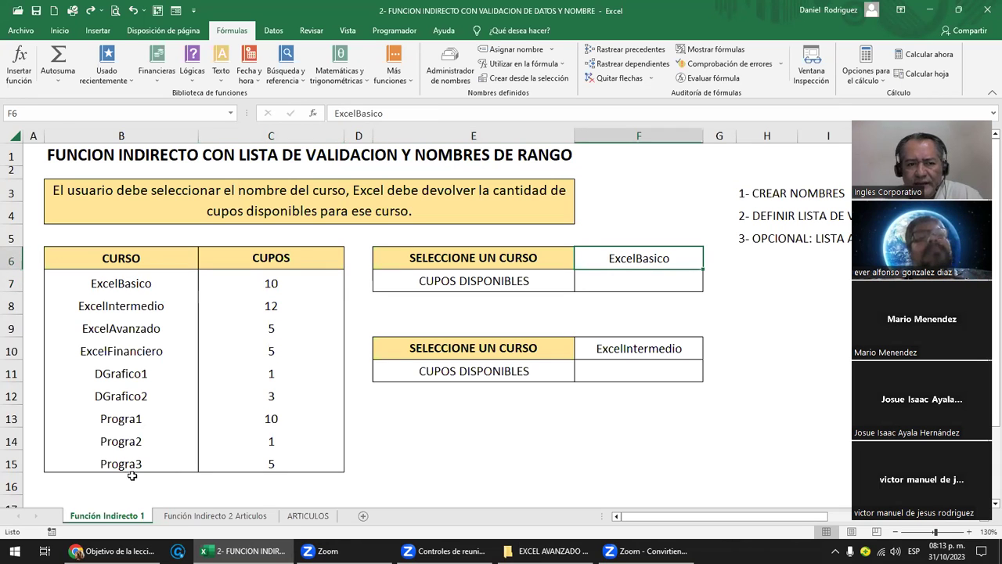
pyautogui.moveTo(121, 283); pyautogui.dragTo(132, 486)
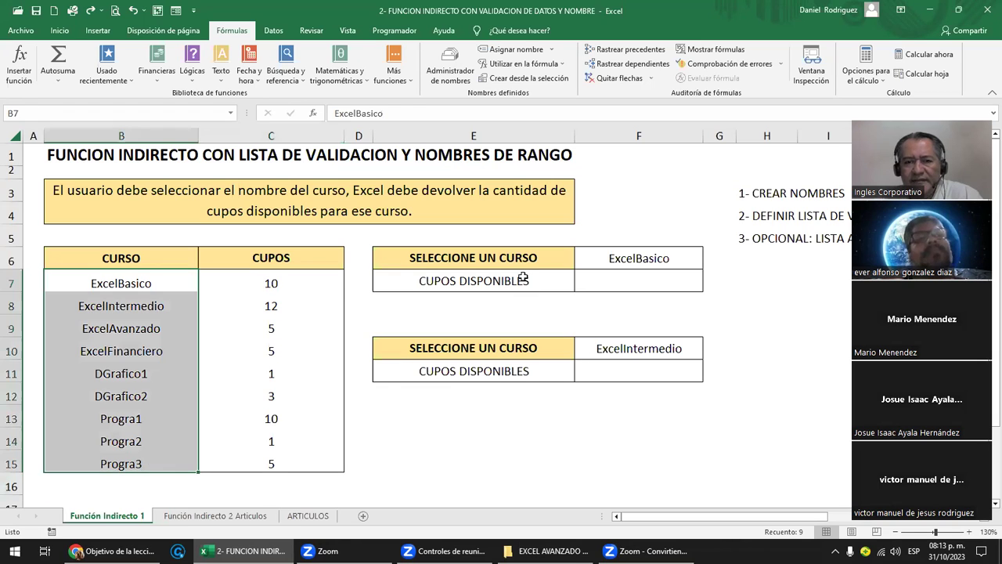
pyautogui.click(523, 278)
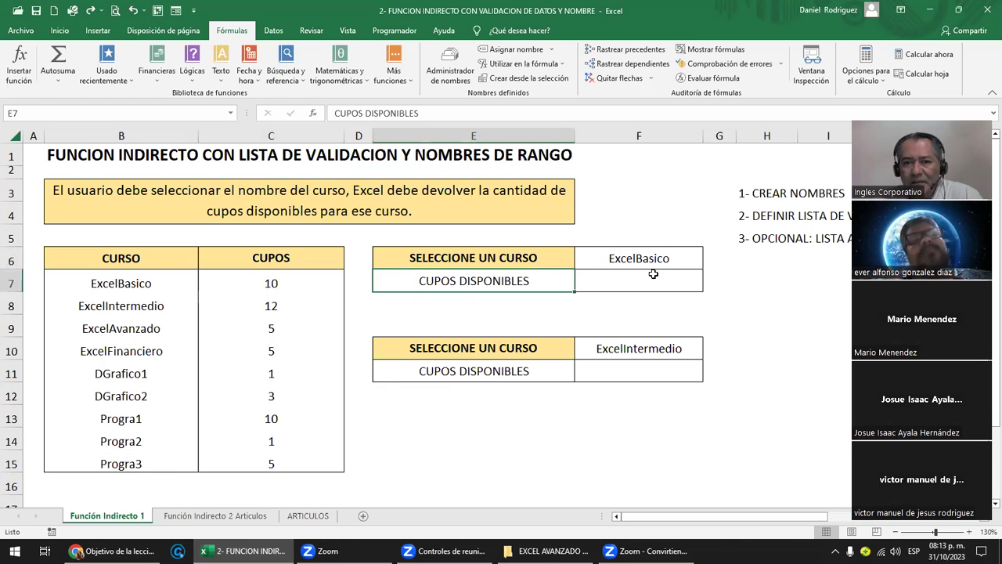
pyautogui.press('Right')
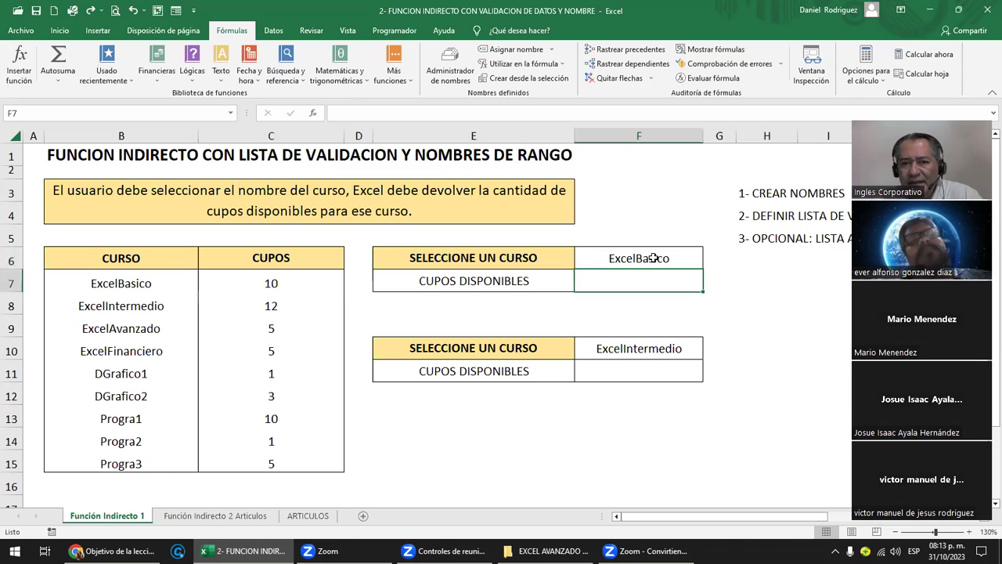
pyautogui.click(654, 259)
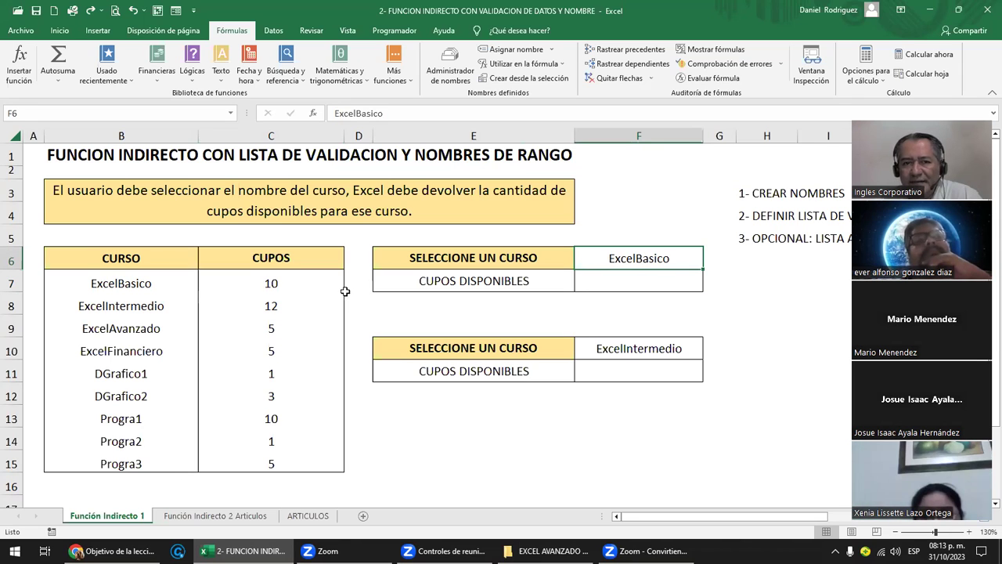
pyautogui.press('Down')
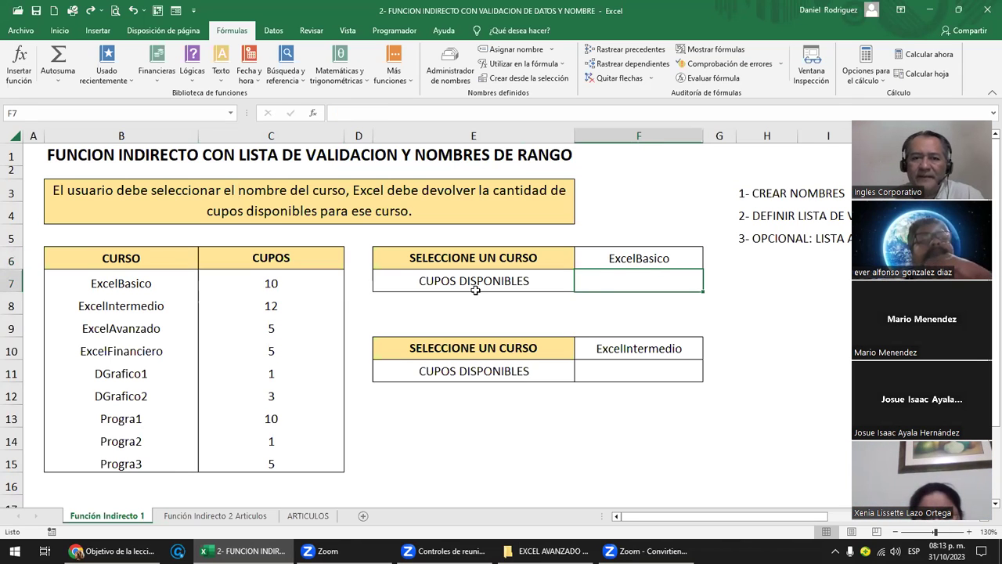
pyautogui.write('10')
pyautogui.press('Return')
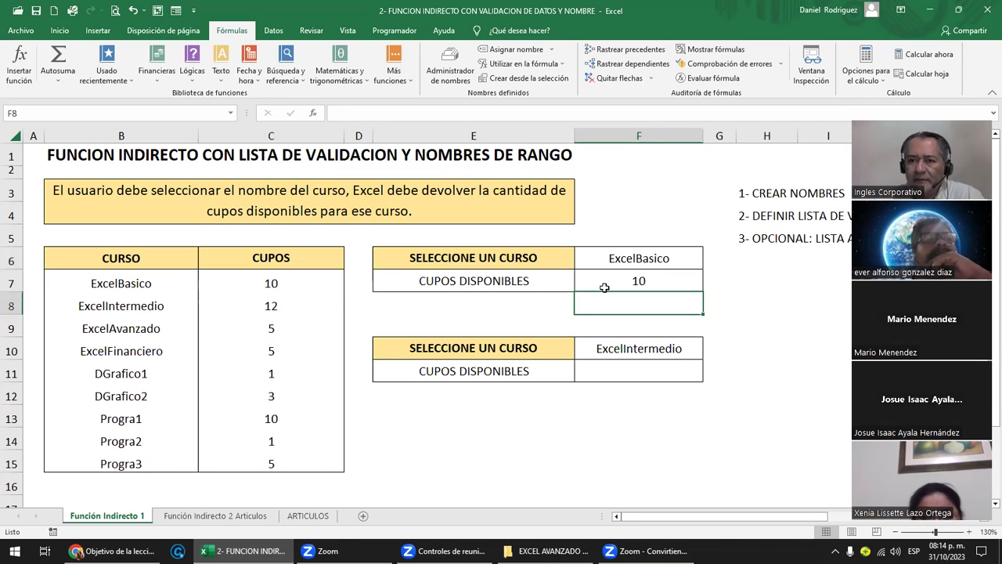
pyautogui.click(669, 281)
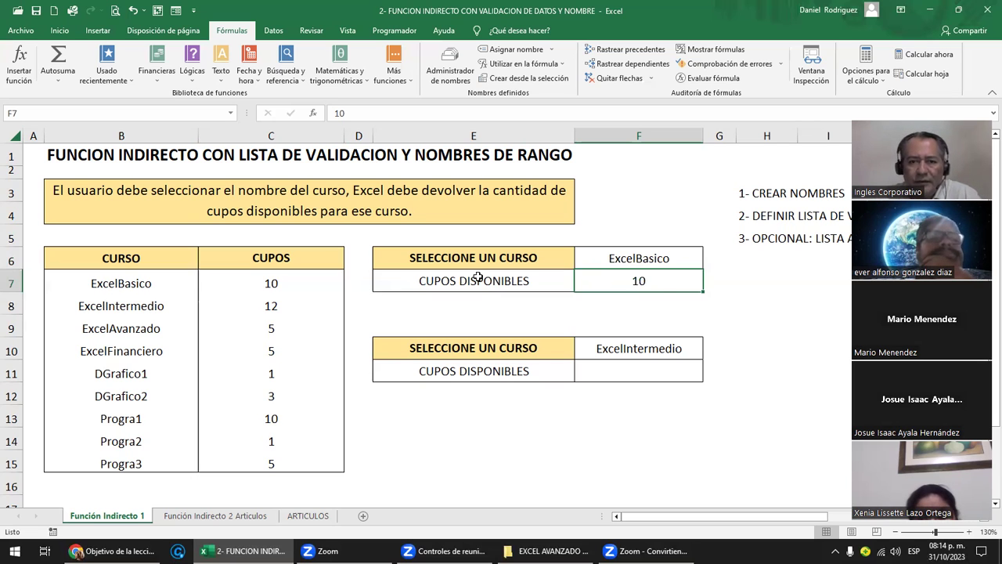
# - Delete ExcelBasico and its 10 cupos from F6:F7, leaving F6 selected
pyautogui.click(130, 284)
pyautogui.keyDown('shift'); pyautogui.click(110, 462); pyautogui.keyUp('shift')
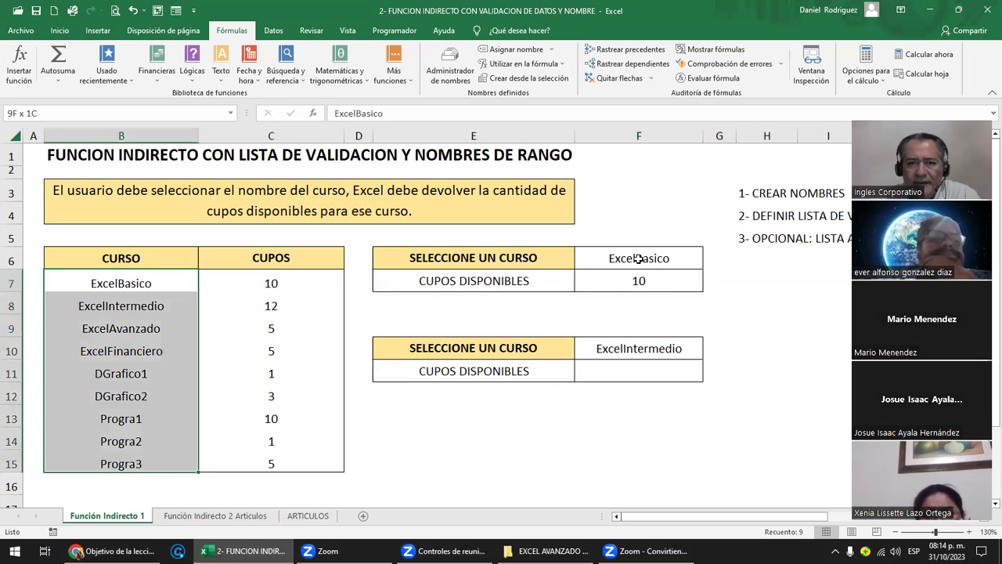
pyautogui.click(639, 258)
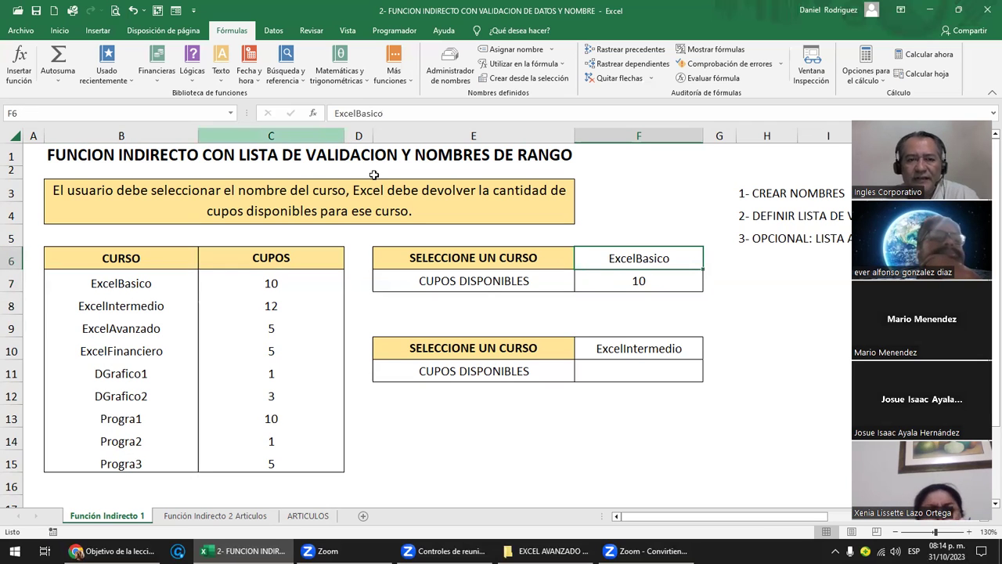
pyautogui.click(522, 149)
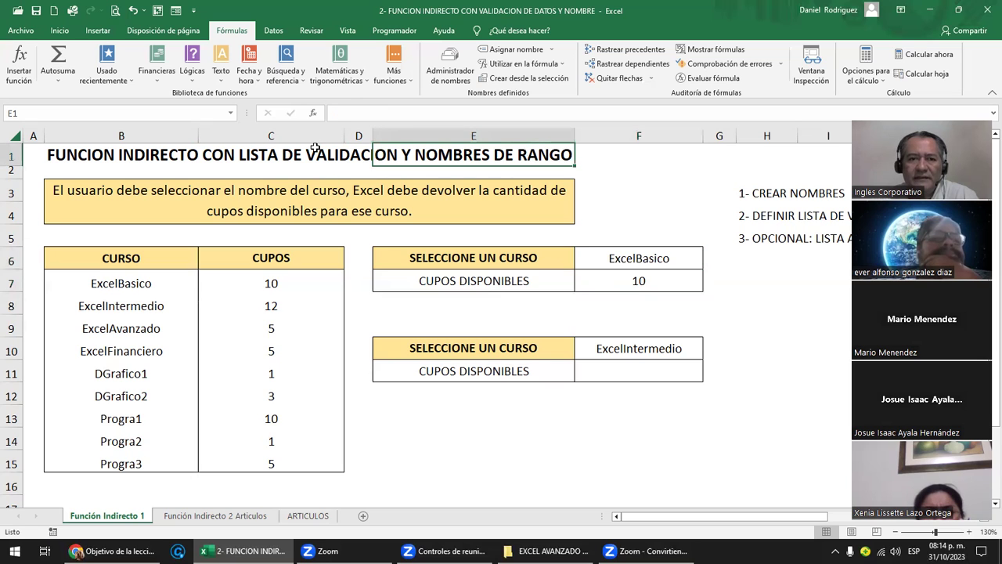
pyautogui.click(223, 154)
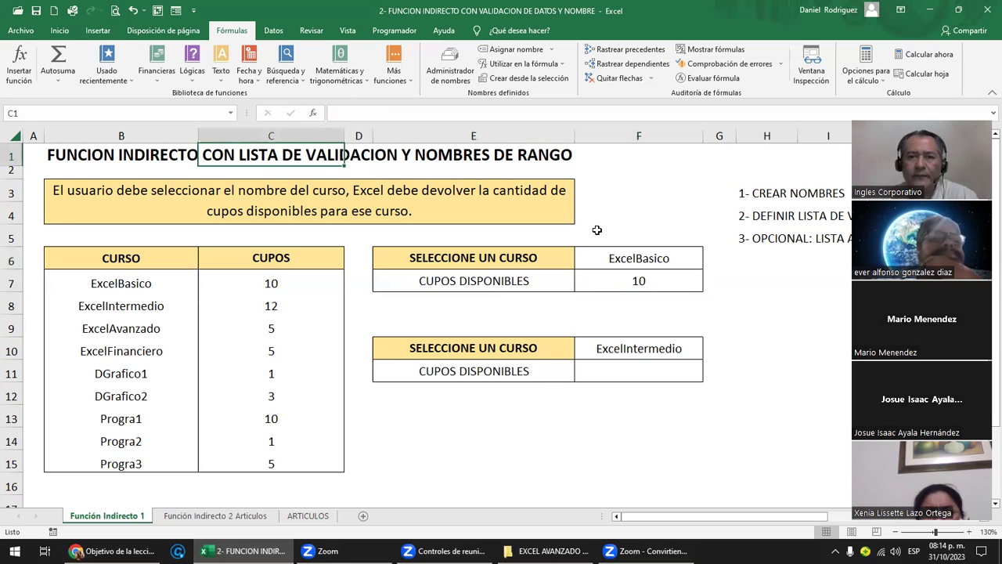
pyautogui.click(643, 264)
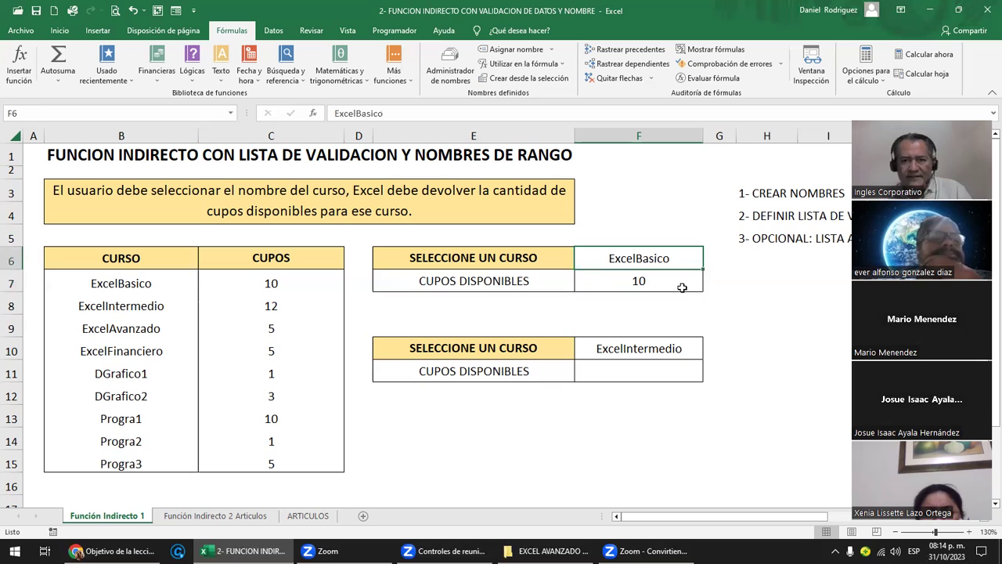
pyautogui.keyDown('shift'); pyautogui.click(682, 288); pyautogui.keyUp('shift')
pyautogui.press('Delete')
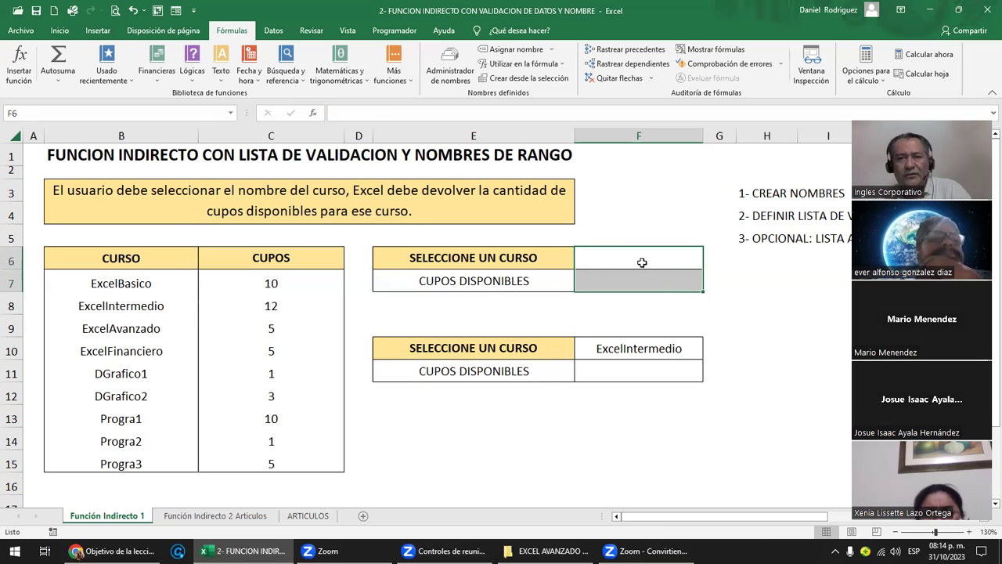
pyautogui.click(642, 263)
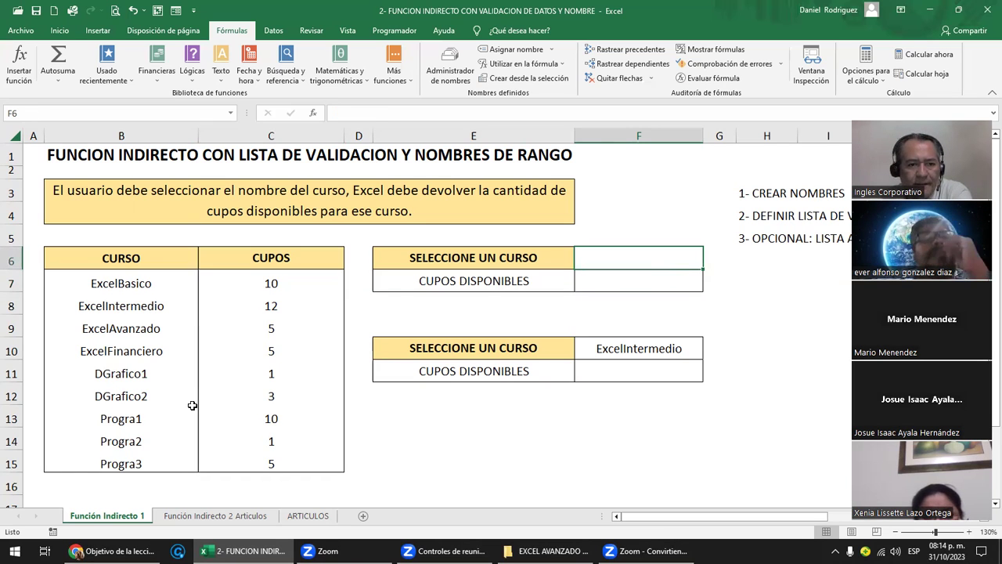
pyautogui.moveTo(156, 283); pyautogui.dragTo(157, 464)
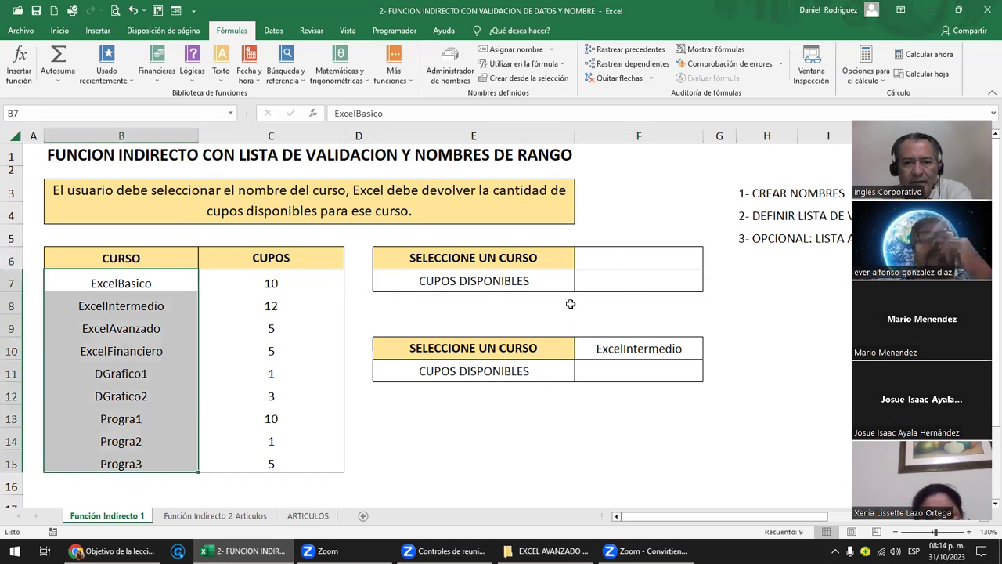
pyautogui.click(626, 258)
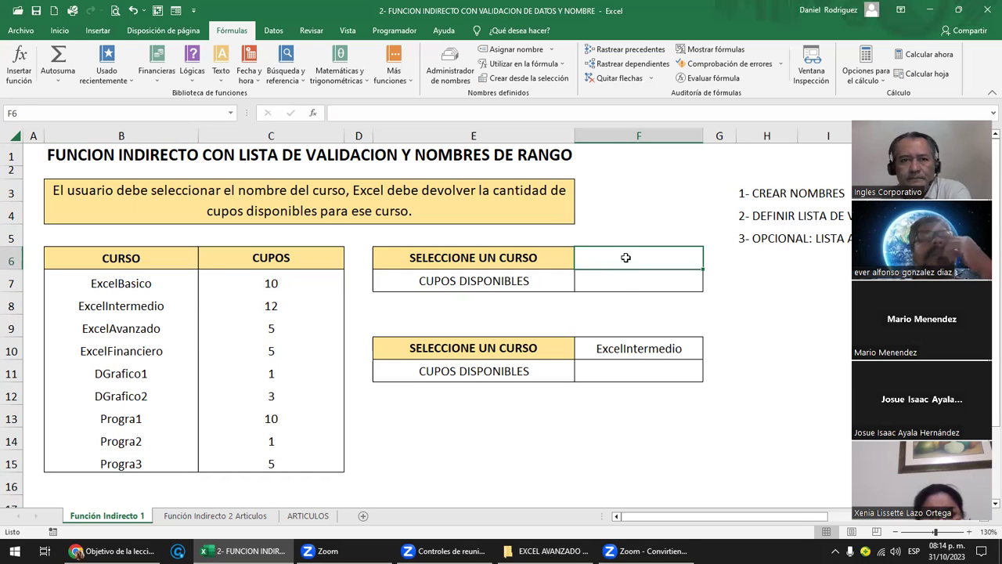
# - Give F6 a List data validation sourced from =$B$7:$B$15, the nine course names
pyautogui.click(275, 24)
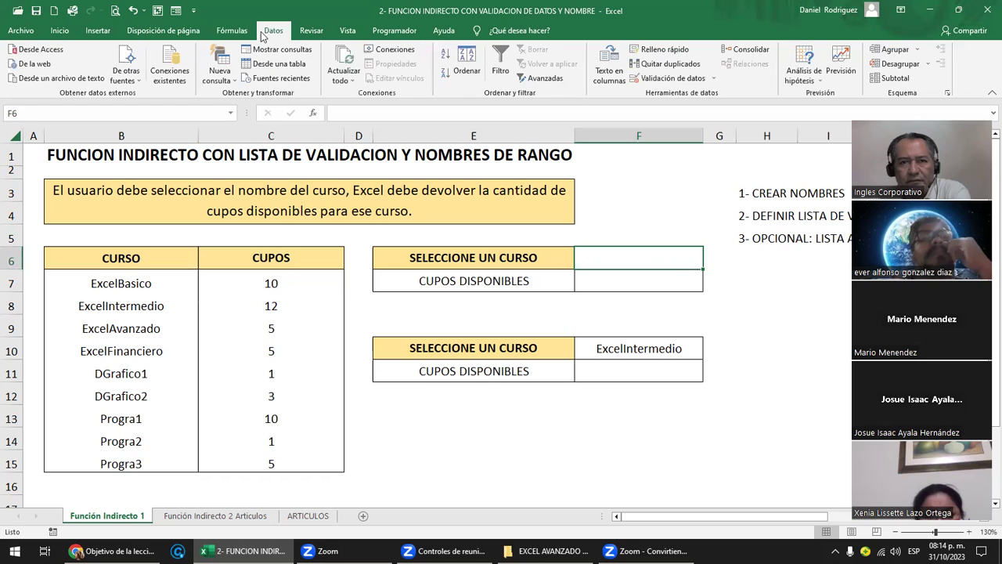
pyautogui.click(675, 79)
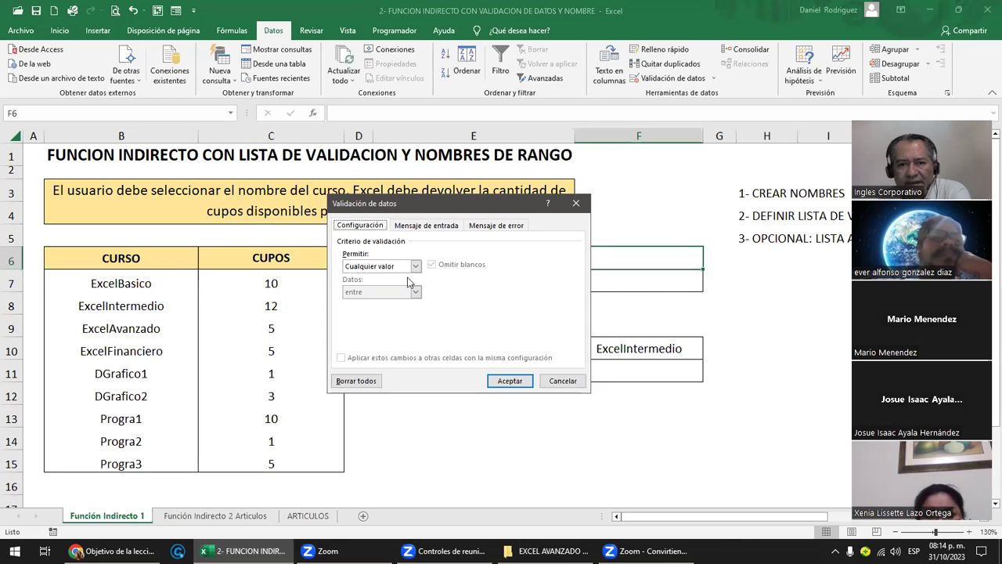
pyautogui.click(364, 267)
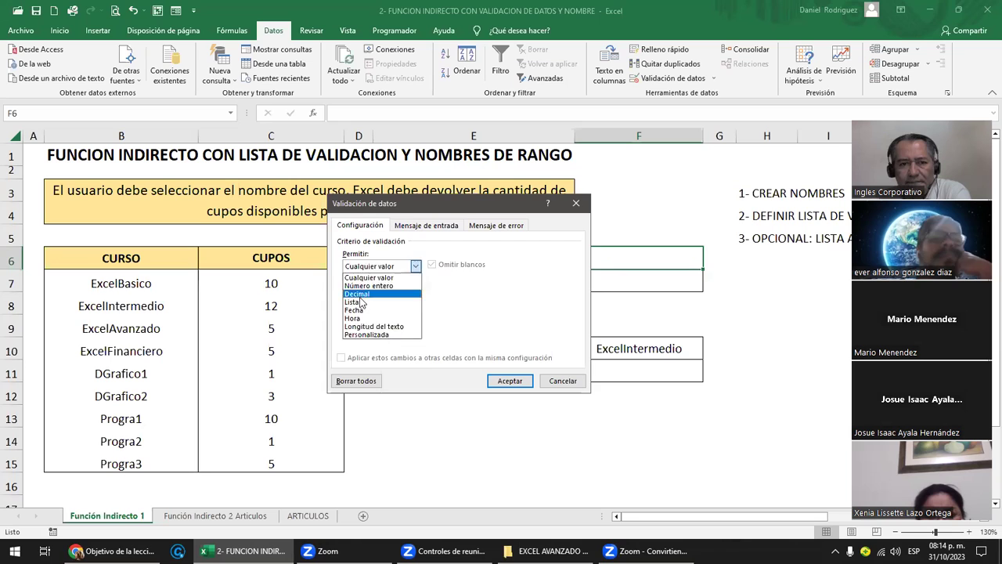
pyautogui.click(354, 301)
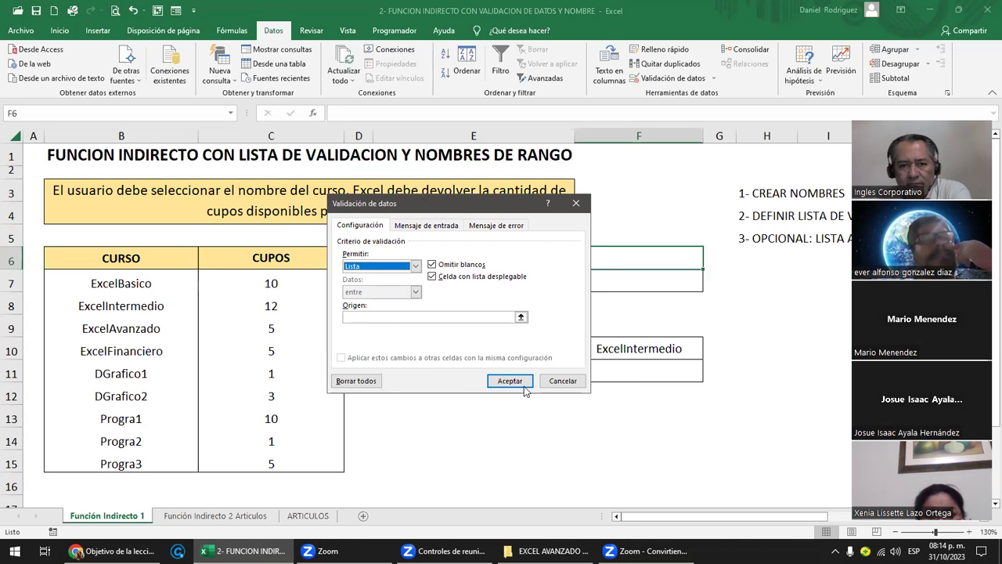
pyautogui.moveTo(423, 203); pyautogui.dragTo(540, 299)
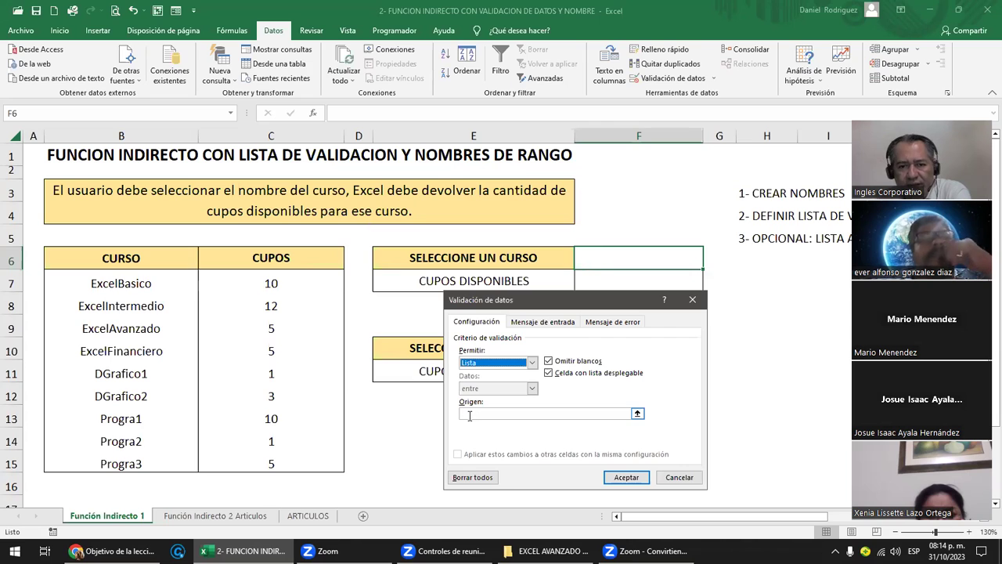
pyautogui.click(470, 416)
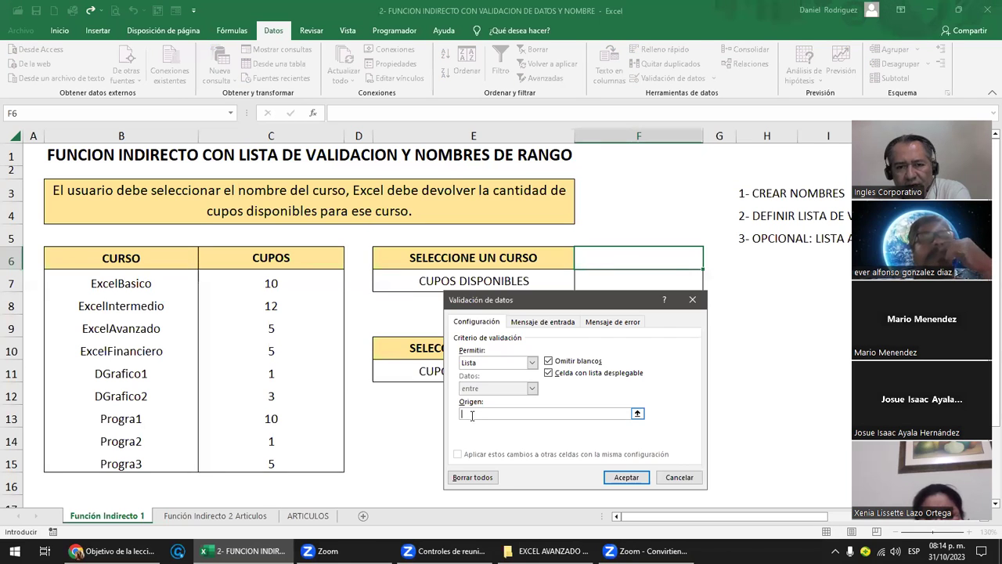
pyautogui.moveTo(136, 287); pyautogui.dragTo(130, 352)
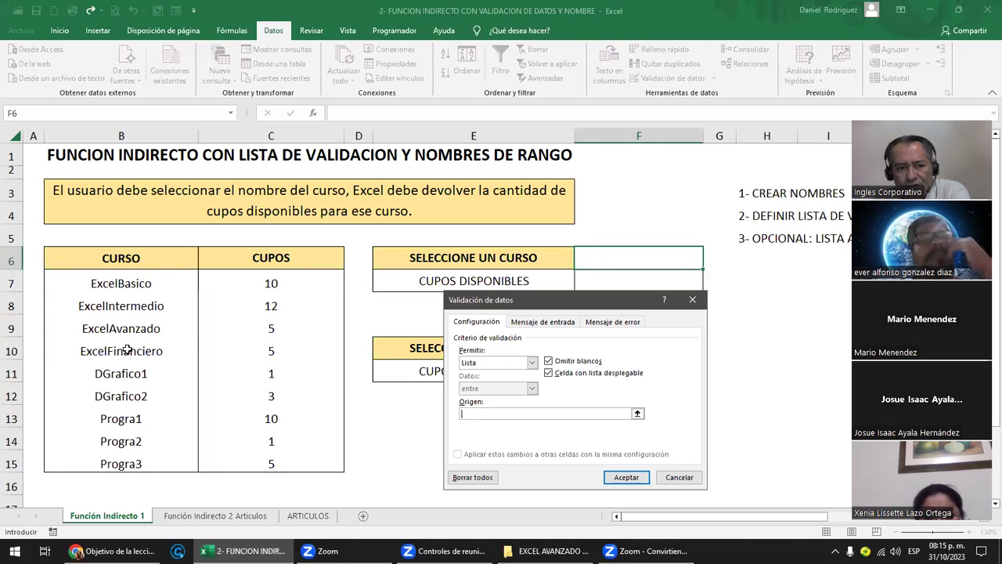
pyautogui.moveTo(127, 453); pyautogui.dragTo(129, 456)
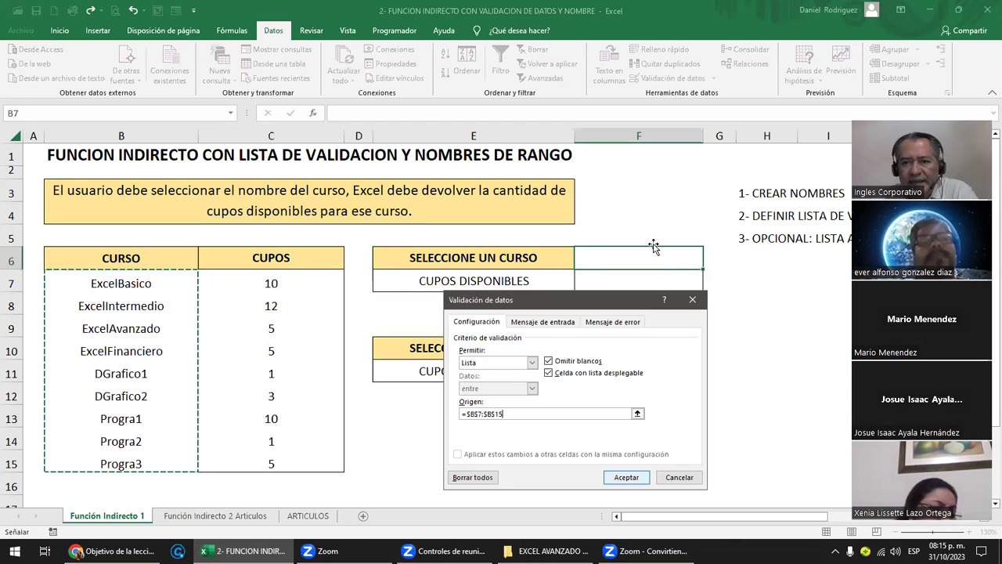
pyautogui.press('Return')
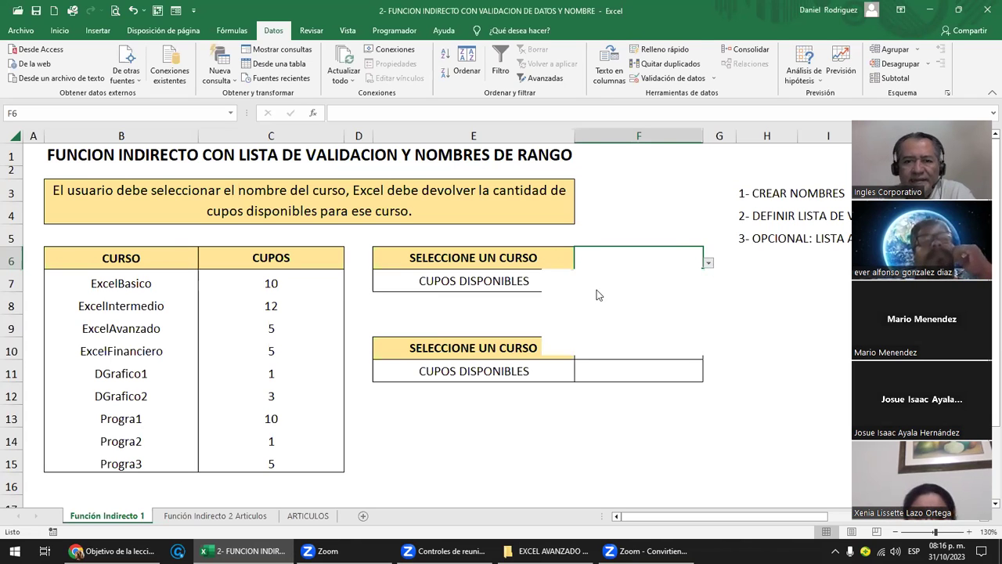
# - Pick DGrafico1 from F6's dropdown, then look over the defined names in the Name Box list
pyautogui.hotkey('alt', 'Down')
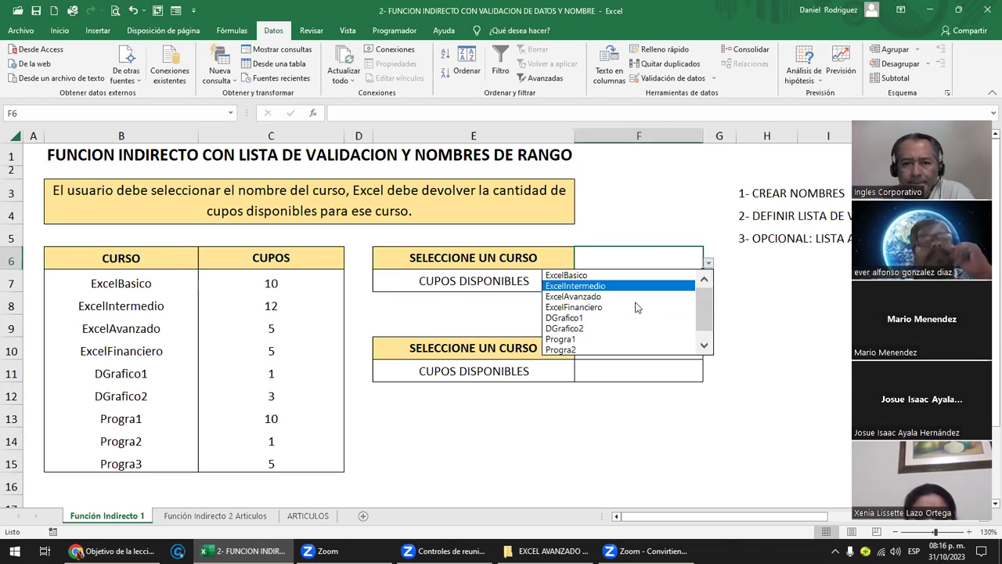
pyautogui.click(710, 343)
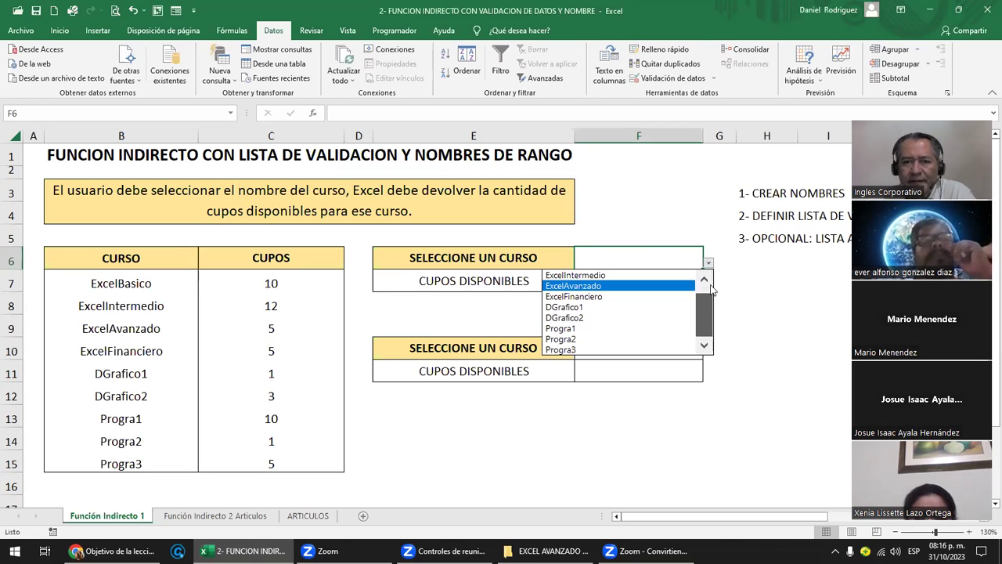
pyautogui.scroll(1, 711, 289)
pyautogui.press('Down')
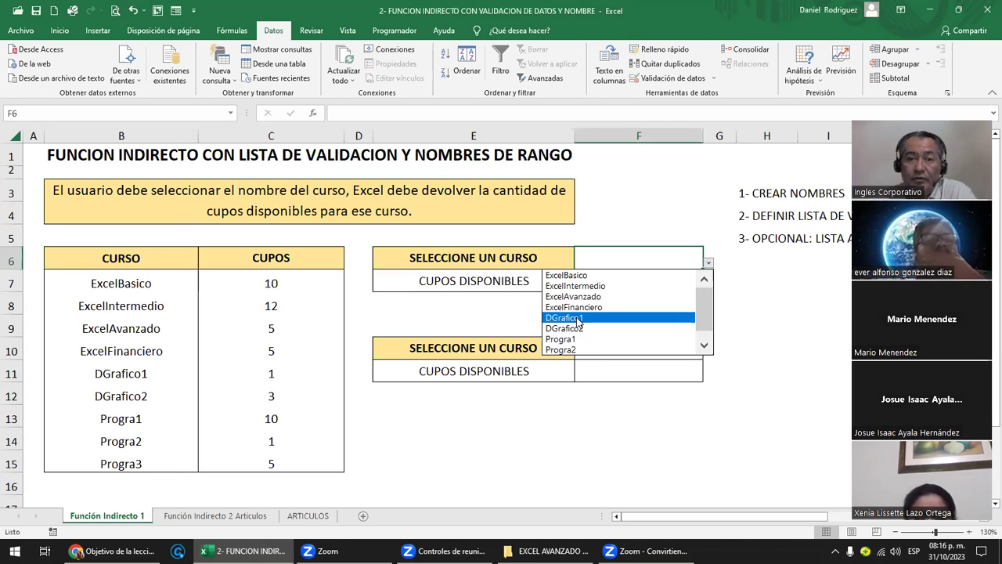
pyautogui.press('Return')
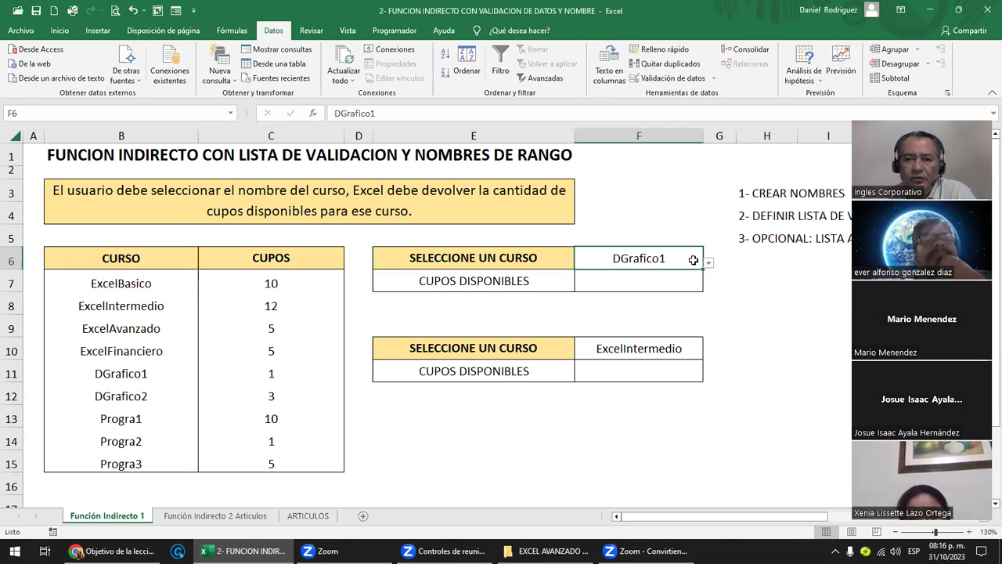
pyautogui.click(643, 278)
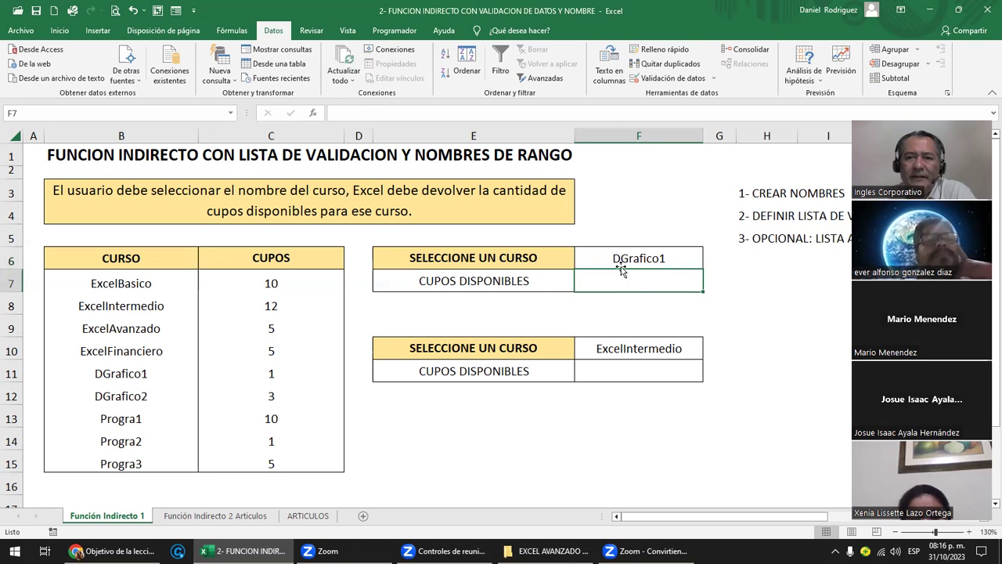
pyautogui.click(637, 258)
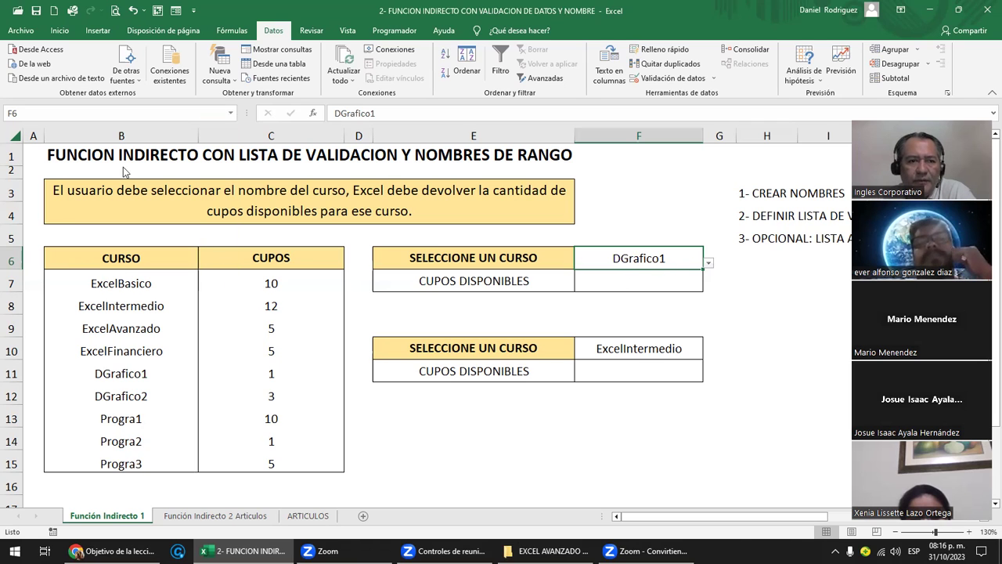
pyautogui.click(230, 113)
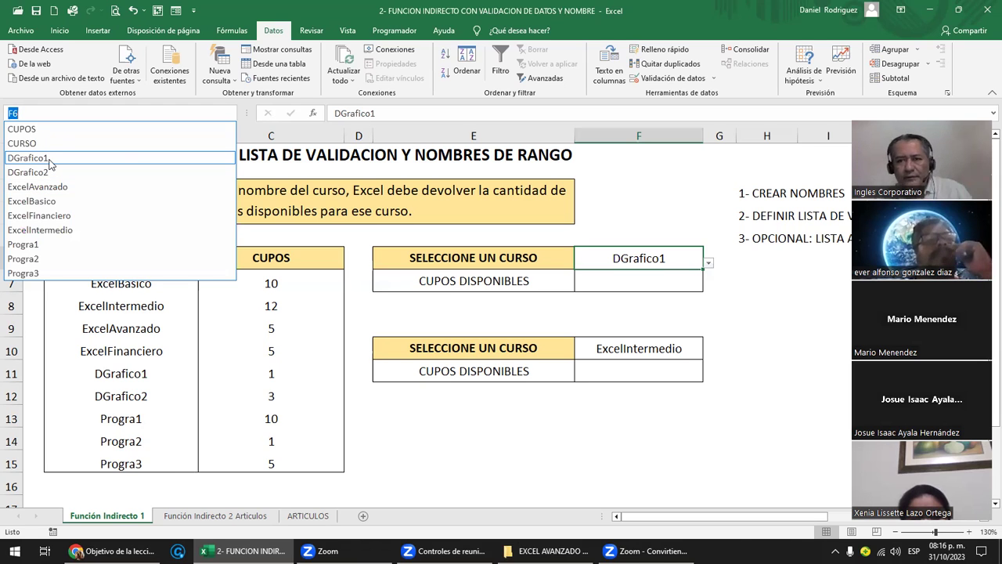
pyautogui.click(258, 206)
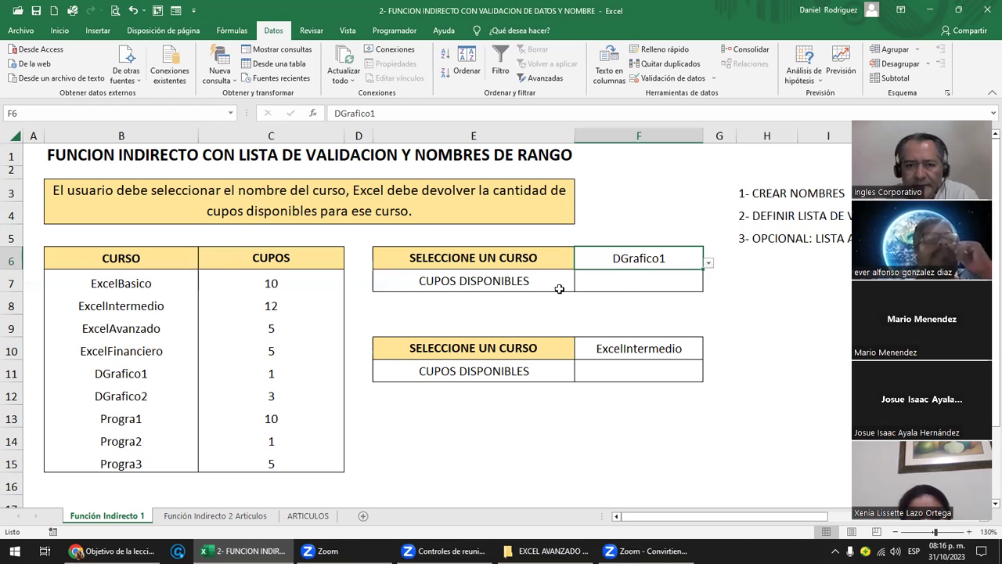
# - Enter =INDIRECTO(F6) in F7, returning 1 seat for DGrafico1, and compare with C11
pyautogui.click(619, 291)
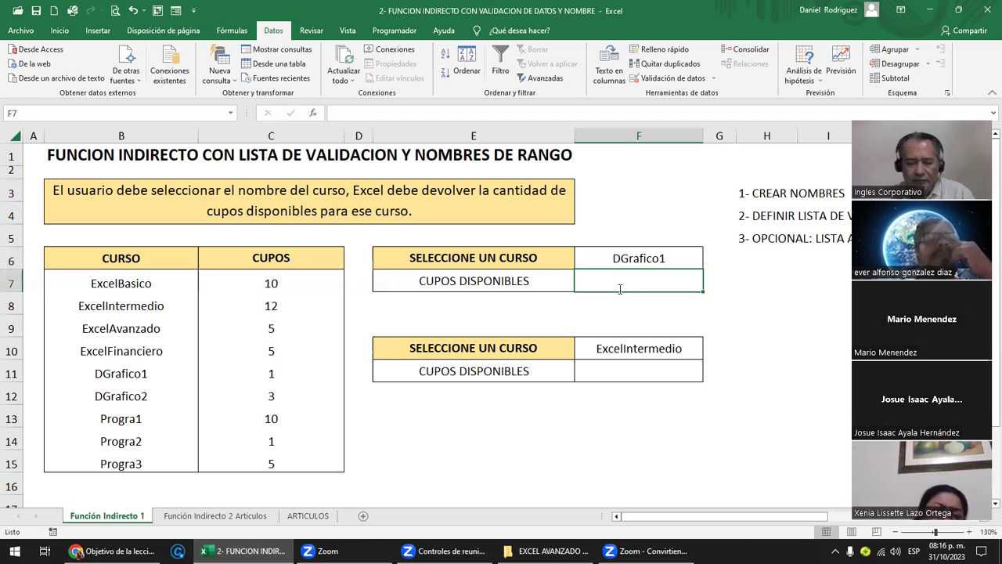
pyautogui.write('=I')
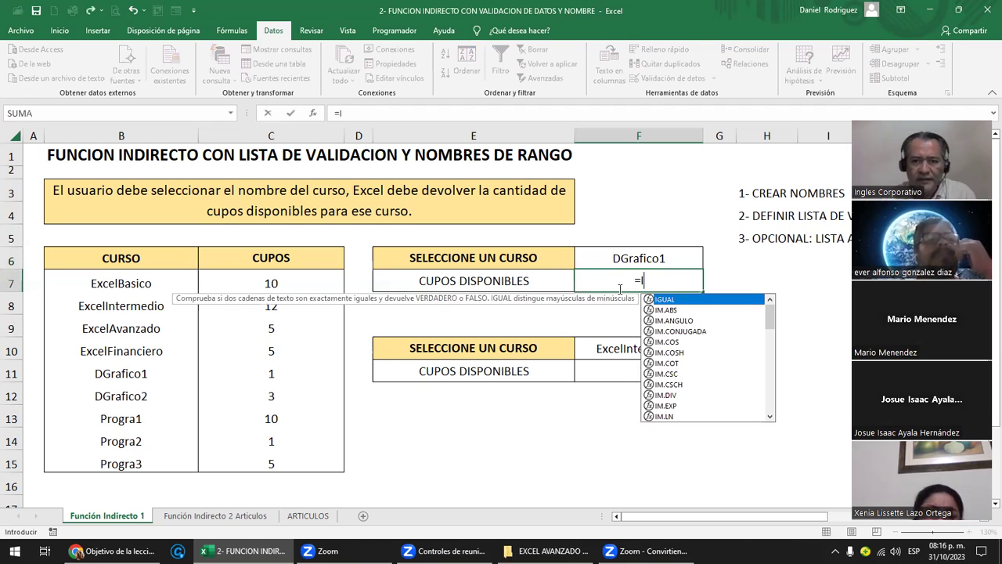
pyautogui.write('N')
pyautogui.press('Down')
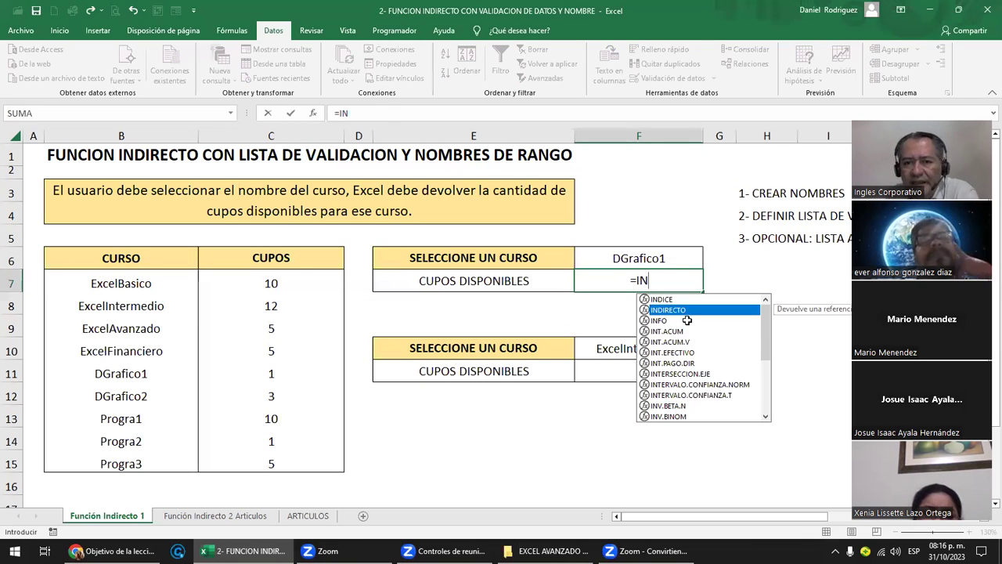
pyautogui.press('Tab')
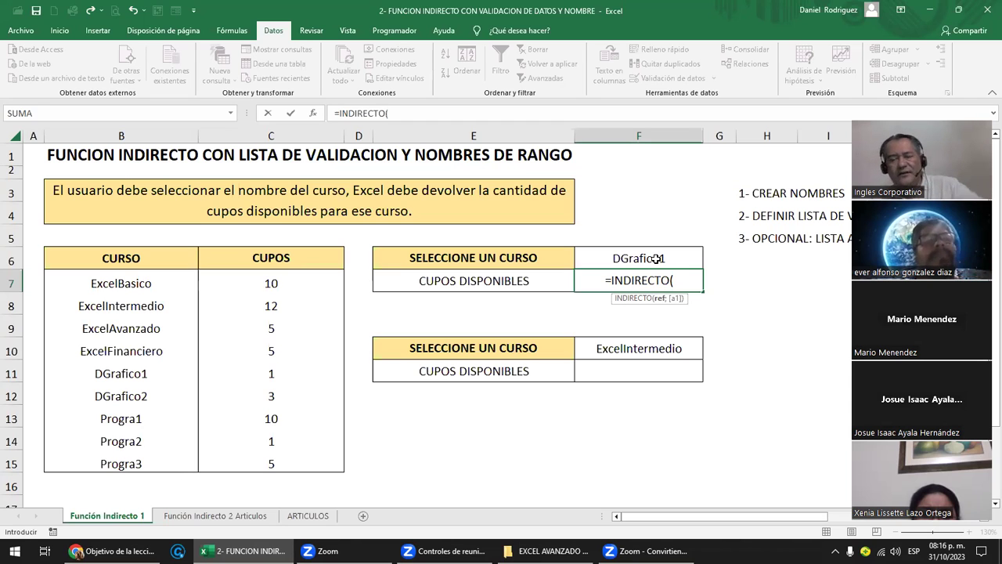
pyautogui.click(656, 258)
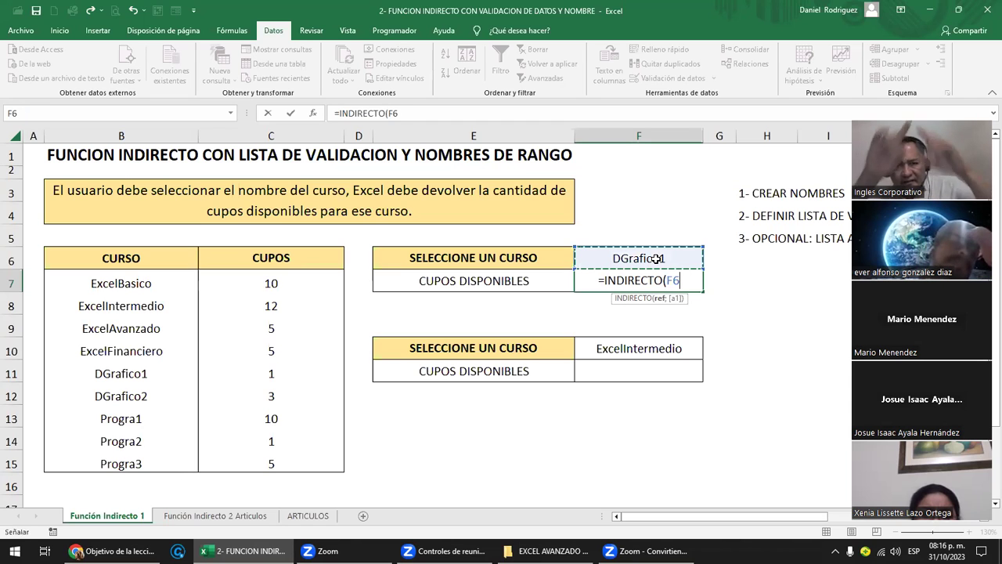
pyautogui.write(')')
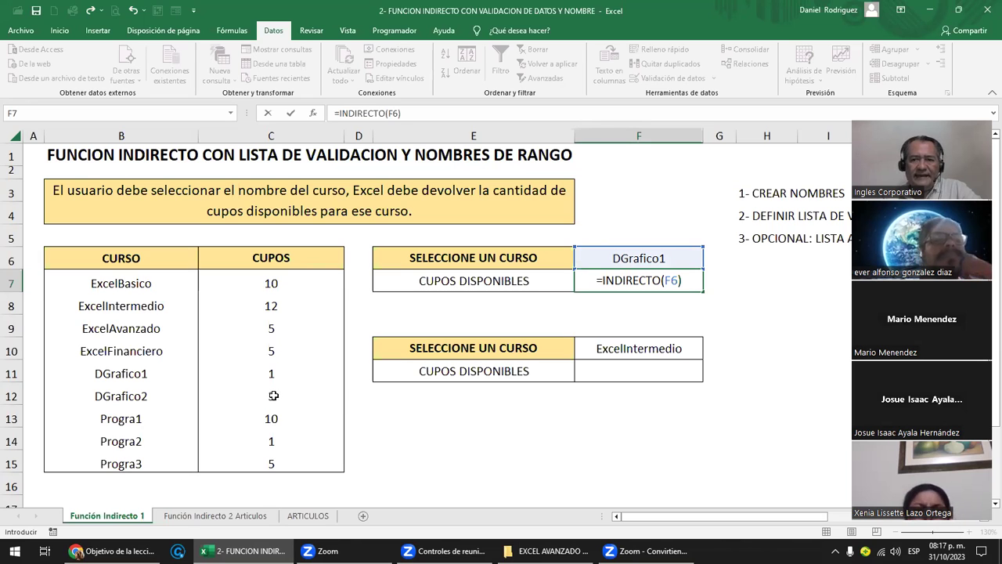
pyautogui.press('Return')
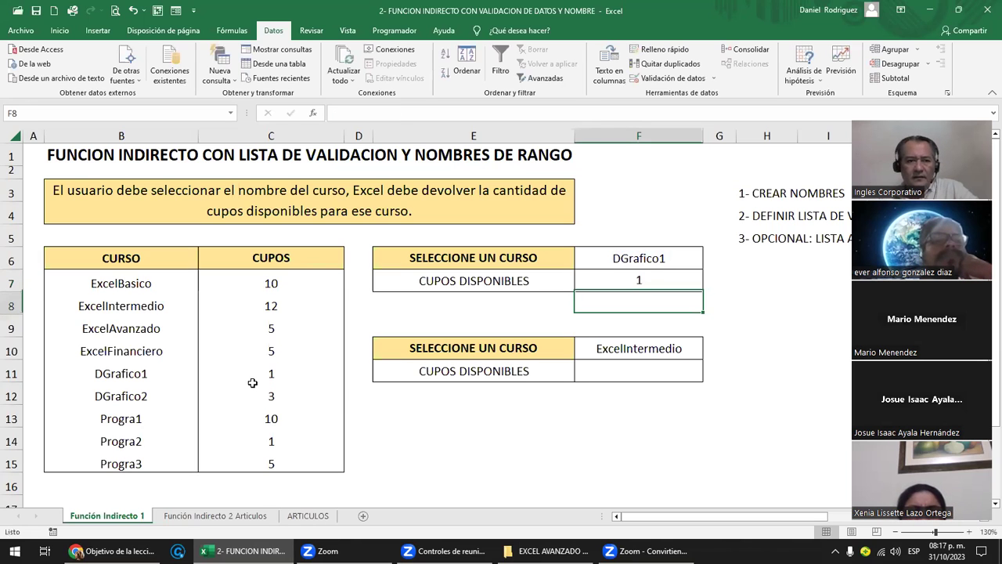
pyautogui.click(335, 365)
pyautogui.click(662, 276)
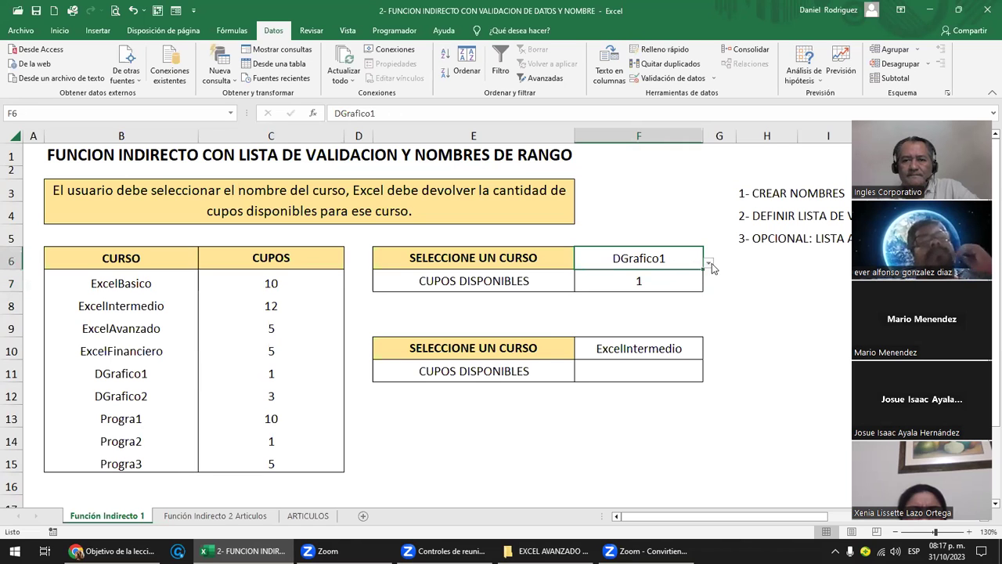
# - Choose ExcelFinanciero in F6 and change its seat count in C10 to 7
pyautogui.click(708, 264)
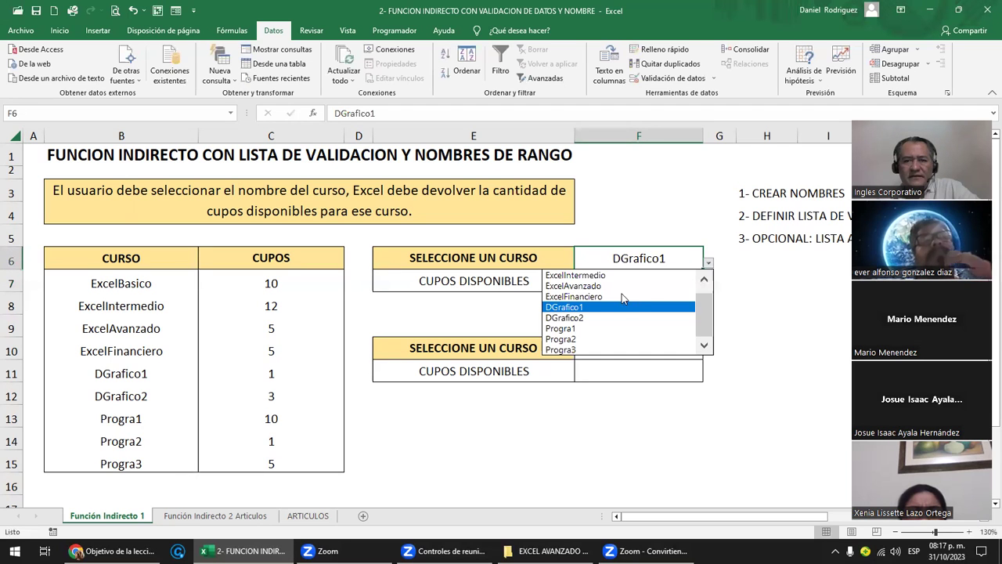
pyautogui.click(604, 297)
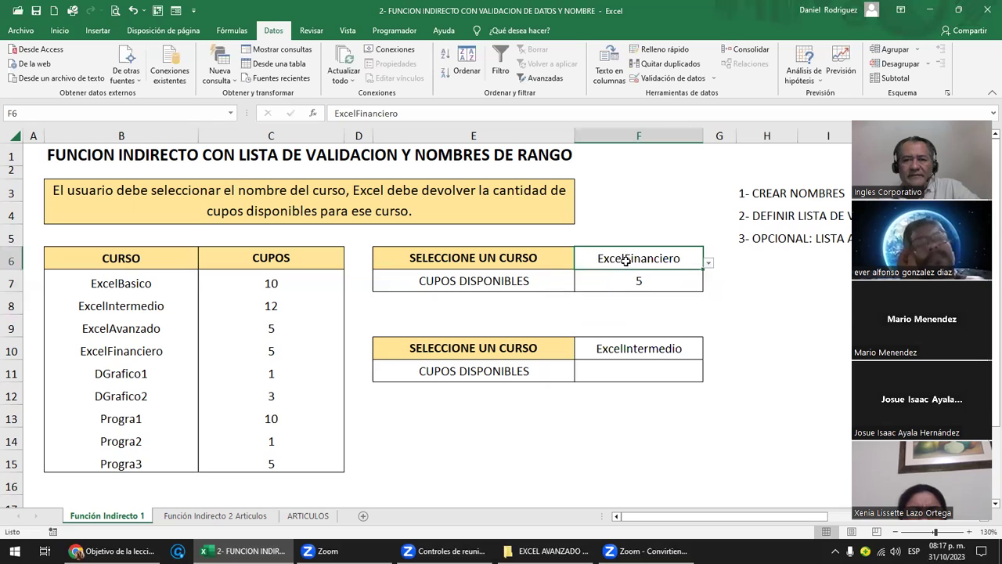
pyautogui.click(138, 351)
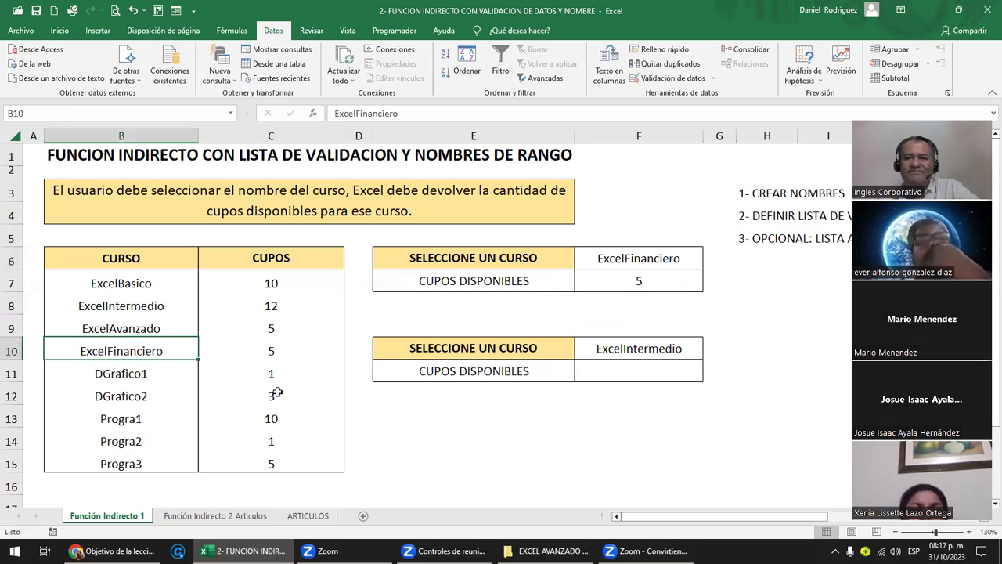
pyautogui.press('Right')
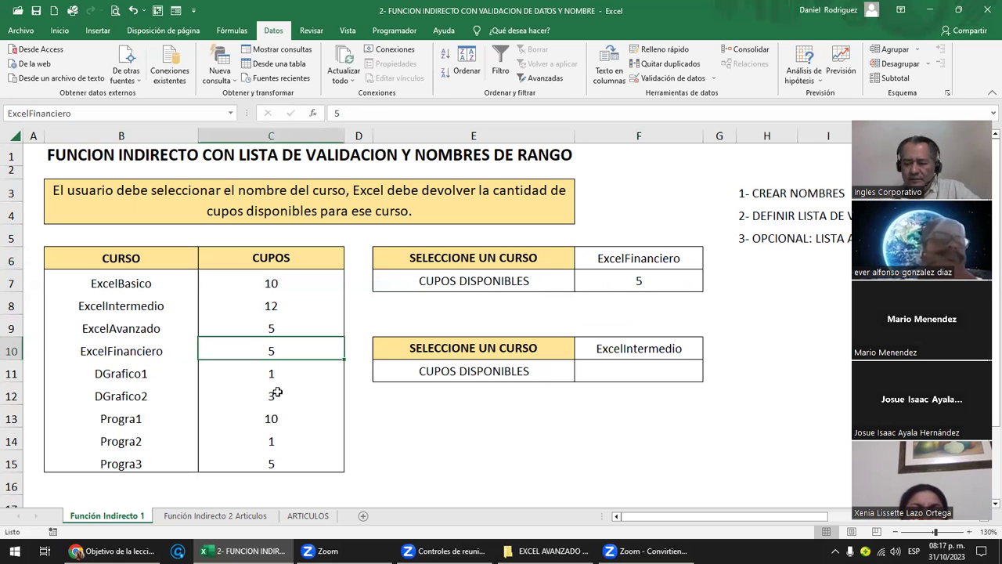
pyautogui.write('7')
pyautogui.hotkey('ctrl', 'Return')
pyautogui.press('Return')
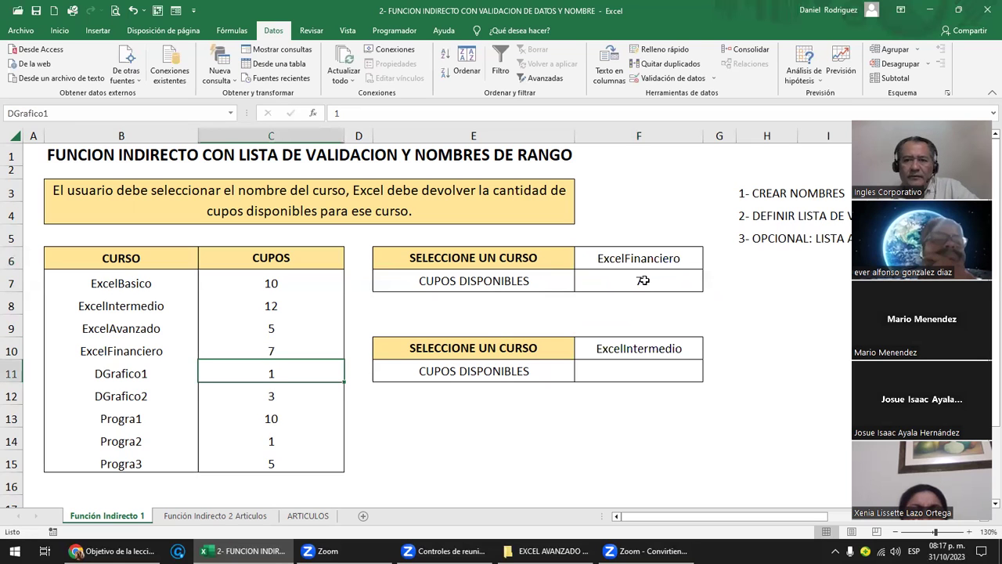
# - Switch F6 to Progra1 and check its seat count in the table
pyautogui.click(693, 257)
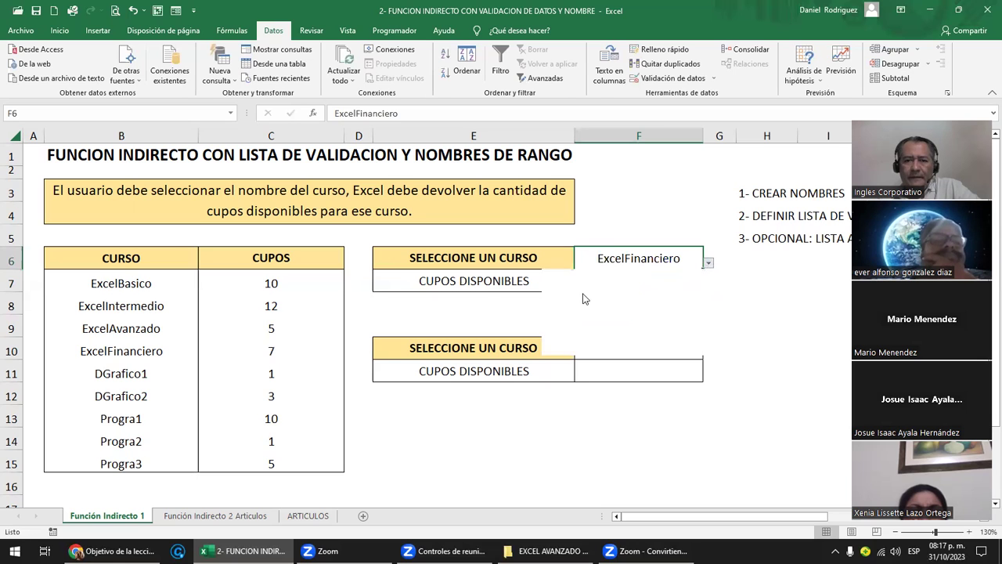
pyautogui.hotkey('alt', 'Down')
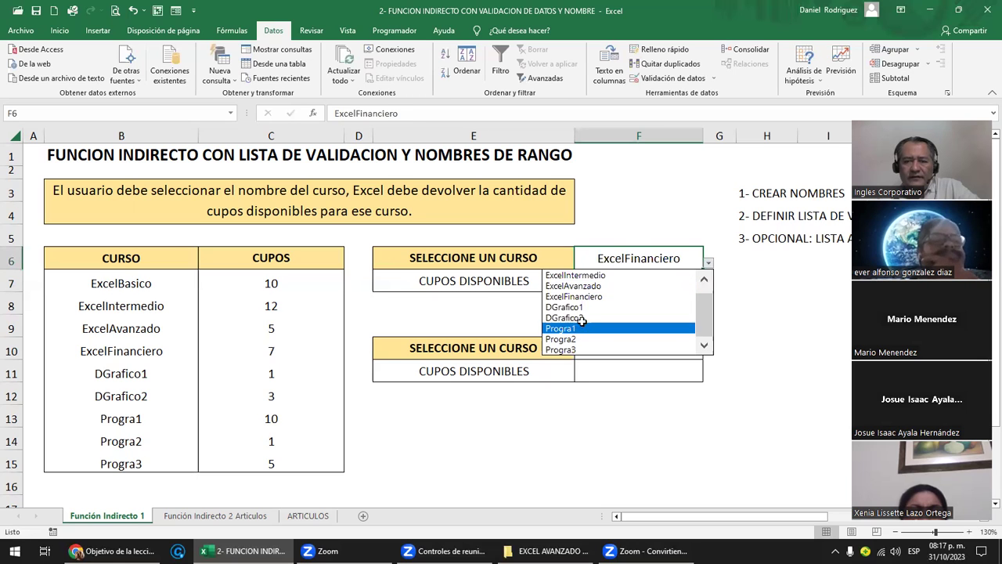
pyautogui.click(582, 325)
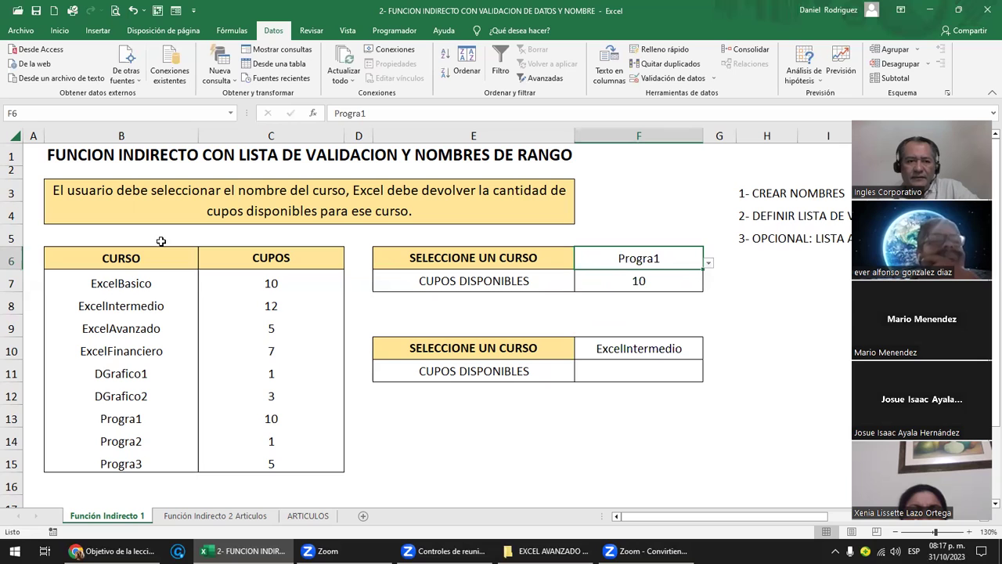
pyautogui.click(135, 419)
pyautogui.moveTo(308, 357); pyautogui.dragTo(325, 423)
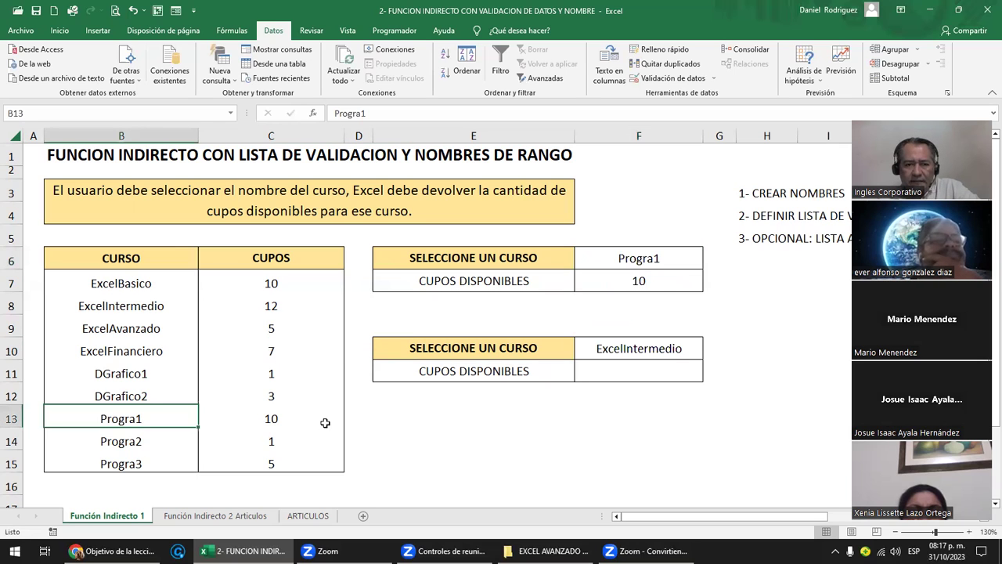
pyautogui.click(296, 423)
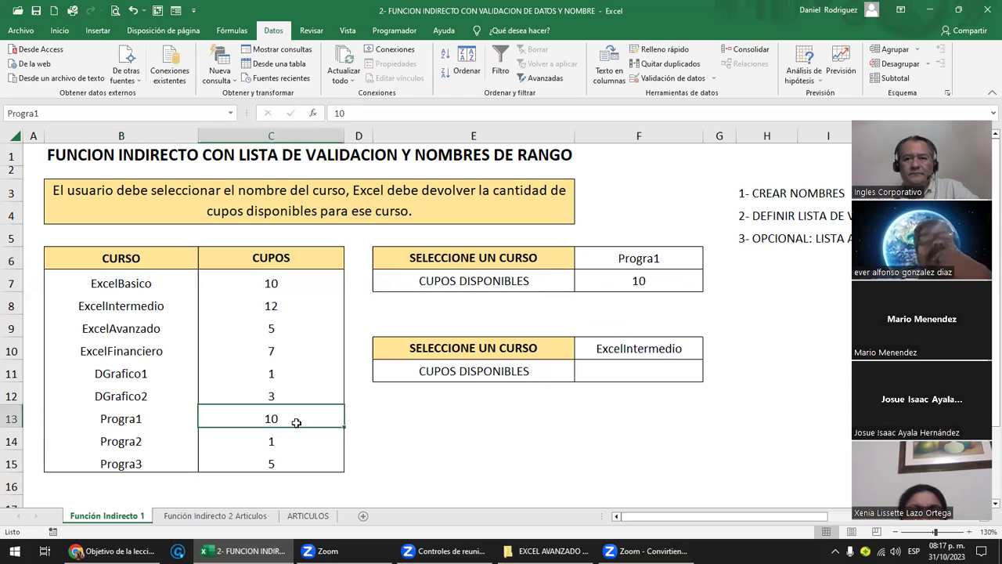
# - Switch F6 to DGrafico2 and confirm F7's =INDIRECTO(F6) returns 3
pyautogui.click(642, 264)
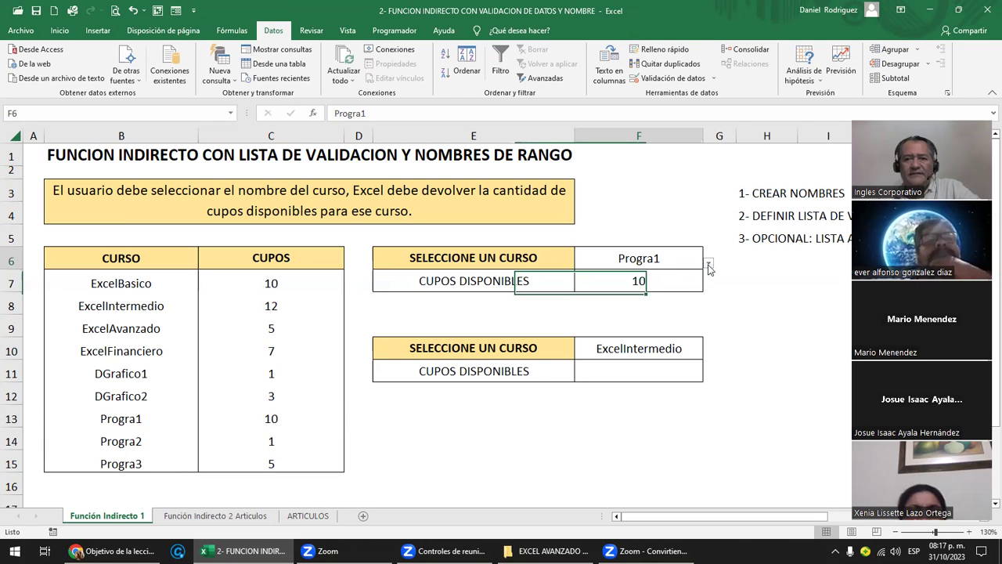
pyautogui.hotkey('alt', 'Down')
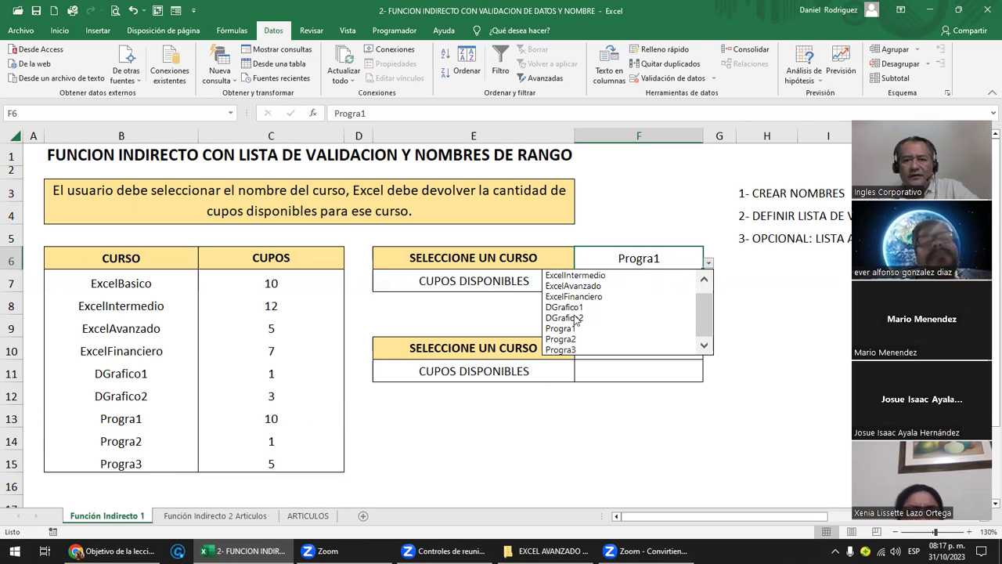
pyautogui.click(576, 318)
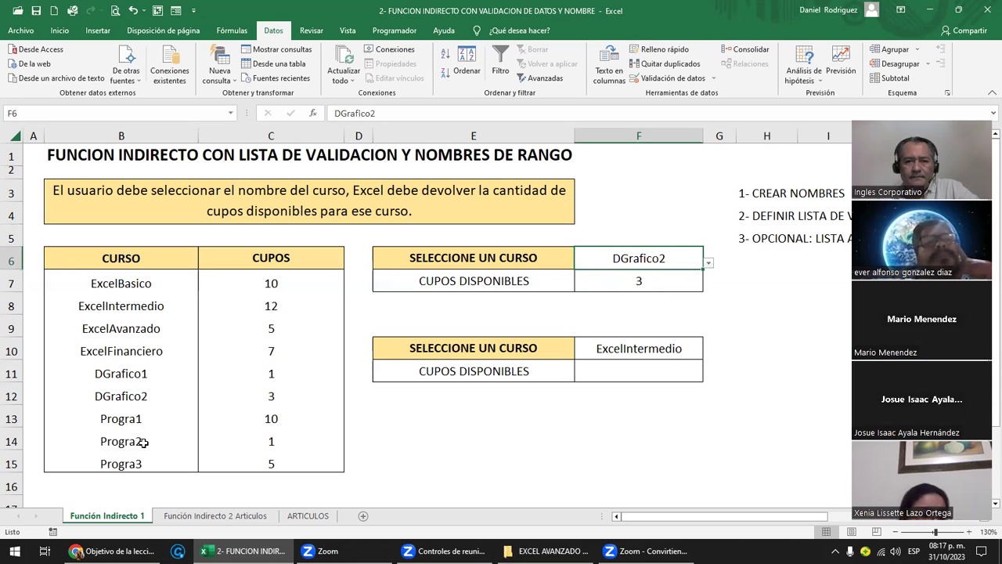
pyautogui.doubleClick(633, 284)
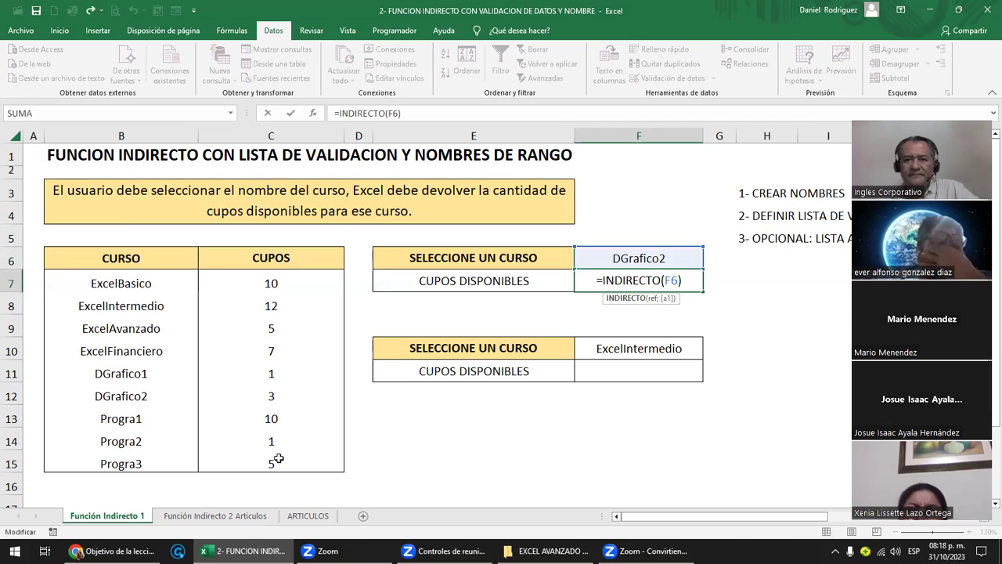
pyautogui.click(658, 282)
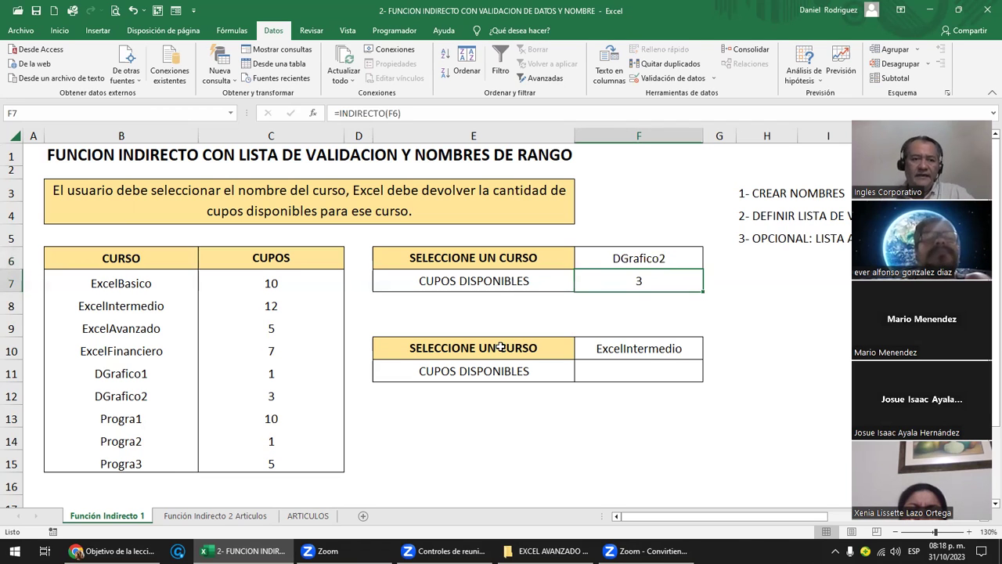
pyautogui.click(124, 396)
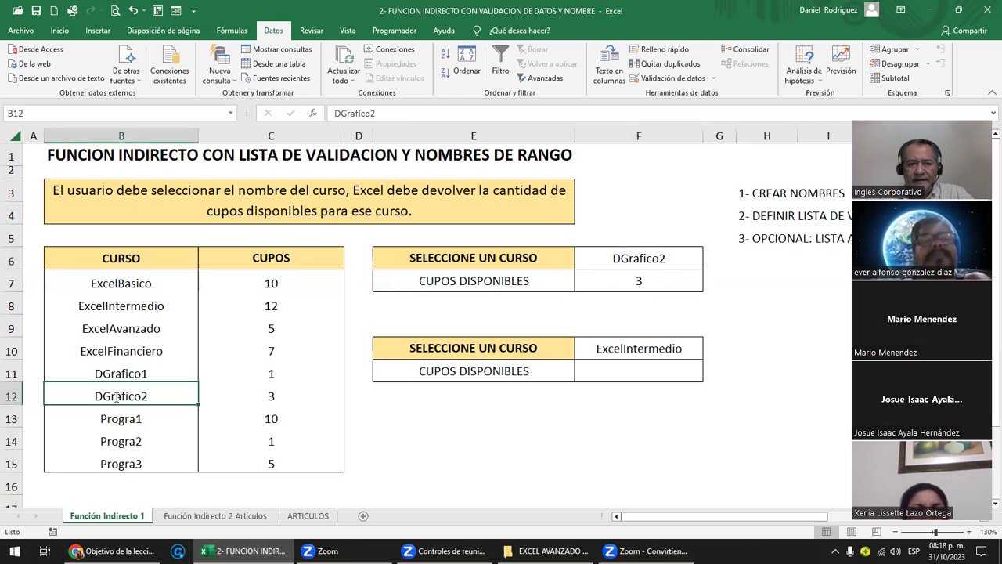
pyautogui.doubleClick(122, 396)
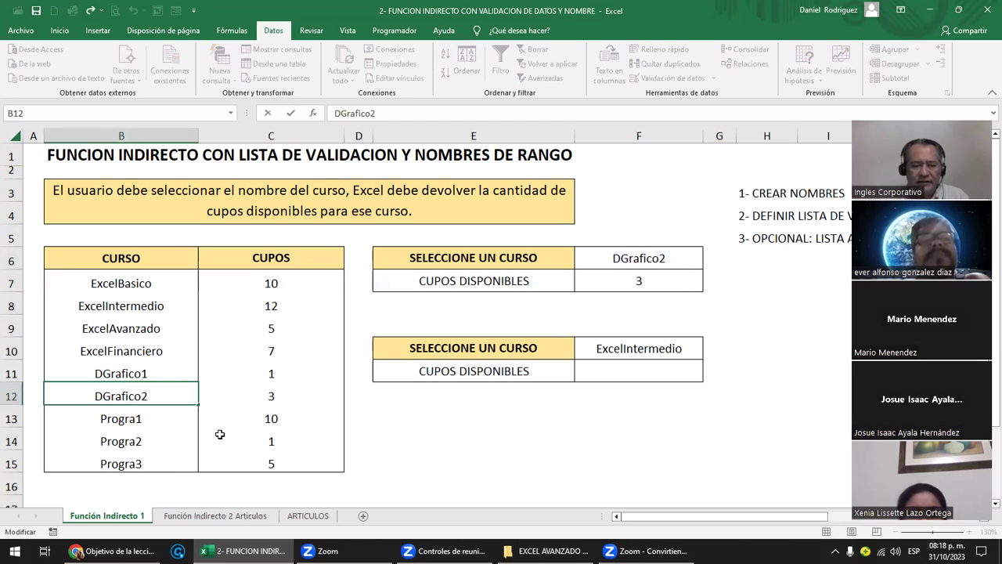
pyautogui.write('ISE')
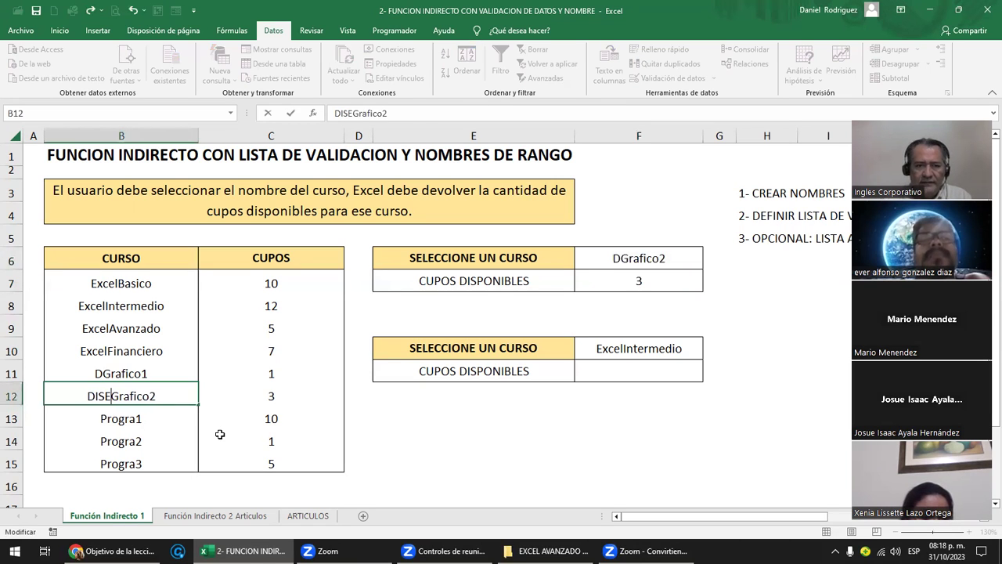
pyautogui.write('ÑO')
pyautogui.press('Return')
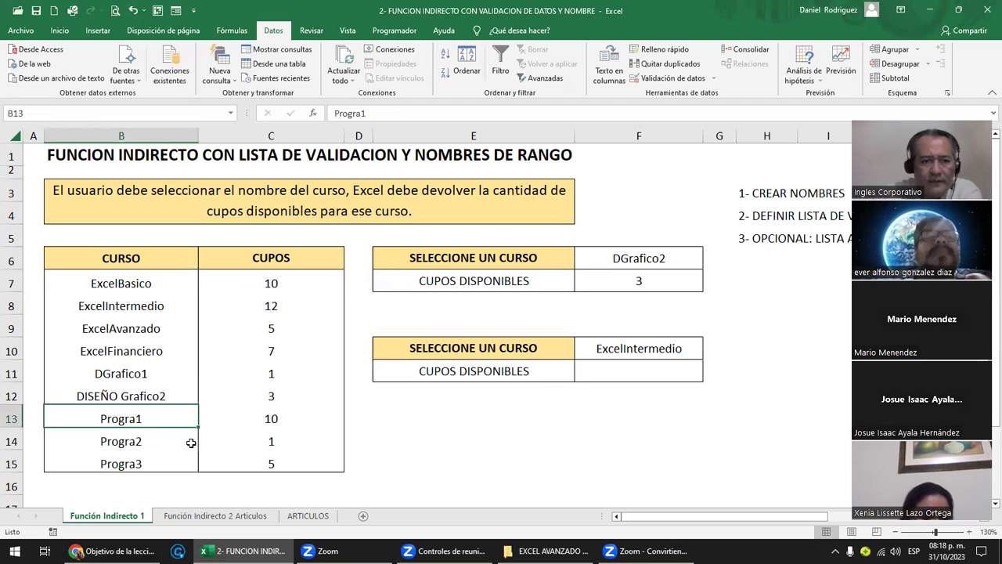
pyautogui.click(231, 113)
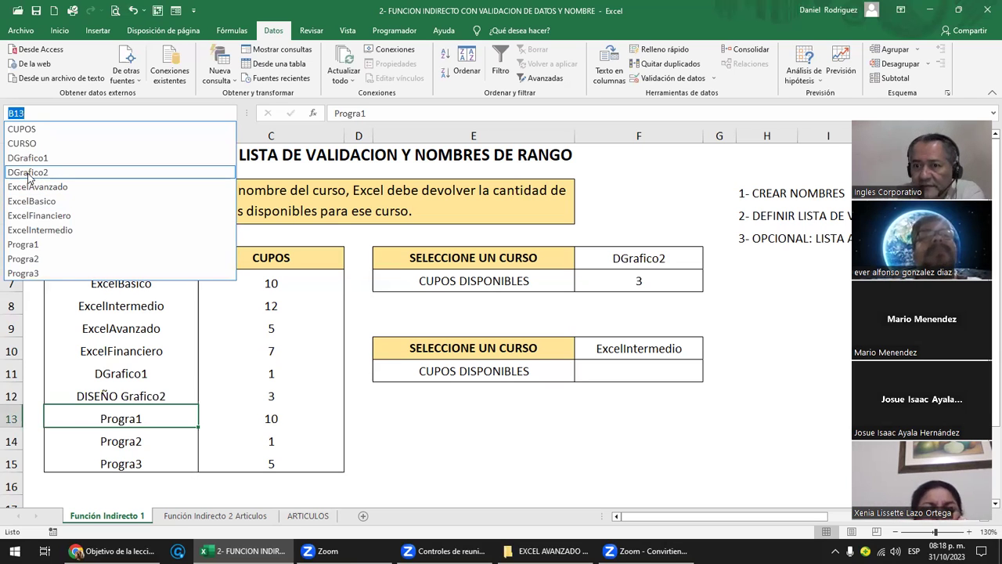
pyautogui.click(28, 173)
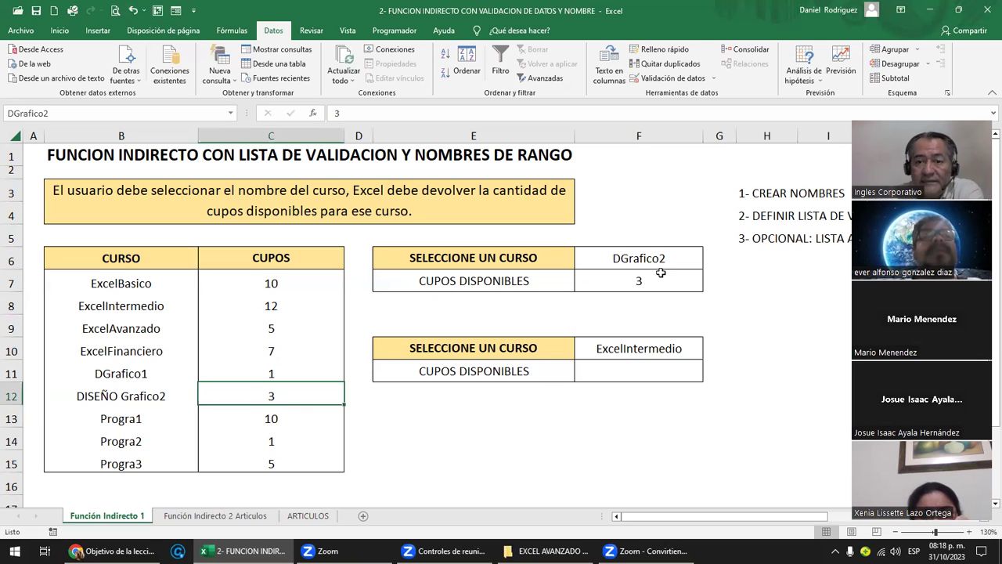
pyautogui.click(697, 266)
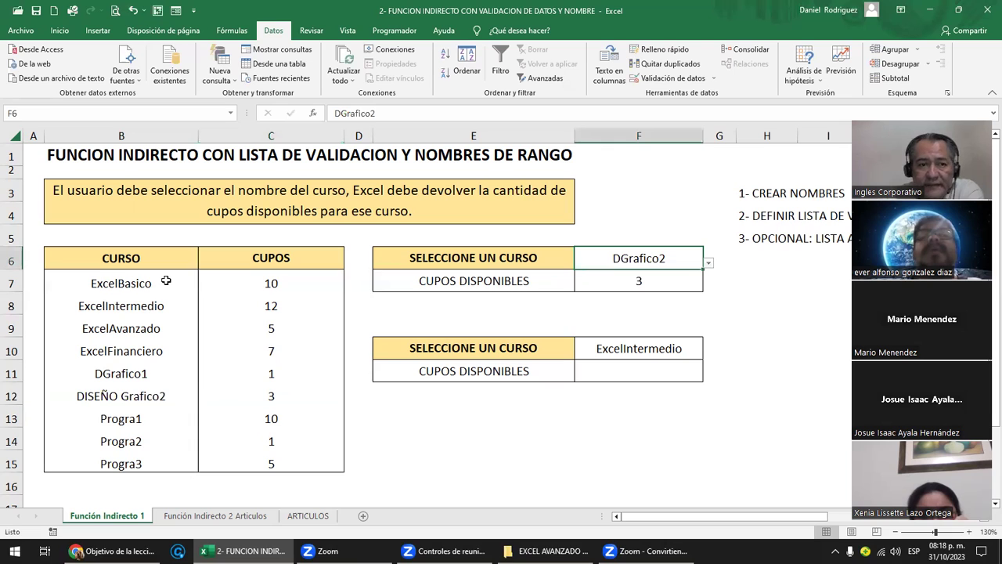
pyautogui.moveTo(122, 283); pyautogui.dragTo(156, 452)
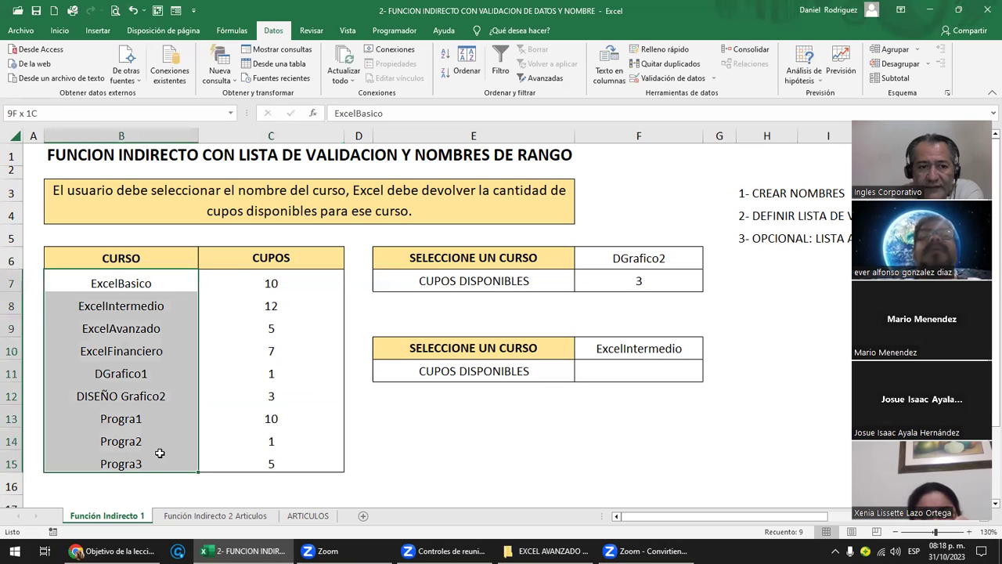
pyautogui.click(114, 398)
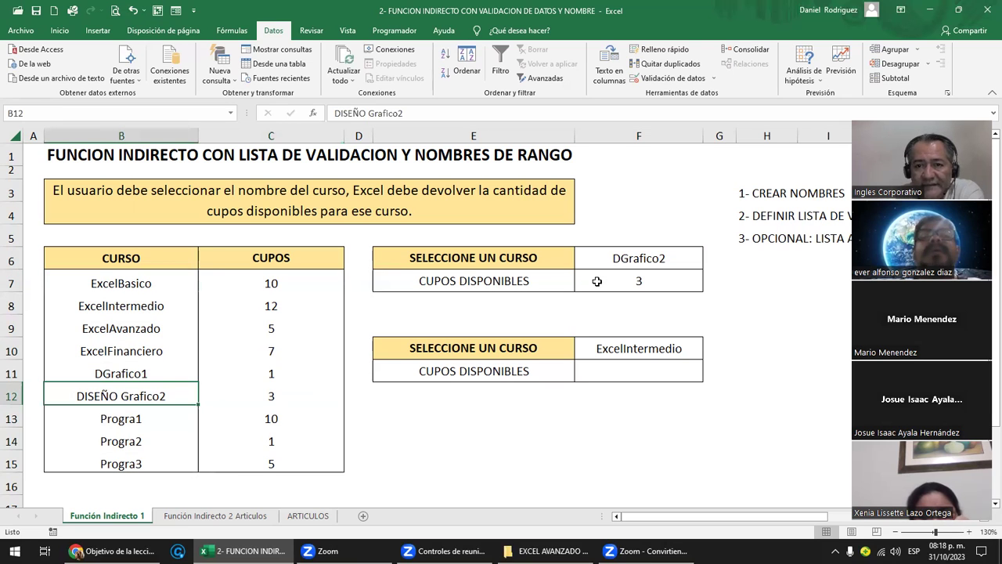
pyautogui.click(696, 263)
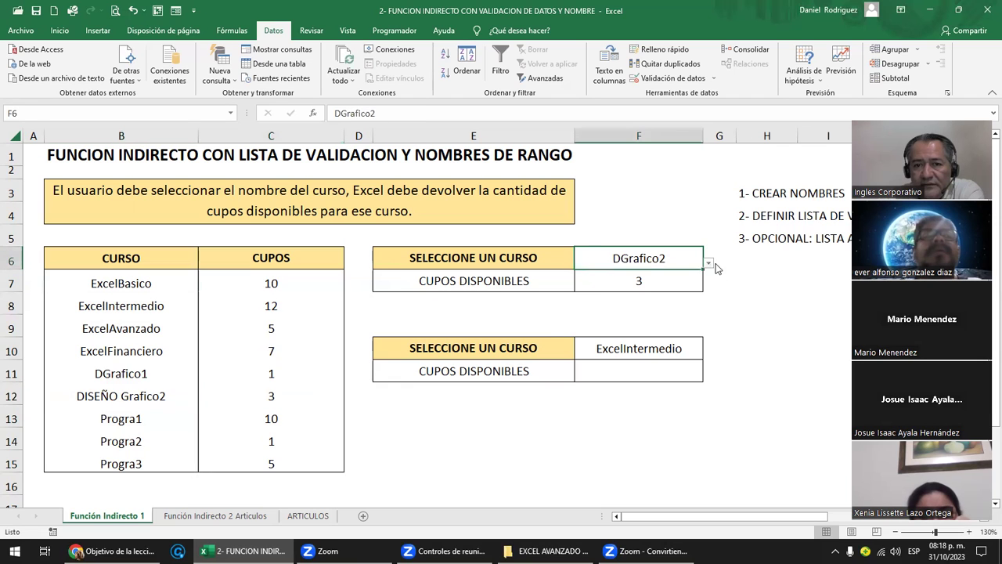
pyautogui.click(708, 264)
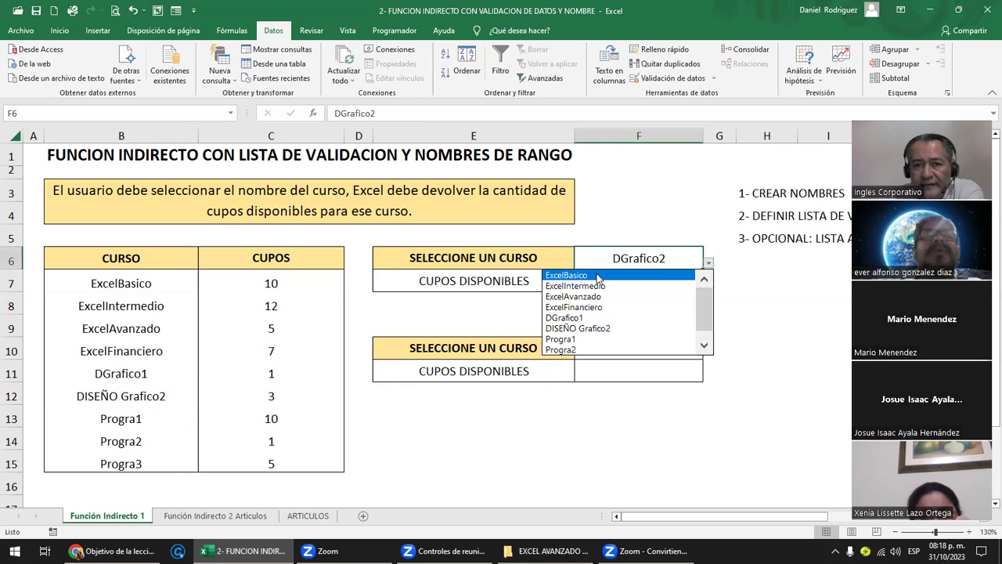
pyautogui.click(578, 327)
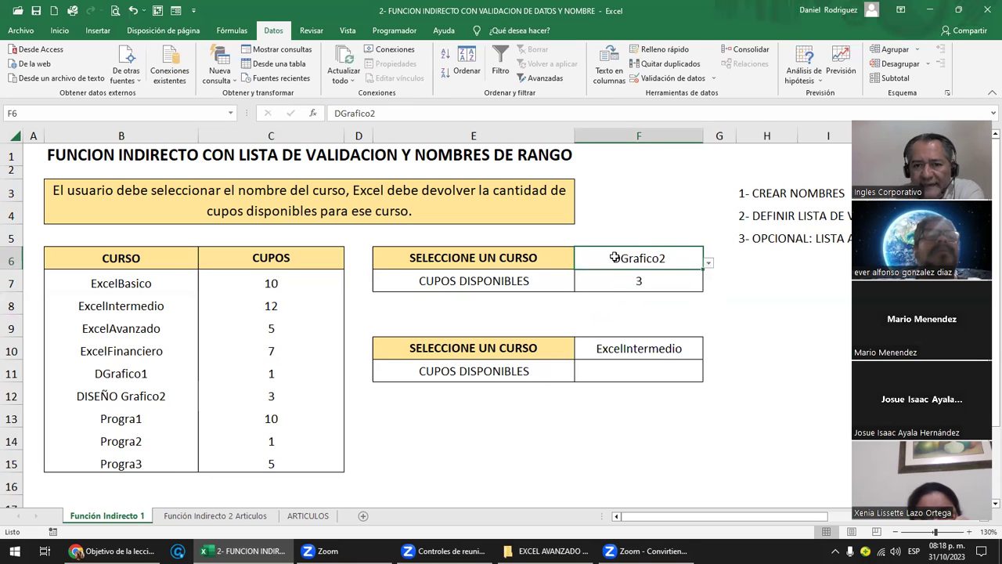
pyautogui.keyDown('ctrl'); pyautogui.click(123, 397); pyautogui.keyUp('ctrl')
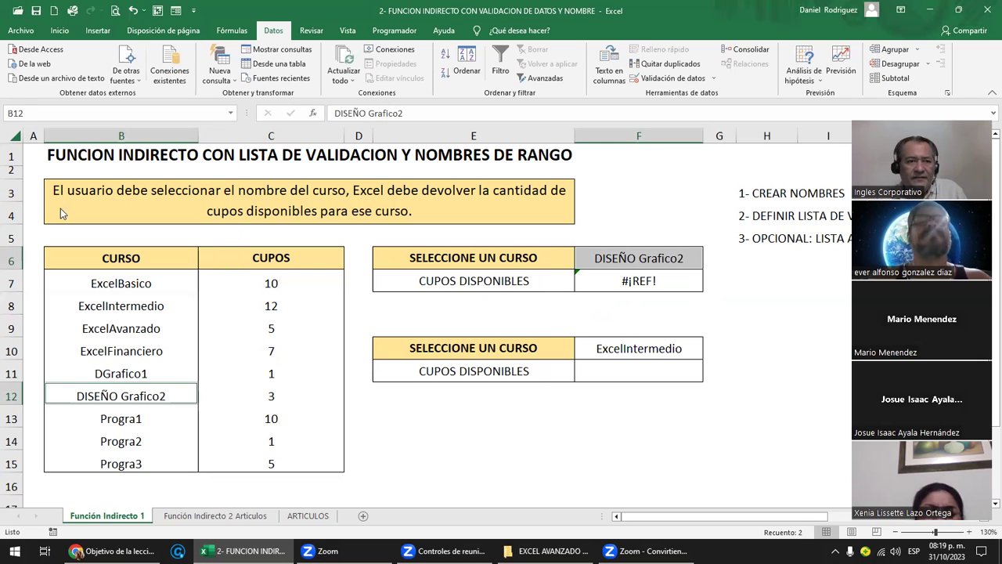
pyautogui.click(230, 113)
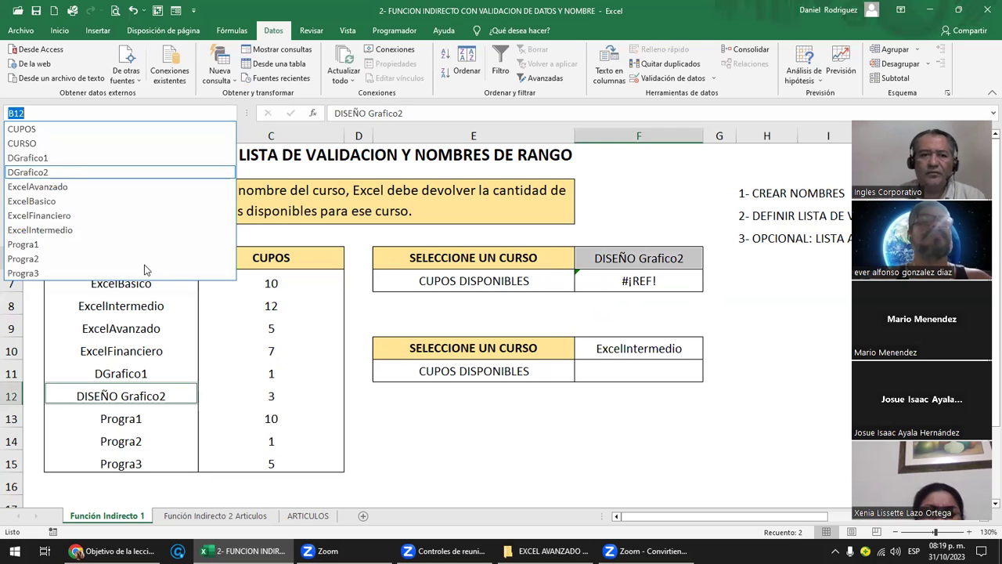
pyautogui.press('Escape')
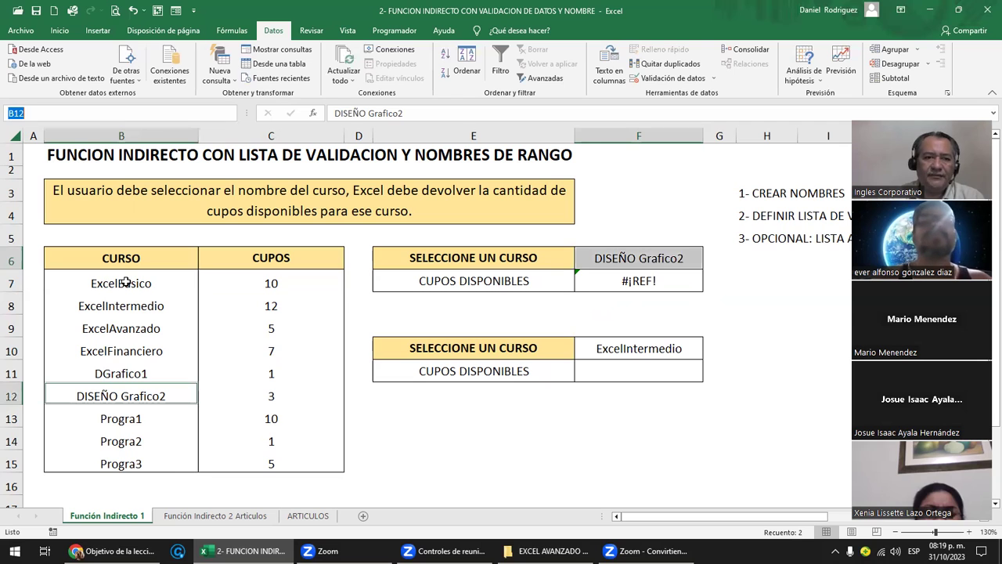
pyautogui.click(127, 282)
pyautogui.moveTo(143, 283); pyautogui.dragTo(148, 419)
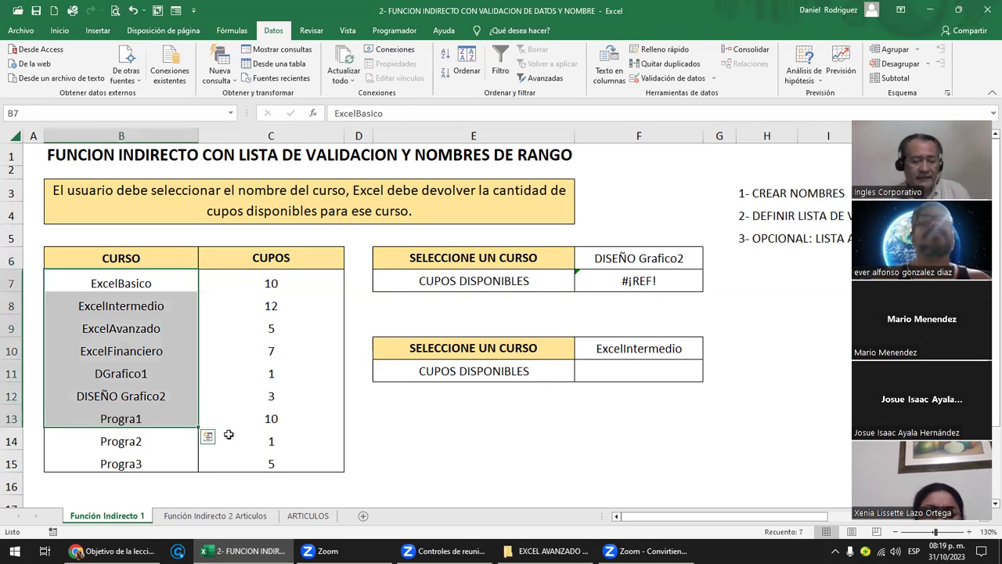
pyautogui.hotkey('ctrl', 'z')
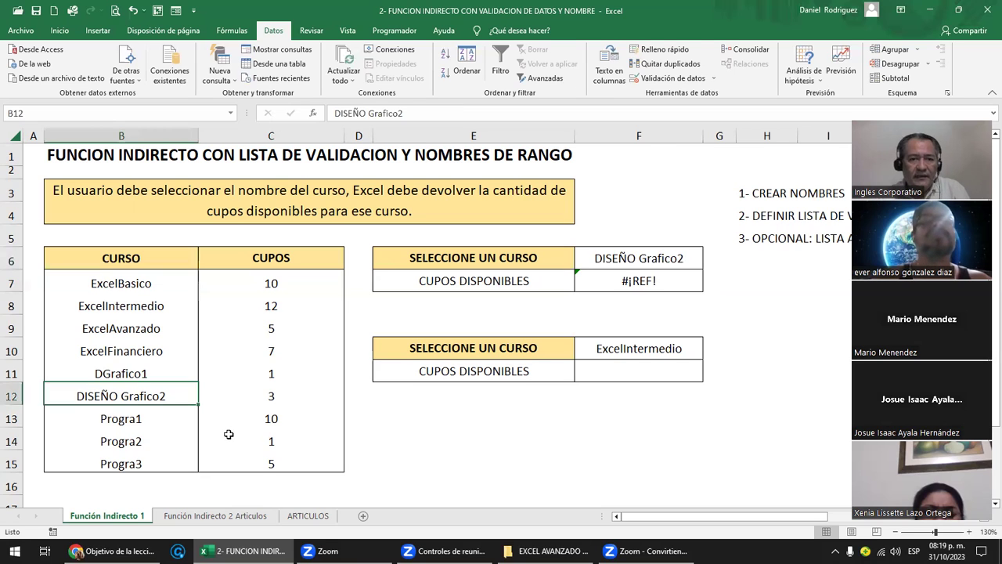
pyautogui.hotkey('ctrl', 'z')
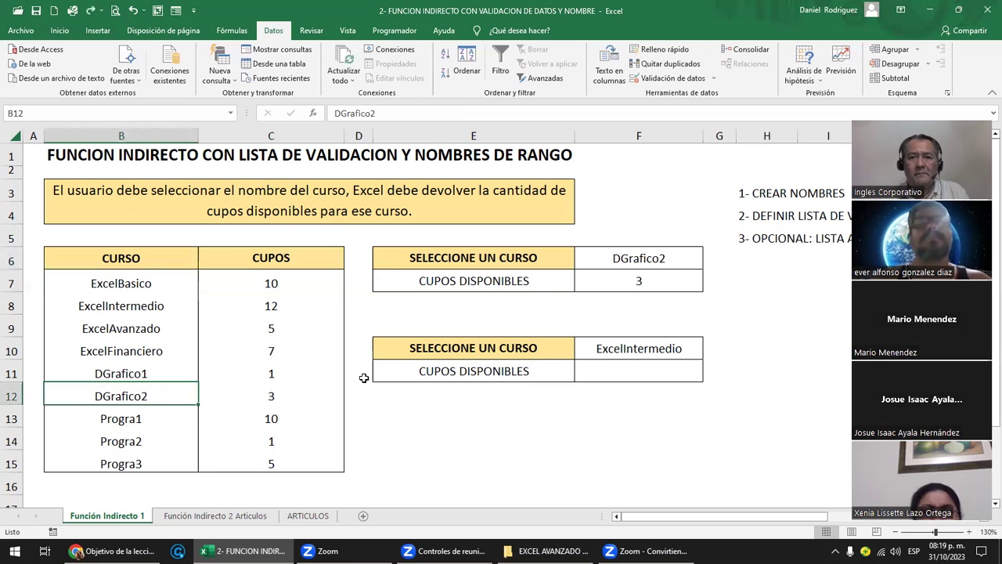
# - Browse the defined range names in the Name Box list down to Progra3
pyautogui.click(131, 278)
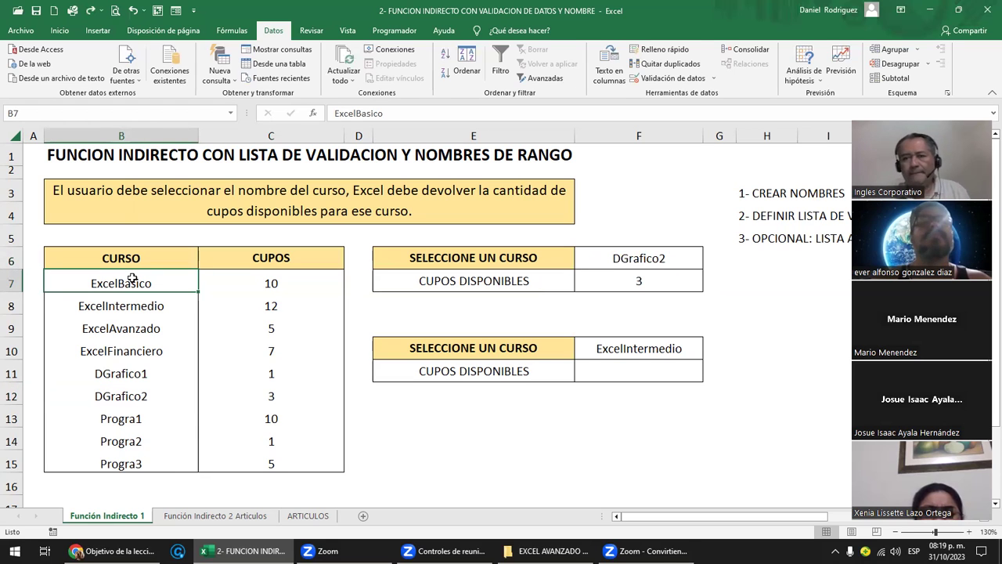
pyautogui.click(627, 254)
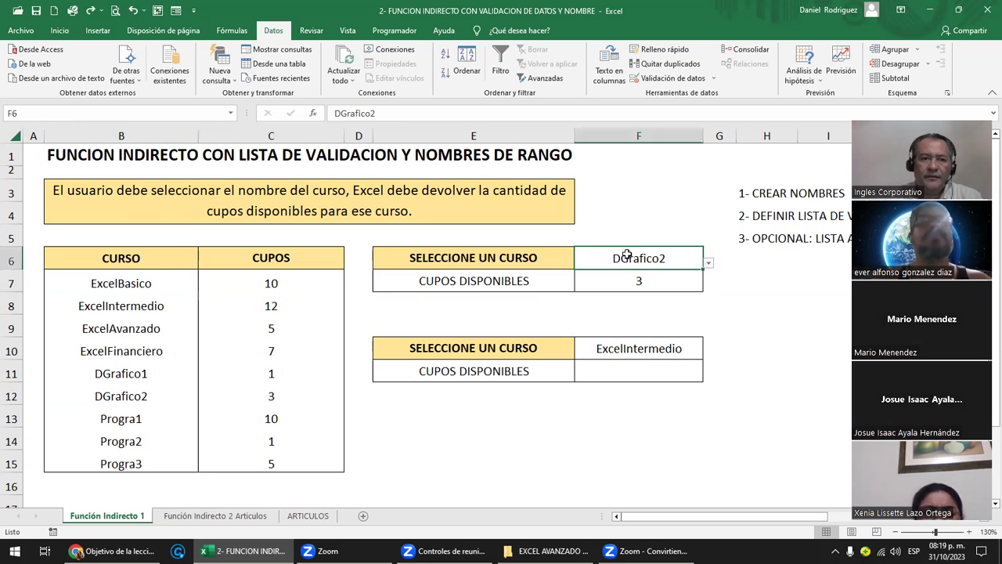
pyautogui.moveTo(144, 280)
pyautogui.mouseDown()
pyautogui.moveTo(154, 465)
pyautogui.moveTo(190, 462)
pyautogui.mouseUp()
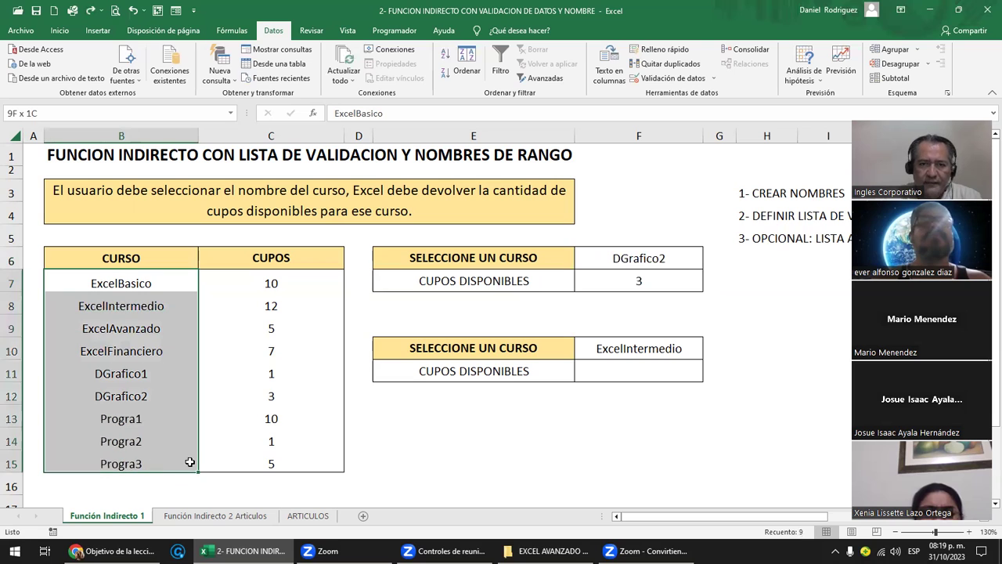
pyautogui.click(673, 256)
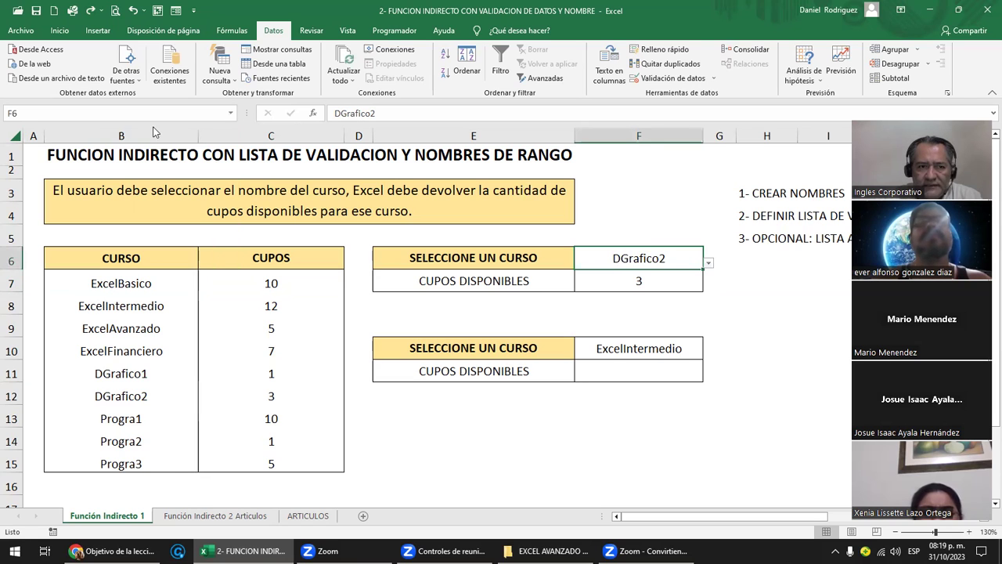
pyautogui.click(231, 113)
pyautogui.press('End')
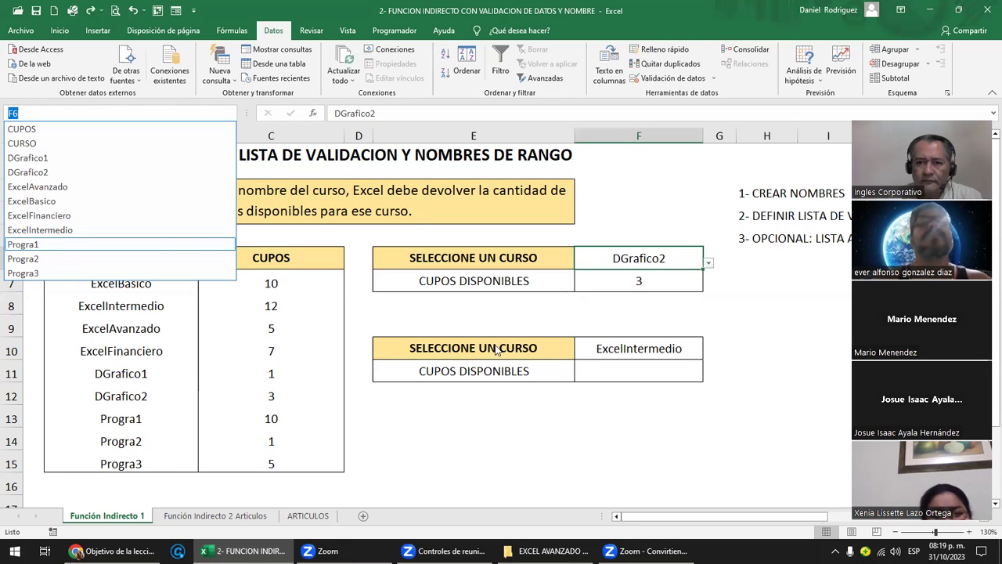
pyautogui.press('Escape')
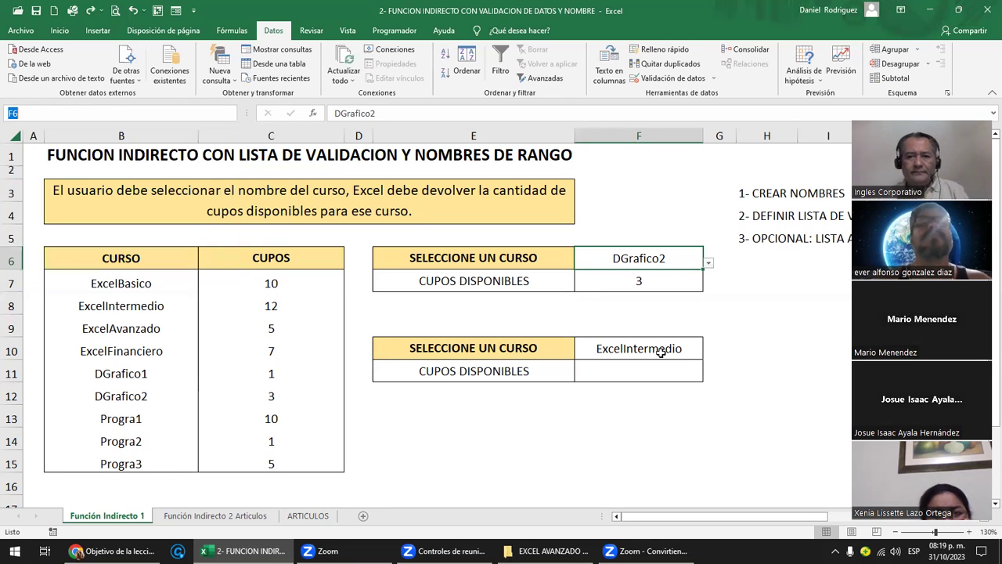
# - Select the course and seats table B6:C15 including its headers
pyautogui.click(685, 349)
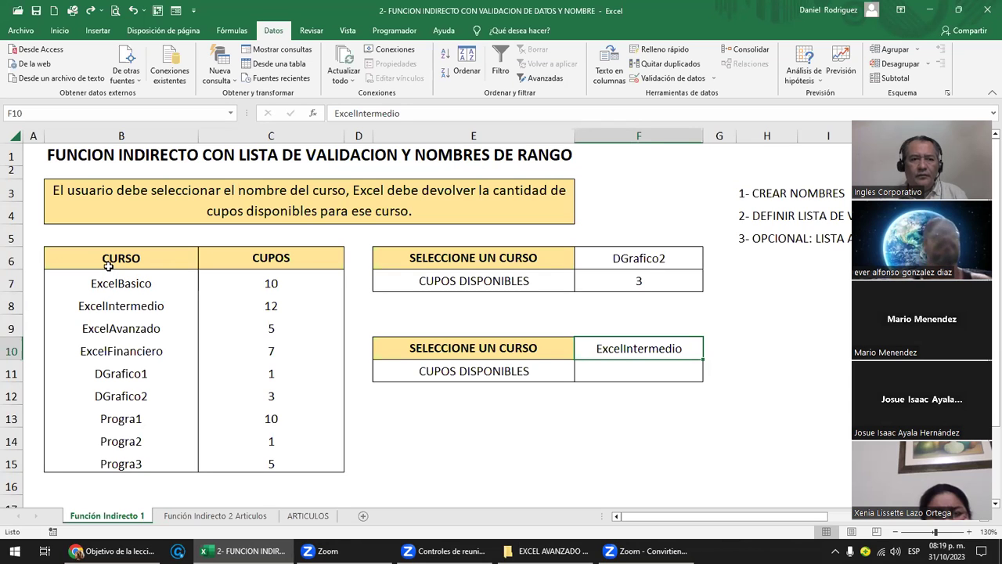
pyautogui.moveTo(121, 258); pyautogui.dragTo(276, 465)
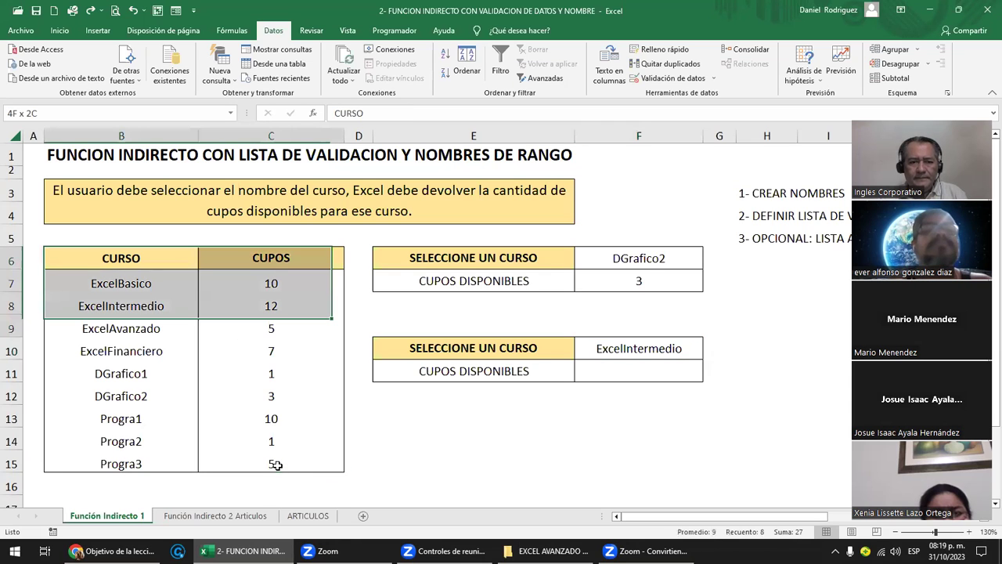
pyautogui.moveTo(329, 425); pyautogui.dragTo(329, 425)
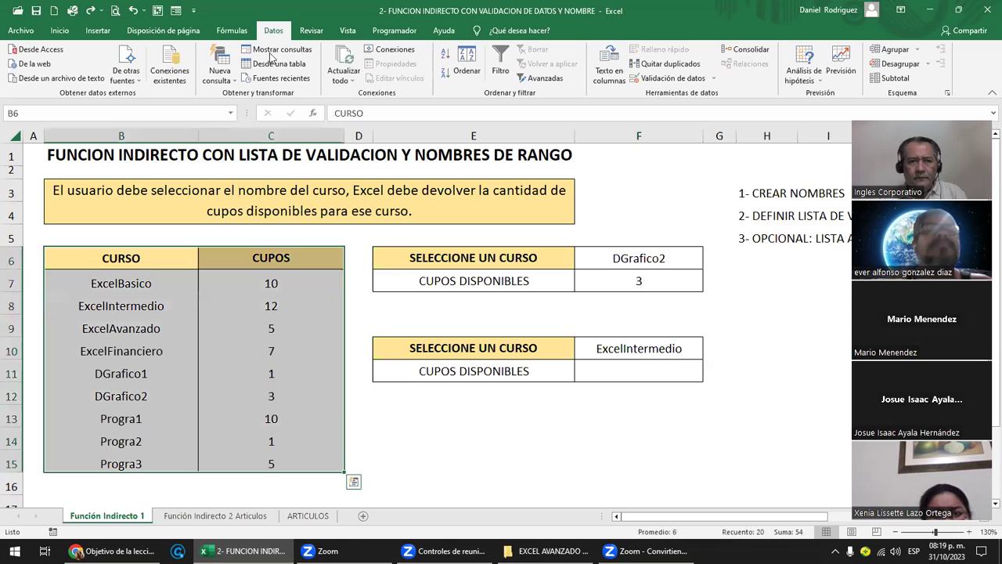
# - Create names from the selection using the top row and left column
pyautogui.click(232, 31)
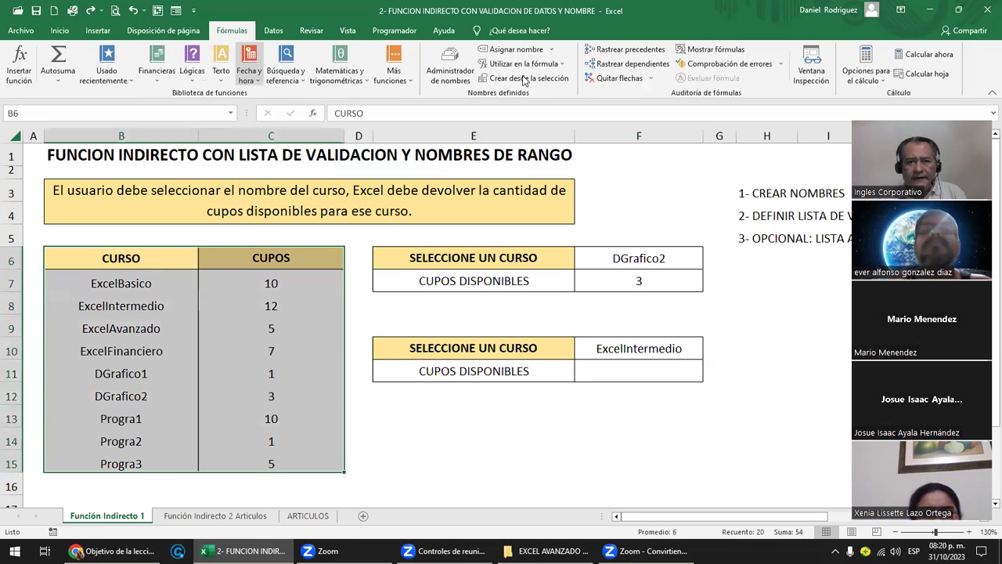
pyautogui.click(525, 78)
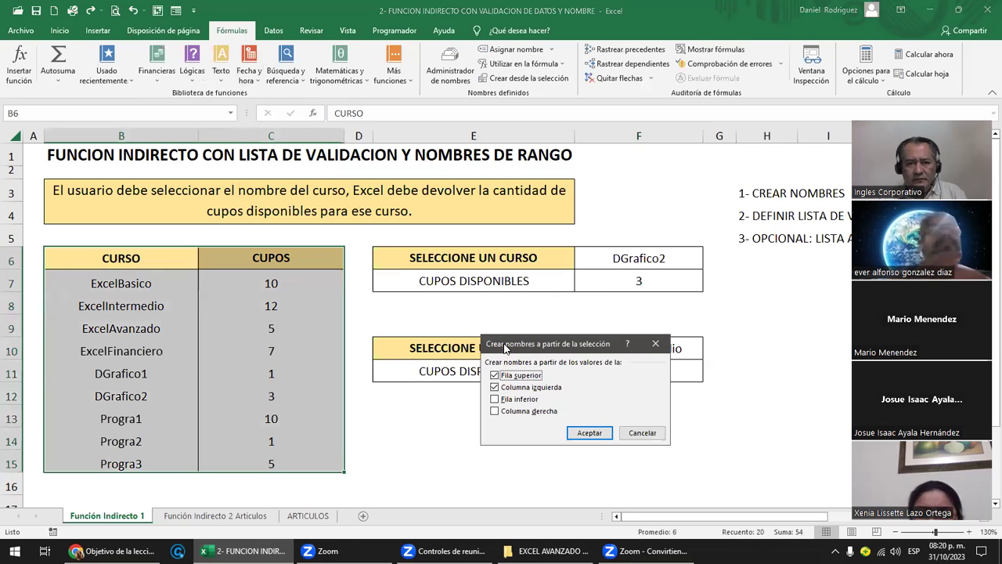
pyautogui.moveTo(505, 349); pyautogui.dragTo(398, 257)
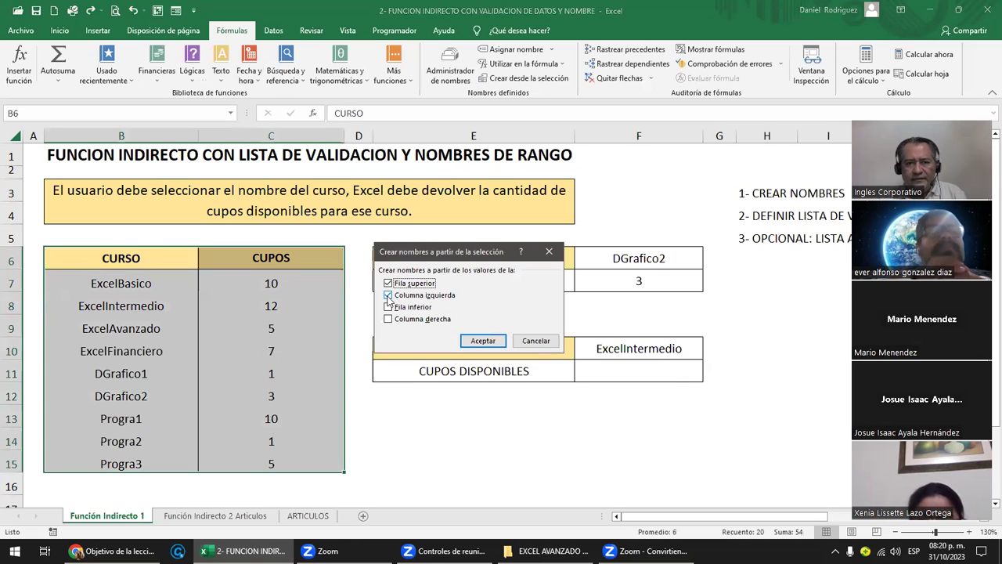
pyautogui.click(494, 340)
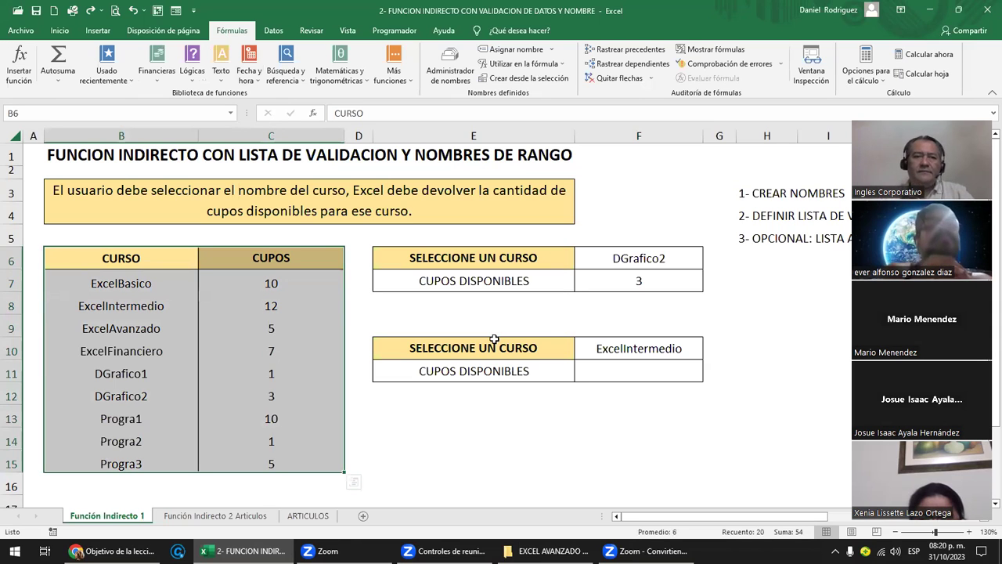
# - Jump to ExcelBasico from the Name Box, then clear ExcelIntermedio from F10
pyautogui.click(185, 239)
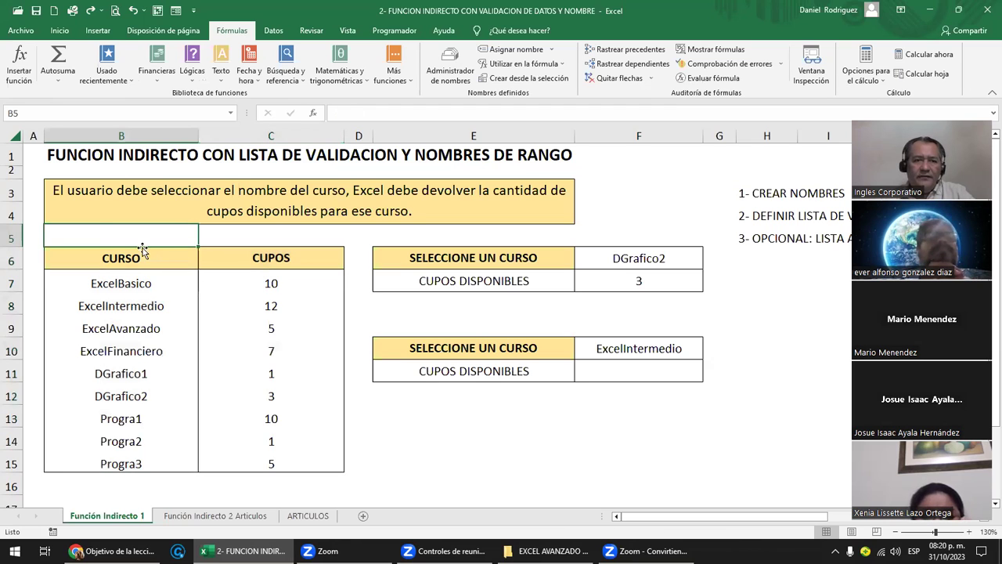
pyautogui.click(234, 115)
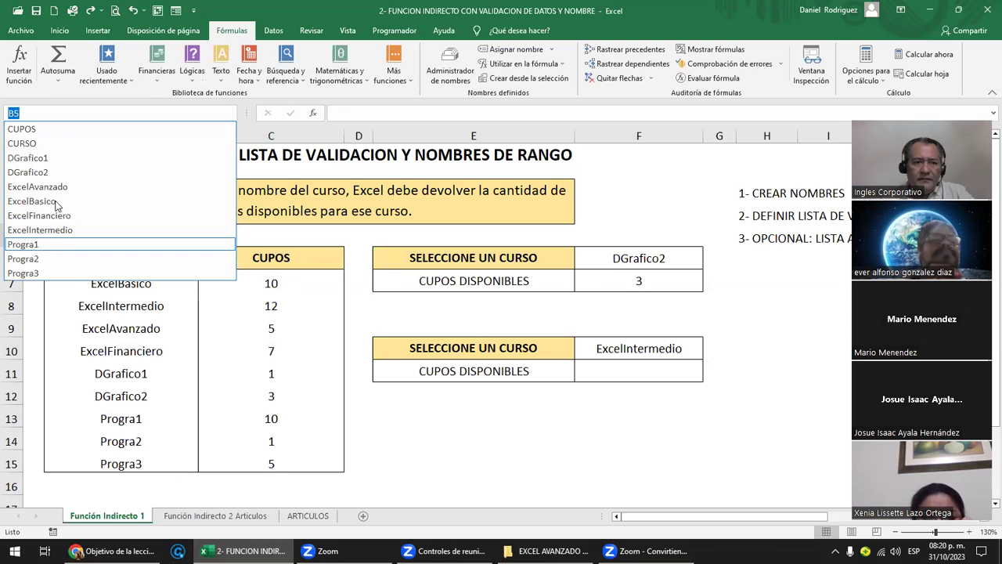
pyautogui.click(205, 282)
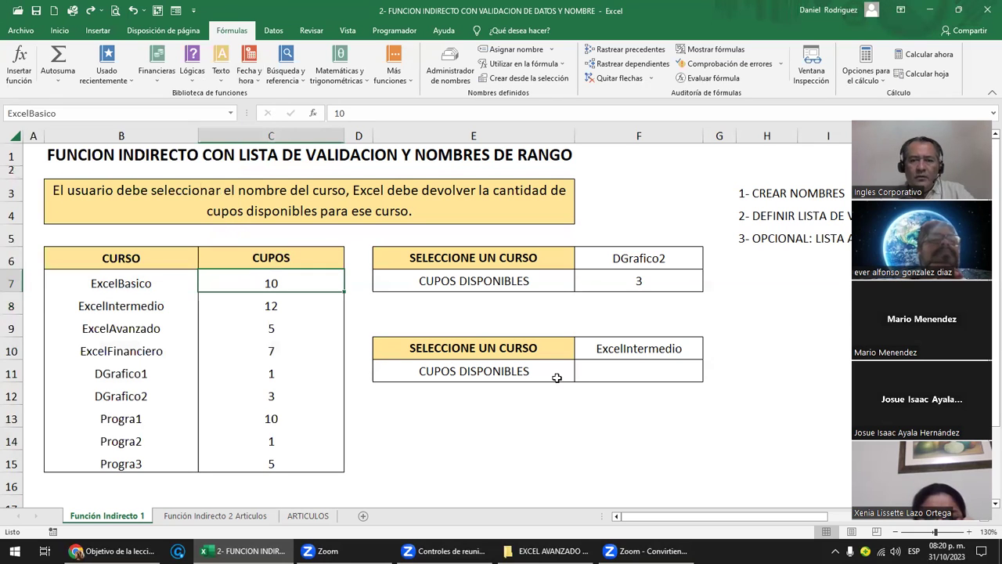
pyautogui.click(637, 350)
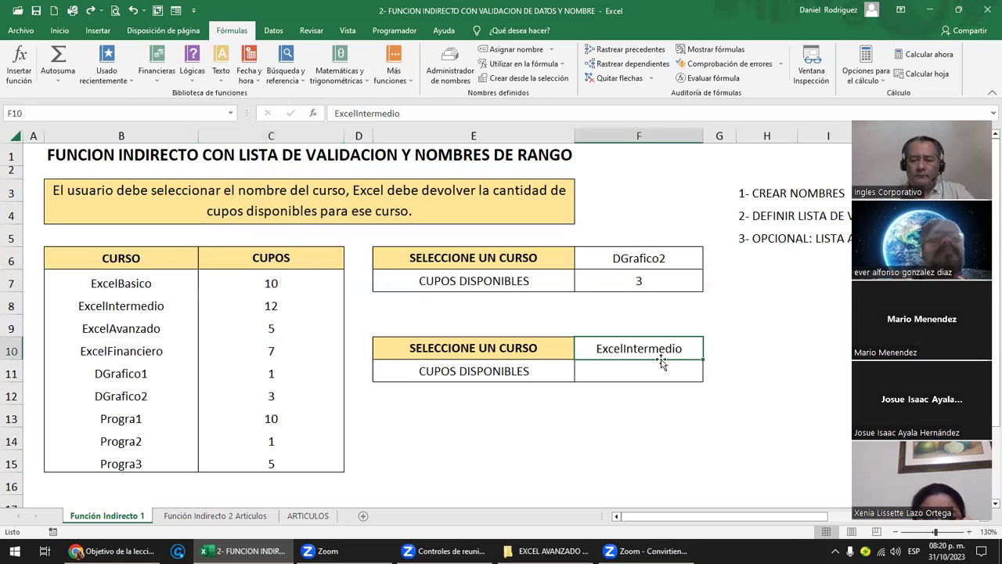
pyautogui.press('Delete')
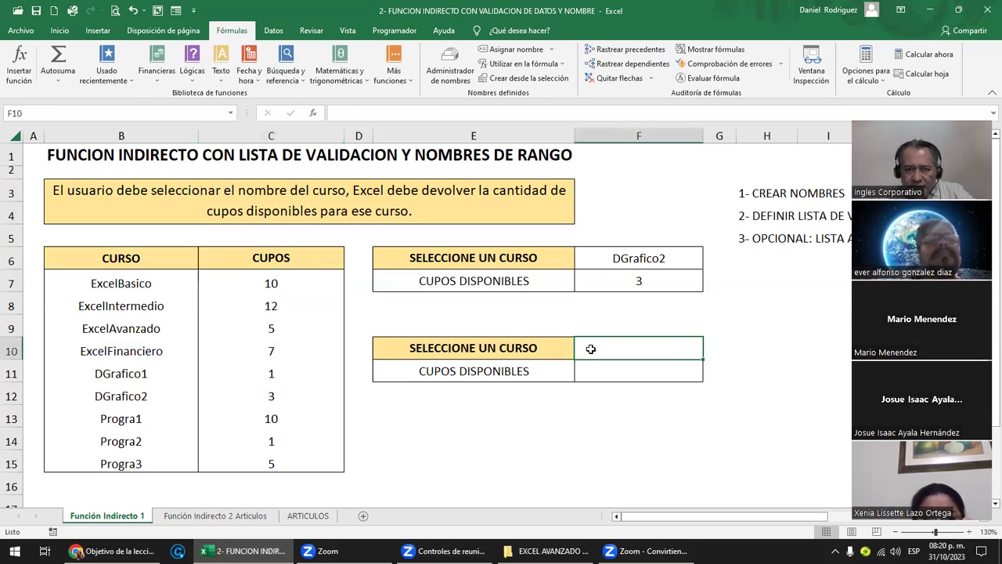
# - Give F10 a list validation sourced from the course names in column B, then pick ExcelAvanzado
pyautogui.press('Left')
pyautogui.click(592, 348)
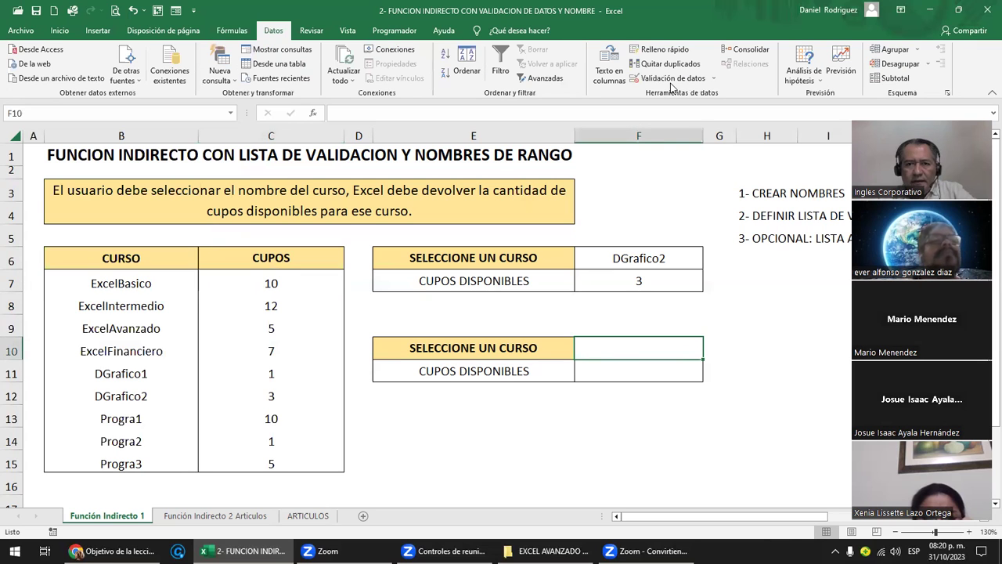
pyautogui.click(674, 79)
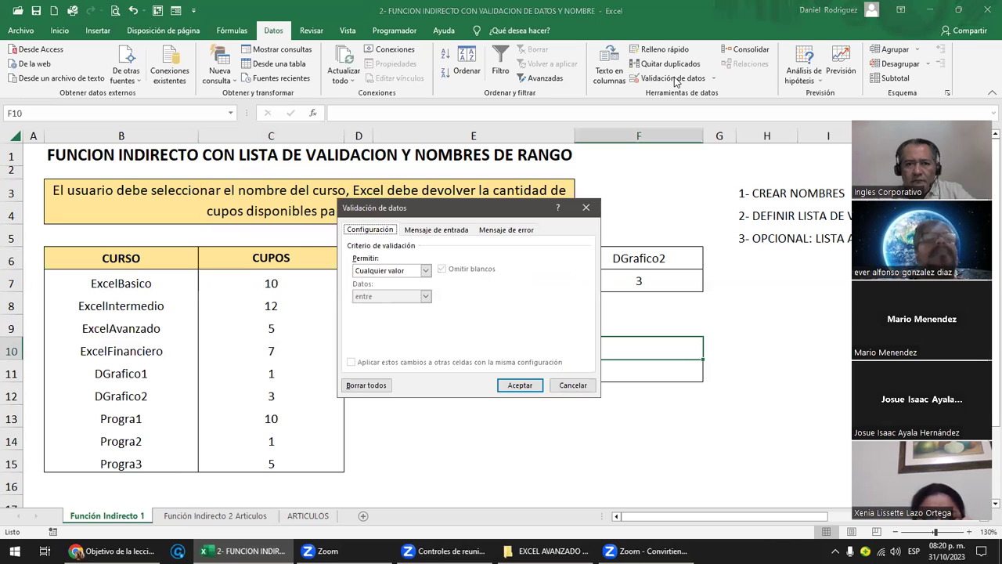
pyautogui.click(426, 271)
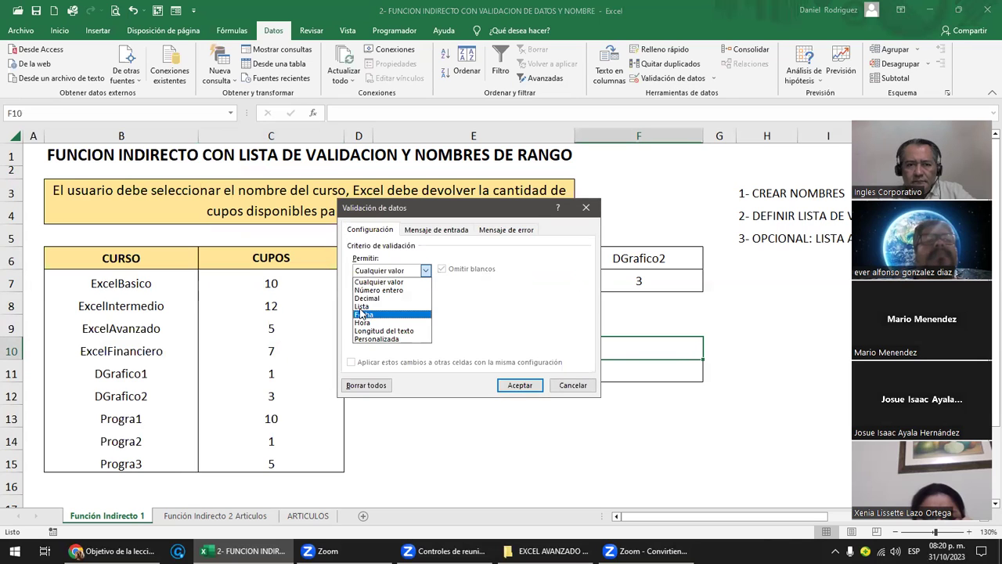
pyautogui.click(361, 306)
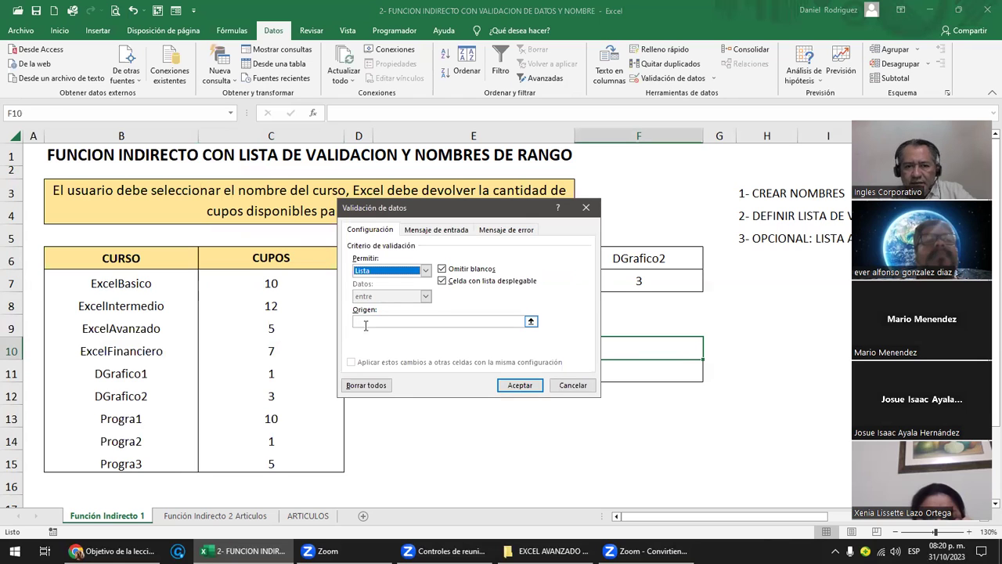
pyautogui.click(365, 321)
pyautogui.moveTo(139, 285); pyautogui.dragTo(145, 464)
pyautogui.press('Return')
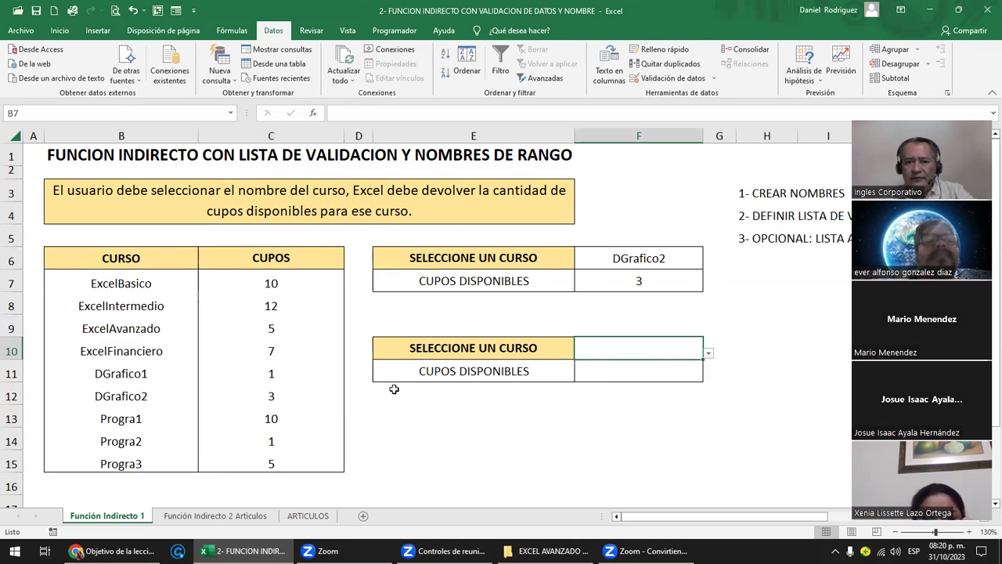
pyautogui.click(707, 354)
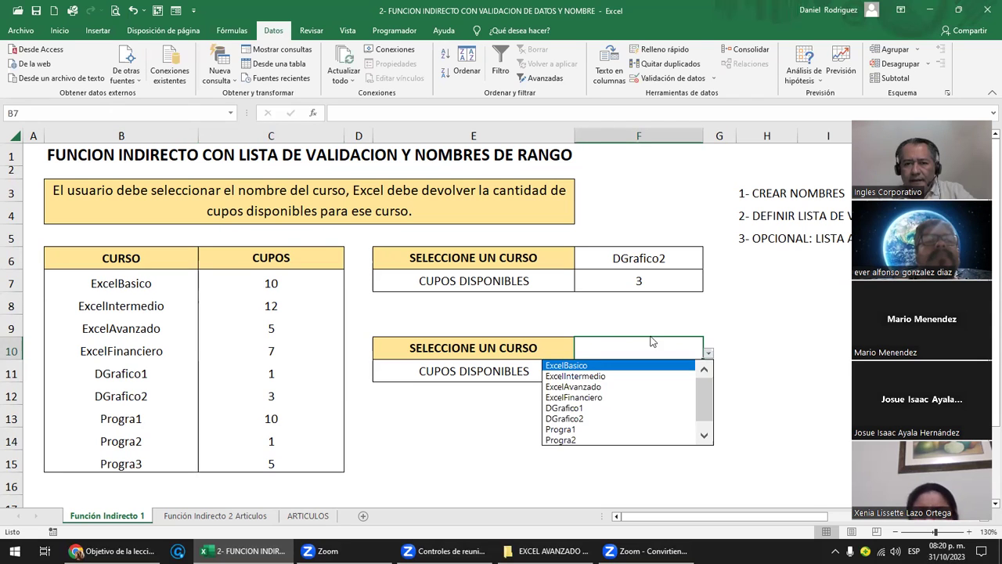
pyautogui.click(589, 385)
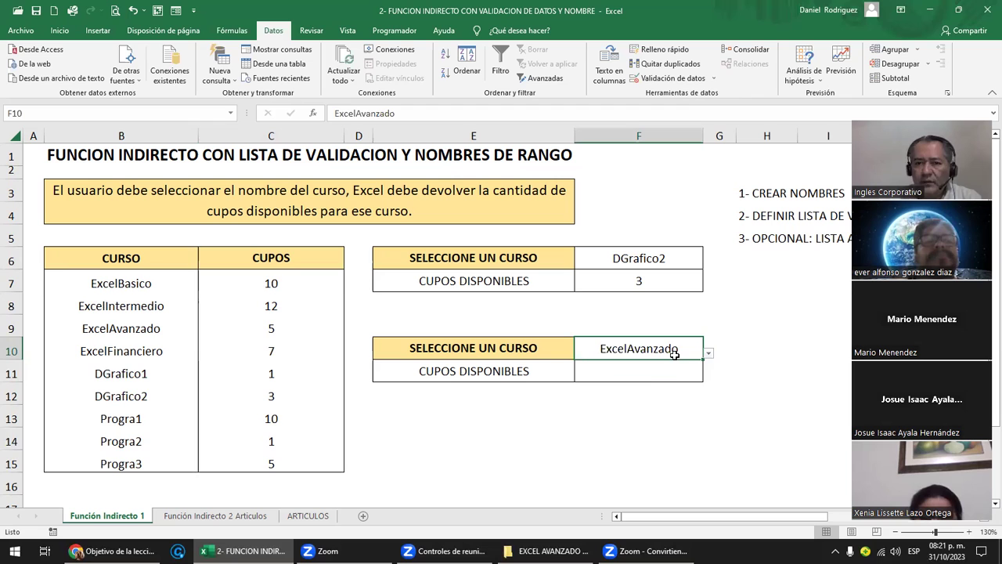
# - Enter =INDIRECTO(F10) in F11 to return the seats for the chosen course
pyautogui.click(636, 372)
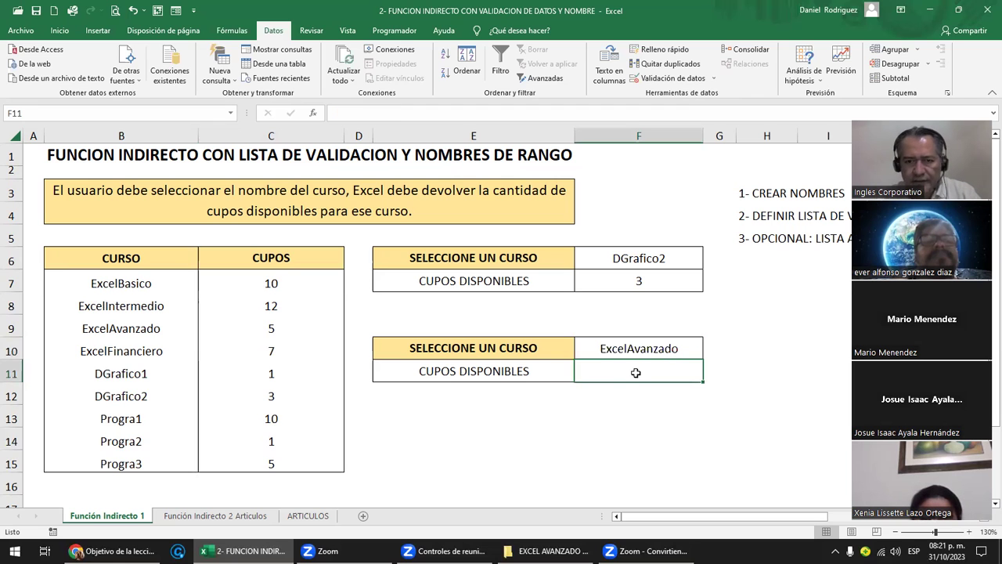
pyautogui.write('=')
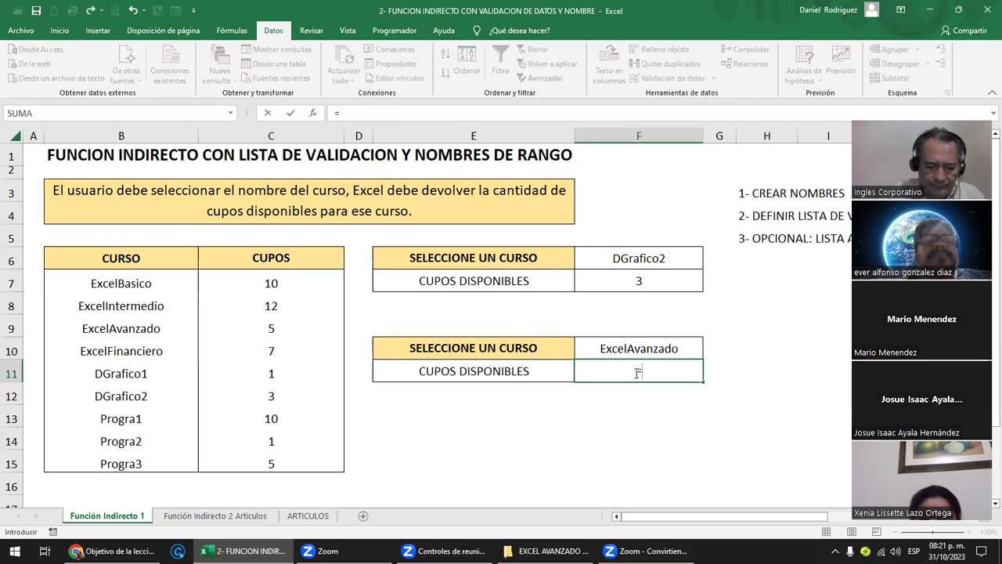
pyautogui.write('IN')
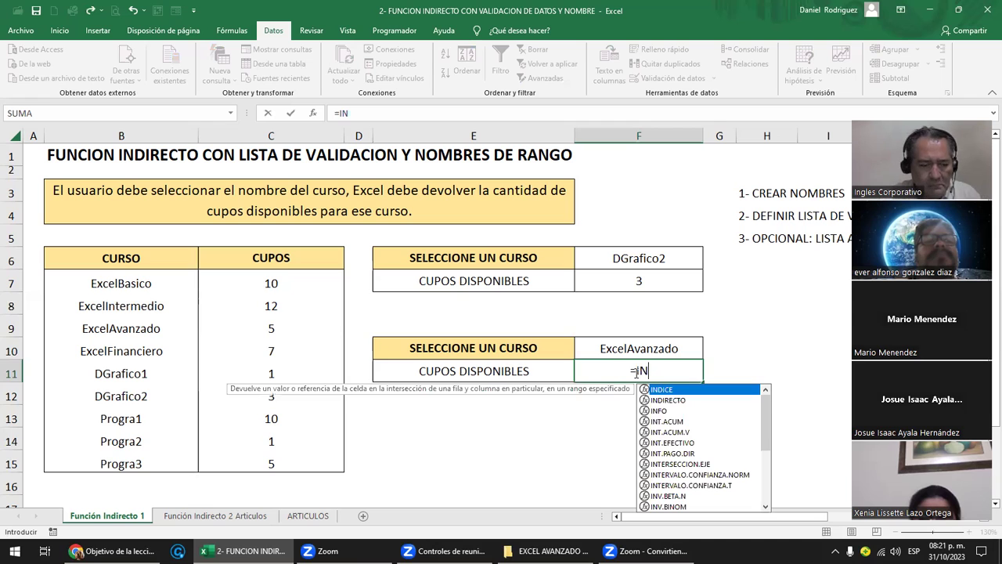
pyautogui.press('Down')
pyautogui.press('Tab')
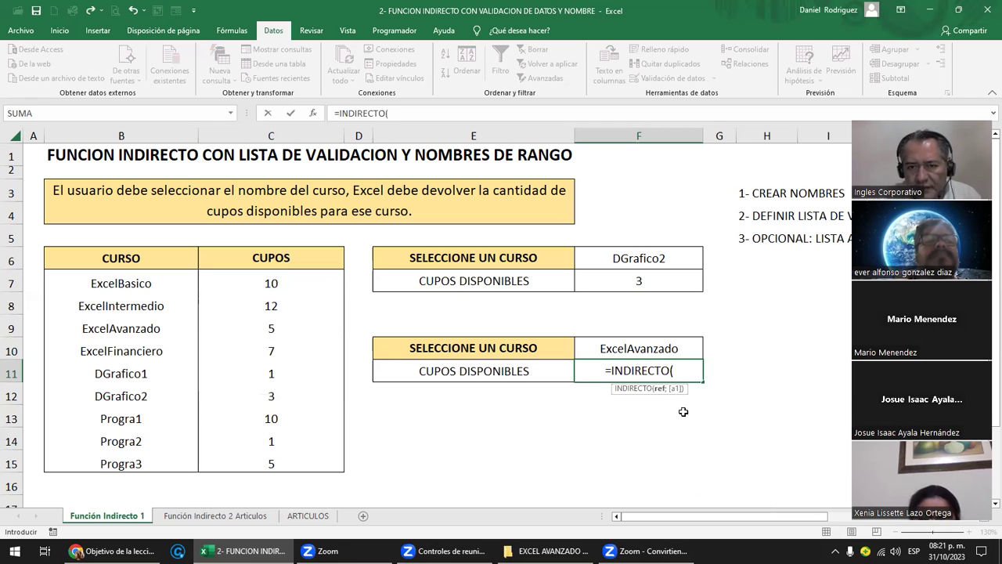
pyautogui.click(654, 348)
pyautogui.write(')')
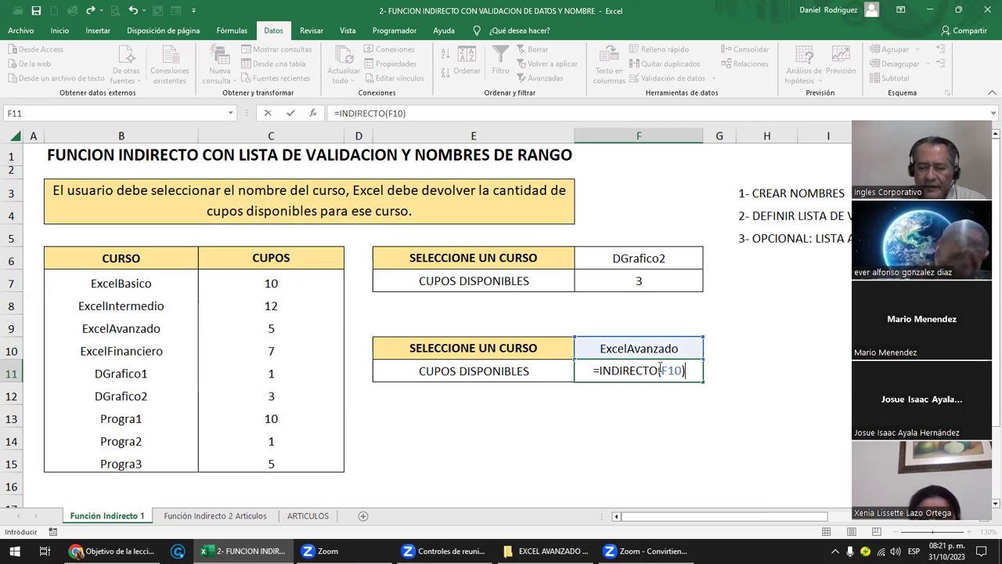
pyautogui.press('Return')
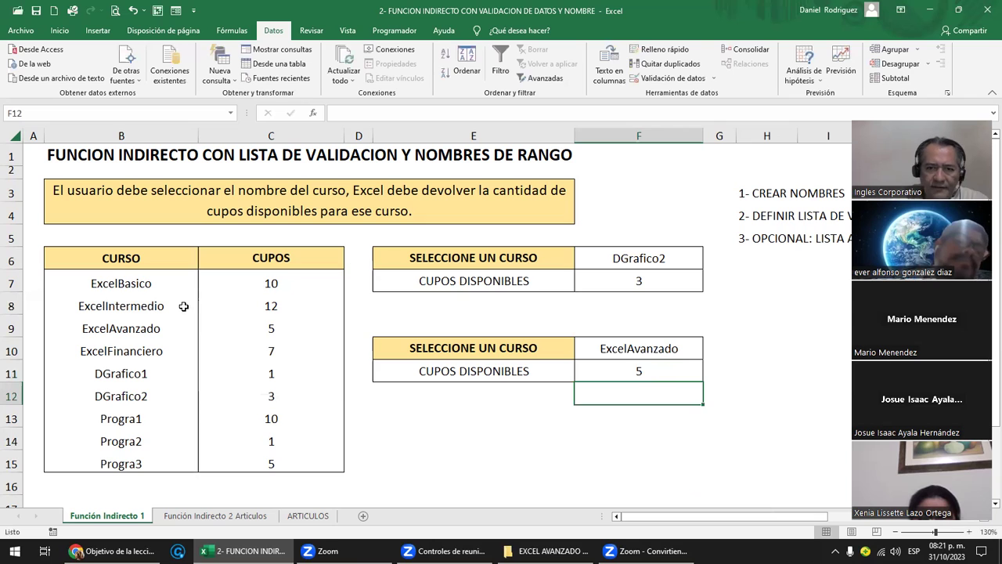
# - Verify the ExcelAvanzado cell holds 5, then go to the Función Indirecto 2 Articulos sheet
pyautogui.click(133, 327)
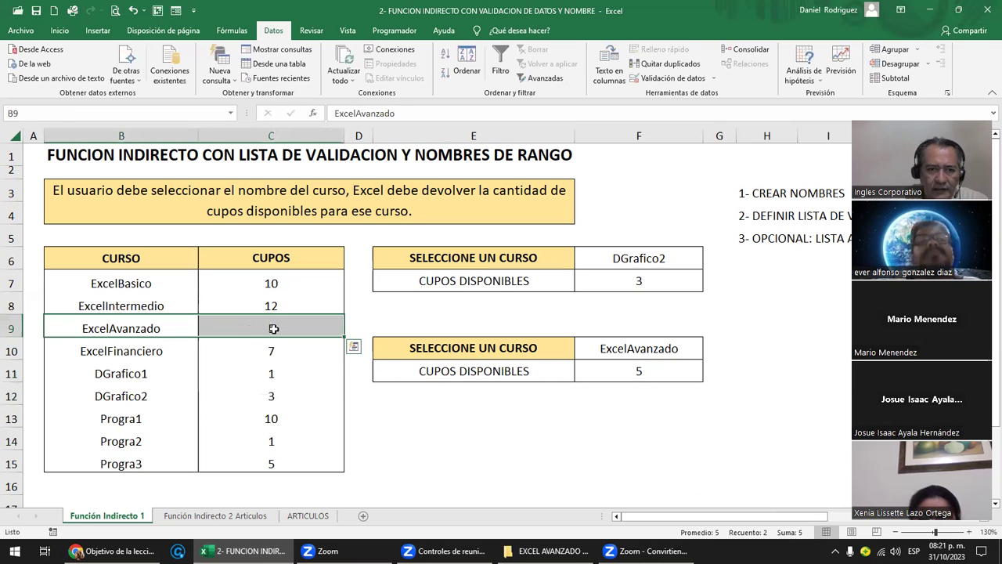
pyautogui.click(258, 327)
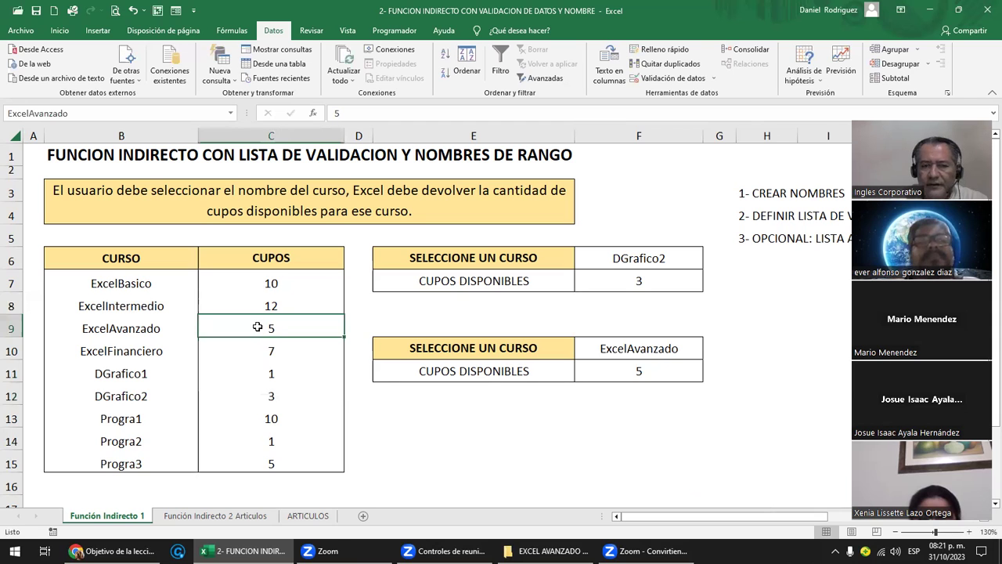
pyautogui.click(661, 373)
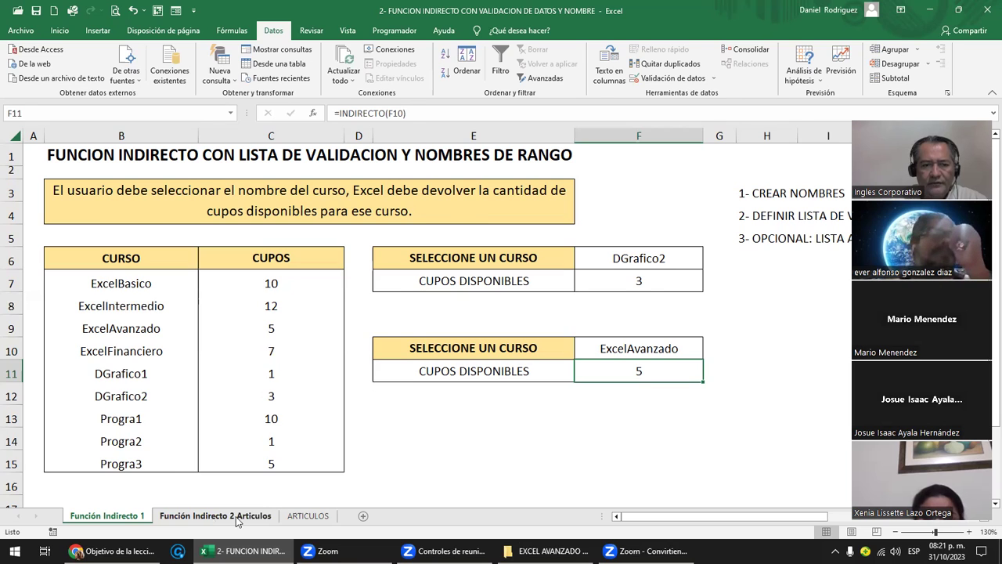
pyautogui.click(235, 516)
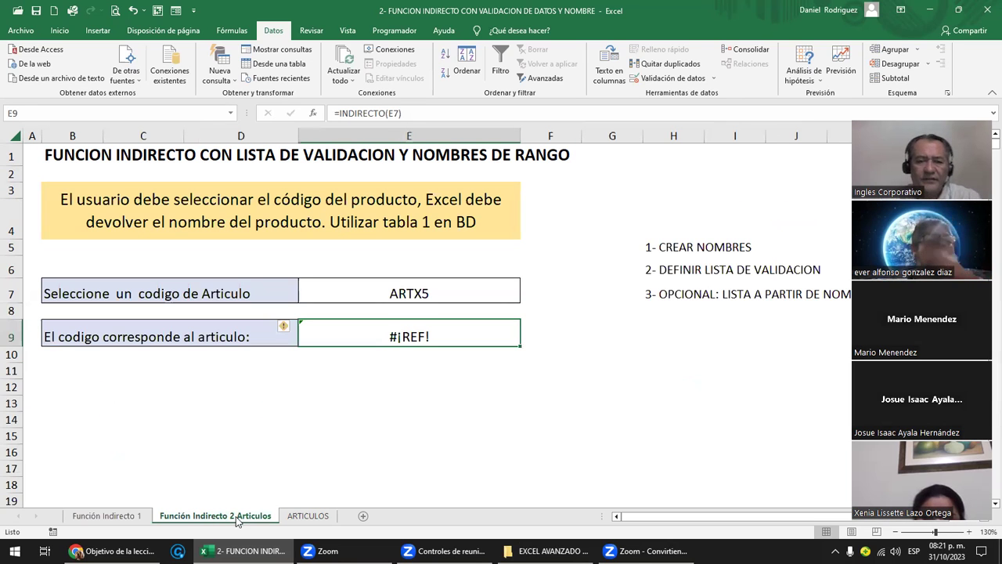
# - Pick ARTX7 from E7's dropdown and inspect E9, which still shows #¡REF!
pyautogui.click(245, 417)
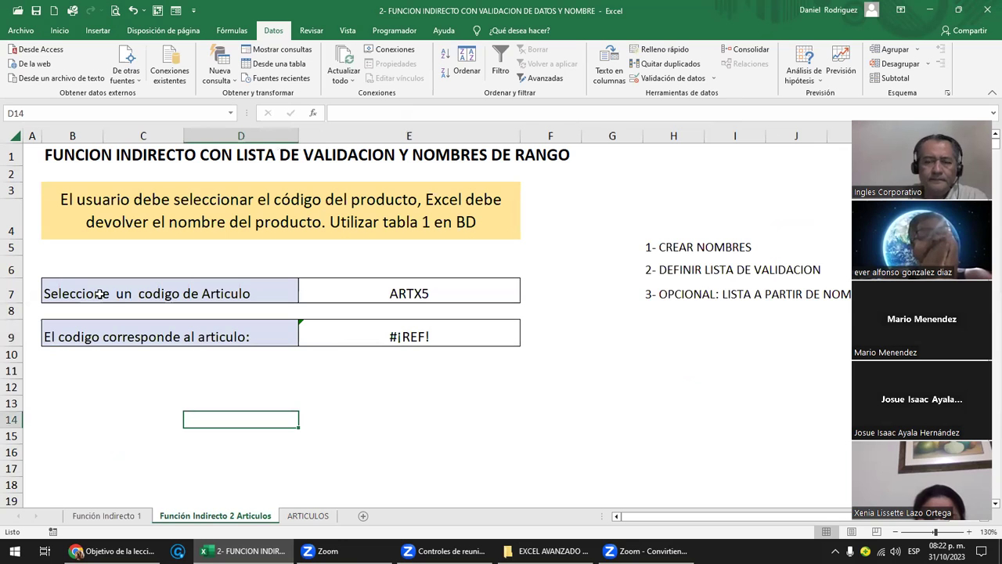
pyautogui.click(381, 296)
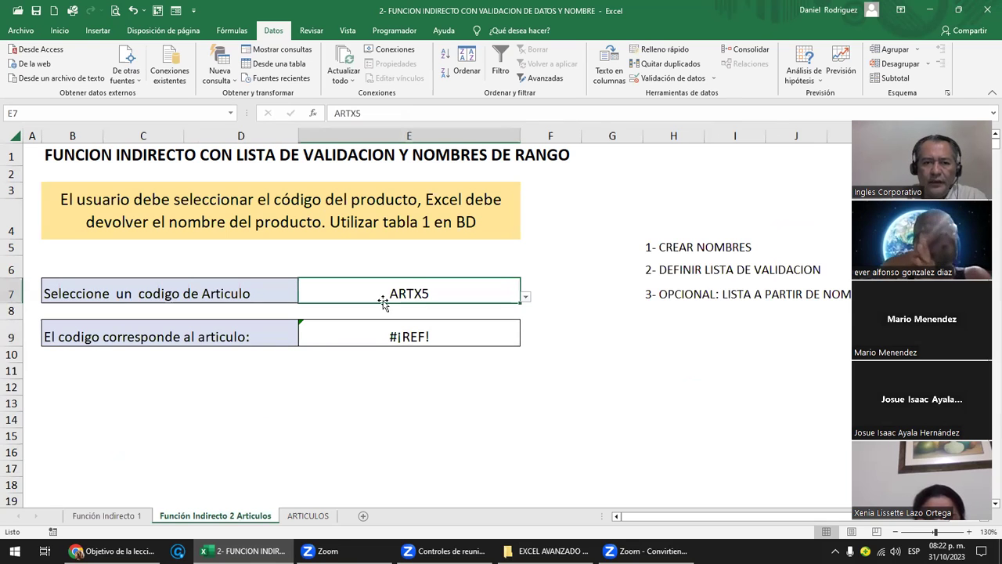
pyautogui.click(525, 297)
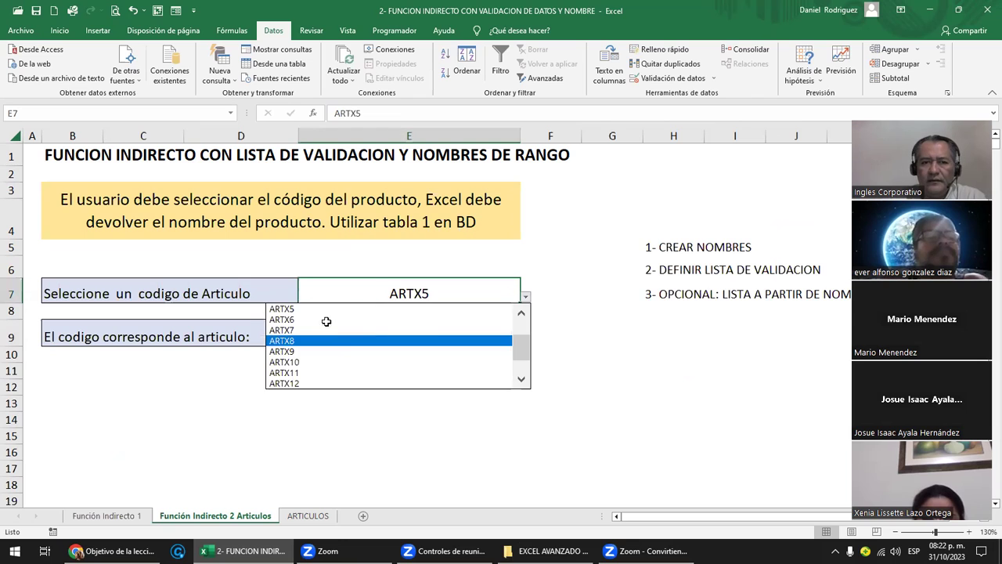
pyautogui.click(326, 330)
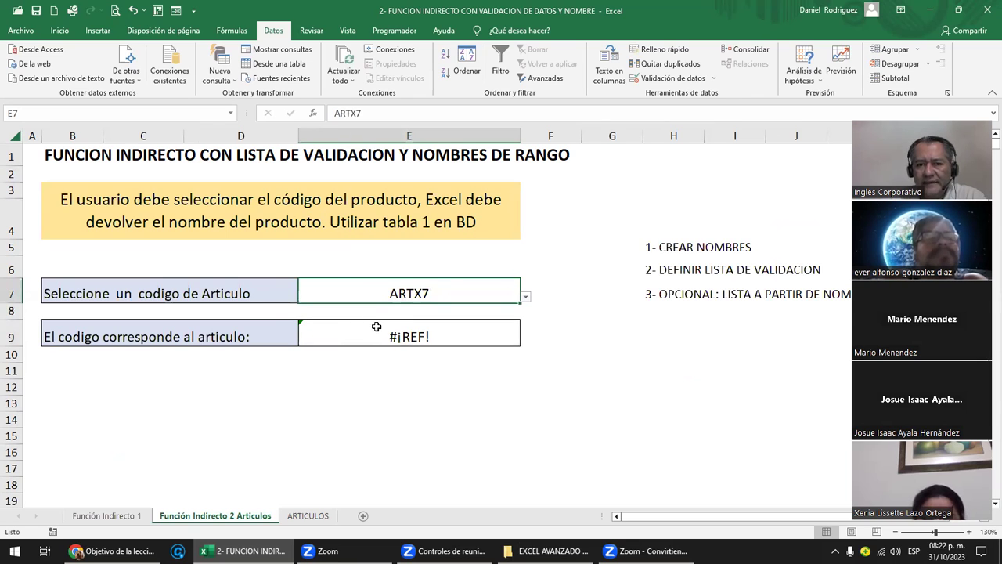
pyautogui.click(484, 337)
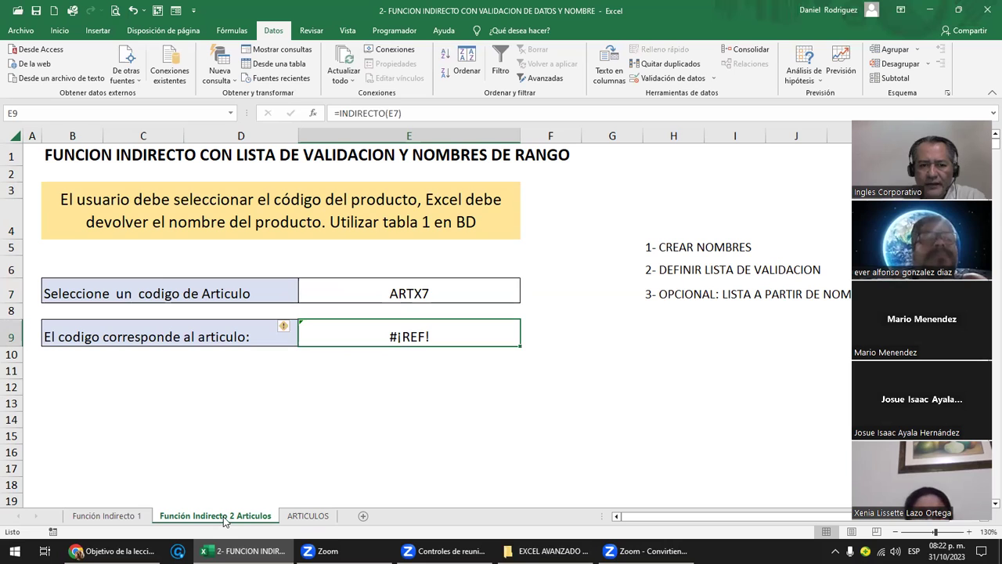
# - Open the ARTICULOS sheet and try selecting columns B and C
pyautogui.click(312, 516)
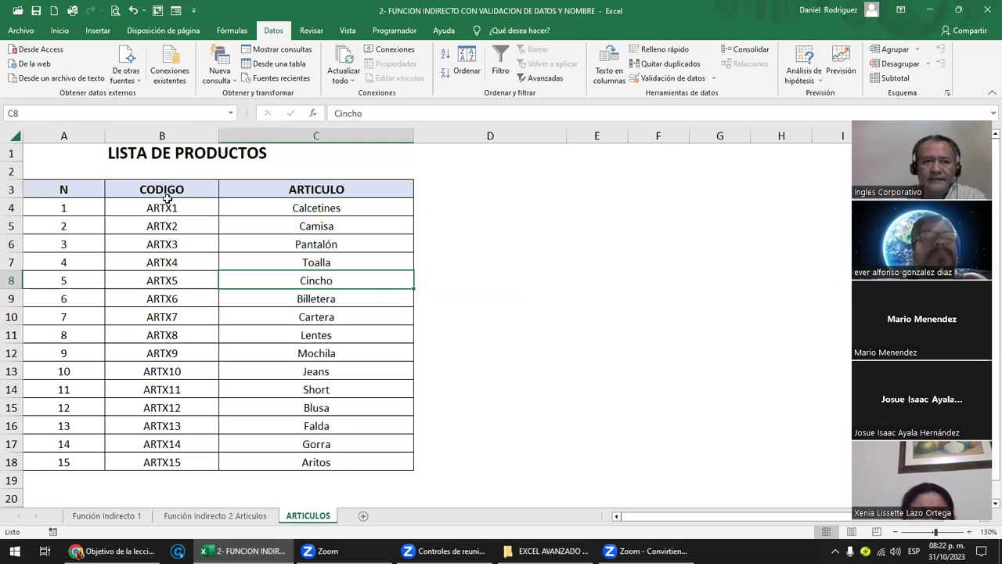
pyautogui.click(199, 190)
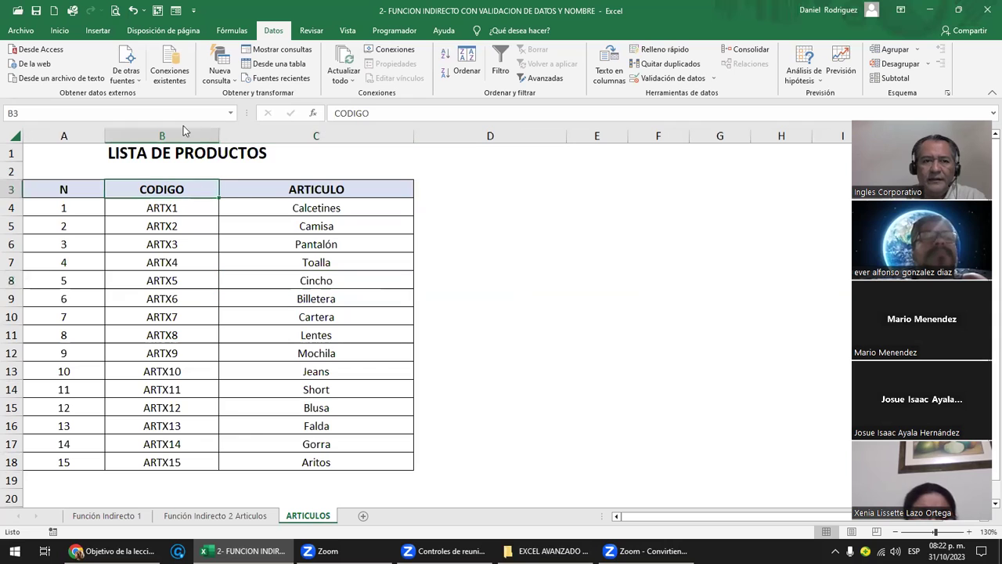
pyautogui.click(70, 137)
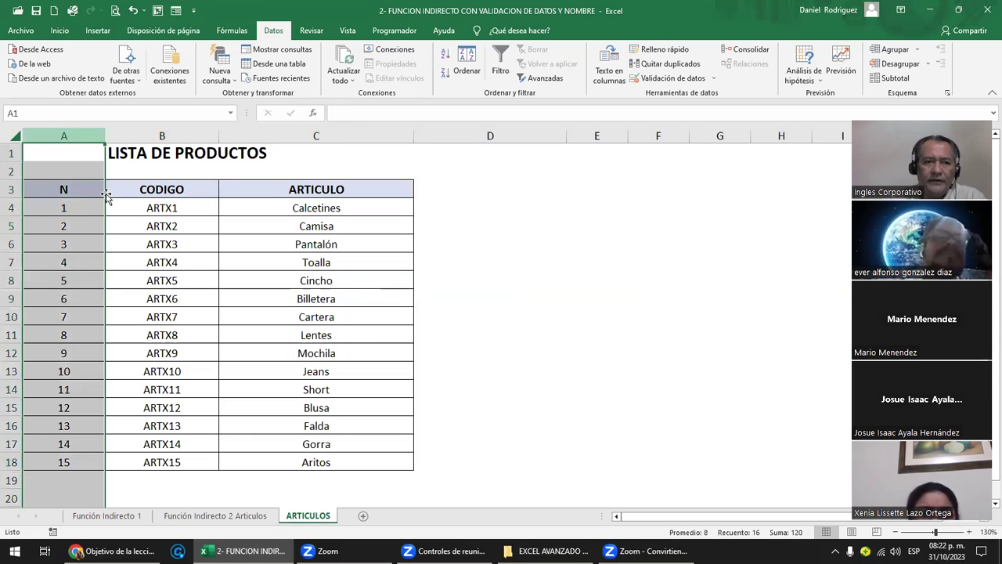
pyautogui.click(188, 130)
pyautogui.moveTo(251, 128); pyautogui.dragTo(252, 128)
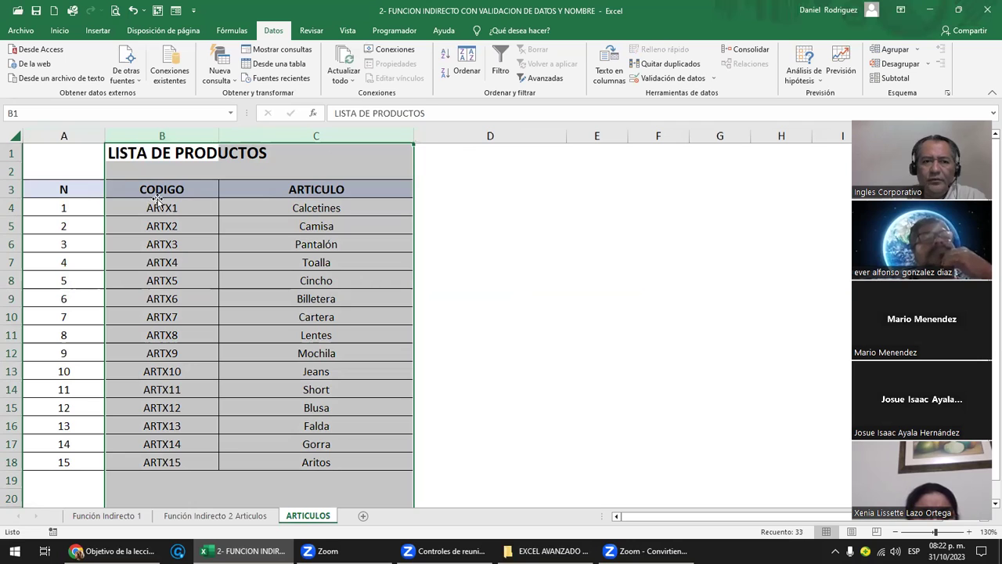
pyautogui.click(156, 205)
# - Select the CODIGO and ARTICULO table B3:C18, headers included
pyautogui.press('Up')
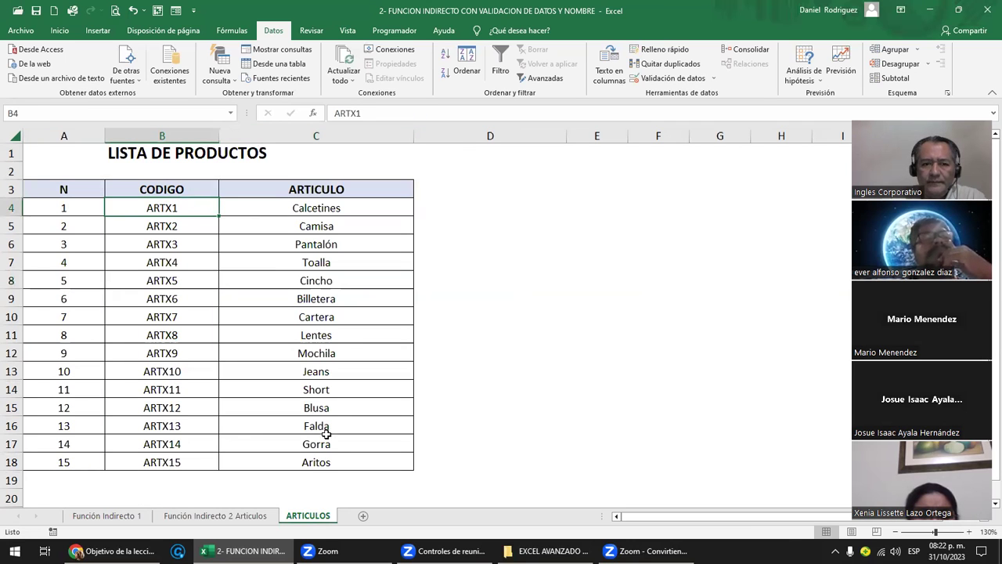
pyautogui.keyDown('shift'); pyautogui.click(329, 462); pyautogui.keyUp('shift')
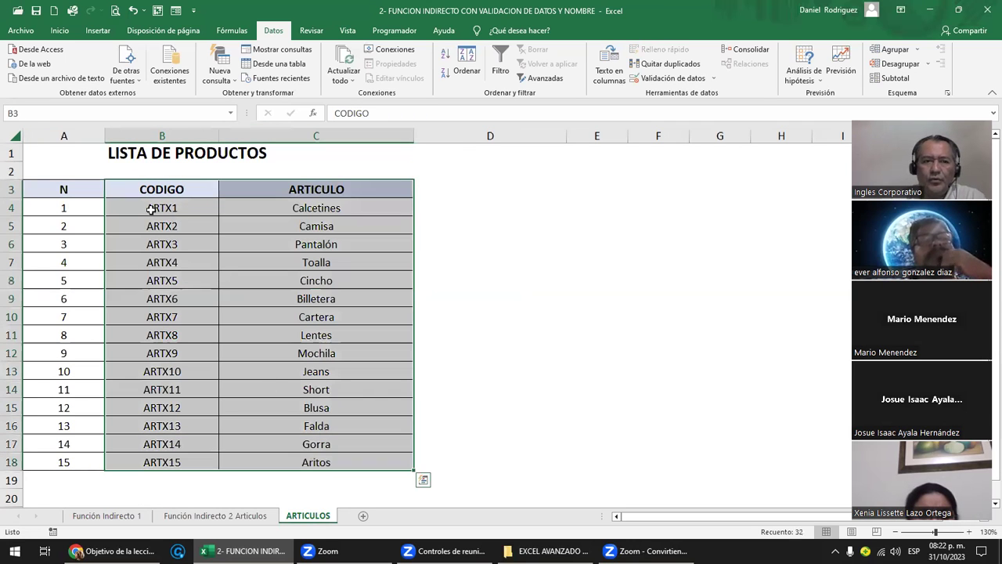
pyautogui.click(151, 209)
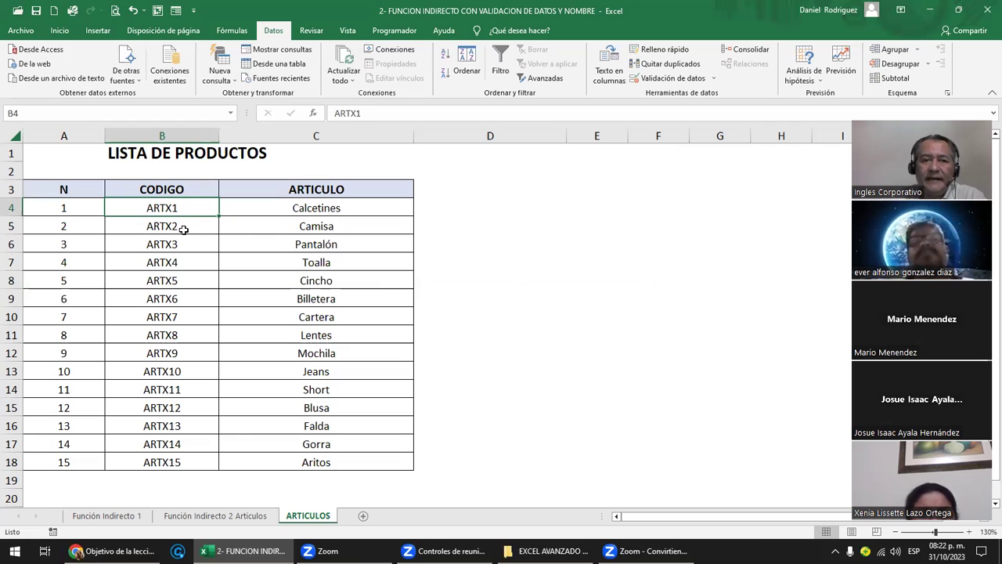
pyautogui.moveTo(180, 189); pyautogui.dragTo(192, 450)
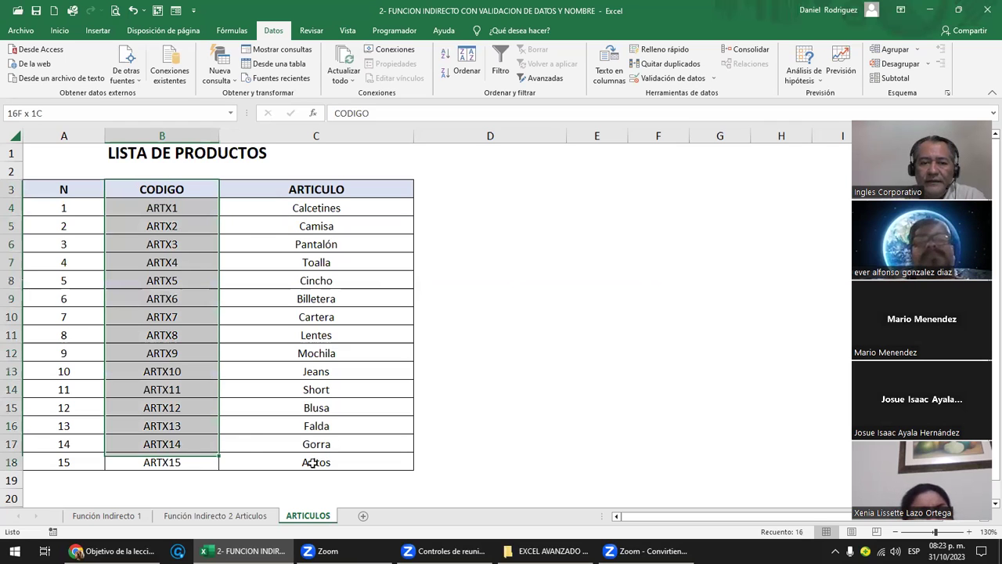
pyautogui.moveTo(313, 463); pyautogui.dragTo(316, 463)
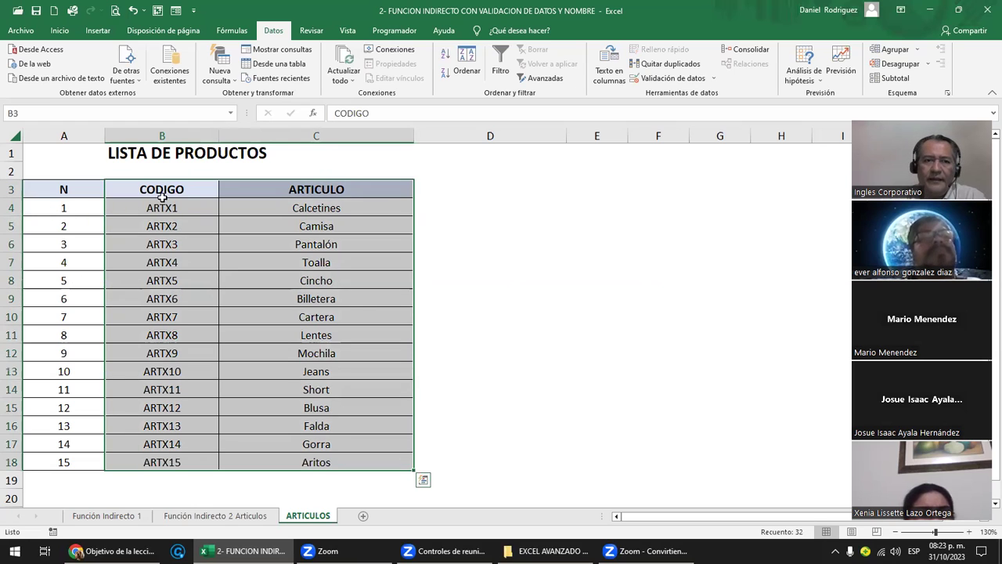
pyautogui.moveTo(168, 192); pyautogui.dragTo(192, 462)
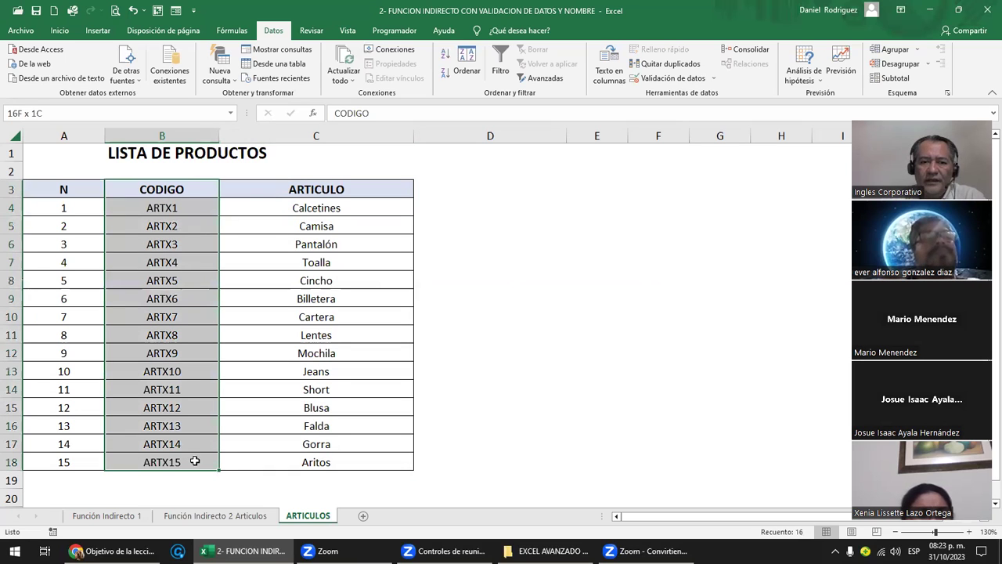
pyautogui.moveTo(267, 459); pyautogui.dragTo(268, 460)
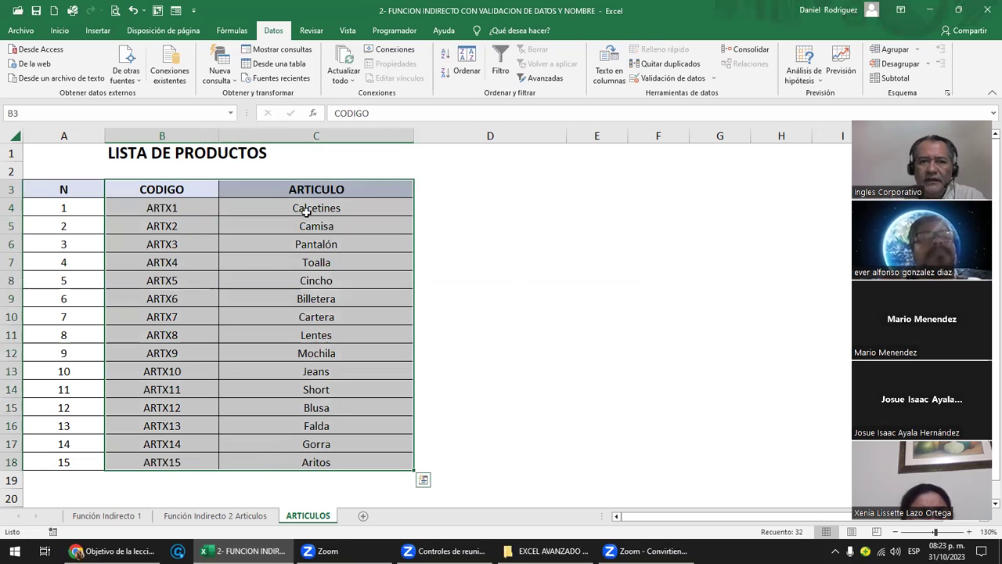
# - Create names from the selection using the top row and left column
pyautogui.click(230, 32)
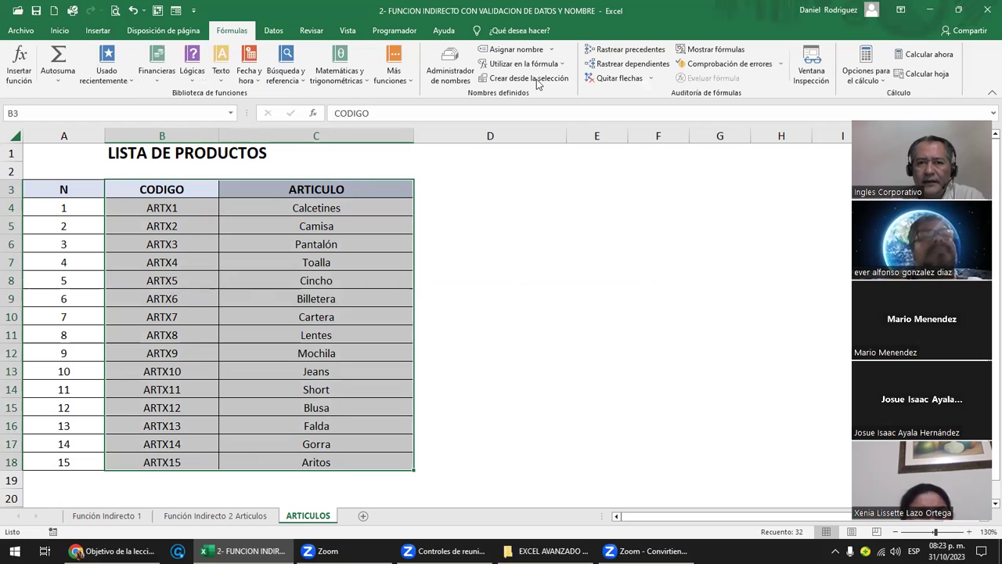
pyautogui.click(538, 82)
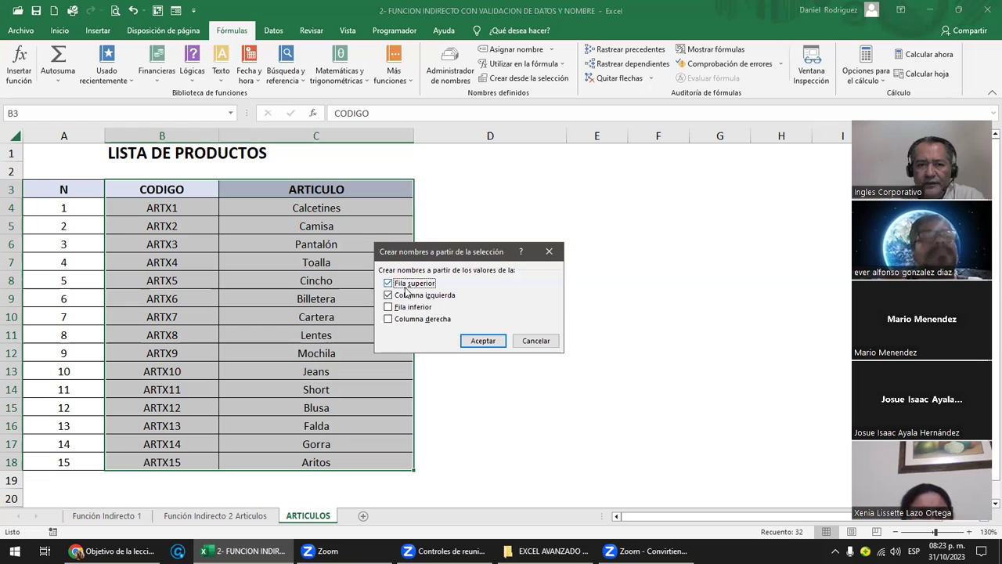
pyautogui.click(484, 343)
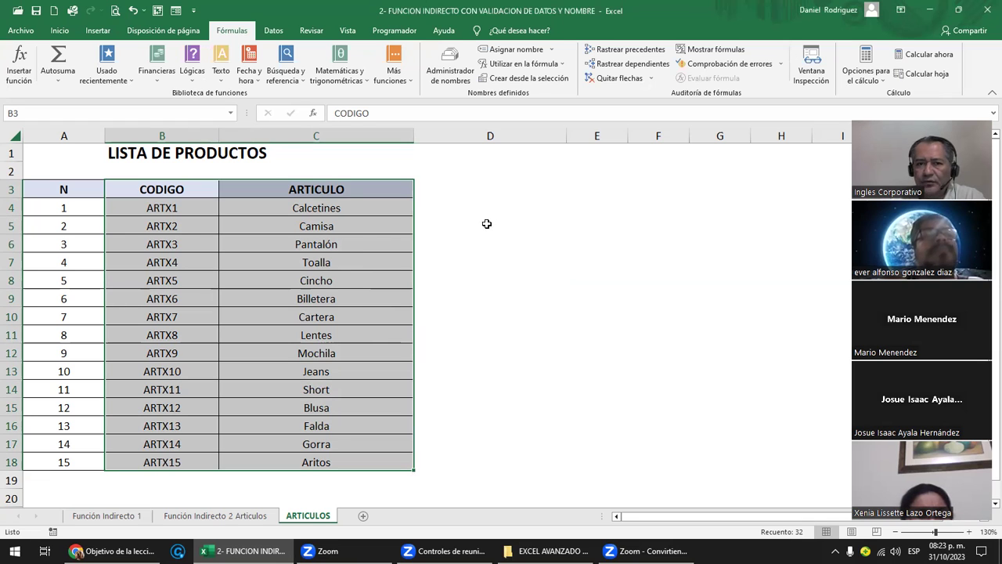
pyautogui.click(482, 191)
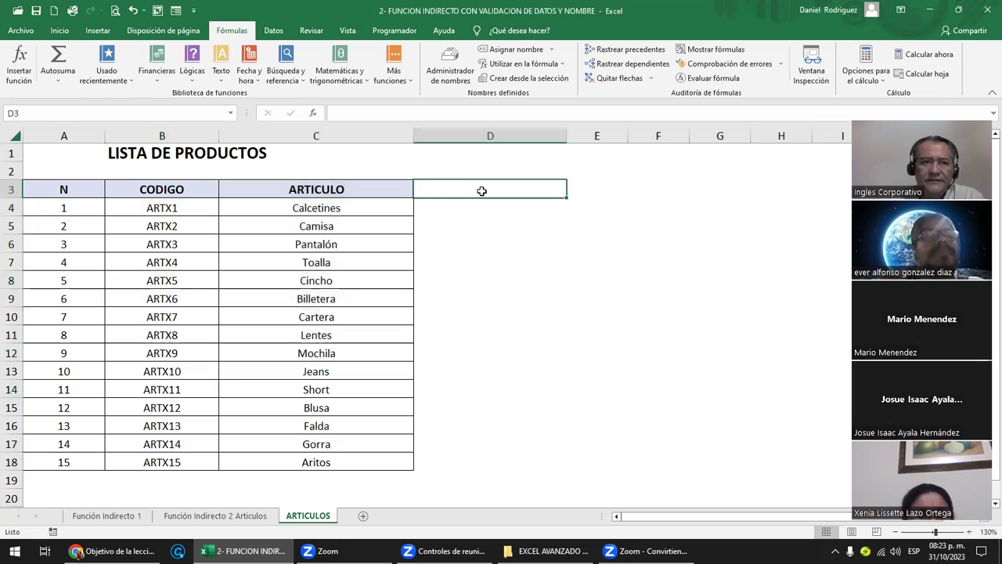
# - Check the new names ARTX1 and ARTX15 via the Name Box list
pyautogui.click(230, 113)
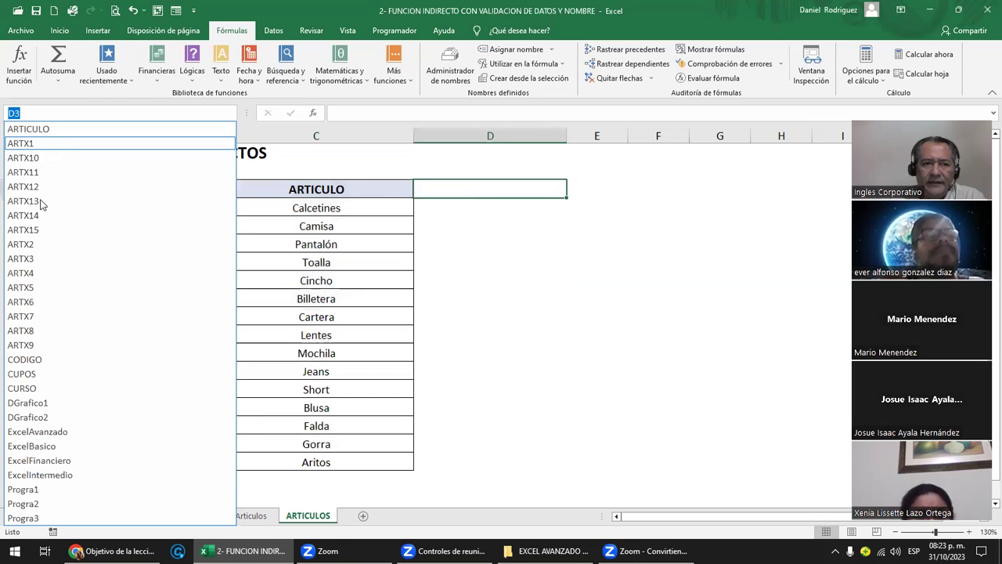
pyautogui.click(28, 144)
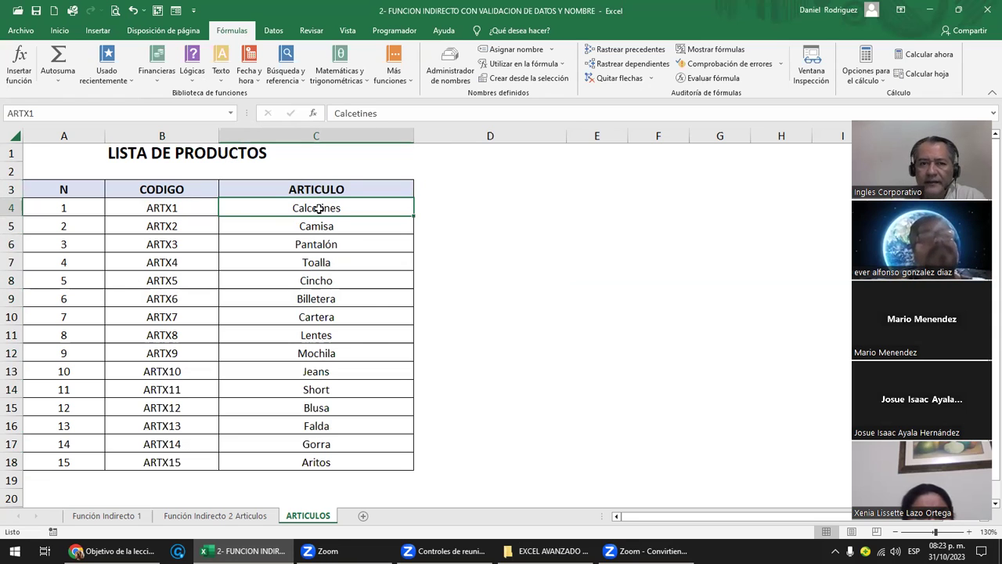
pyautogui.click(233, 114)
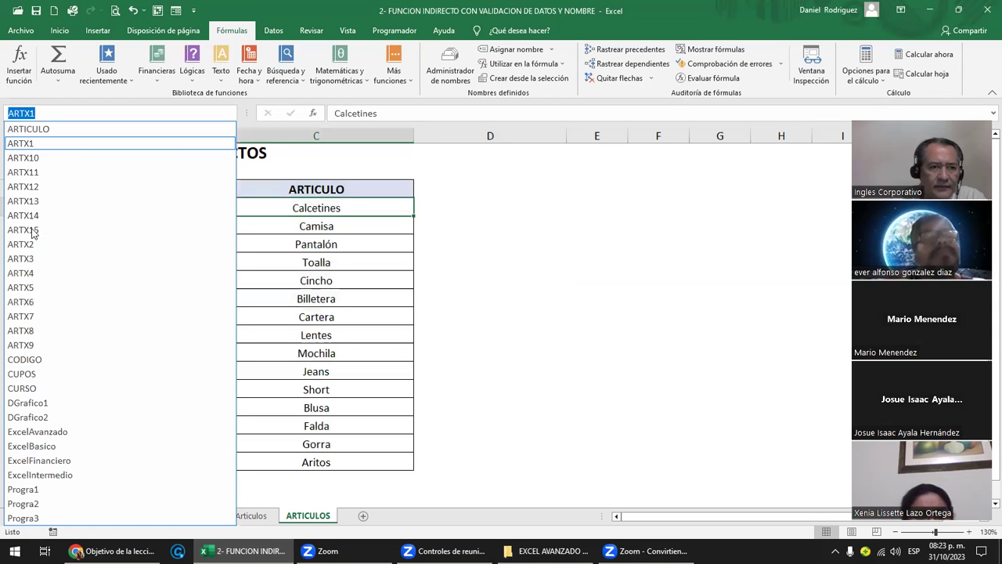
pyautogui.click(26, 229)
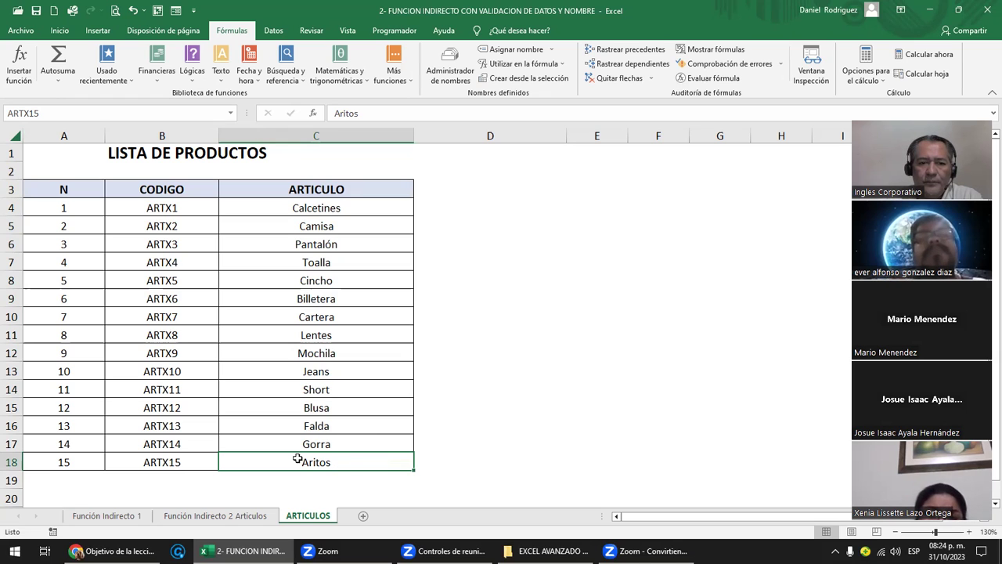
pyautogui.click(161, 464)
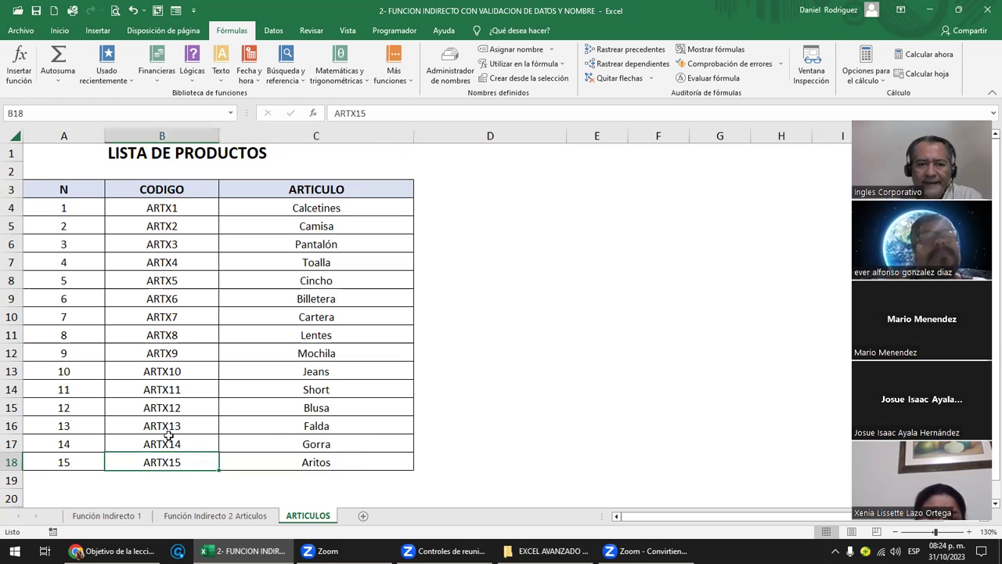
pyautogui.click(341, 472)
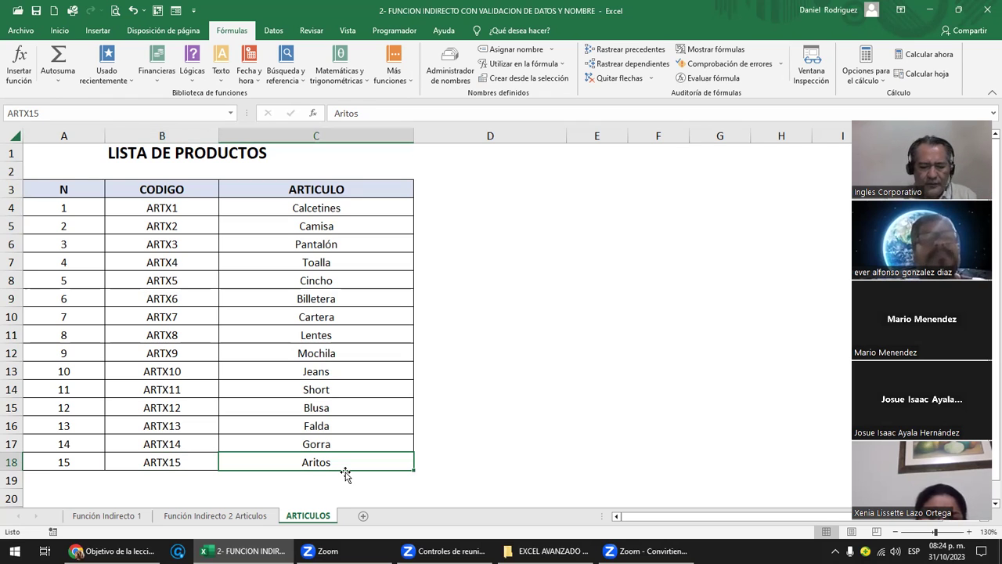
pyautogui.write('TOL')
pyautogui.press('Escape')
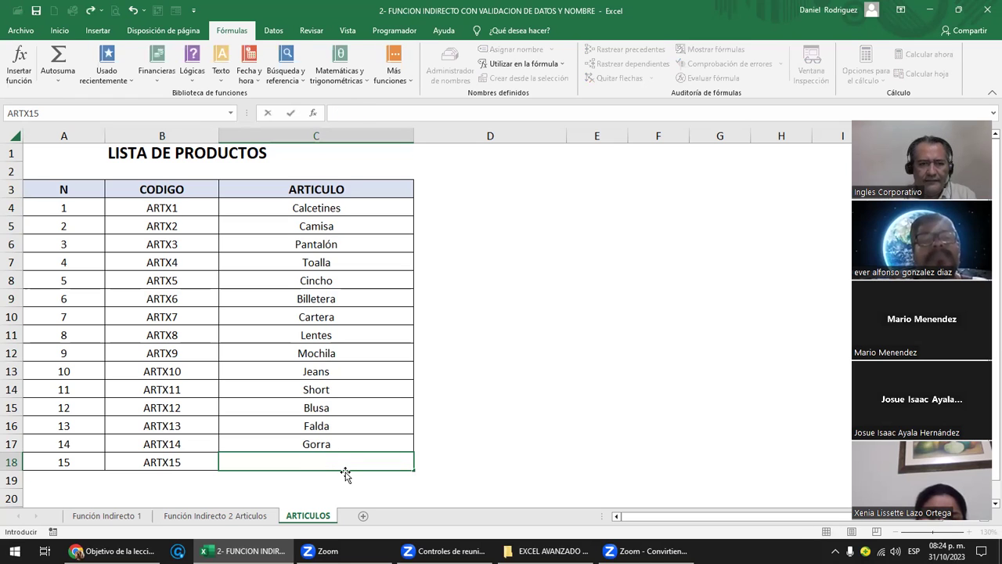
pyautogui.write('Mante')
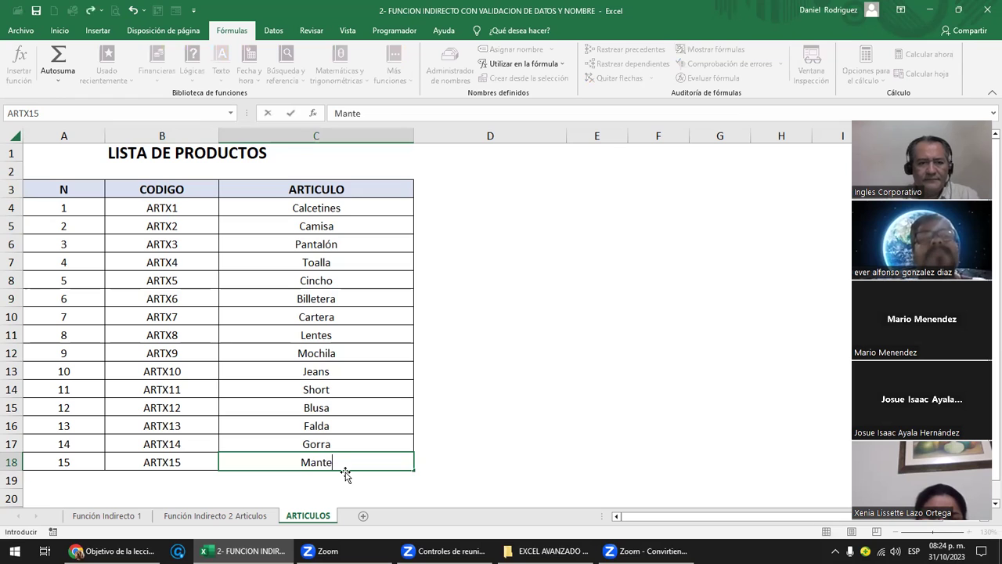
pyautogui.write('l')
pyautogui.press('Return')
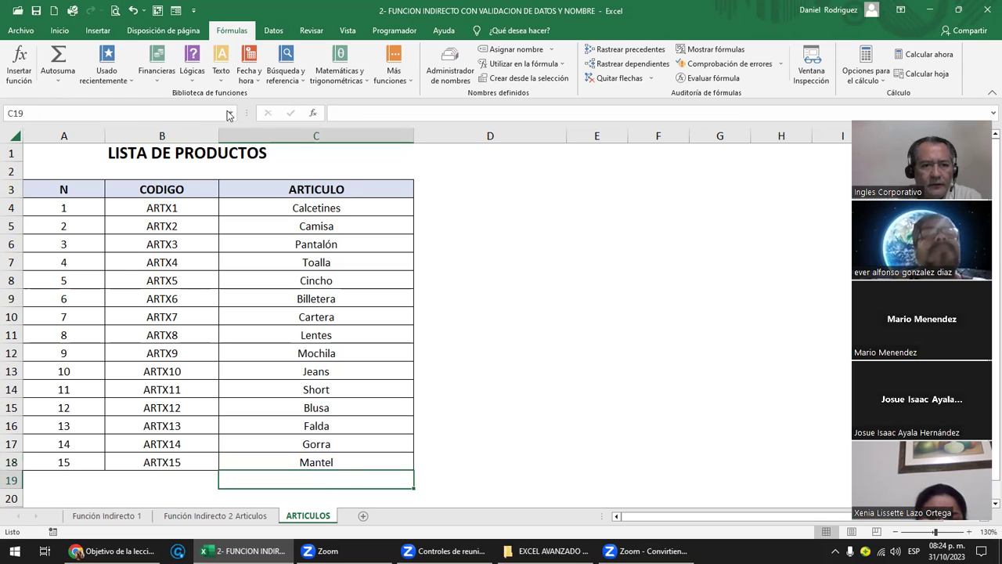
pyautogui.moveTo(339, 462); pyautogui.dragTo(347, 207)
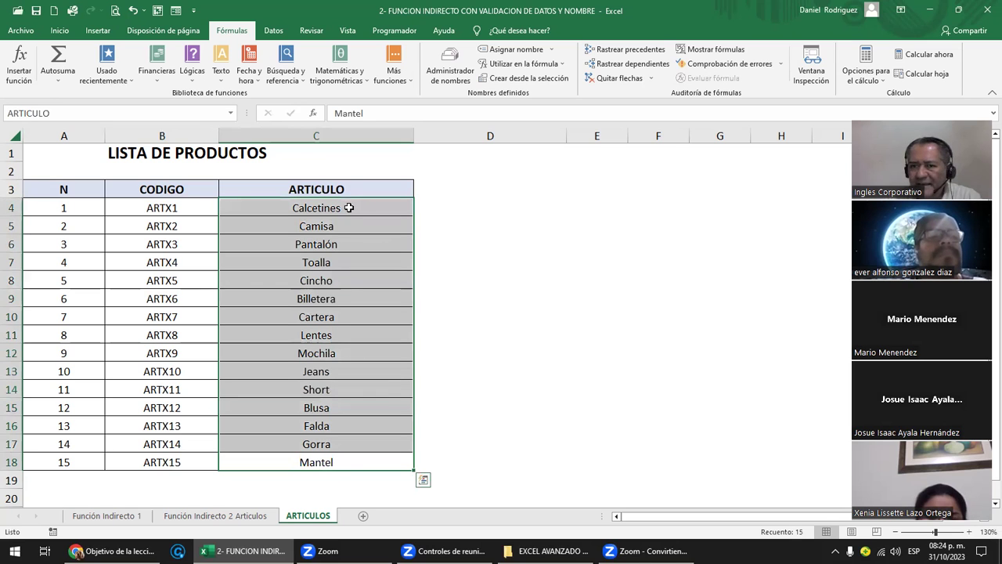
pyautogui.click(161, 210)
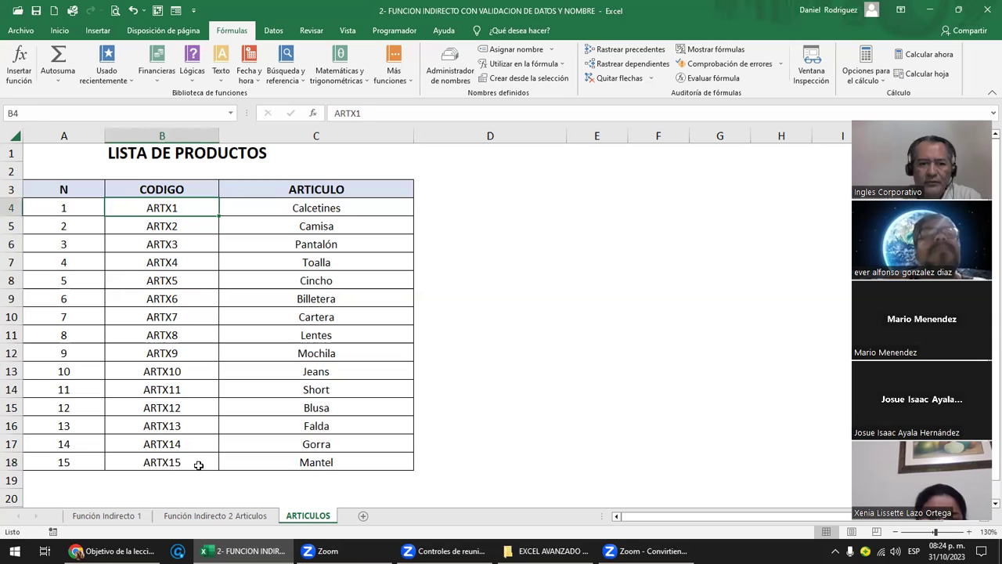
pyautogui.hotkey('ctrl', 'Down')
pyautogui.press('Right')
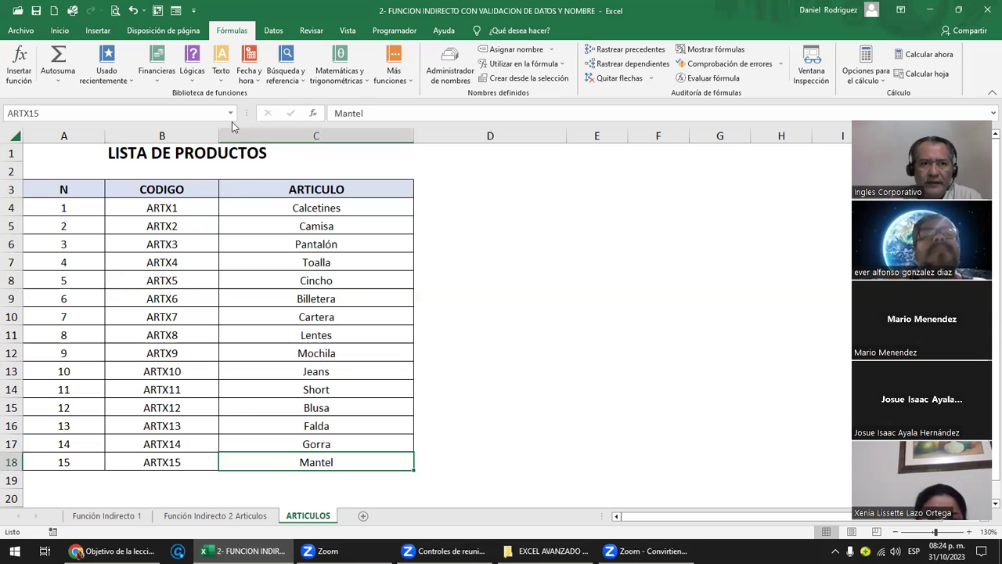
pyautogui.click(230, 113)
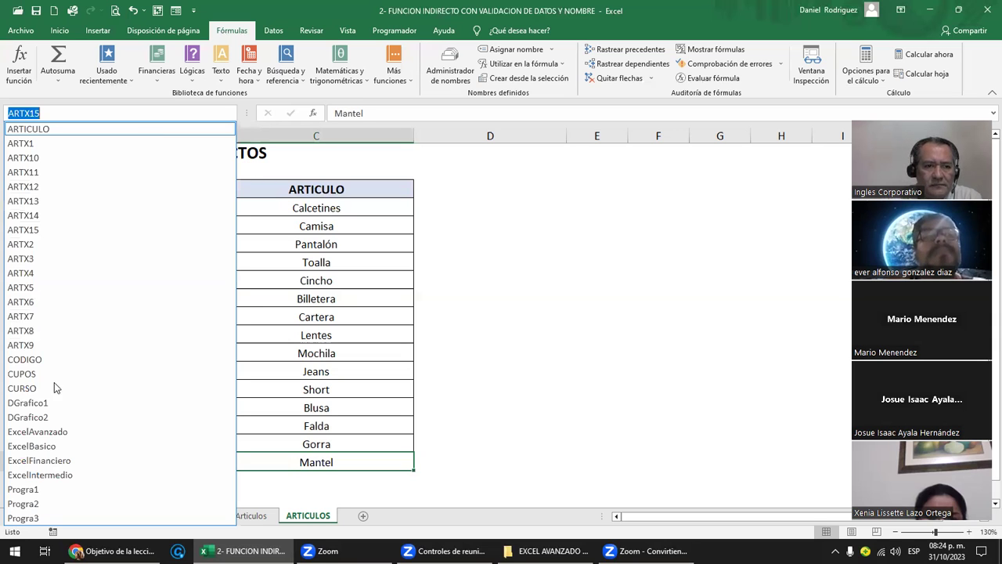
pyautogui.click(32, 217)
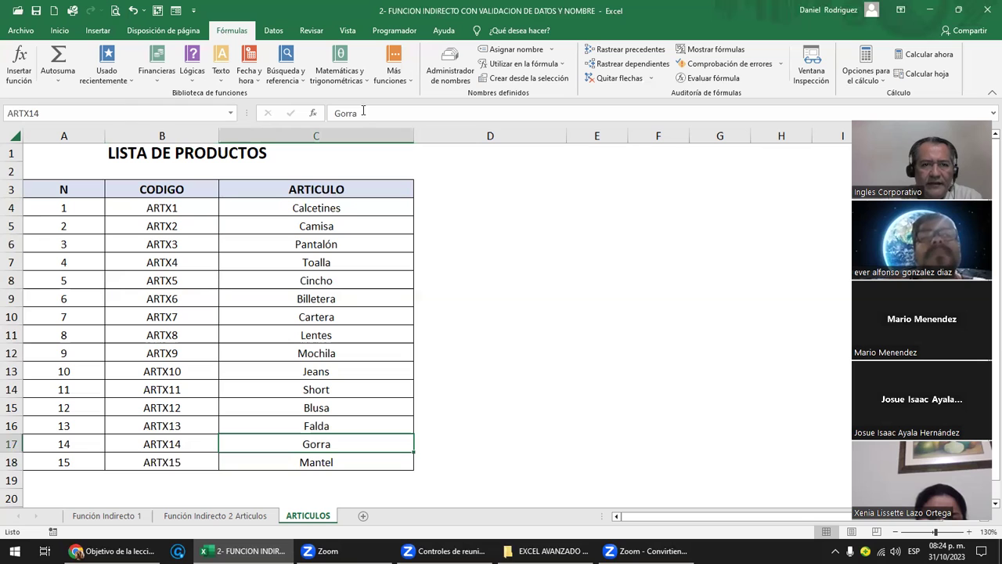
pyautogui.click(231, 113)
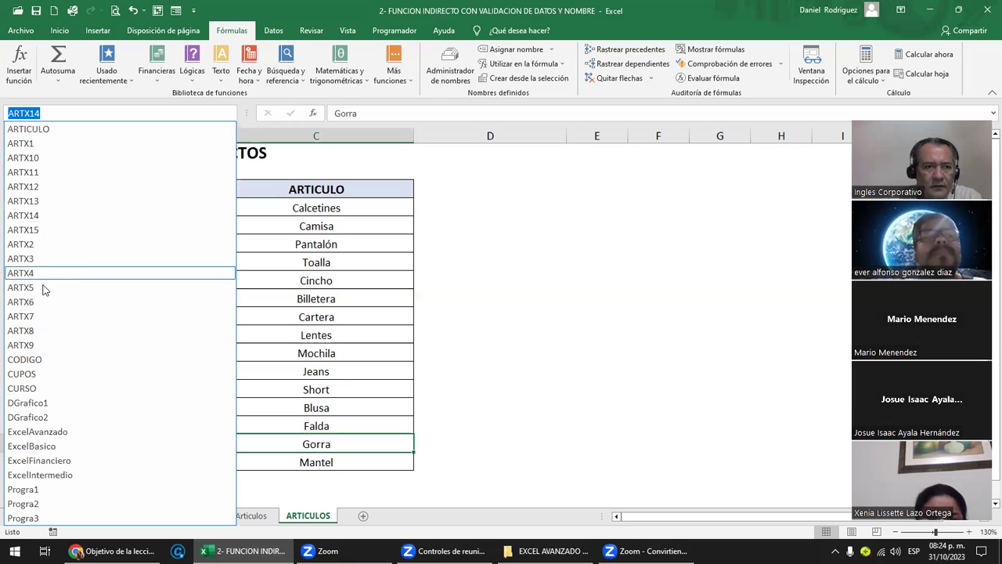
pyautogui.click(48, 230)
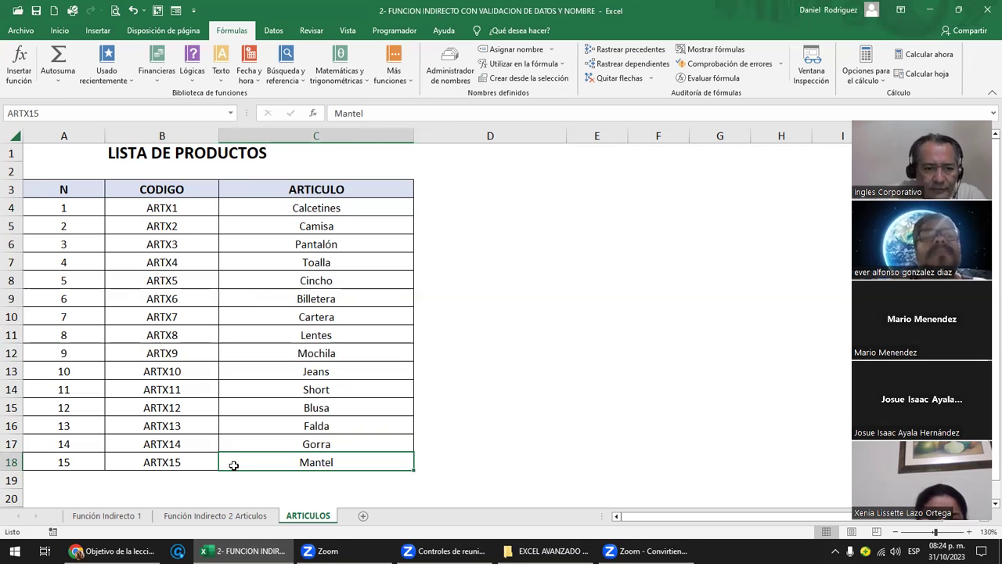
# - On the Función Indirecto 2 Articulos sheet, clear E7's data validation
pyautogui.click(235, 523)
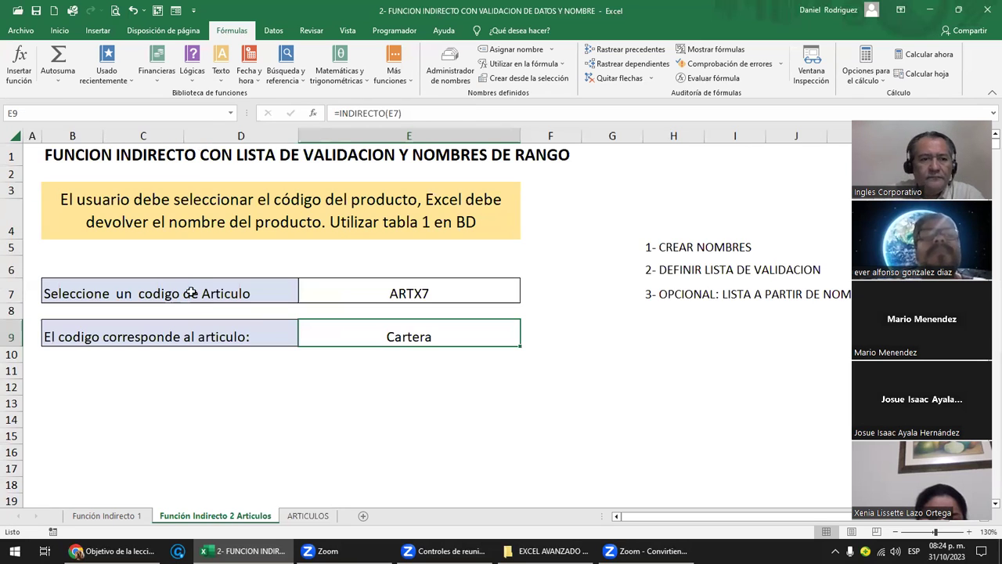
pyautogui.click(413, 293)
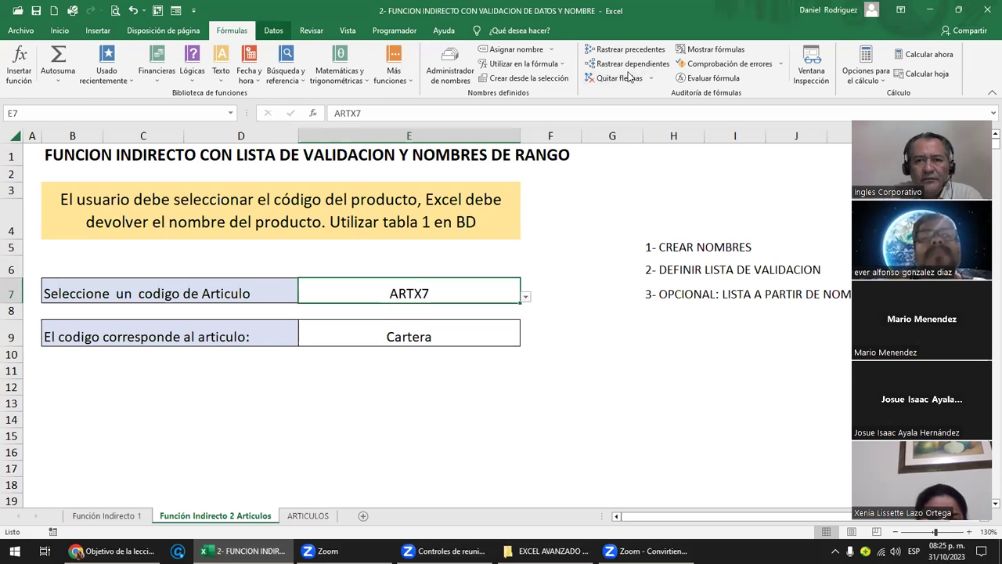
pyautogui.scroll(-1, 629, 74)
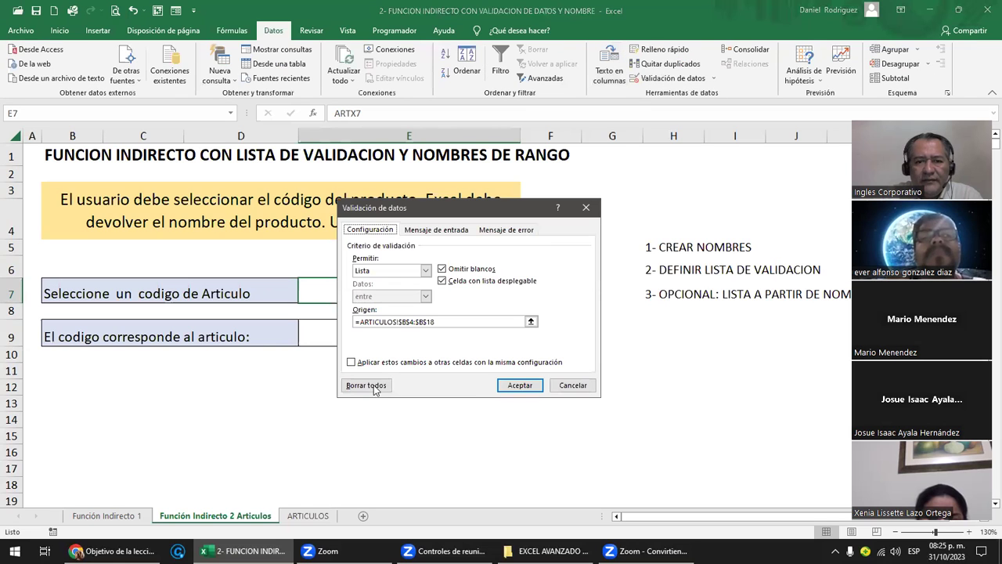
pyautogui.click(523, 385)
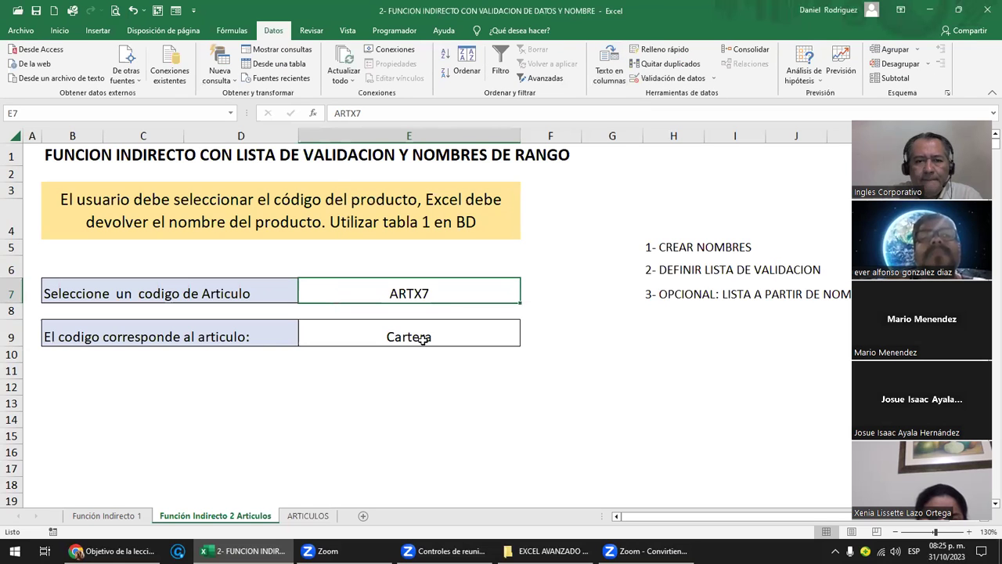
# - Delete the INDIRECTO formula from E9
pyautogui.press('Down')
pyautogui.press('Down')
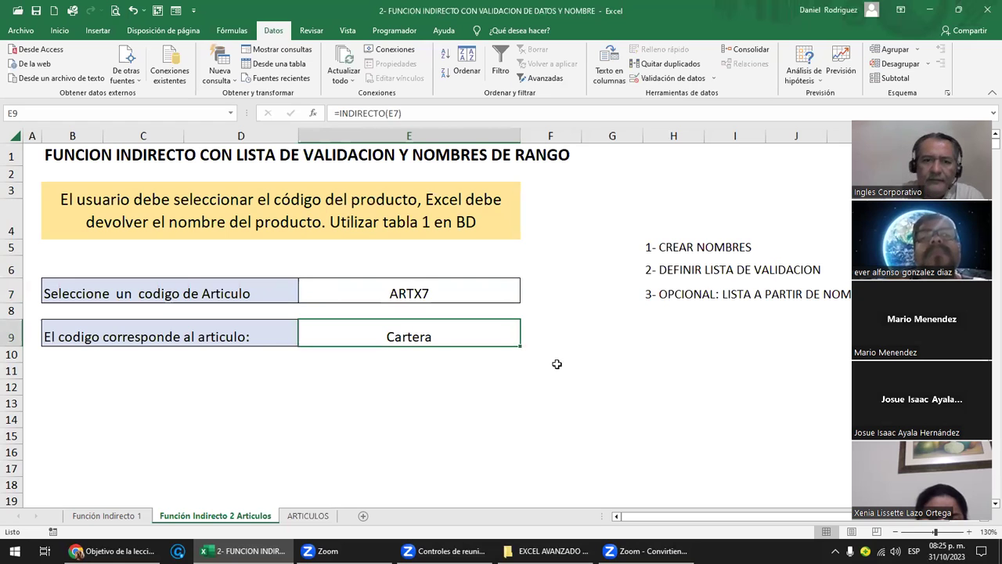
pyautogui.press('Delete')
pyautogui.press('Return')
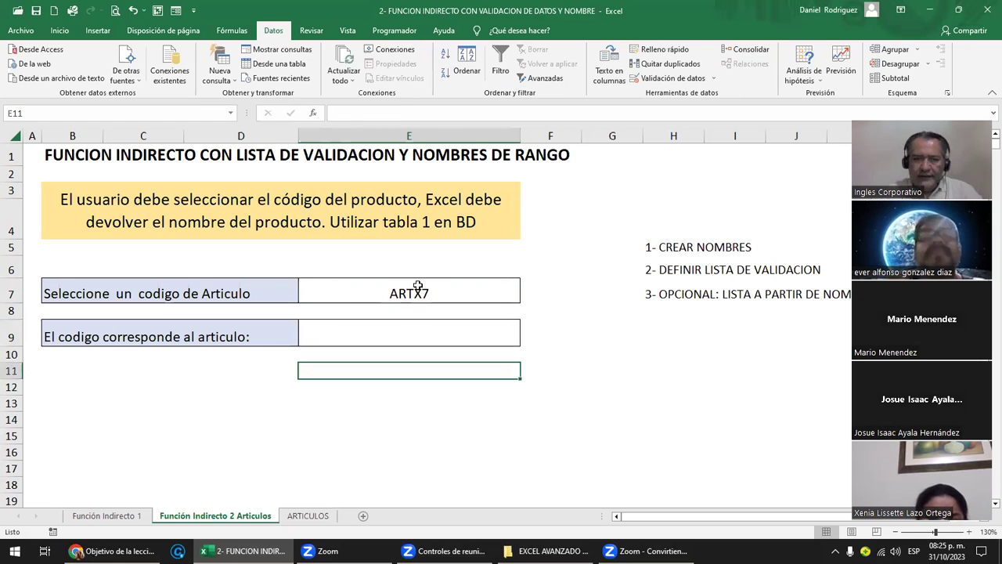
# - Restrict E7 to a list sourced from =ARTICULOS!$B$4:$B$18, codes ARTX1–ARTX15
pyautogui.click(418, 285)
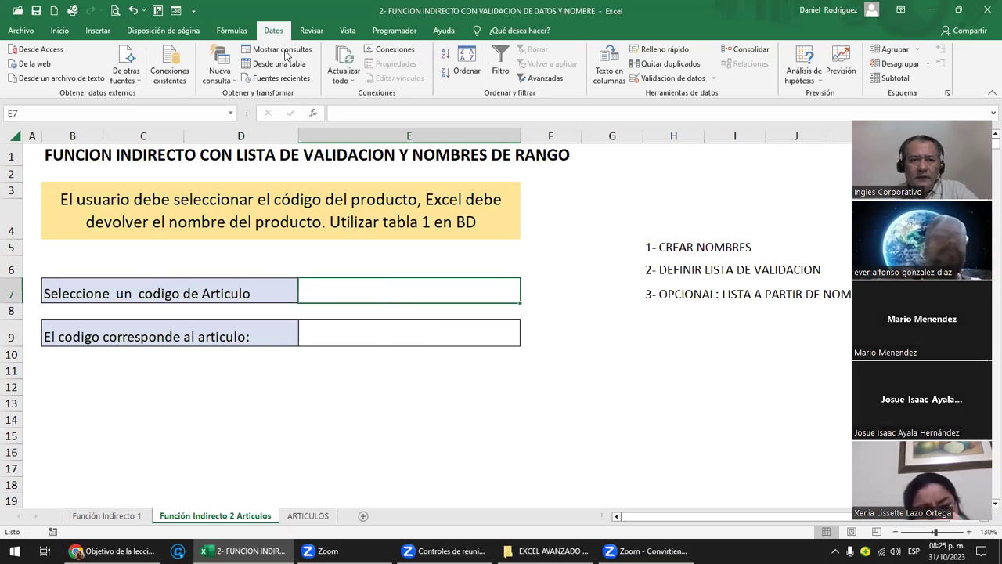
pyautogui.click(657, 81)
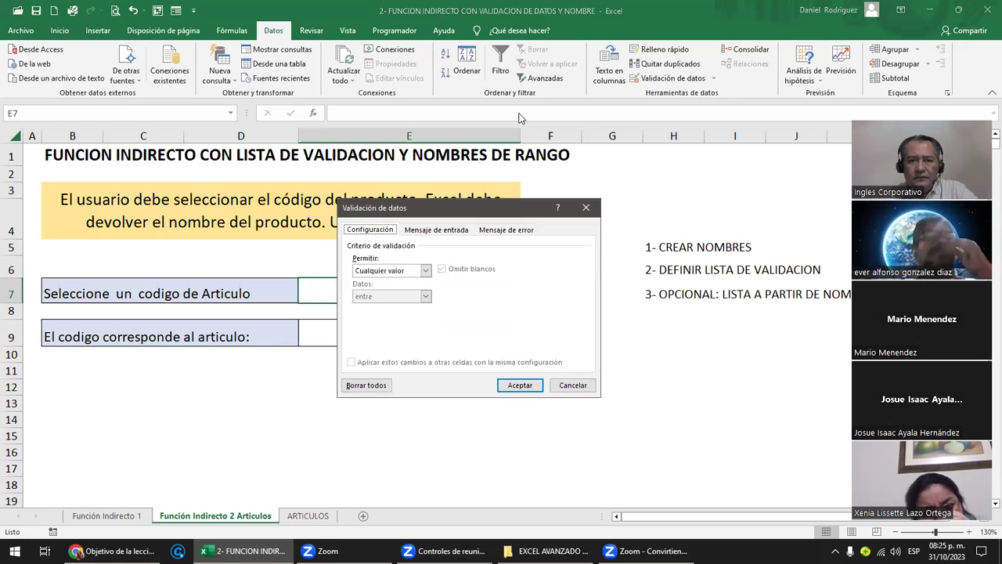
pyautogui.click(426, 275)
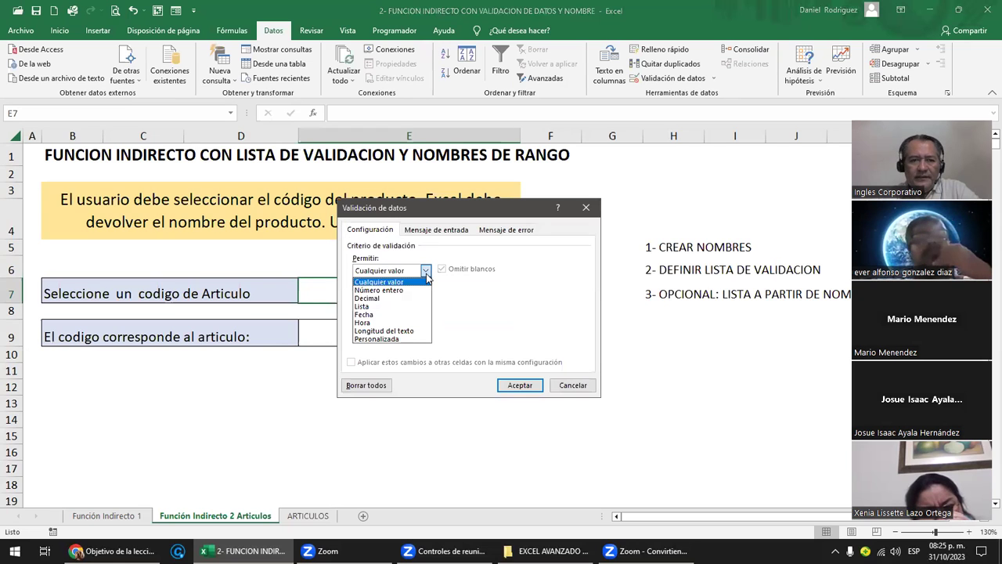
pyautogui.click(361, 306)
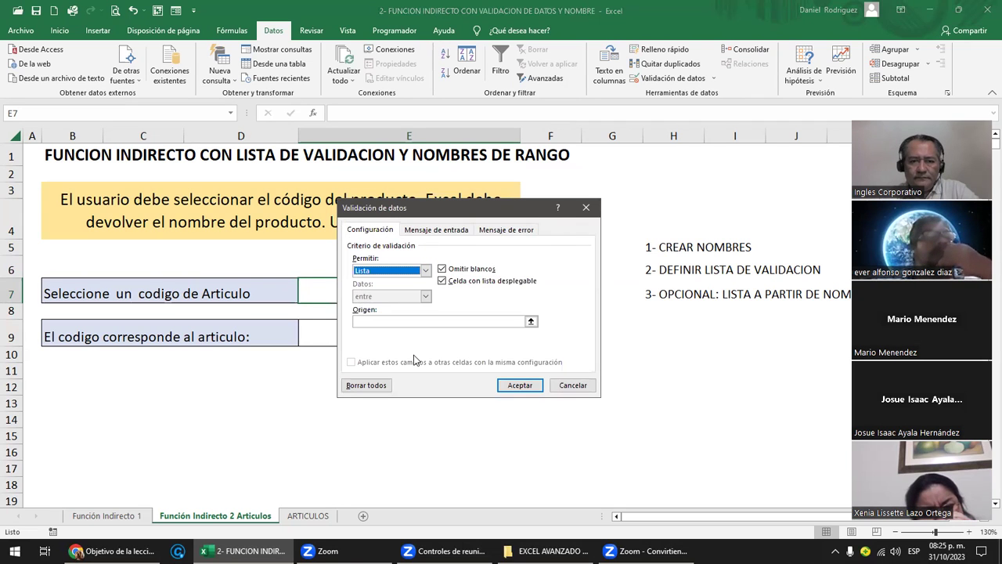
pyautogui.click(376, 321)
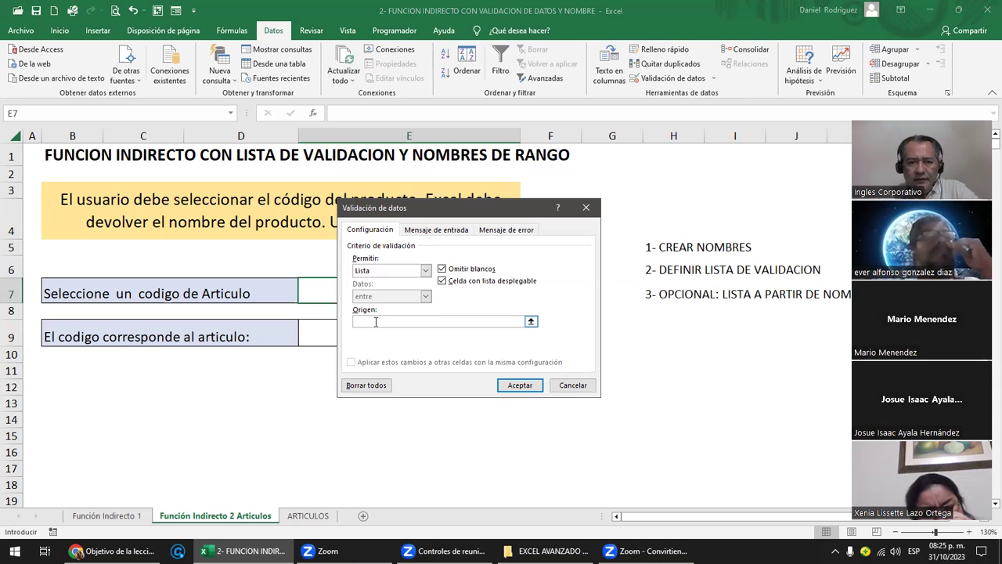
pyautogui.click(308, 516)
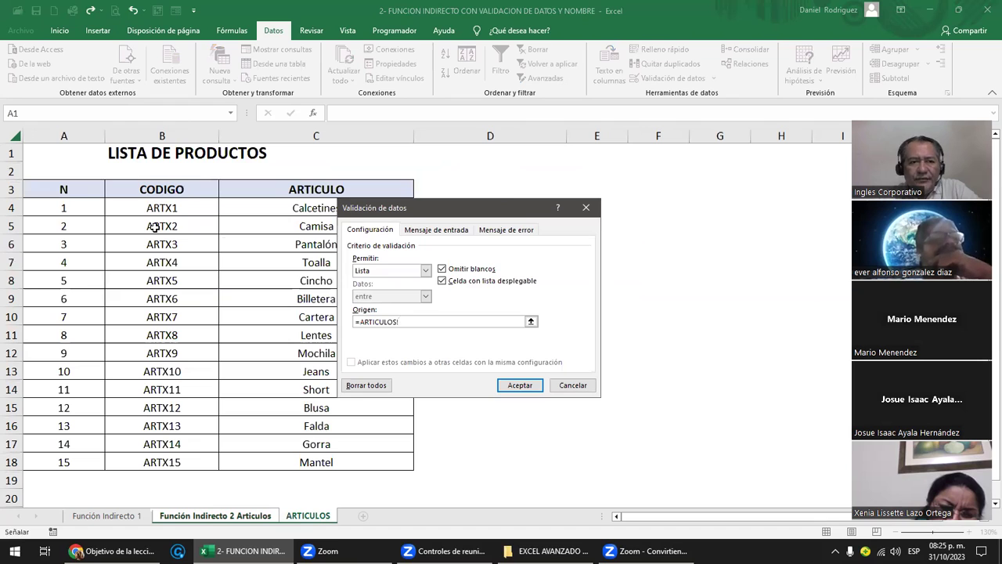
pyautogui.moveTo(157, 208); pyautogui.dragTo(162, 409)
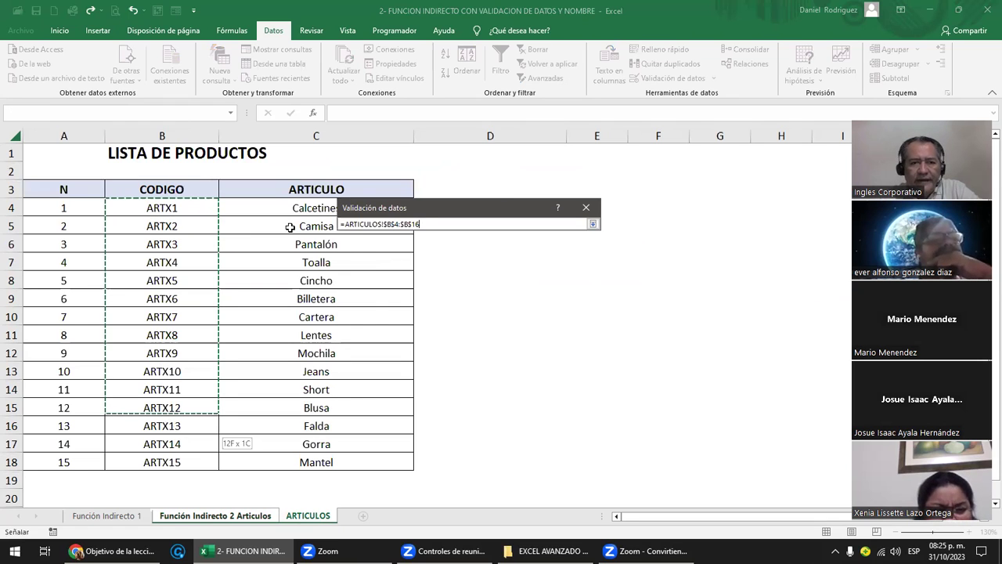
pyautogui.moveTo(289, 227); pyautogui.dragTo(163, 462)
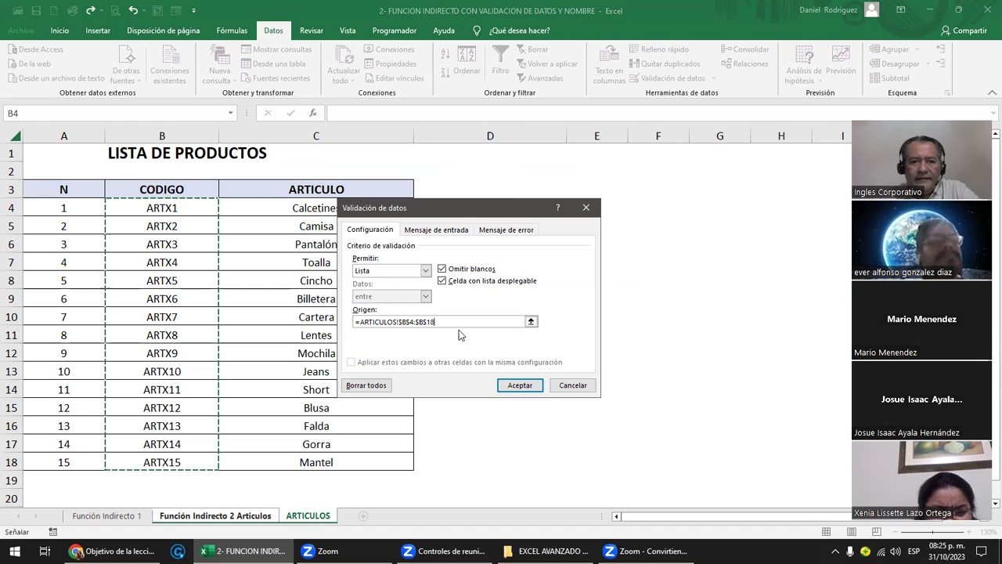
pyautogui.click(516, 386)
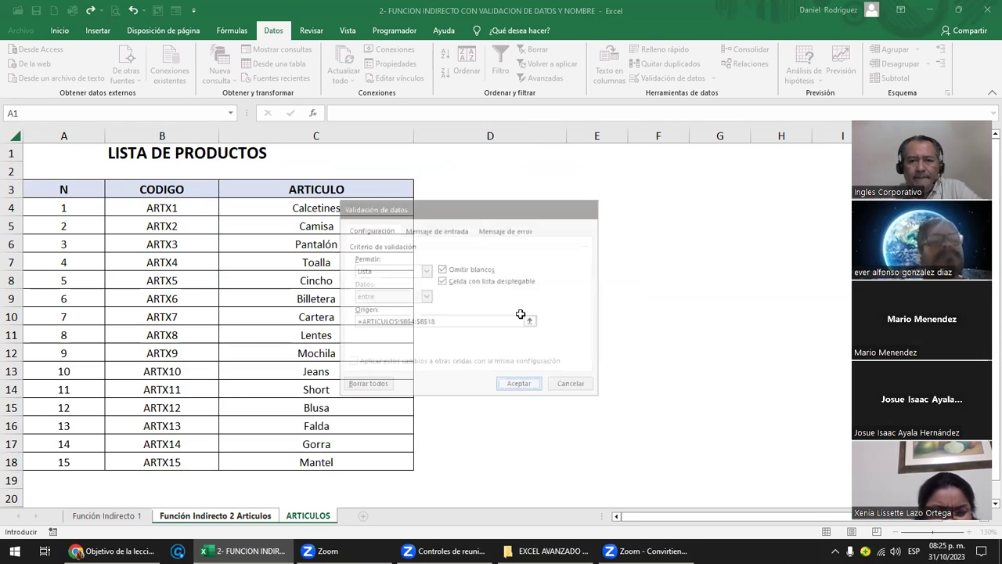
pyautogui.click(525, 301)
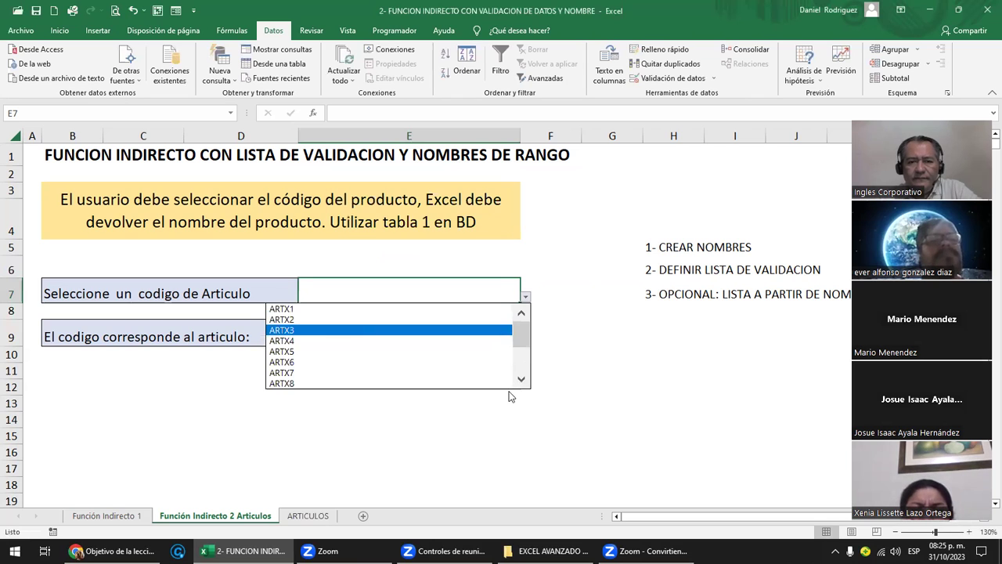
# - Pick ARTX5 in E7 and confirm on the ARTICULOS sheet that it is Cincho
pyautogui.scroll(-3, 514, 338)
pyautogui.scroll(3, 515, 325)
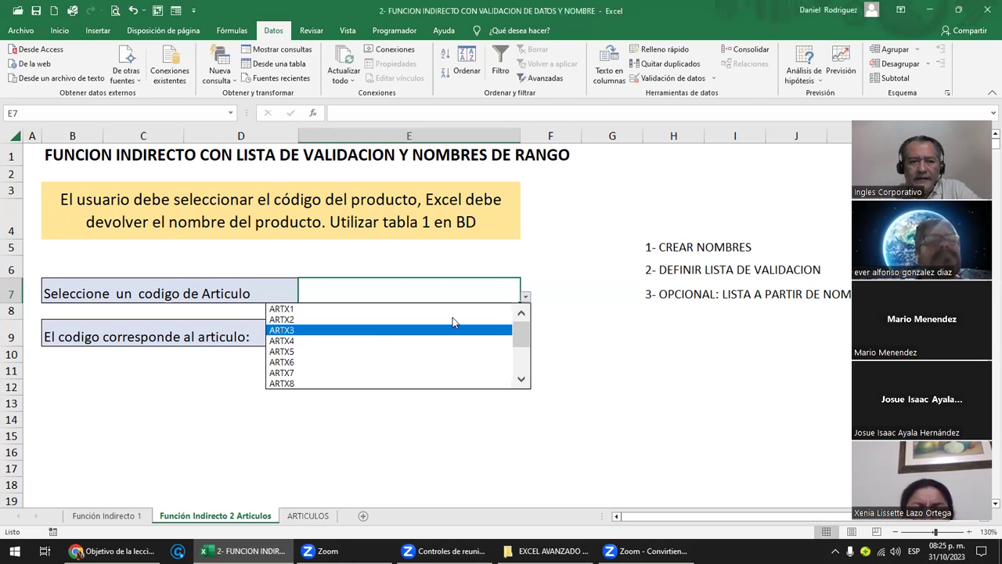
pyautogui.click(308, 337)
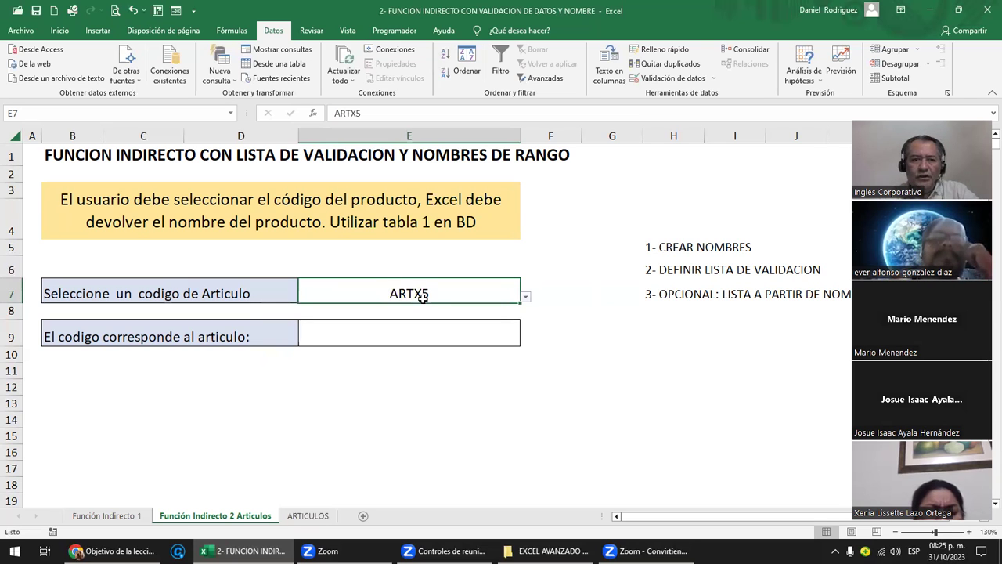
pyautogui.click(375, 336)
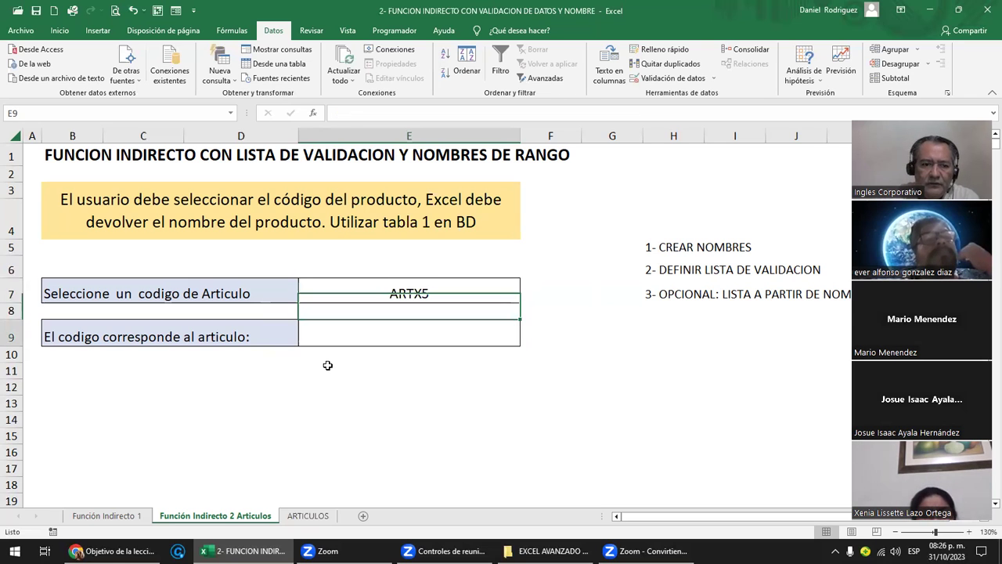
pyautogui.hotkey('ctrl', 'pagedown')
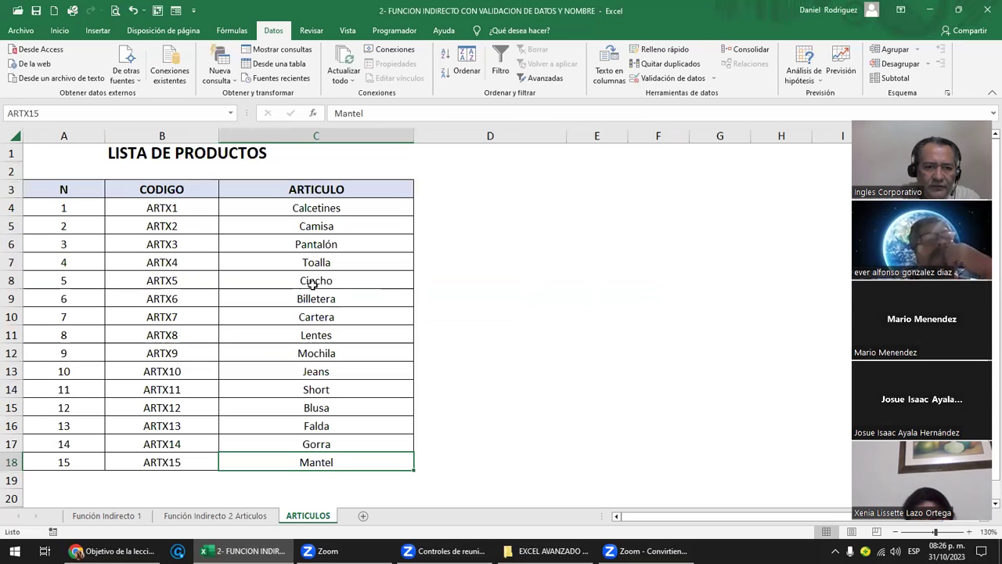
pyautogui.click(320, 280)
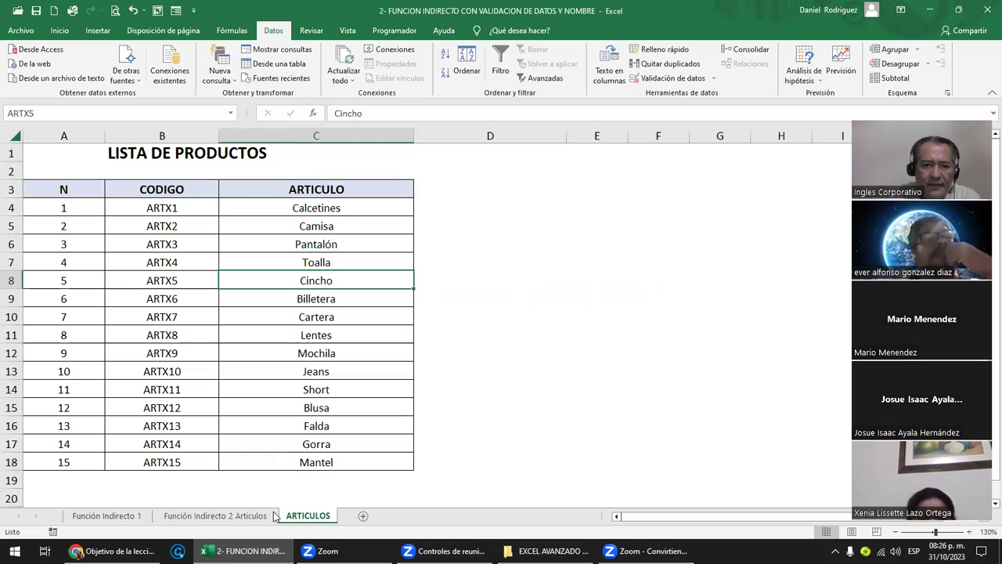
pyautogui.hotkey('ctrl', 'pageup')
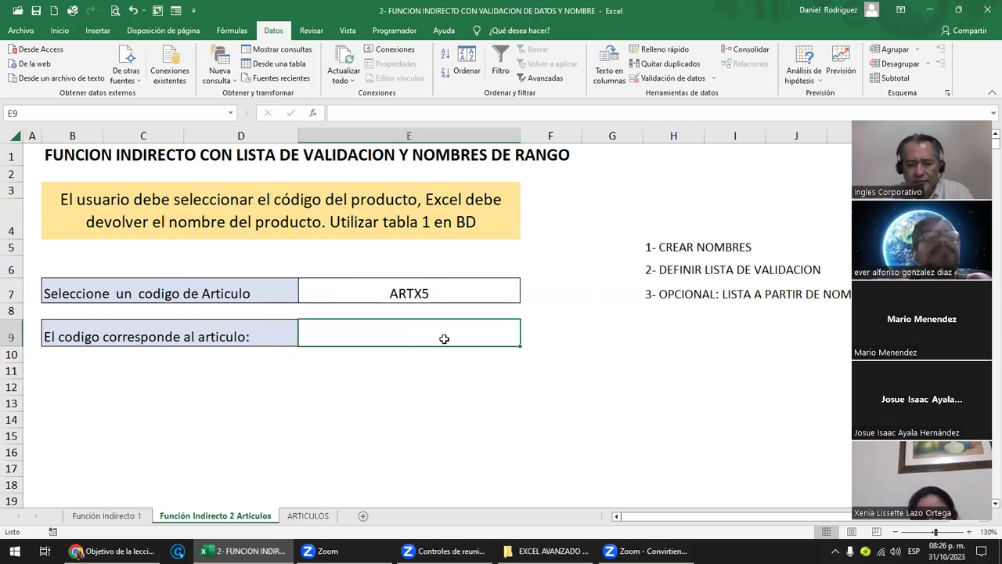
# - Enter =INDIRECTO(E7) in E9 so it returns Cincho for ARTX5
pyautogui.write('=')
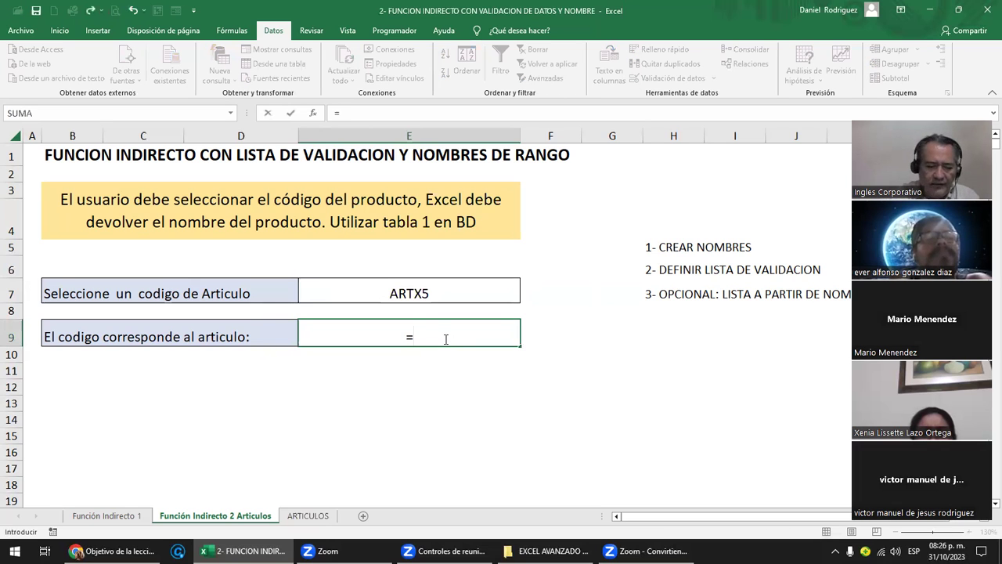
pyautogui.write('indi')
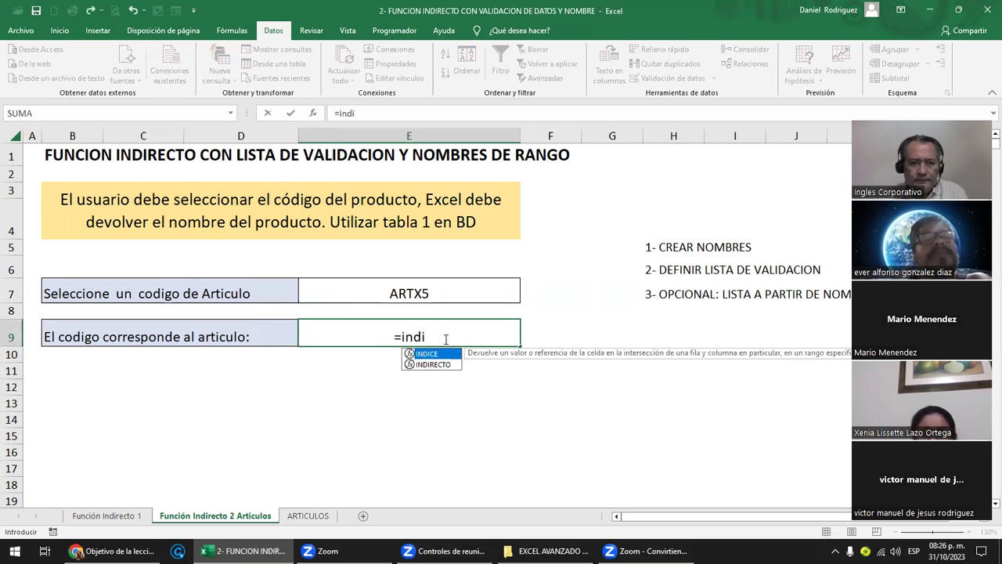
pyautogui.press('Down')
pyautogui.press('Tab')
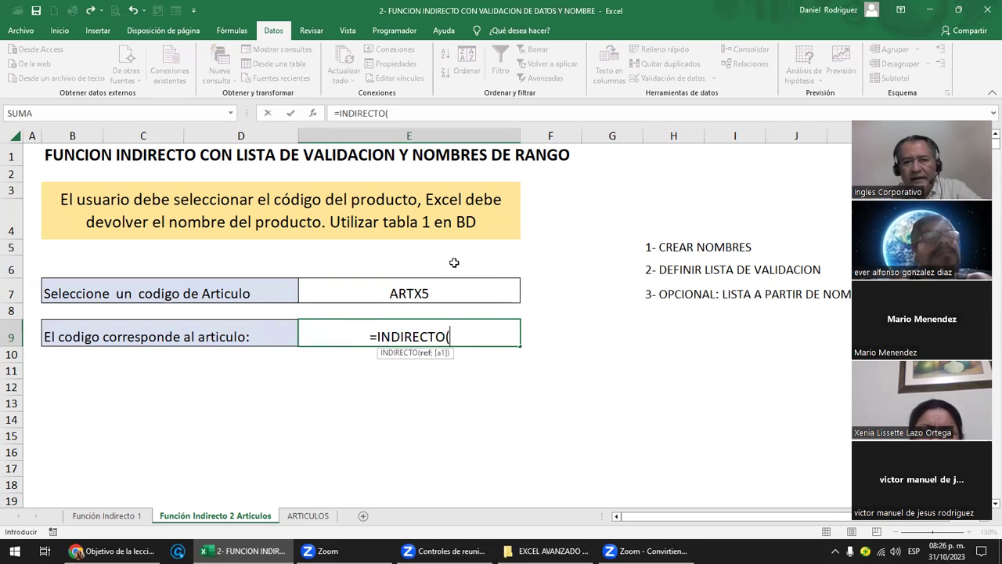
pyautogui.click(419, 293)
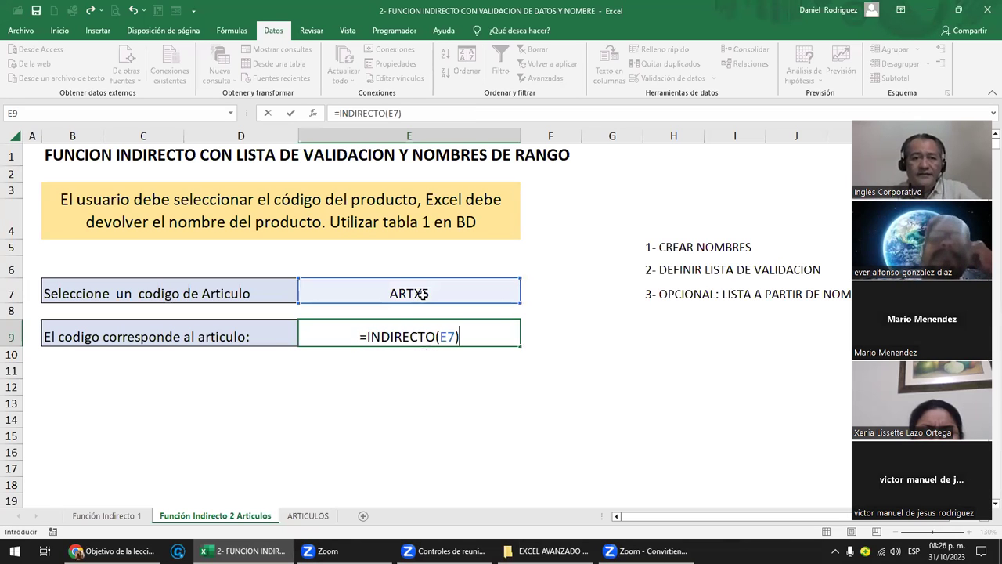
pyautogui.press('Return')
pyautogui.click(302, 293)
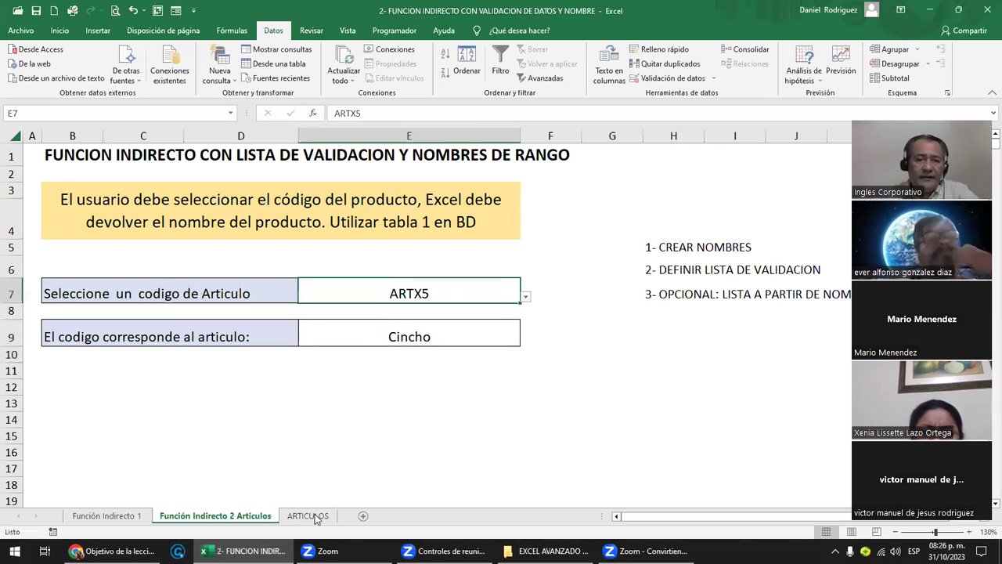
# - Confirm on ARTICULOS that ARTX5 is Cincho, then review E9's formula
pyautogui.click(309, 516)
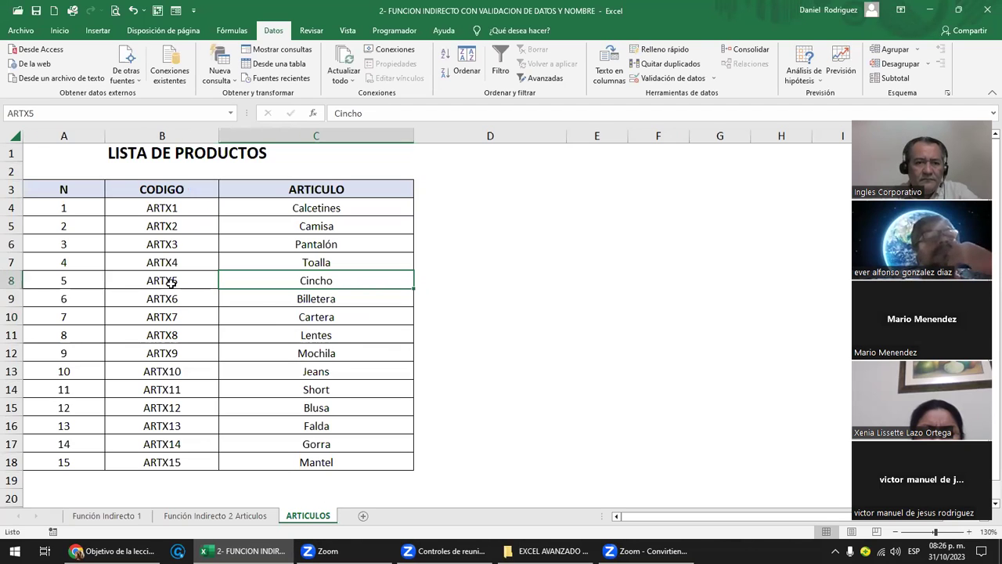
pyautogui.click(170, 282)
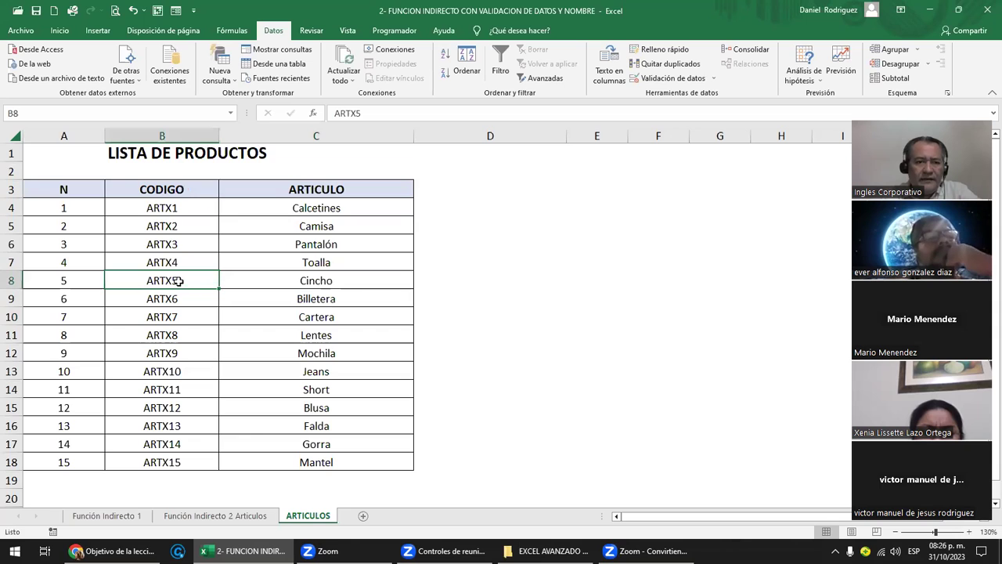
pyautogui.click(305, 278)
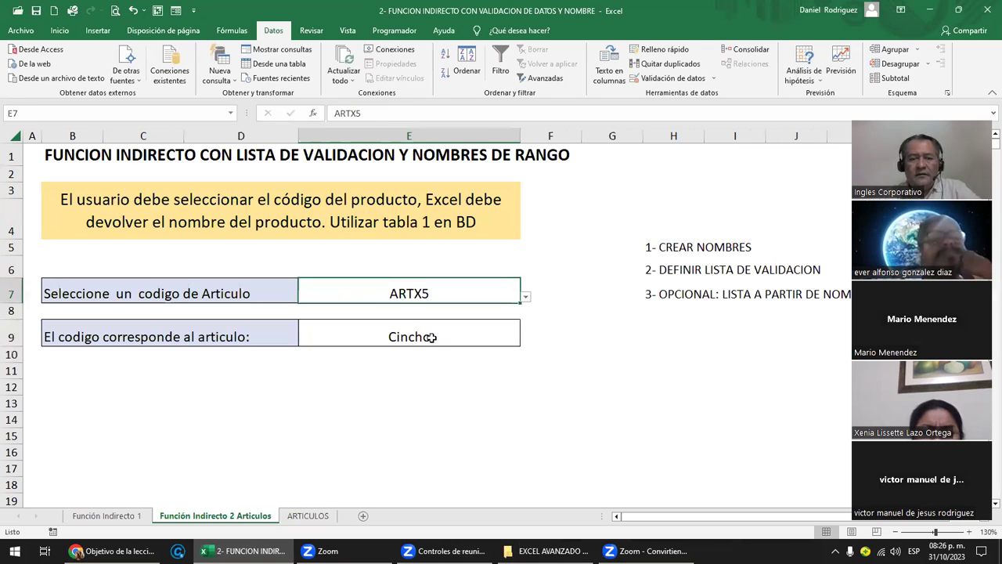
pyautogui.click(432, 337)
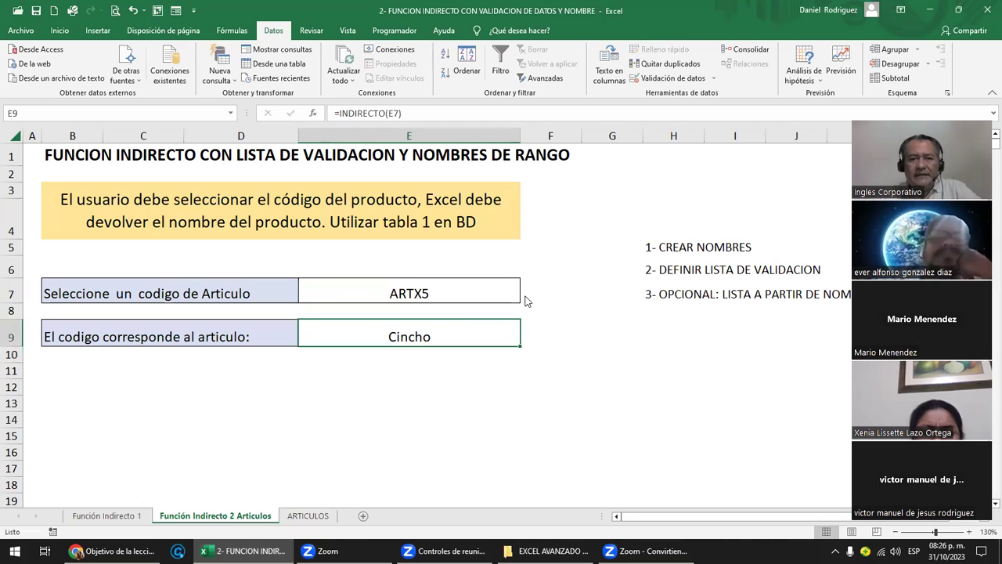
# - Switch E7 to ARTX11 and view E9's INDIRECTO reference without changing it
pyautogui.click(494, 291)
pyautogui.hotkey('alt', 'Down')
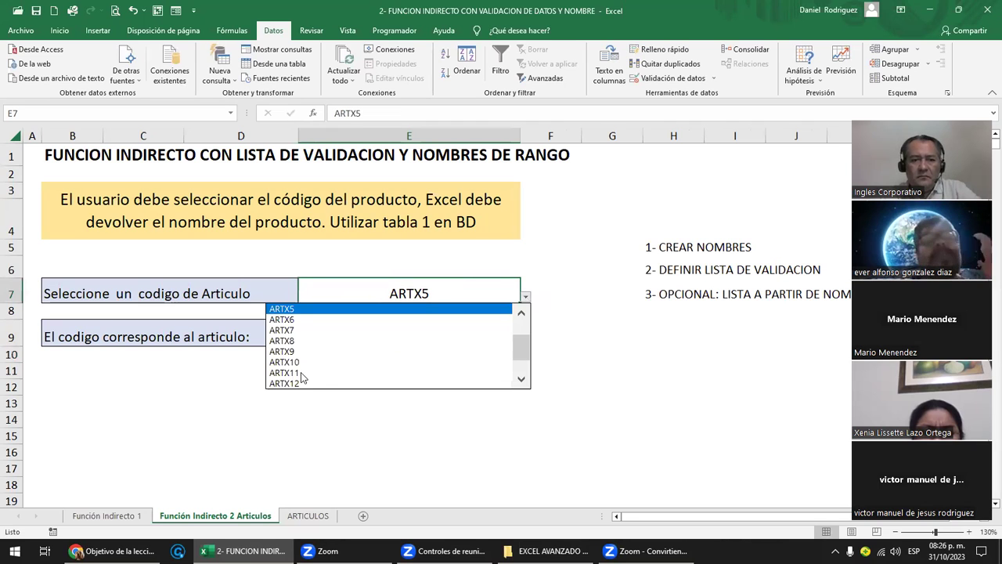
pyautogui.click(327, 372)
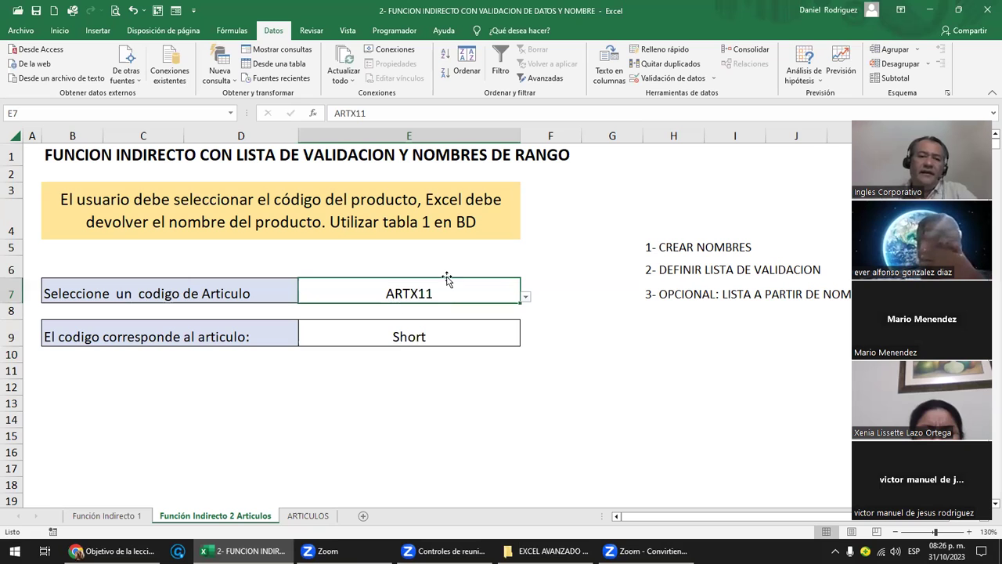
pyautogui.click(430, 336)
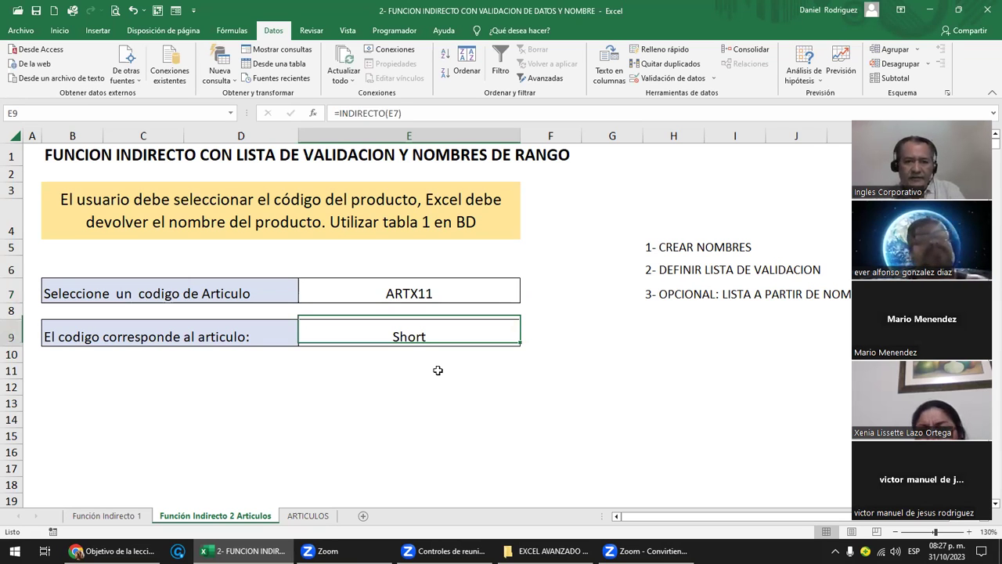
pyautogui.press('F2')
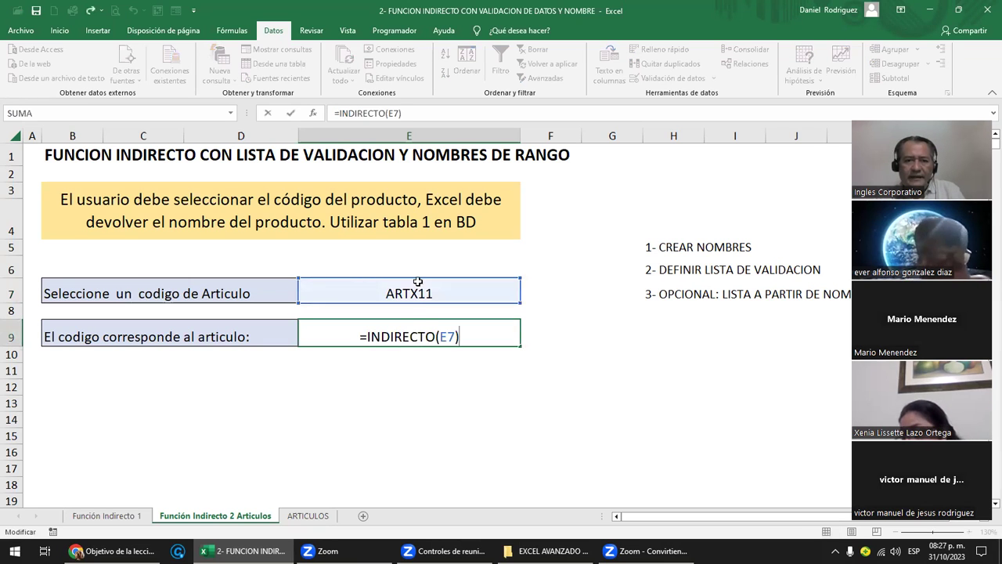
pyautogui.press('Escape')
# - Look up ARTX11 on ARTICULOS, then set E7 to ARTX14 and view ARTICULOS again
pyautogui.click(311, 516)
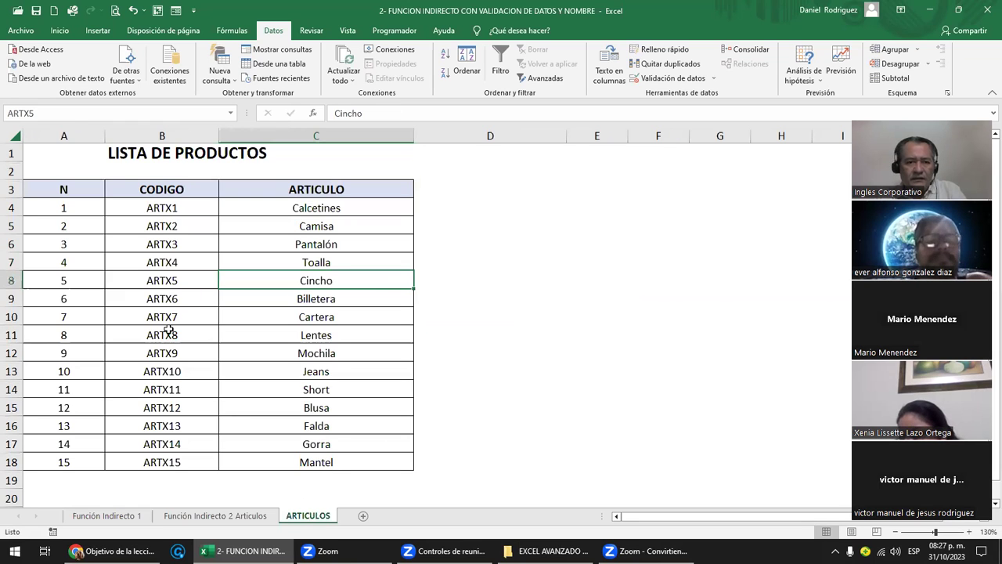
pyautogui.click(178, 384)
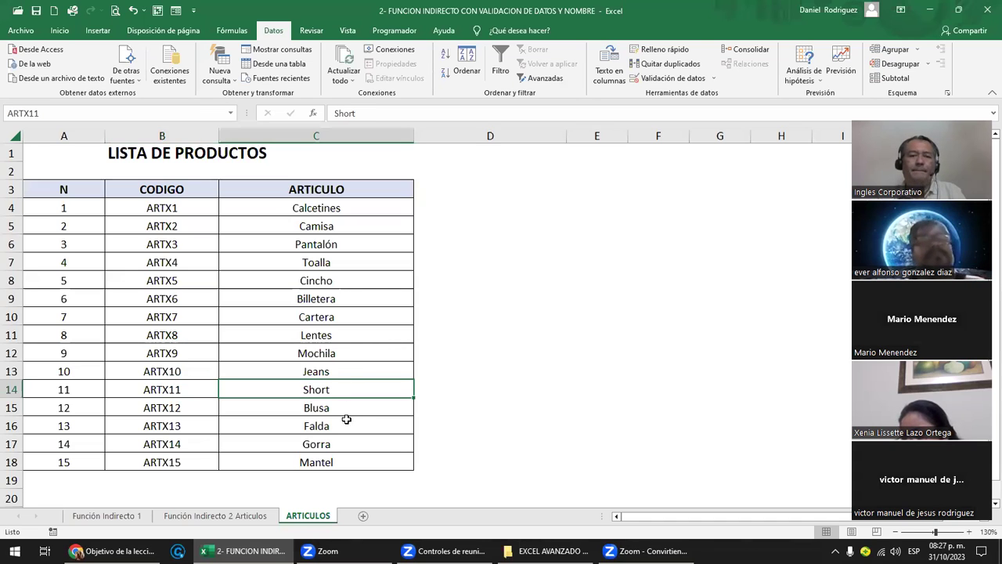
pyautogui.click(233, 516)
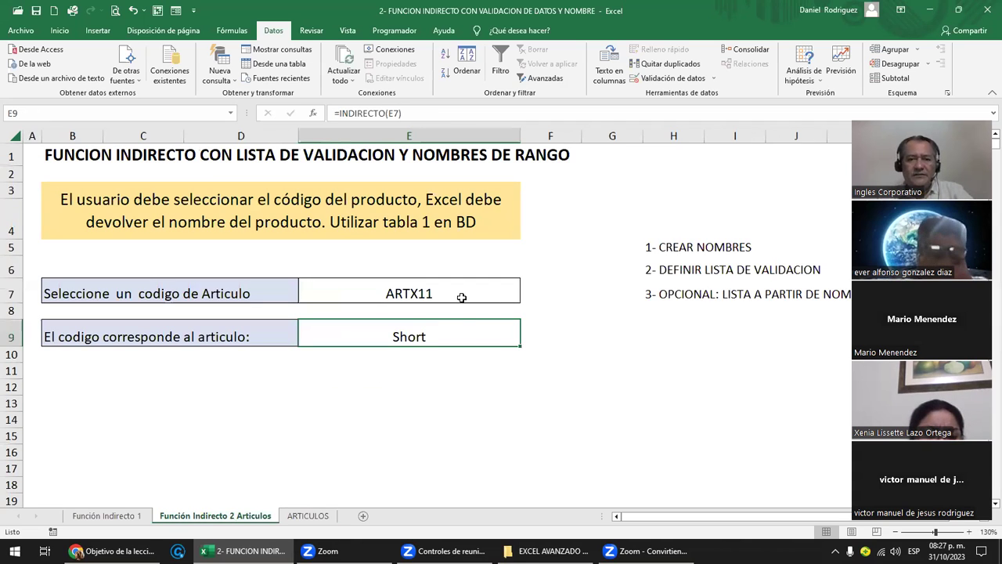
pyautogui.click(519, 298)
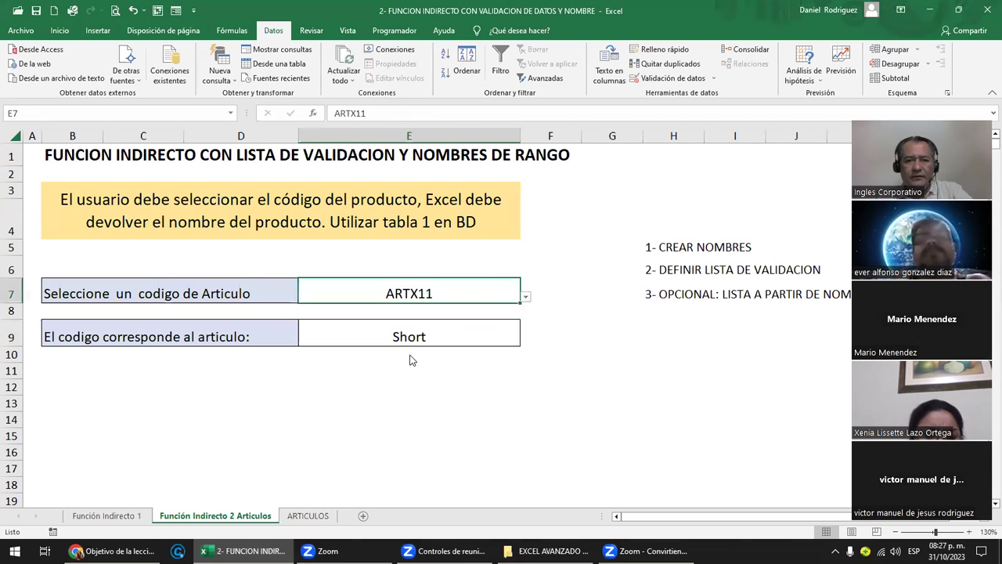
pyautogui.hotkey('alt', 'Down')
pyautogui.click(434, 373)
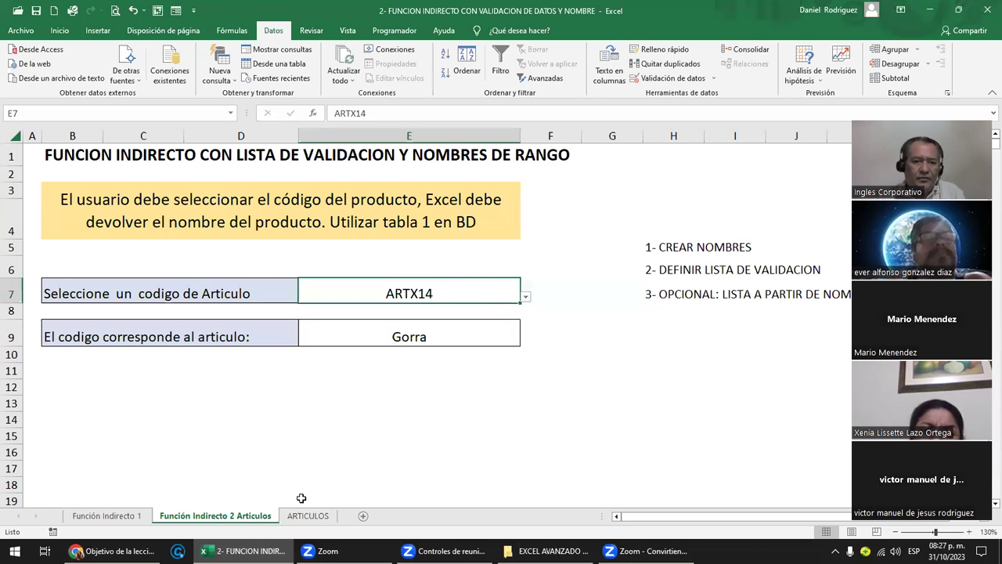
pyautogui.hotkey('ctrl', 'pagedown')
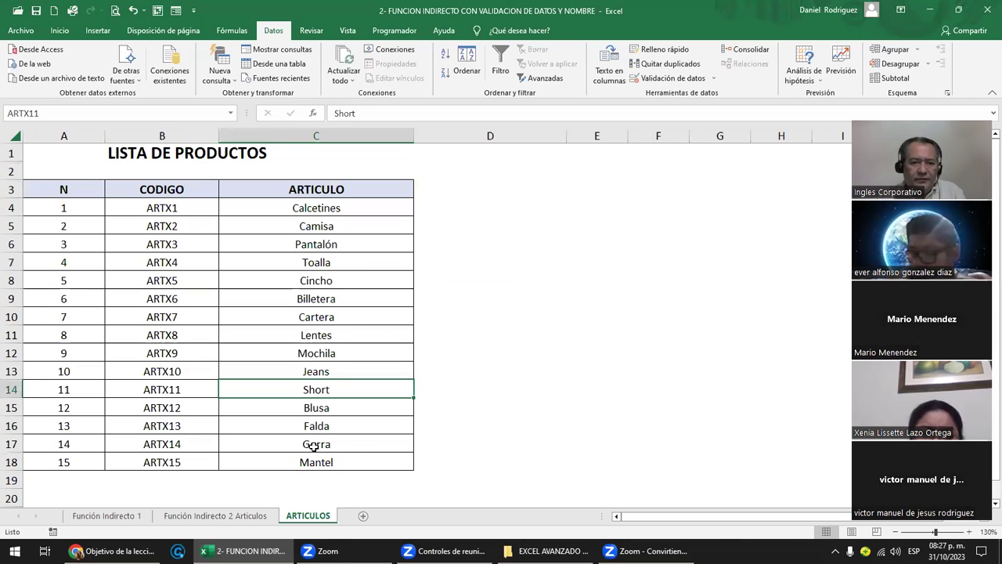
# - Overwrite ARTX14's article name in C17, changing Gorra to Chumpa
pyautogui.press('Down')
pyautogui.press('Down')
pyautogui.press('Down')
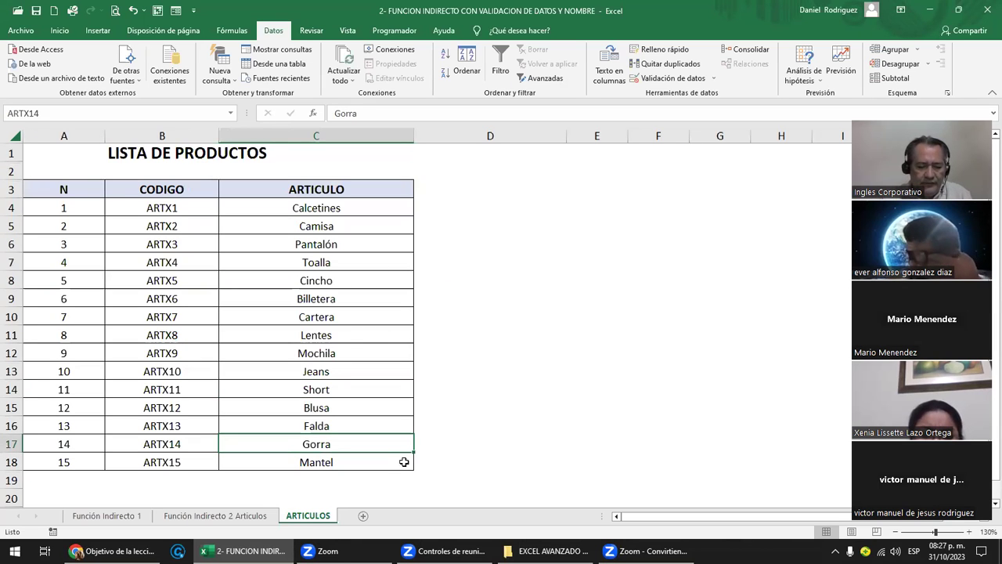
pyautogui.write('chu')
pyautogui.press('BackSpace')
pyautogui.press('BackSpace')
pyautogui.press('BackSpace')
pyautogui.write('Chumpa')
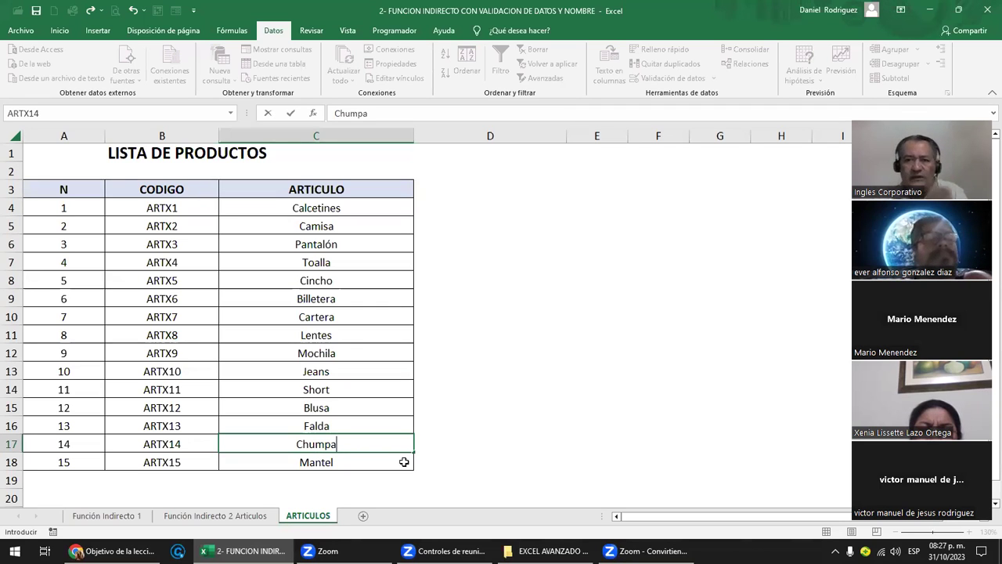
pyautogui.press('Return')
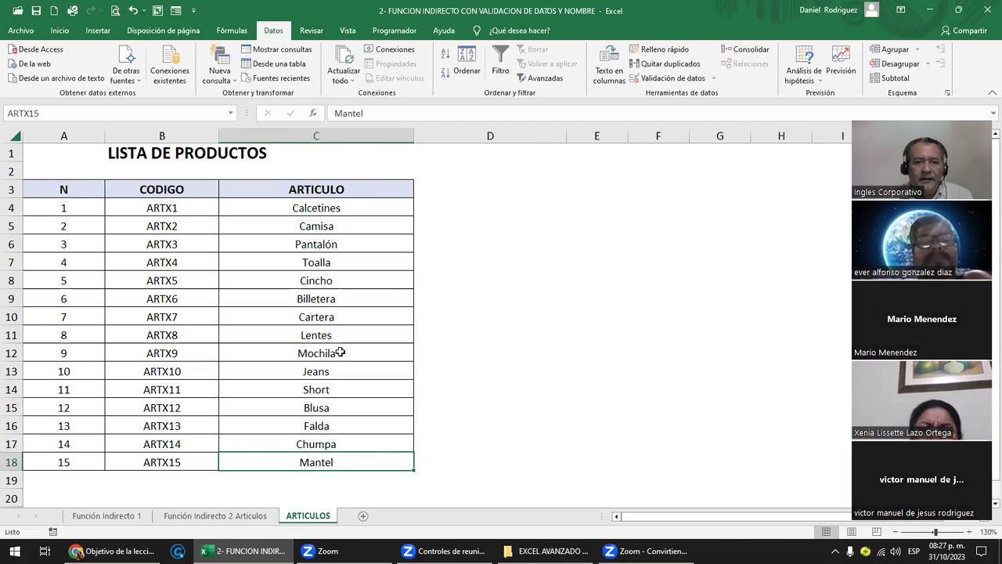
# - Confirm E9's INDIRECTO result now shows Chumpa, then go back to the ARTICULOS sheet
pyautogui.hotkey('ctrl', 'pageup')
pyautogui.click(401, 335)
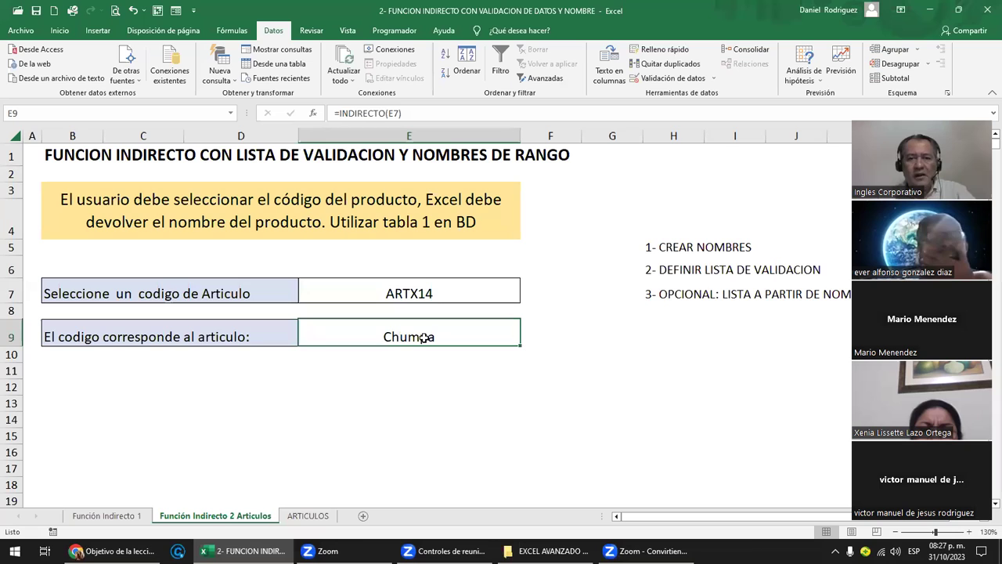
pyautogui.click(406, 300)
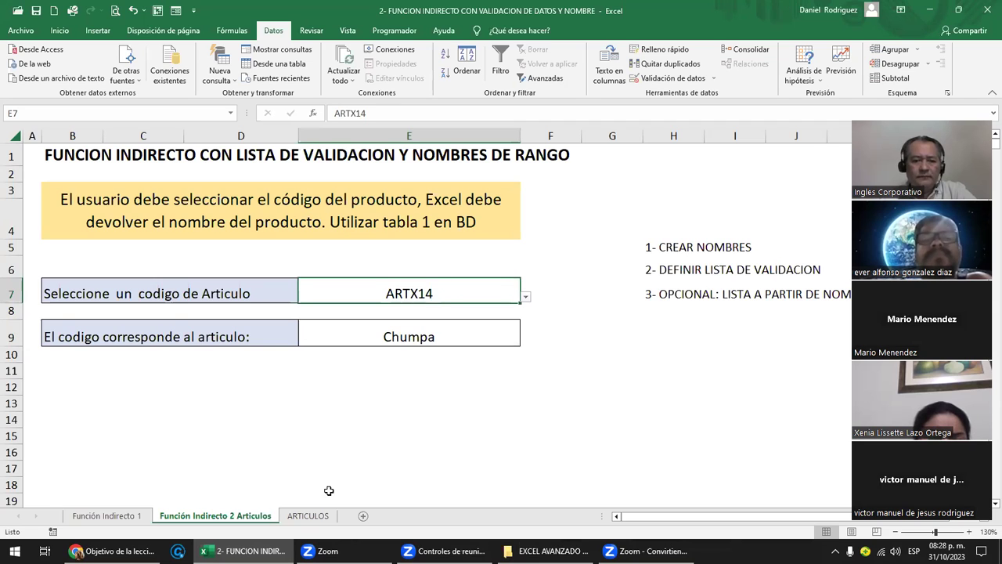
pyautogui.click(309, 516)
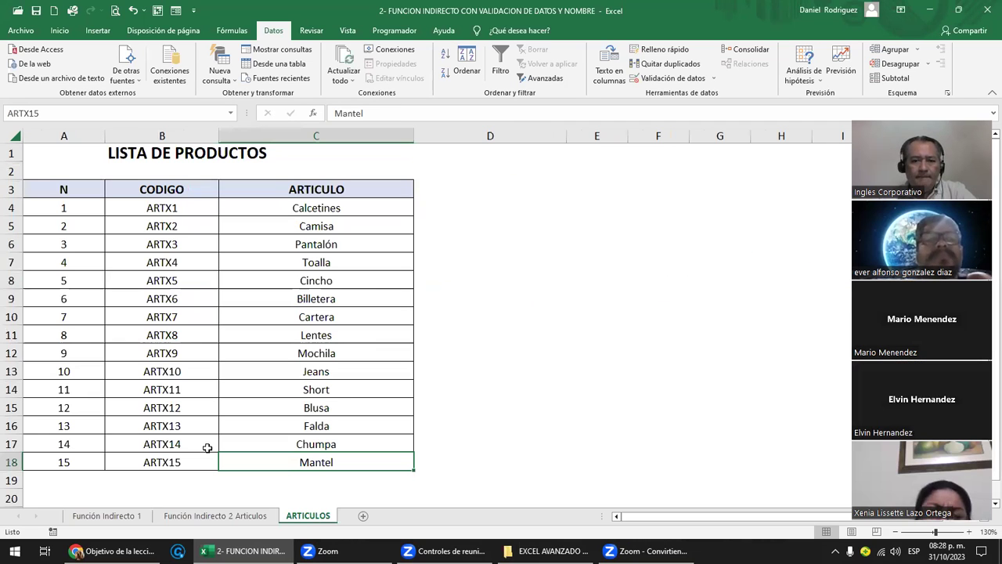
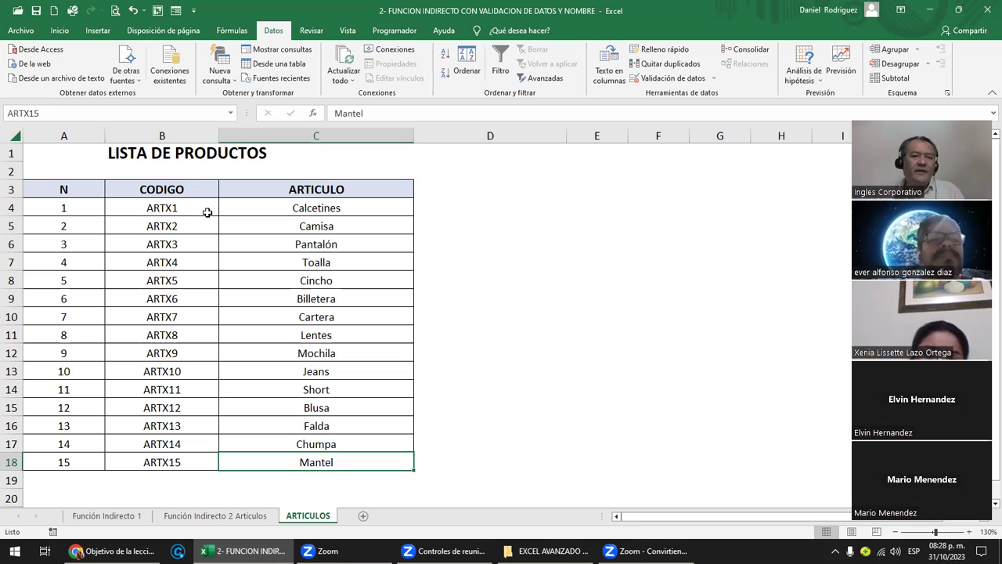
# - Select the CODIGO and ARTICULO columns and the product codes from ARTX1 down
pyautogui.moveTo(260, 137); pyautogui.dragTo(268, 135)
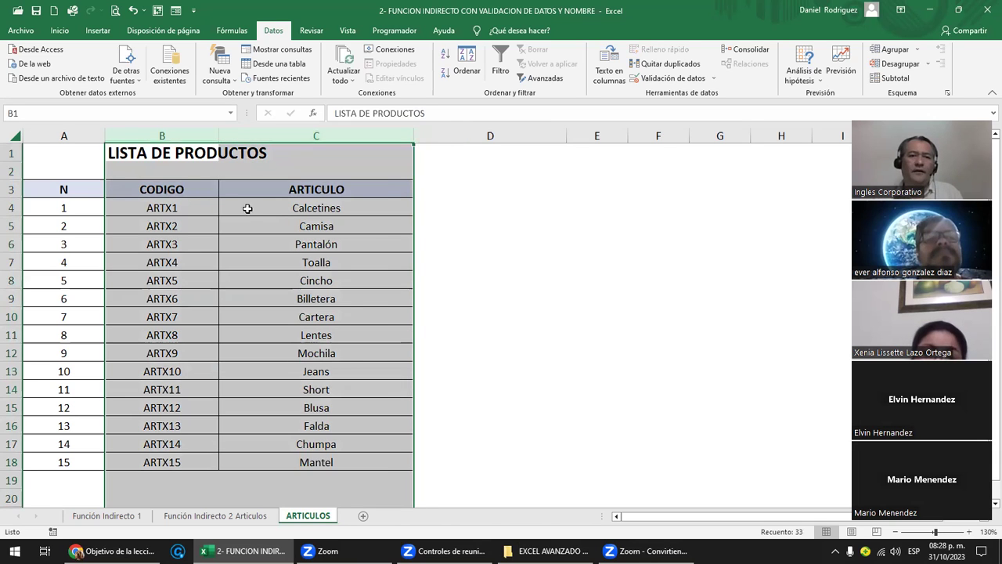
pyautogui.press('Down')
pyautogui.press('Down')
pyautogui.click(446, 191)
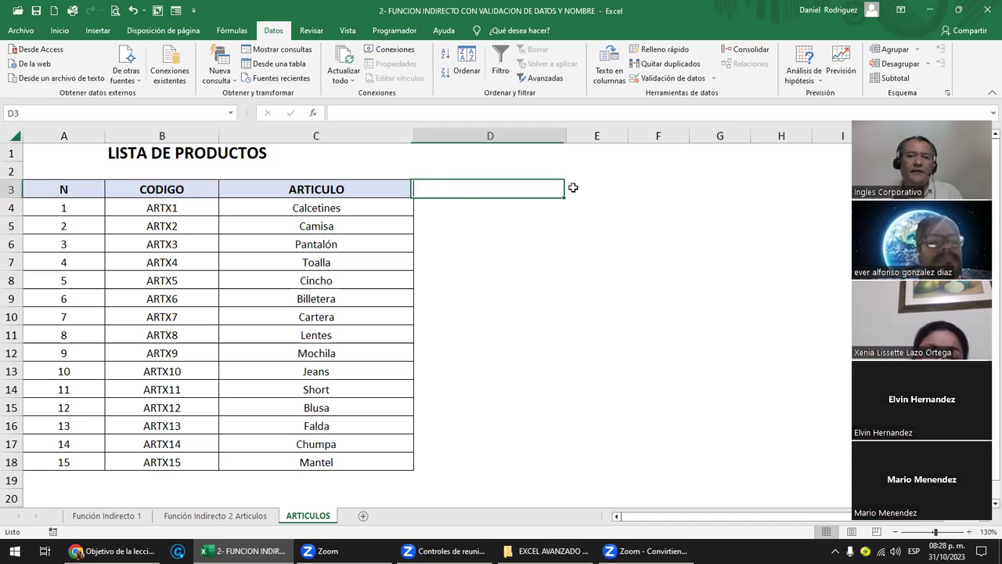
pyautogui.click(586, 193)
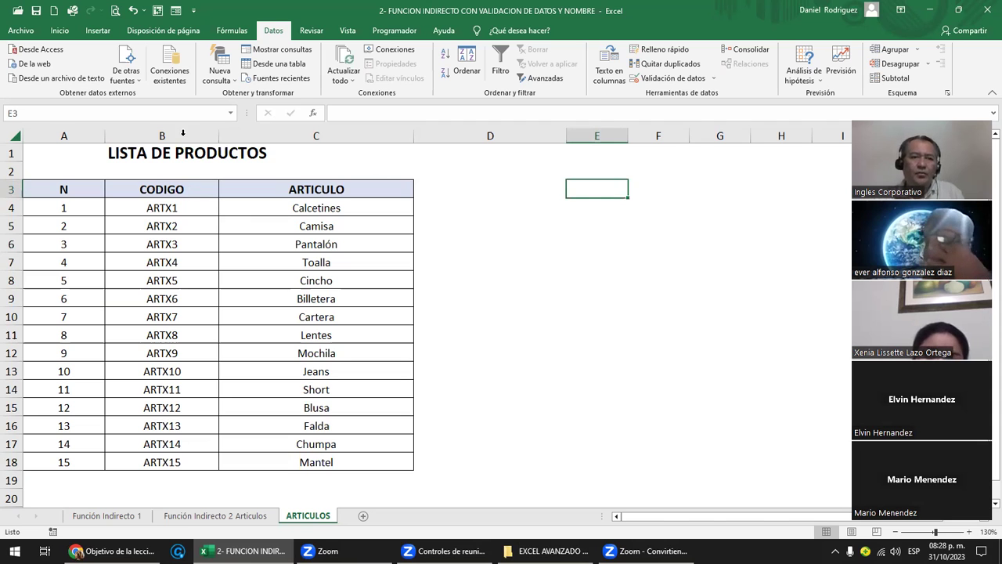
pyautogui.click(162, 135)
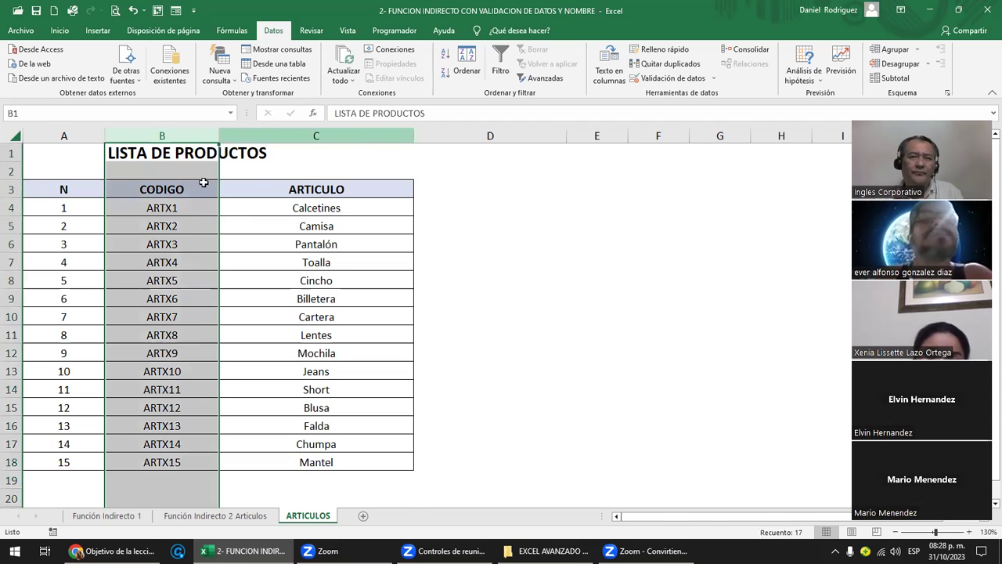
pyautogui.click(360, 136)
pyautogui.click(190, 188)
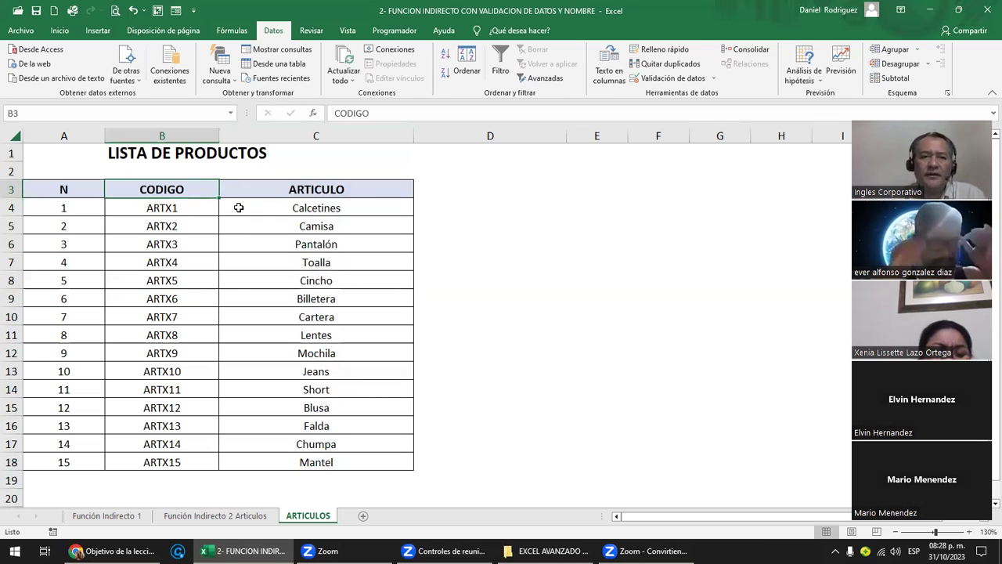
pyautogui.click(200, 207)
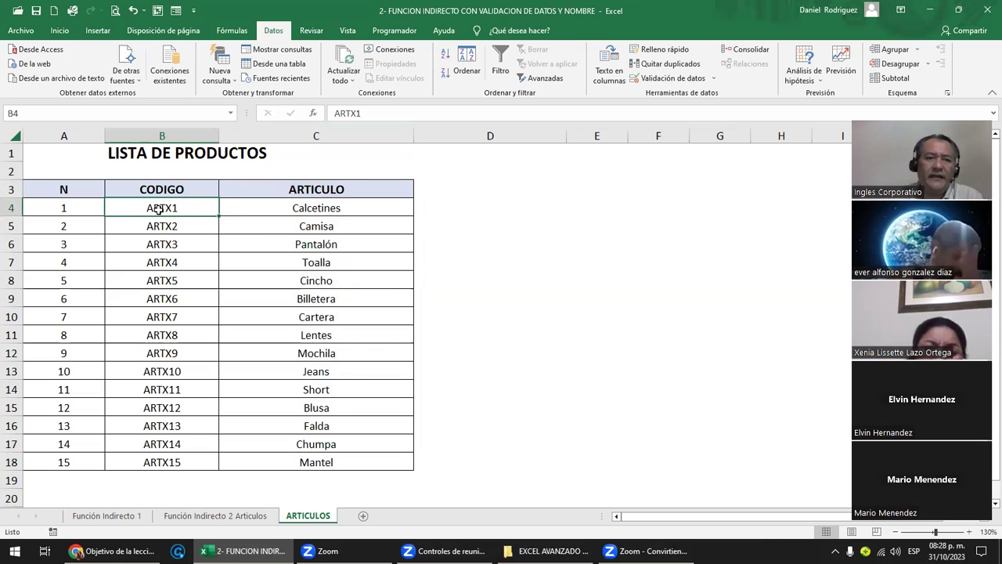
pyautogui.moveTo(159, 208); pyautogui.dragTo(179, 462)
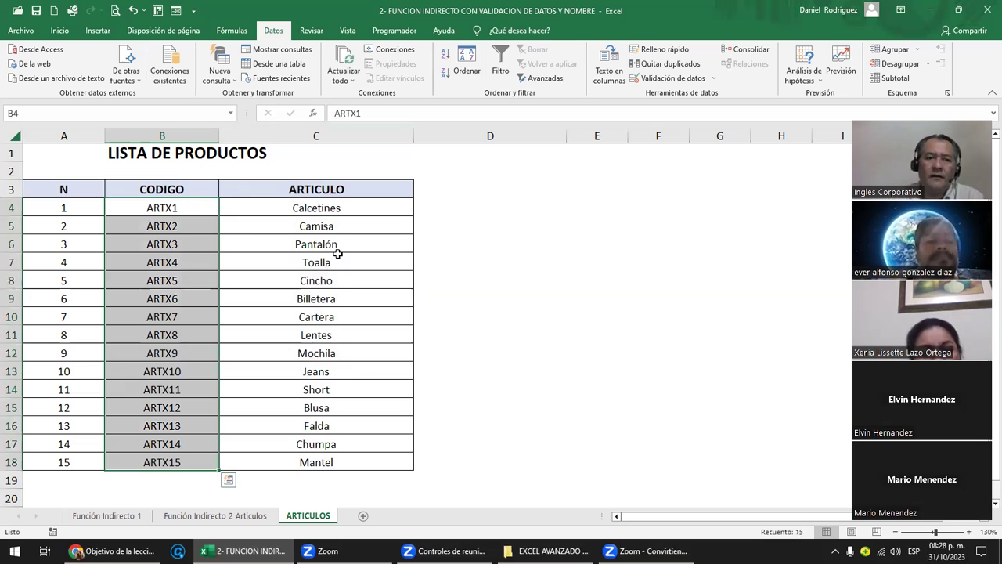
pyautogui.click(184, 208)
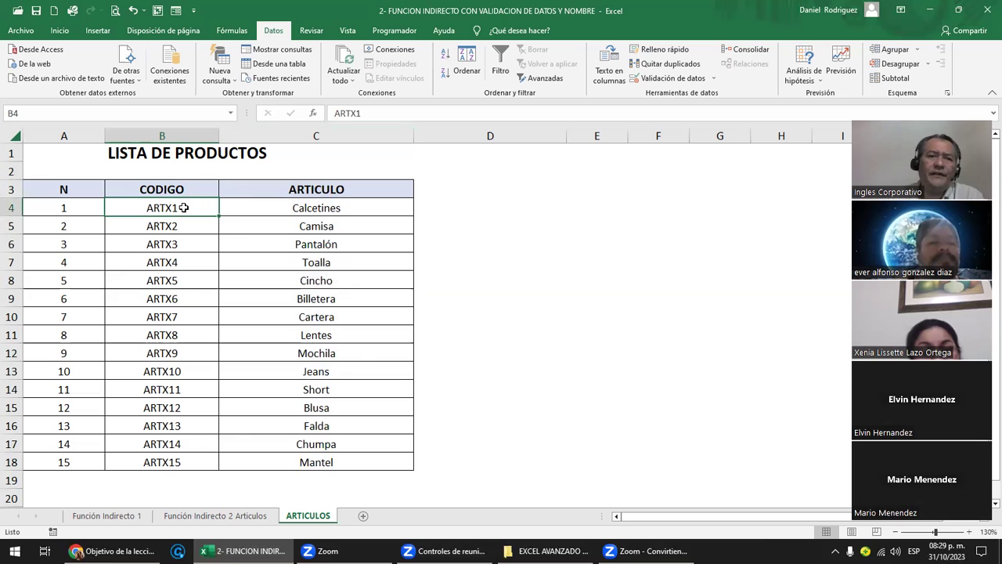
pyautogui.click(172, 135)
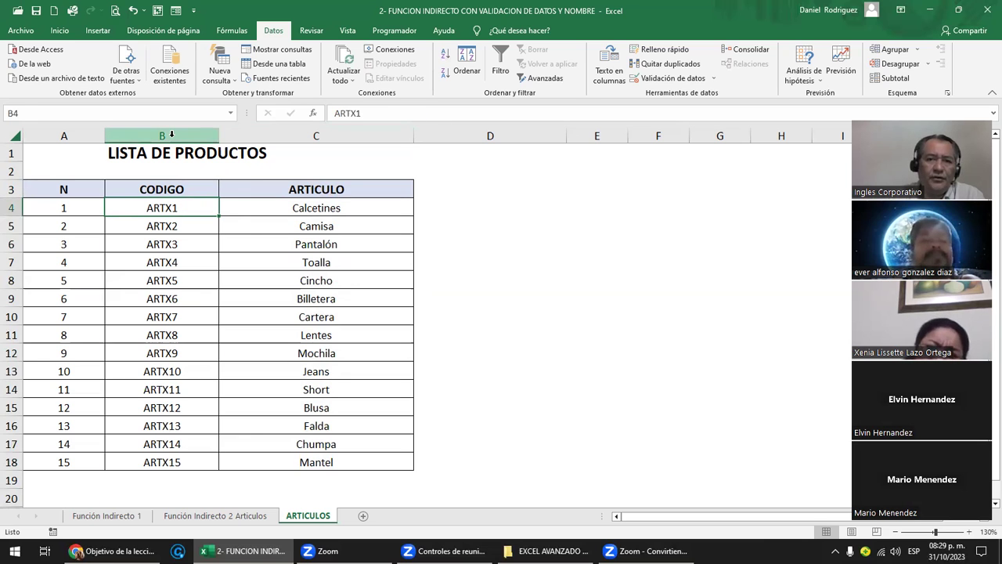
pyautogui.click(316, 135)
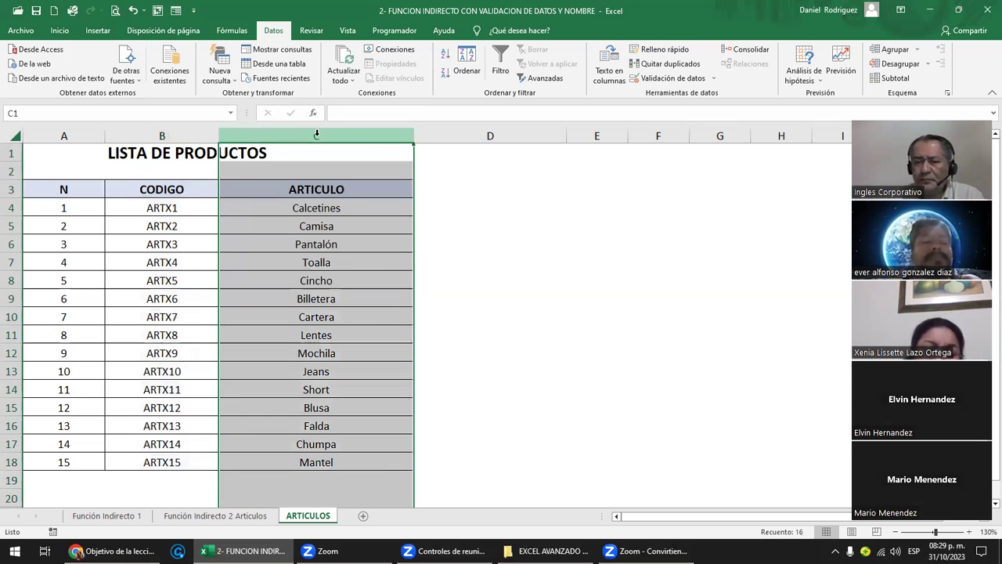
pyautogui.click(180, 205)
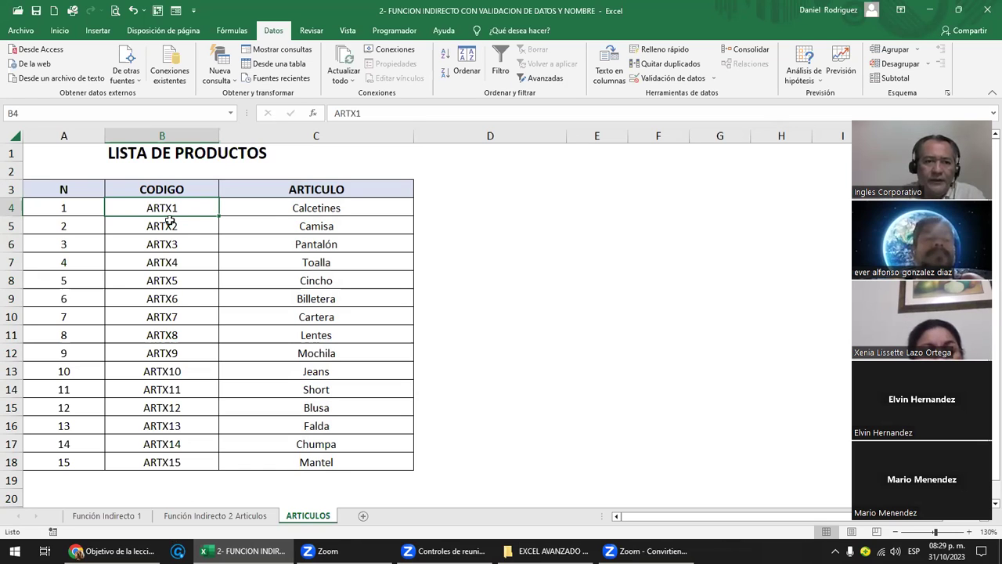
# - Check the range name for Calcetines against code ARTX1 in B4, then close the workbook
pyautogui.click(313, 206)
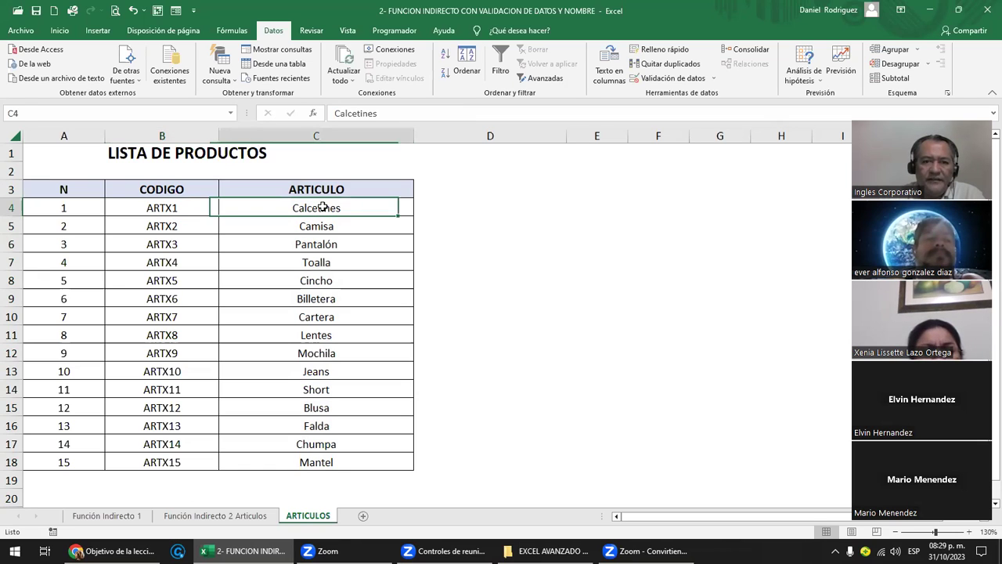
pyautogui.click(188, 206)
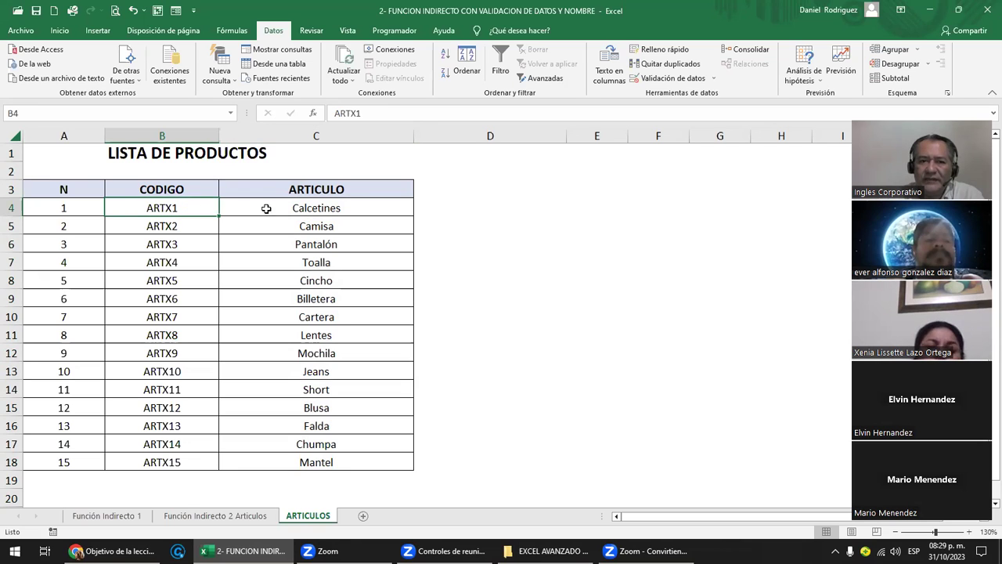
pyautogui.click(302, 215)
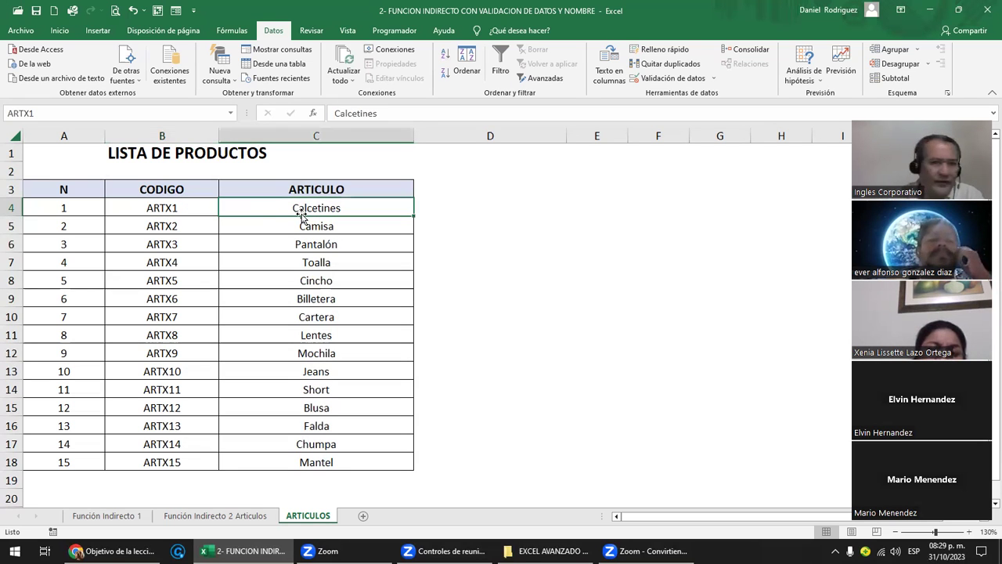
pyautogui.click(179, 206)
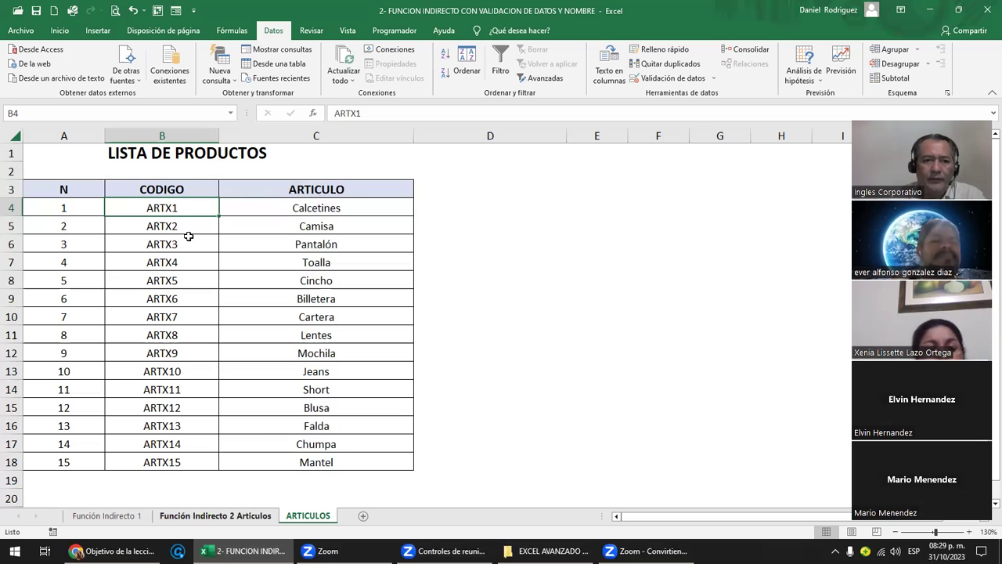
pyautogui.click(162, 131)
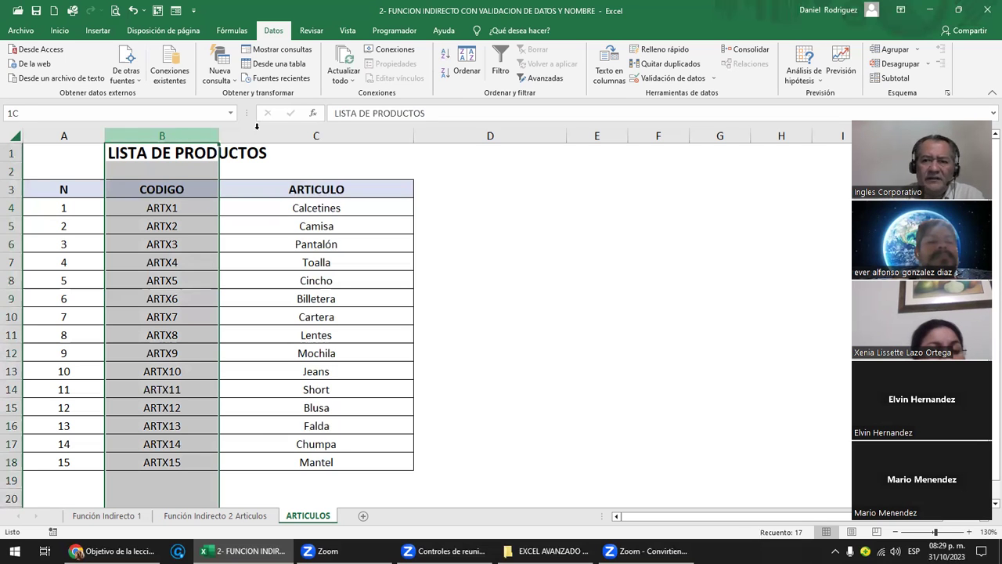
pyautogui.moveTo(257, 127); pyautogui.dragTo(257, 127)
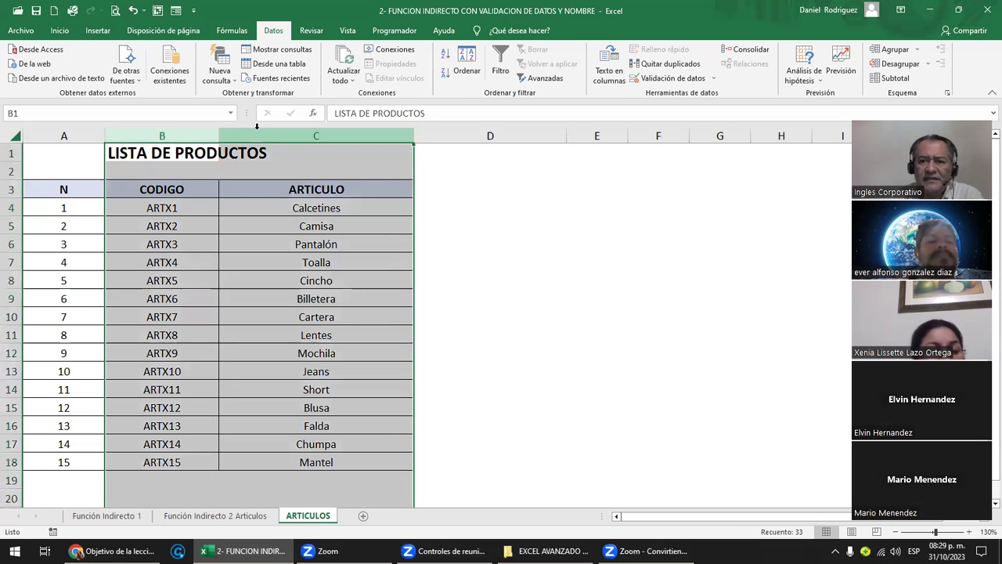
pyautogui.click(187, 213)
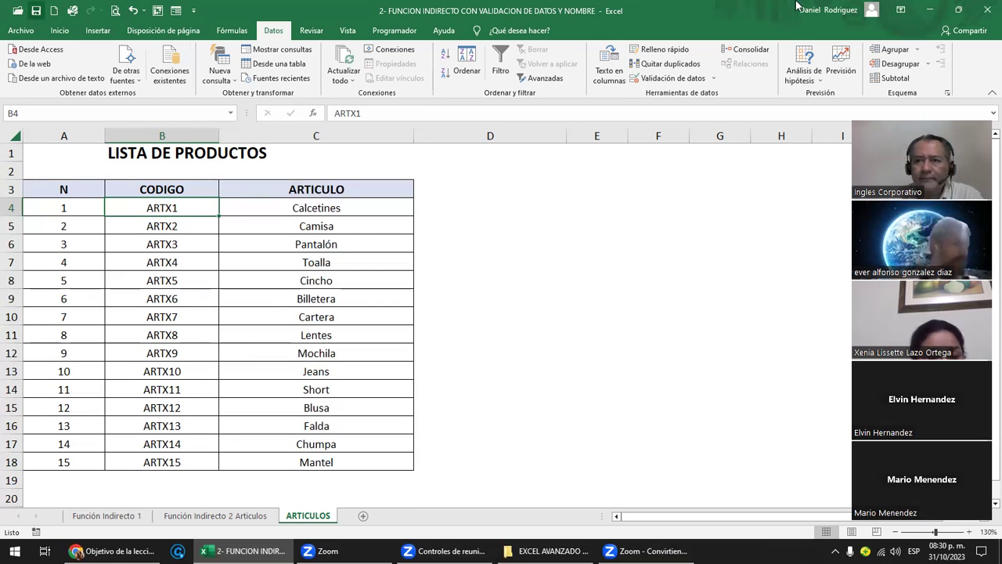
pyautogui.click(985, 11)
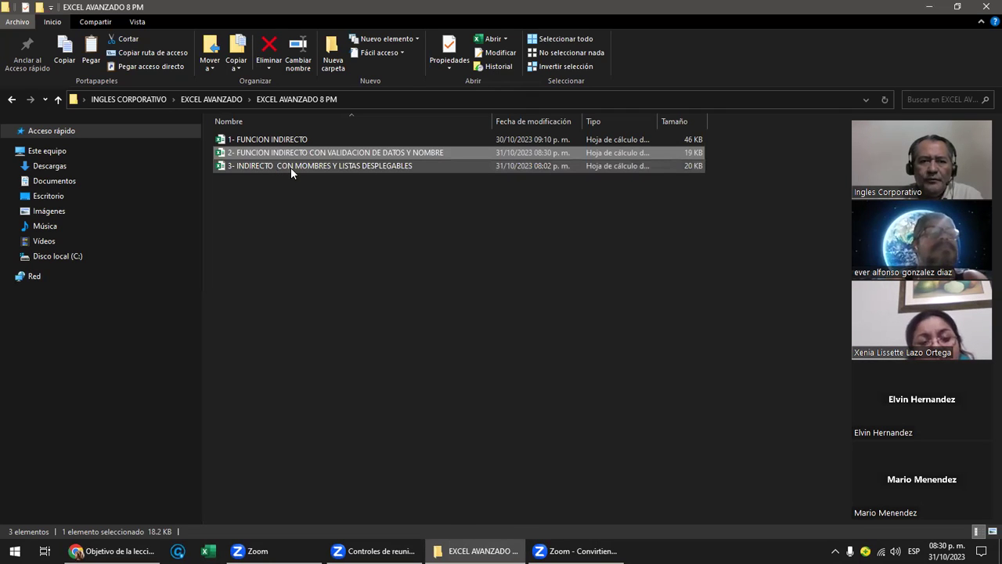
# - Open 3- INDIRECTO CON MOMBRES Y LISTAS DESPLEGABLES and enable editing in Protected View
pyautogui.doubleClick(294, 168)
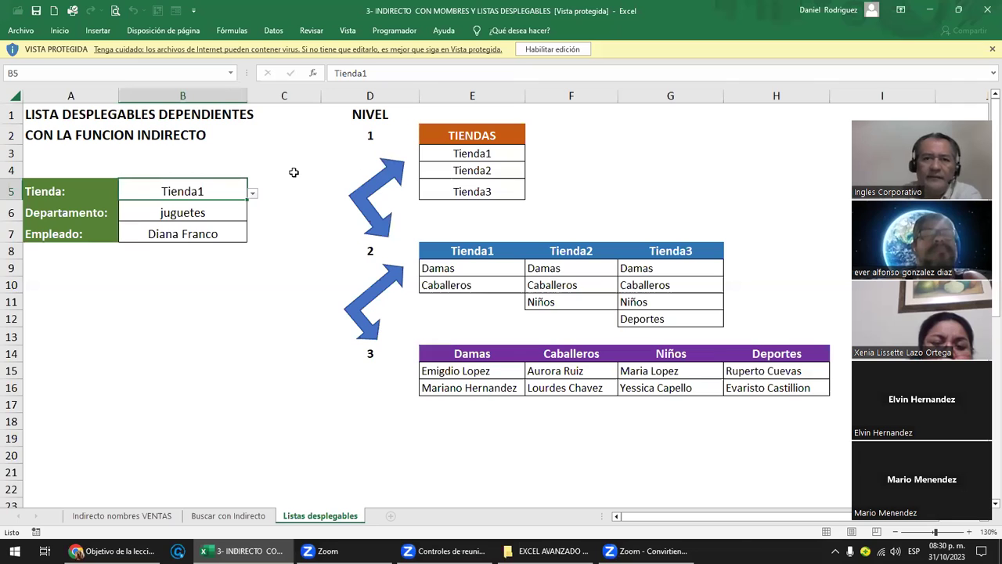
pyautogui.click(543, 51)
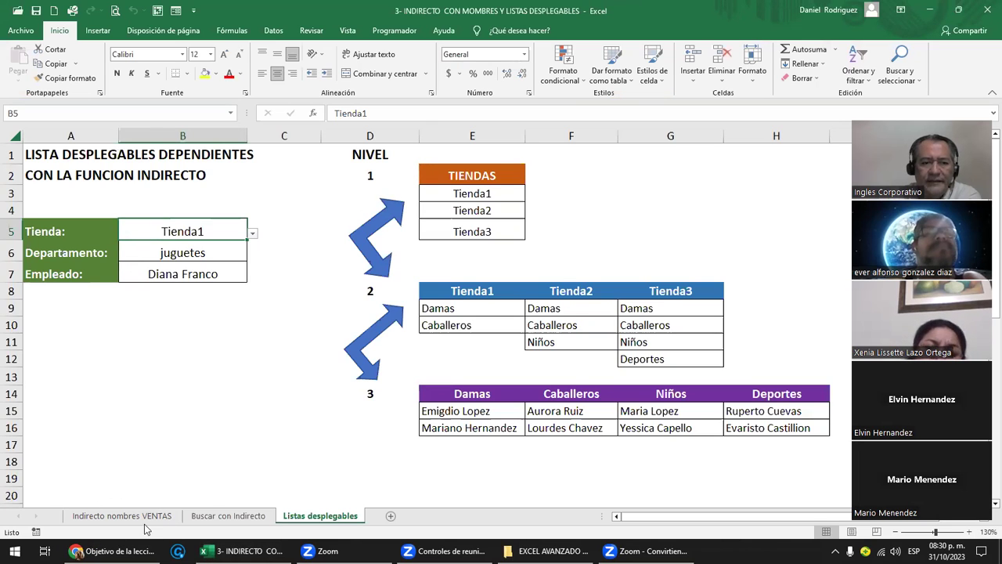
# - On the Indirecto nombres VENTAS sheet, copy Febrero's formatting onto Enero so it turns black
pyautogui.click(126, 516)
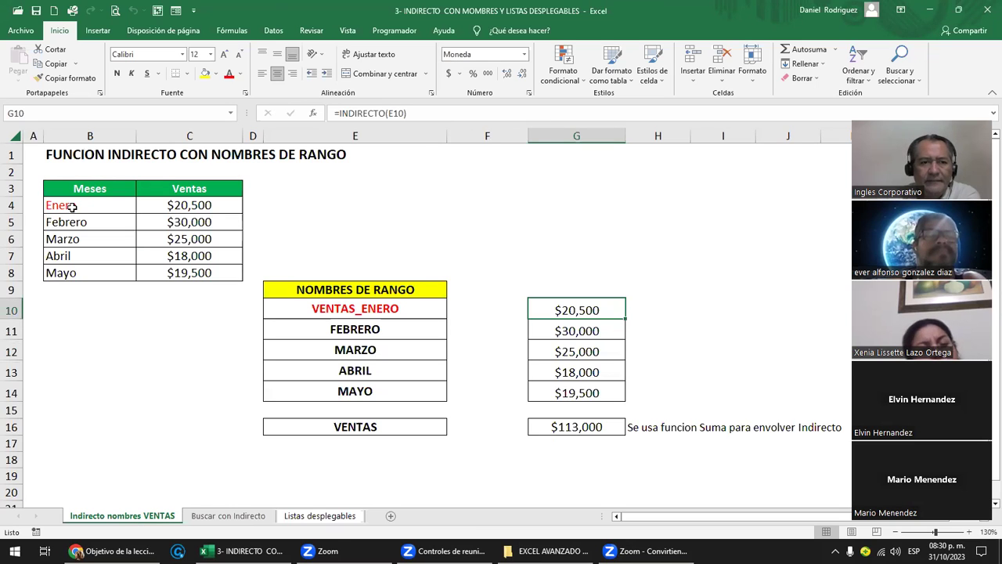
pyautogui.click(72, 207)
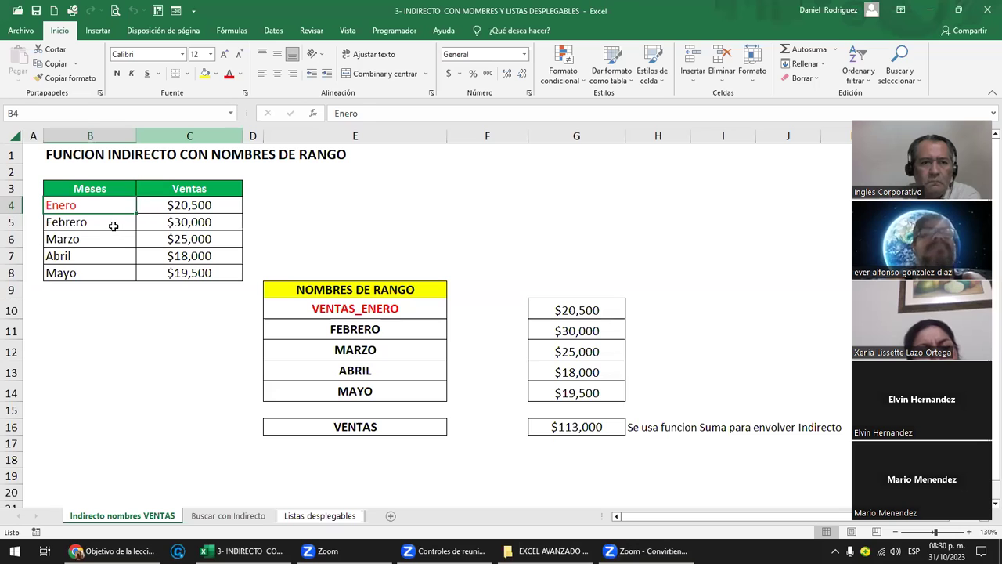
pyautogui.click(112, 226)
pyautogui.click(64, 79)
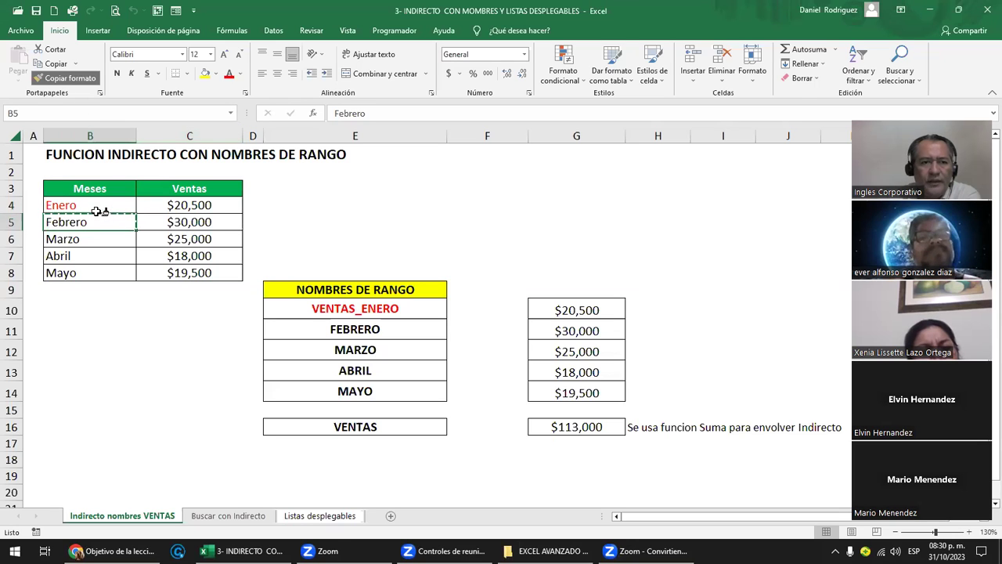
pyautogui.click(94, 205)
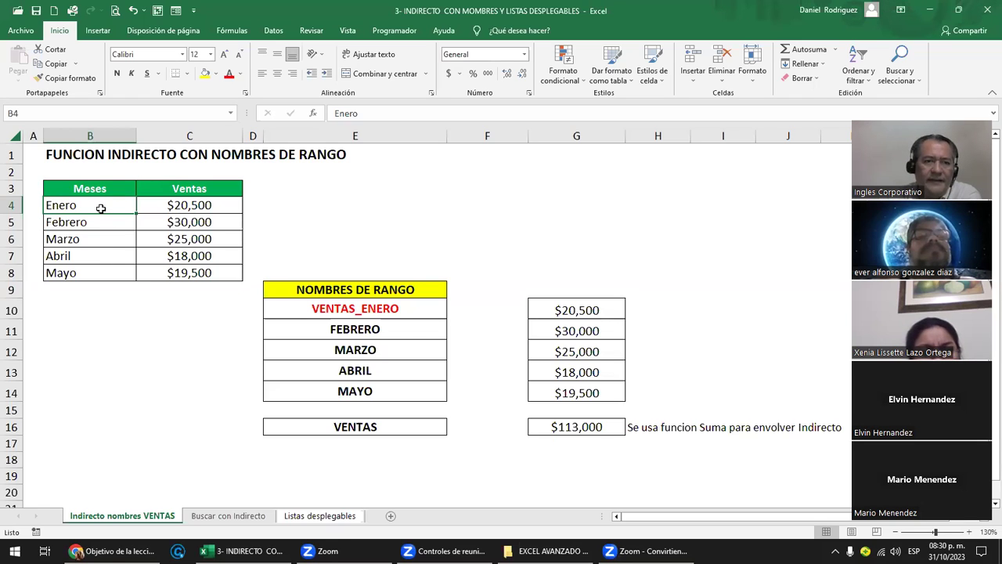
# - Step through the monthly sales values and select the Ventas column to see its total
pyautogui.click(193, 201)
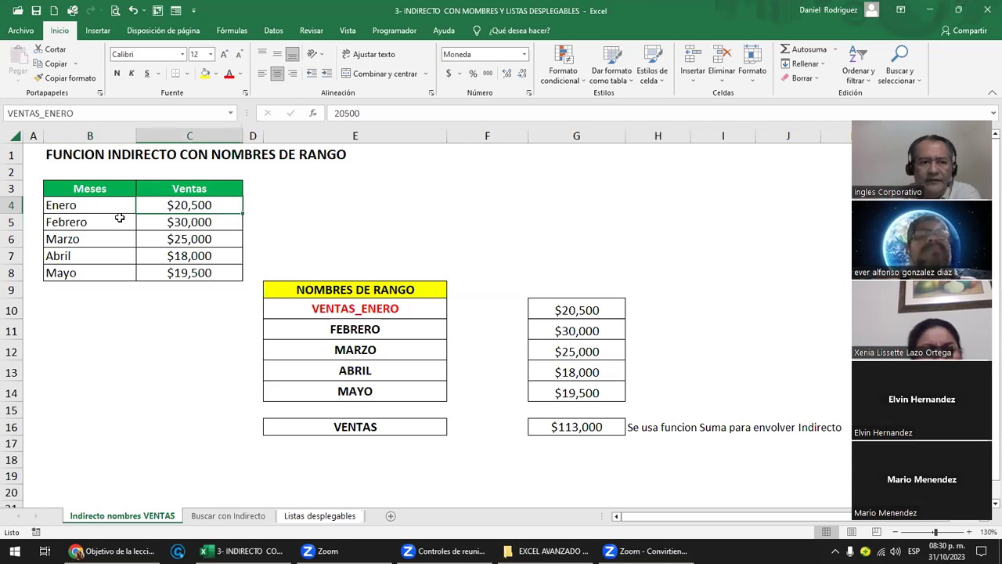
pyautogui.press('Down')
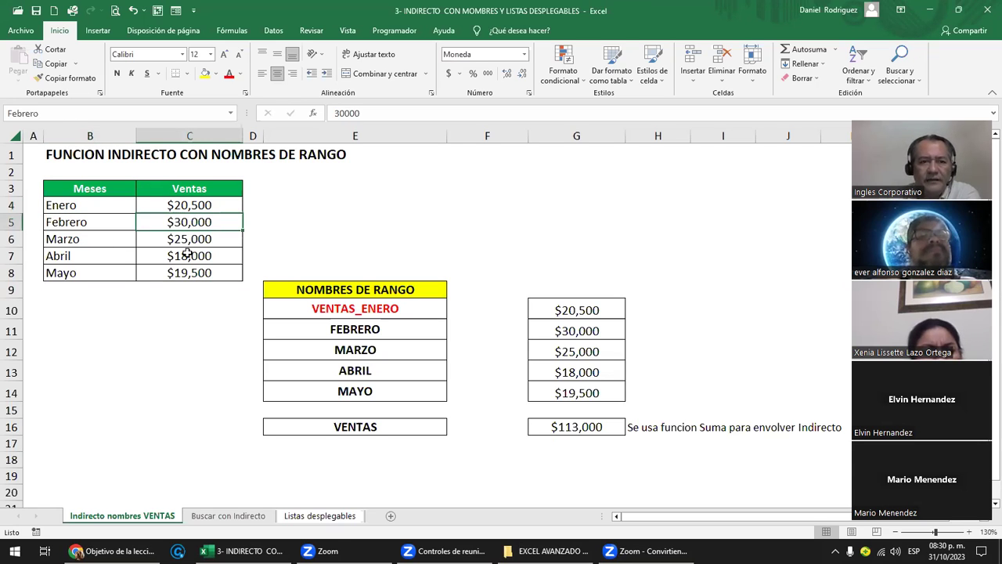
pyautogui.press('Down')
pyautogui.press('Left')
pyautogui.press('Right')
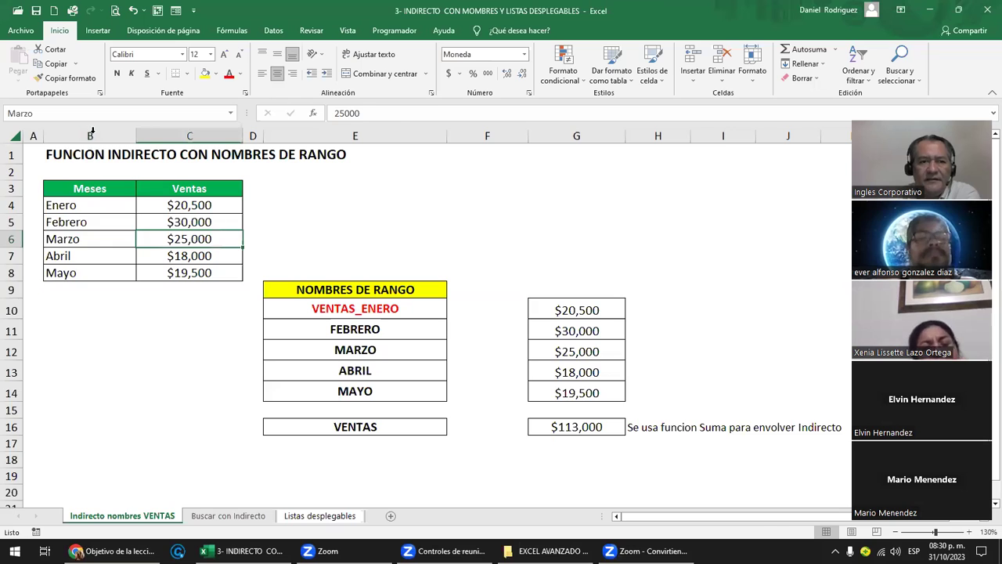
pyautogui.click(92, 130)
pyautogui.press('Right')
pyautogui.hotkey('ctrl', 'space')
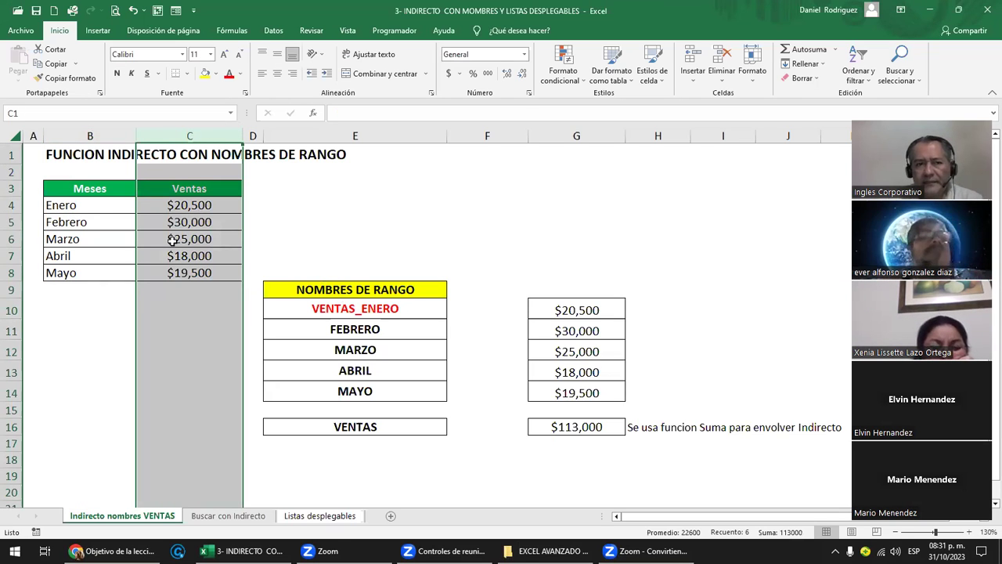
# - Confirm January's sales cell C4 is named VENTAS_ENERO, matching the name in E10
pyautogui.click(76, 190)
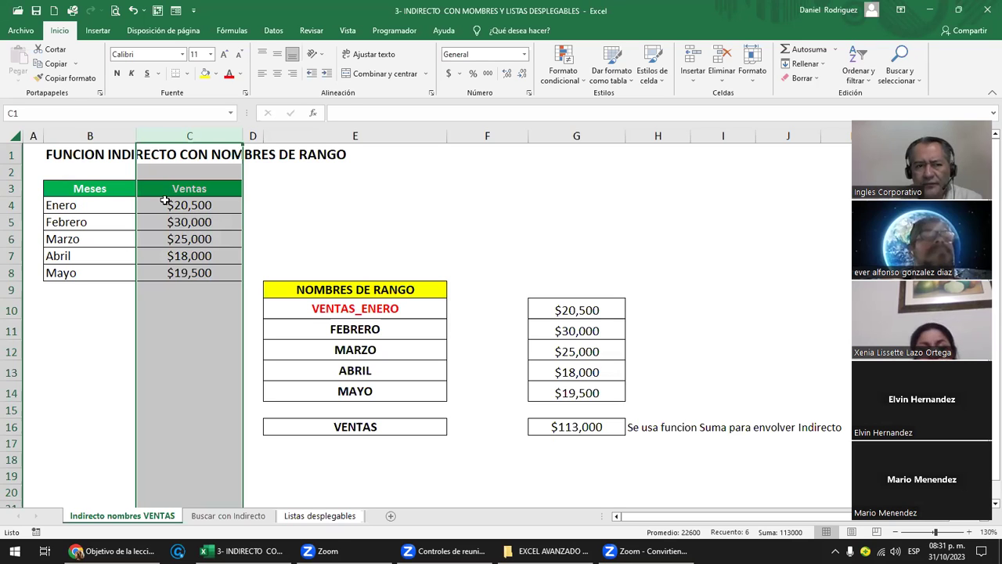
pyautogui.click(369, 312)
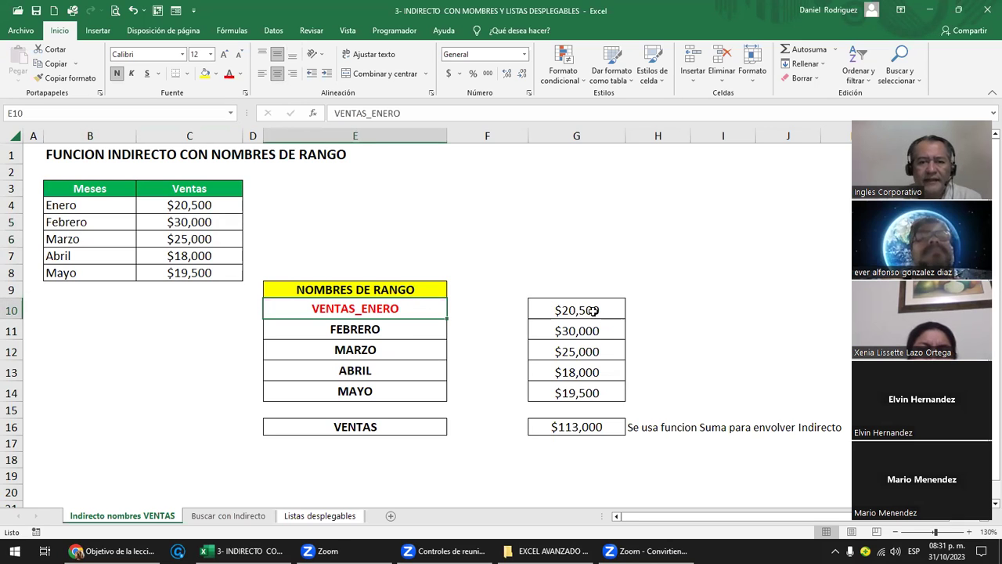
pyautogui.click(213, 208)
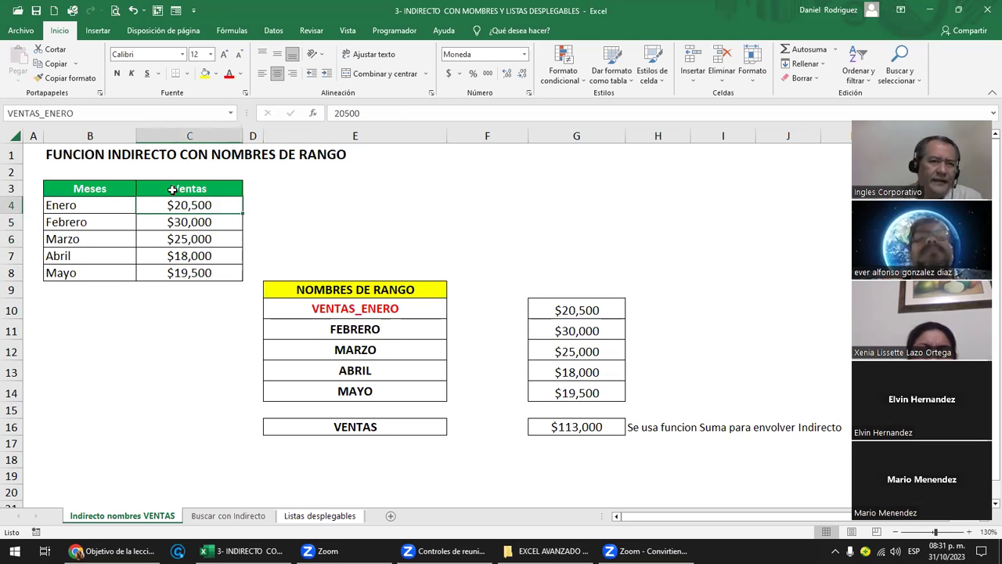
pyautogui.click(189, 136)
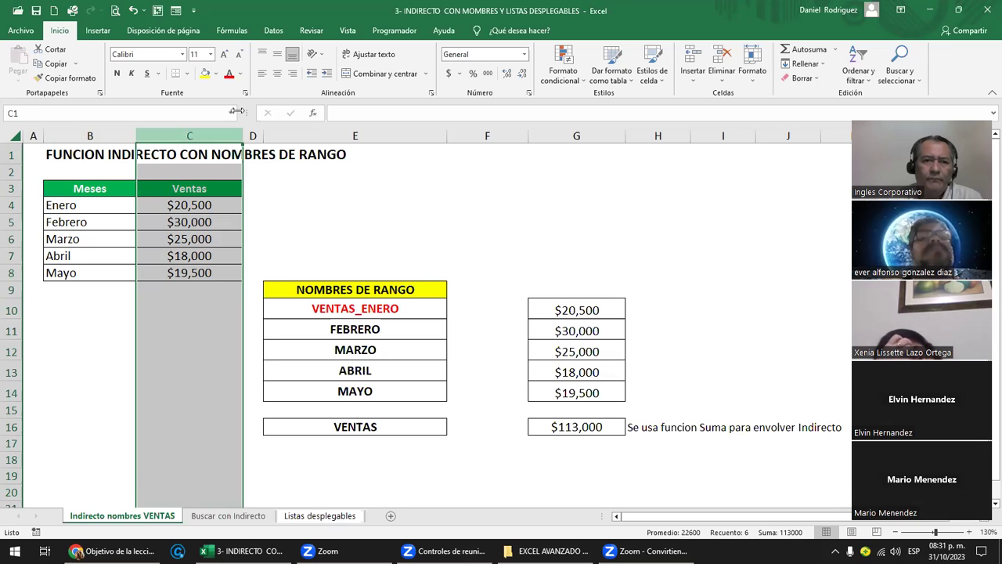
pyautogui.click(218, 74)
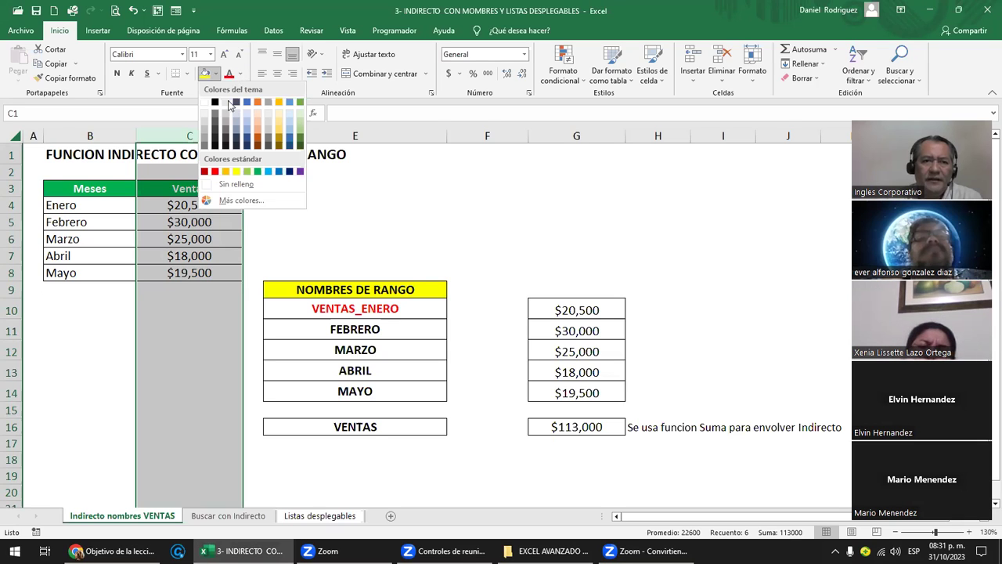
pyautogui.click(240, 74)
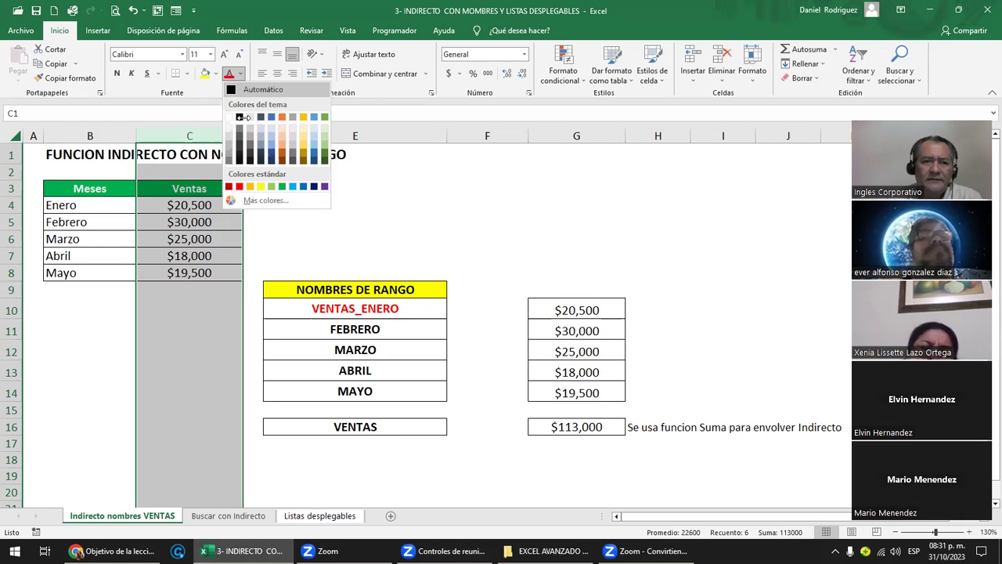
pyautogui.click(242, 116)
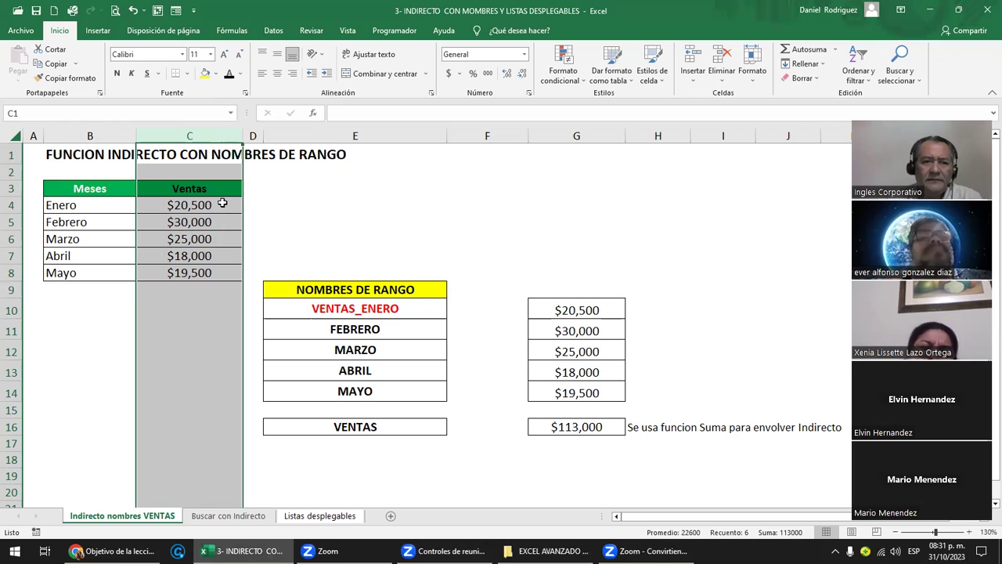
pyautogui.click(240, 74)
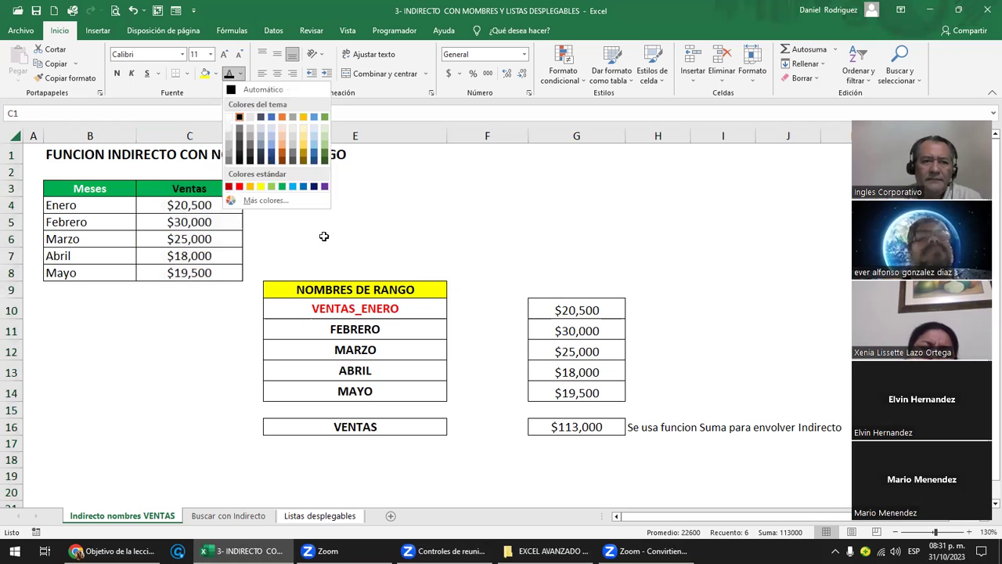
pyautogui.click(249, 116)
pyautogui.press('Right')
pyautogui.press('Right')
pyautogui.press('Down')
pyautogui.press('Down')
pyautogui.press('Down')
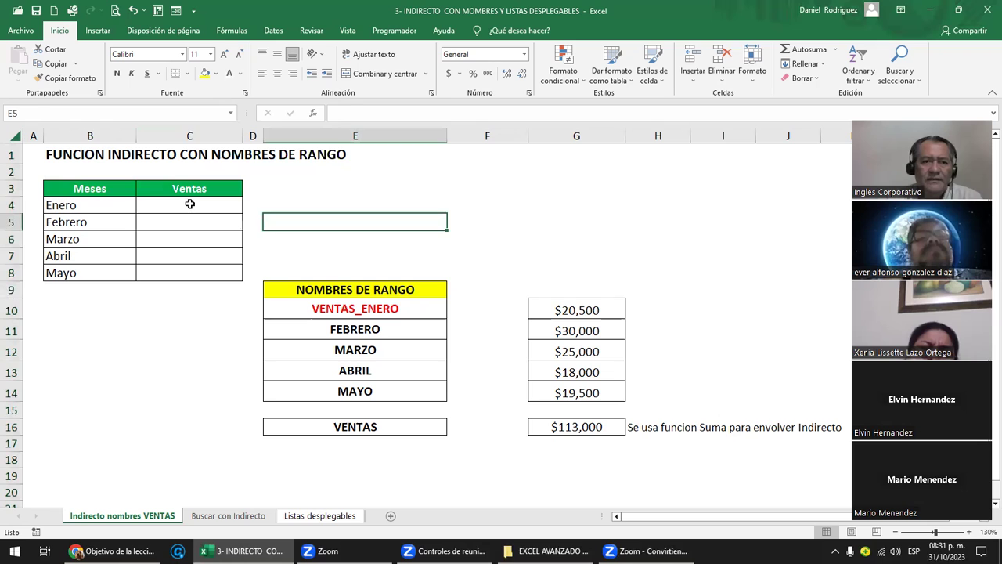
pyautogui.click(190, 203)
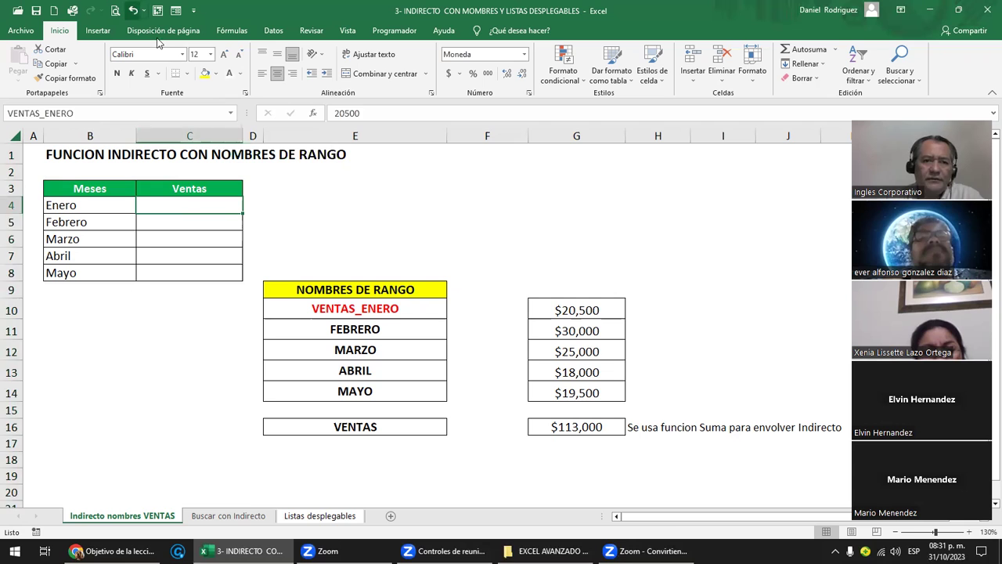
pyautogui.hotkey('ctrl', 'z')
pyautogui.click(342, 192)
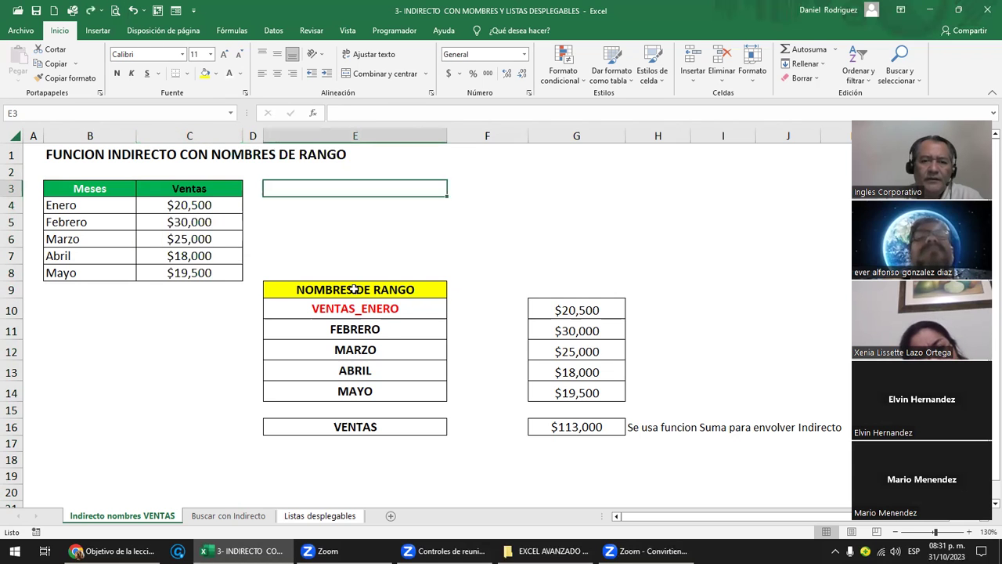
pyautogui.click(354, 289)
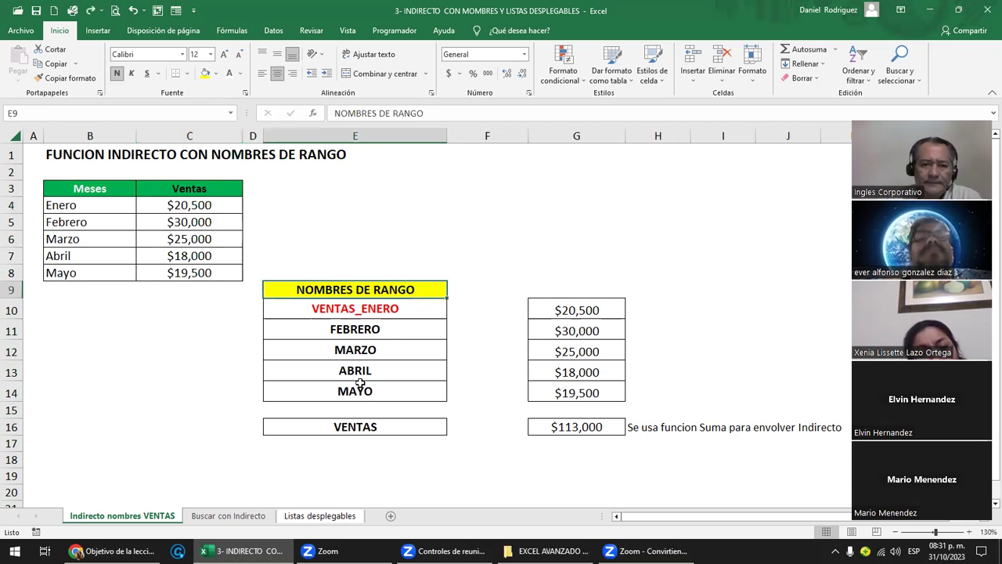
pyautogui.moveTo(355, 309); pyautogui.dragTo(356, 390)
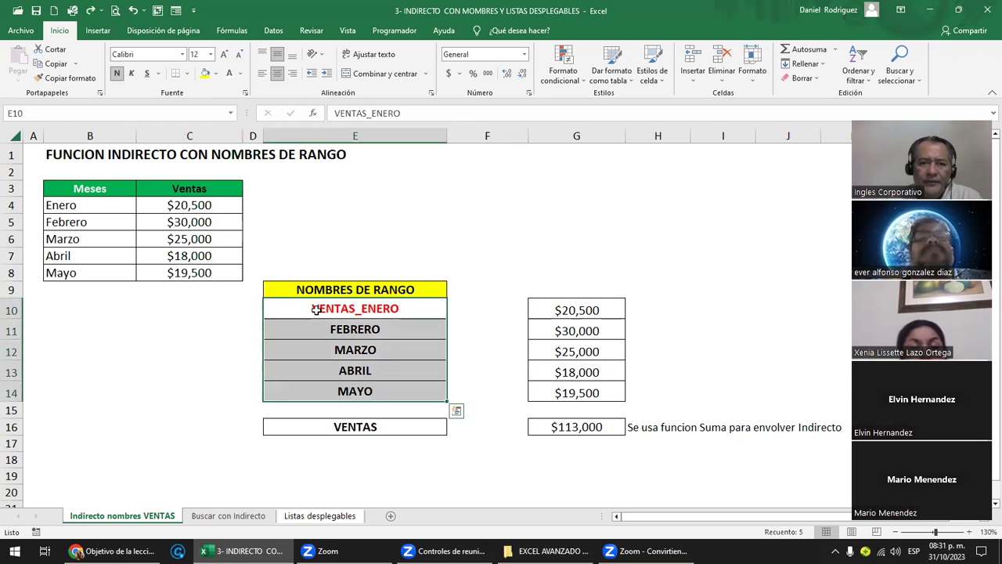
pyautogui.click(87, 202)
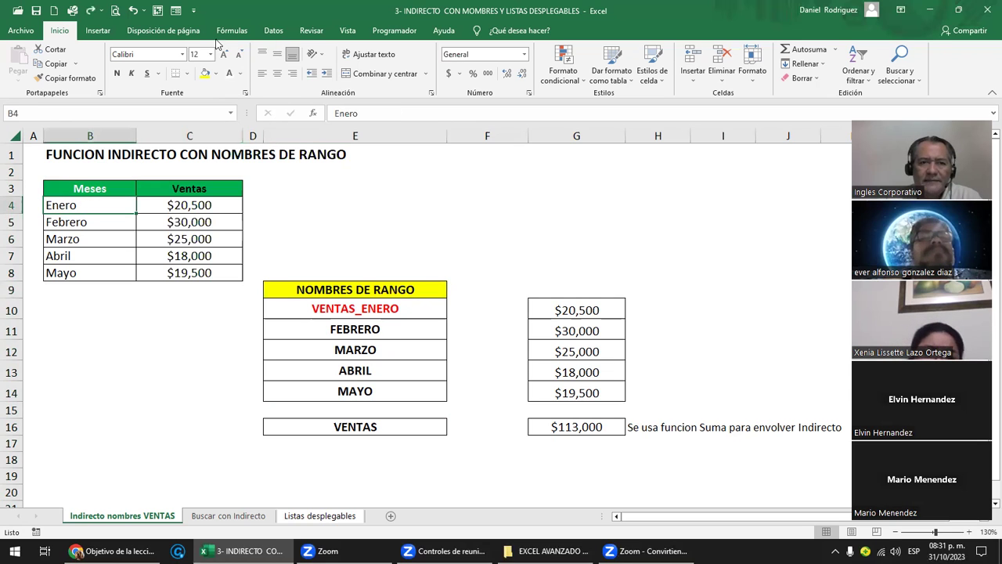
pyautogui.click(98, 29)
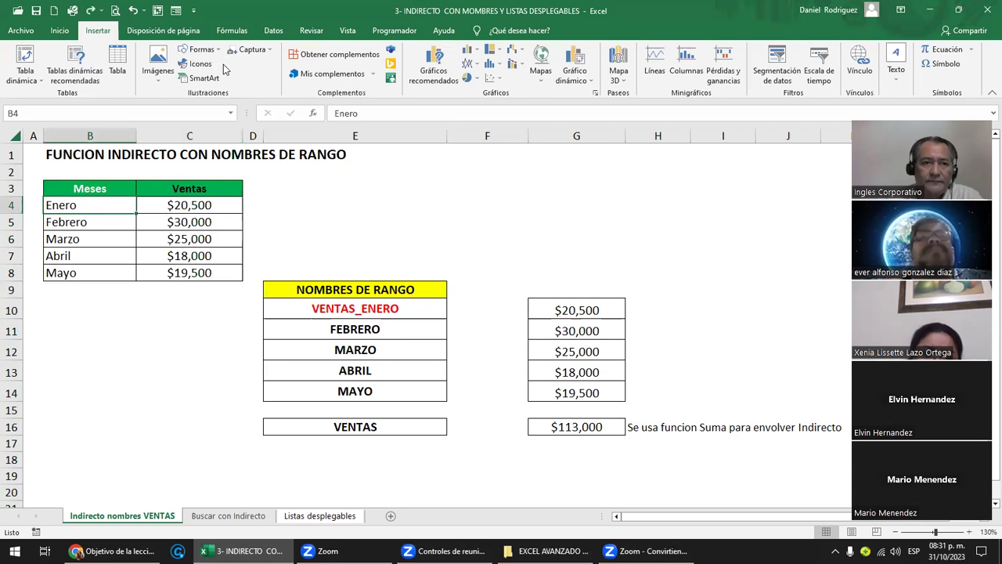
# - Draw arrows from Enero and Febrero pointing to their range names
pyautogui.click(200, 48)
pyautogui.click(269, 298)
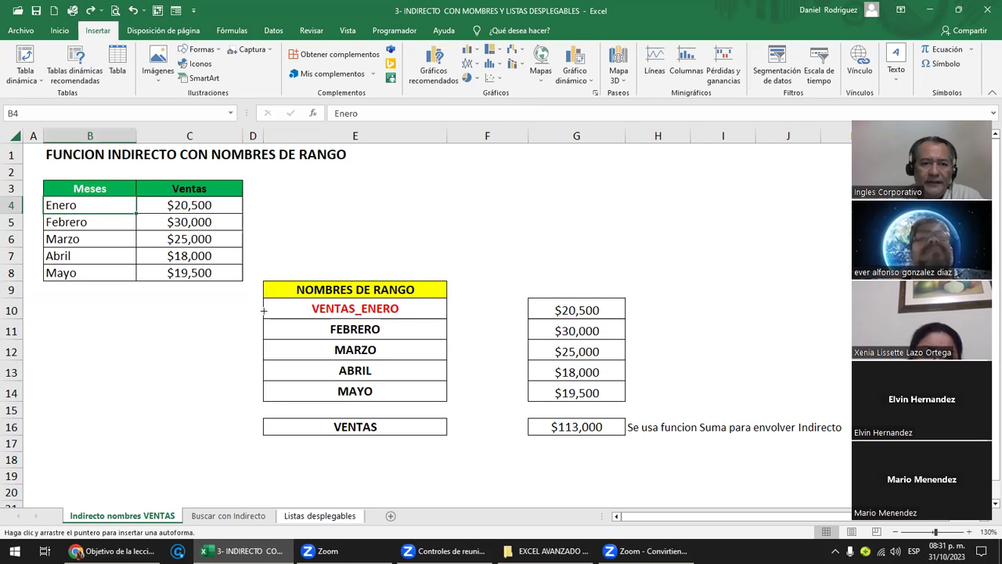
pyautogui.moveTo(110, 210); pyautogui.dragTo(75, 207)
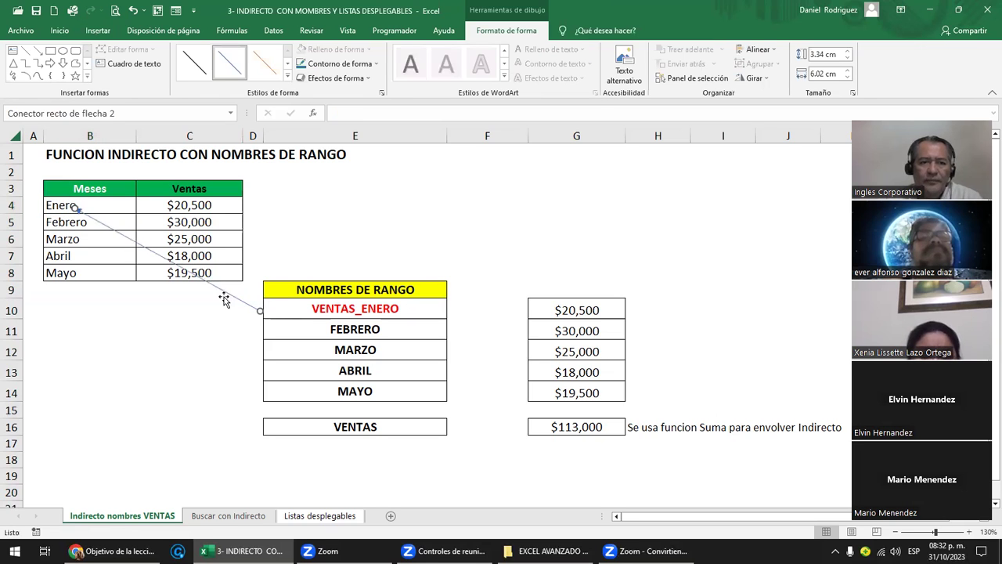
pyautogui.hotkey('ctrl', 'd')
pyautogui.moveTo(225, 301); pyautogui.dragTo(210, 308)
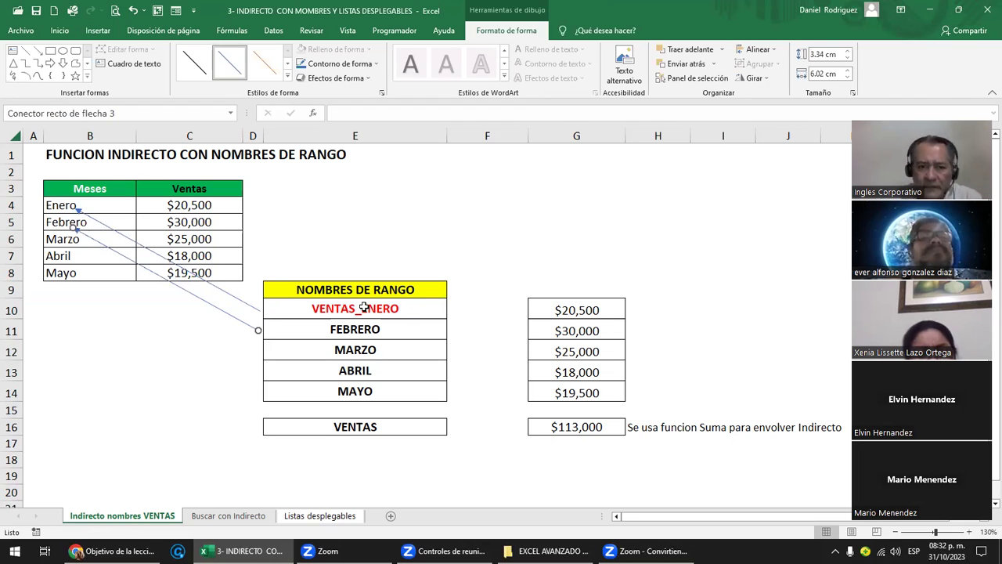
# - Delete the arrow, clear the range names in E10:E14, and select table B3:C8
pyautogui.moveTo(365, 308); pyautogui.dragTo(354, 391)
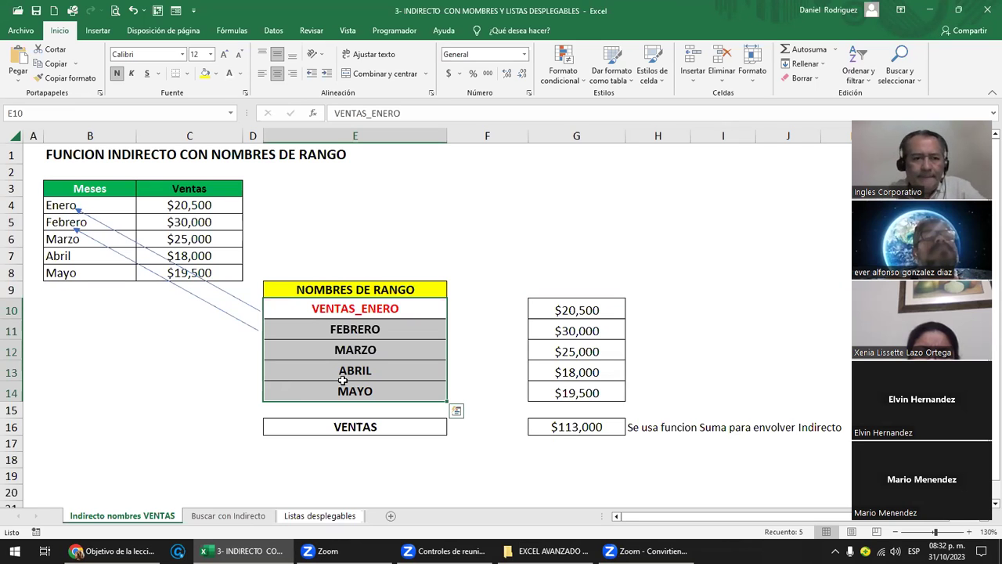
pyautogui.click(209, 305)
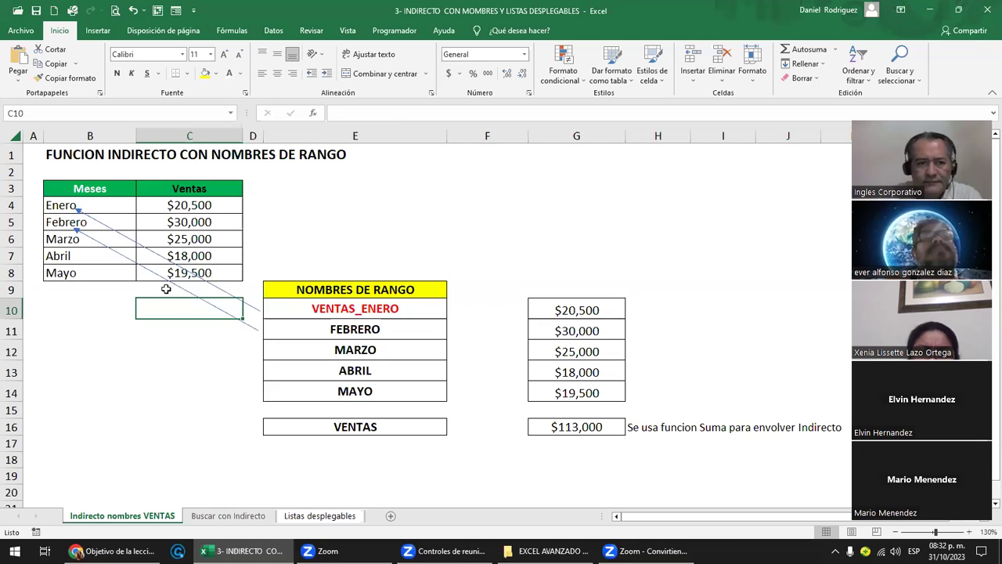
pyautogui.click(167, 281)
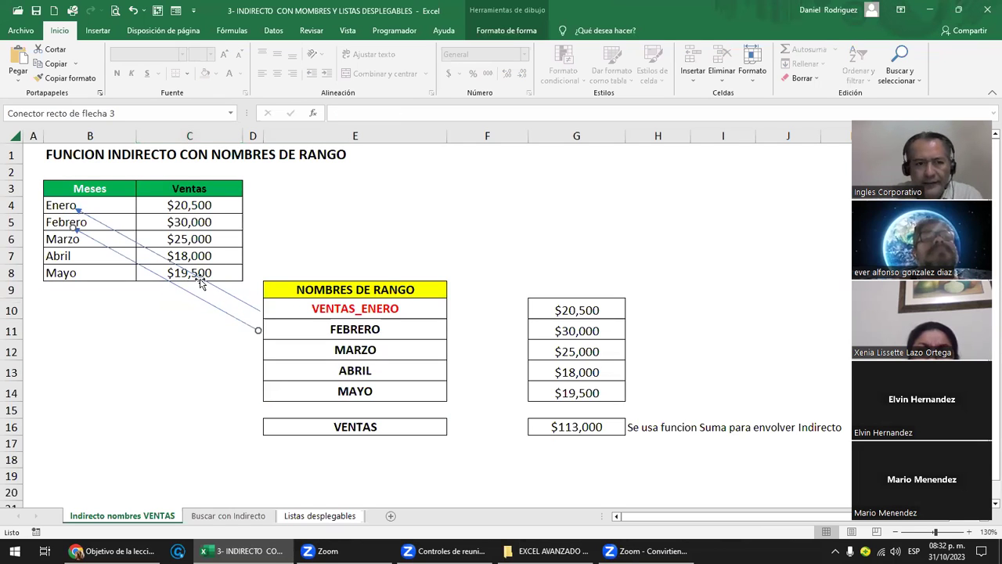
pyautogui.press('Delete')
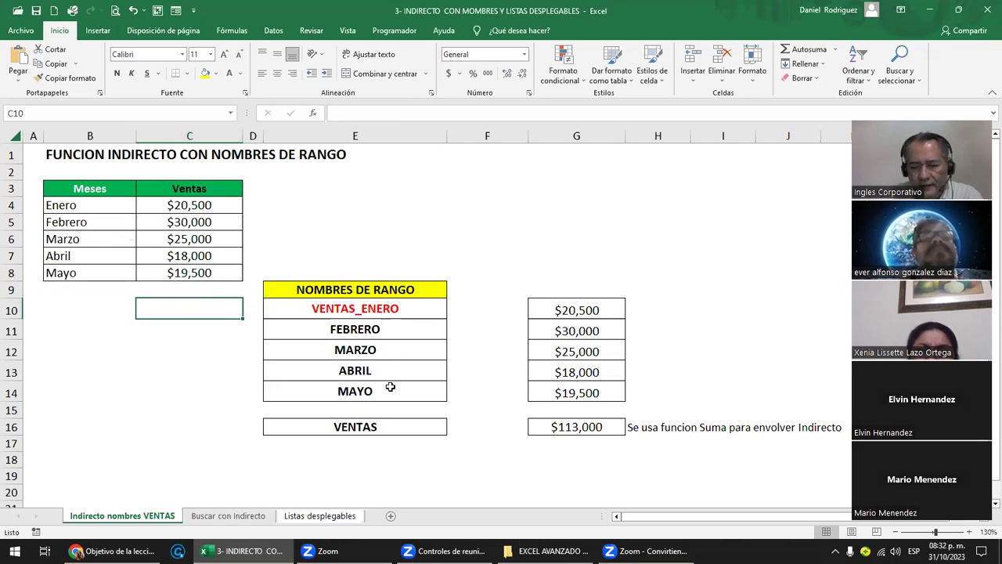
pyautogui.moveTo(354, 308); pyautogui.dragTo(390, 387)
pyautogui.press('Delete')
pyautogui.moveTo(91, 191); pyautogui.dragTo(226, 274)
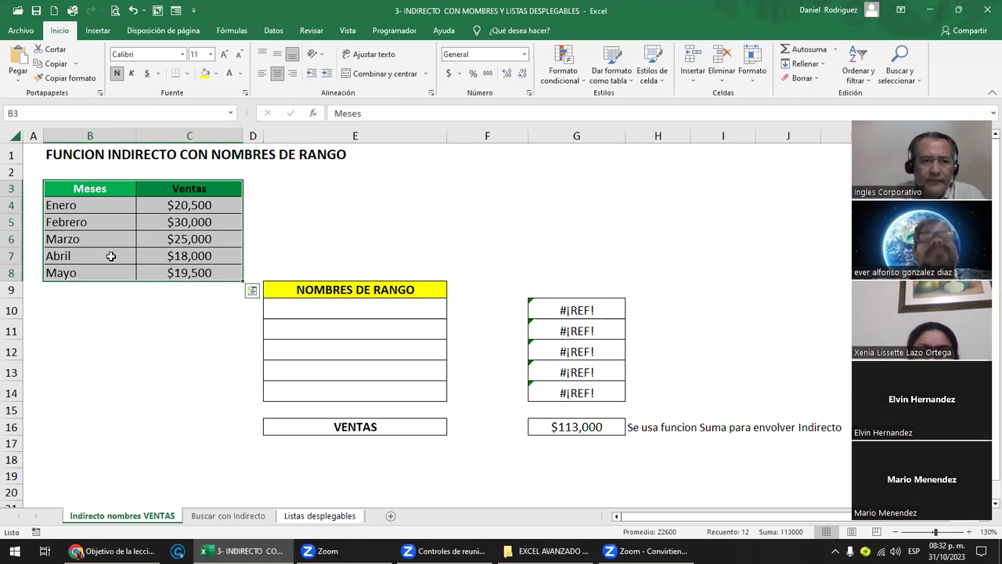
# - Create names from B3:C8 using Fila superior and Columna izquierda, then go to E4
pyautogui.click(232, 31)
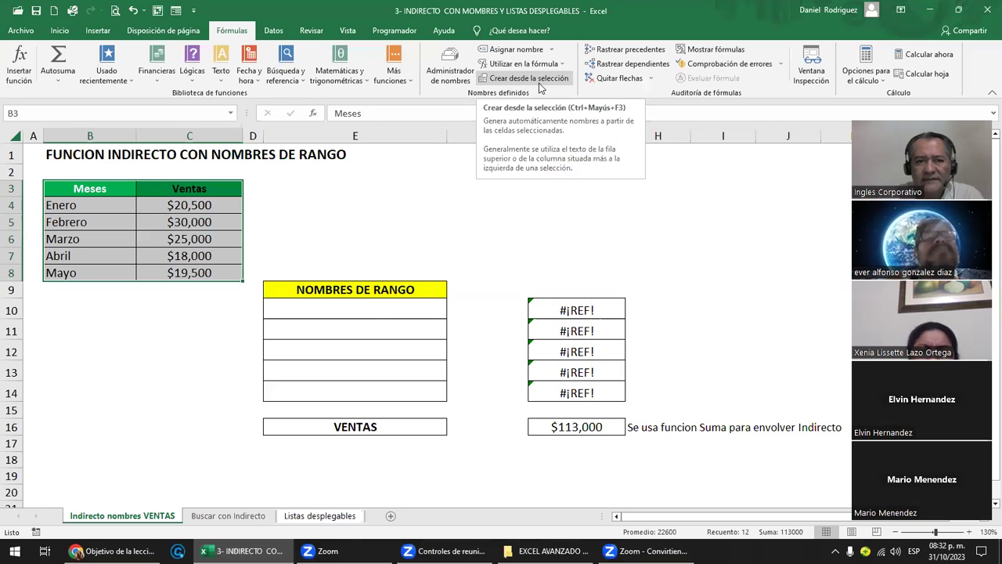
pyautogui.click(541, 81)
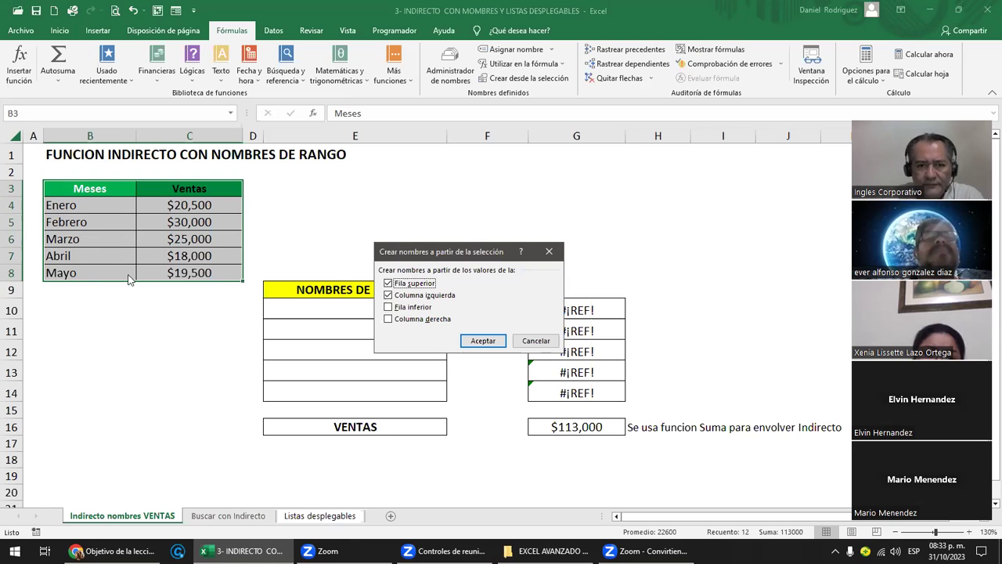
pyautogui.click(483, 342)
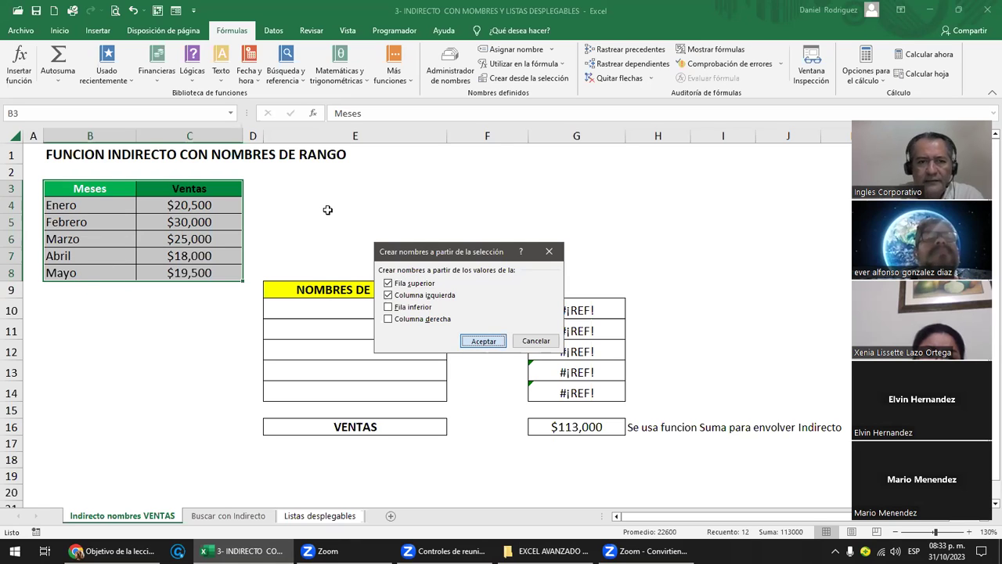
pyautogui.press('Return')
pyautogui.click(229, 113)
pyautogui.write('E4')
pyautogui.press('Return')
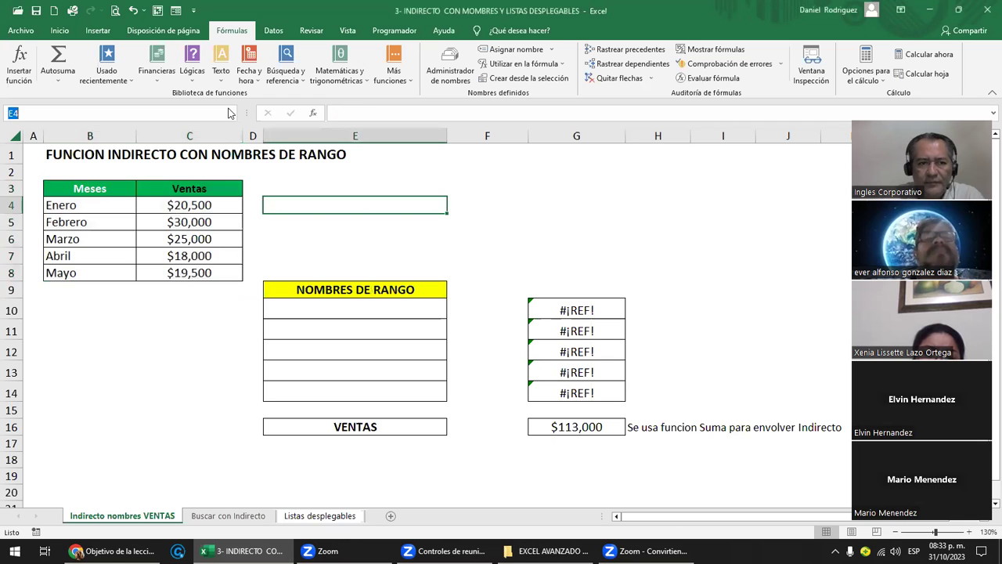
# - Delete all existing defined names in the Name Manager
pyautogui.click(230, 113)
pyautogui.click(452, 68)
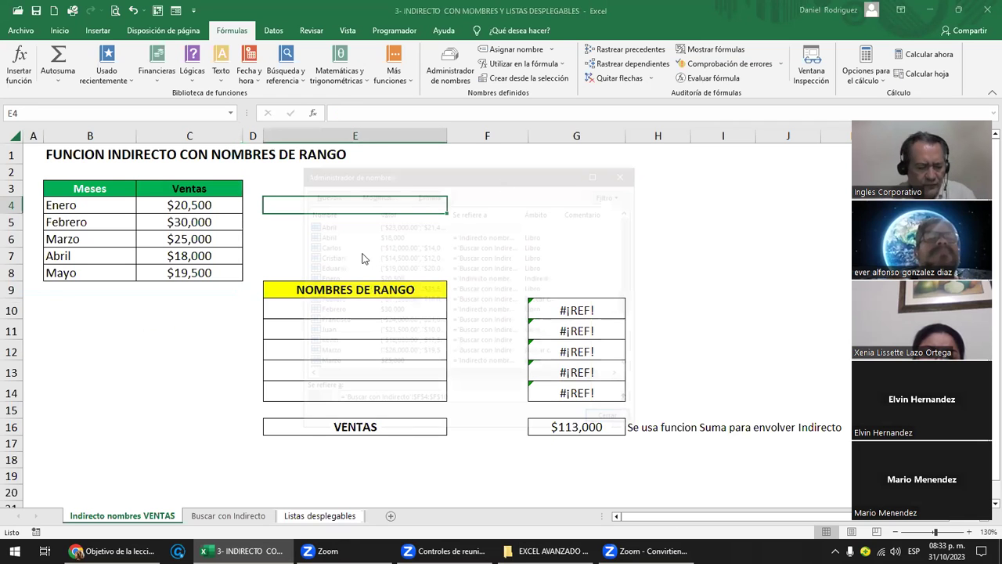
pyautogui.hotkey('shift', 'Down')
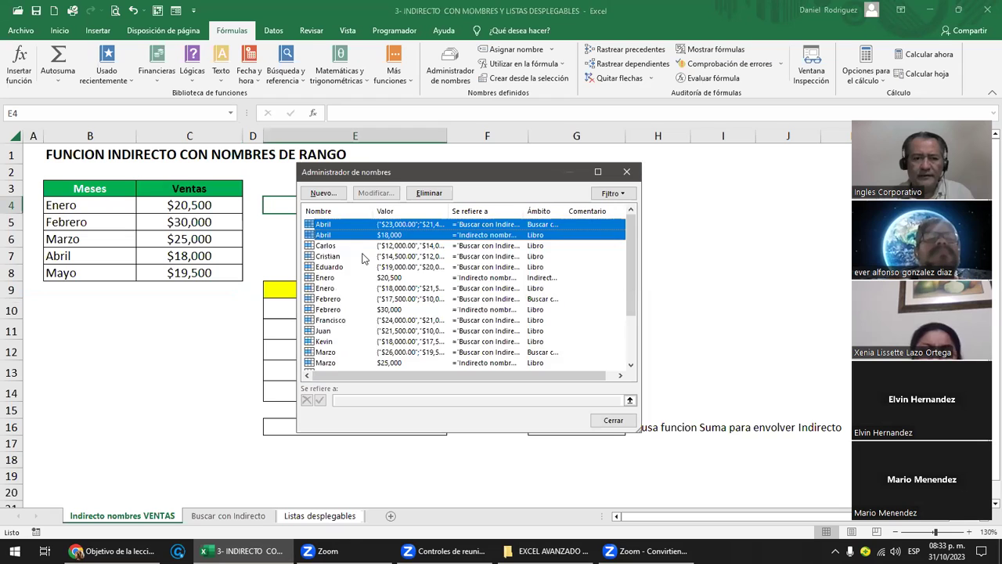
pyautogui.hotkey('shift', 'End')
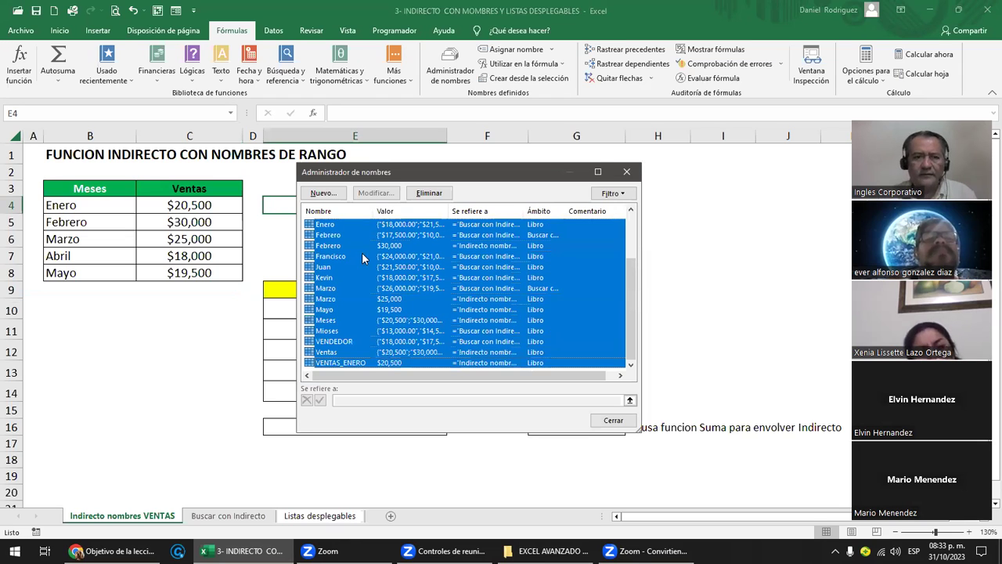
pyautogui.press('Delete')
pyautogui.click(627, 174)
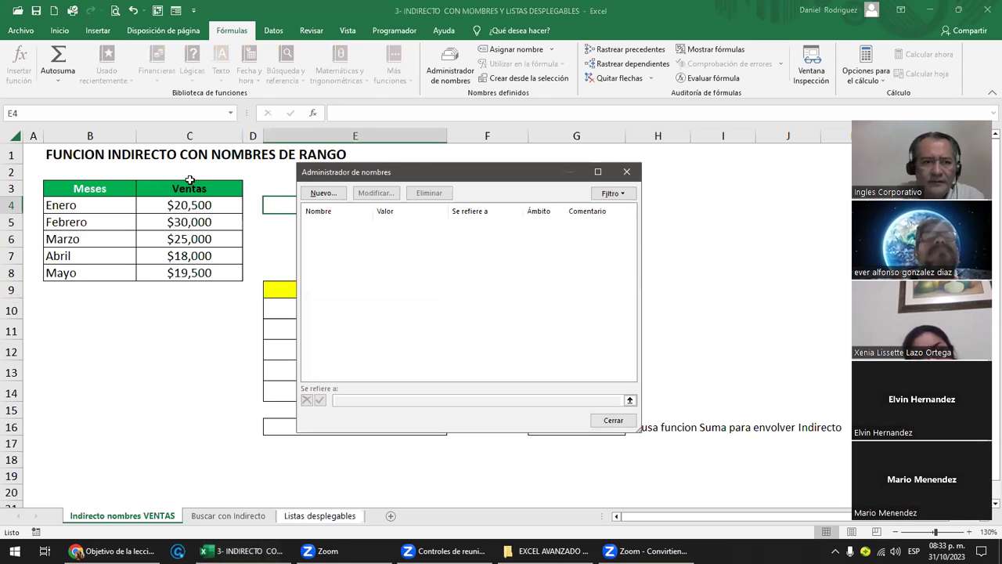
# - Recreate names from table B3:C8 using its top row and left column labels
pyautogui.moveTo(79, 189); pyautogui.dragTo(220, 274)
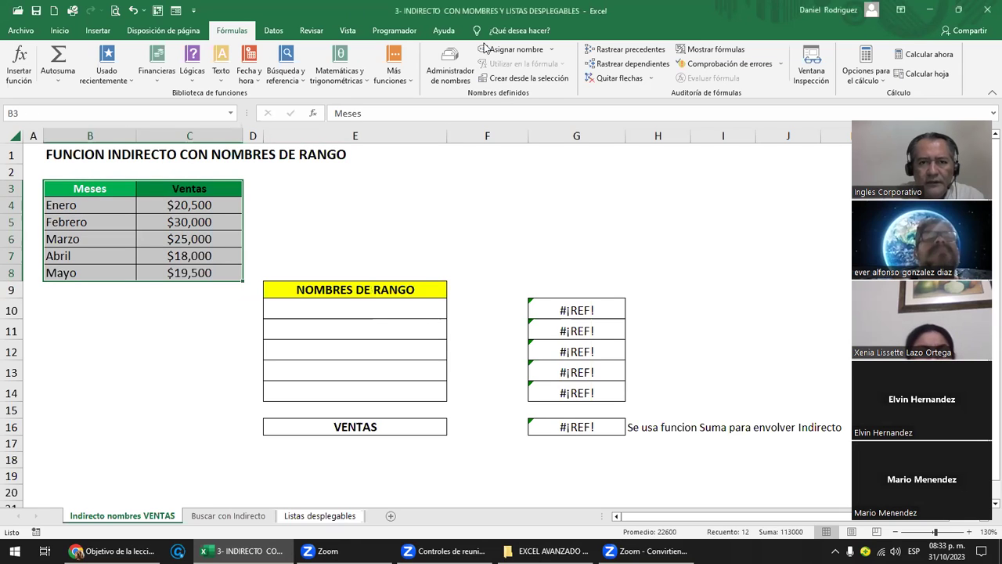
pyautogui.click(541, 81)
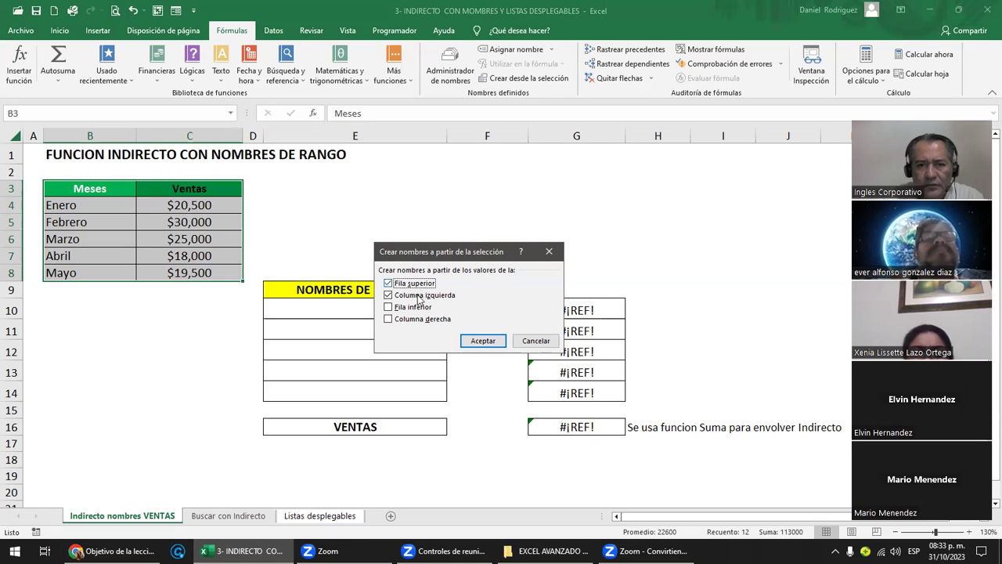
pyautogui.moveTo(441, 254); pyautogui.dragTo(450, 187)
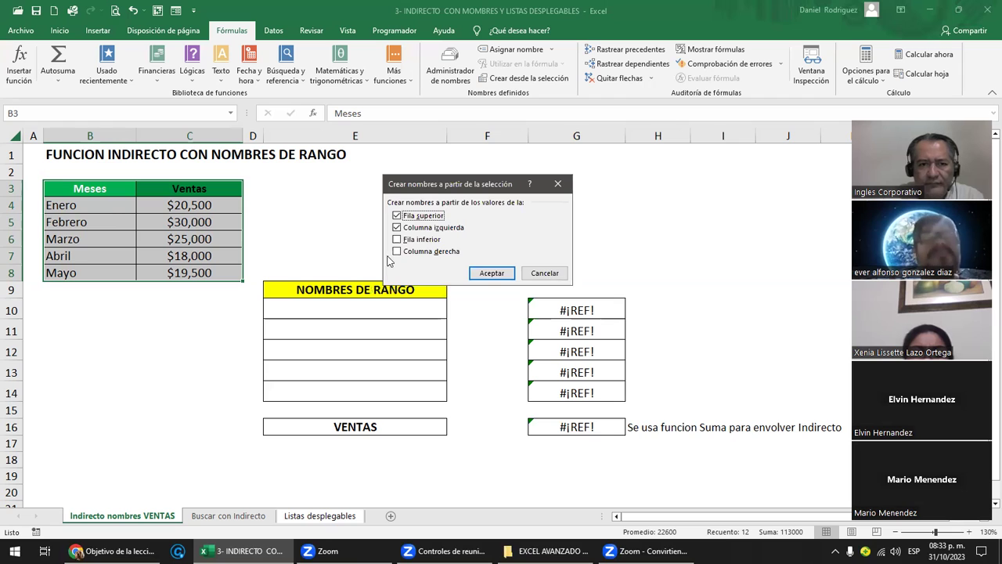
pyautogui.click(489, 273)
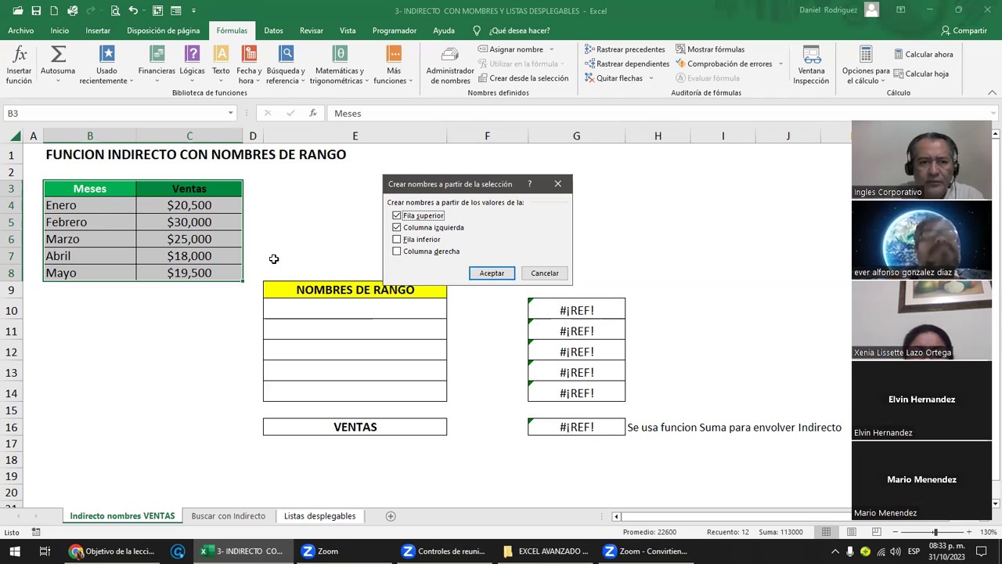
pyautogui.click(357, 210)
pyautogui.click(232, 114)
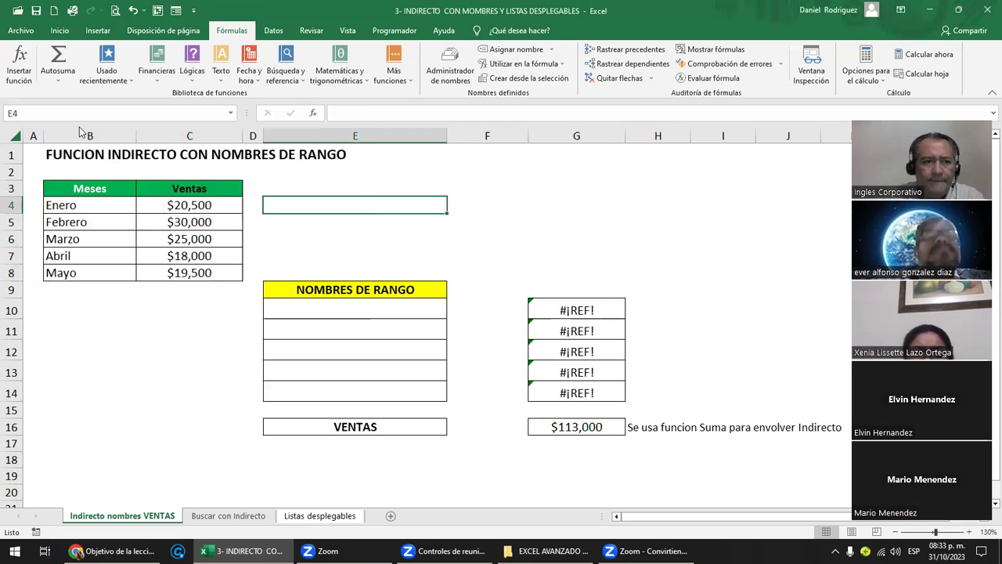
pyautogui.click(11, 129)
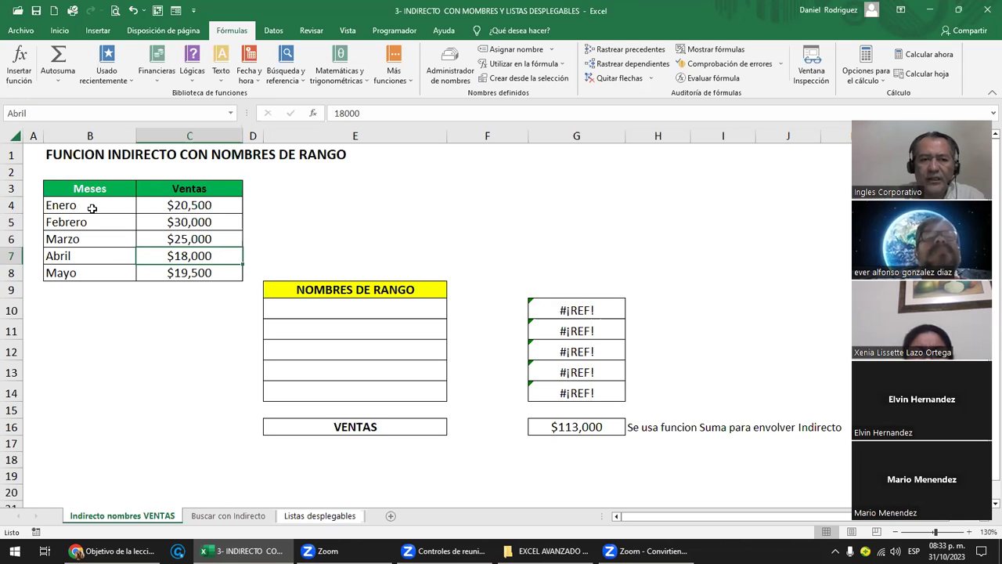
pyautogui.click(81, 208)
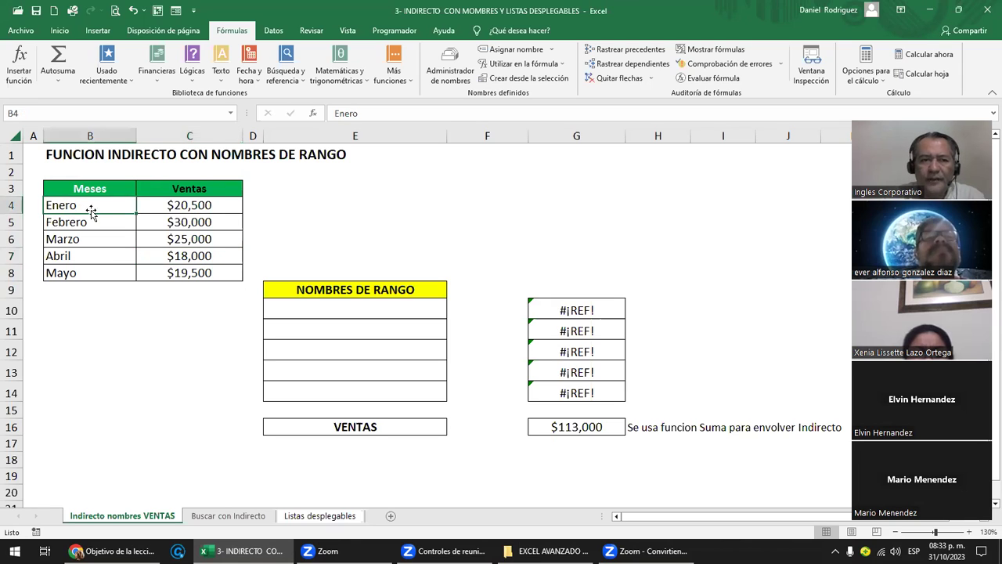
pyautogui.click(191, 208)
pyautogui.click(228, 115)
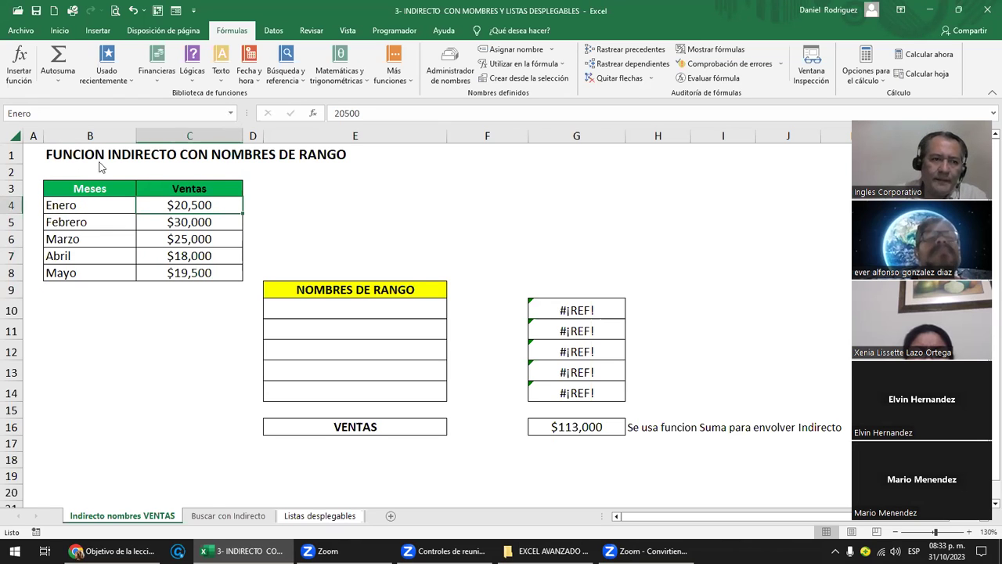
pyautogui.click(81, 171)
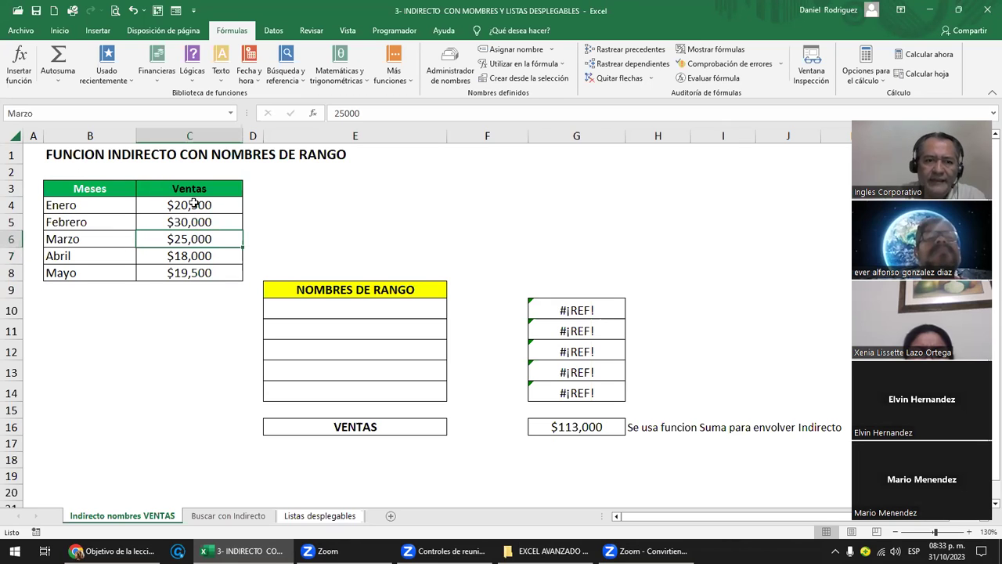
pyautogui.click(192, 205)
pyautogui.moveTo(191, 252); pyautogui.dragTo(190, 273)
pyautogui.moveTo(82, 211); pyautogui.dragTo(87, 272)
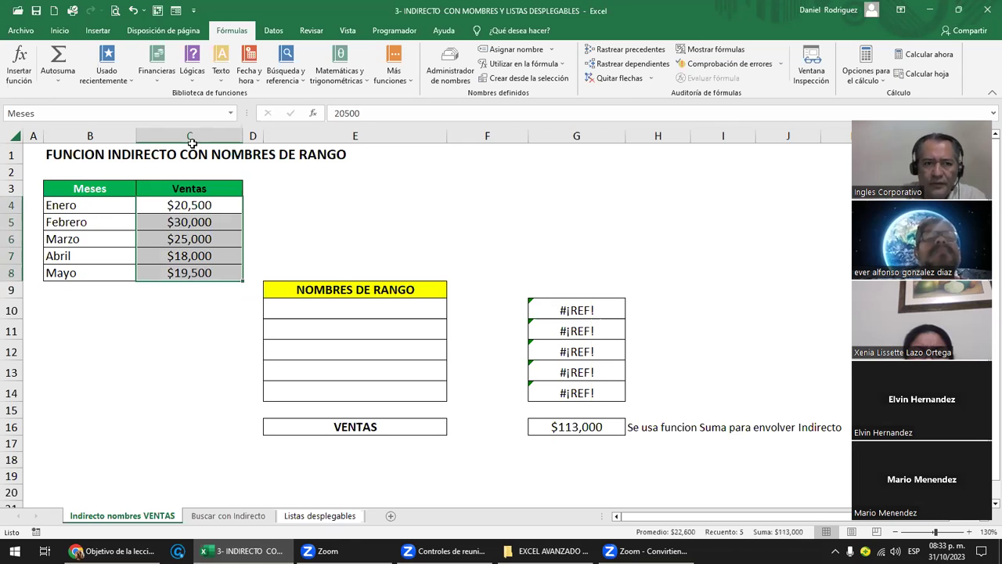
pyautogui.click(229, 114)
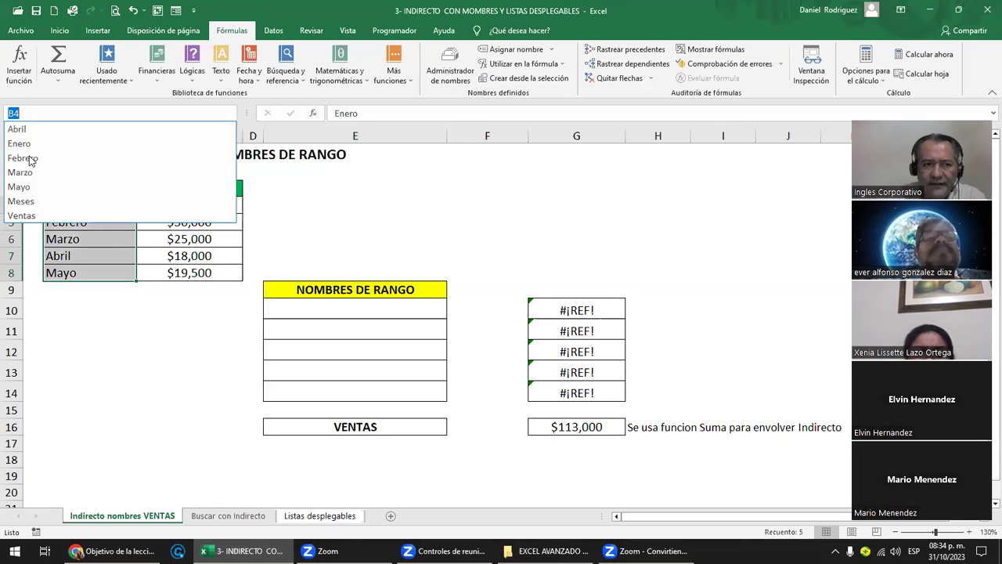
pyautogui.click(272, 212)
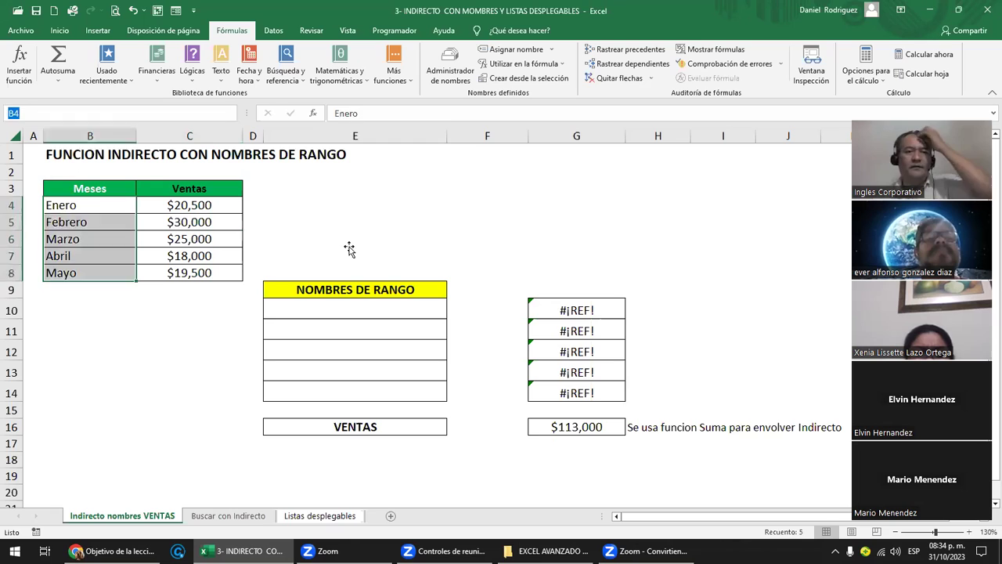
pyautogui.click(350, 248)
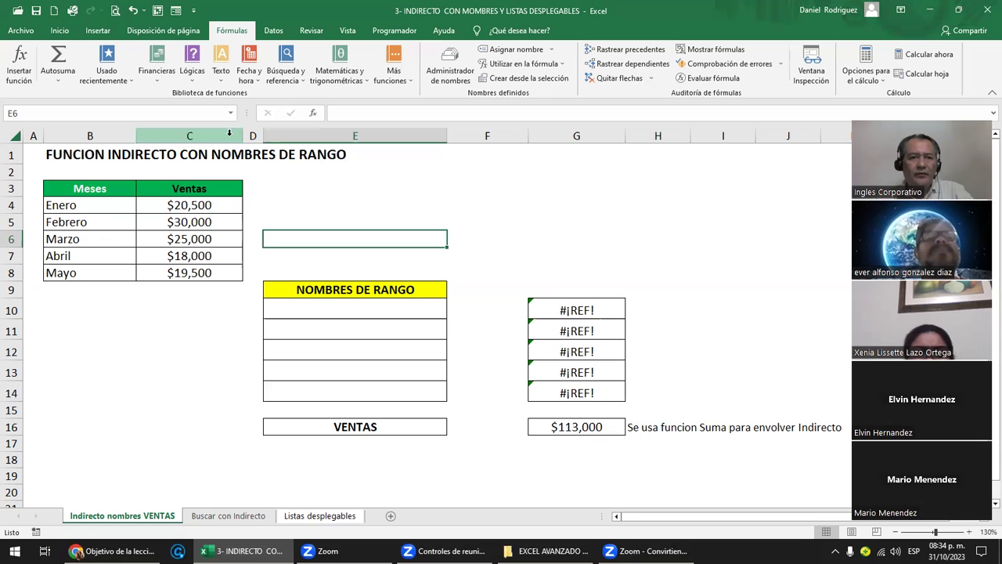
pyautogui.moveTo(90, 142); pyautogui.dragTo(191, 138)
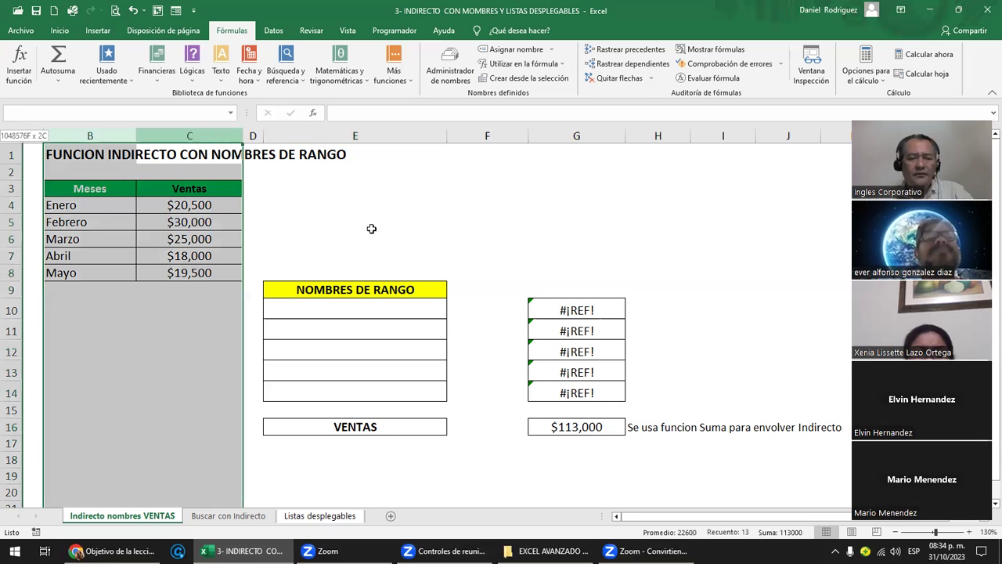
pyautogui.click(487, 222)
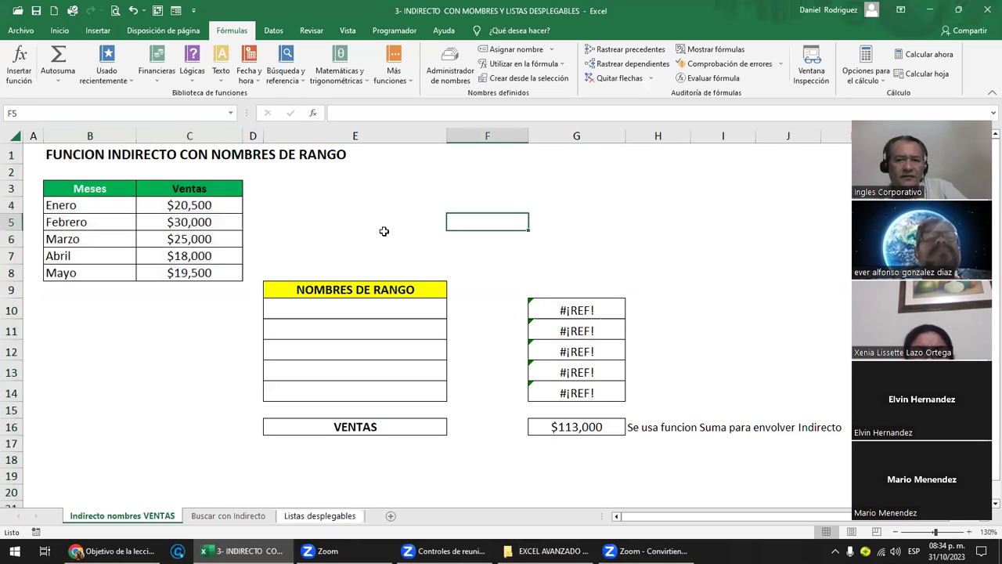
pyautogui.press('Right')
pyautogui.press('Right')
pyautogui.press('Right')
pyautogui.press('Right')
pyautogui.press('Right')
pyautogui.press('Right')
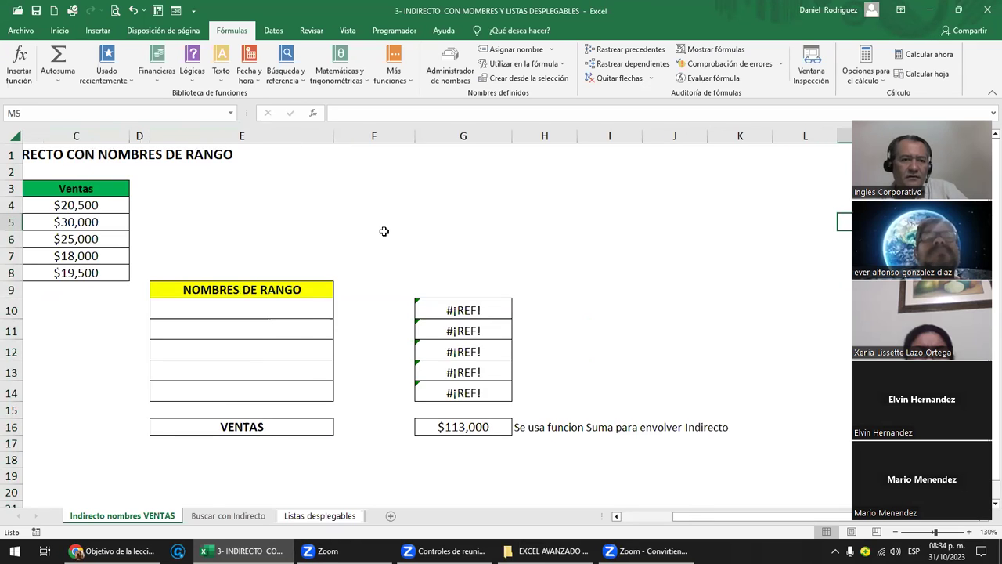
pyautogui.press('Right')
pyautogui.press('Right')
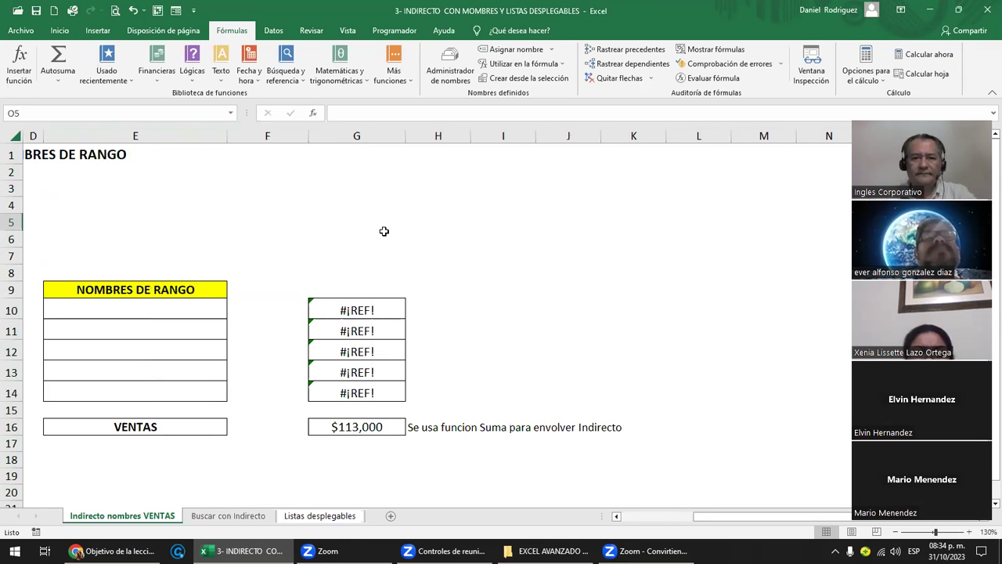
# - Enter febrero in E10 and inspect G10's =INDIRECTO(E10) formula returning $30,000
pyautogui.click(133, 307)
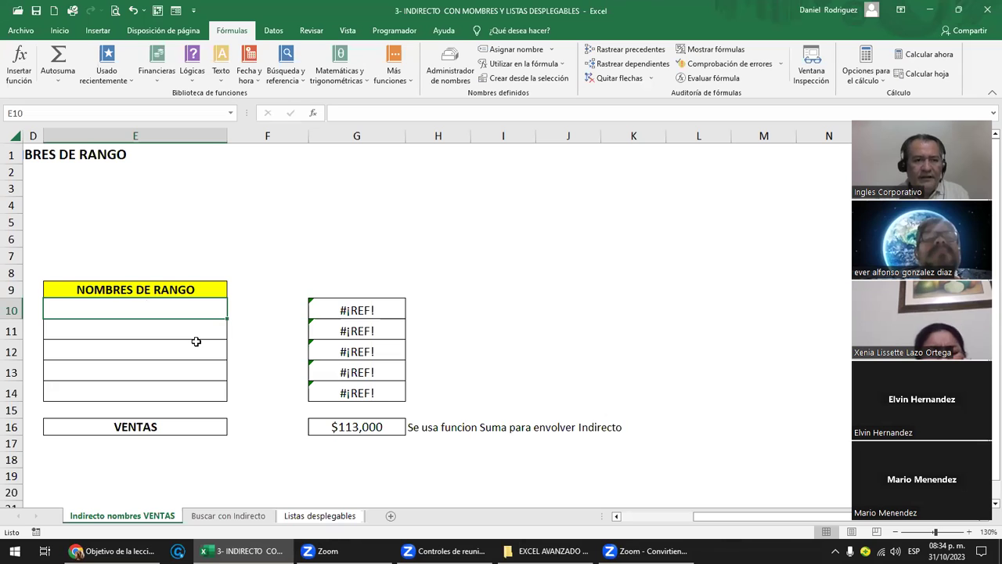
pyautogui.write('febre')
pyautogui.press('BackSpace')
pyautogui.press('BackSpace')
pyautogui.press('BackSpace')
pyautogui.press('Escape')
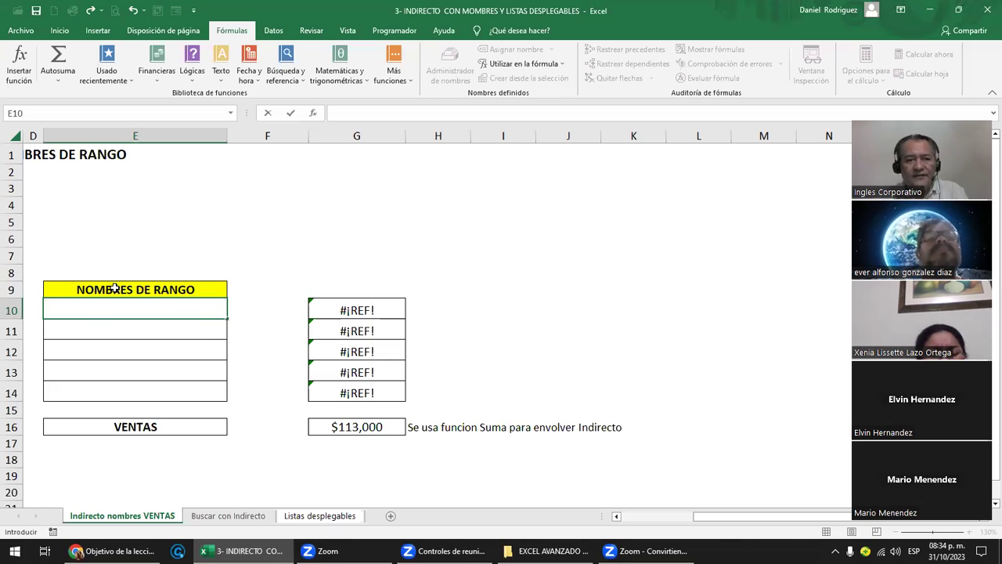
pyautogui.press('Up')
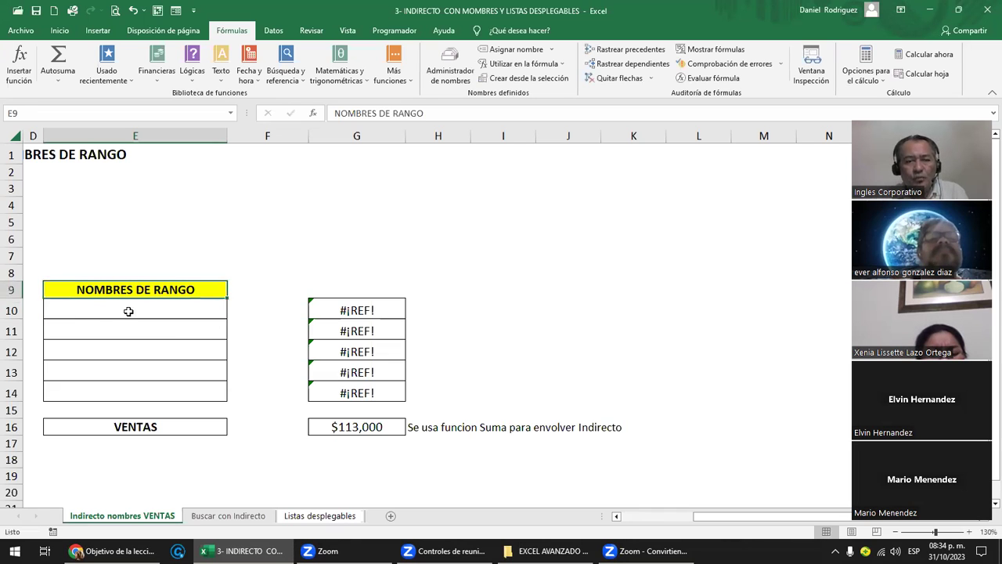
pyautogui.click(129, 317)
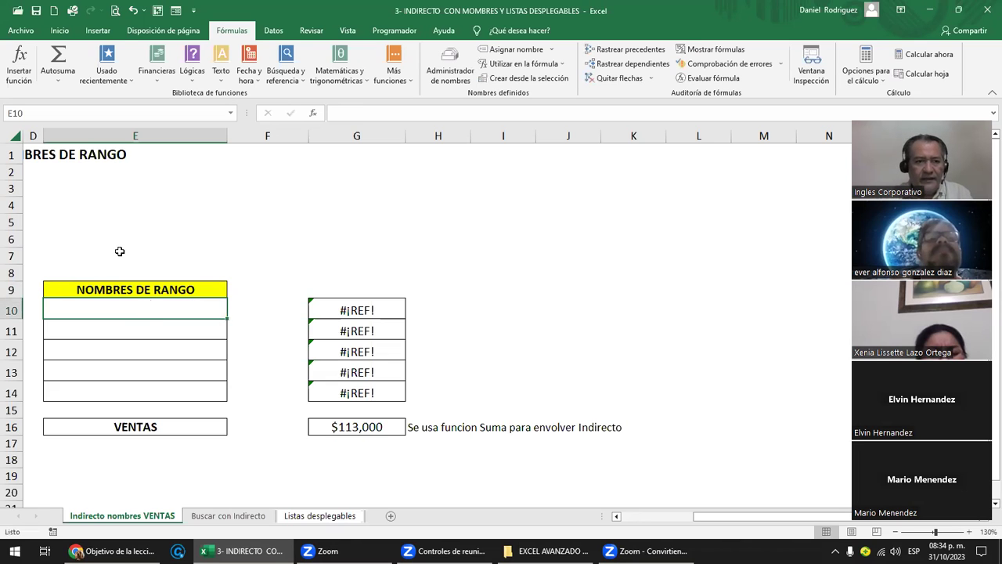
pyautogui.write('febrero')
pyautogui.hotkey('ctrl', 'Return')
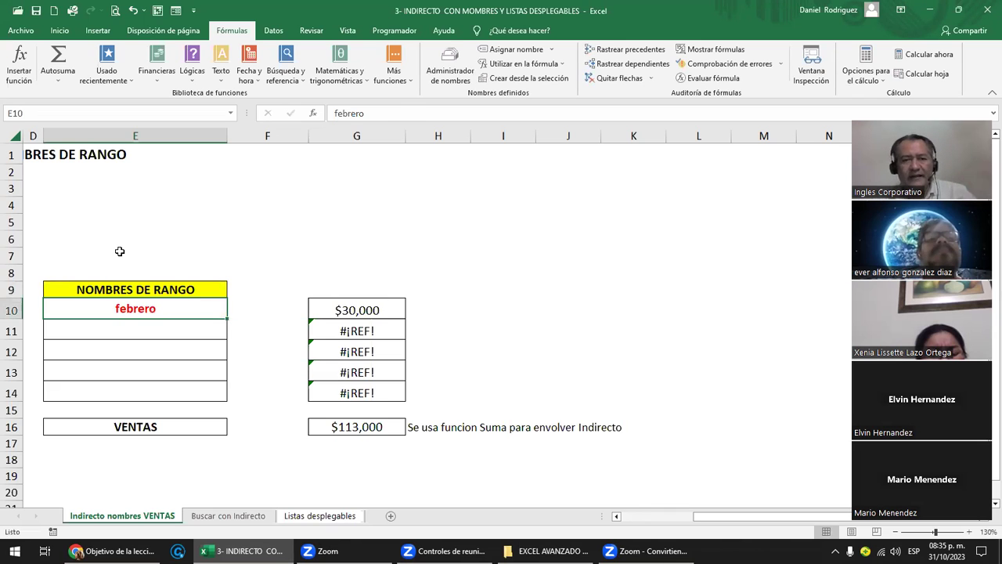
pyautogui.press('Right')
pyautogui.press('Right')
pyautogui.press('F2')
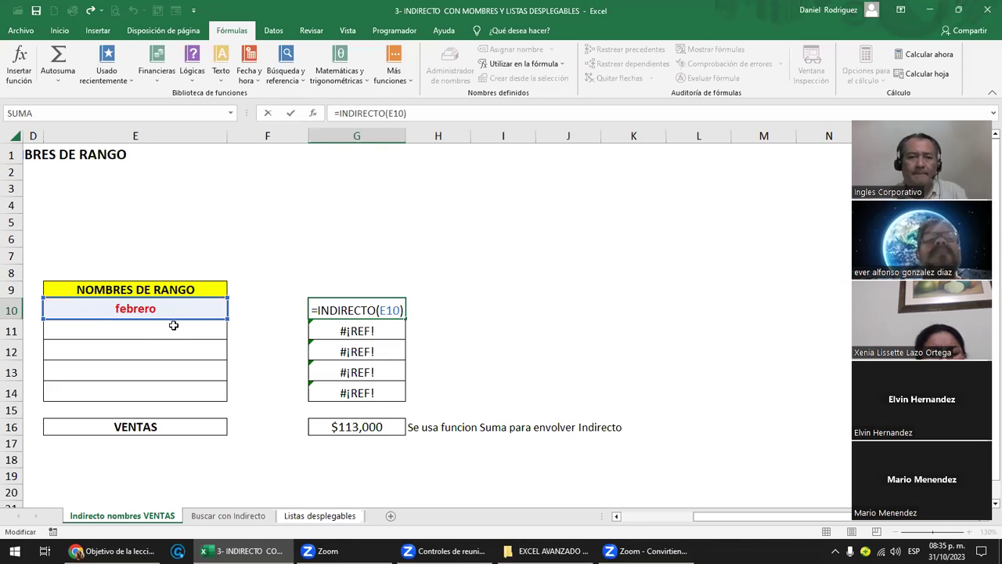
# - Enter enero as the next range name in E11
pyautogui.press('Return')
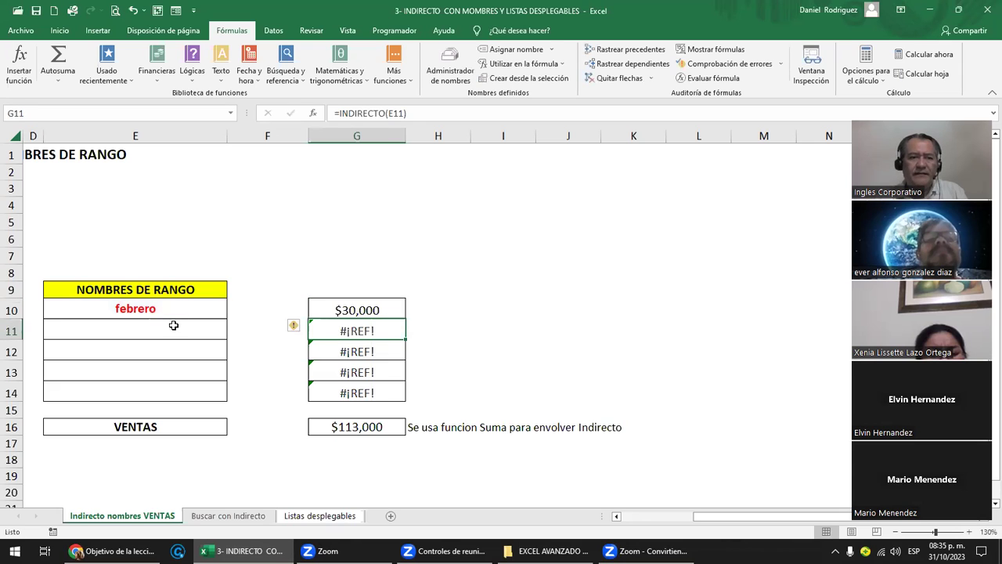
pyautogui.click(173, 325)
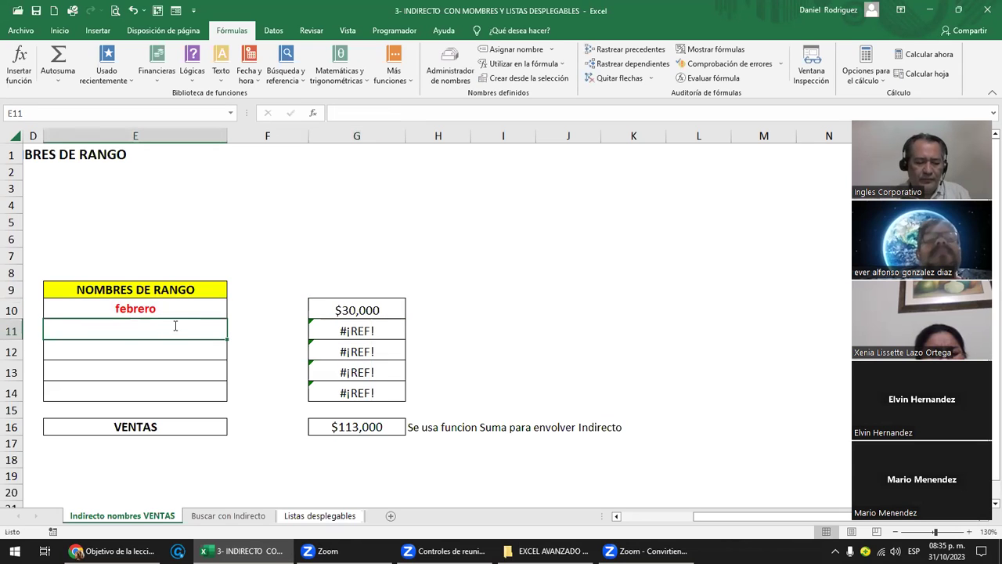
pyautogui.write('enero')
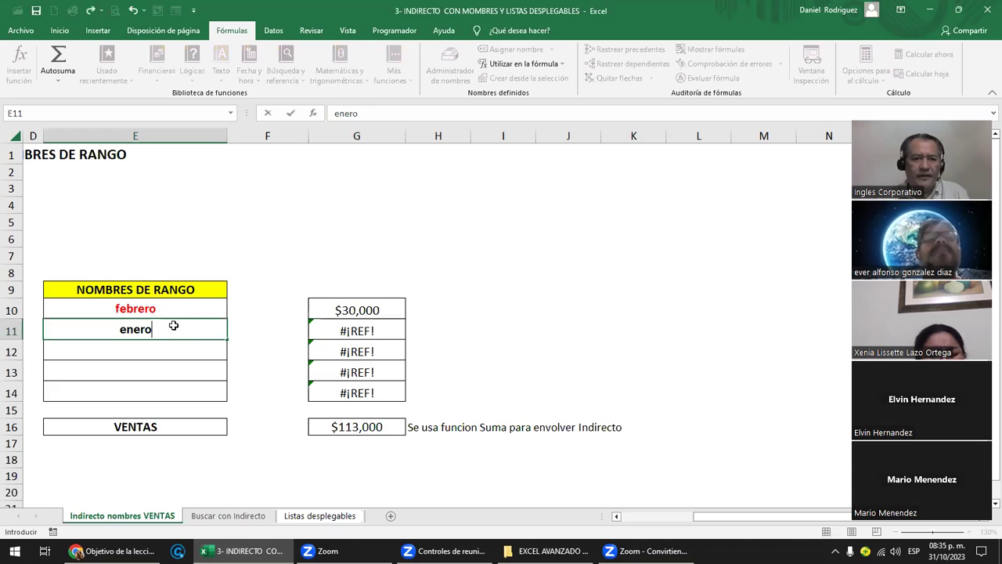
pyautogui.press('Return')
# - Change E11 to 'ventas de enero' and list the workbook's defined range names
pyautogui.click(173, 325)
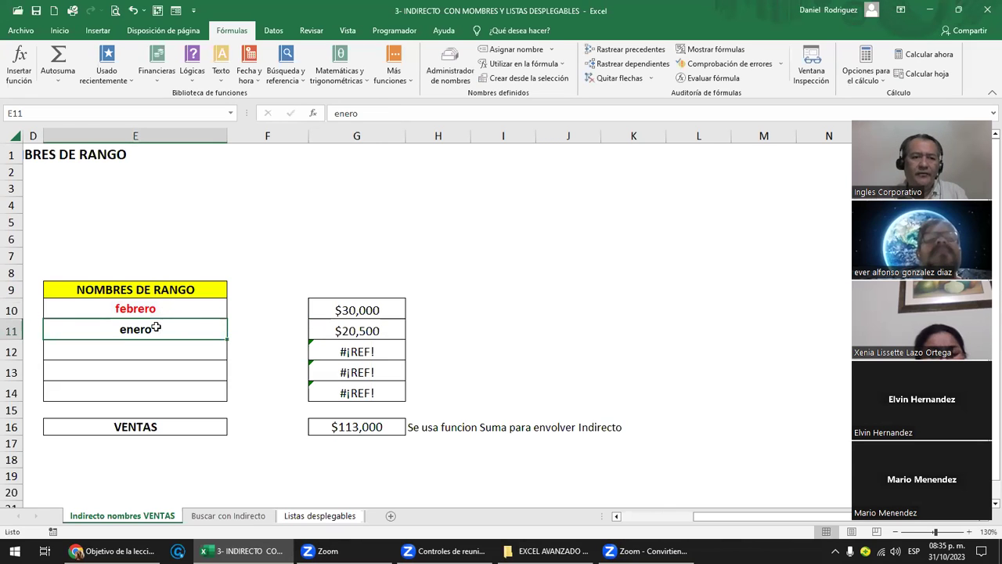
pyautogui.doubleClick(158, 328)
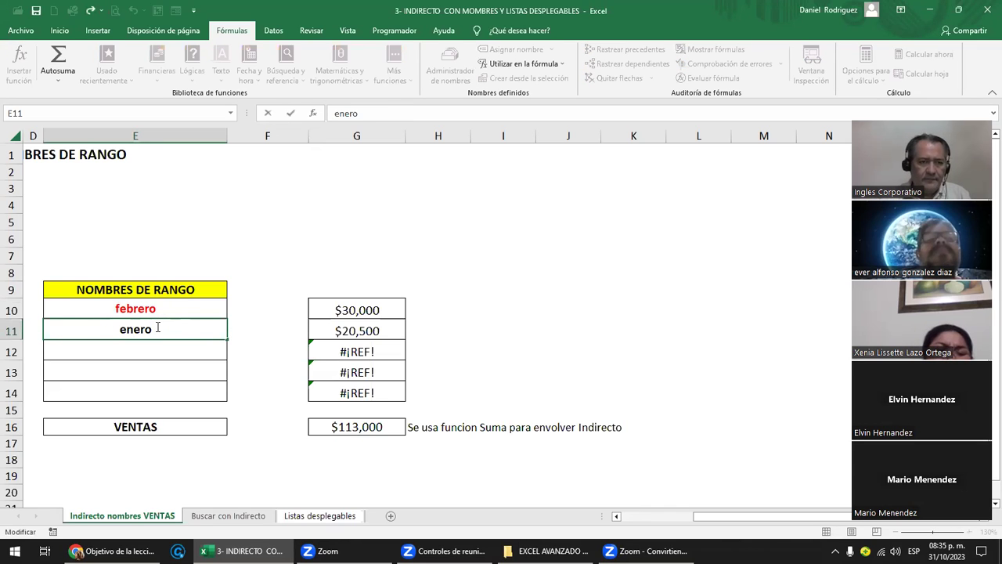
pyautogui.write('ventad')
pyautogui.press('BackSpace')
pyautogui.write('s de')
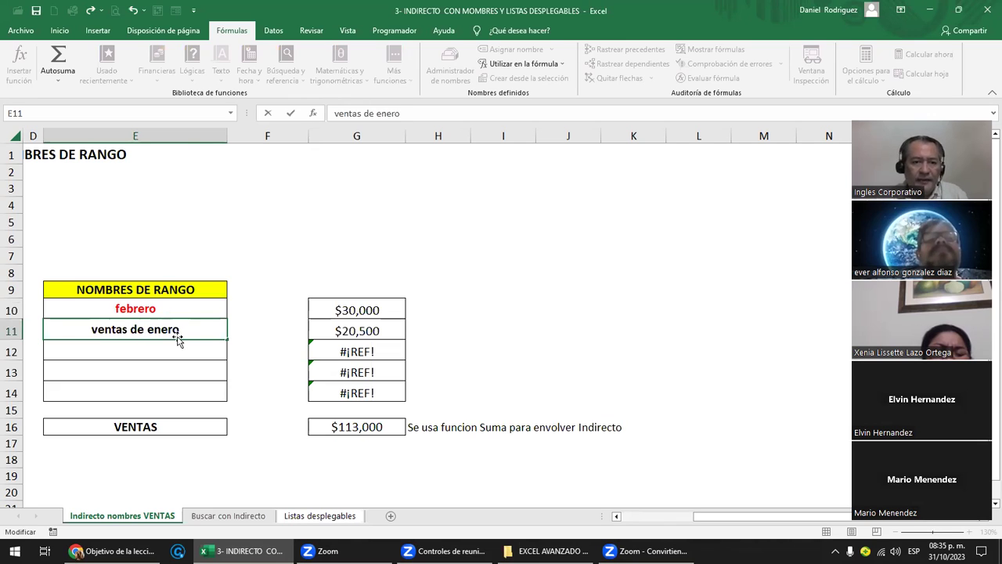
pyautogui.press('Return')
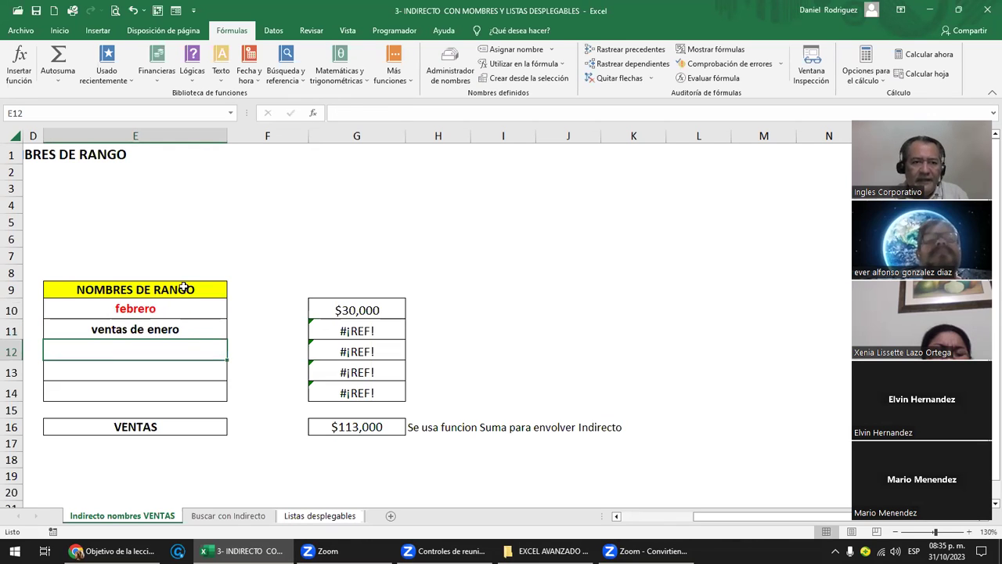
pyautogui.press('Up')
pyautogui.click(231, 115)
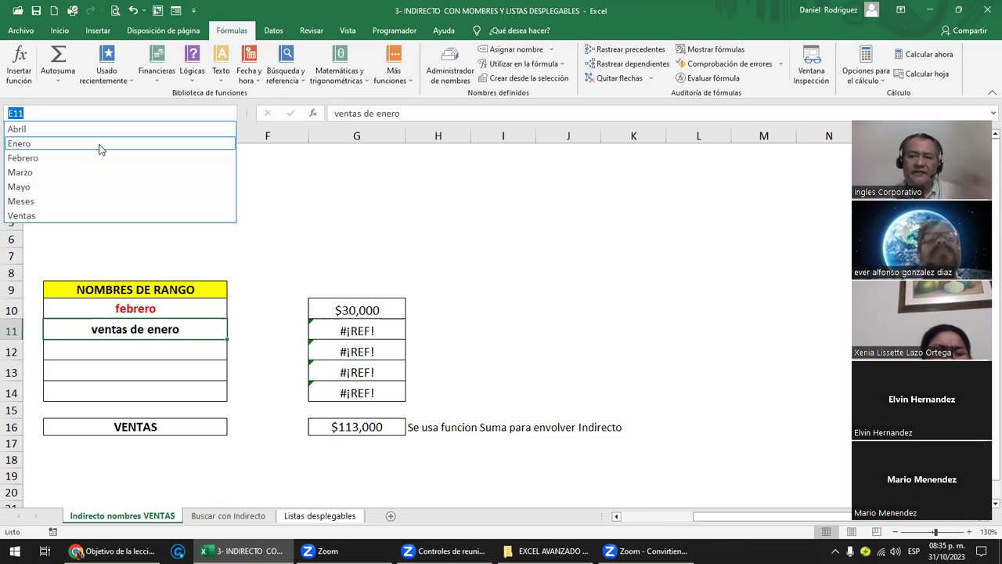
# - Jump to the Enero range and compare its $20,500 cell C4 with label B4
pyautogui.click(15, 147)
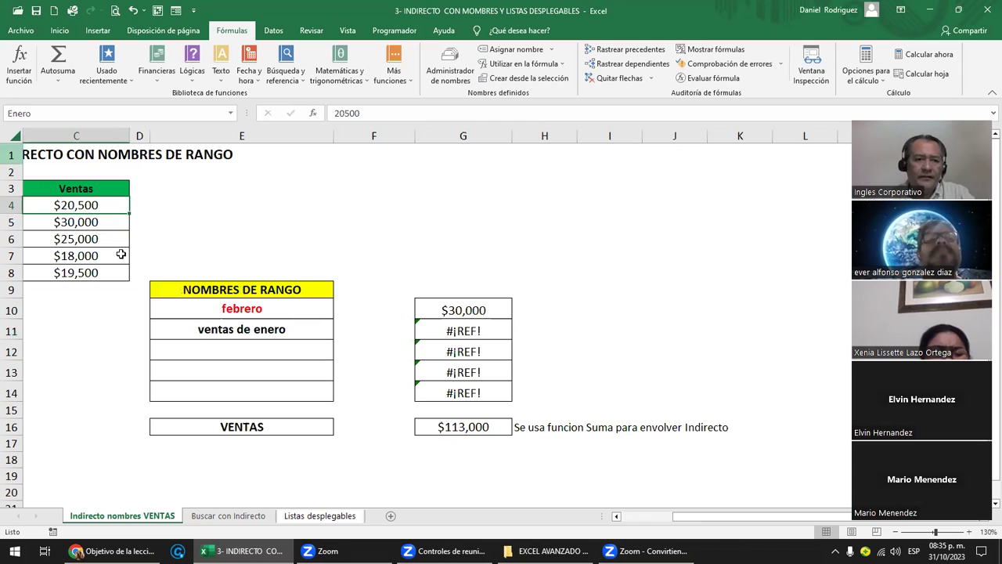
pyautogui.press('Home')
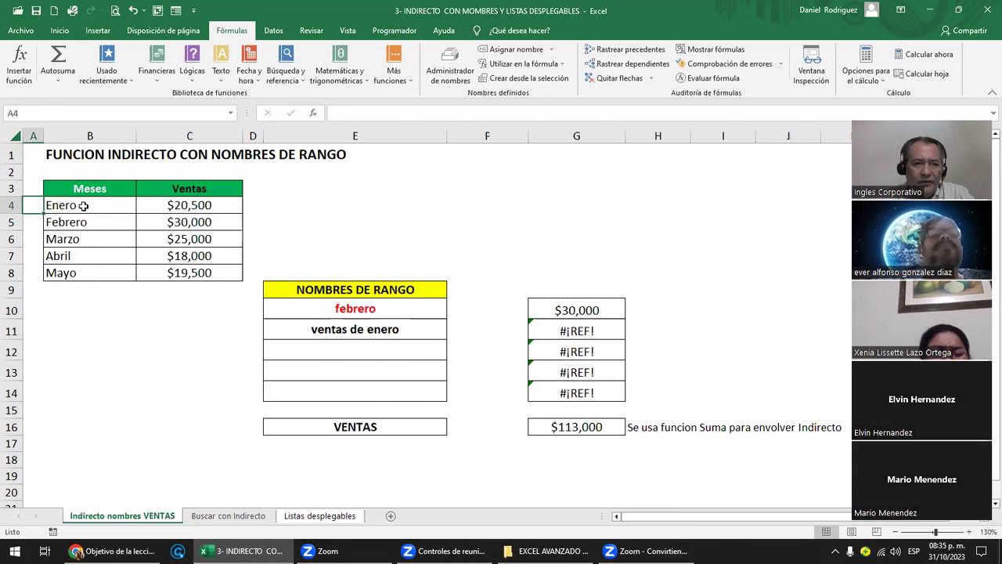
pyautogui.click(199, 210)
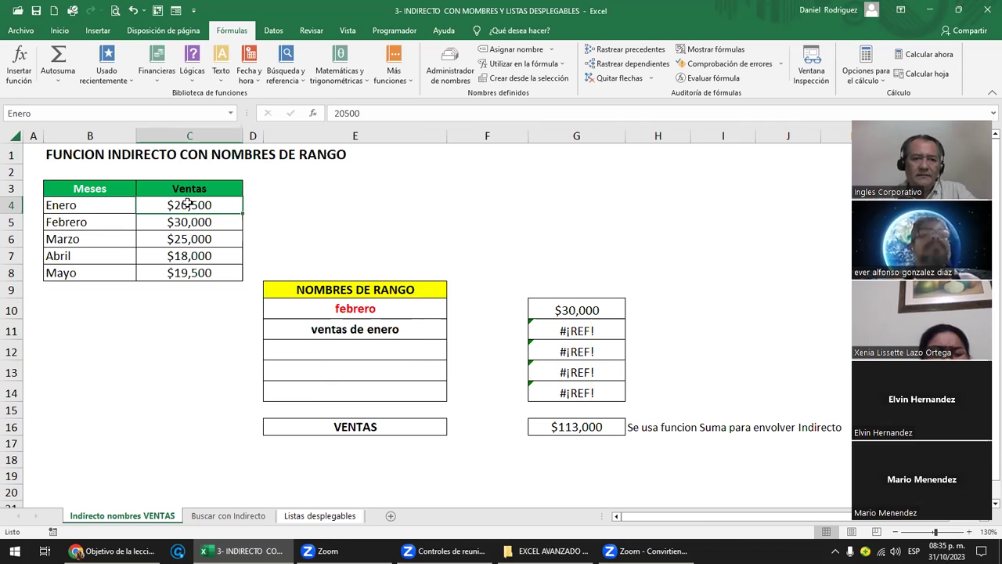
pyautogui.click(110, 207)
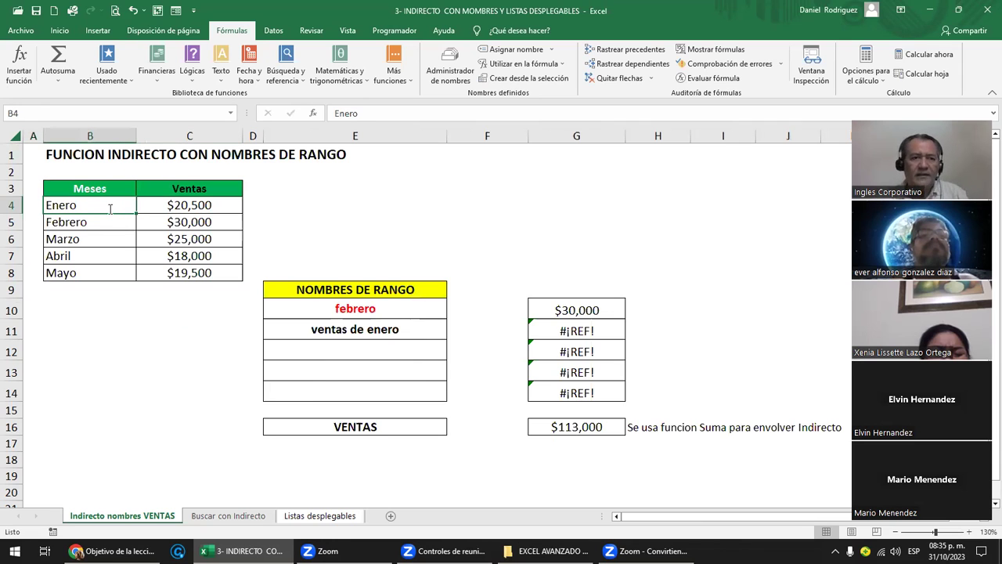
pyautogui.doubleClick(109, 207)
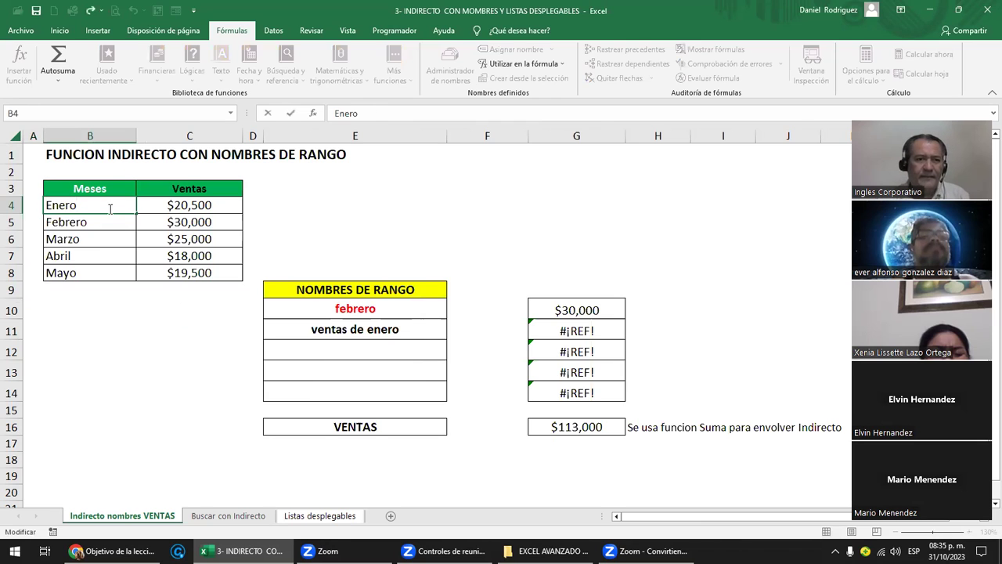
# - Change the B4 label to 'mes de Enero'
pyautogui.write('mes de e')
pyautogui.press('Delete')
pyautogui.press('Return')
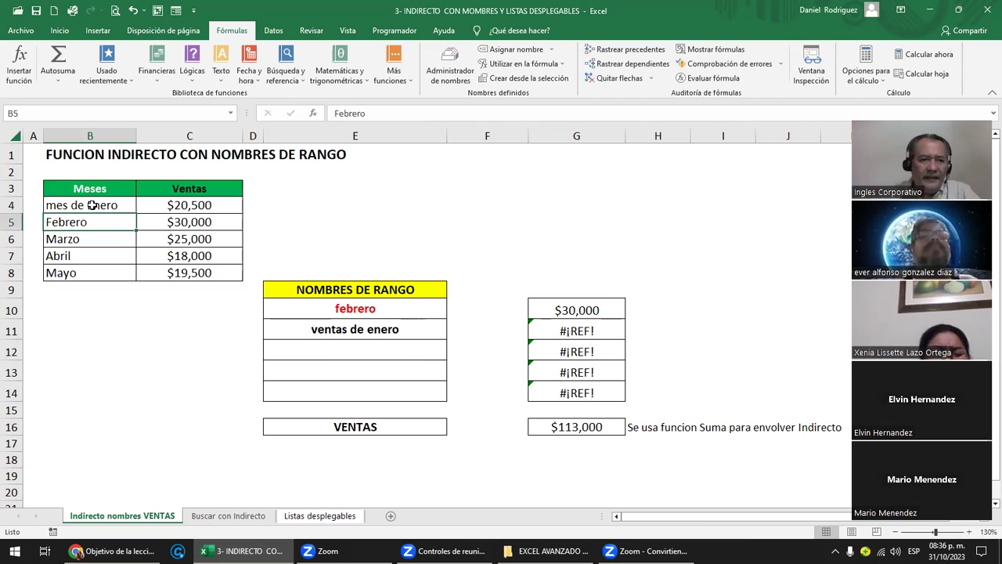
pyautogui.click(94, 206)
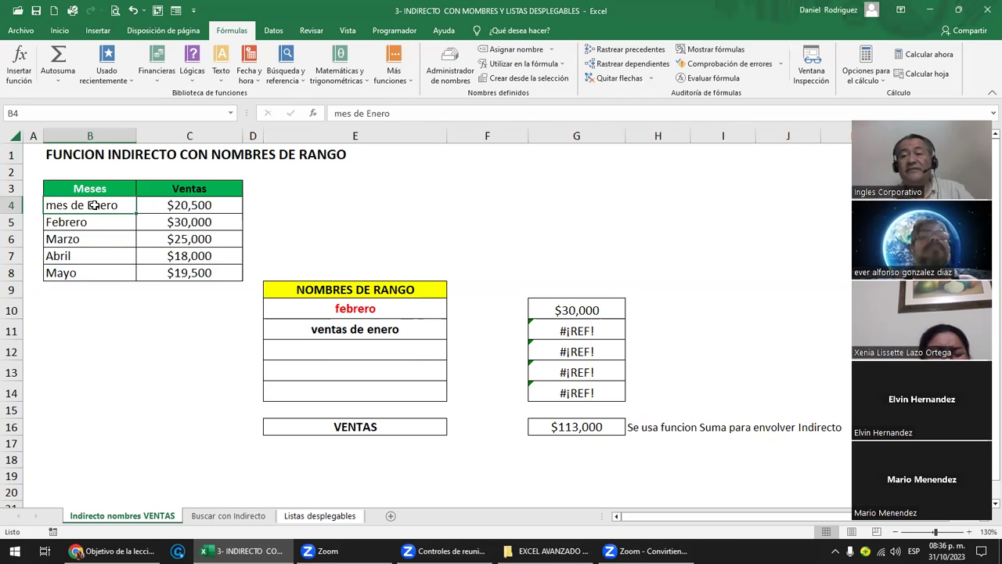
# - Verify the Enero name still points to $20,500, then select the Enero and Febrero labels
pyautogui.click(232, 113)
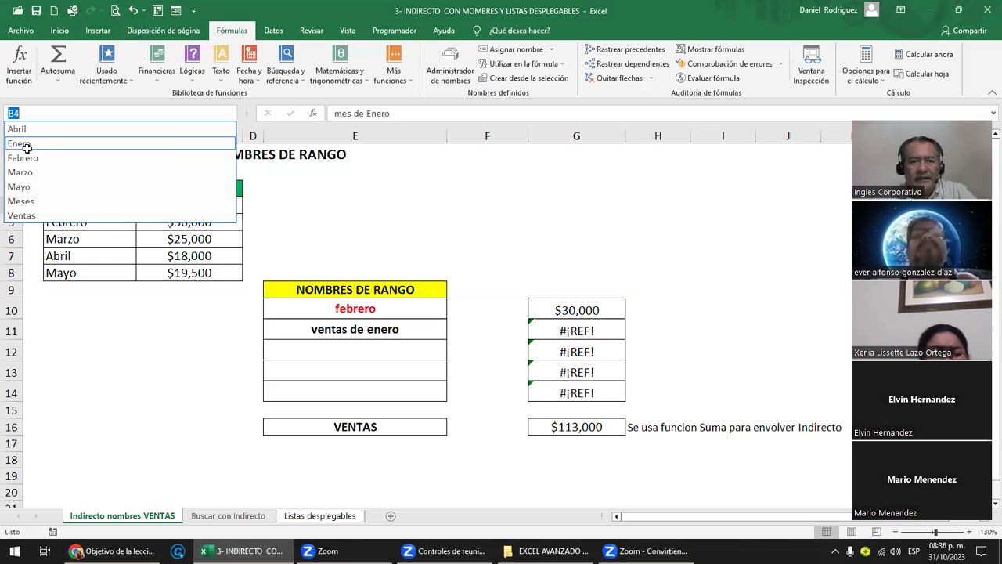
pyautogui.click(47, 142)
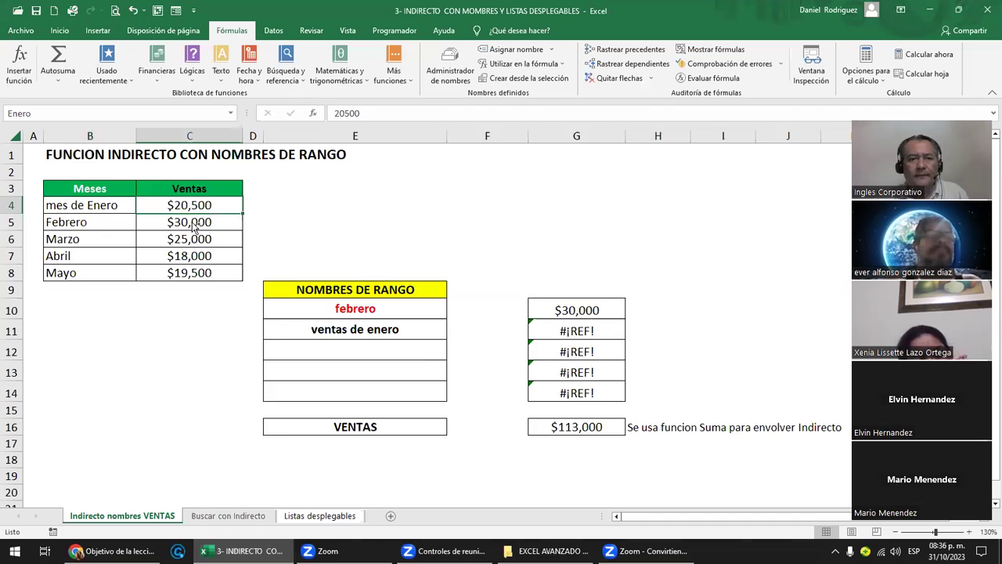
pyautogui.keyDown('ctrl'); pyautogui.scroll(1, 197, 221); pyautogui.keyUp('ctrl')
pyautogui.keyDown('ctrl'); pyautogui.scroll(1, 202, 230); pyautogui.keyUp('ctrl')
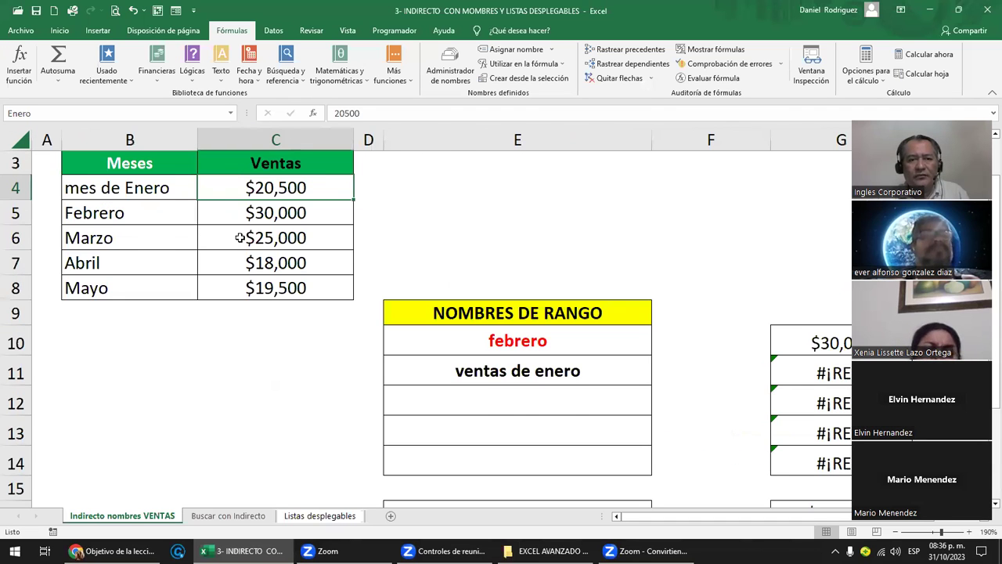
pyautogui.keyDown('ctrl'); pyautogui.scroll(1, 278, 244); pyautogui.keyUp('ctrl')
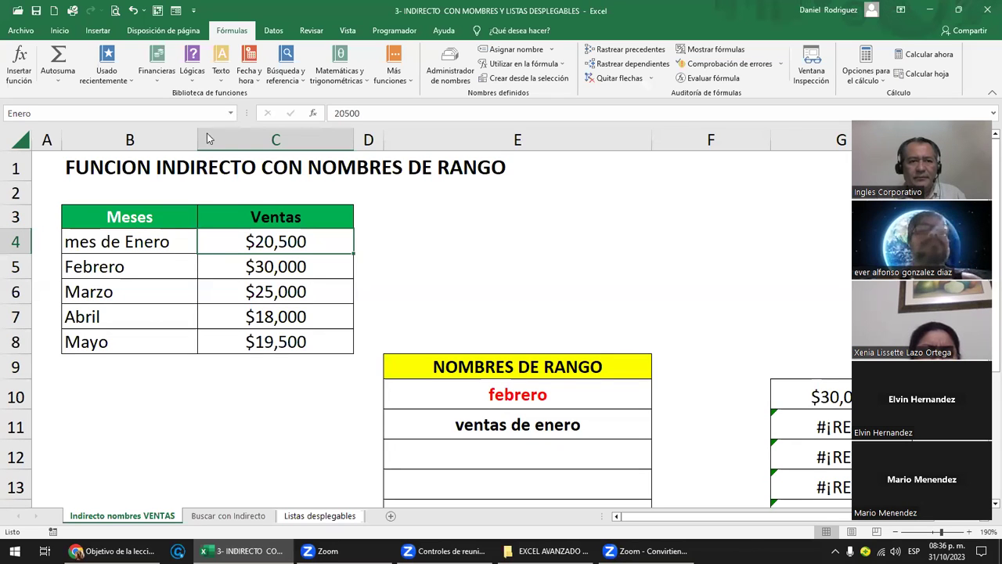
pyautogui.click(231, 114)
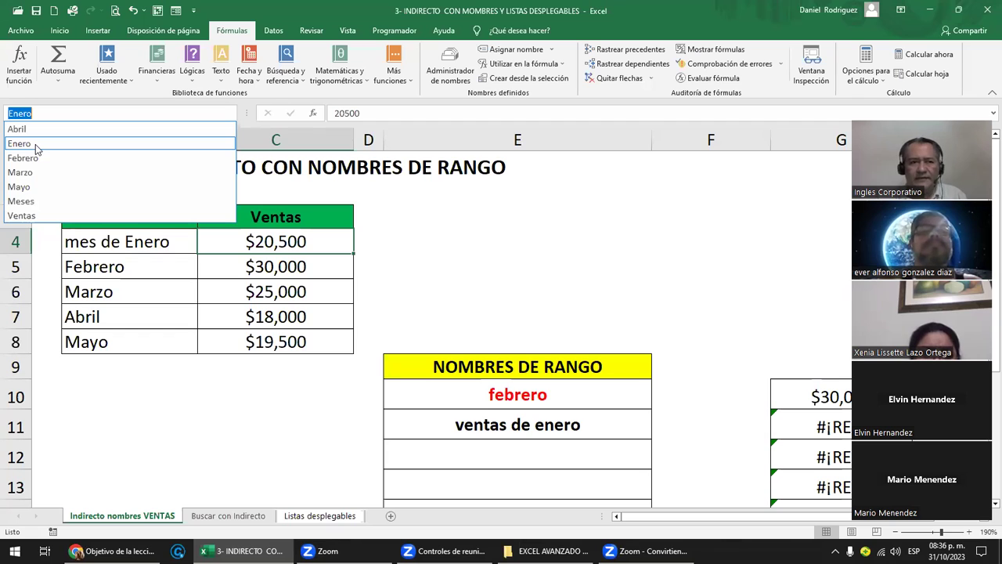
pyautogui.click(39, 142)
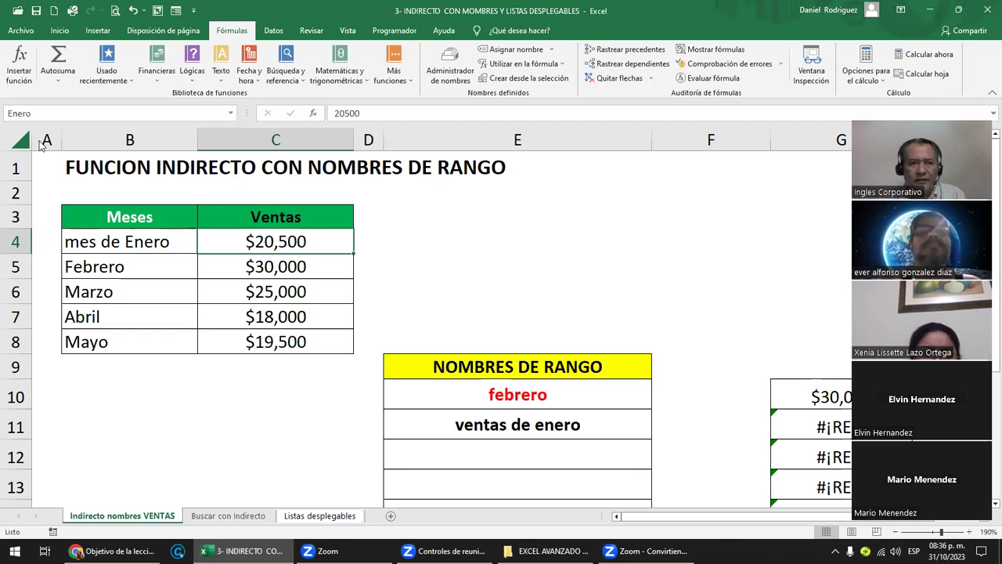
pyautogui.click(230, 113)
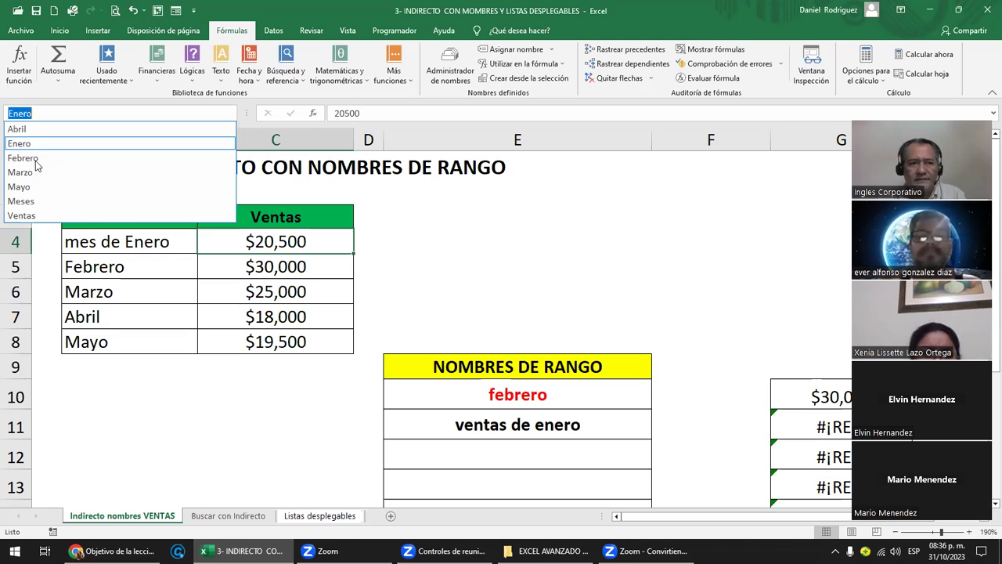
pyautogui.click(109, 245)
pyautogui.moveTo(109, 247); pyautogui.dragTo(105, 314)
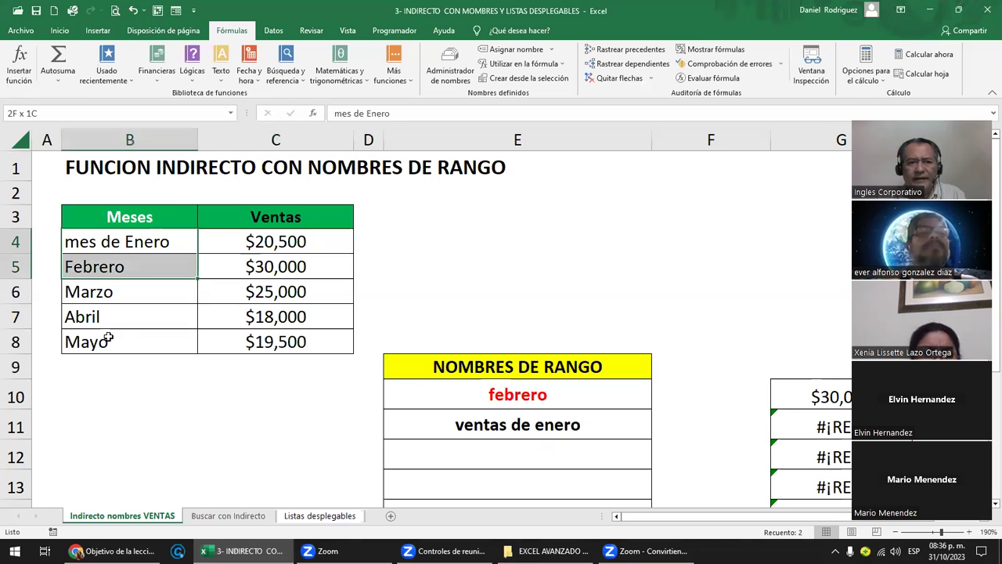
# - Extend the Febrero label in B5 with 'mes del amos', autofit column B, then clear B5
pyautogui.click(128, 249)
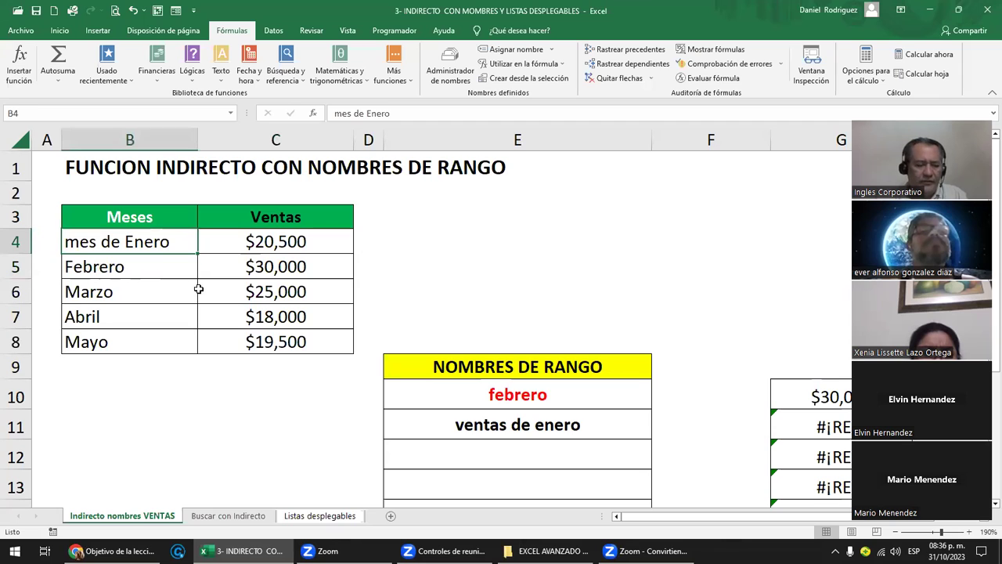
pyautogui.press('Down')
pyautogui.press('F2')
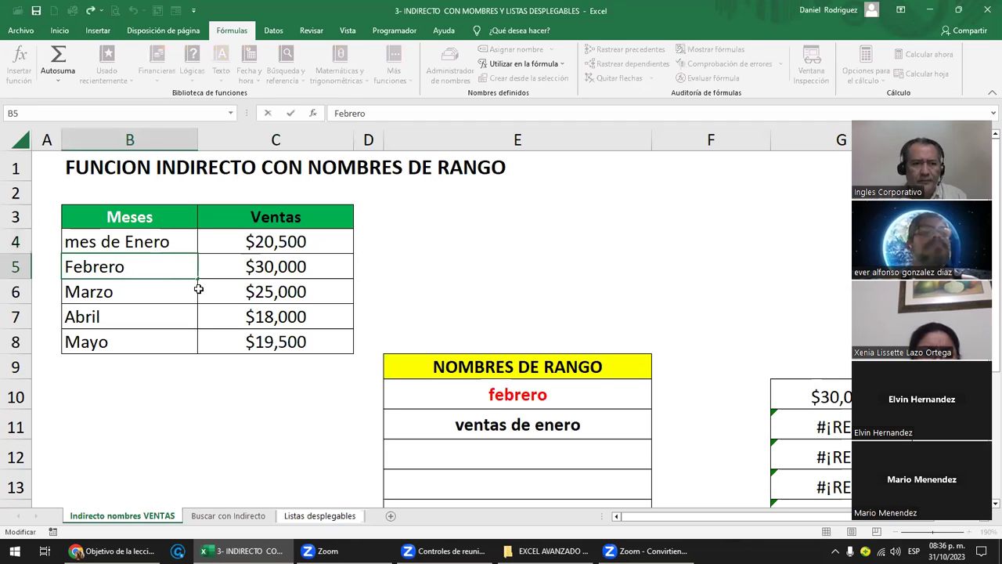
pyautogui.write('mes del a')
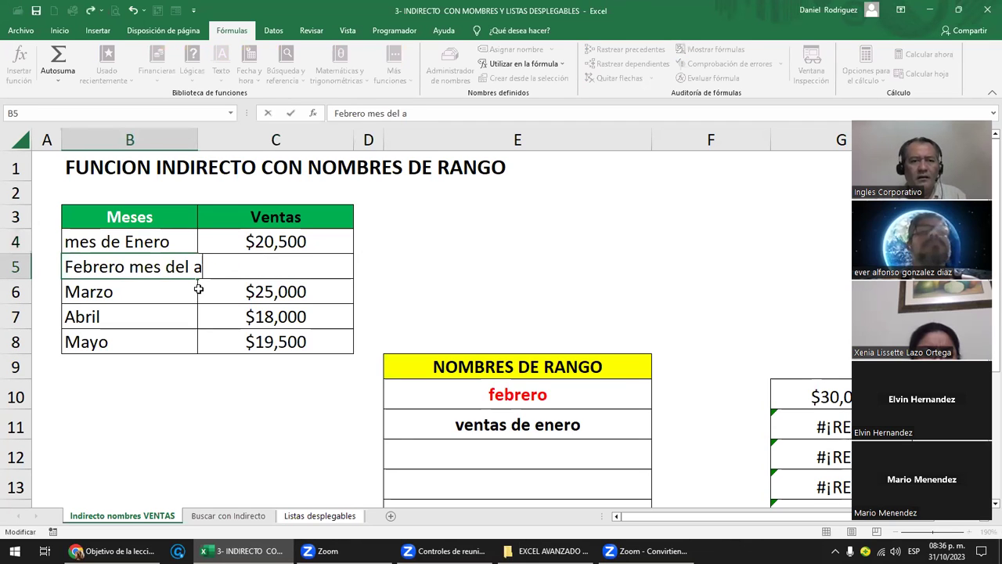
pyautogui.write('mos')
pyautogui.press('Return')
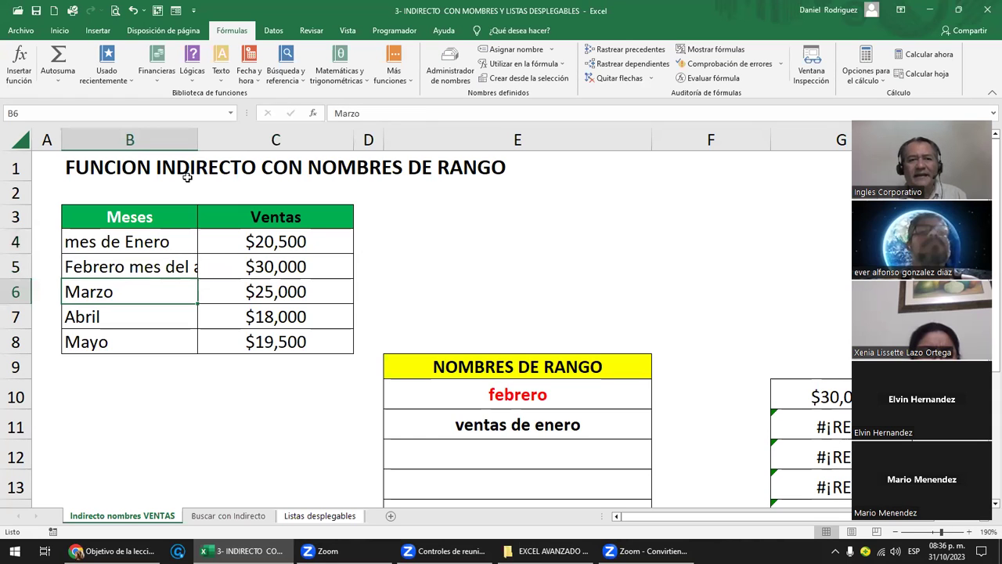
pyautogui.doubleClick(197, 140)
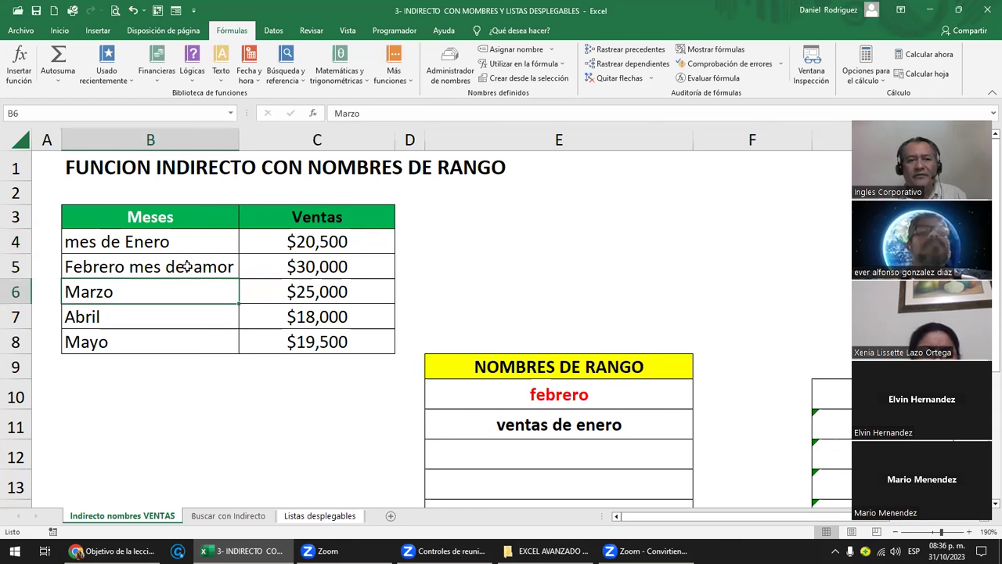
pyautogui.click(188, 266)
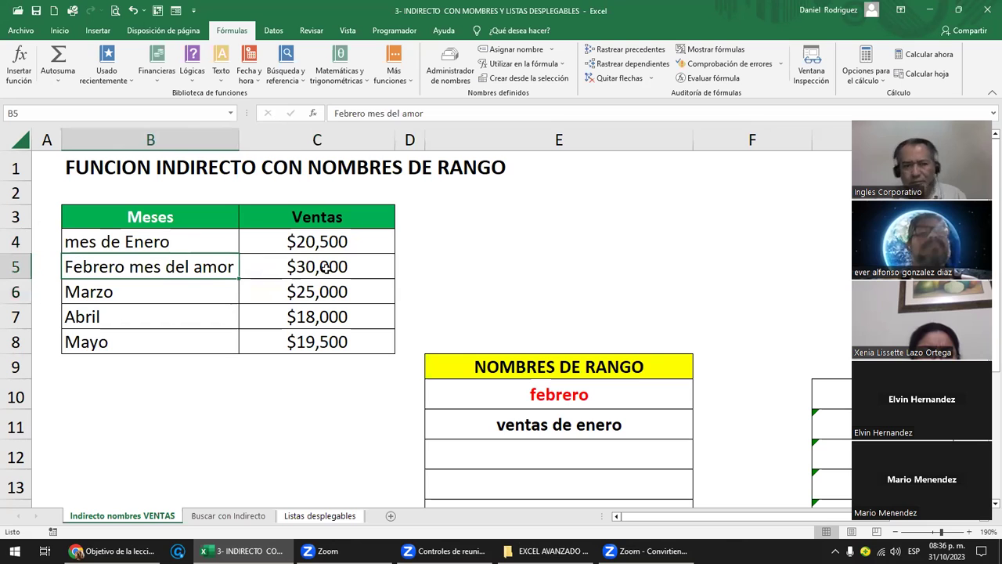
pyautogui.press('Delete')
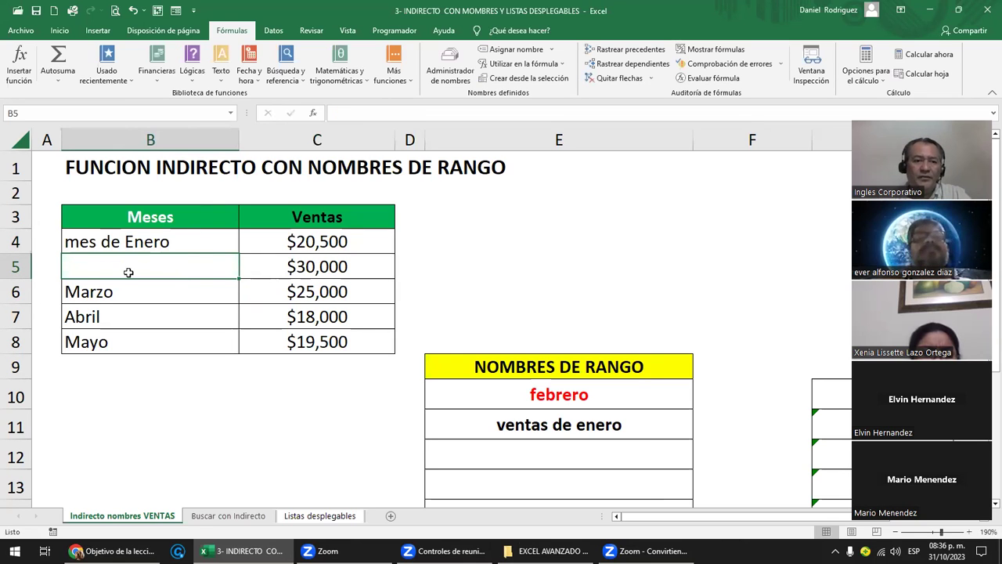
# - Jump to the Febrero named range, then undo the clearing and the label edits
pyautogui.click(228, 116)
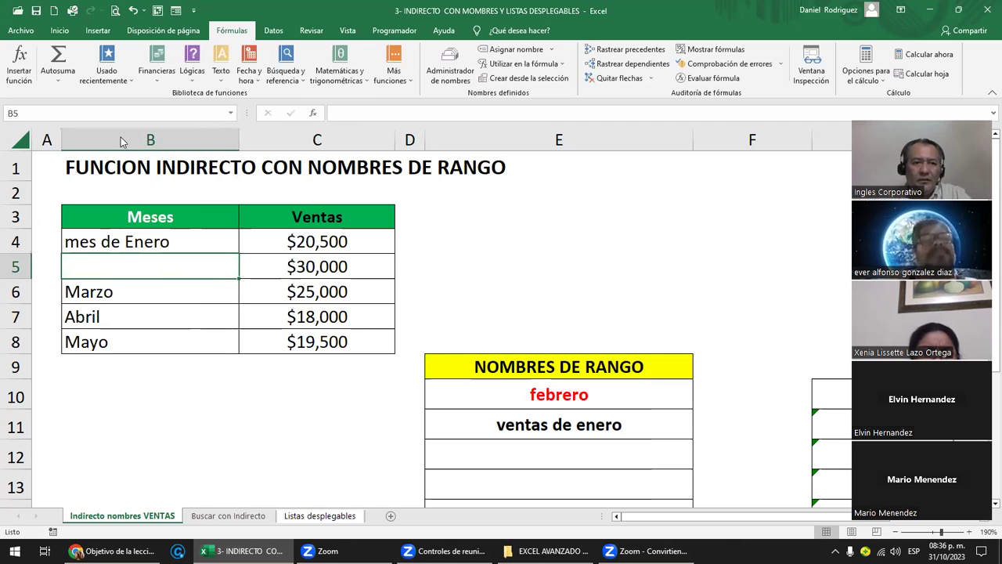
pyautogui.click(37, 159)
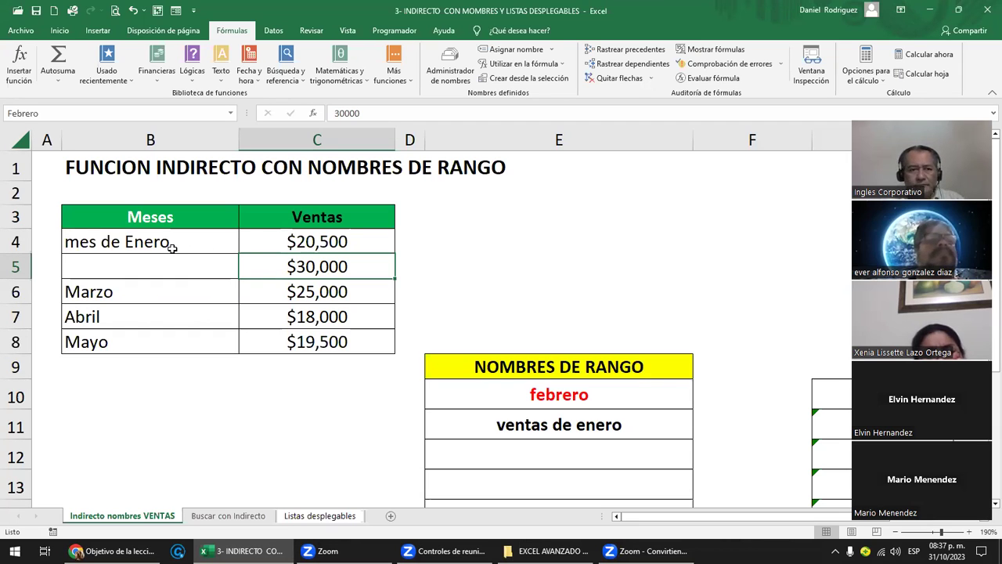
pyautogui.click(172, 248)
pyautogui.hotkey('ctrl', 'z')
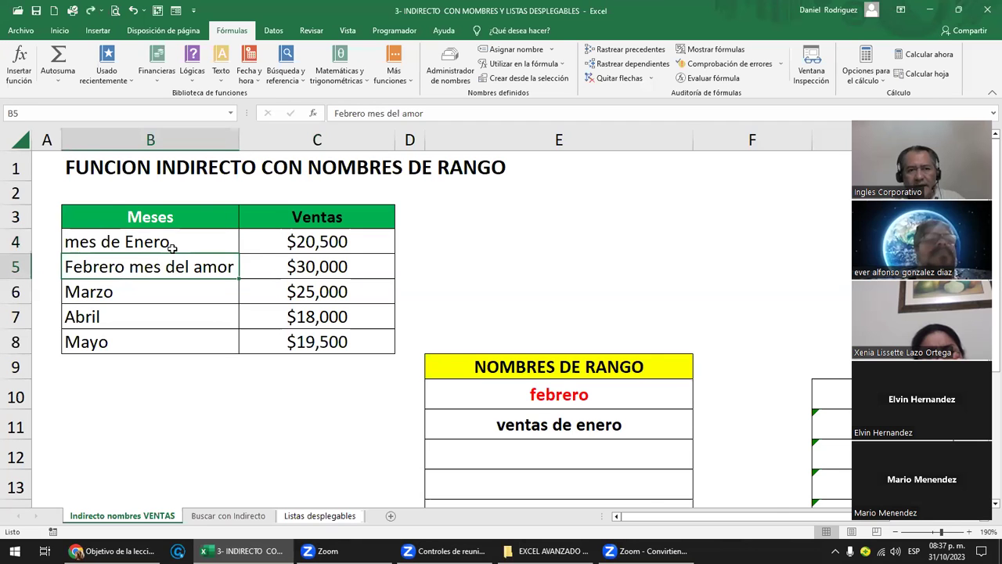
pyautogui.hotkey('ctrl', 'z')
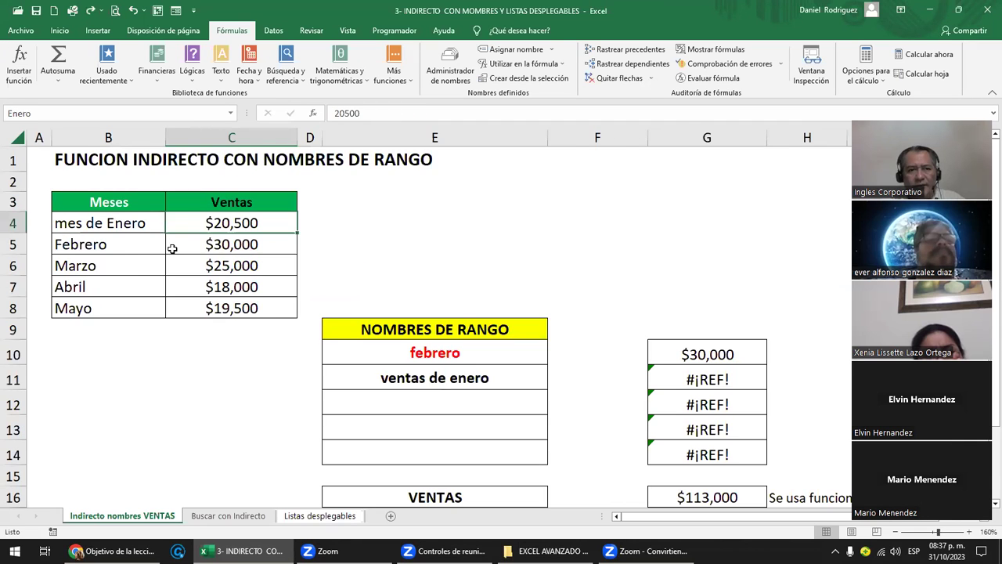
pyautogui.scroll(-2, 172, 249)
pyautogui.hotkey('ctrl', 'z')
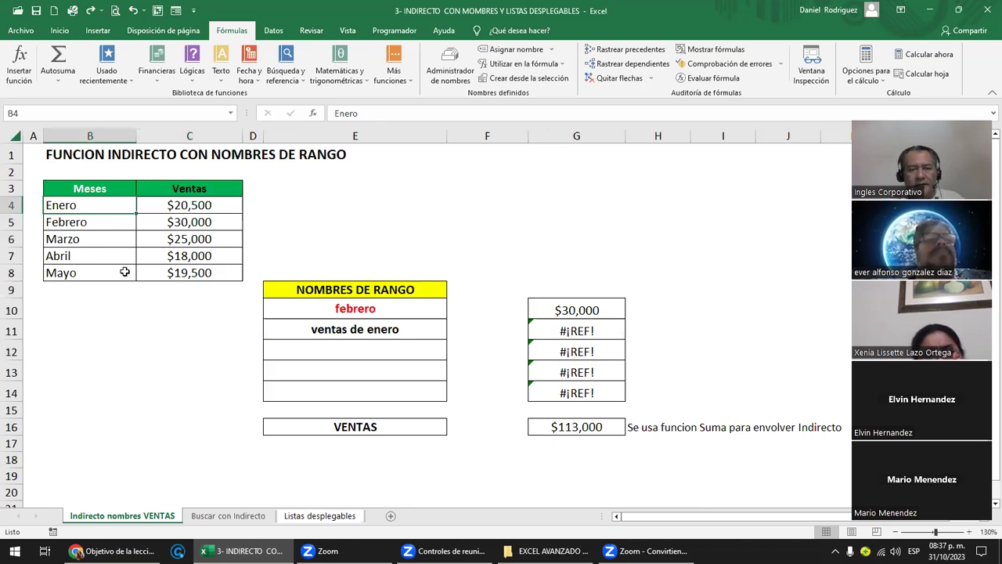
# - Review the defined range names, then delete Enero and its $20,500 sales from B4:C4
pyautogui.scroll(5, 125, 271)
pyautogui.scroll(1, 141, 253)
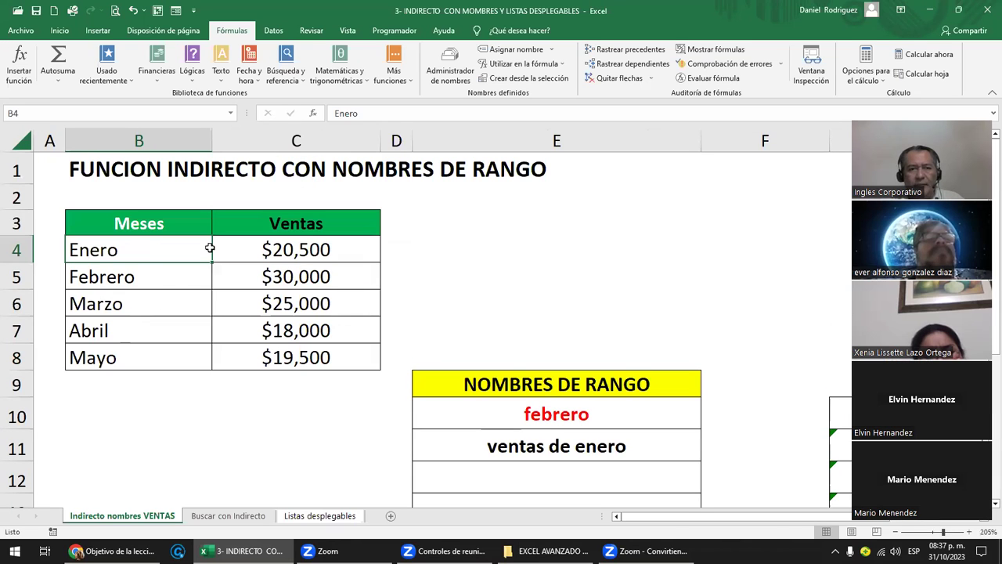
pyautogui.keyDown('shift'); pyautogui.click(278, 354); pyautogui.keyUp('shift')
pyautogui.moveTo(252, 269); pyautogui.dragTo(254, 348)
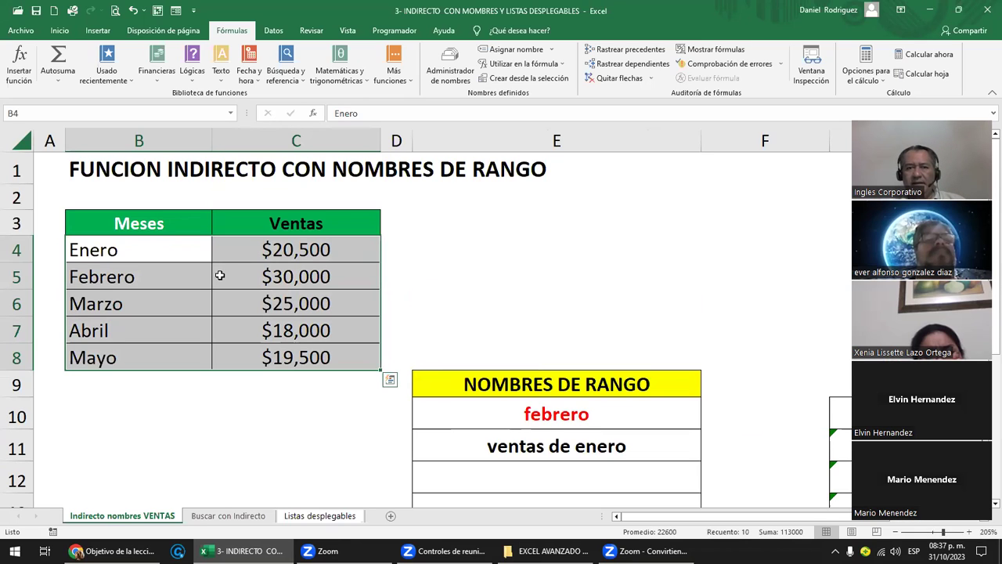
pyautogui.click(185, 254)
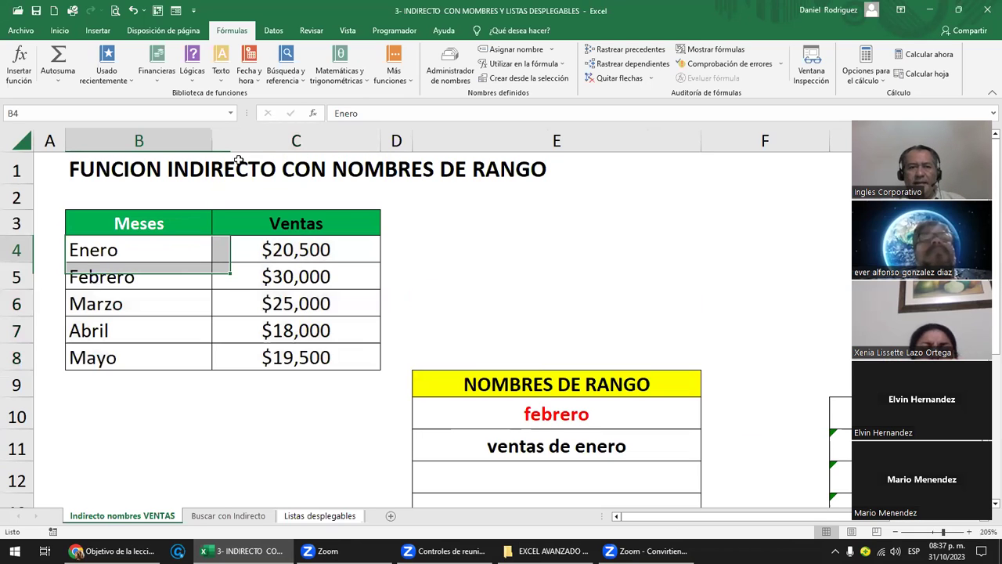
pyautogui.click(230, 113)
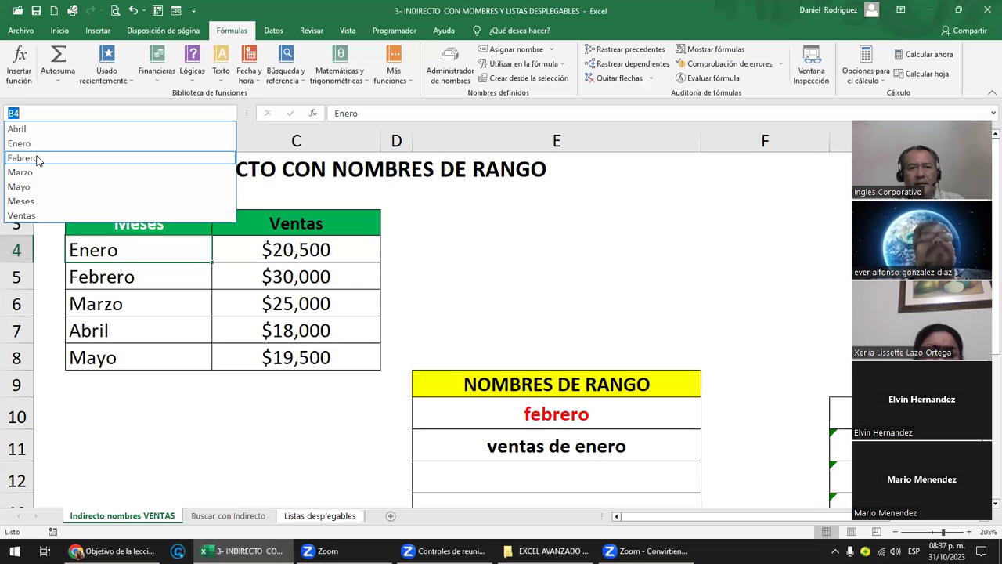
pyautogui.click(160, 245)
pyautogui.moveTo(227, 247); pyautogui.dragTo(329, 250)
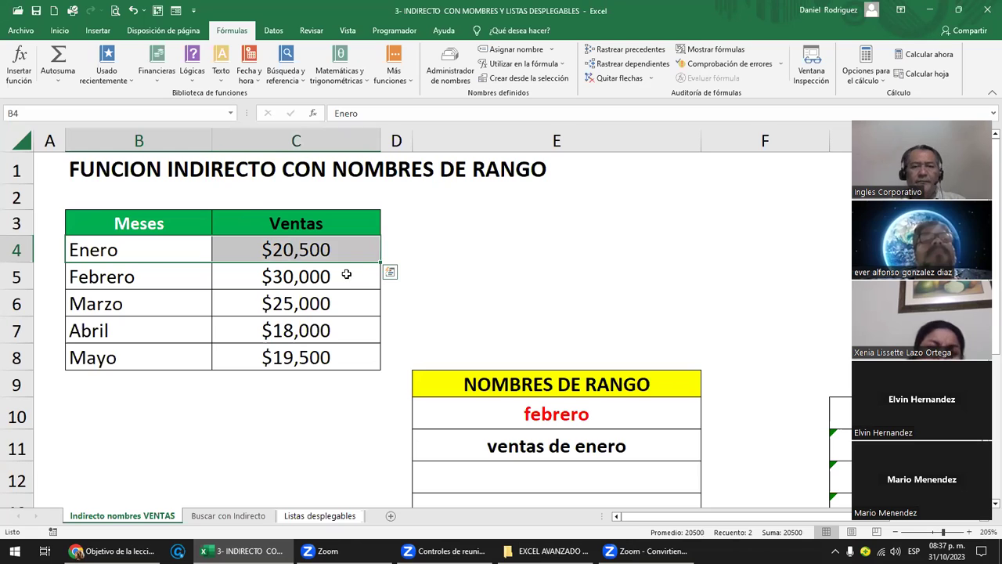
pyautogui.press('Delete')
# - Select the Enero named range twice and zoom in on the empty cell C4 it highlights
pyautogui.click(455, 270)
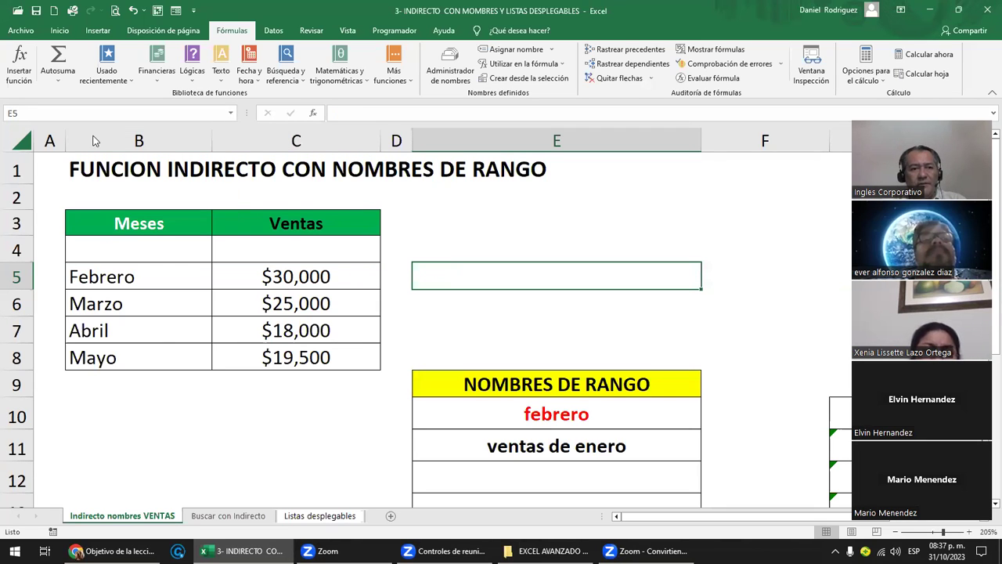
pyautogui.click(47, 113)
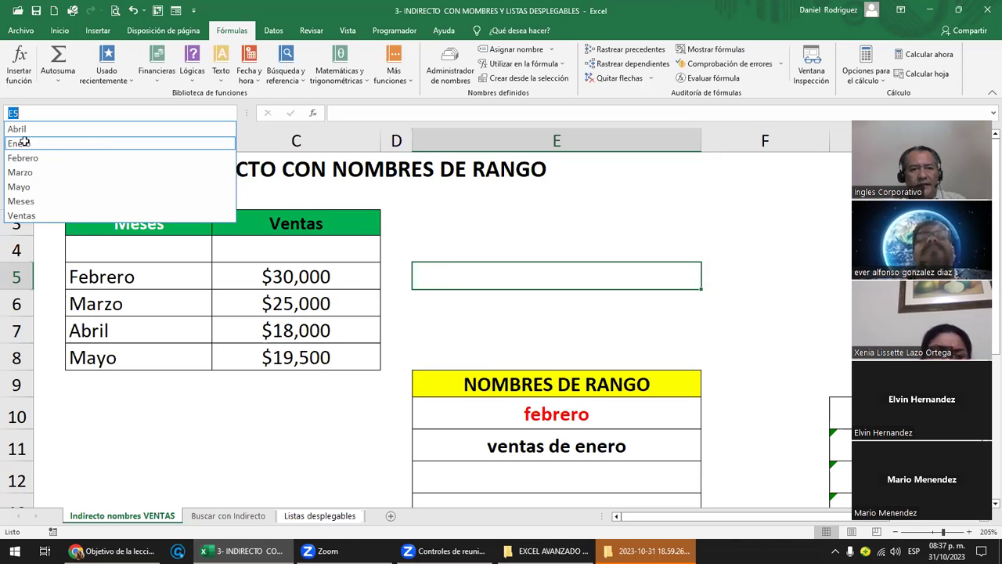
pyautogui.click(20, 145)
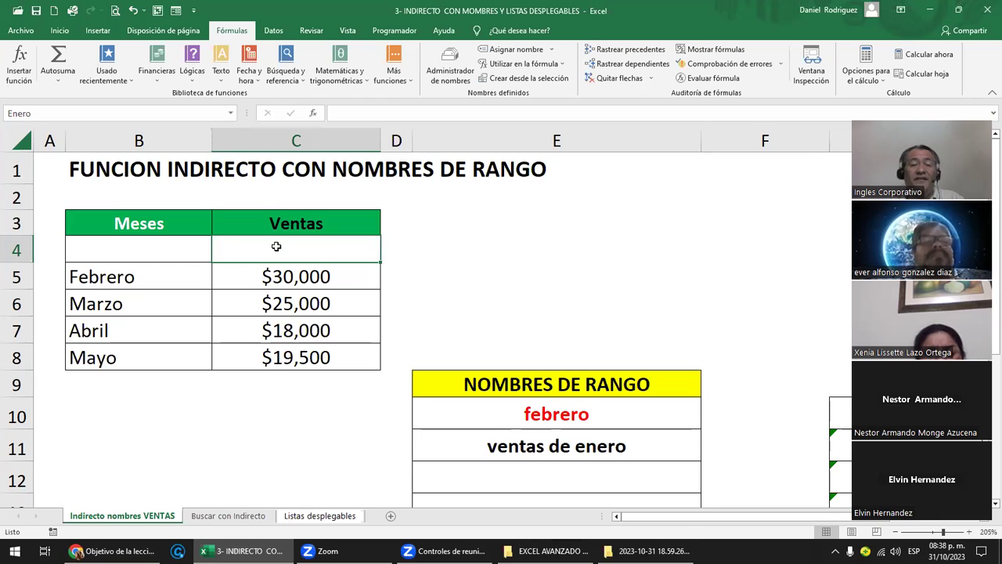
pyautogui.click(231, 114)
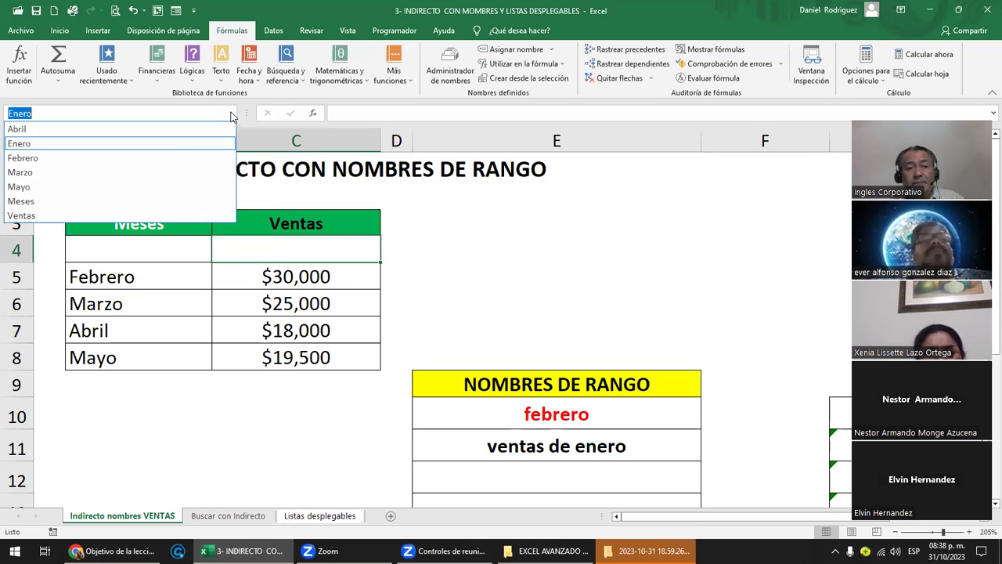
pyautogui.click(109, 148)
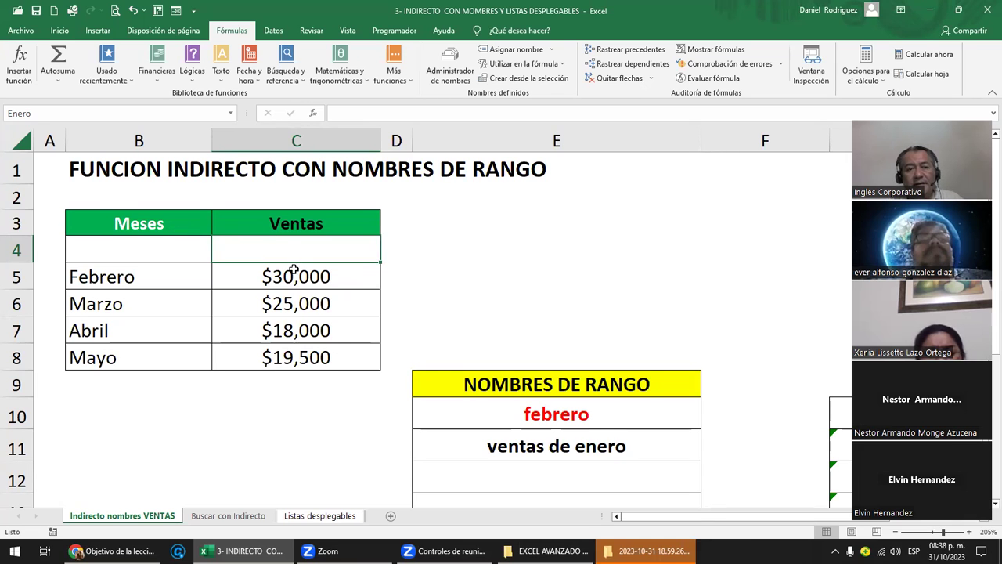
pyautogui.scroll(3, 294, 270)
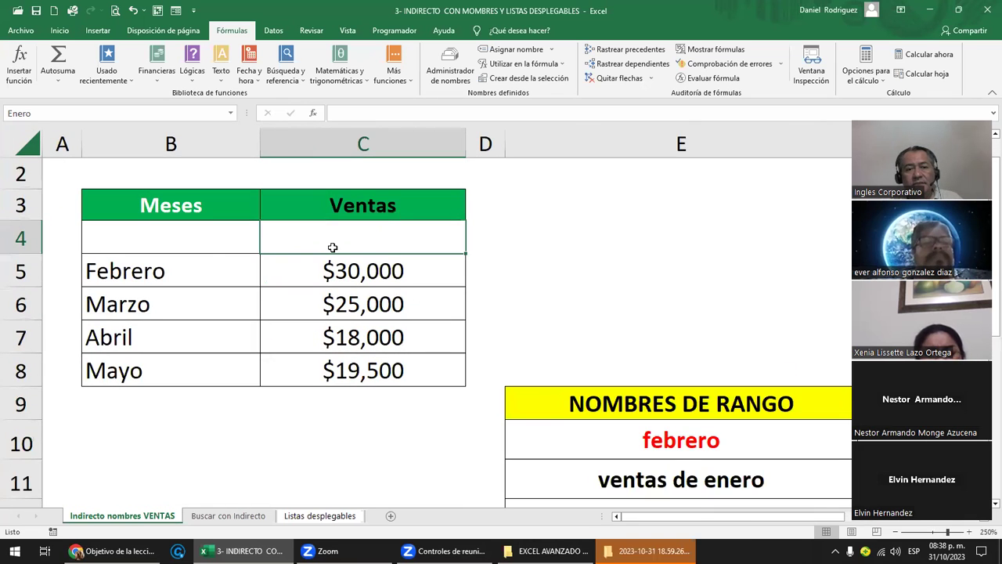
# - Retype Enero in cell B4
pyautogui.click(182, 244)
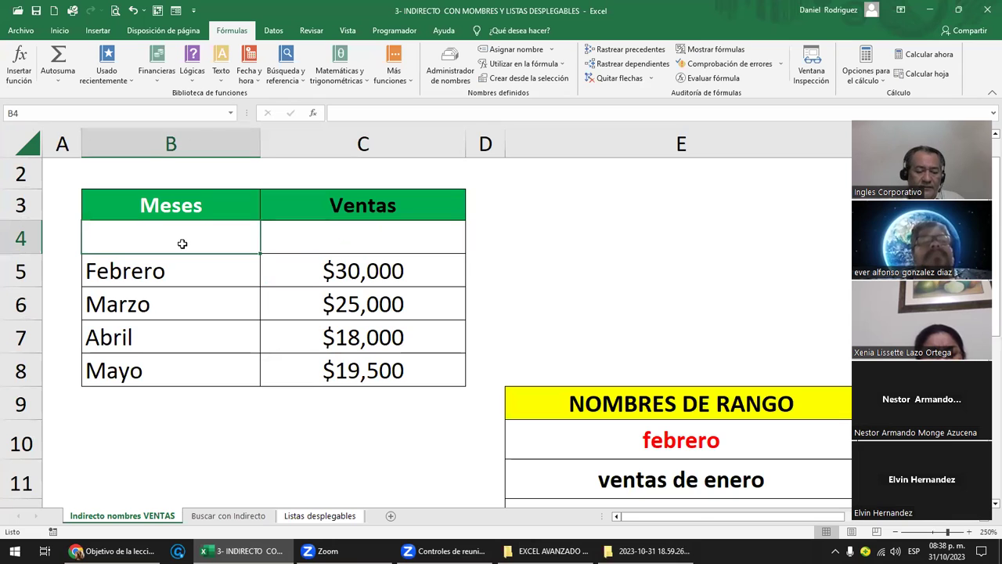
pyautogui.write('n')
pyautogui.press('BackSpace')
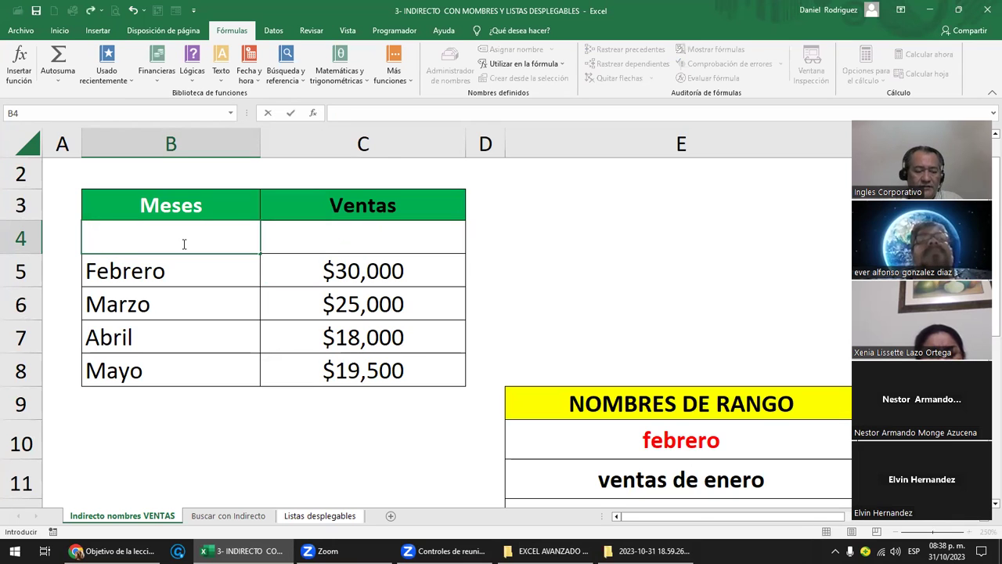
pyautogui.write('Ene')
pyautogui.write('dor')
pyautogui.press('BackSpace')
pyautogui.press('BackSpace')
pyautogui.press('BackSpace')
pyautogui.write('ro')
pyautogui.press('Return')
# - Enter 20000 as January sales in C4 and select the whole B4:C8 table
pyautogui.press('Up')
pyautogui.press('Right')
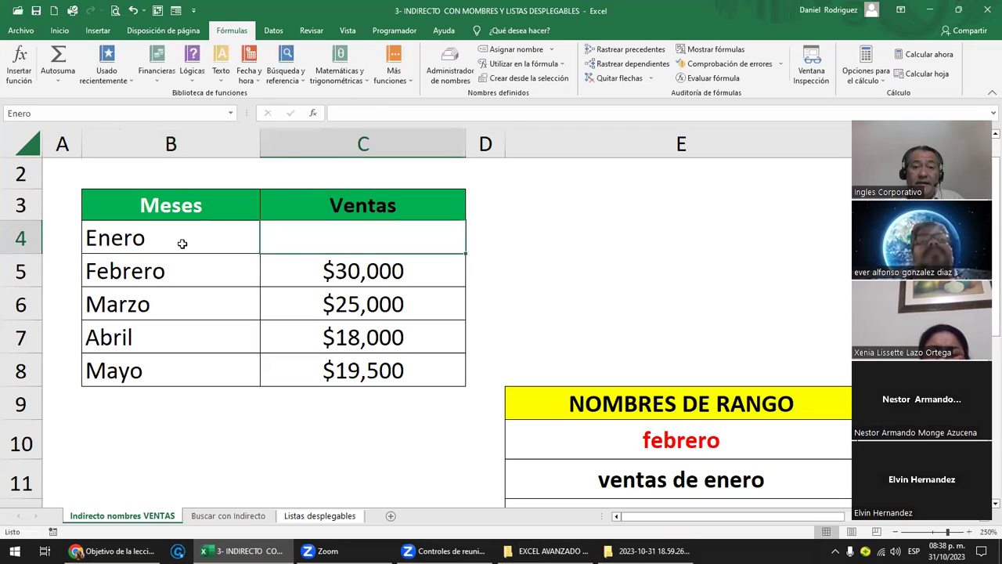
pyautogui.write('20000')
pyautogui.press('Return')
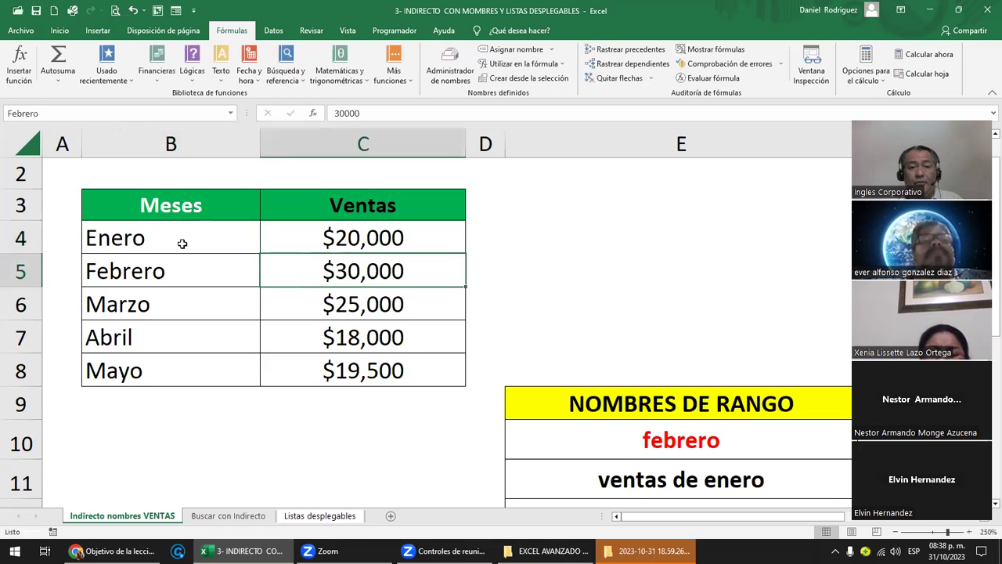
pyautogui.moveTo(124, 237); pyautogui.dragTo(348, 353)
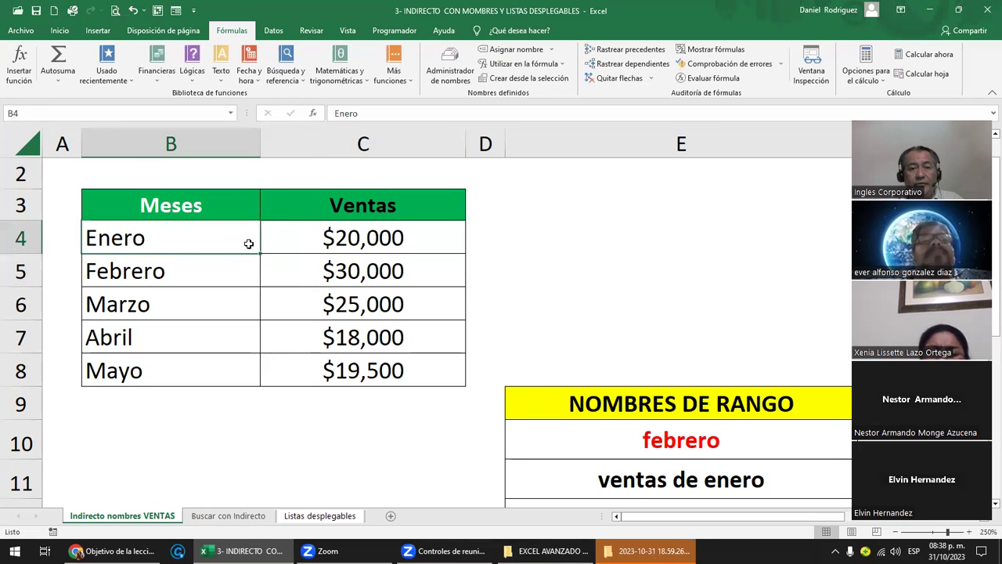
# - Clear all months and sales from B4:C8, then jump to the Febrero named range
pyautogui.press('Delete')
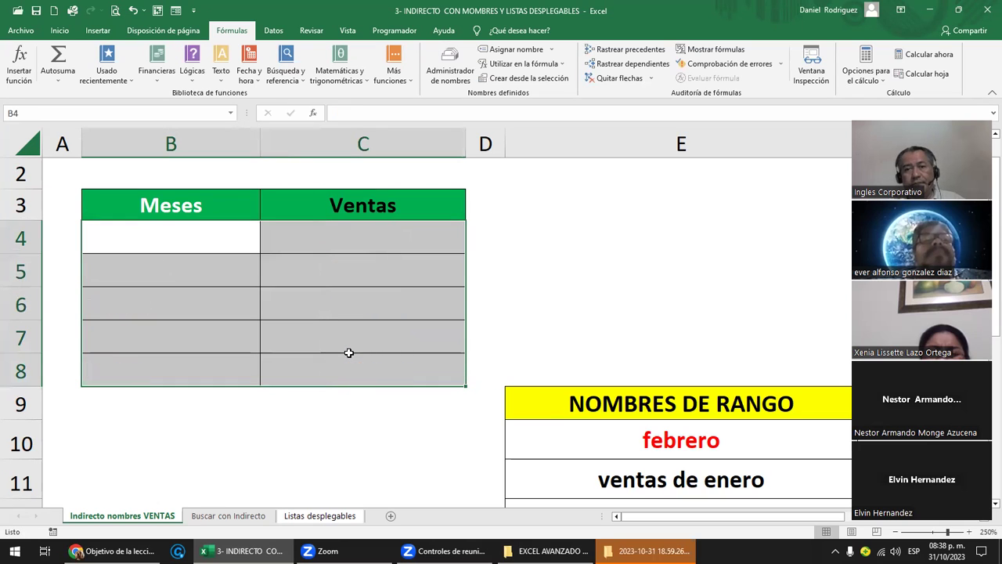
pyautogui.click(540, 256)
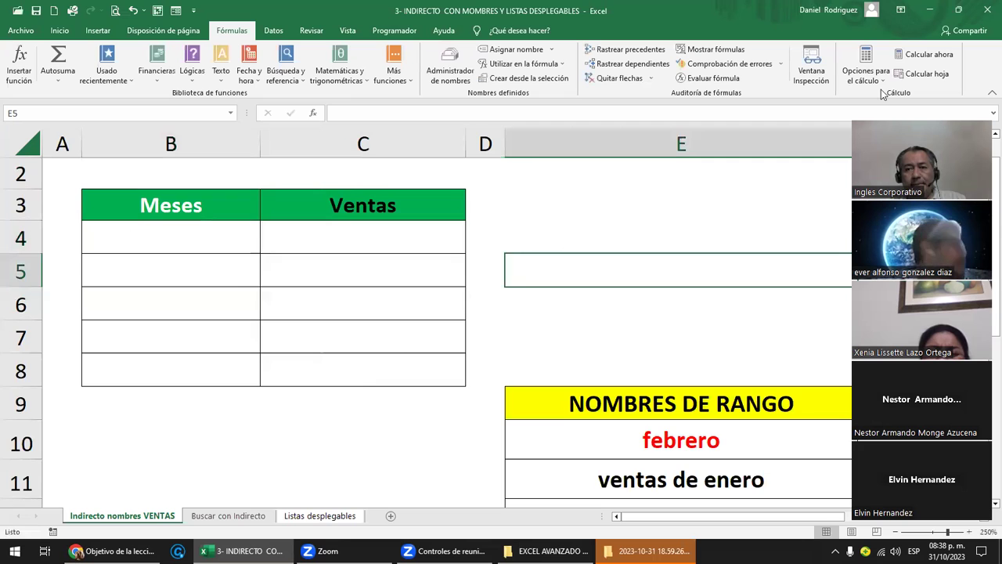
pyautogui.click(929, 10)
pyautogui.click(985, 7)
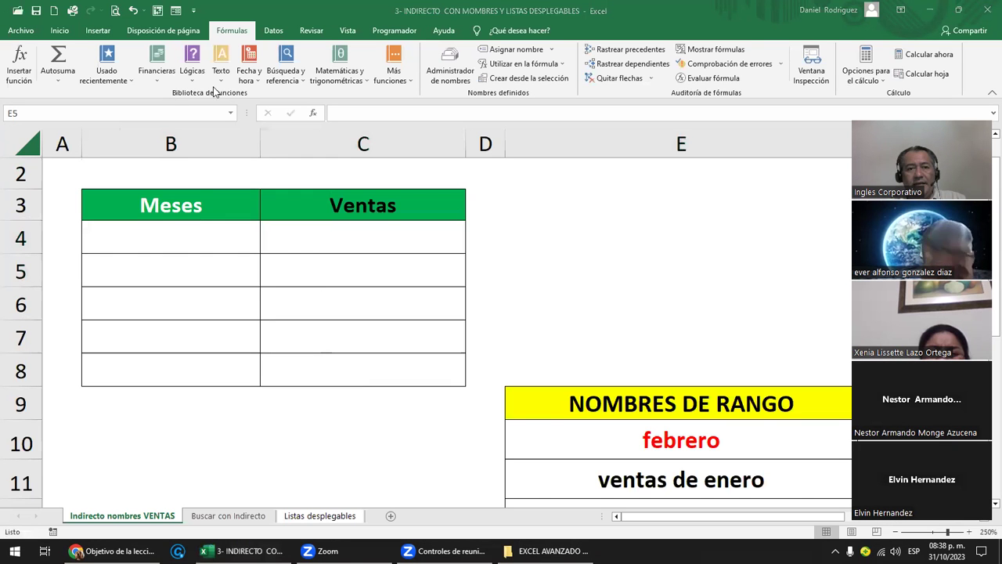
pyautogui.click(230, 114)
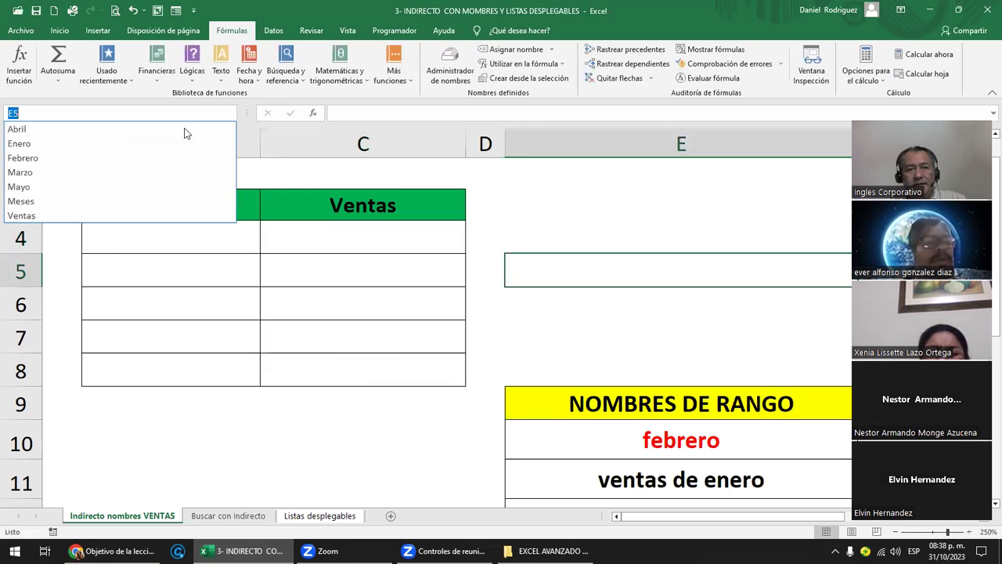
pyautogui.click(50, 158)
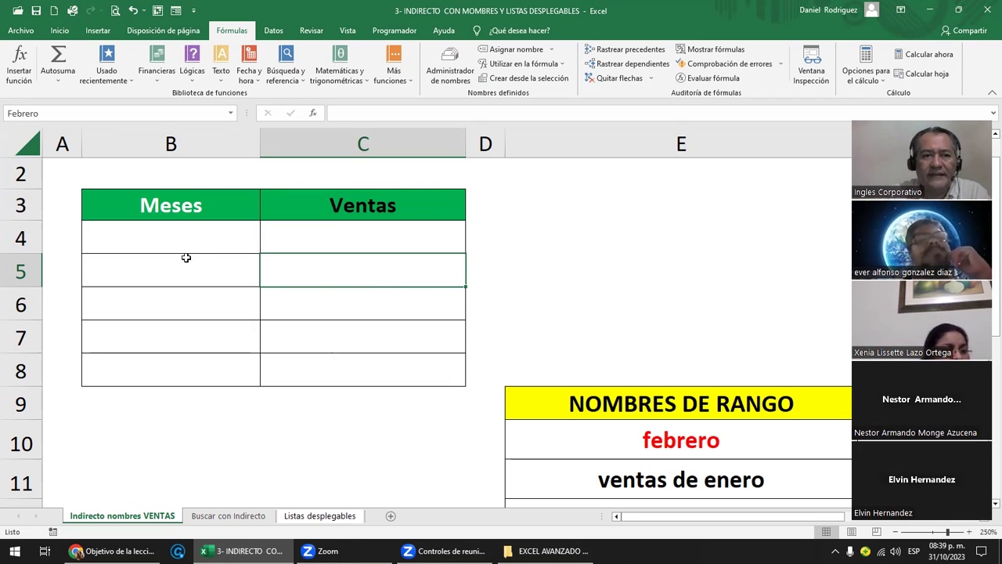
# - Undo the clearing to restore the table, then type diciembre over Mayo in B8
pyautogui.hotkey('ctrl', 'z')
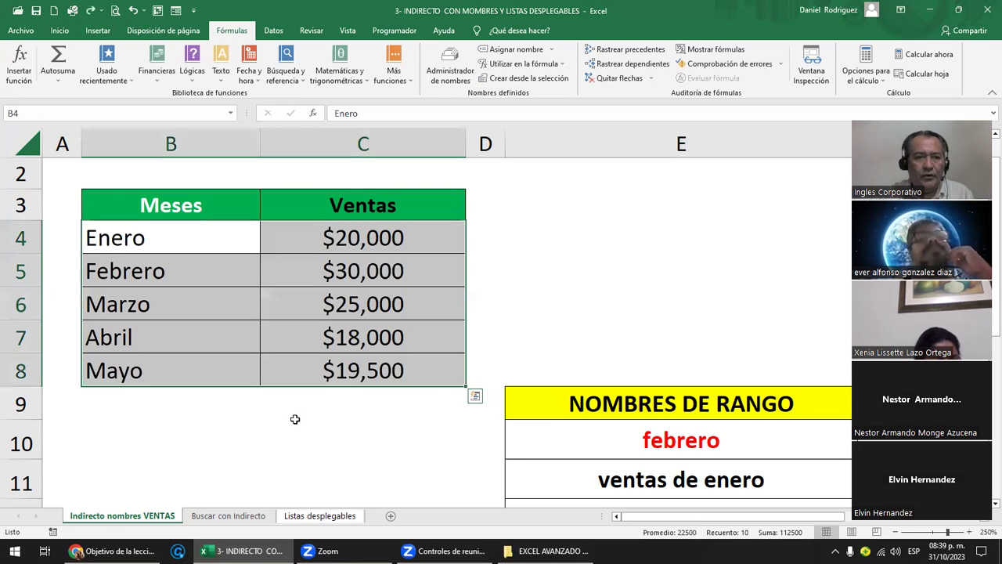
pyautogui.moveTo(403, 248); pyautogui.dragTo(399, 370)
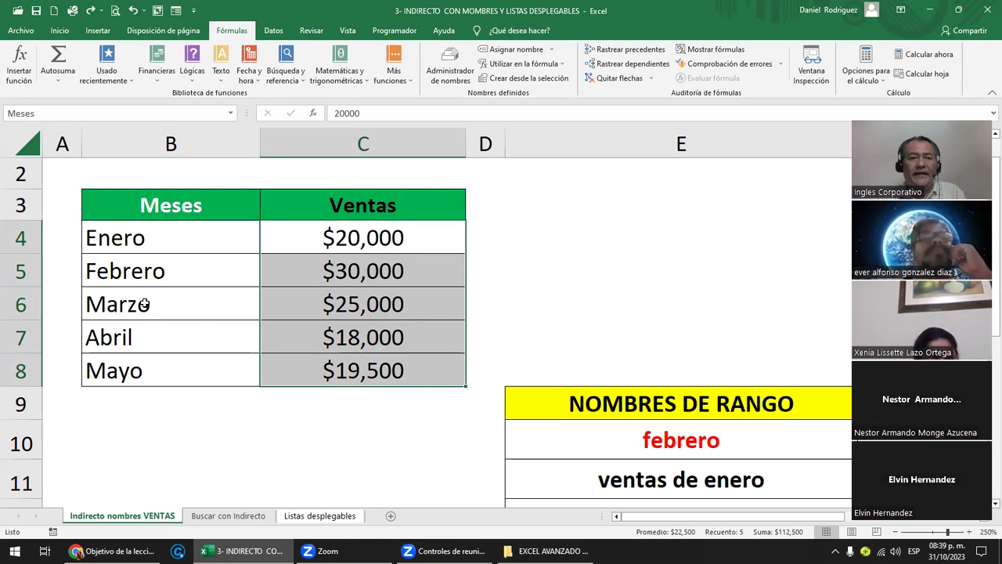
pyautogui.click(144, 242)
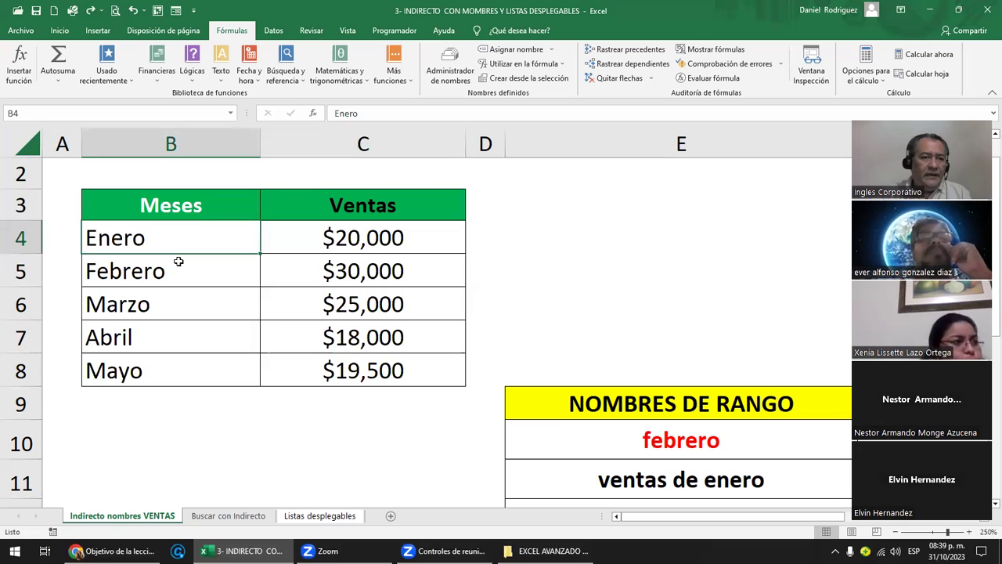
pyautogui.click(157, 372)
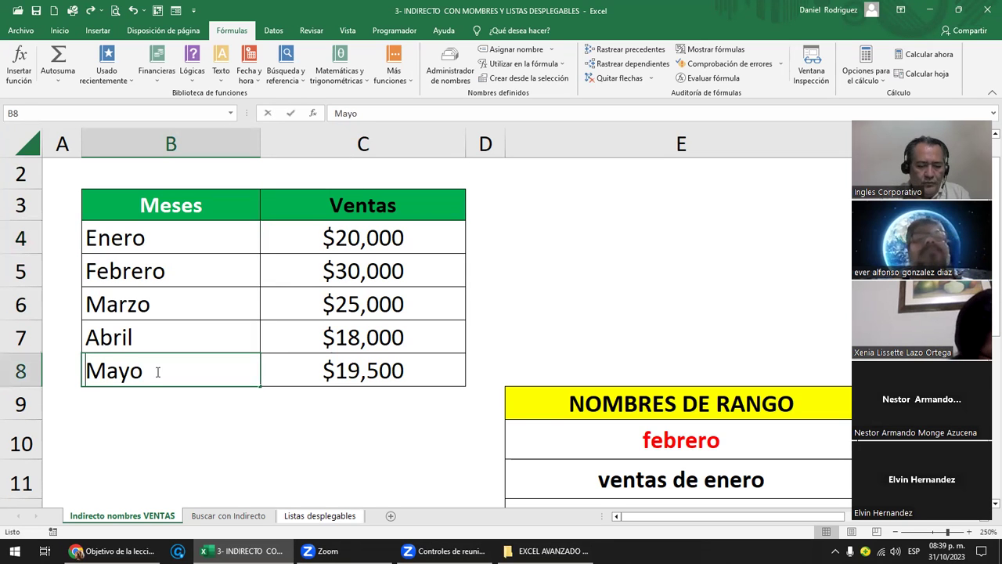
pyautogui.write('diciembre')
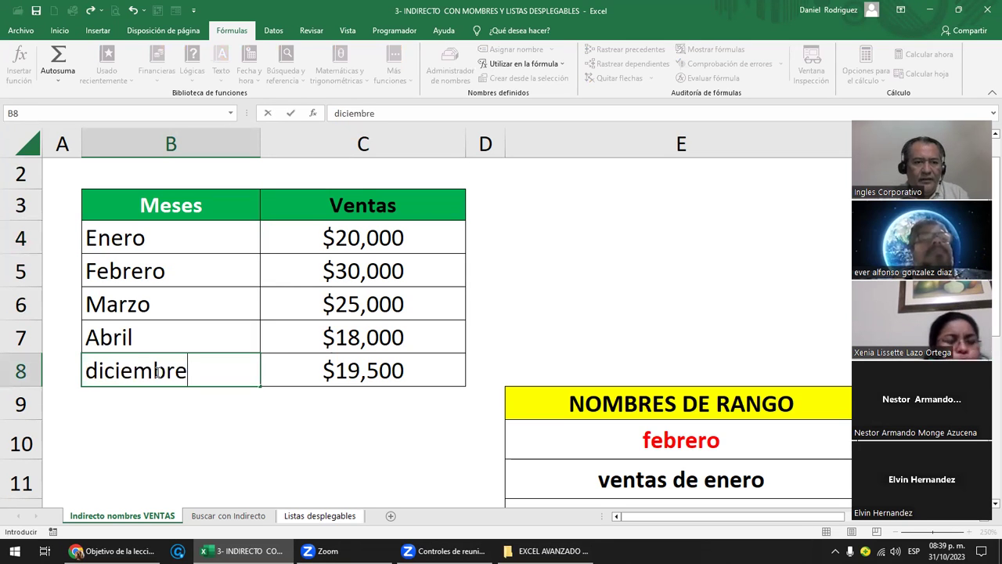
pyautogui.press('Return')
pyautogui.moveTo(110, 374); pyautogui.dragTo(365, 368)
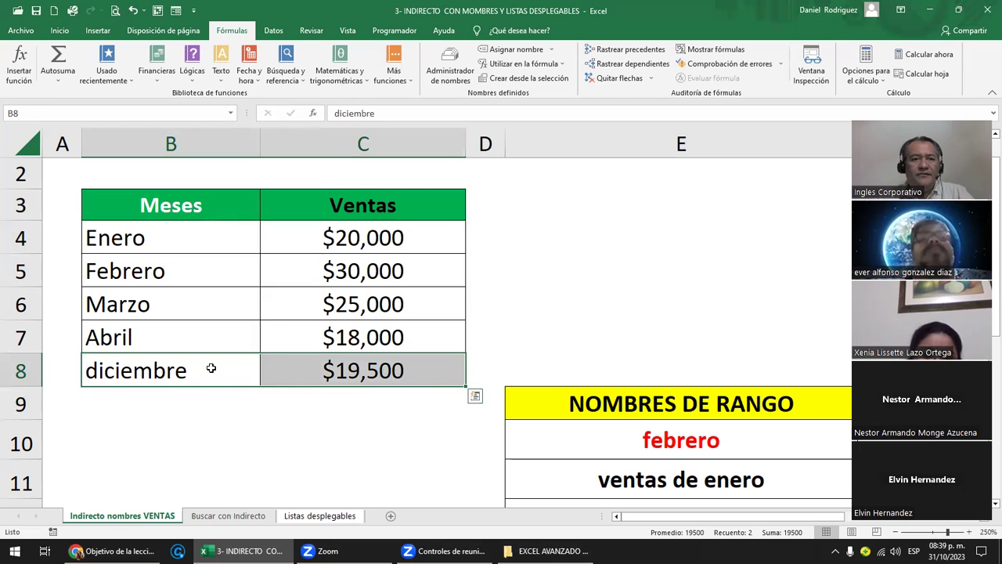
pyautogui.click(178, 379)
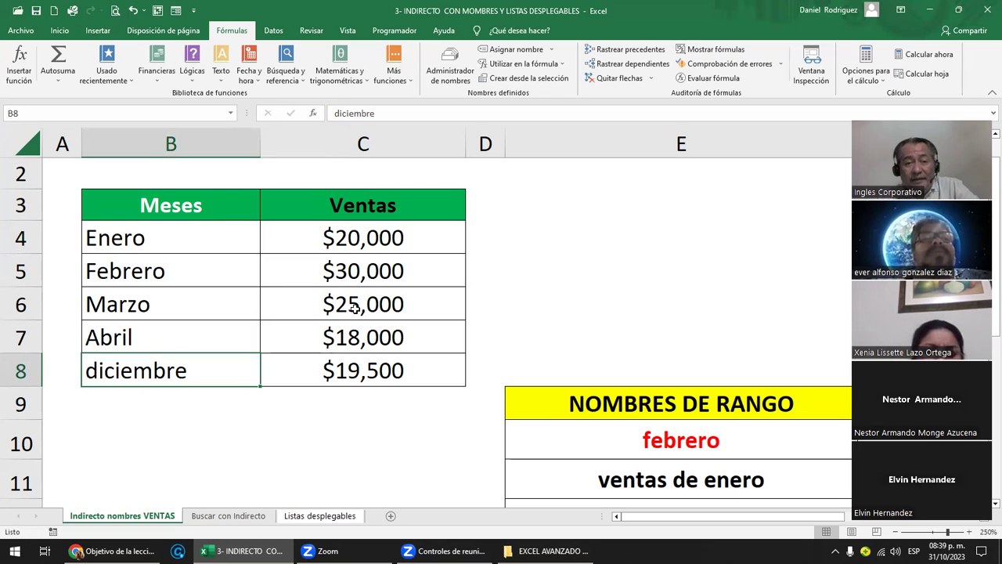
pyautogui.click(230, 113)
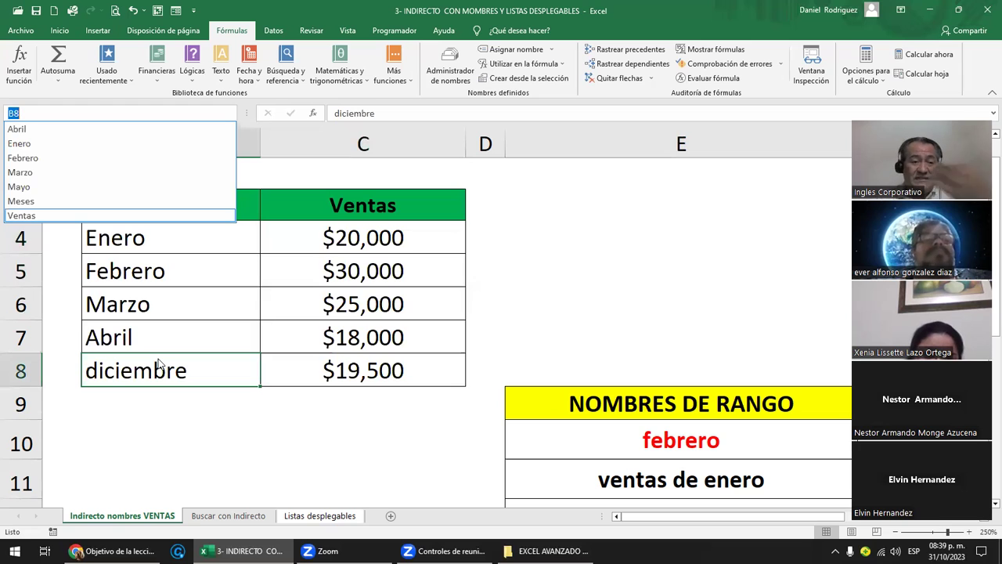
pyautogui.click(33, 188)
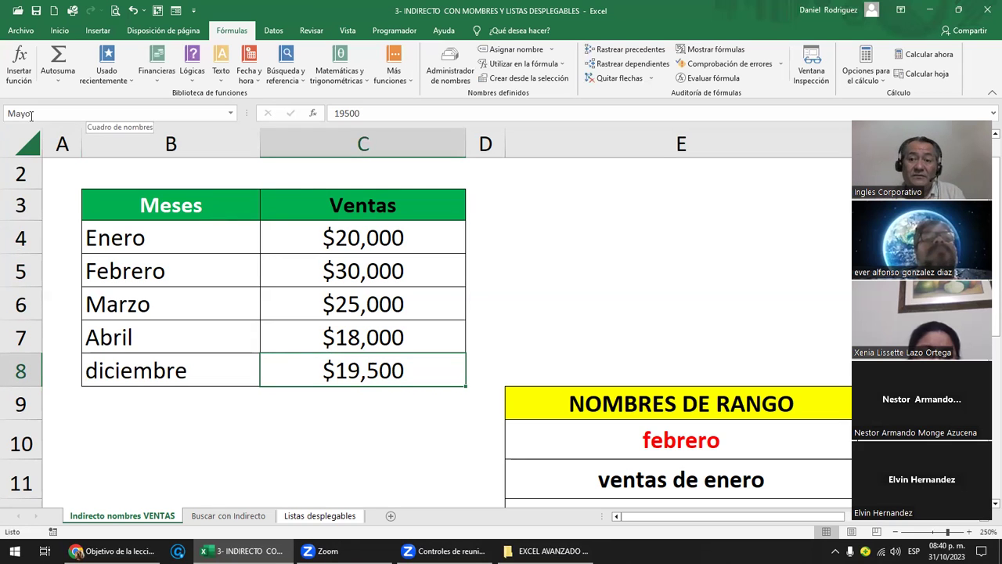
pyautogui.hotkey('ctrl', 'z')
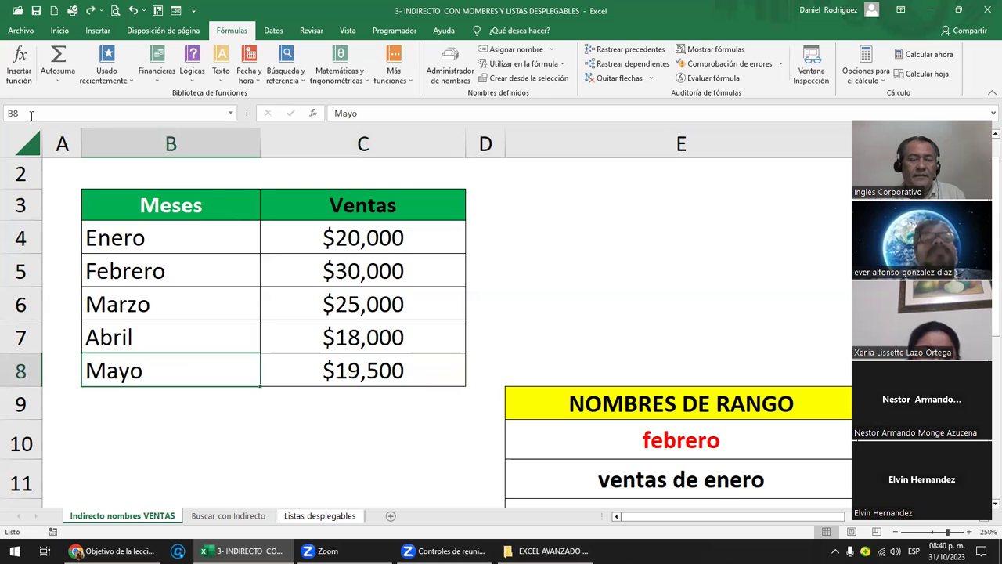
pyautogui.moveTo(131, 240); pyautogui.dragTo(328, 369)
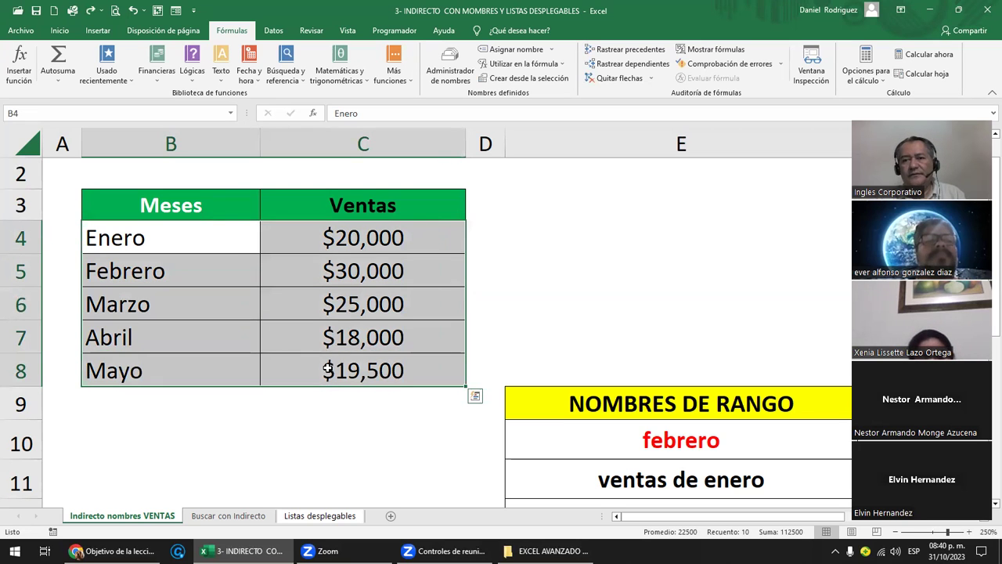
pyautogui.click(178, 247)
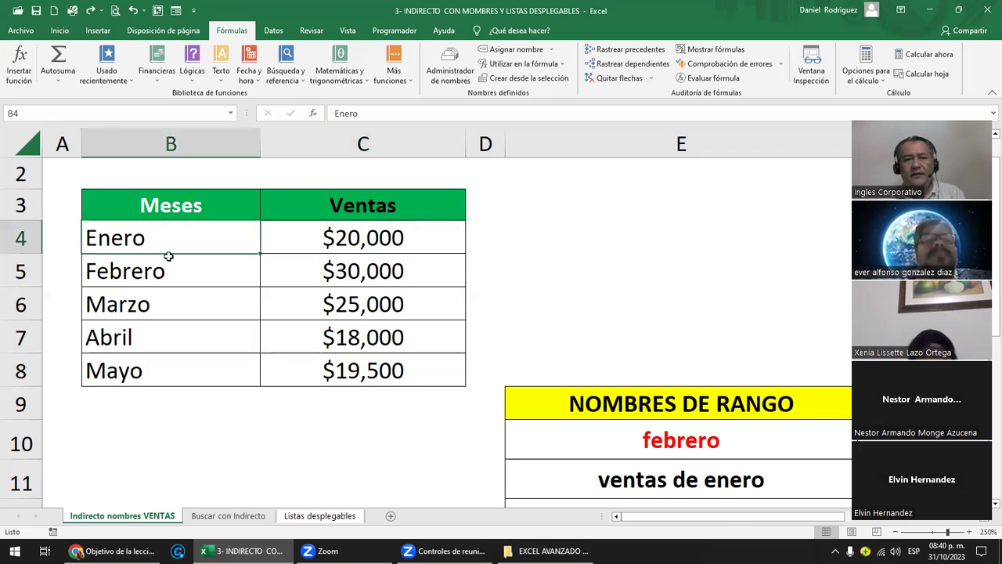
pyautogui.click(342, 241)
pyautogui.click(167, 269)
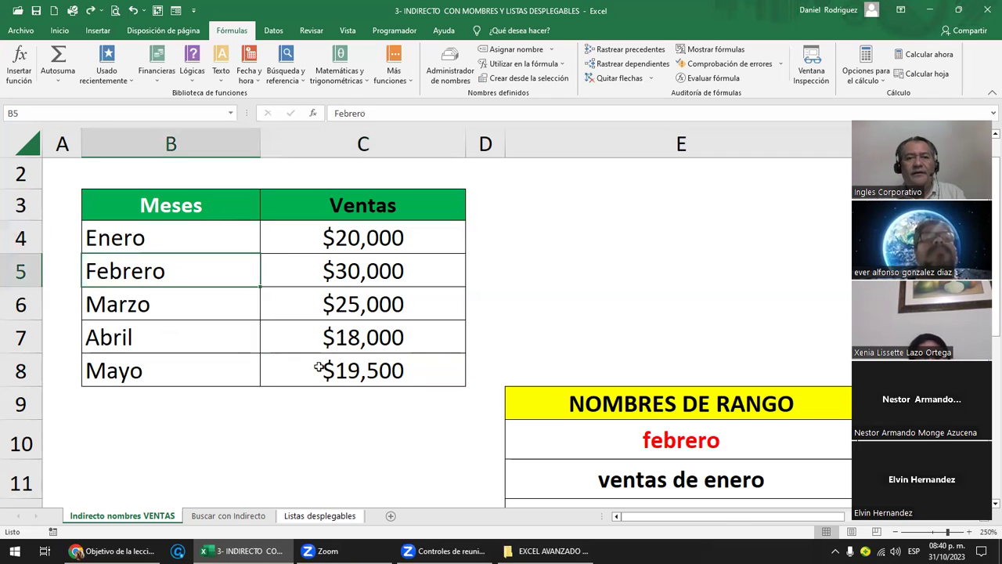
pyautogui.click(374, 271)
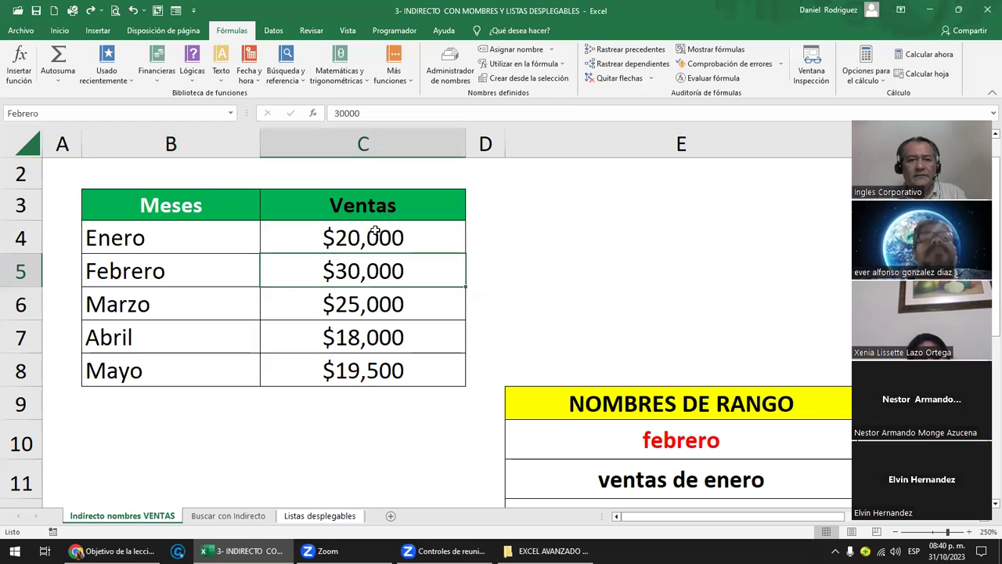
pyautogui.moveTo(374, 232); pyautogui.dragTo(384, 373)
pyautogui.click(188, 368)
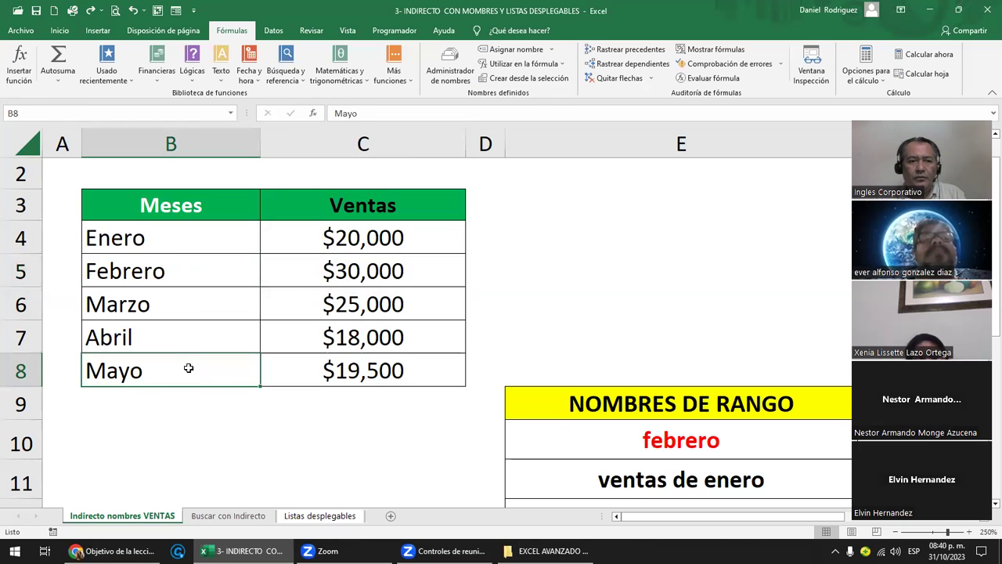
pyautogui.click(557, 311)
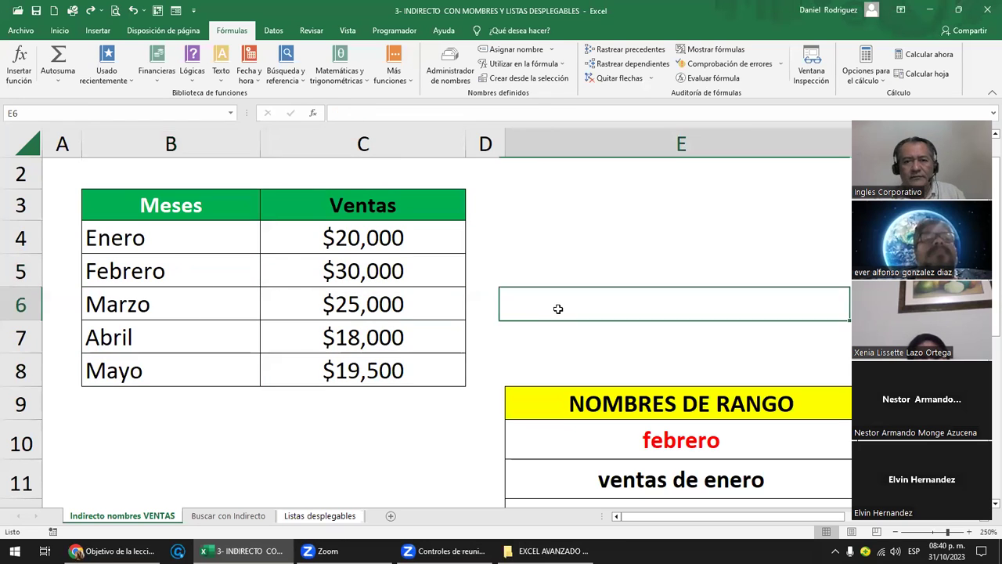
pyautogui.scroll(-2, 578, 325)
pyautogui.scroll(-2, 578, 324)
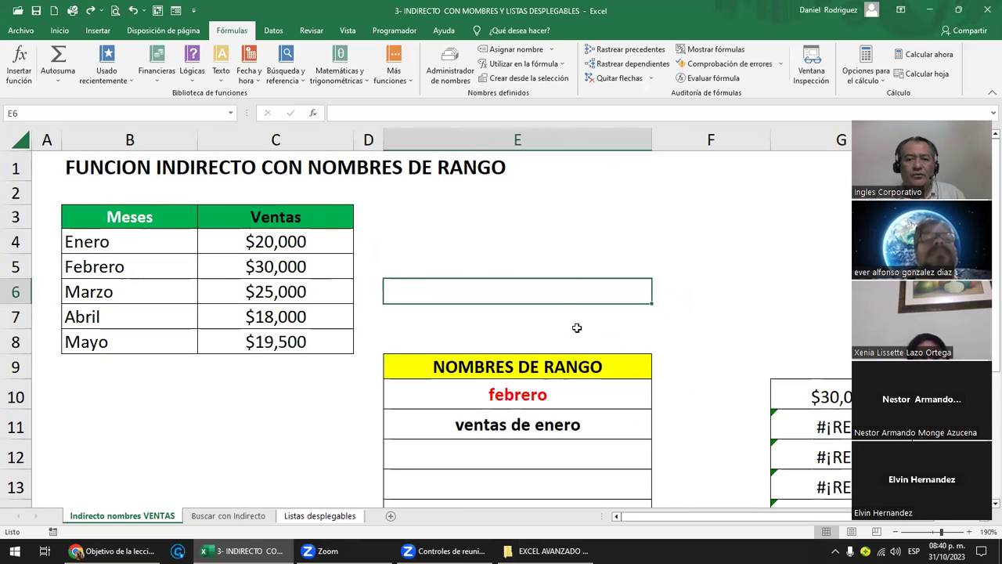
pyautogui.scroll(-2, 578, 324)
pyautogui.click(467, 353)
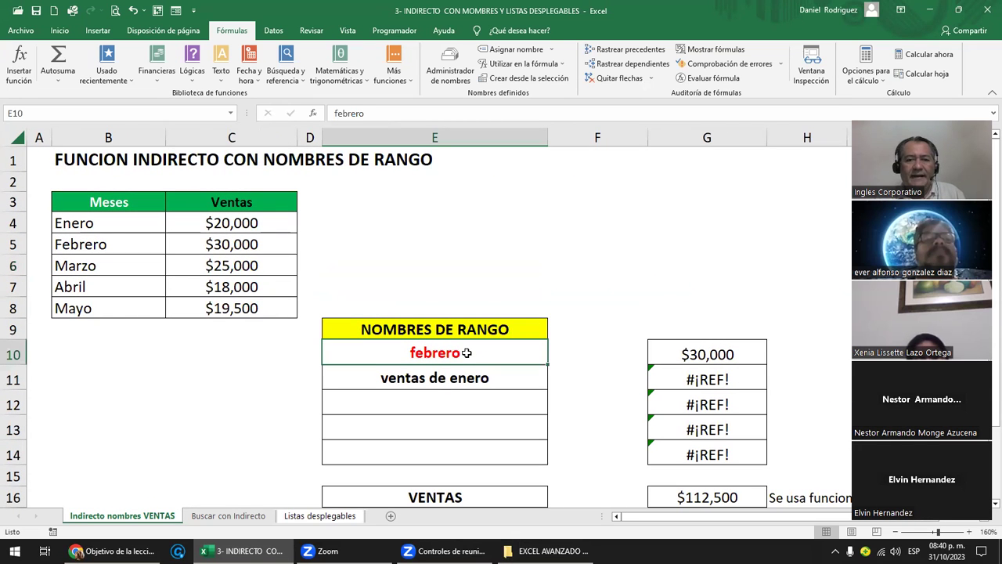
pyautogui.click(448, 379)
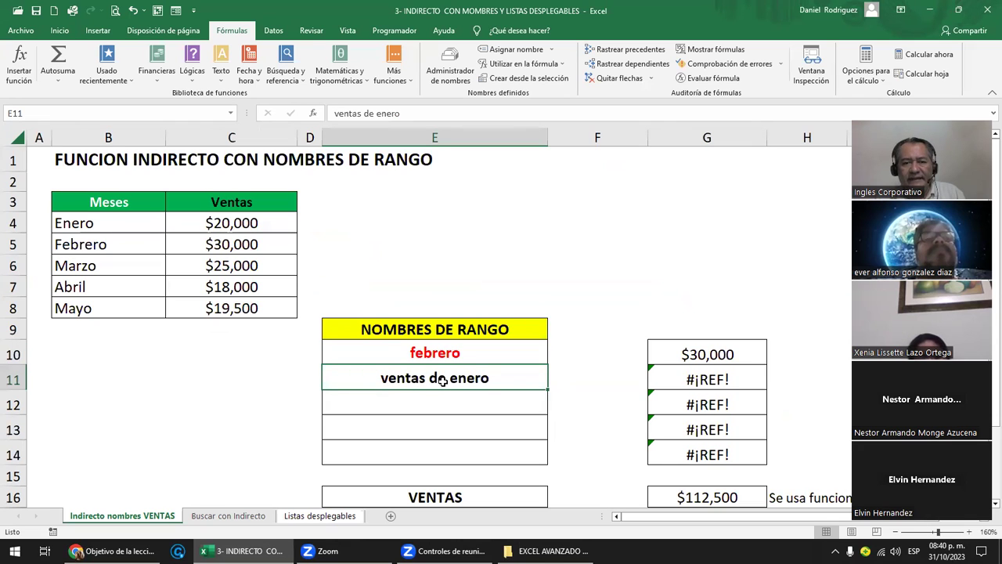
pyautogui.click(98, 224)
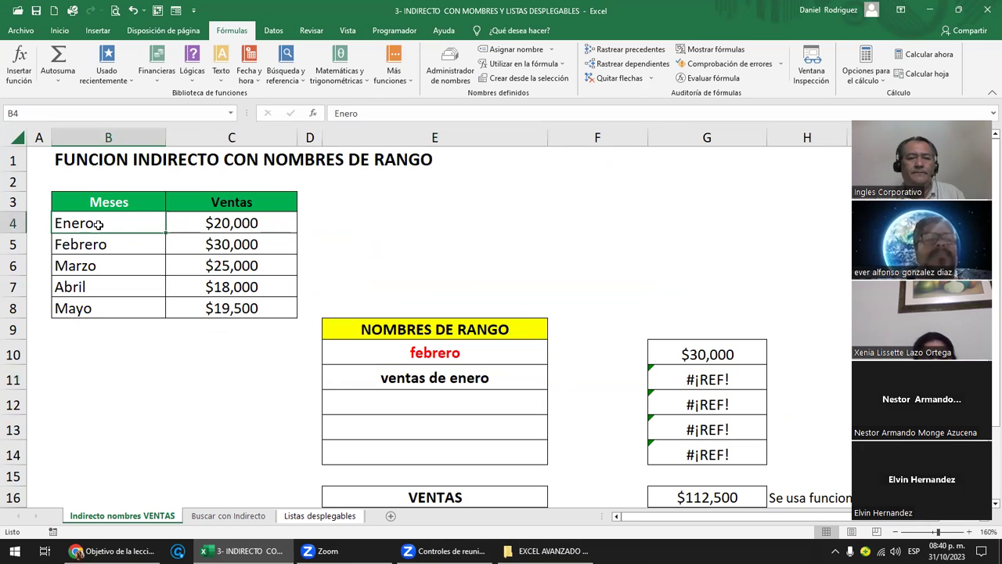
pyautogui.click(432, 374)
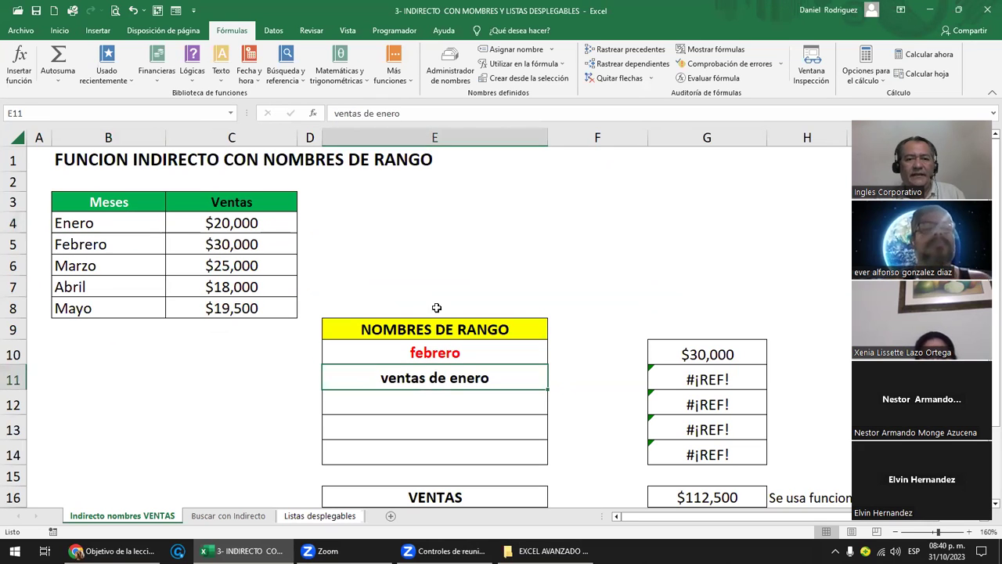
pyautogui.click(231, 113)
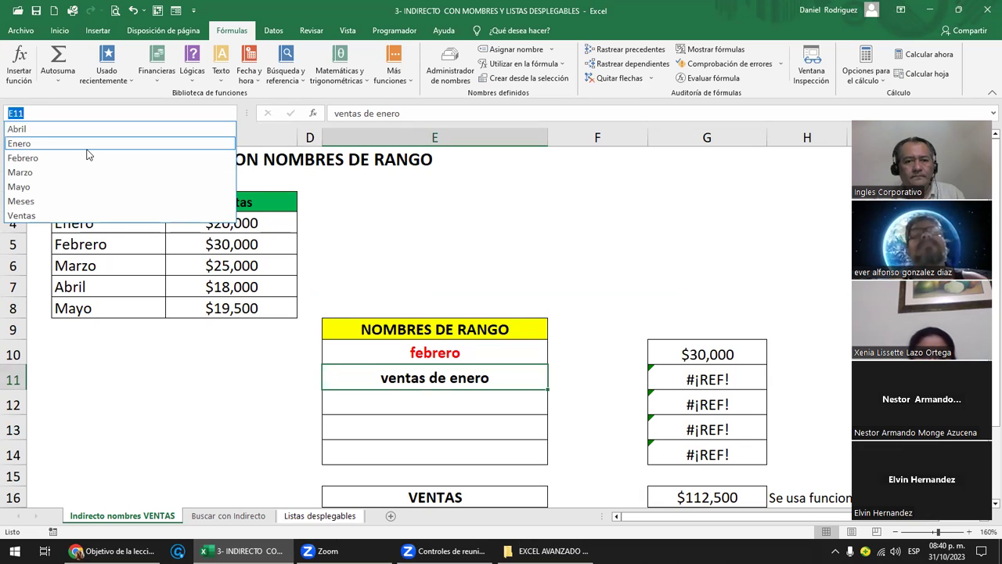
pyautogui.click(88, 156)
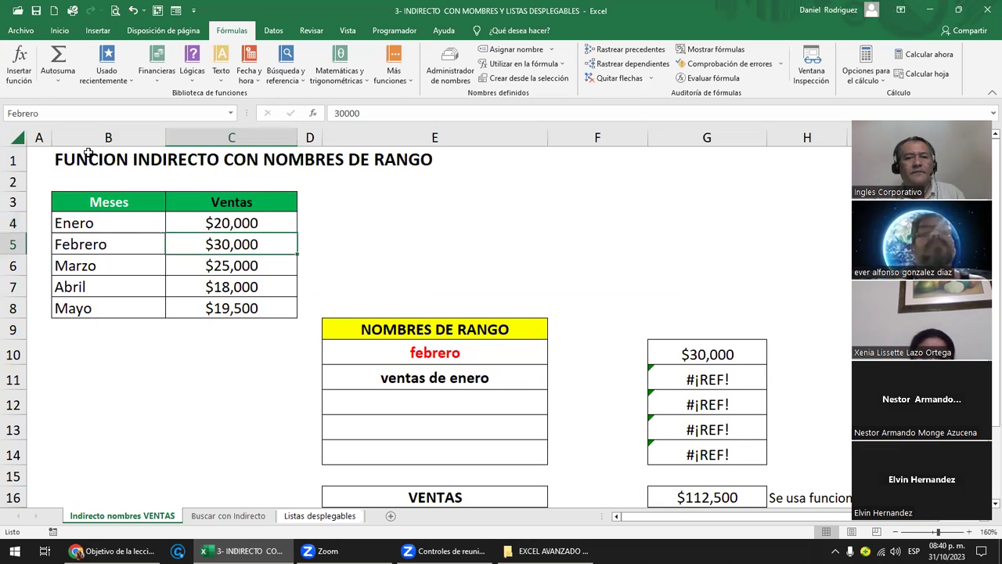
pyautogui.click(691, 374)
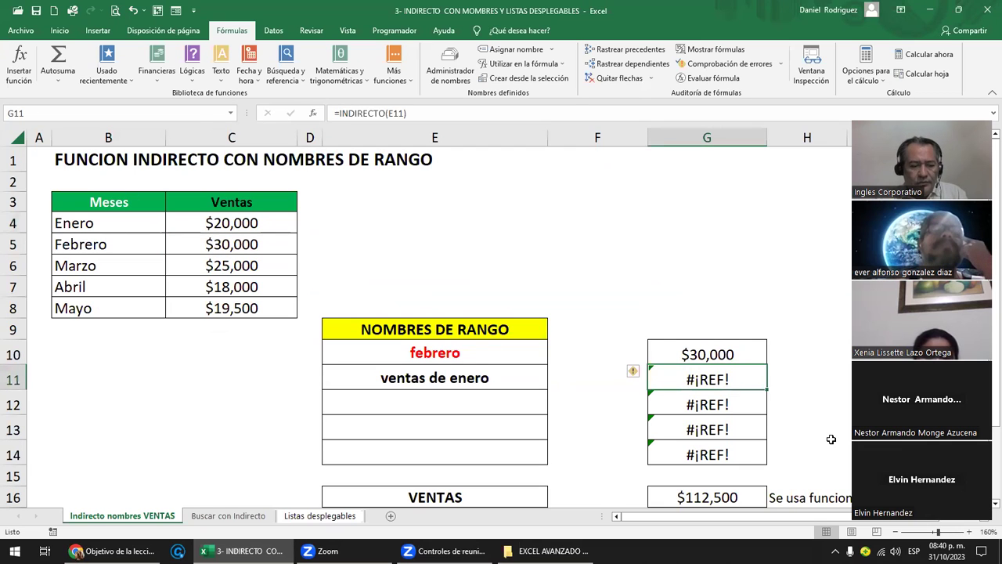
pyautogui.press('F2')
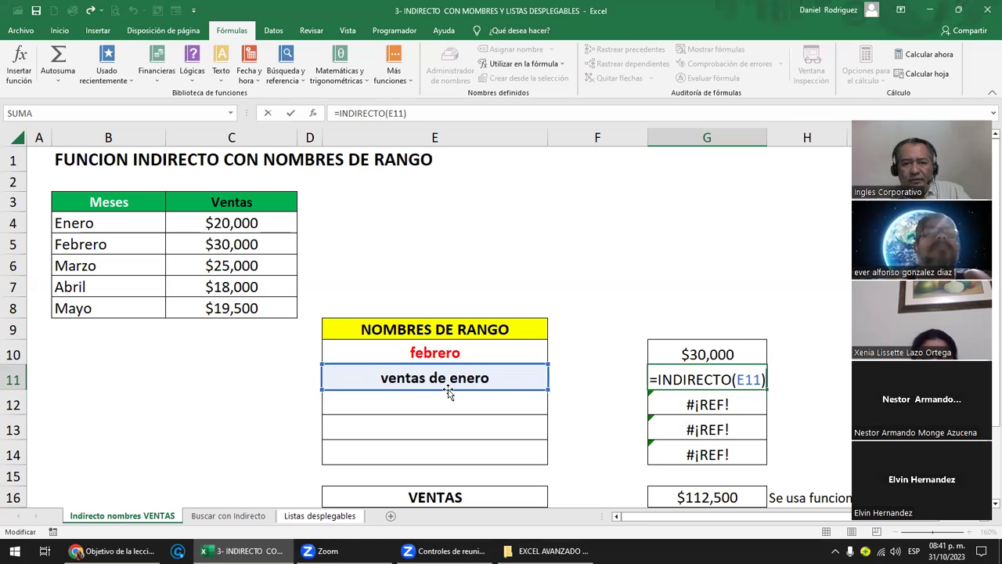
pyautogui.click(231, 113)
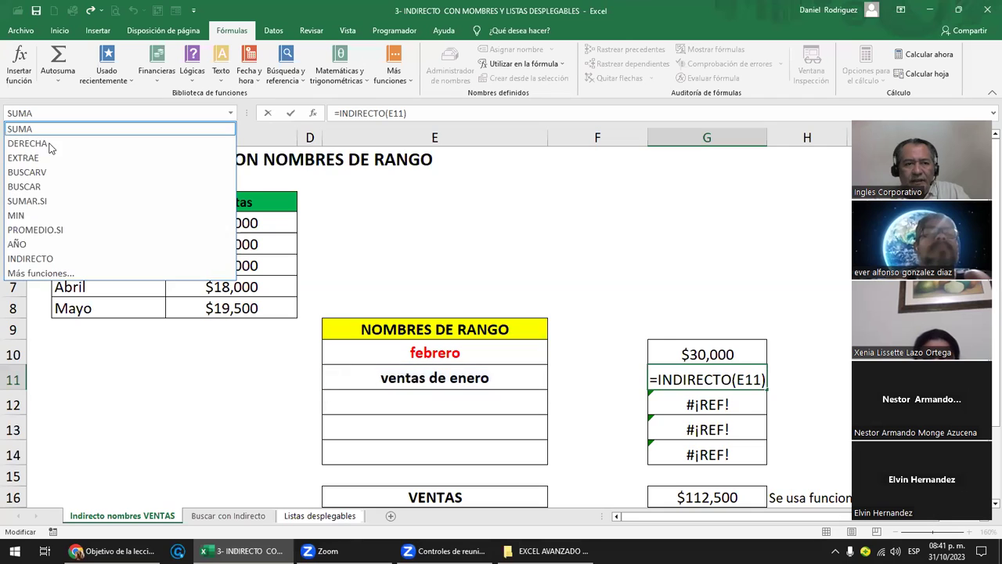
pyautogui.click(380, 270)
pyautogui.click(517, 378)
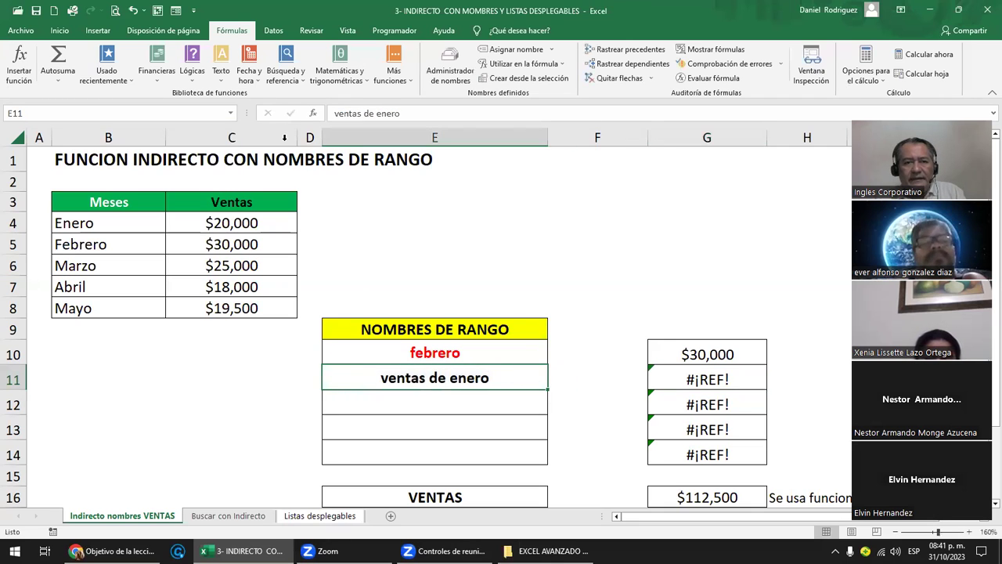
pyautogui.click(231, 114)
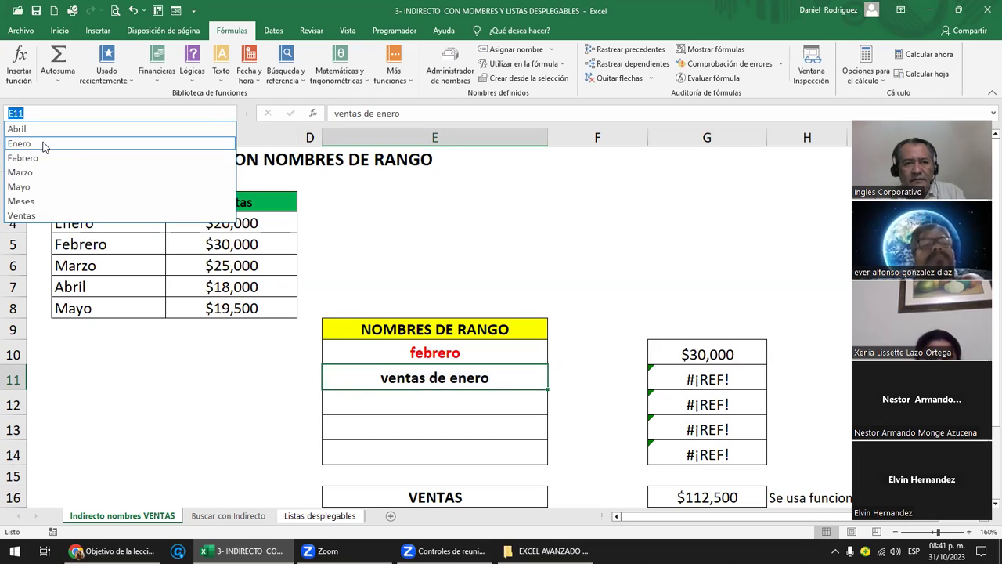
pyautogui.click(43, 144)
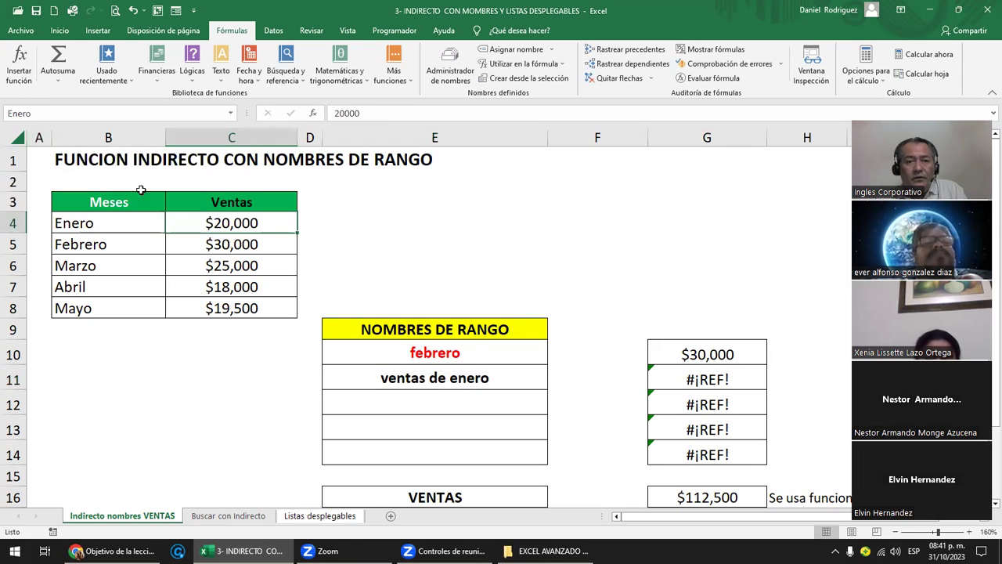
pyautogui.click(422, 377)
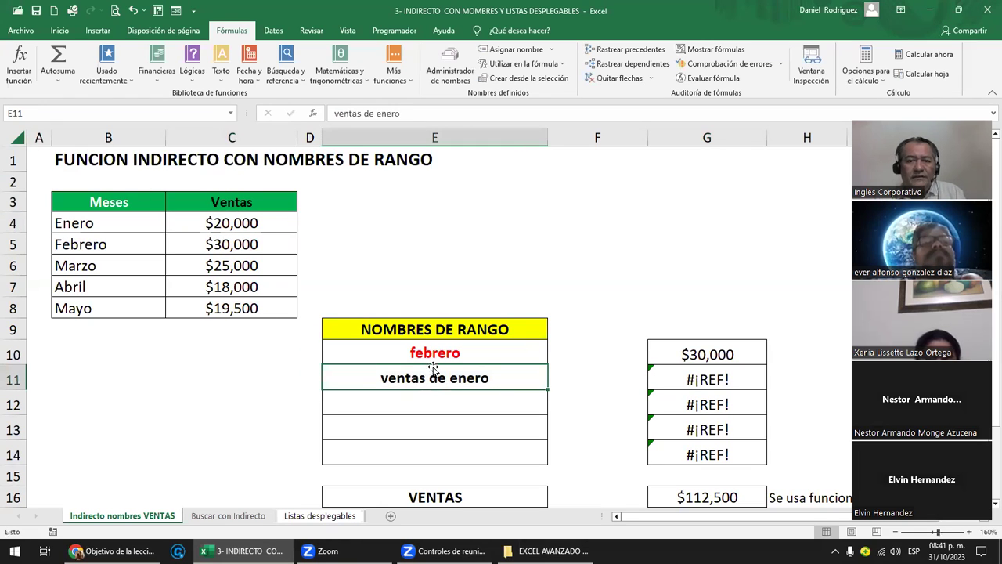
pyautogui.click(719, 380)
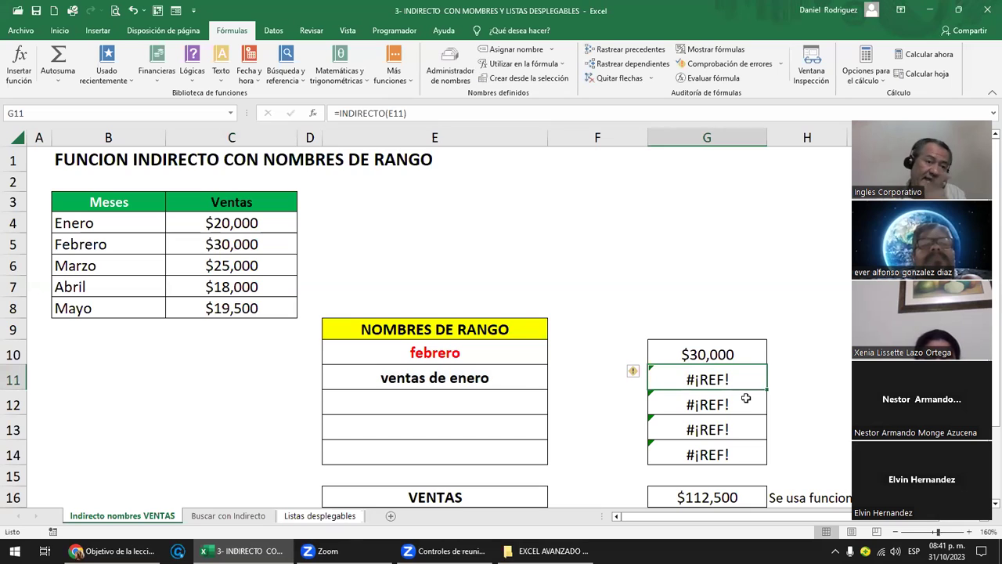
# - Trim the text in E11 so it reads just enero
pyautogui.click(483, 379)
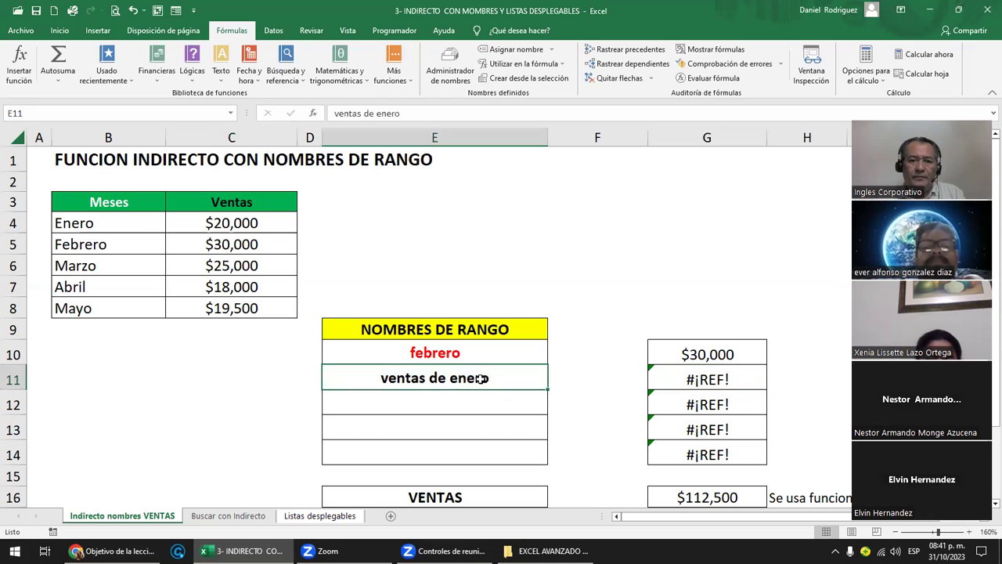
pyautogui.press('F2')
pyautogui.press('Home')
pyautogui.press('Delete')
pyautogui.press('Delete')
pyautogui.press('Delete')
pyautogui.press('Delete')
pyautogui.press('Delete')
pyautogui.press('Delete')
pyautogui.press('Delete')
pyautogui.press('Delete')
pyautogui.press('Delete')
pyautogui.press('Delete')
pyautogui.press('Return')
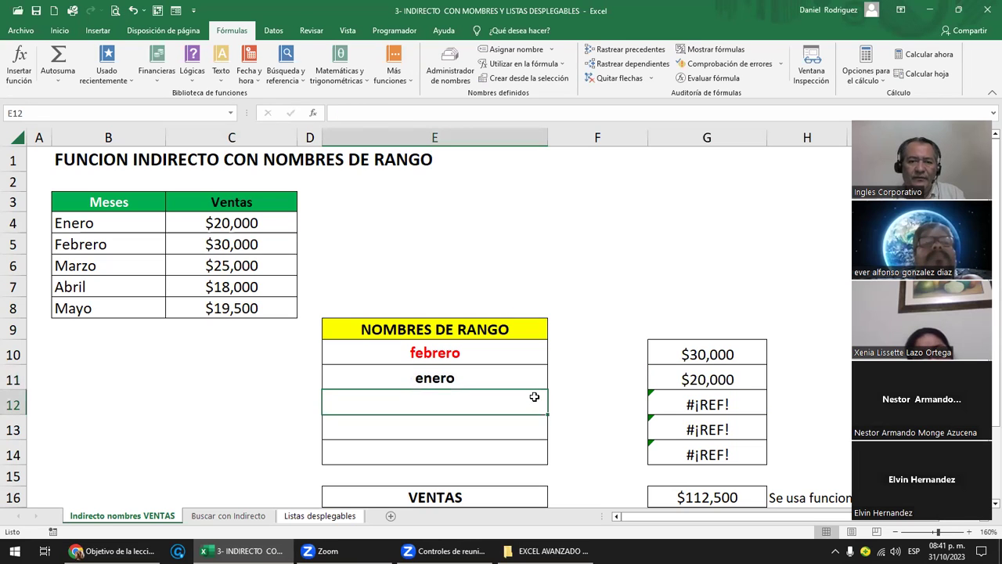
pyautogui.press('Up')
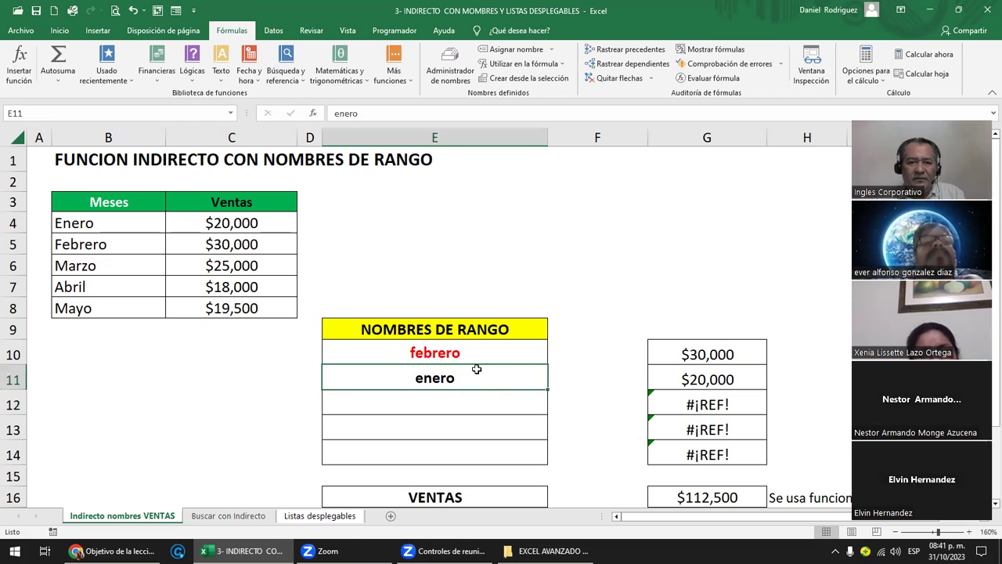
# - Check January's sales range name, then enter abril in E12
pyautogui.moveTo(157, 222); pyautogui.dragTo(231, 307)
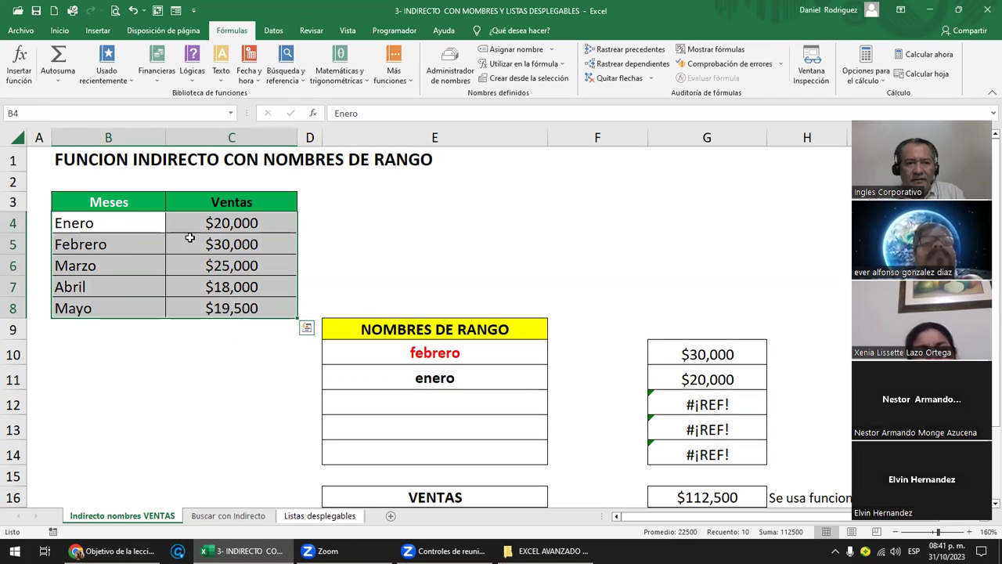
pyautogui.click(209, 224)
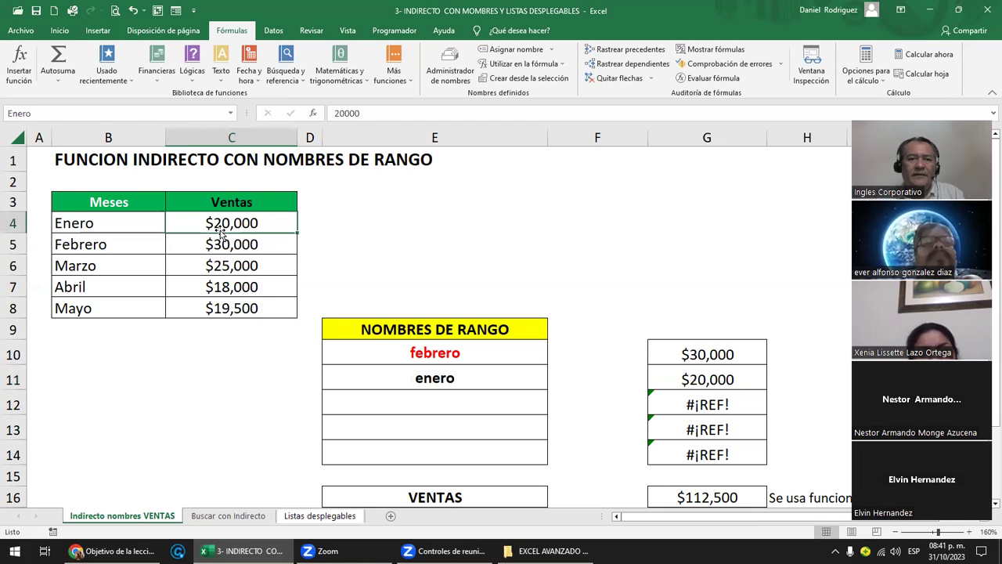
pyautogui.click(414, 393)
pyautogui.write('abril')
pyautogui.press('BackSpace')
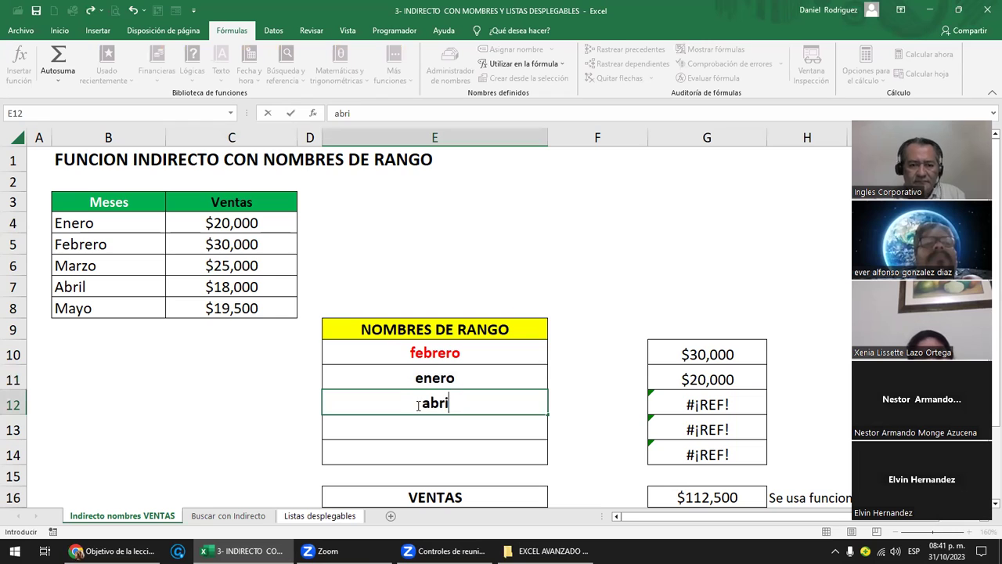
pyautogui.write('l')
pyautogui.press('Return')
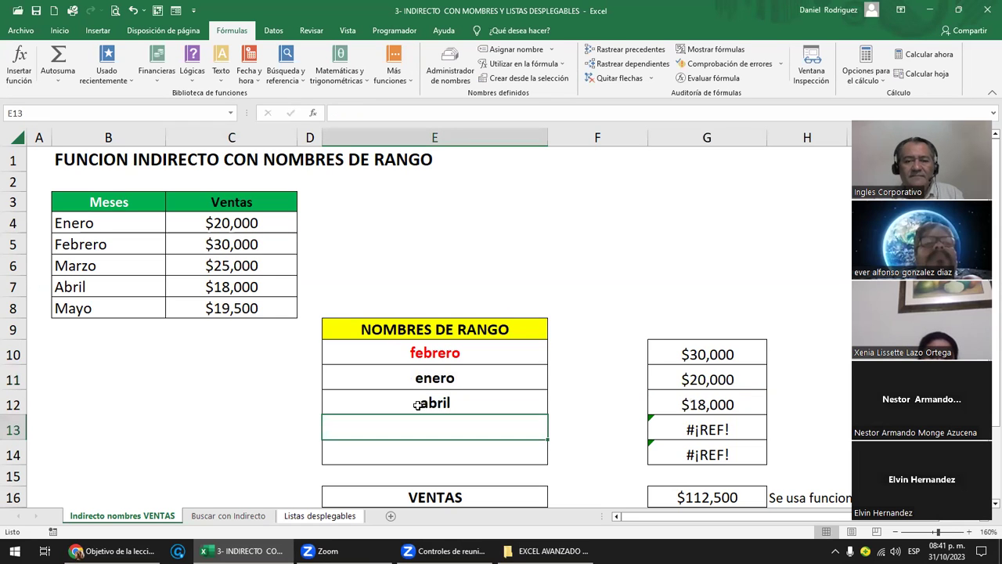
# - Check that G12's formula resolves to April's $18,000 sales value
pyautogui.doubleClick(717, 409)
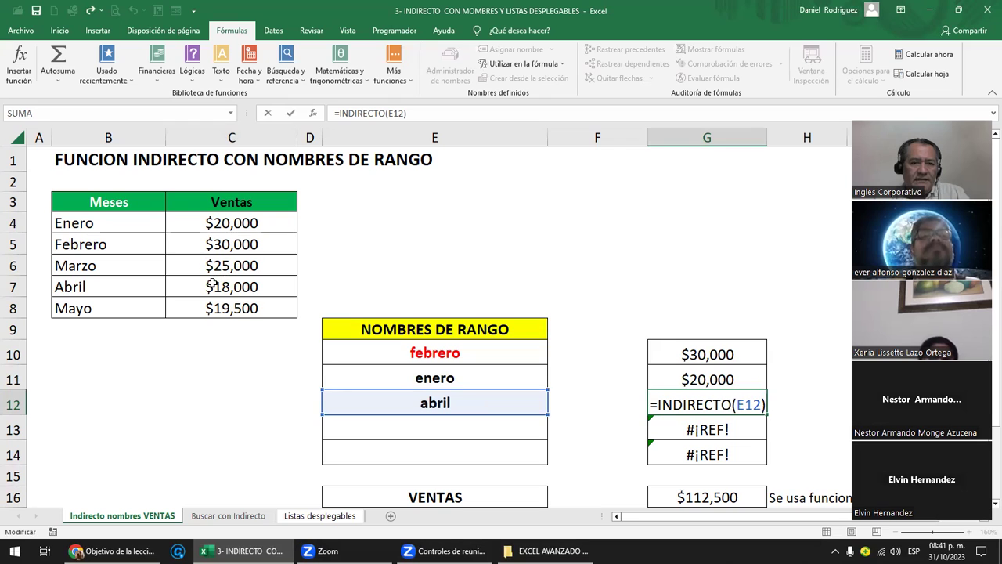
pyautogui.click(213, 285)
pyautogui.press('Return')
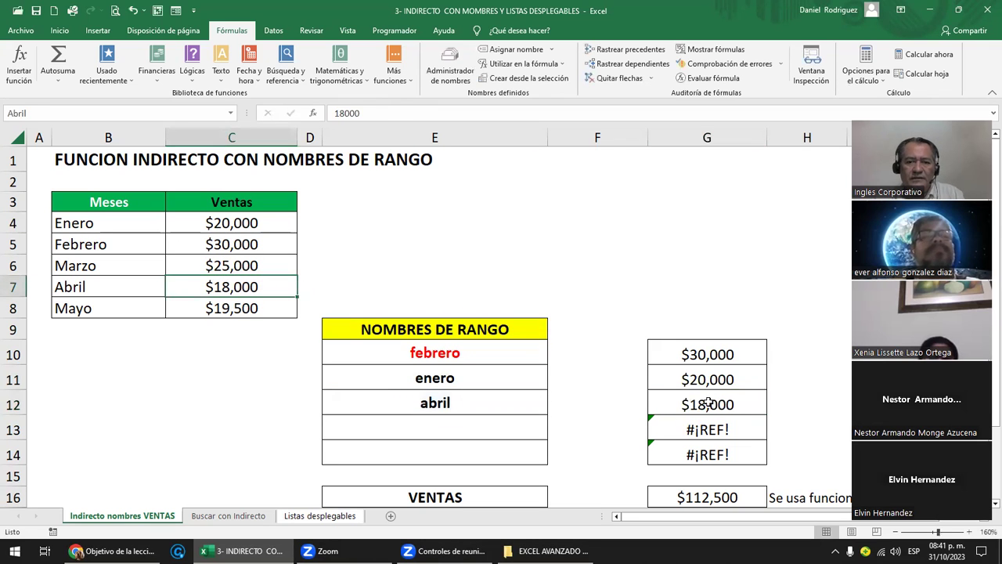
# - Copy the month names Enero through Mayo from B4:B8
pyautogui.click(721, 407)
pyautogui.click(454, 430)
pyautogui.moveTo(112, 232); pyautogui.dragTo(103, 306)
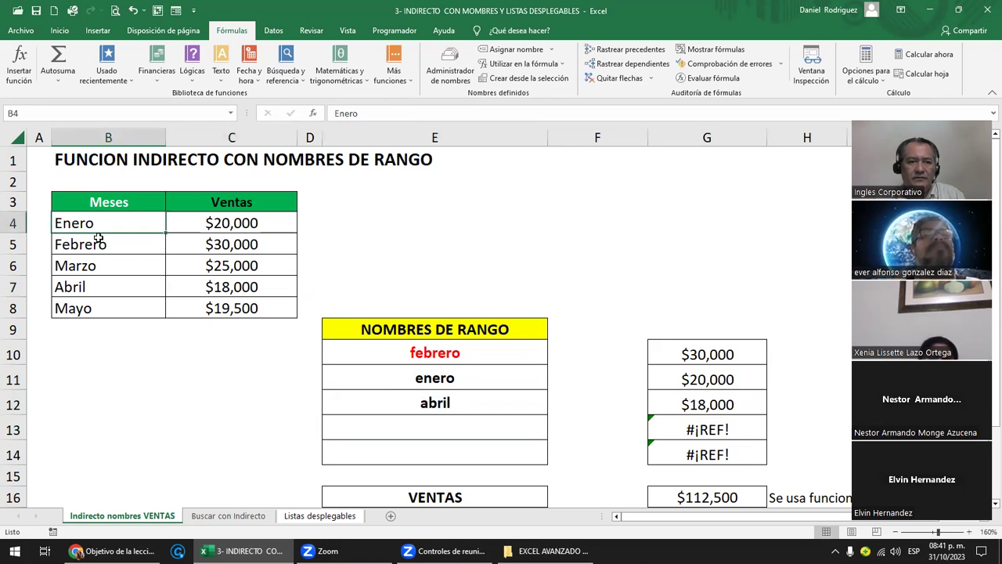
pyautogui.hotkey('ctrl', 'c')
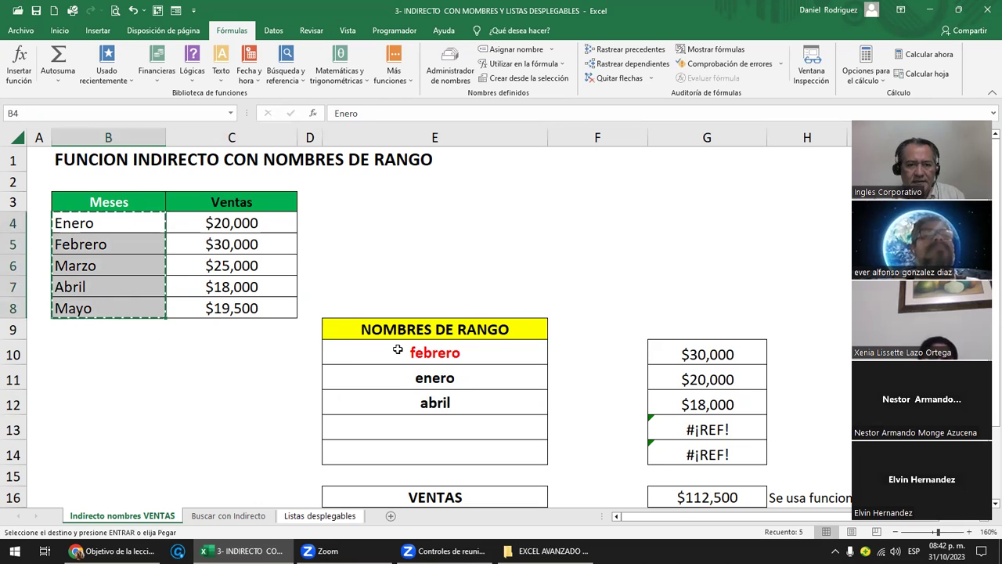
# - Paste the copied month names as values into E10:E14
pyautogui.click(398, 351)
pyautogui.rightClick(398, 350)
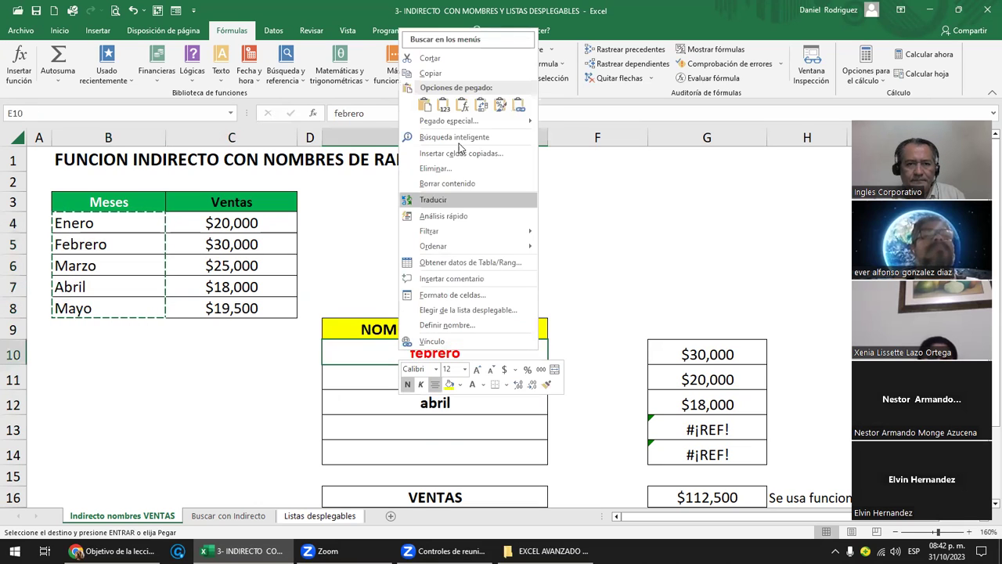
pyautogui.click(444, 109)
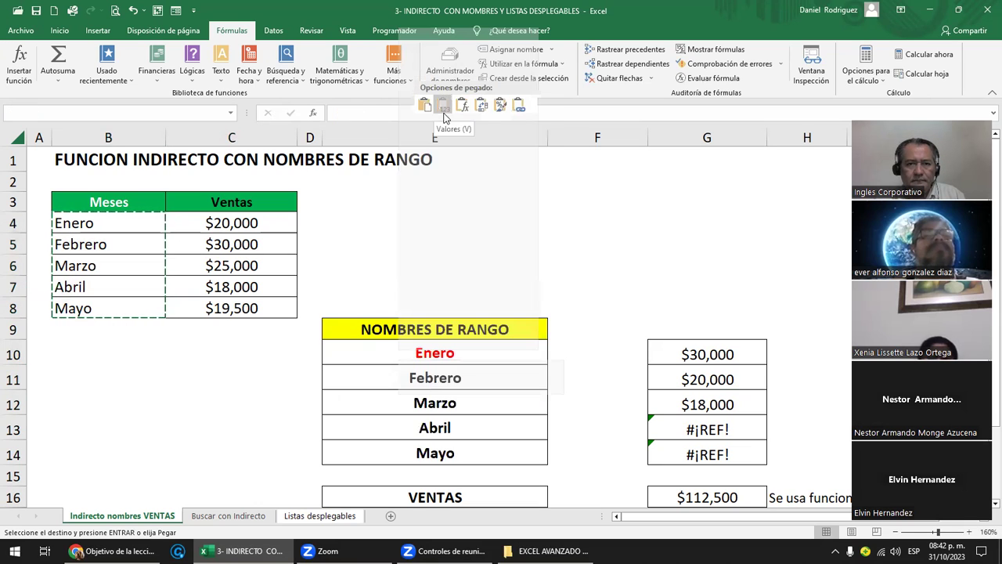
pyautogui.click(687, 459)
pyautogui.scroll(-1, 818, 424)
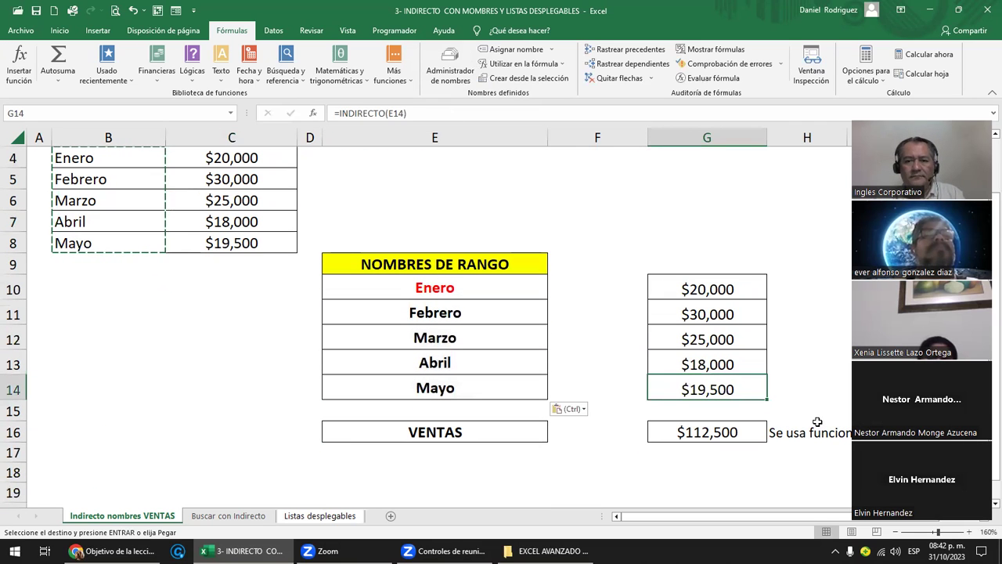
pyautogui.click(693, 288)
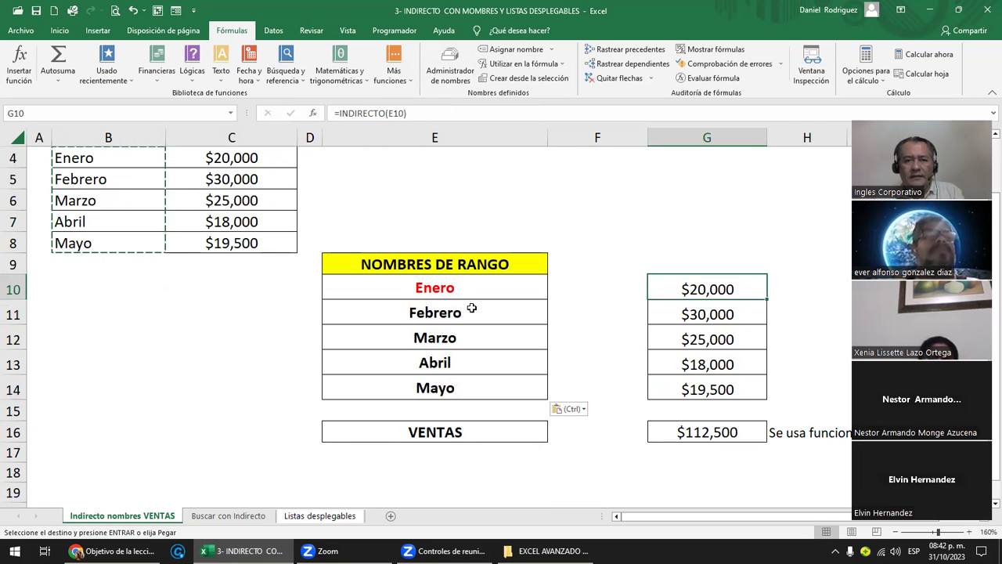
pyautogui.scroll(-2, 508, 362)
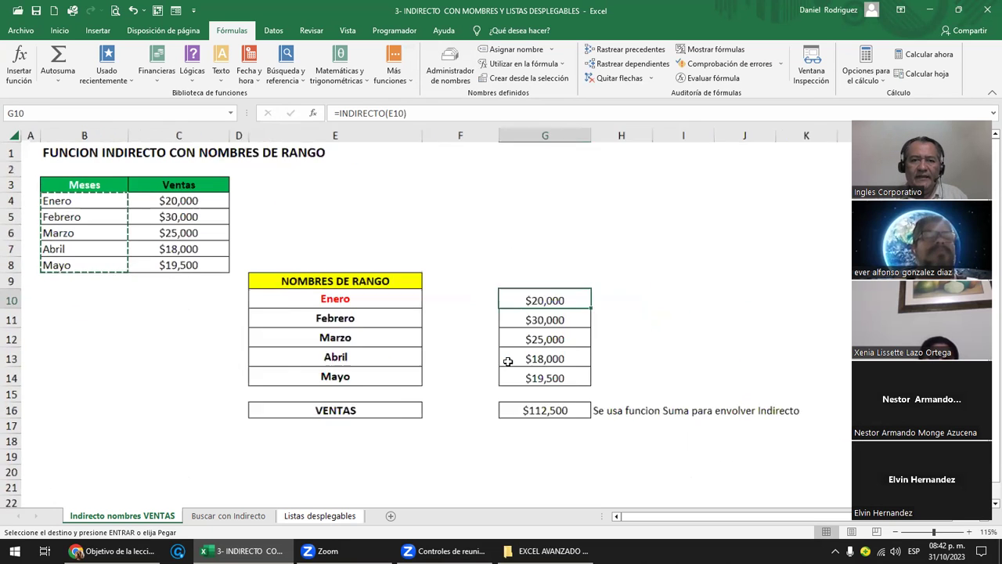
pyautogui.press('Escape')
# - Compare E10 with B4 and review G10's INDIRECTO formula without changing it
pyautogui.click(350, 307)
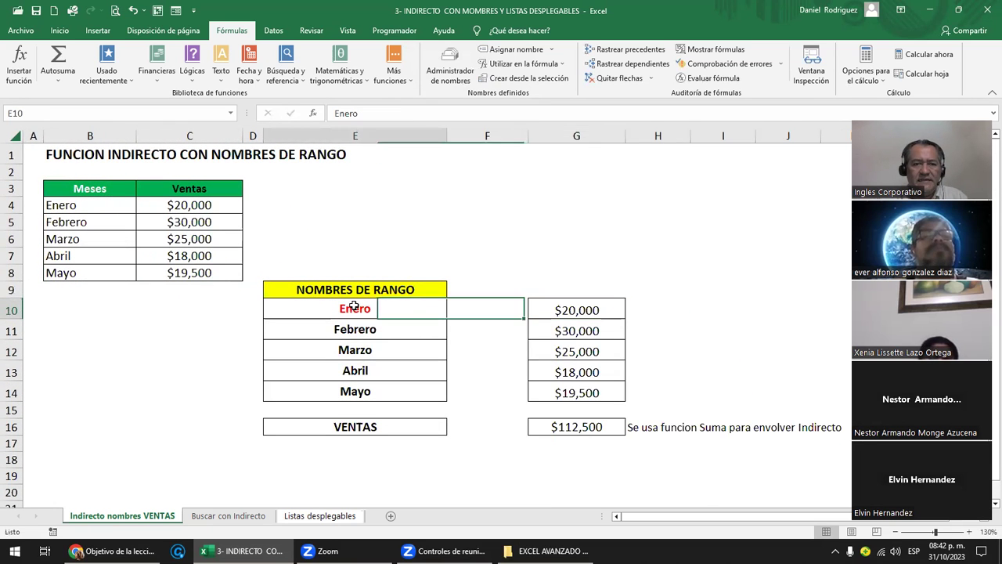
pyautogui.click(80, 206)
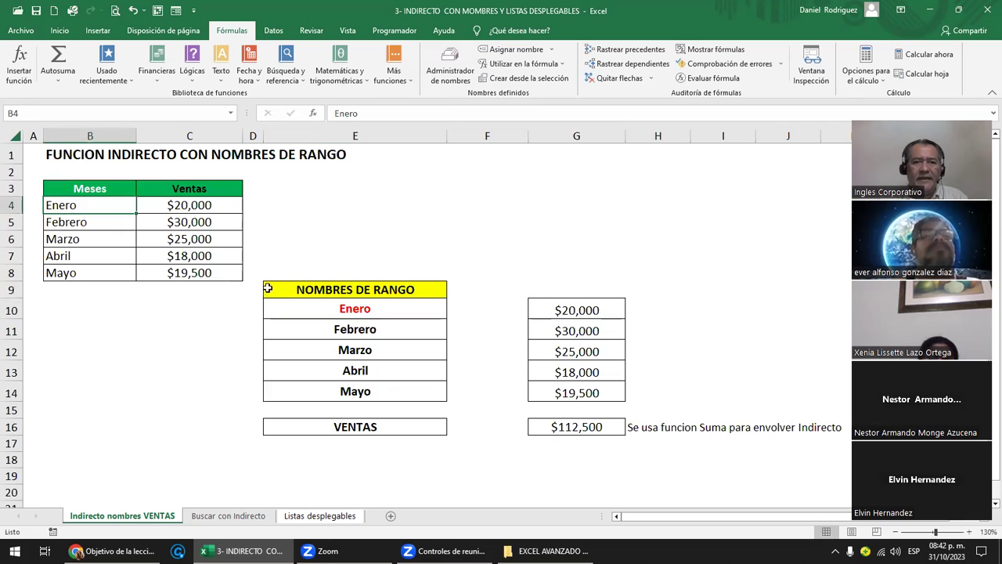
pyautogui.click(352, 310)
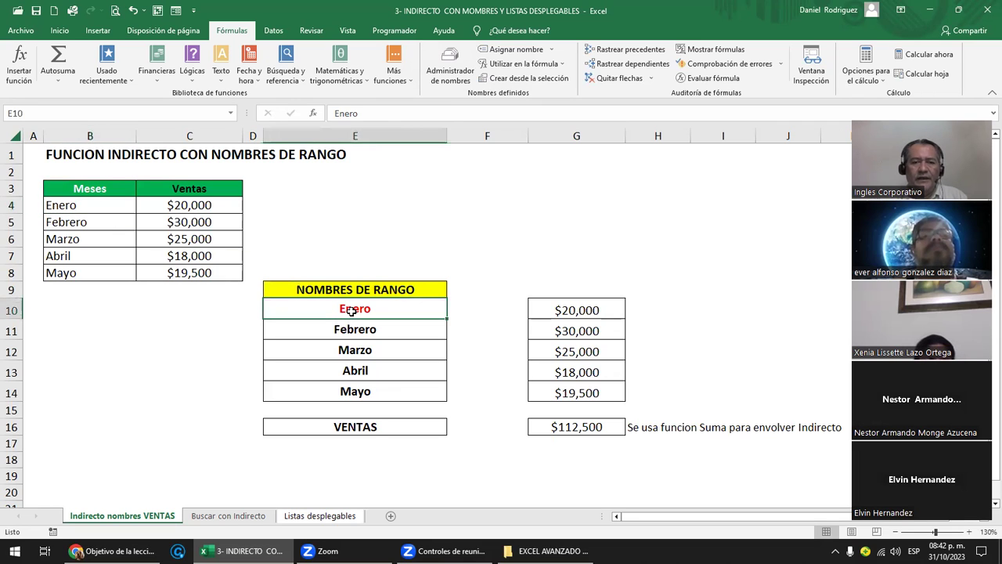
pyautogui.doubleClick(580, 309)
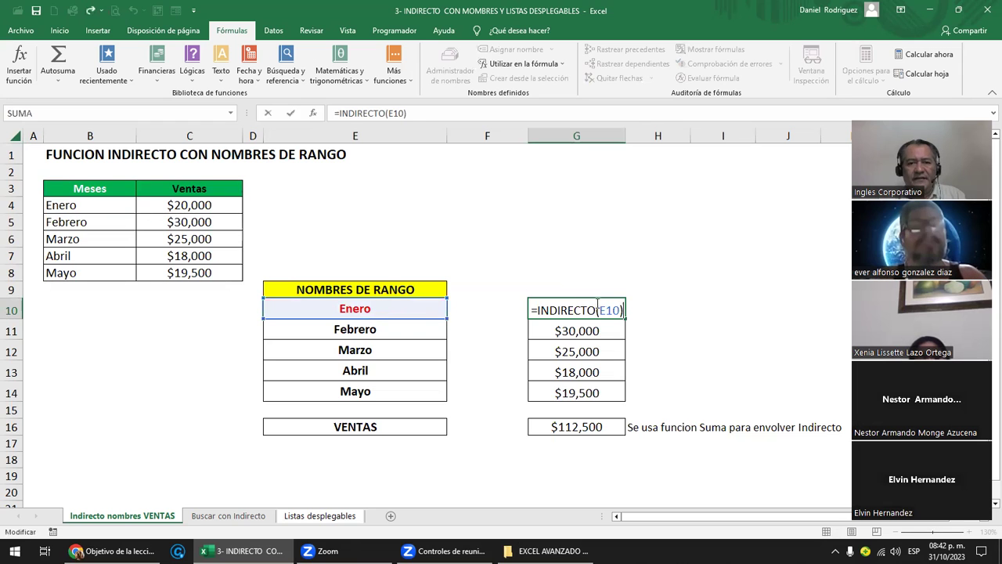
pyautogui.press('Return')
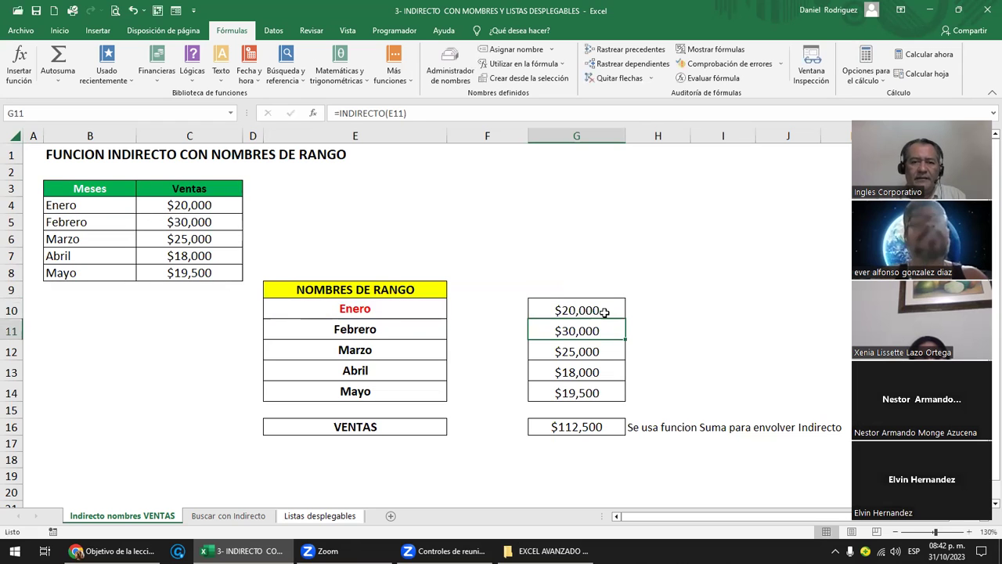
pyautogui.click(601, 313)
# - Change Enero's sales in C4 to 1,000
pyautogui.click(204, 205)
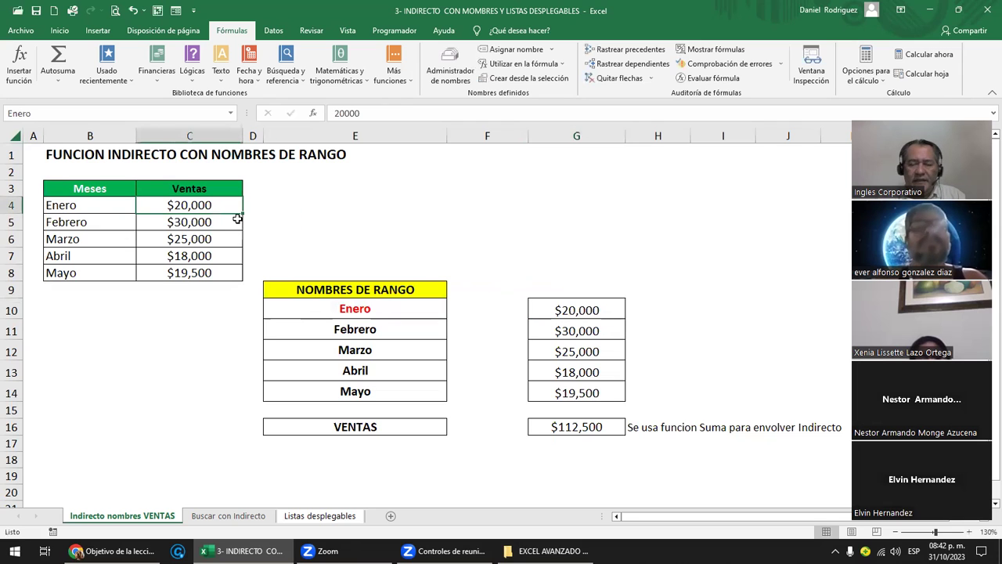
pyautogui.write('1,000')
pyautogui.press('Return')
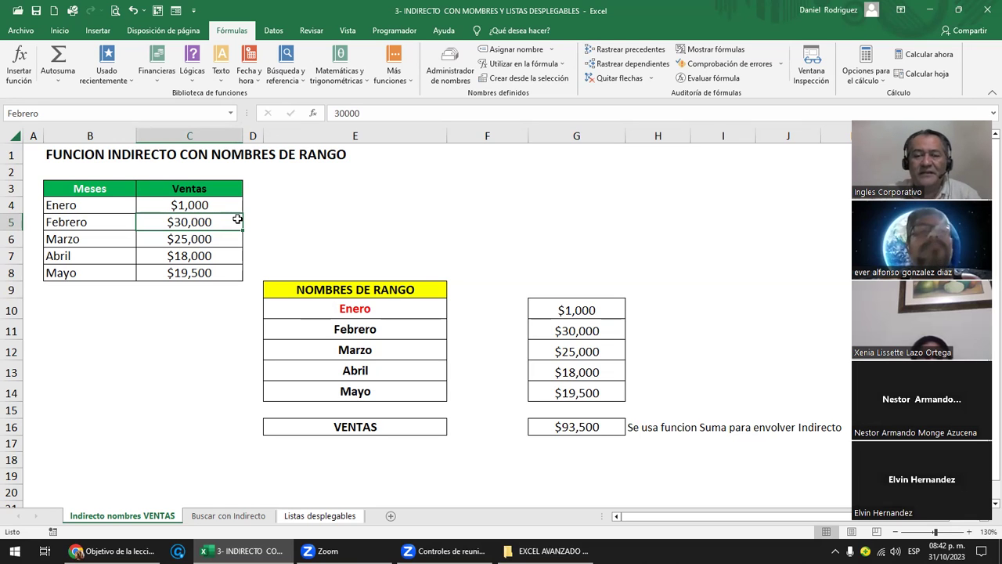
pyautogui.click(73, 207)
pyautogui.keyDown('ctrl'); pyautogui.click(363, 310); pyautogui.keyUp('ctrl')
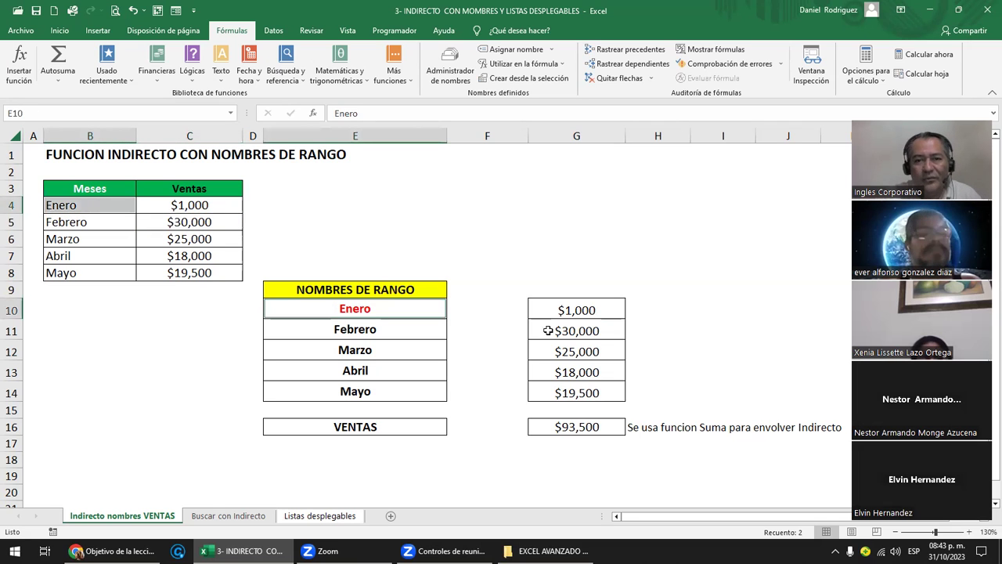
pyautogui.doubleClick(588, 310)
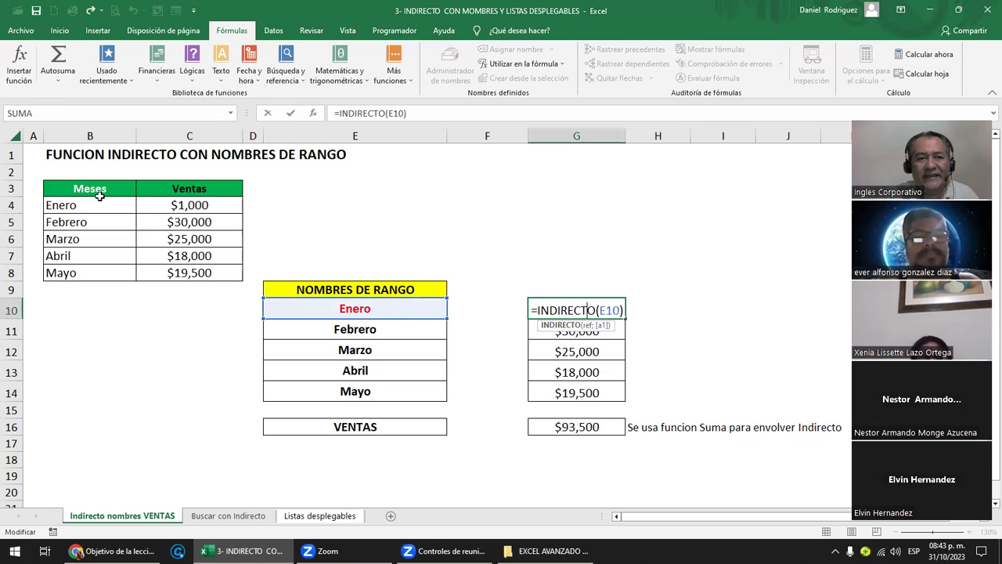
pyautogui.press('Escape')
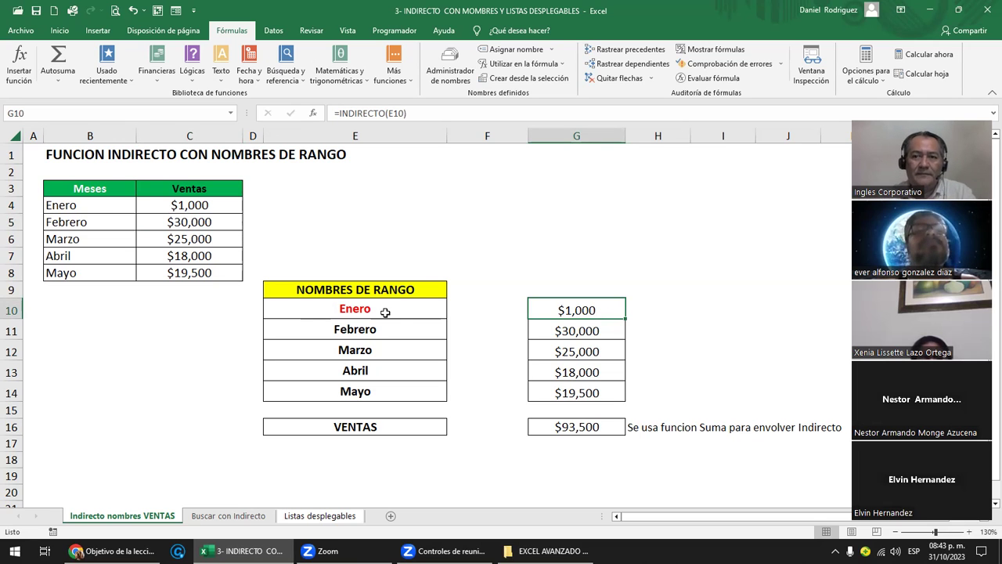
pyautogui.click(346, 312)
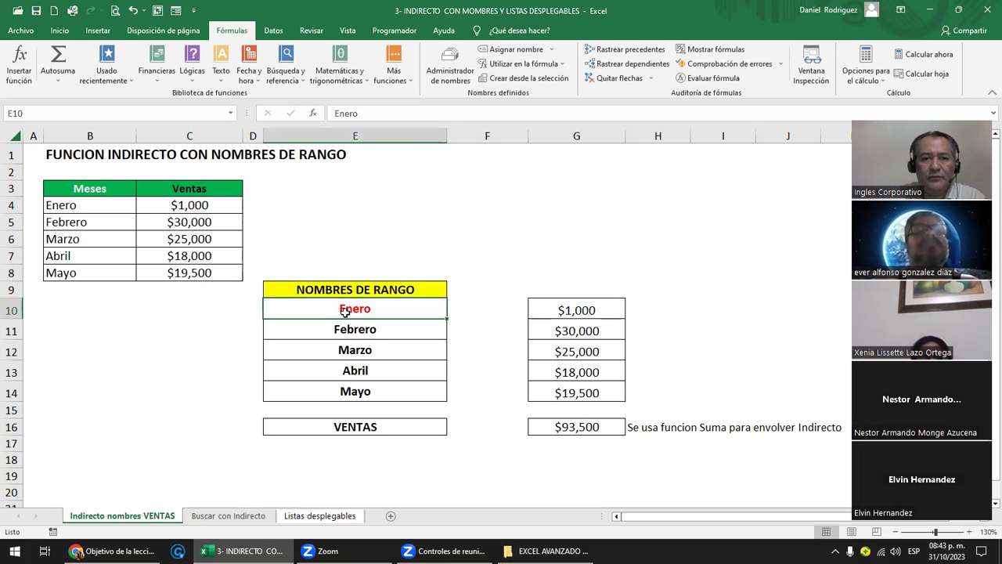
pyautogui.click(96, 205)
pyautogui.click(577, 311)
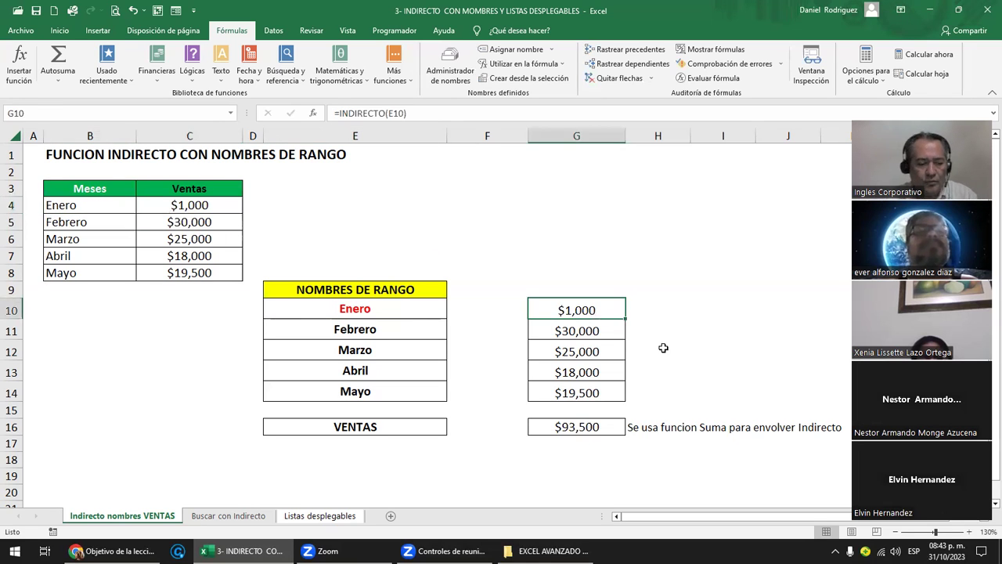
pyautogui.press('F2')
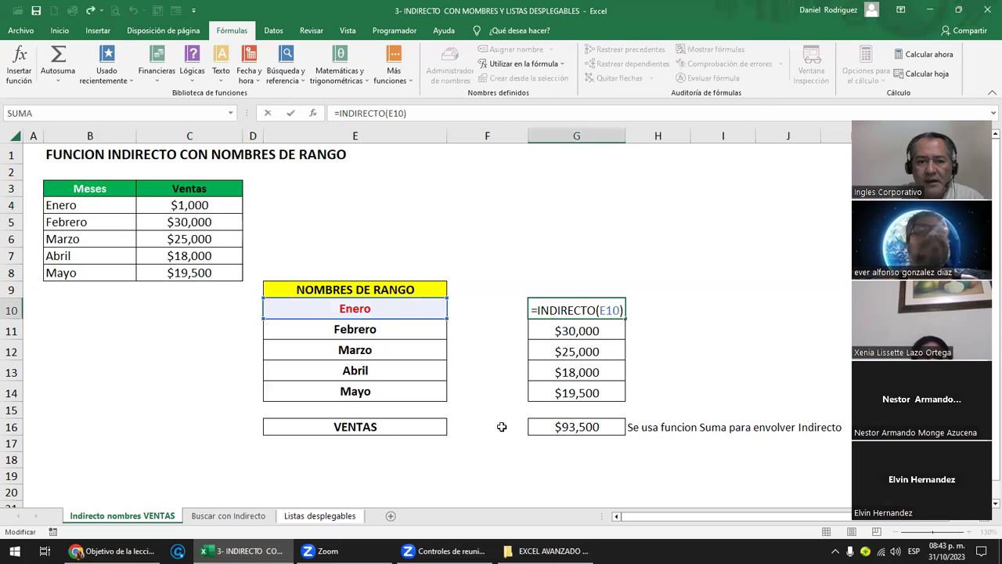
pyautogui.press('Escape')
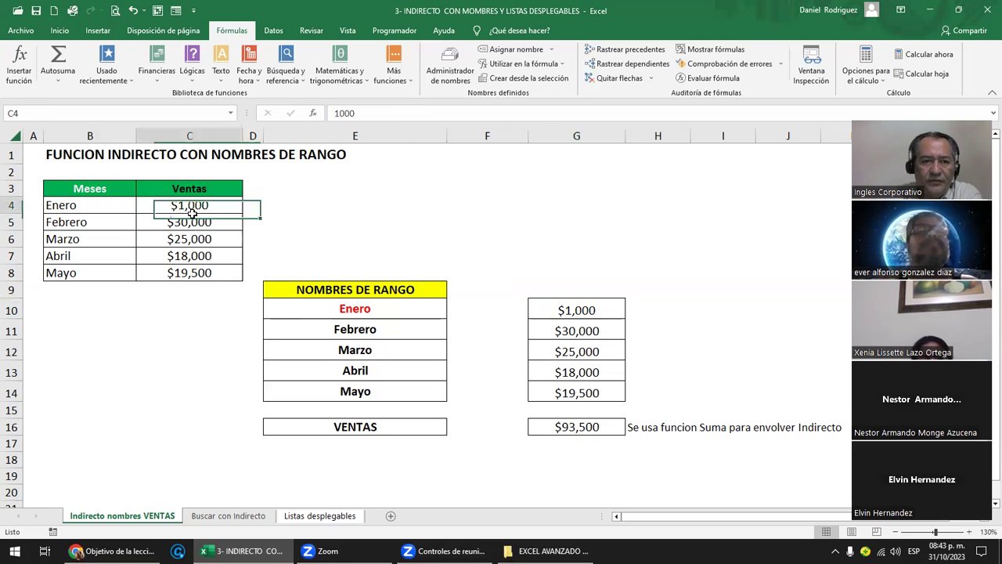
# - Select C4:C8, then jump to the Meses named range to see its cells
pyautogui.moveTo(192, 205); pyautogui.dragTo(202, 270)
pyautogui.click(306, 210)
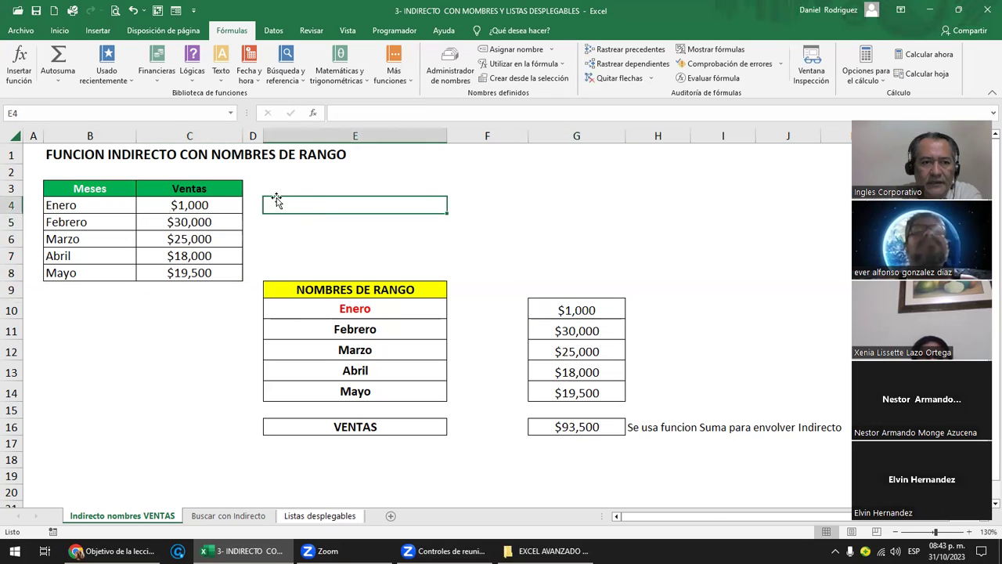
pyautogui.click(228, 116)
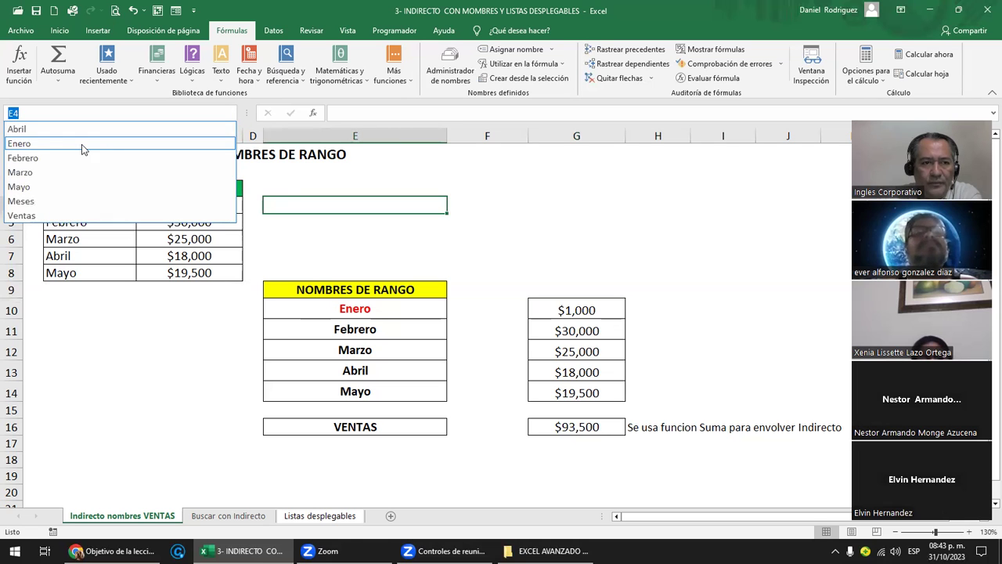
pyautogui.click(21, 200)
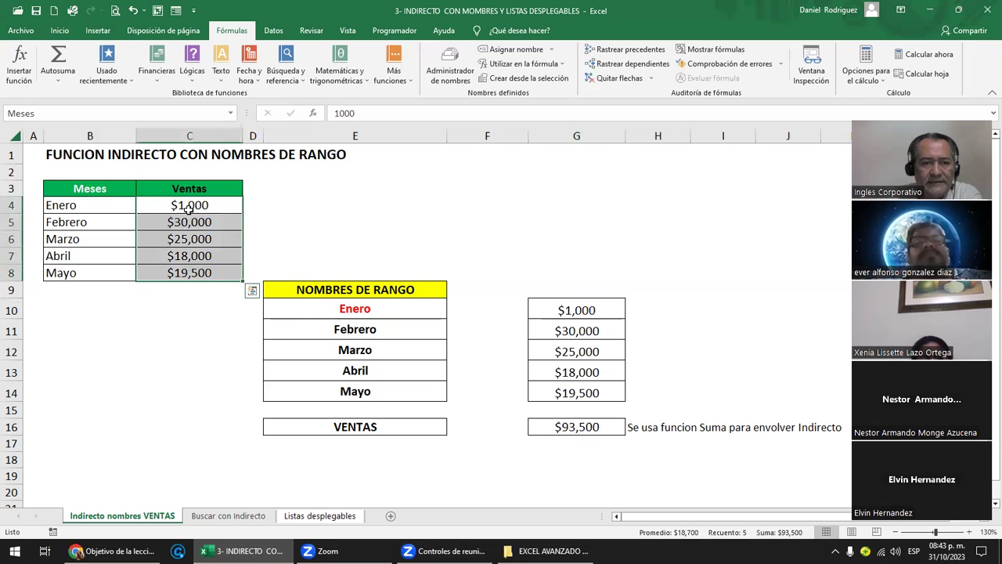
pyautogui.keyDown('ctrl'); pyautogui.scroll(2, 271, 347); pyautogui.keyUp('ctrl')
# - Dismiss the Quick Analysis suggestions and select the VENTAS label in E16
pyautogui.hotkey('ctrl', 'q')
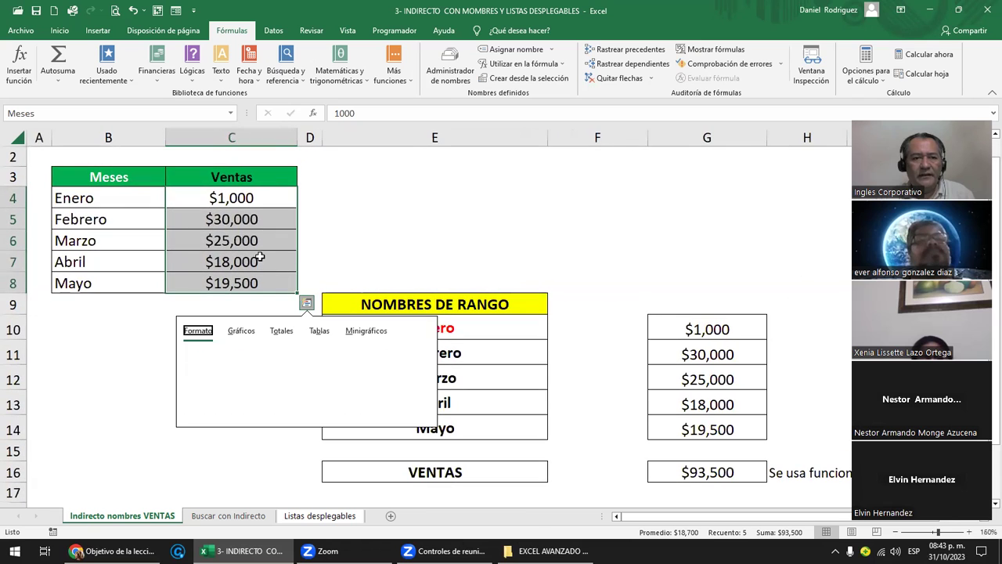
pyautogui.press('Escape')
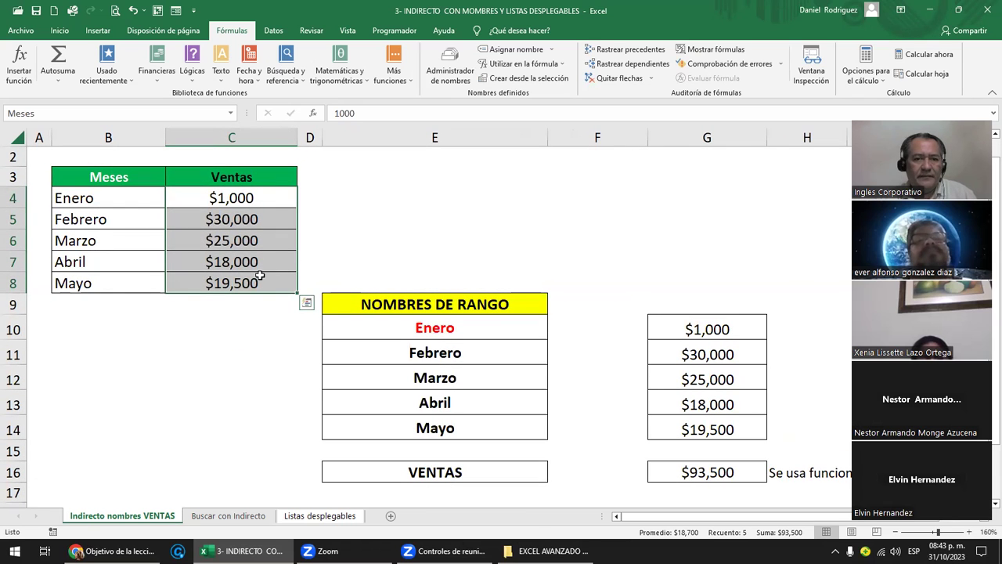
pyautogui.click(459, 470)
pyautogui.doubleClick(505, 484)
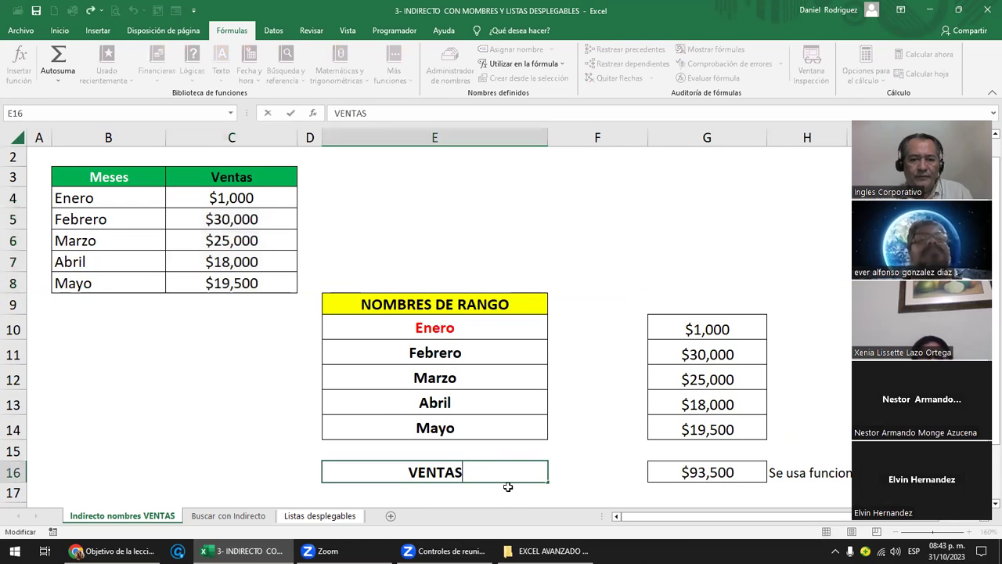
pyautogui.press('BackSpace')
pyautogui.press('Return')
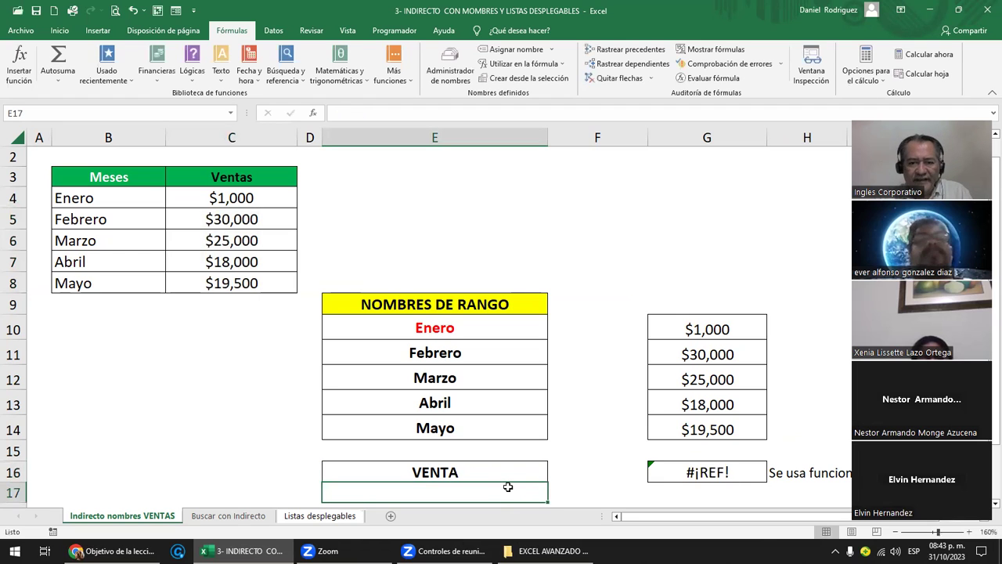
pyautogui.click(694, 469)
pyautogui.click(488, 470)
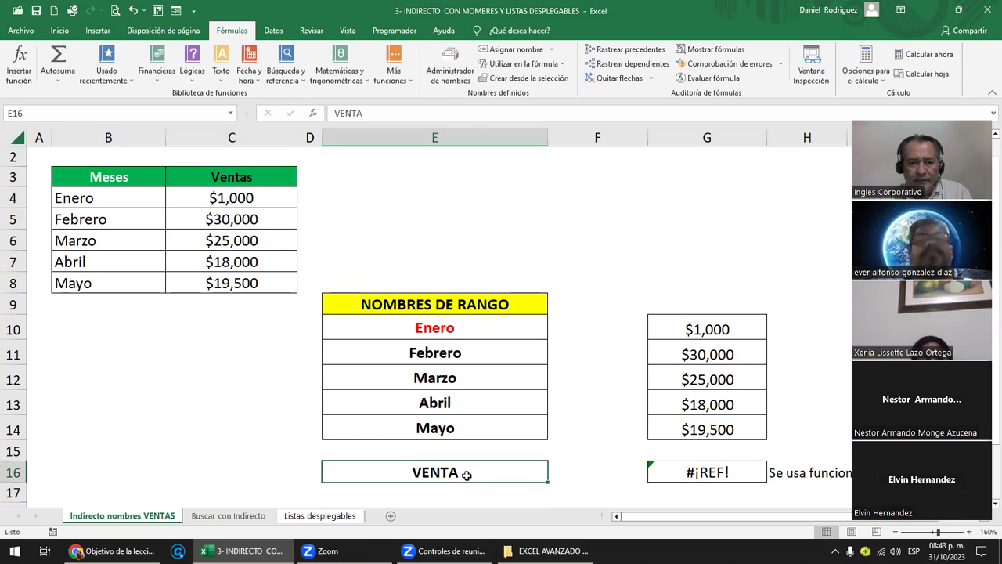
pyautogui.doubleClick(468, 477)
pyautogui.write('s')
pyautogui.press('Return')
pyautogui.click(464, 476)
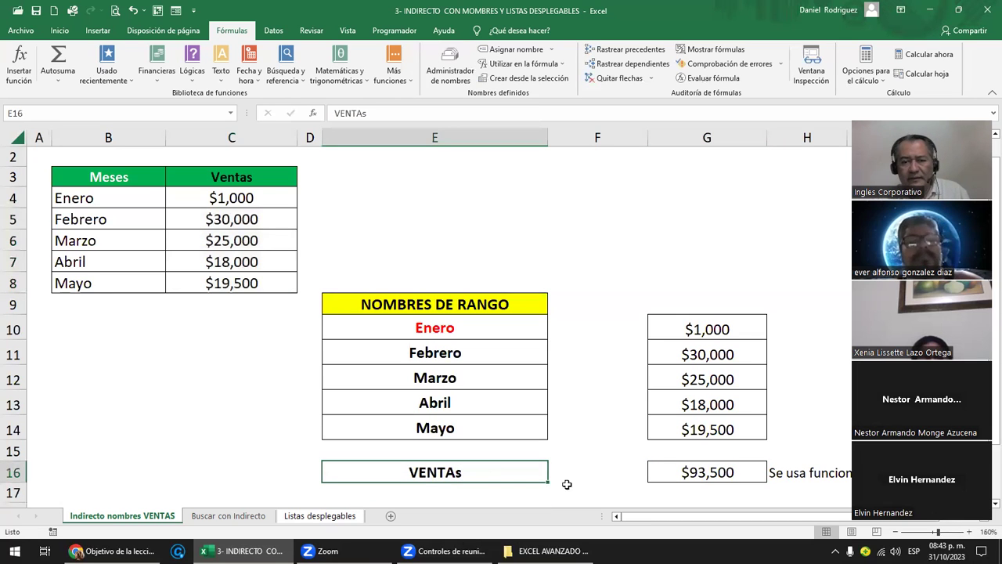
pyautogui.scroll(-1, 605, 450)
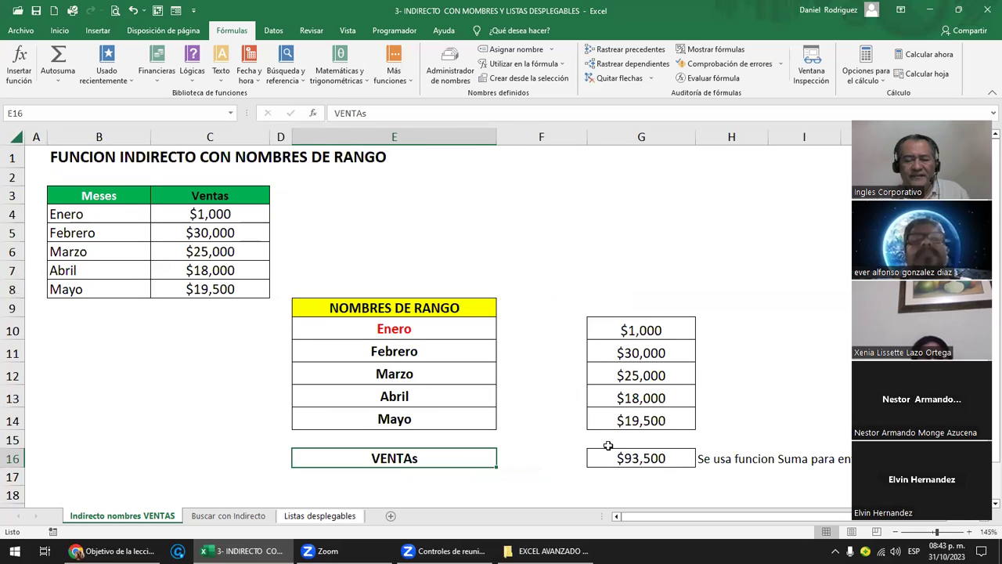
pyautogui.click(624, 457)
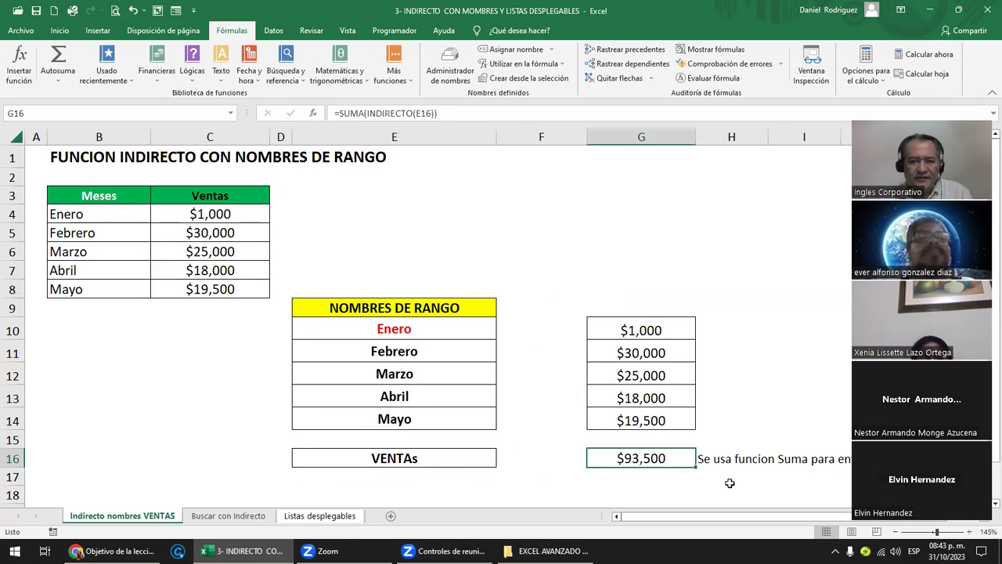
# - Replace G16's formula with =SUMA(E16), which returns $0
pyautogui.press('F2')
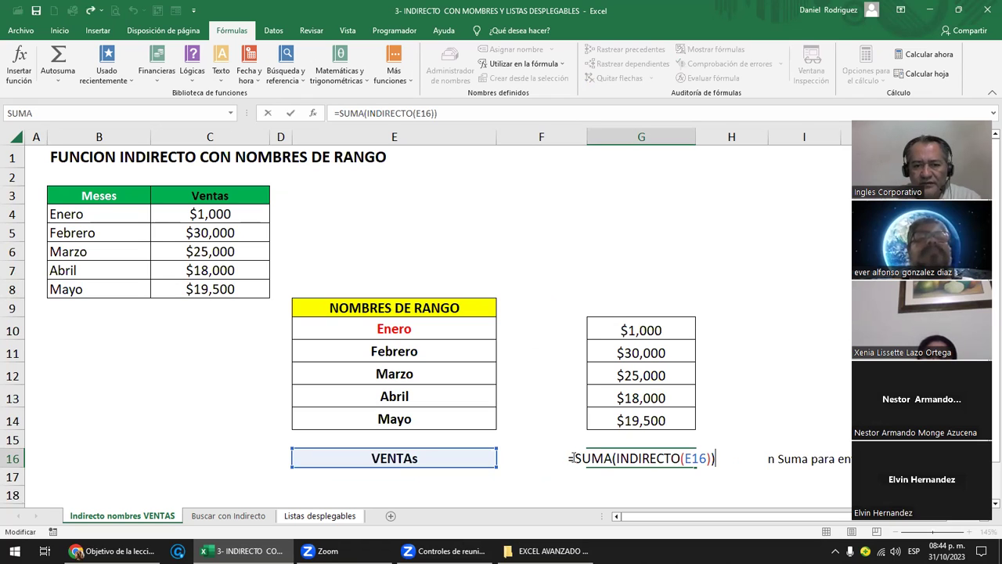
pyautogui.click(613, 458)
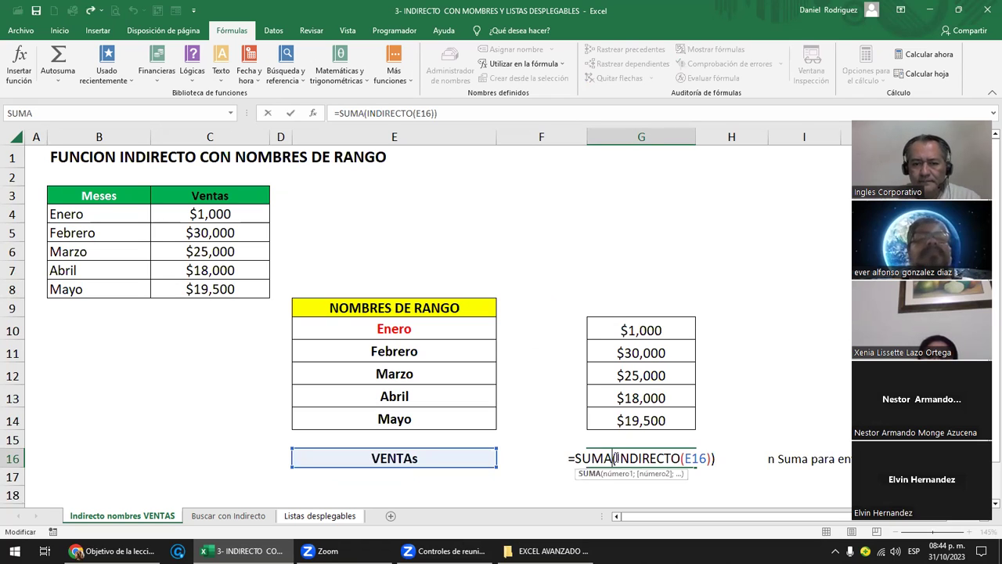
pyautogui.press('Delete')
pyautogui.press('Delete')
pyautogui.press('Delete')
pyautogui.press('Delete')
pyautogui.press('Delete')
pyautogui.press('Delete')
pyautogui.press('Delete')
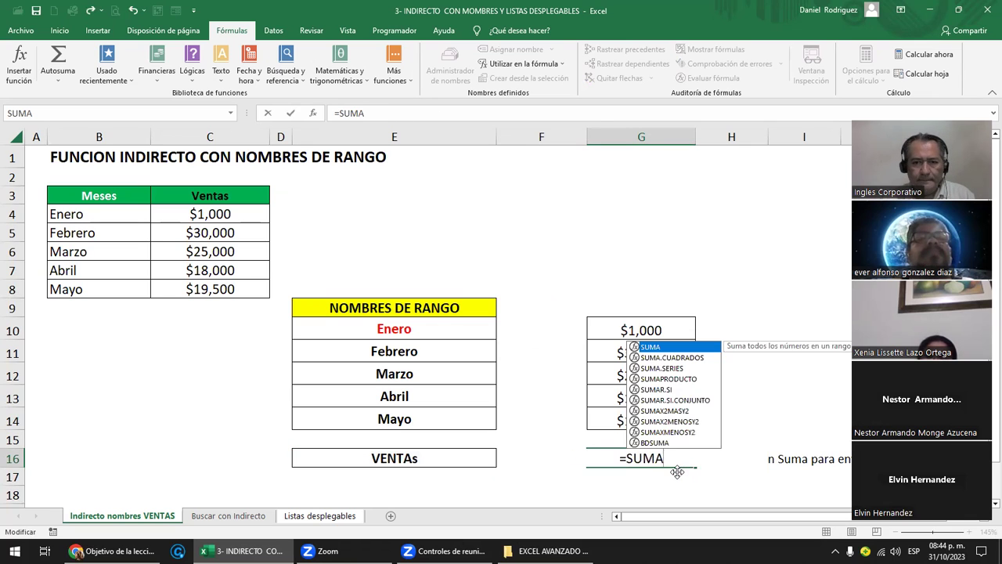
pyautogui.write('(')
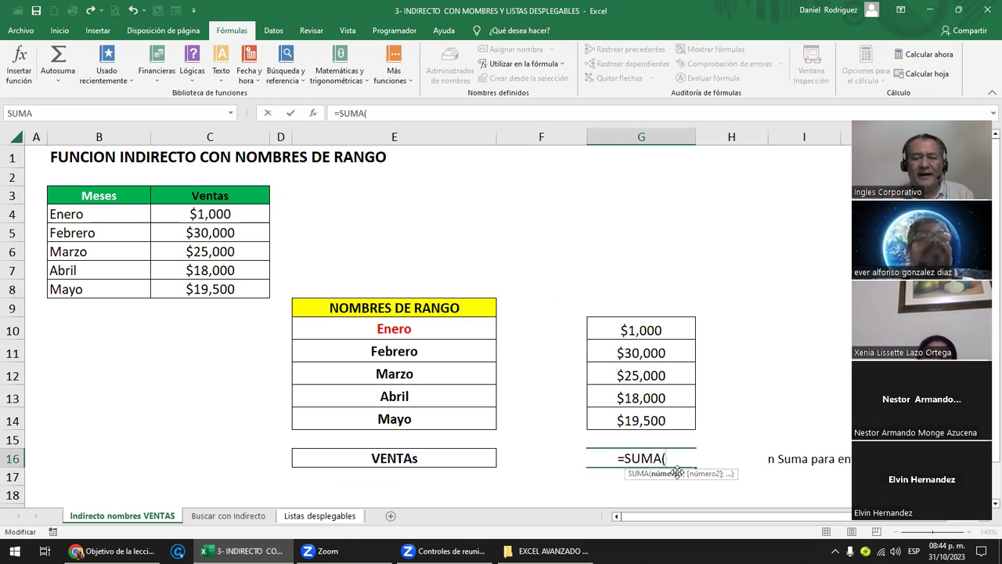
pyautogui.click(423, 458)
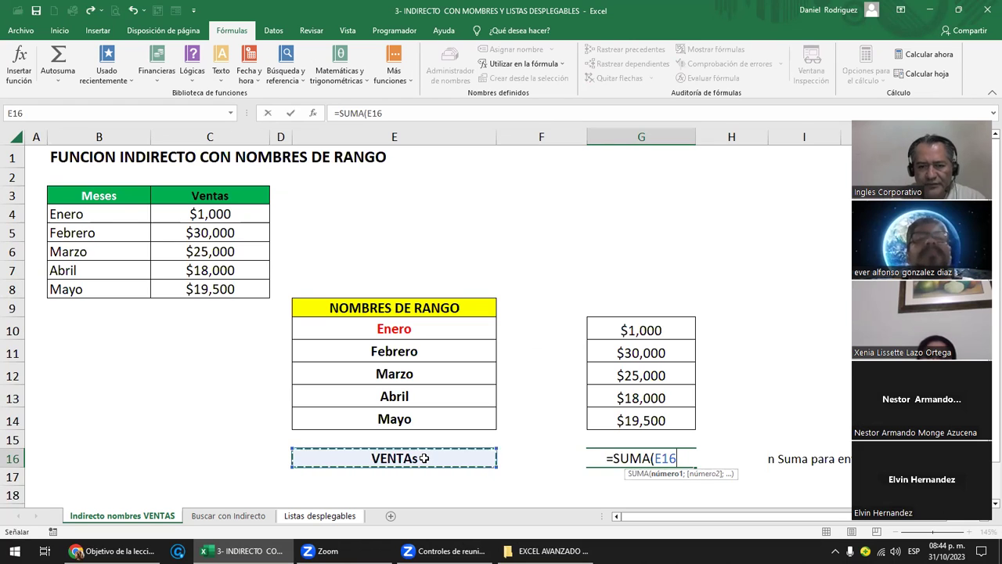
pyautogui.write(')')
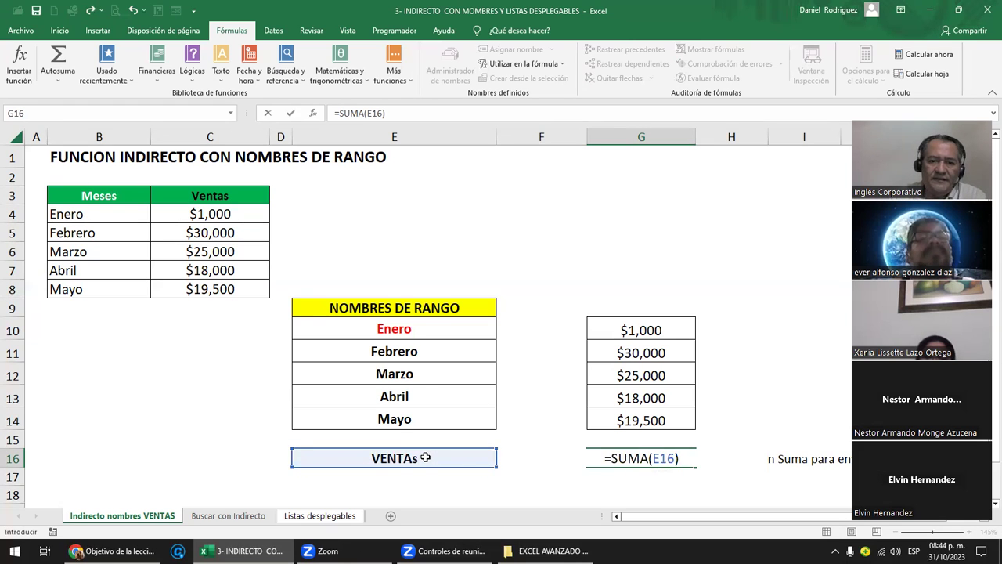
pyautogui.press('Return')
pyautogui.click(407, 456)
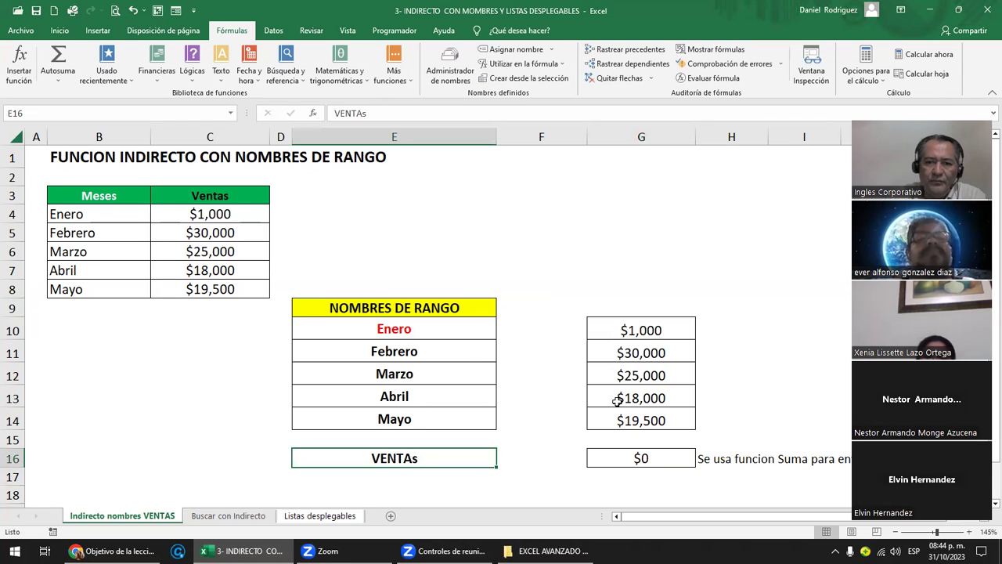
pyautogui.click(647, 455)
# - Rewrite G16 as =SUMA(INDIRECTO(E16)) and accept Excel's parenthesis correction
pyautogui.doubleClick(647, 456)
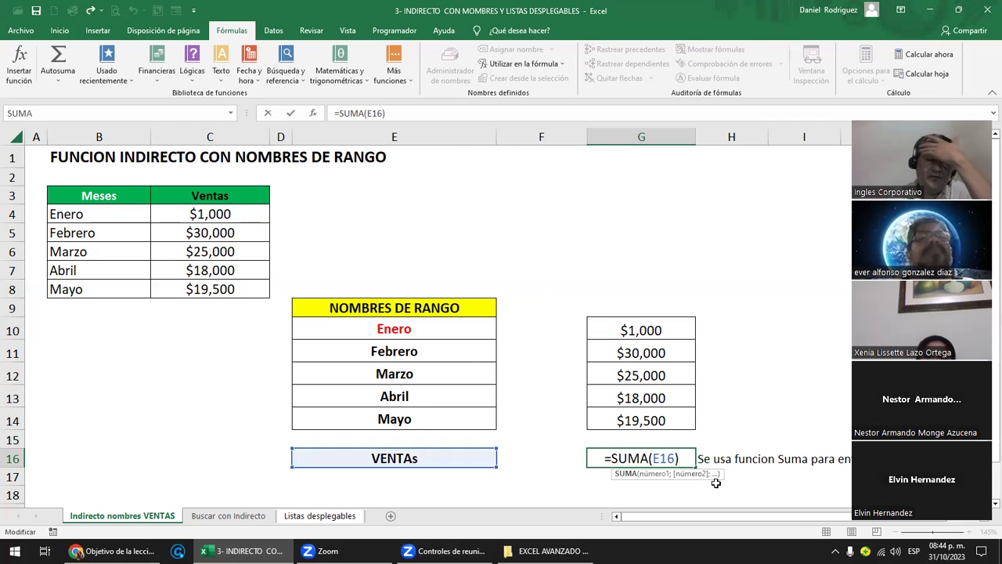
pyautogui.press('Delete')
pyautogui.press('Delete')
pyautogui.press('Delete')
pyautogui.press('Delete')
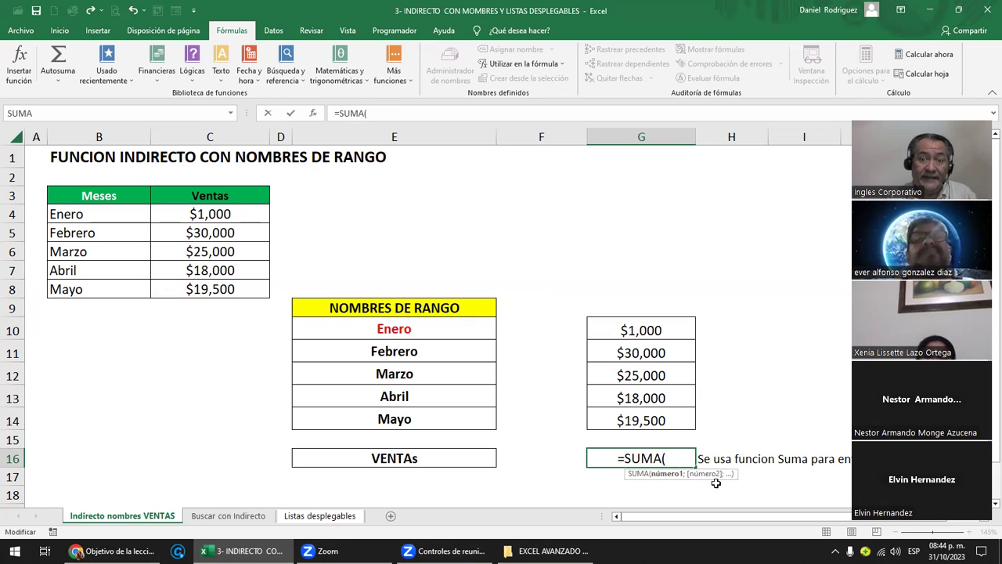
pyautogui.write('in')
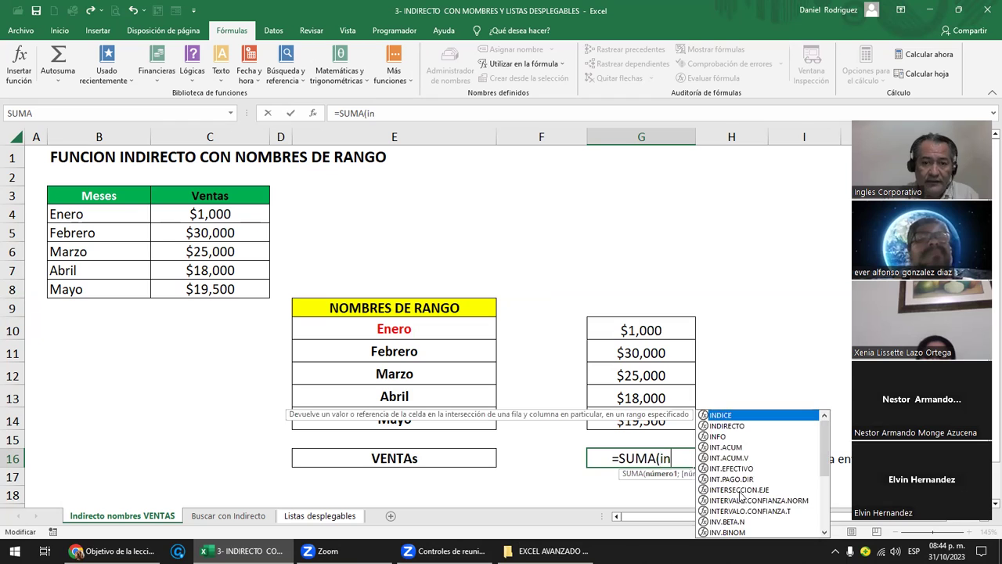
pyautogui.write('d')
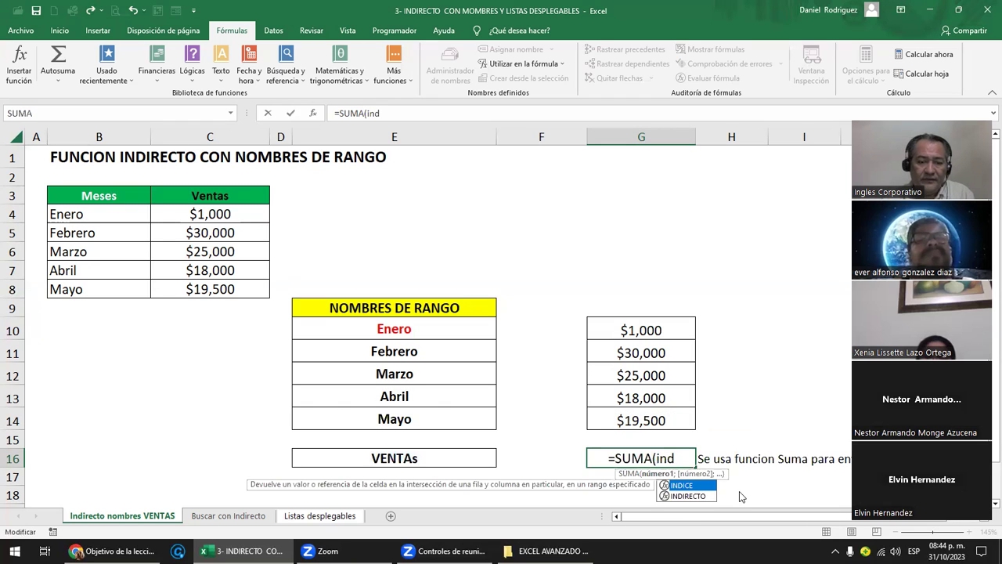
pyautogui.press('Down')
pyautogui.press('Tab')
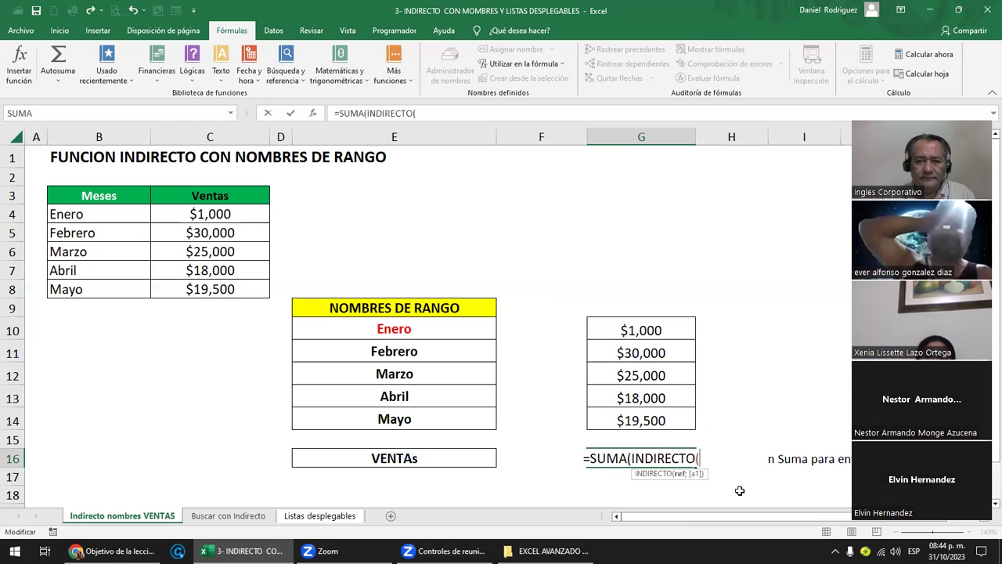
pyautogui.click(407, 460)
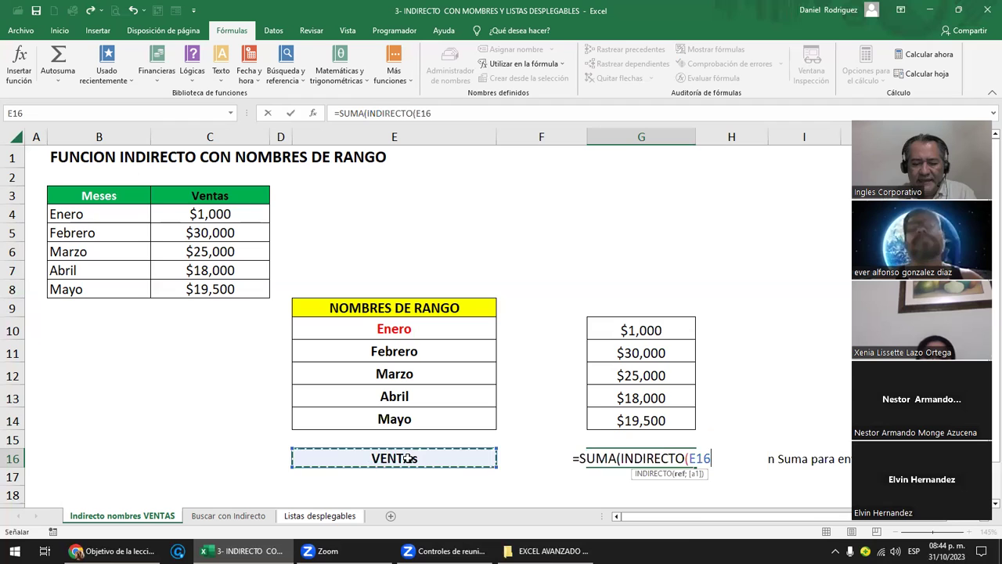
pyautogui.write(')')
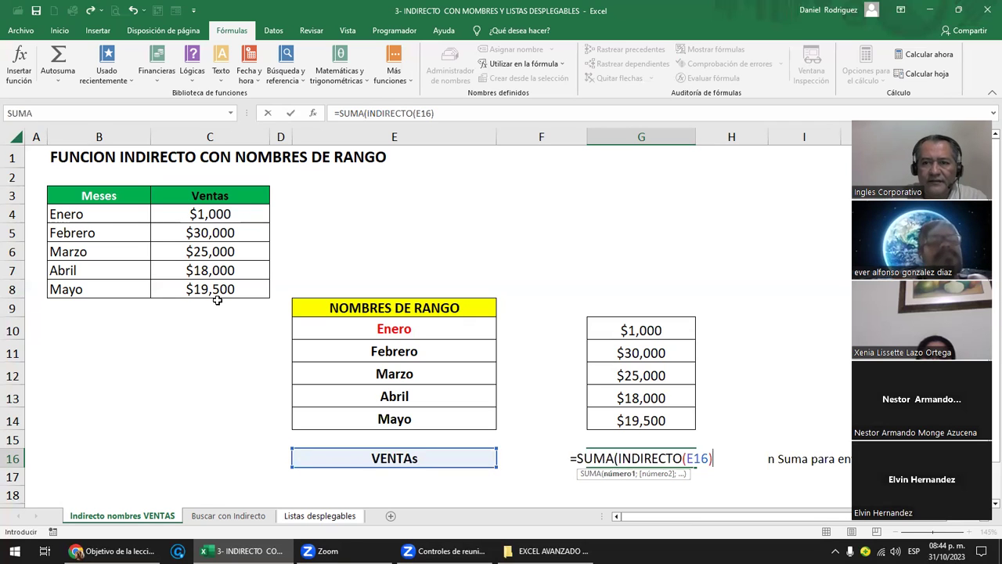
pyautogui.moveTo(578, 458); pyautogui.dragTo(619, 457)
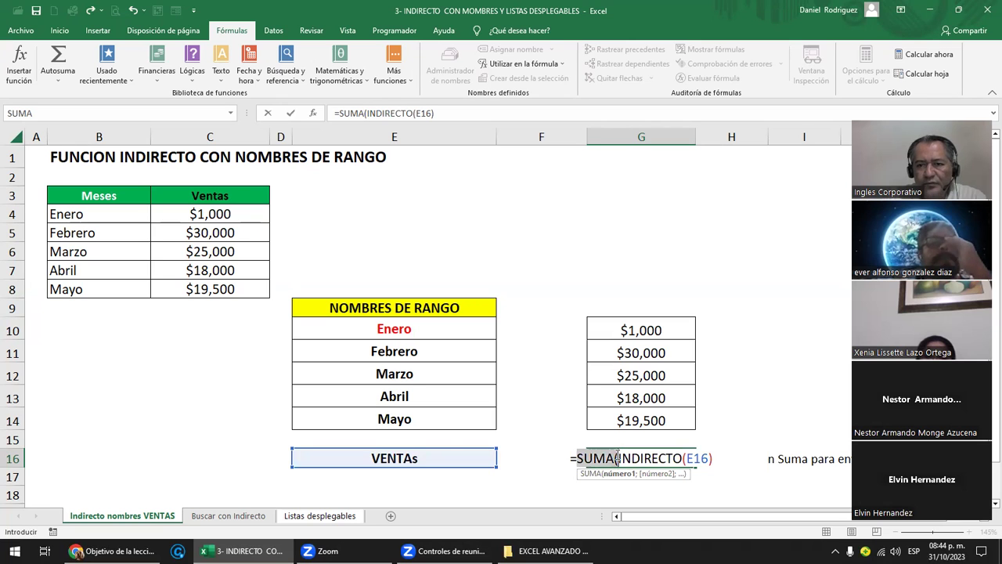
pyautogui.press('Return')
pyautogui.press('Return')
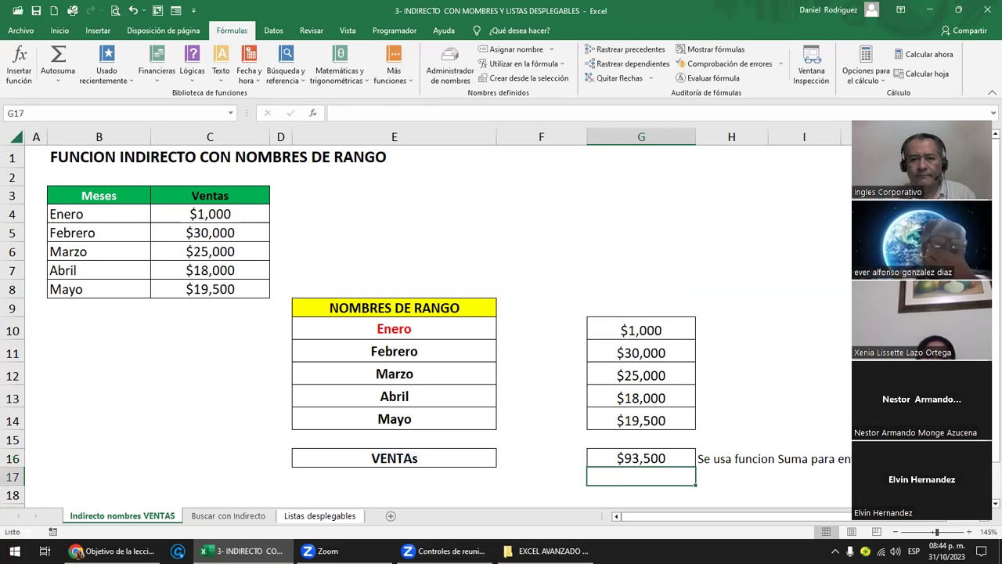
# - Copy G16's SUMA(INDIRECTO) total formula into G17
pyautogui.press('Down')
pyautogui.press('Down')
pyautogui.press('Up')
pyautogui.press('Up')
pyautogui.click(641, 436)
pyautogui.hotkey('ctrl', 'c')
pyautogui.press('Down')
pyautogui.hotkey('ctrl', 'v')
# - Change G17 to =PROMEDIO(INDIRECTO(E16)) for the $18,700 average, then recheck G16's formula
pyautogui.press('F2')
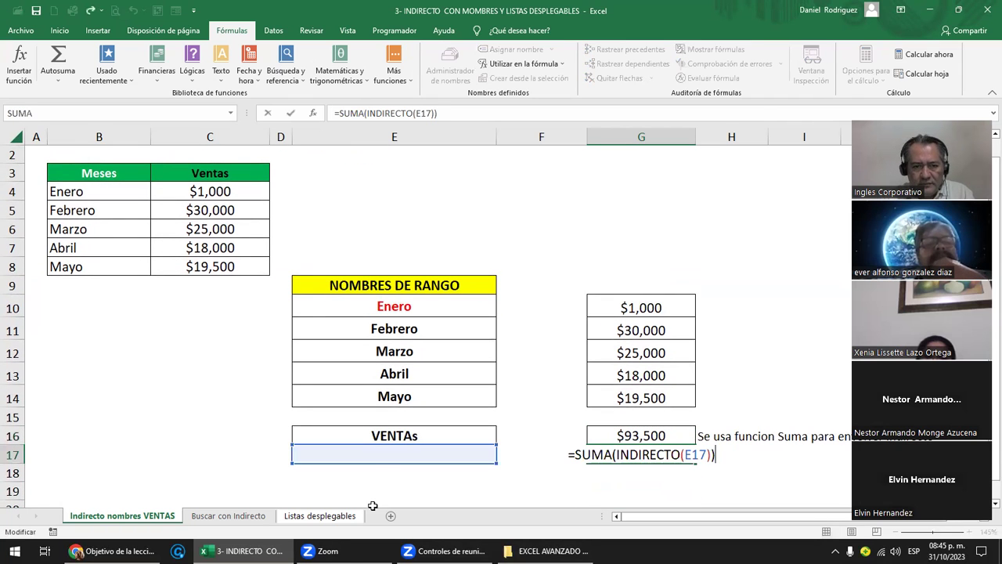
pyautogui.moveTo(392, 446); pyautogui.dragTo(393, 435)
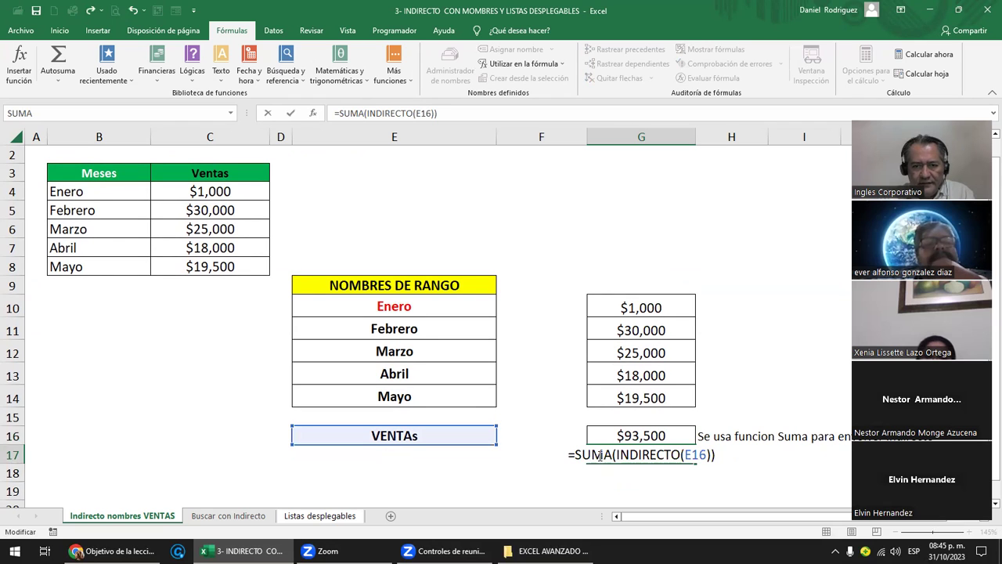
pyautogui.click(580, 455)
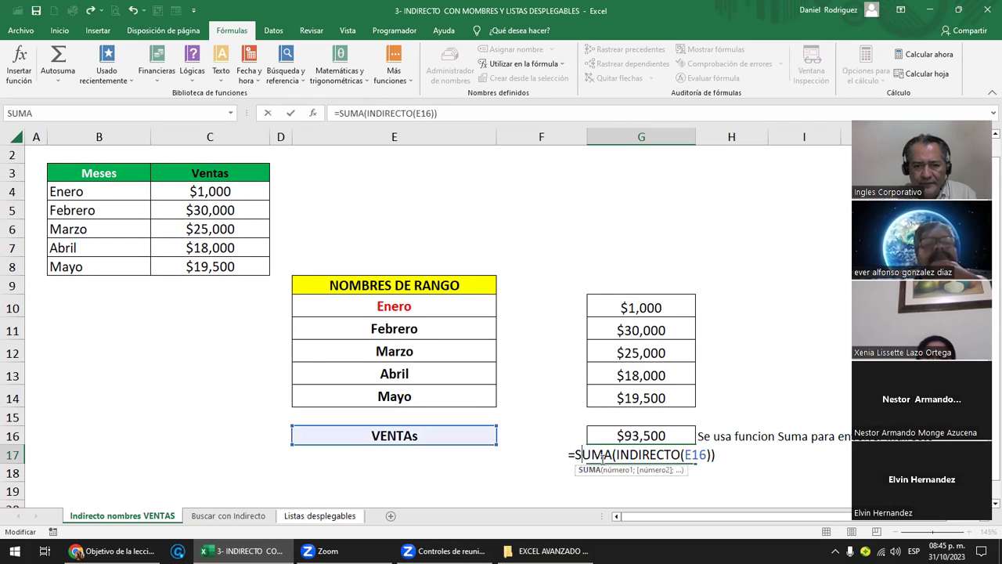
pyautogui.write('promedio')
pyautogui.press('Delete')
pyautogui.press('Delete')
pyautogui.press('Delete')
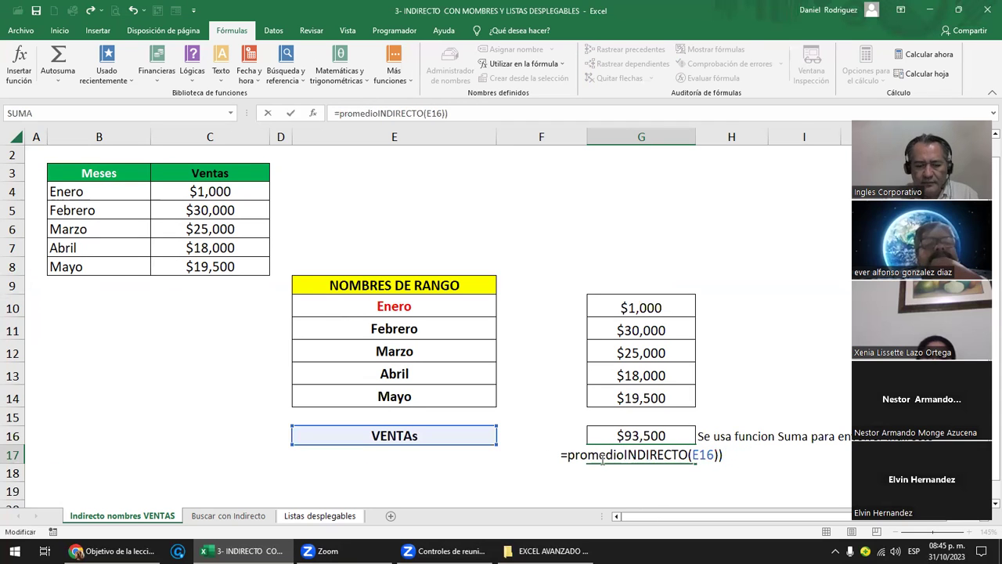
pyautogui.write('(')
pyautogui.hotkey('ctrl', 'Return')
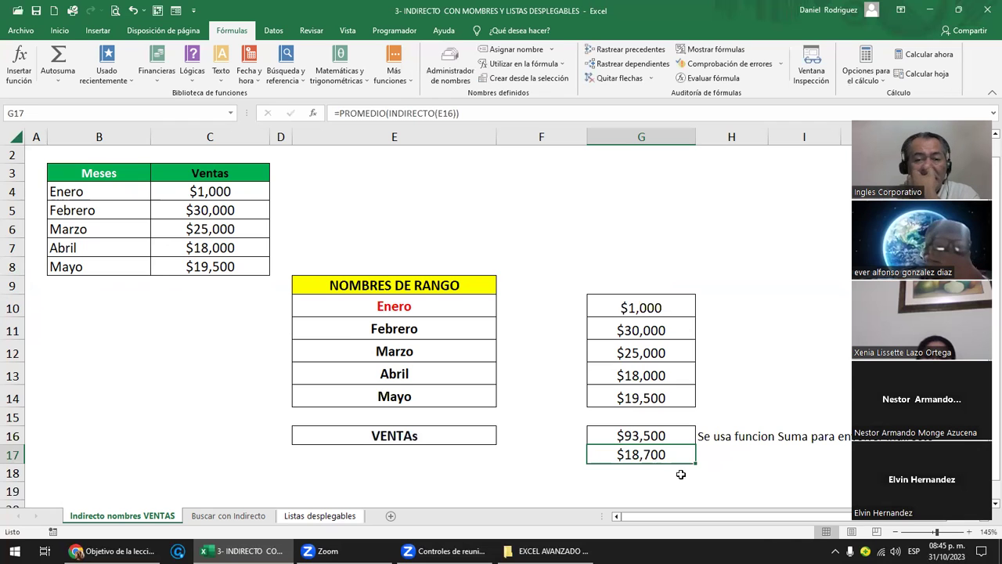
pyautogui.click(649, 437)
pyautogui.doubleClick(650, 436)
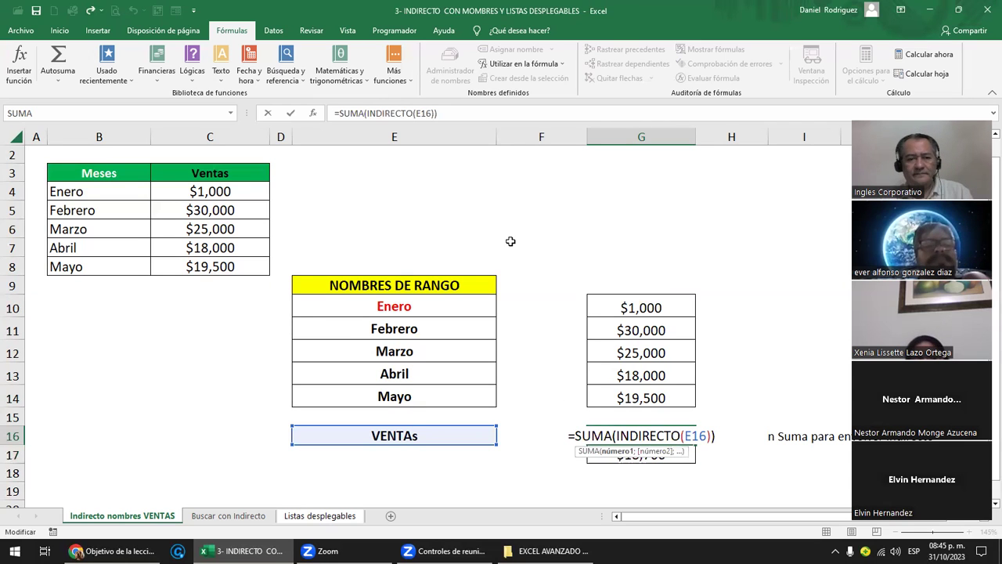
pyautogui.press('Escape')
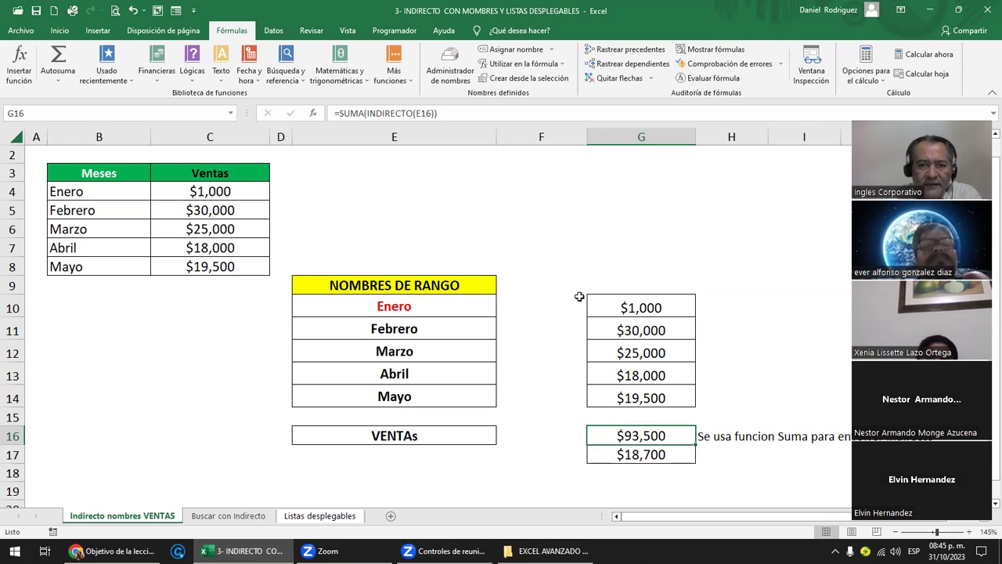
pyautogui.doubleClick(640, 307)
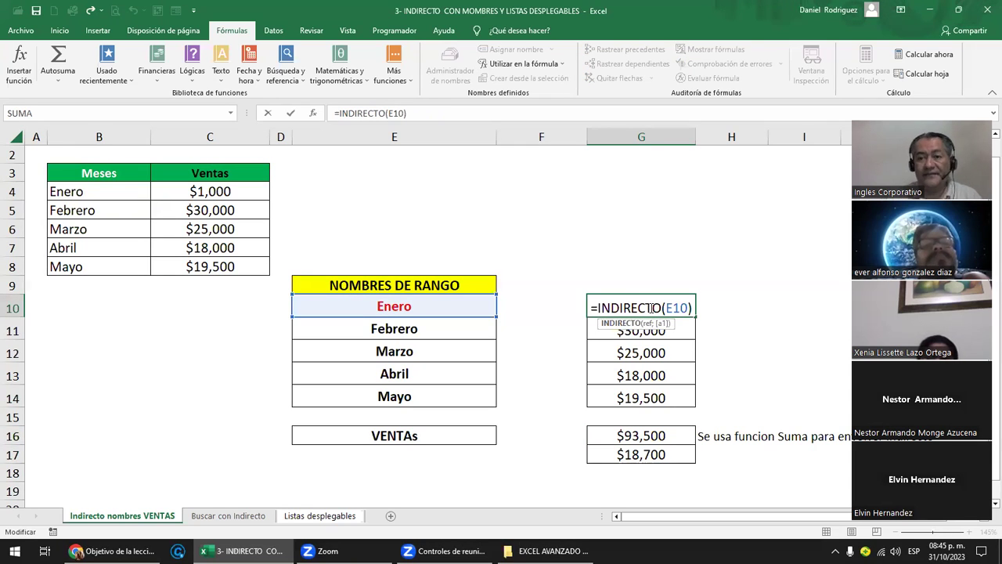
pyautogui.press('Escape')
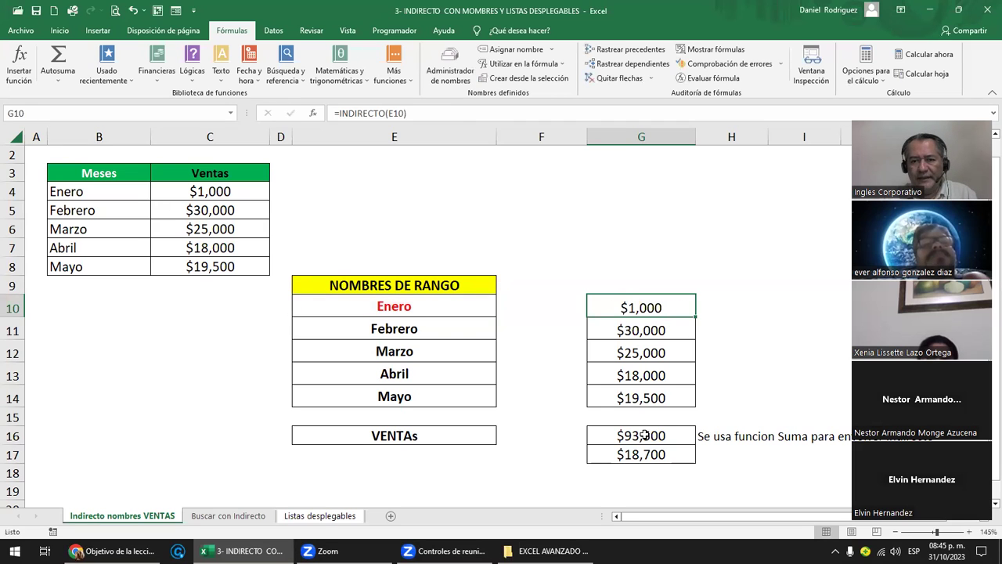
pyautogui.doubleClick(636, 435)
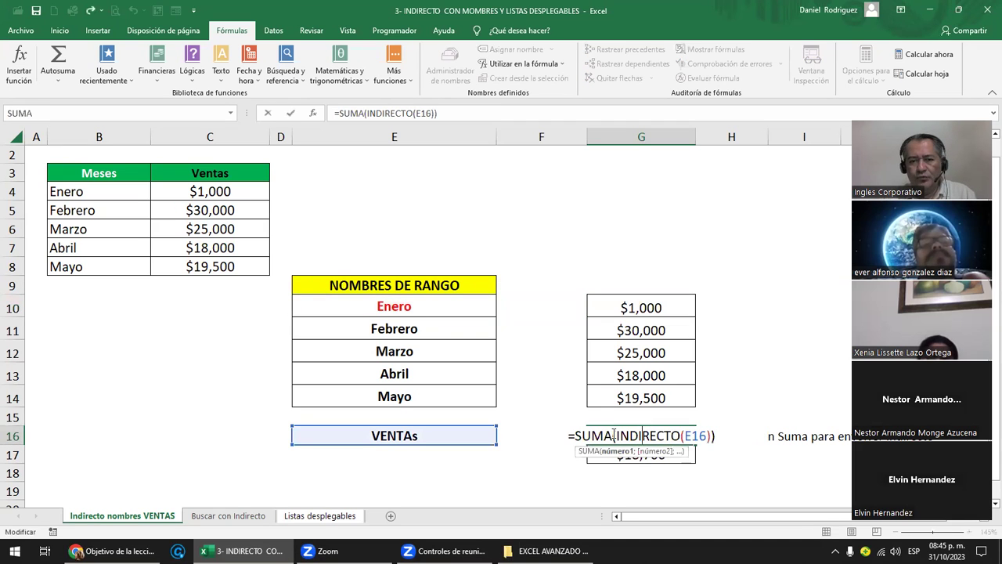
pyautogui.press('Escape')
pyautogui.doubleClick(622, 453)
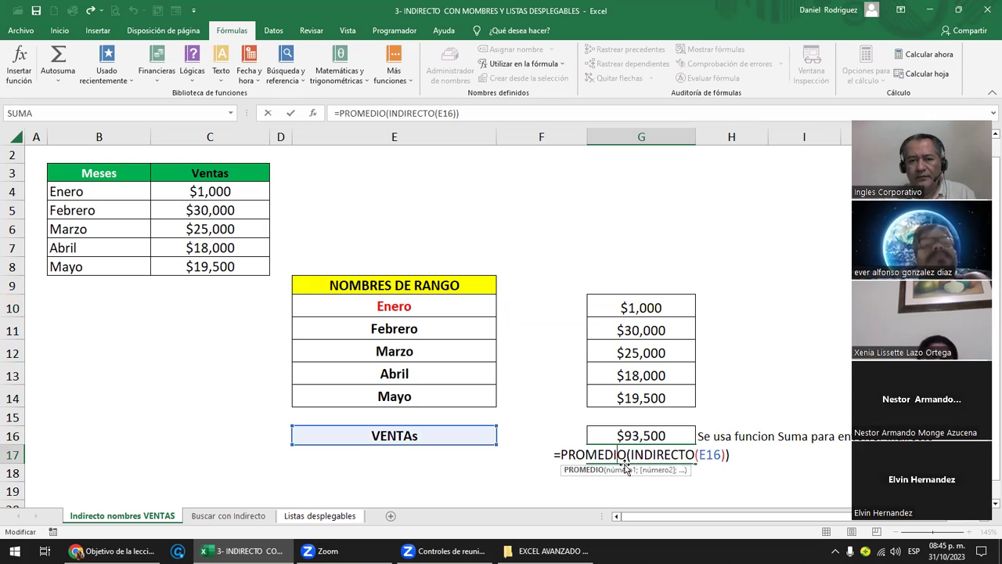
pyautogui.press('Escape')
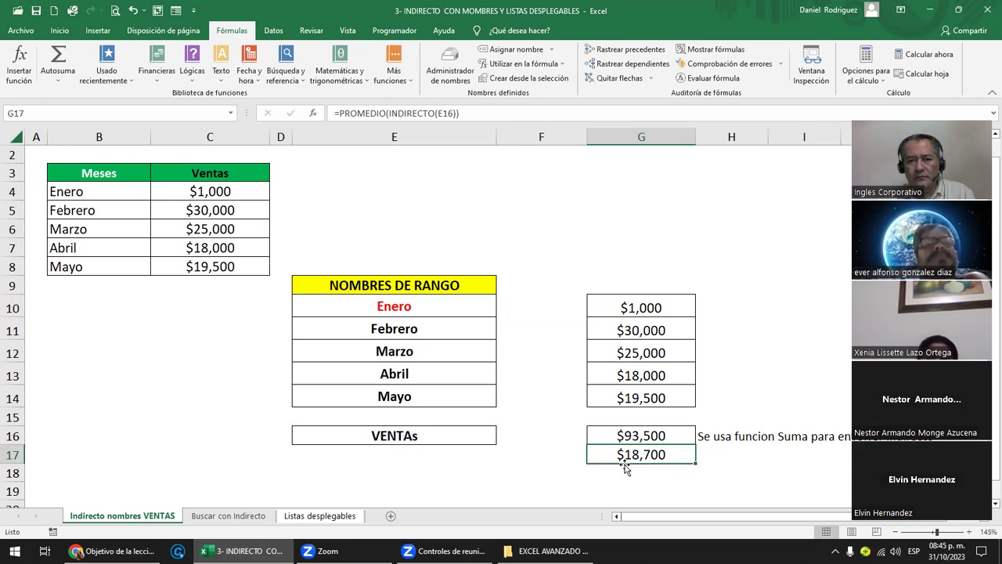
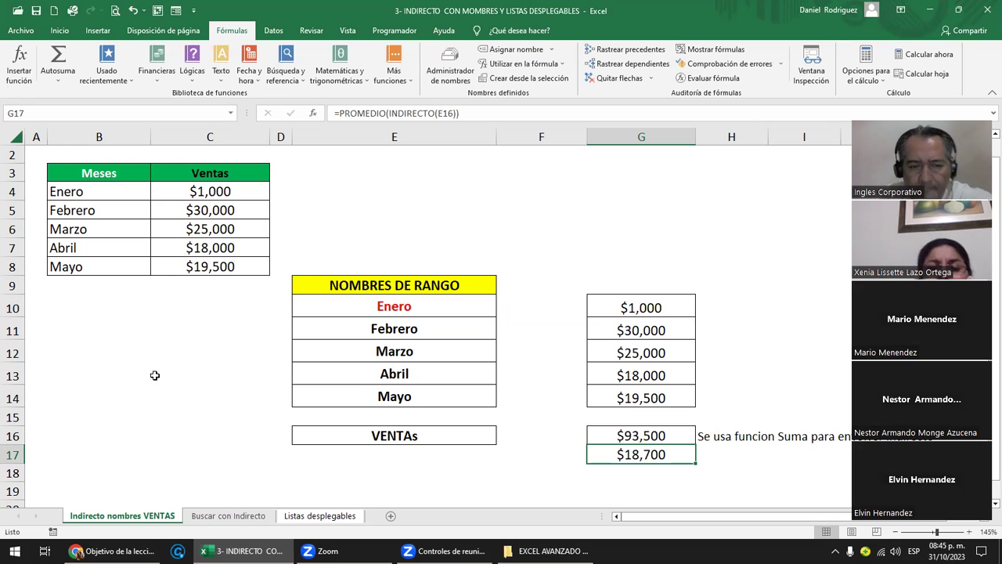
# - Switch to the Buscar con Indirecto sheet and select the whole sales table
pyautogui.click(237, 518)
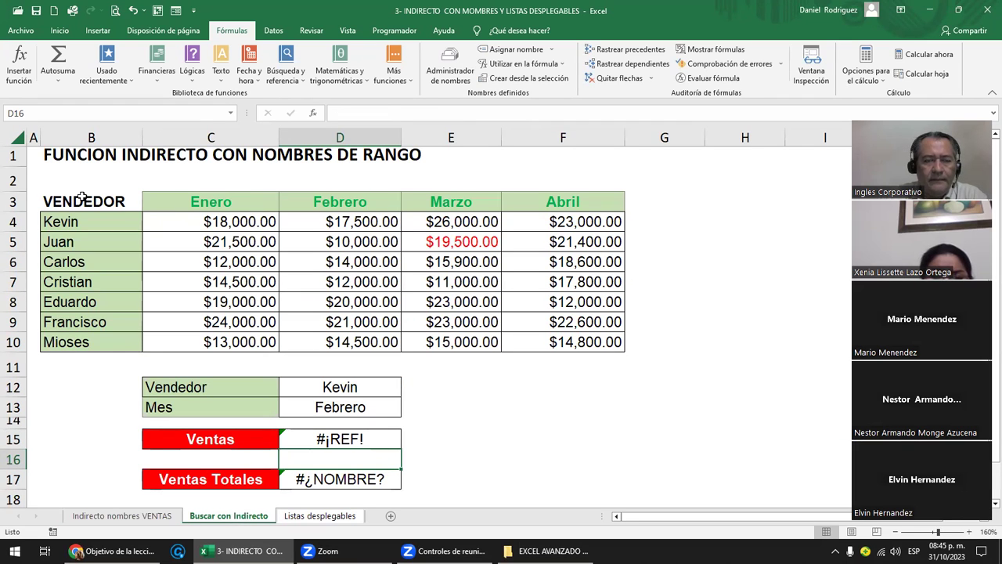
pyautogui.click(198, 203)
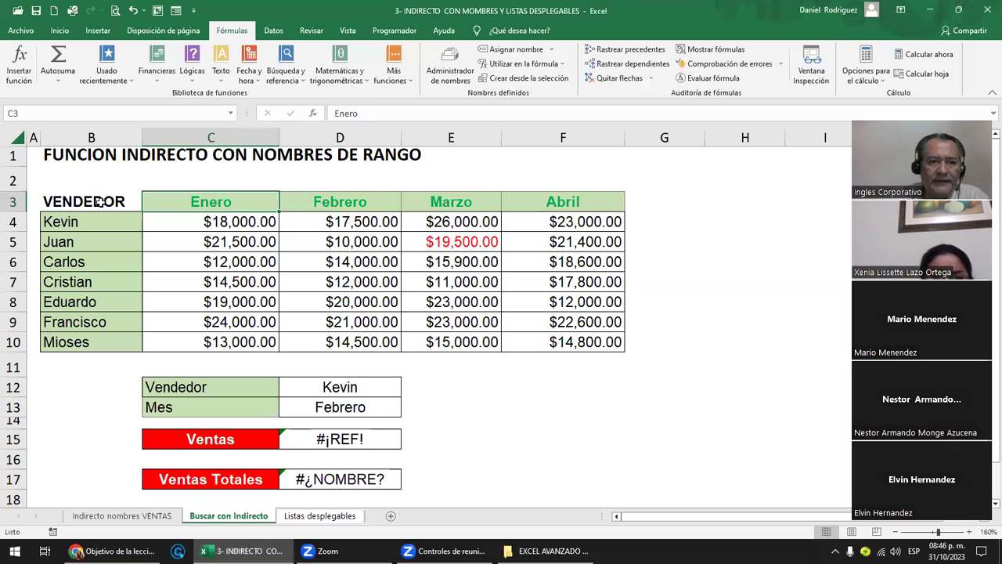
pyautogui.moveTo(100, 202); pyautogui.dragTo(230, 196)
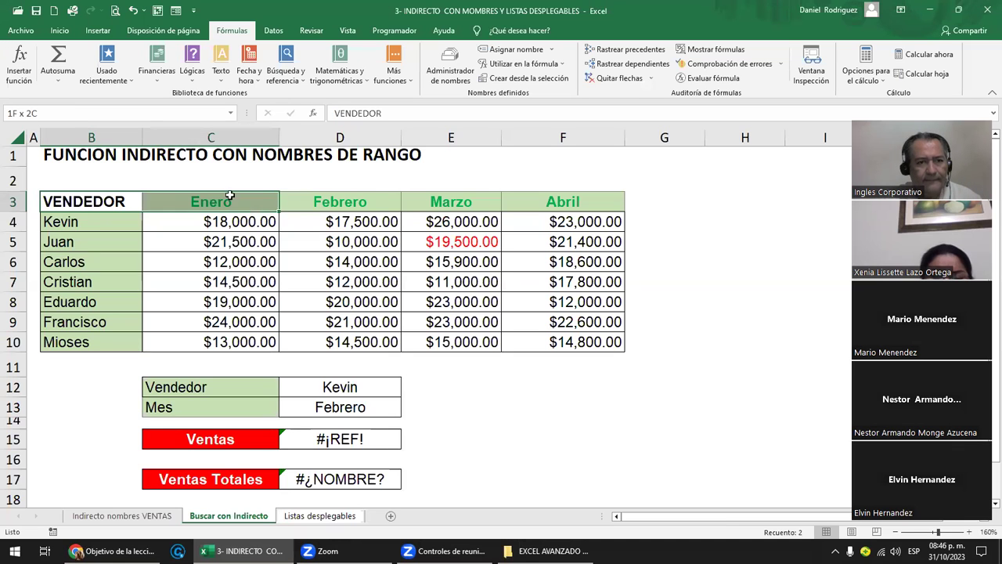
pyautogui.moveTo(229, 195)
pyautogui.mouseDown()
pyautogui.moveTo(588, 336)
pyautogui.moveTo(593, 349)
pyautogui.mouseUp()
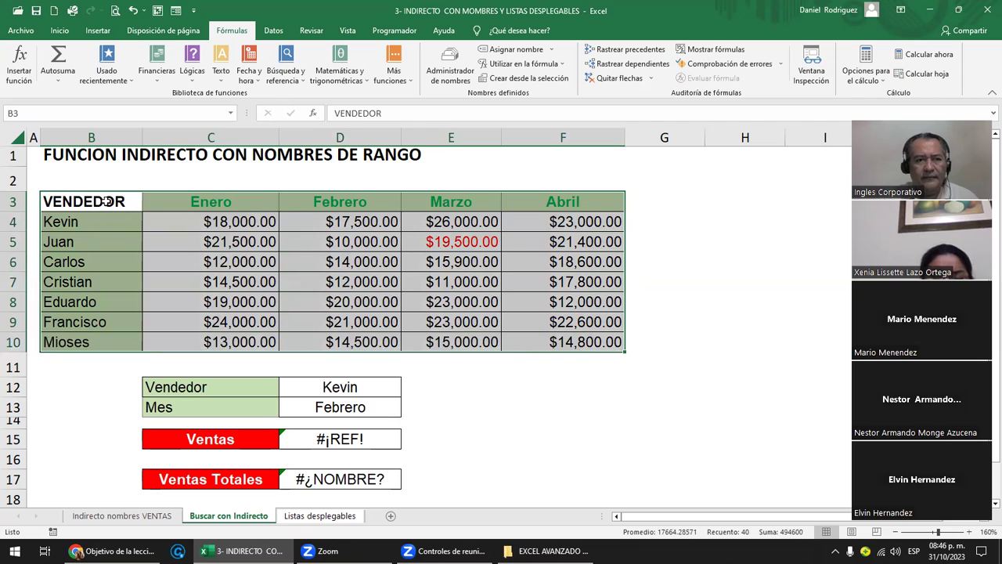
pyautogui.click(107, 201)
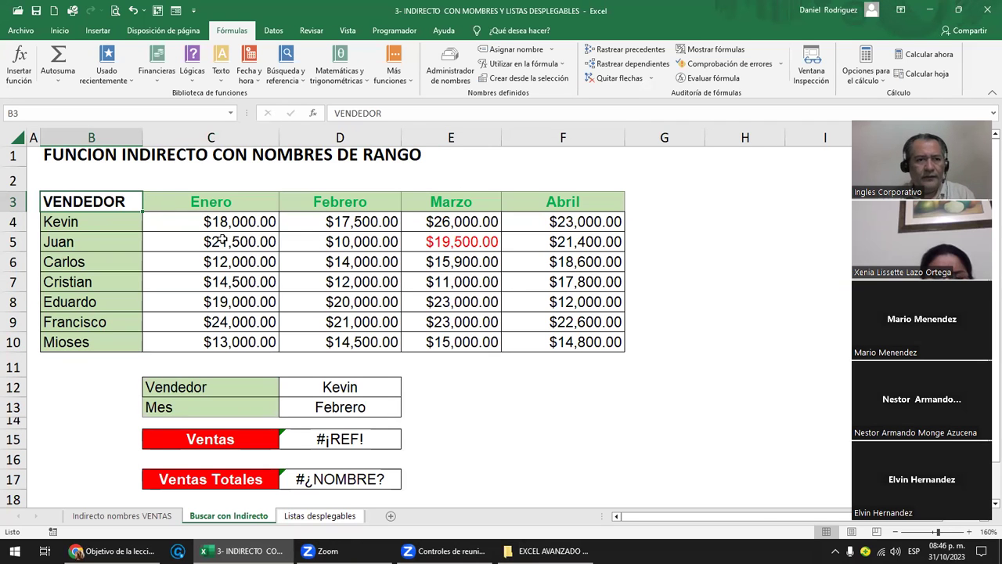
# - Highlight the seller names Kevin–Mioses and the Enero–Abril month headers
pyautogui.moveTo(56, 221); pyautogui.dragTo(79, 343)
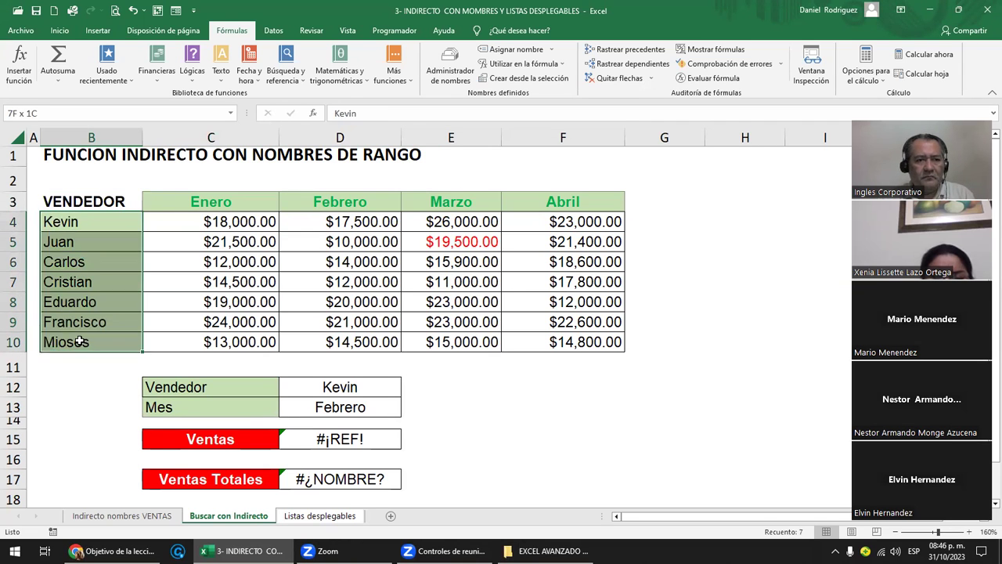
pyautogui.moveTo(195, 202); pyautogui.dragTo(553, 201)
pyautogui.moveTo(122, 222); pyautogui.dragTo(112, 351)
pyautogui.moveTo(266, 201); pyautogui.dragTo(583, 202)
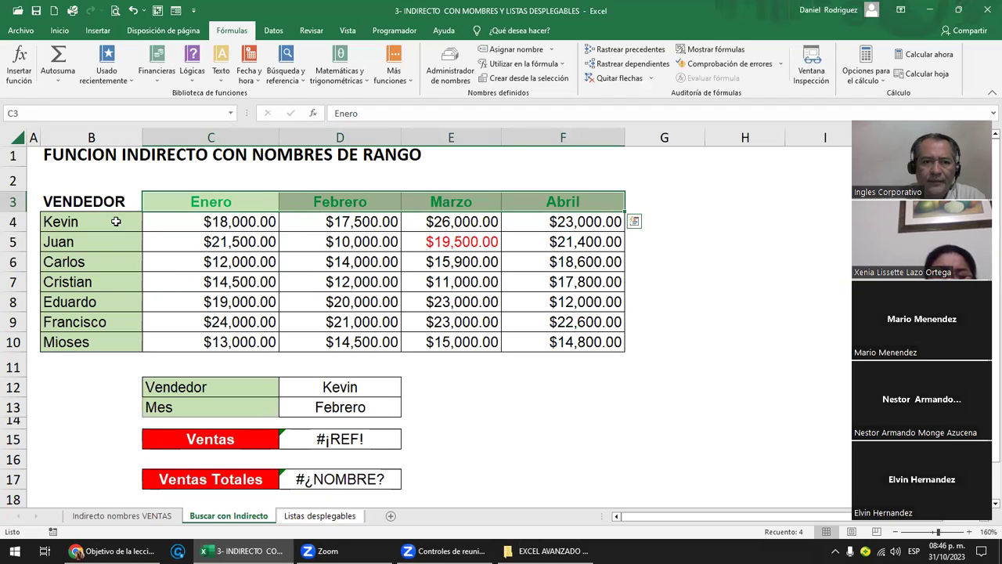
pyautogui.moveTo(174, 202); pyautogui.dragTo(558, 204)
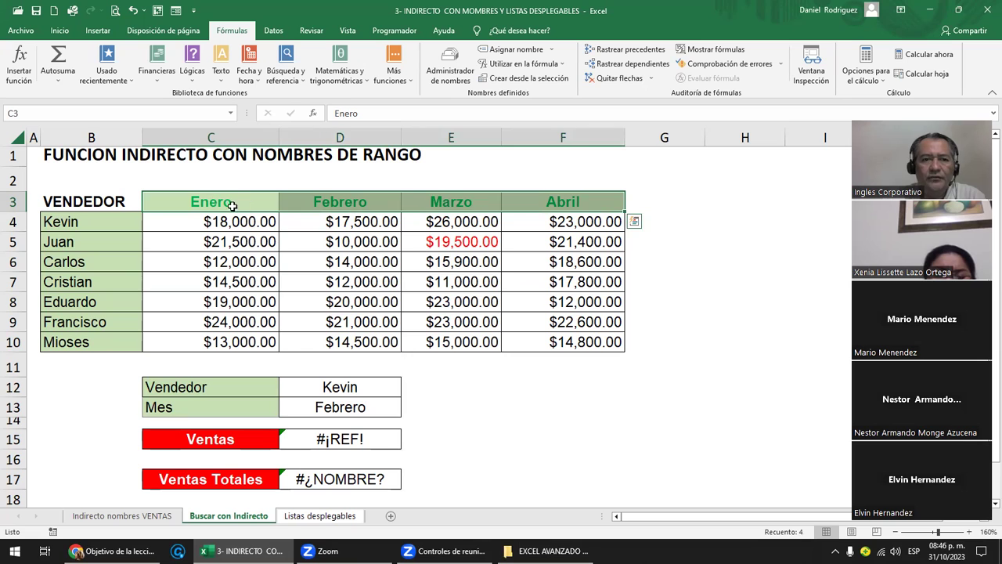
pyautogui.click(228, 203)
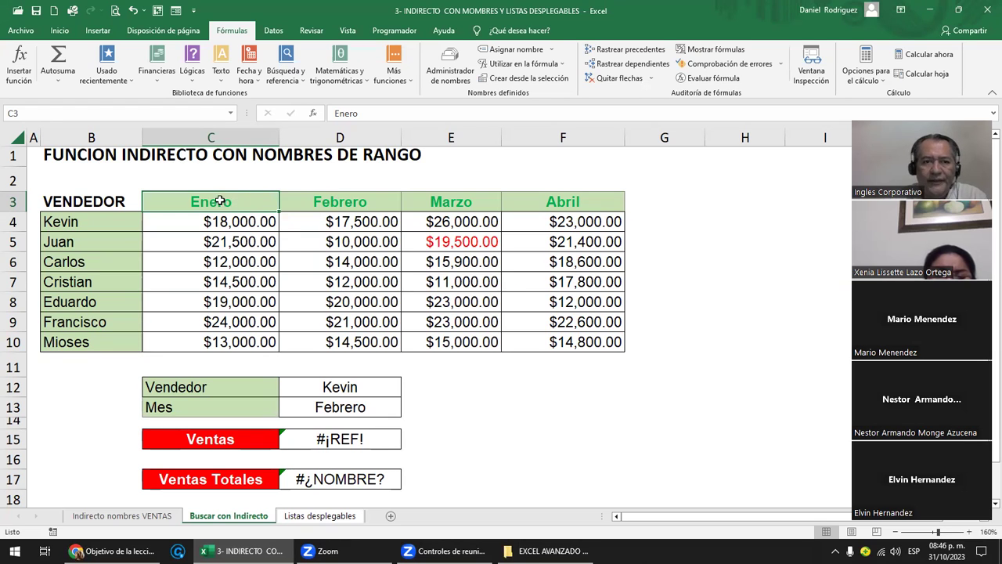
# - Highlight the seller rows 4–10 and columns C–F, then select E4
pyautogui.click(89, 226)
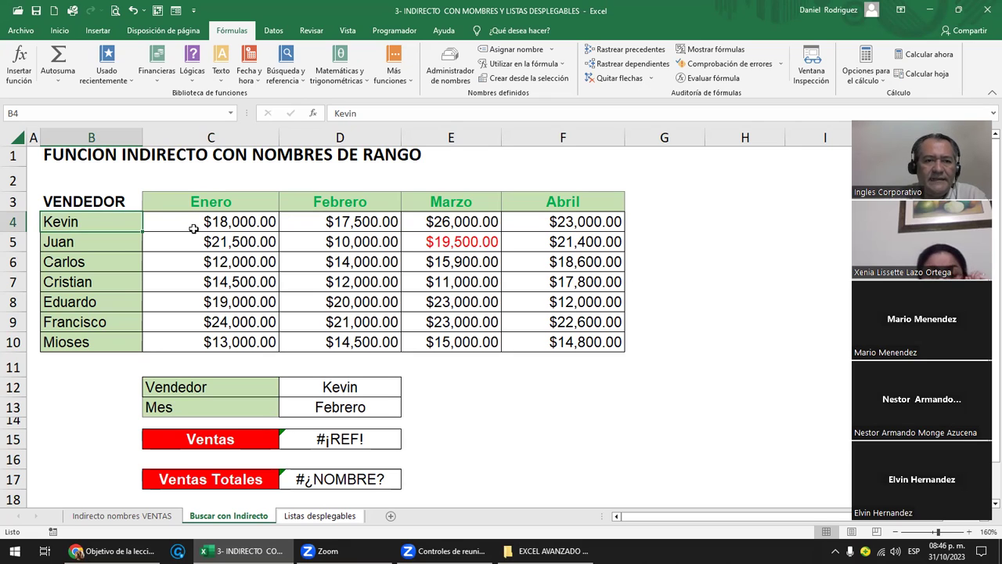
pyautogui.moveTo(117, 222); pyautogui.dragTo(101, 342)
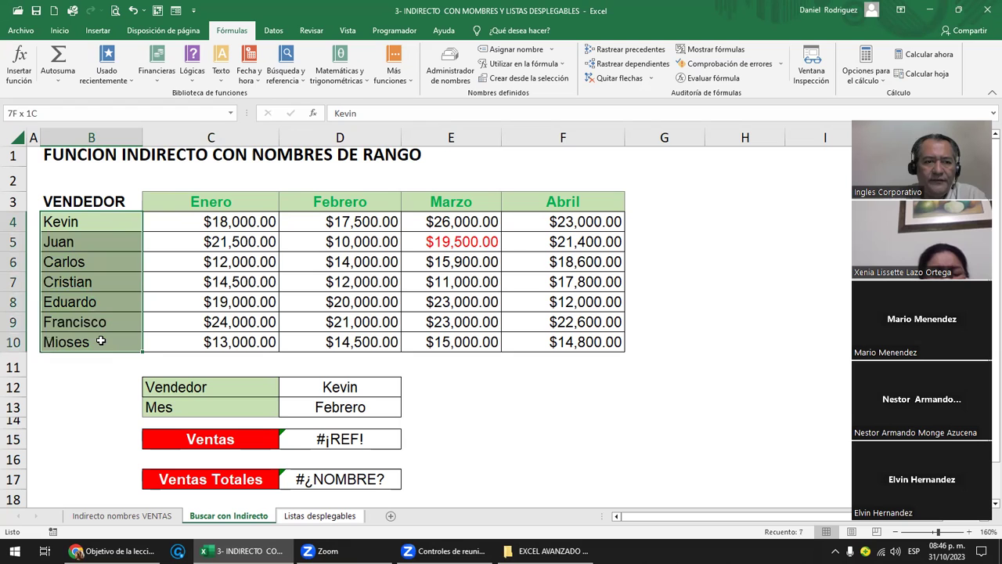
pyautogui.click(9, 221)
pyautogui.moveTo(9, 221); pyautogui.dragTo(10, 343)
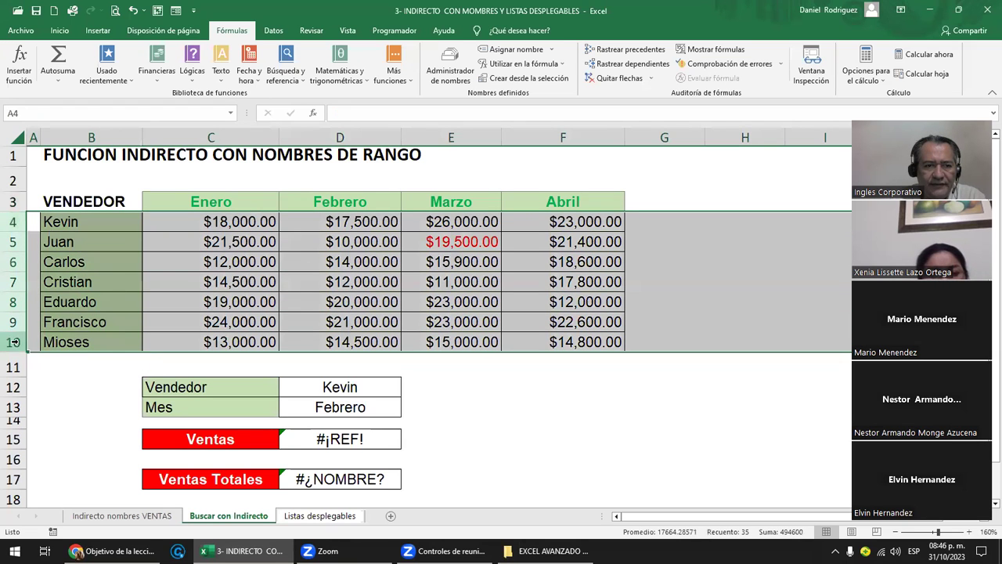
pyautogui.moveTo(210, 137); pyautogui.dragTo(574, 134)
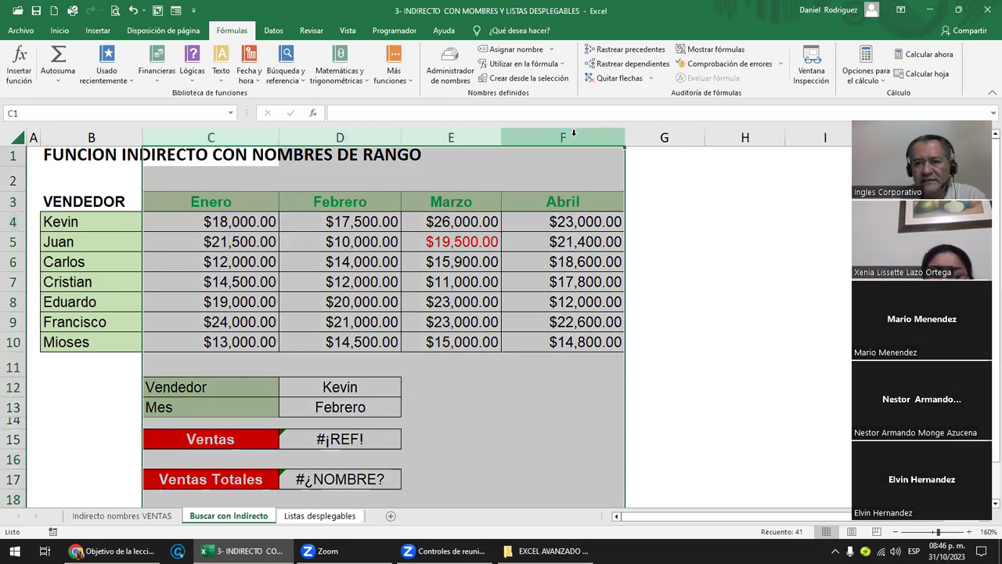
pyautogui.click(239, 244)
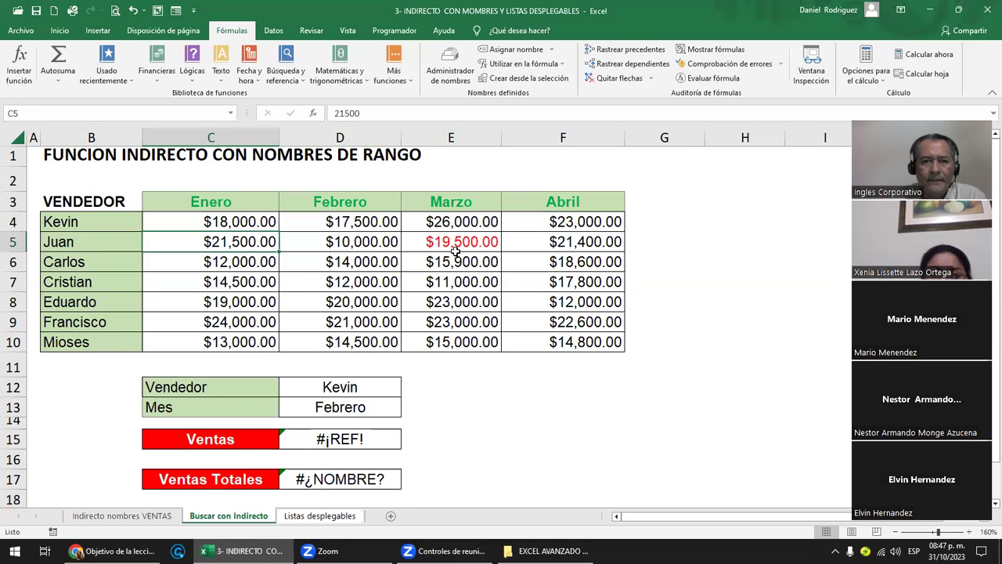
pyautogui.click(452, 223)
# - Copy E4's formatting onto E5 so Juan's $19,500.00 appears in black
pyautogui.click(62, 32)
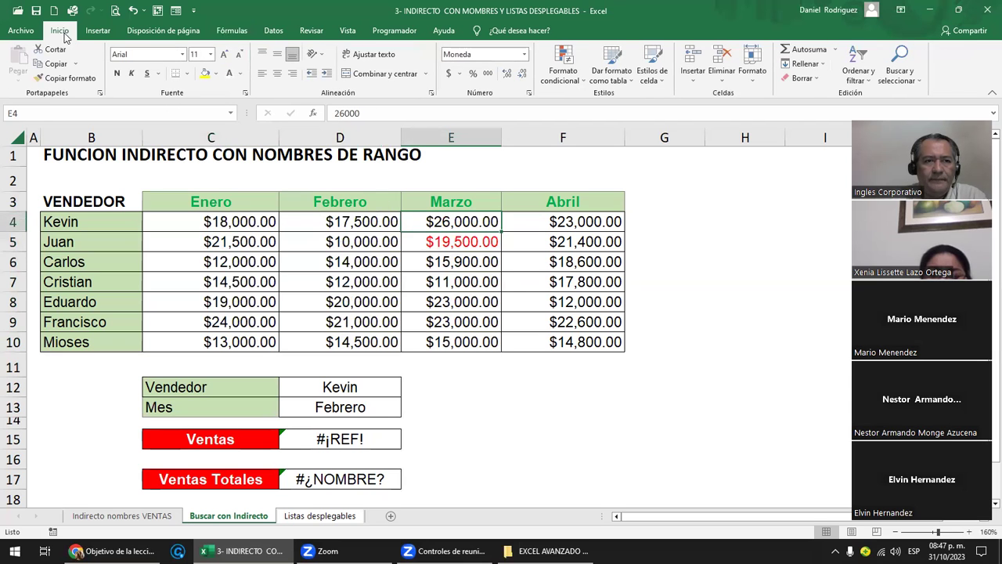
pyautogui.click(76, 79)
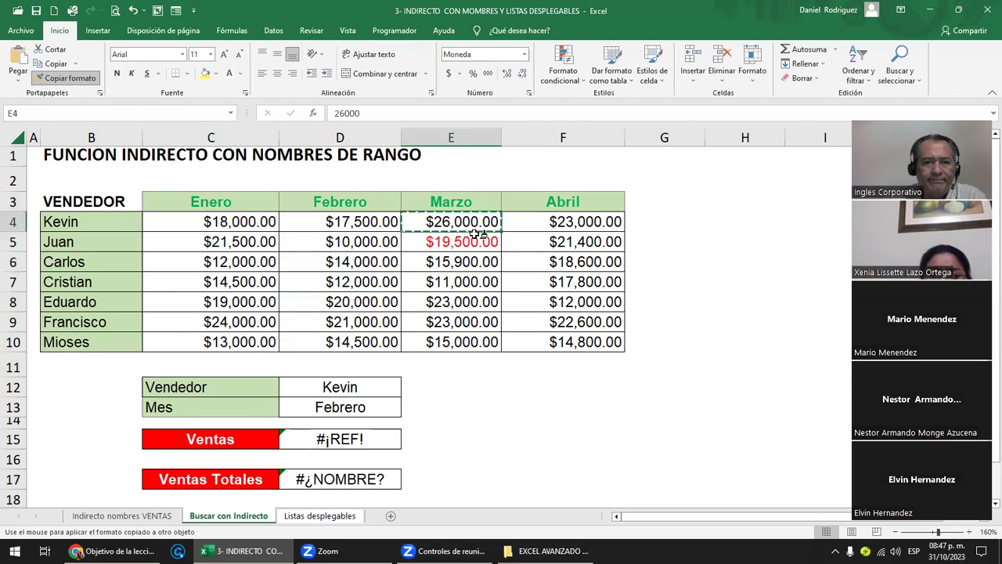
pyautogui.click(470, 243)
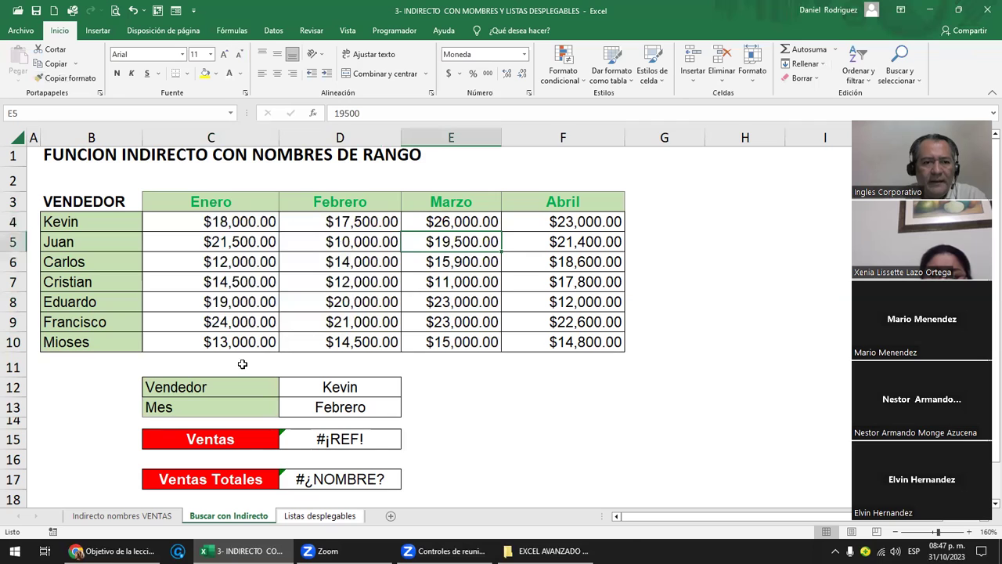
# - Highlight the Vendedor input, the seller names and the Enero–Abril headers
pyautogui.click(201, 389)
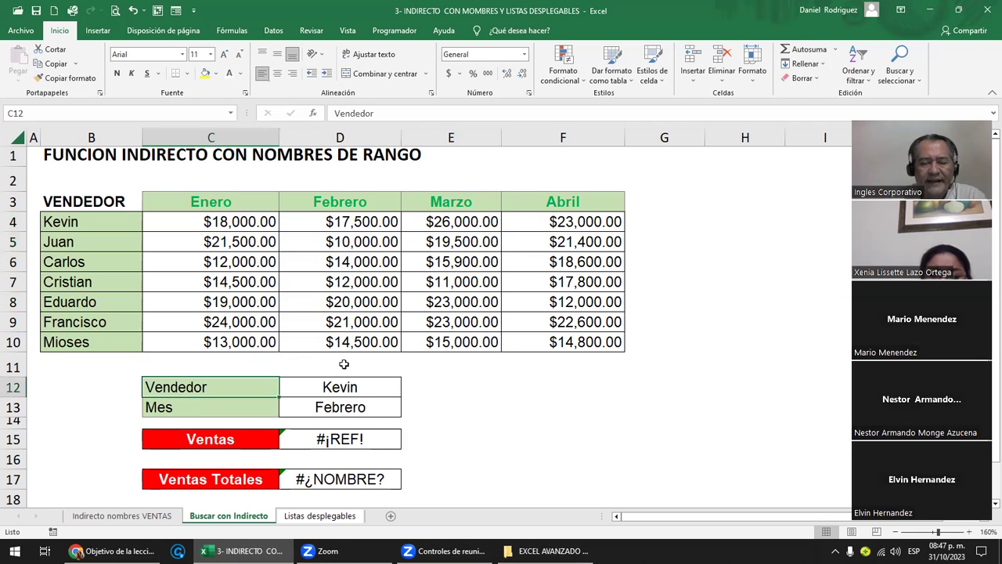
pyautogui.click(362, 389)
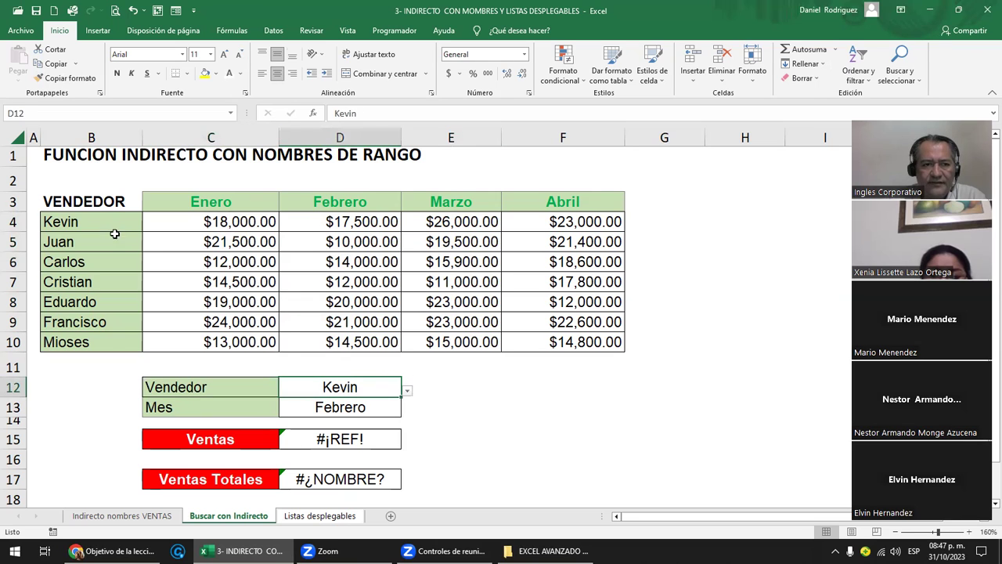
pyautogui.moveTo(114, 230); pyautogui.dragTo(112, 336)
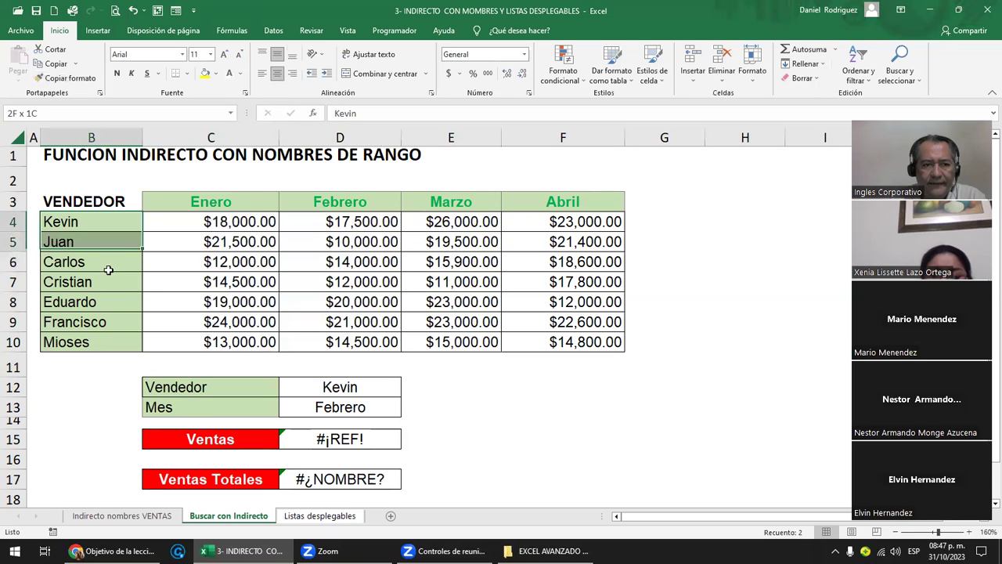
pyautogui.click(353, 408)
pyautogui.moveTo(228, 202); pyautogui.dragTo(556, 200)
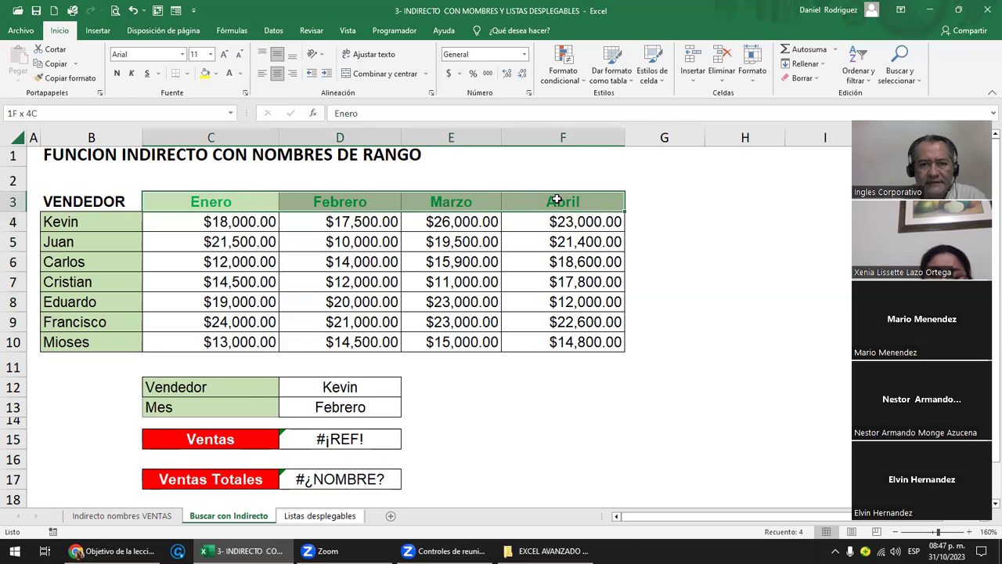
pyautogui.click(337, 385)
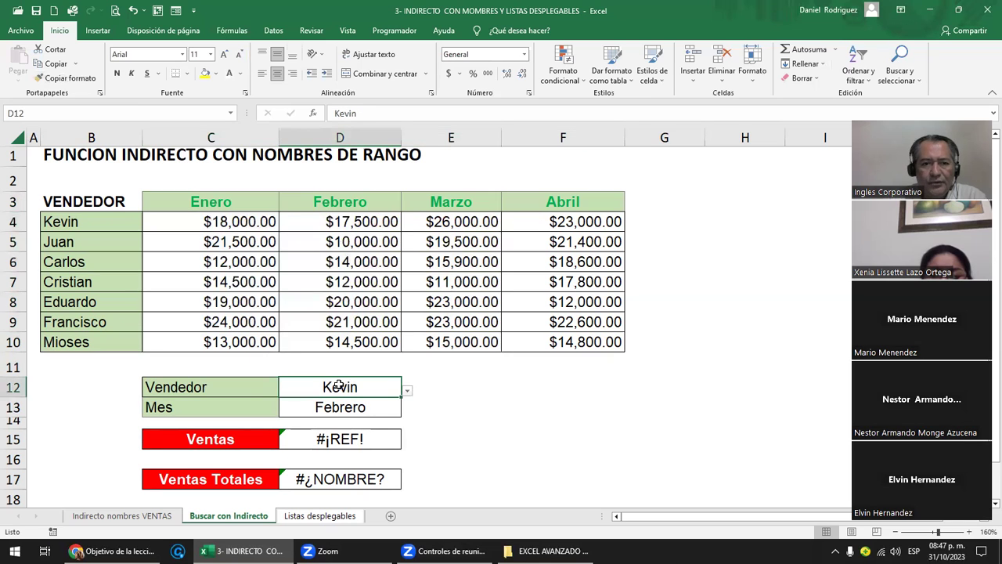
# - Select Kevin's row, the Febrero column and D4, then select the whole table B3:F10
pyautogui.click(11, 221)
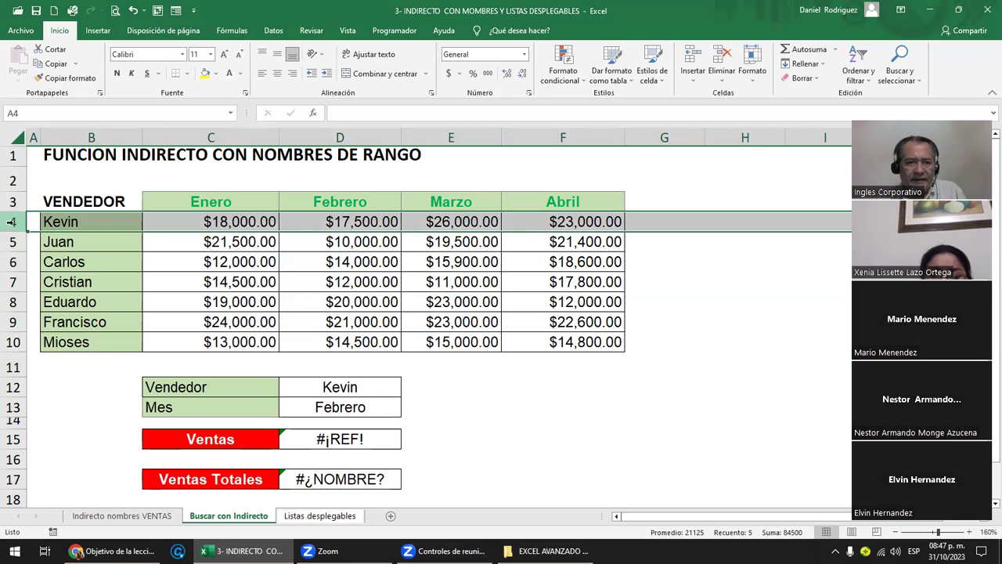
pyautogui.keyDown('ctrl'); pyautogui.click(353, 136); pyautogui.keyUp('ctrl')
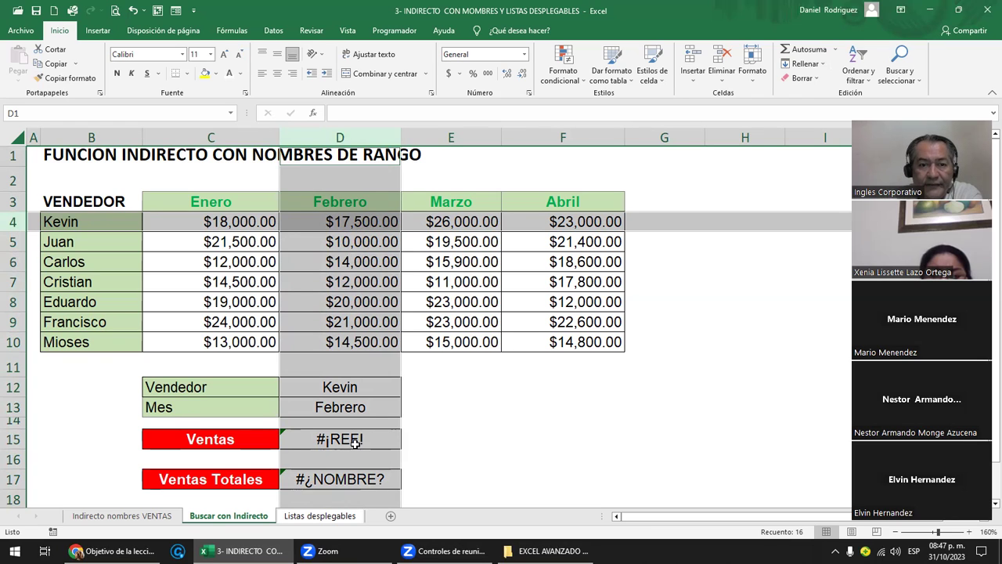
pyautogui.click(351, 223)
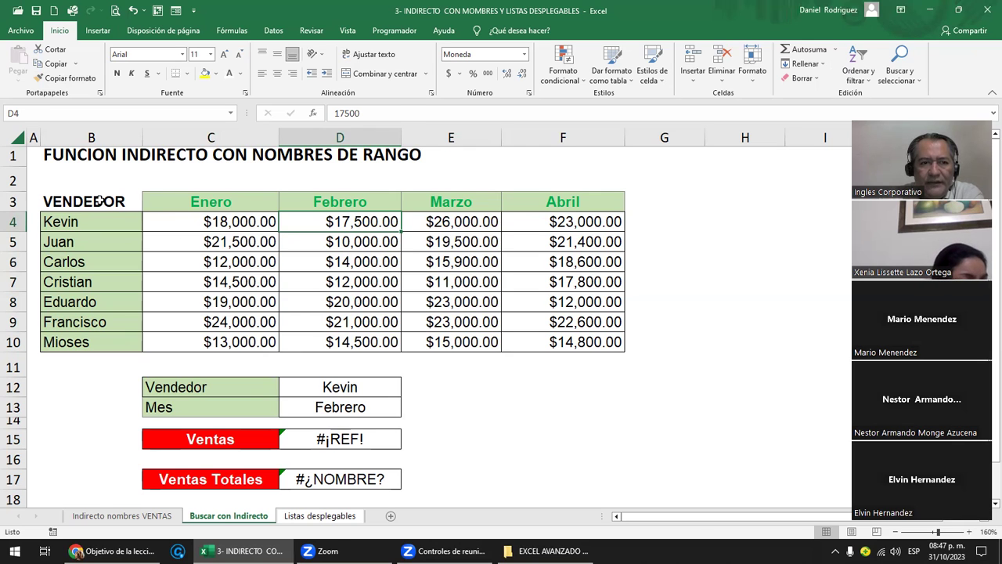
pyautogui.moveTo(100, 200); pyautogui.dragTo(540, 340)
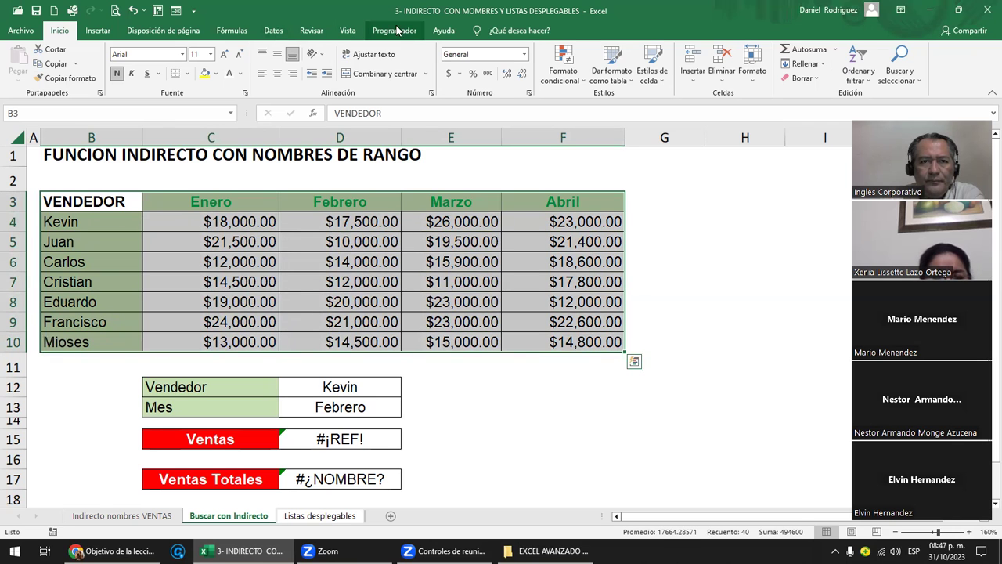
pyautogui.click(232, 30)
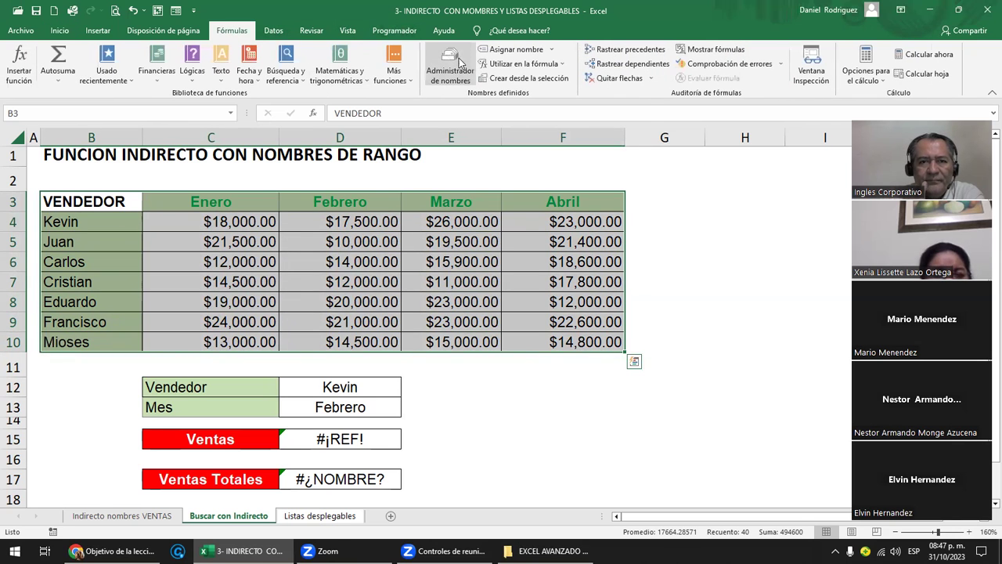
# - Delete all seven existing range names in the Name Manager
pyautogui.click(461, 62)
pyautogui.moveTo(417, 267); pyautogui.dragTo(310, 163)
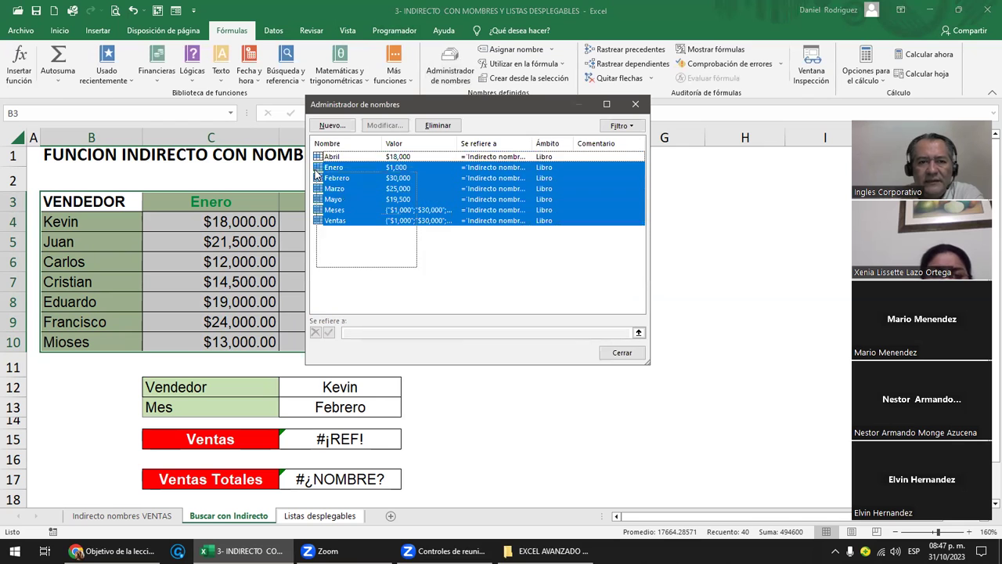
pyautogui.press('Delete')
pyautogui.press('Return')
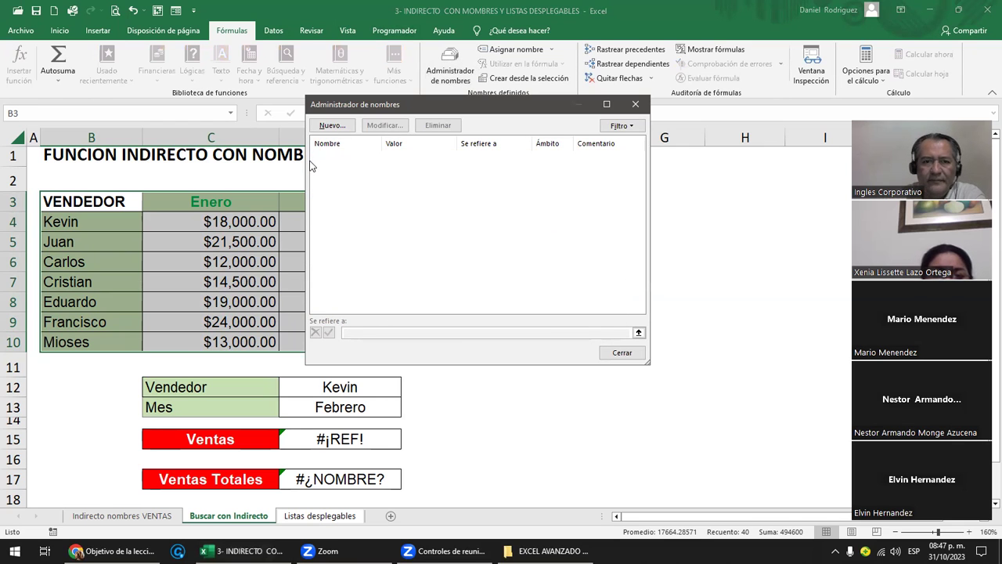
pyautogui.click(622, 353)
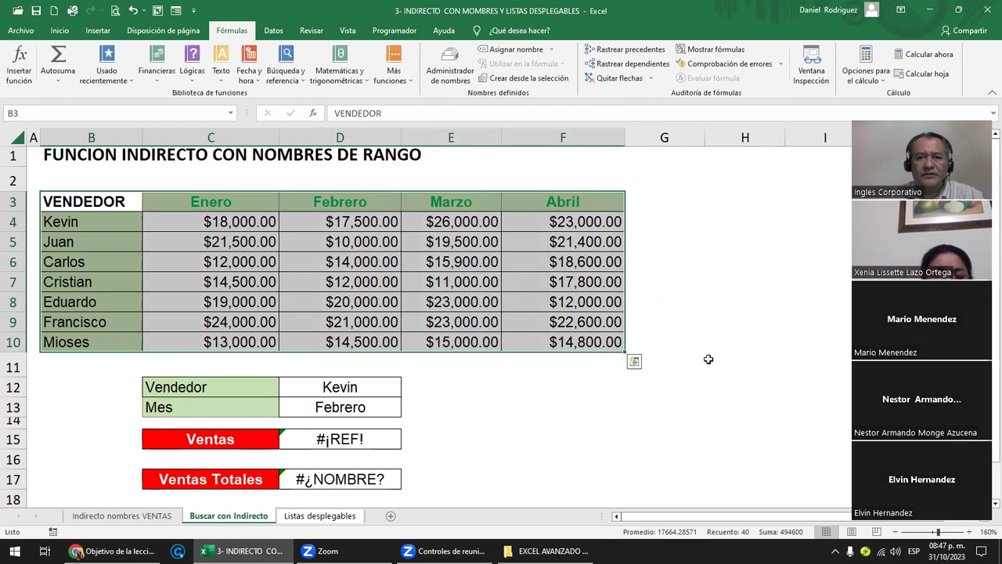
# - Create range names from B3:F10 using its top row and left column
pyautogui.click(725, 360)
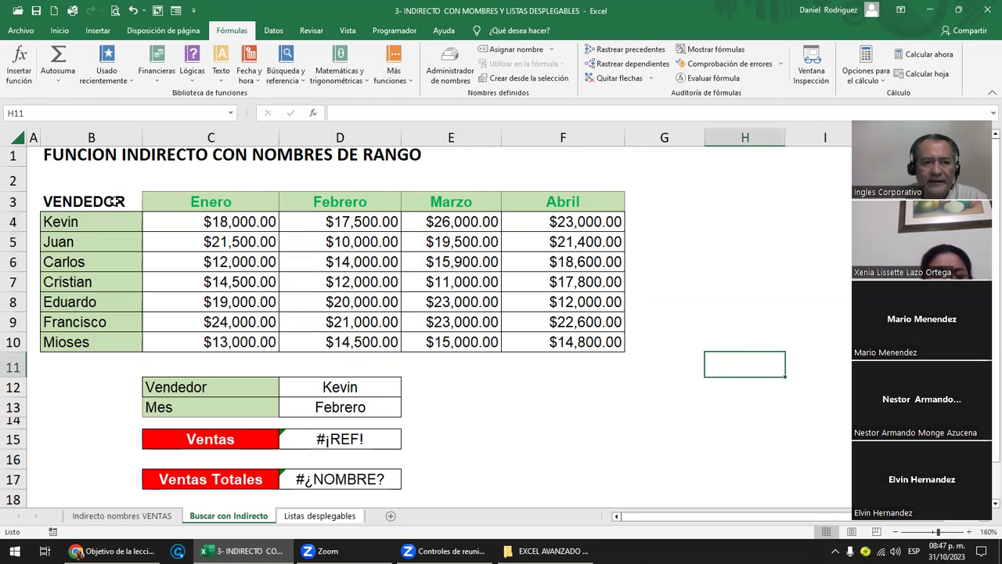
pyautogui.moveTo(115, 202); pyautogui.dragTo(576, 341)
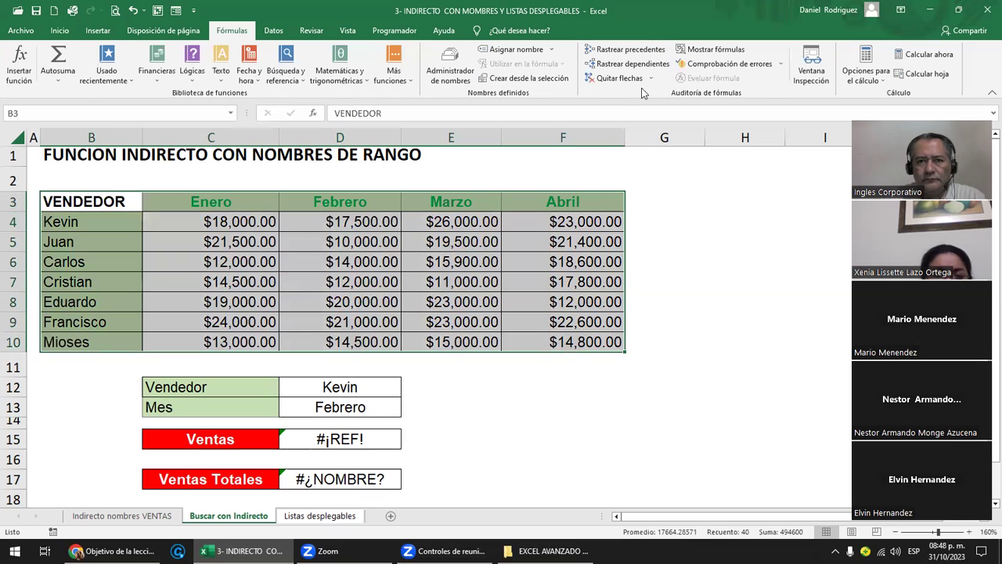
pyautogui.click(528, 79)
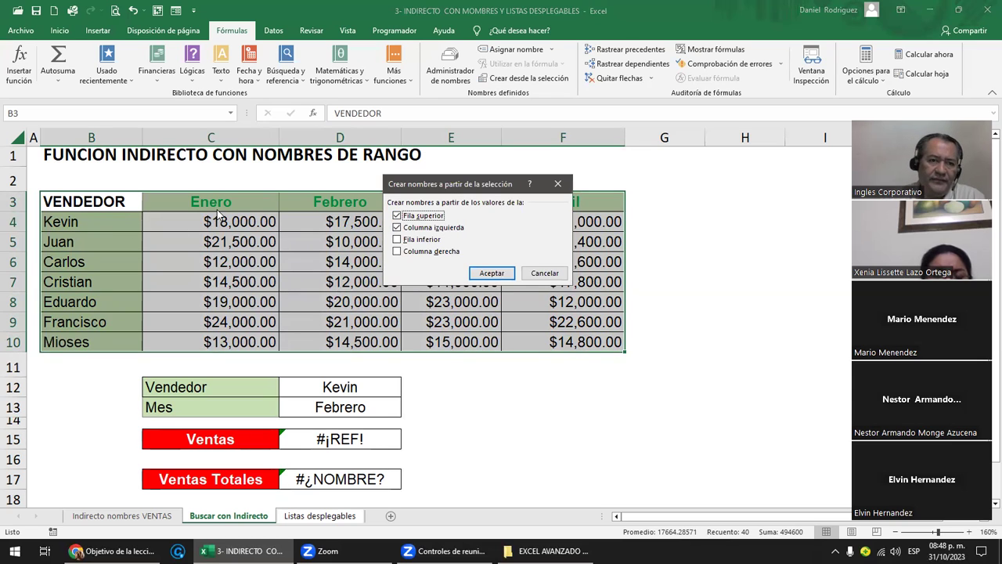
pyautogui.click(488, 272)
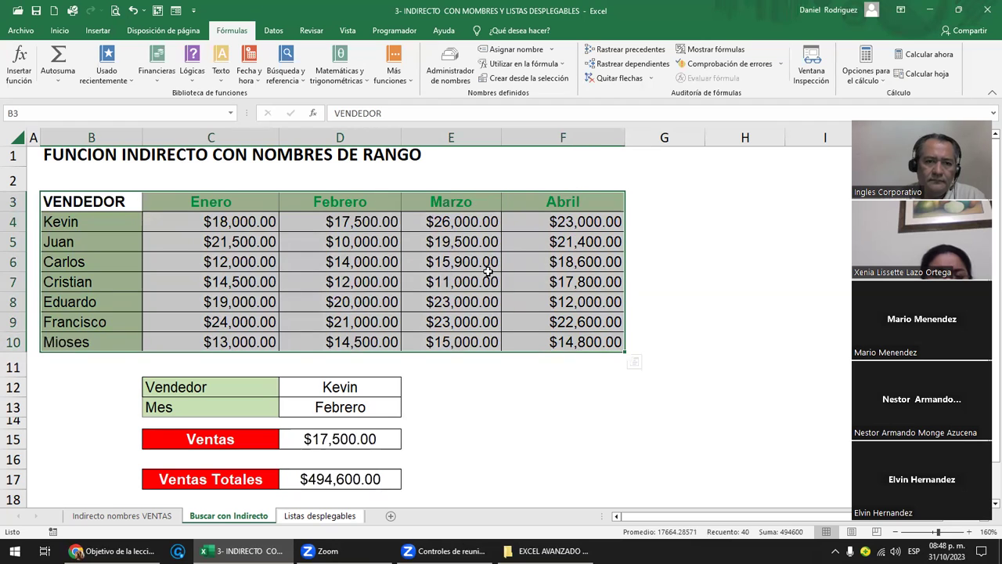
# - Highlight the named seller range Kevin–Mioses and month range Enero–Abril
pyautogui.click(102, 226)
pyautogui.moveTo(102, 225); pyautogui.dragTo(99, 343)
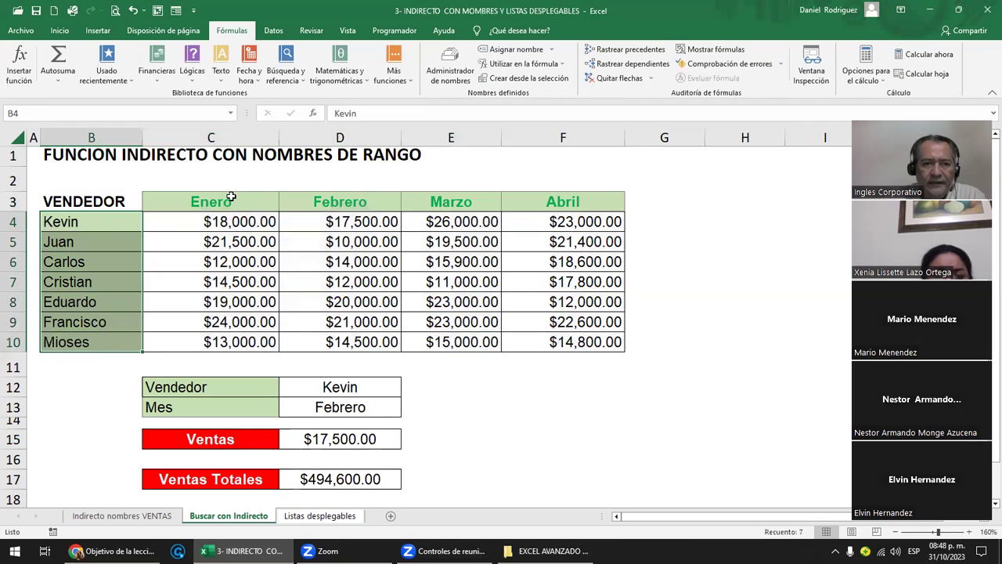
pyautogui.moveTo(232, 196); pyautogui.dragTo(570, 199)
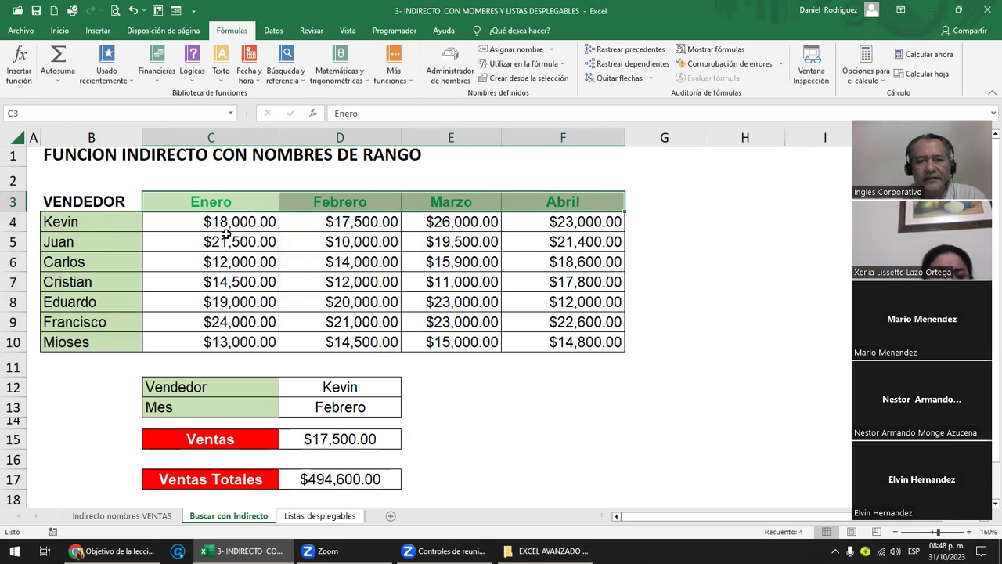
# - Clear the Ventas result D15 and the Vendedor and Mes inputs D12:D13
pyautogui.click(352, 440)
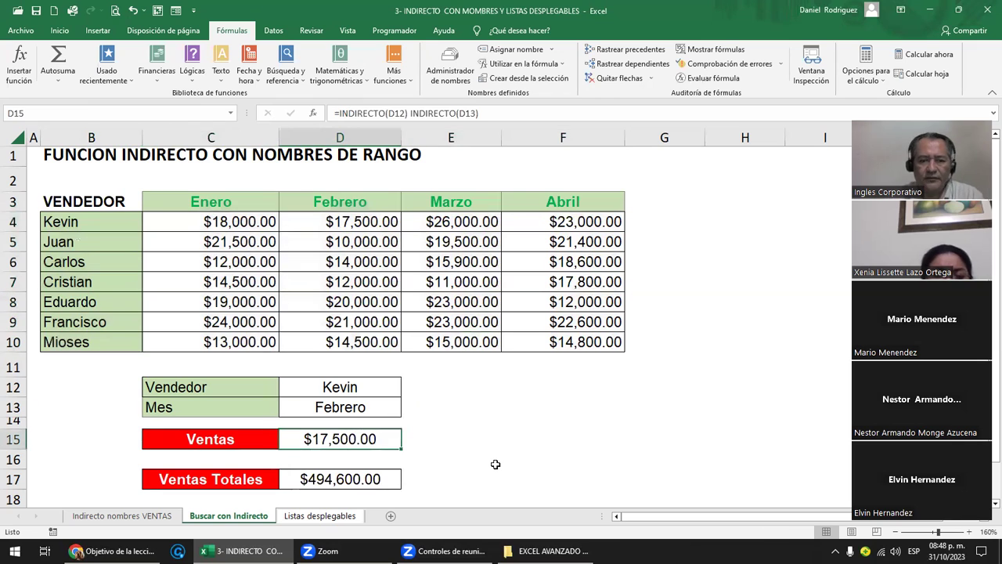
pyautogui.press('Delete')
pyautogui.press('Up')
pyautogui.press('Up')
pyautogui.press('Up')
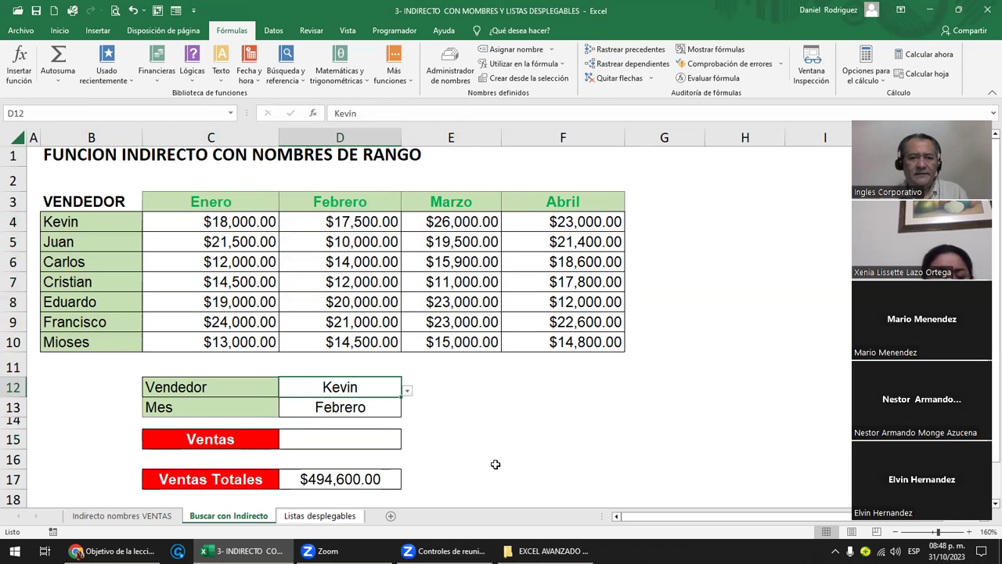
pyautogui.press('Delete')
pyautogui.press('Down')
pyautogui.press('Delete')
# - Set D12:D13 data validation to Cualquier valor, removing the dropdowns
pyautogui.moveTo(333, 391); pyautogui.dragTo(327, 405)
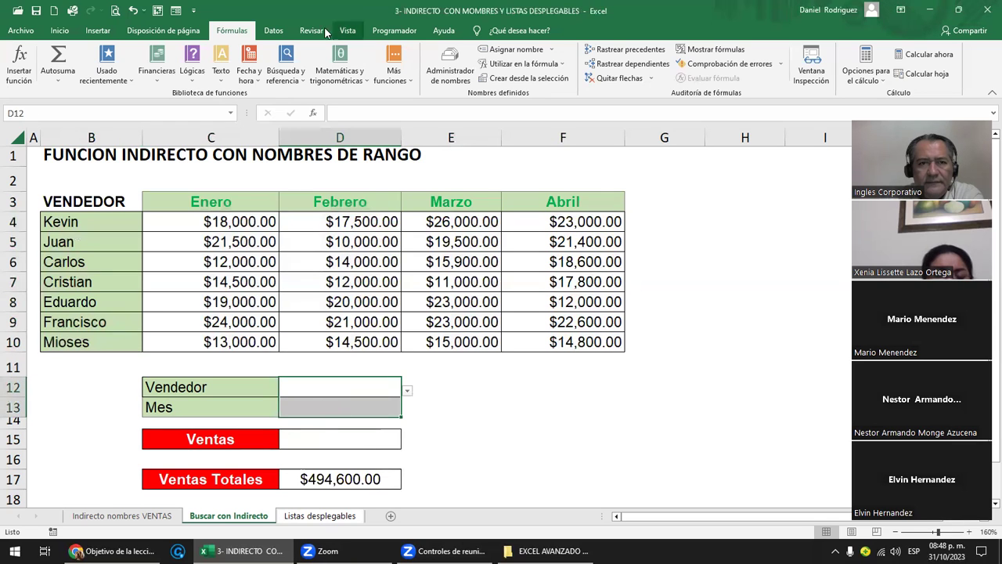
pyautogui.click(278, 35)
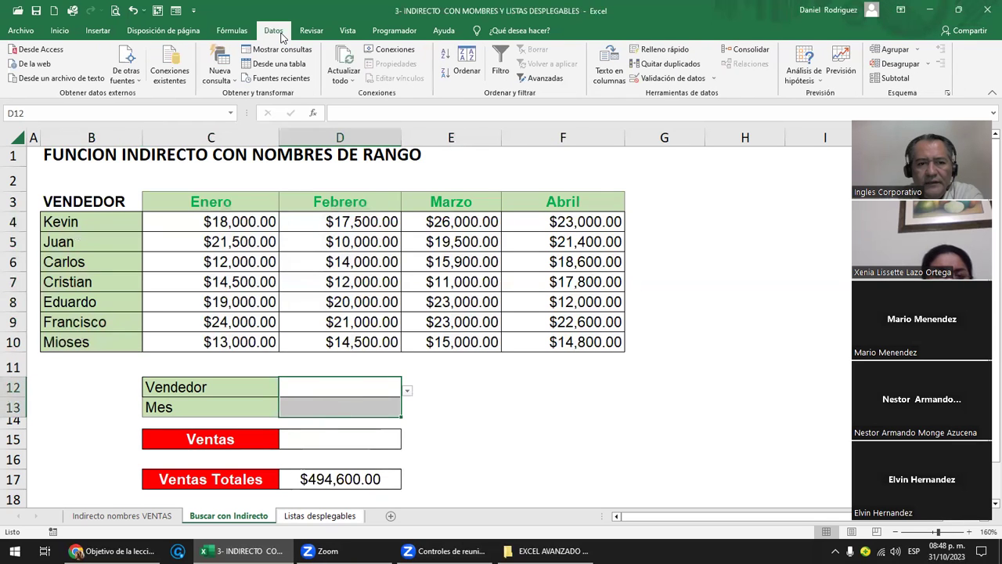
pyautogui.click(689, 78)
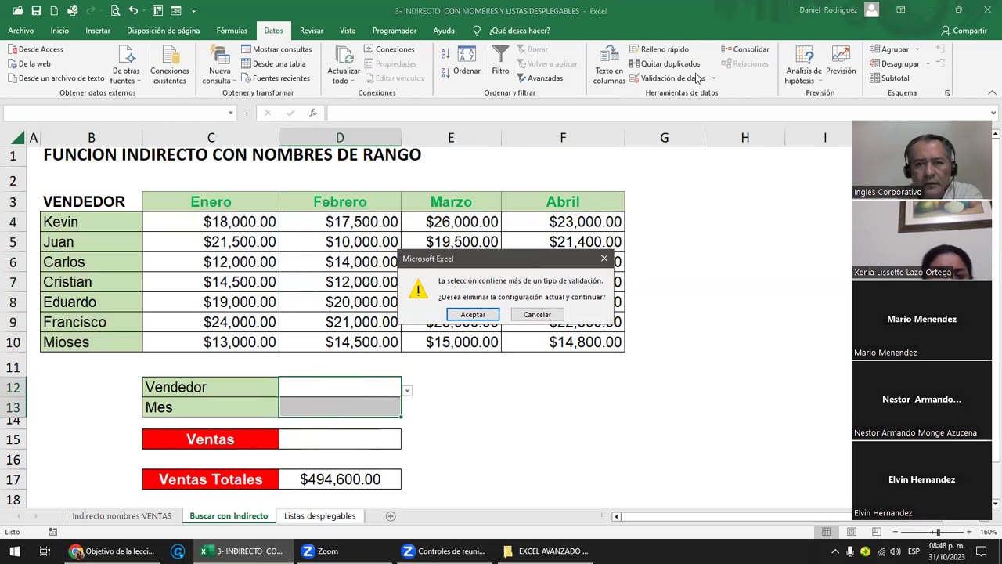
pyautogui.click(484, 315)
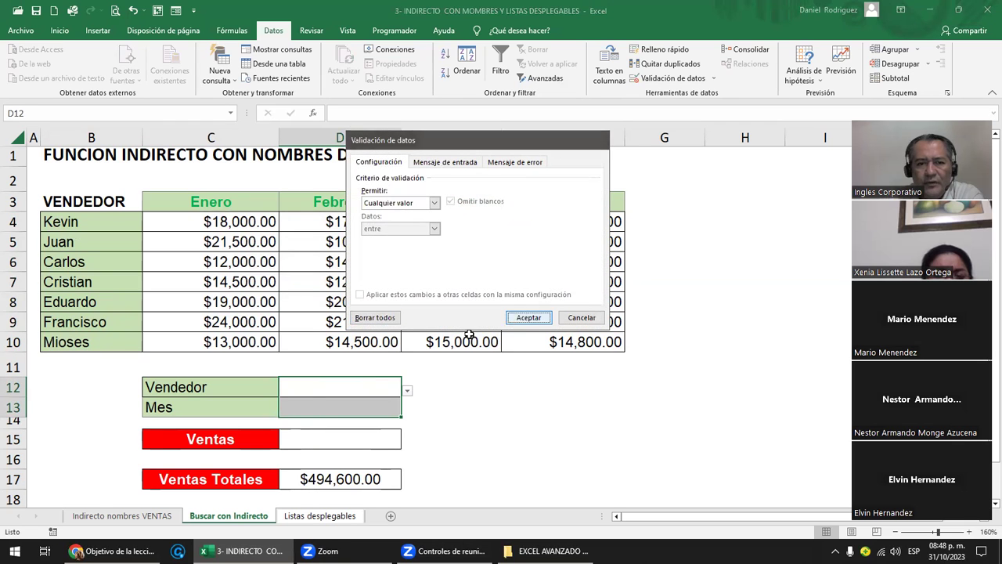
pyautogui.click(527, 317)
pyautogui.click(302, 390)
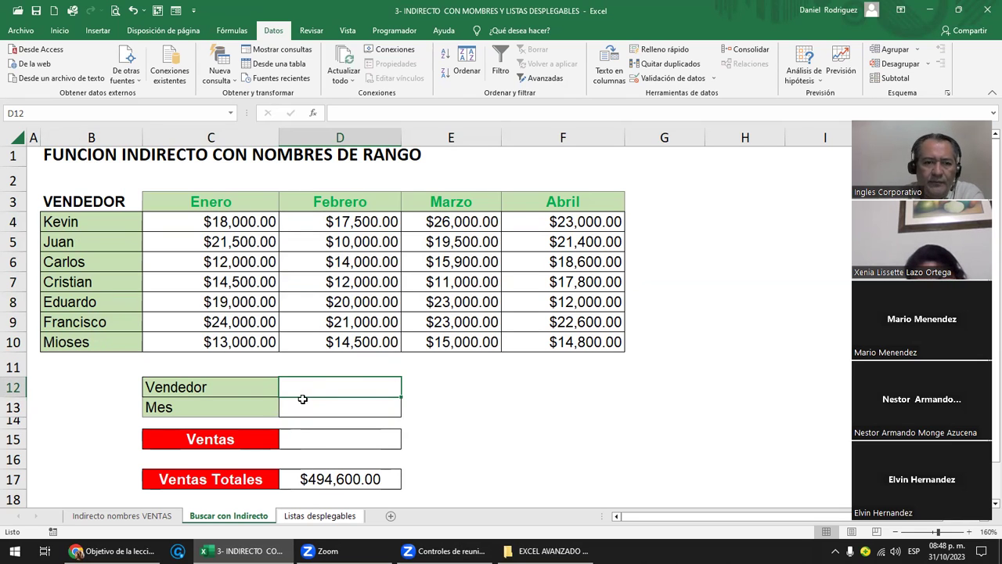
# - Type carlos in the Vendedor cell D12 and abril in the Mes cell D13
pyautogui.click(178, 387)
pyautogui.click(162, 405)
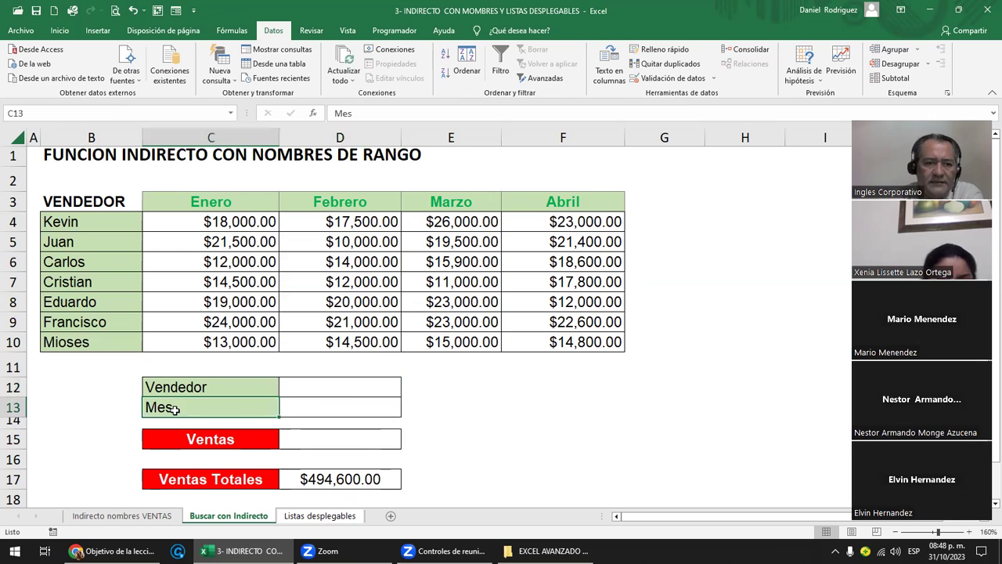
pyautogui.click(342, 391)
pyautogui.write('carlos')
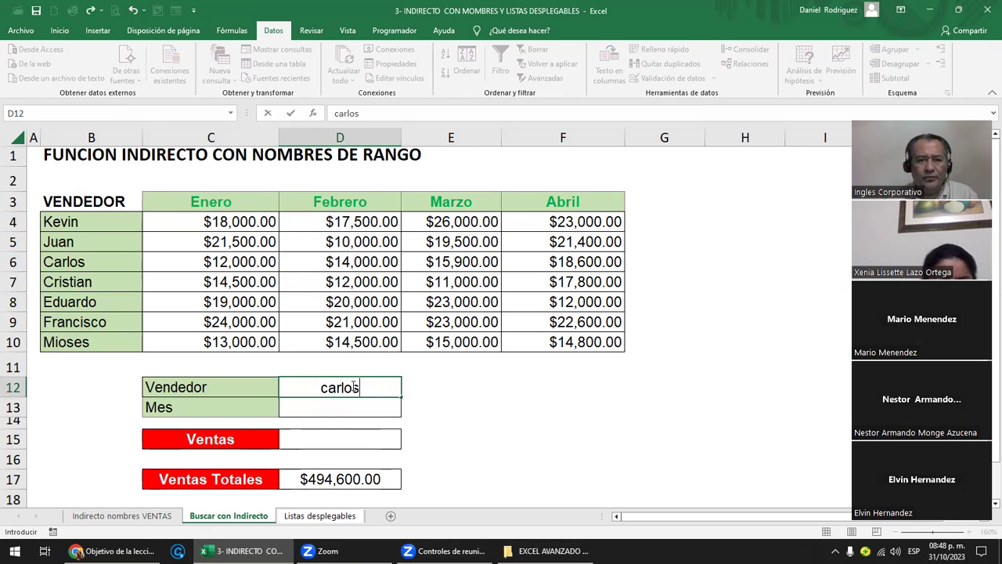
pyautogui.press('Return')
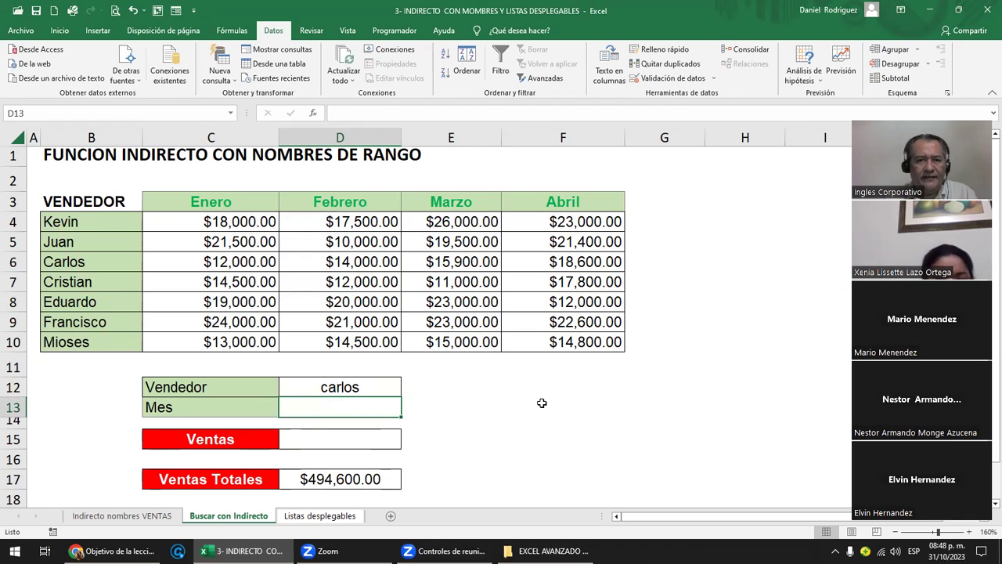
pyautogui.write('abri')
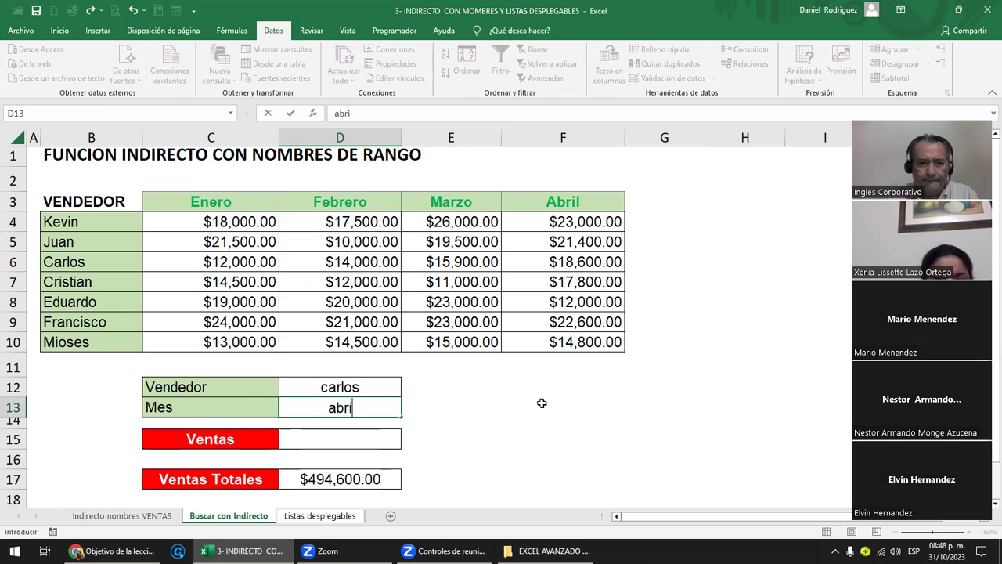
pyautogui.write('l')
pyautogui.press('Return')
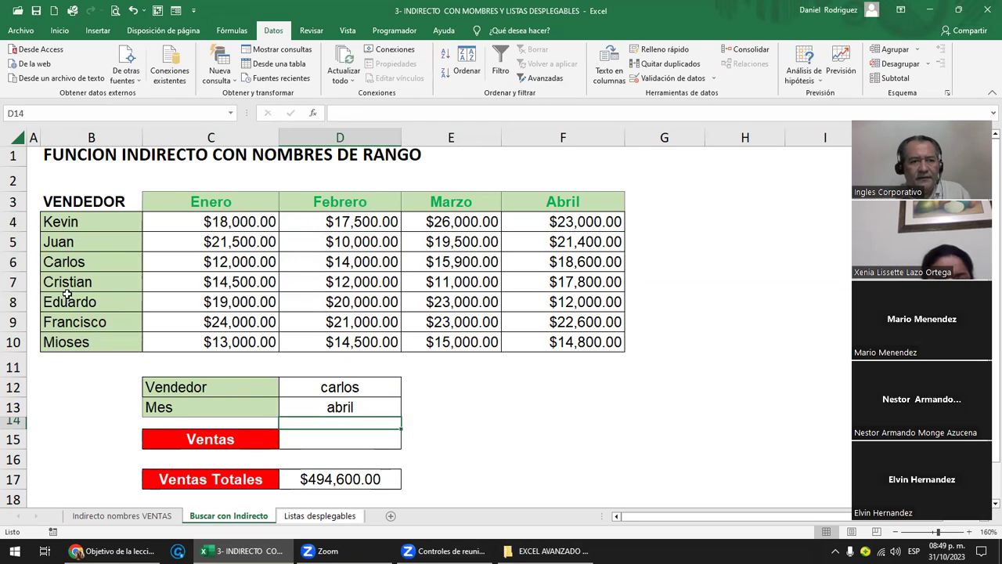
# - Highlight Carlos's row 6 and the Abril column meeting at F6, then select D15
pyautogui.click(16, 262)
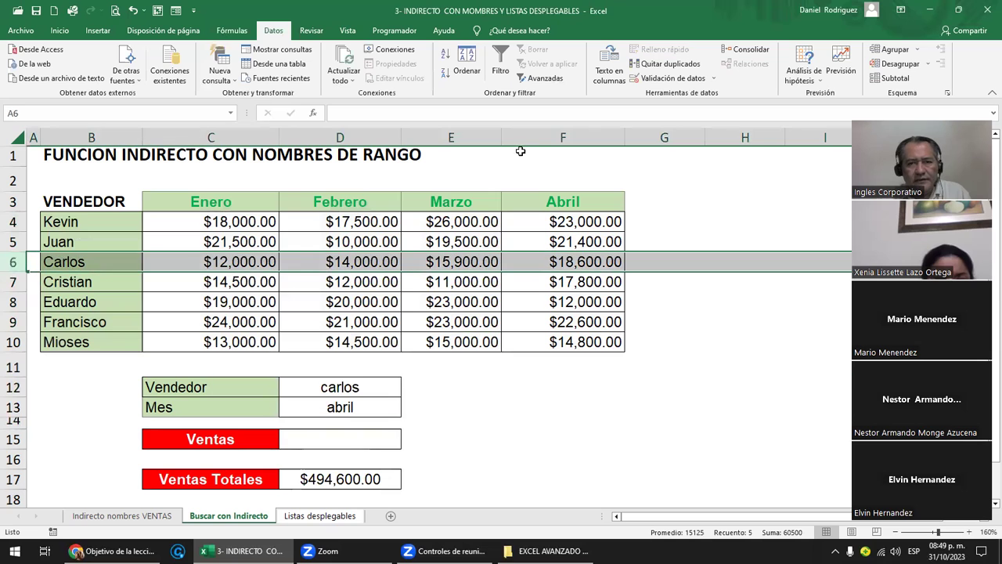
pyautogui.keyDown('ctrl'); pyautogui.click(546, 133); pyautogui.keyUp('ctrl')
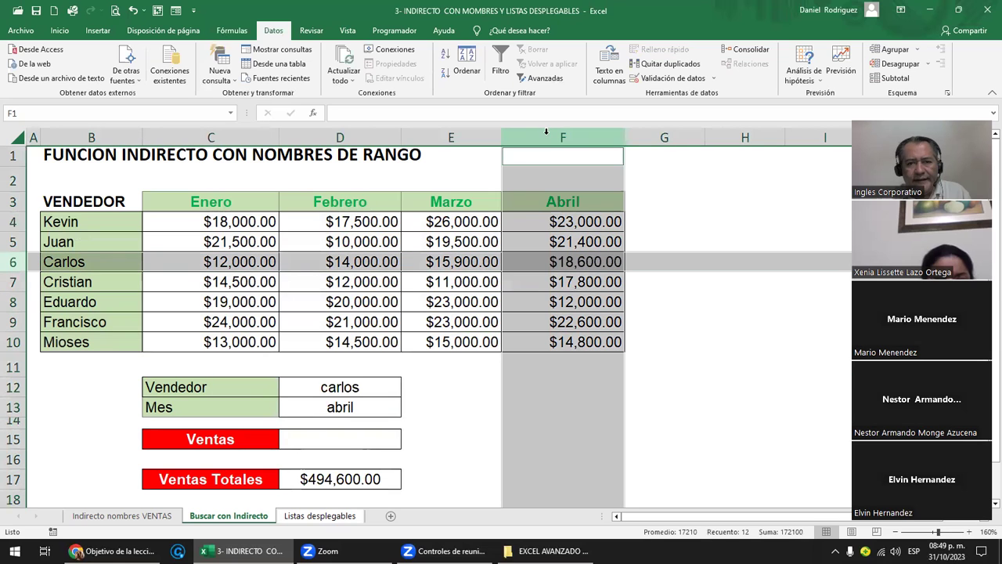
pyautogui.click(583, 262)
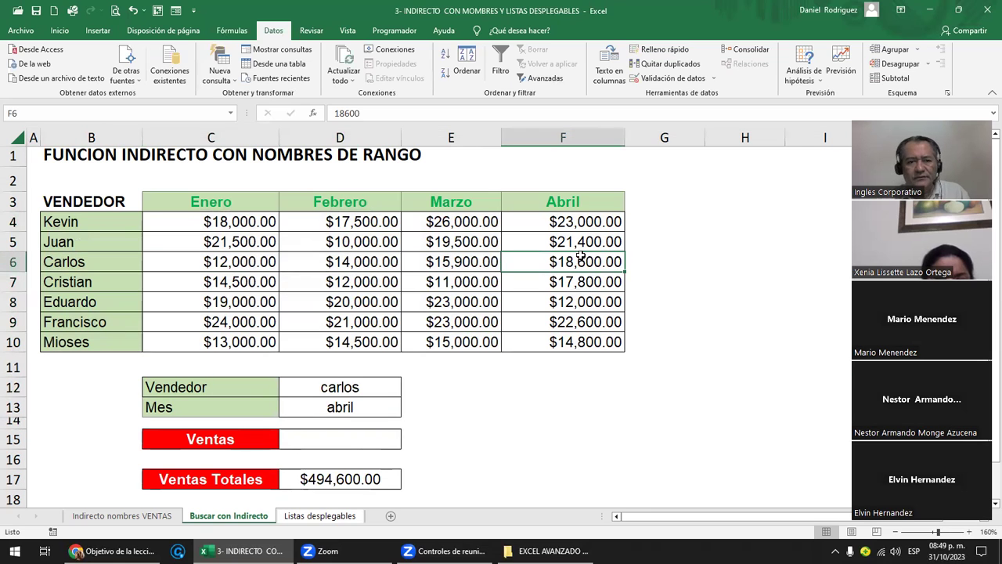
pyautogui.click(339, 444)
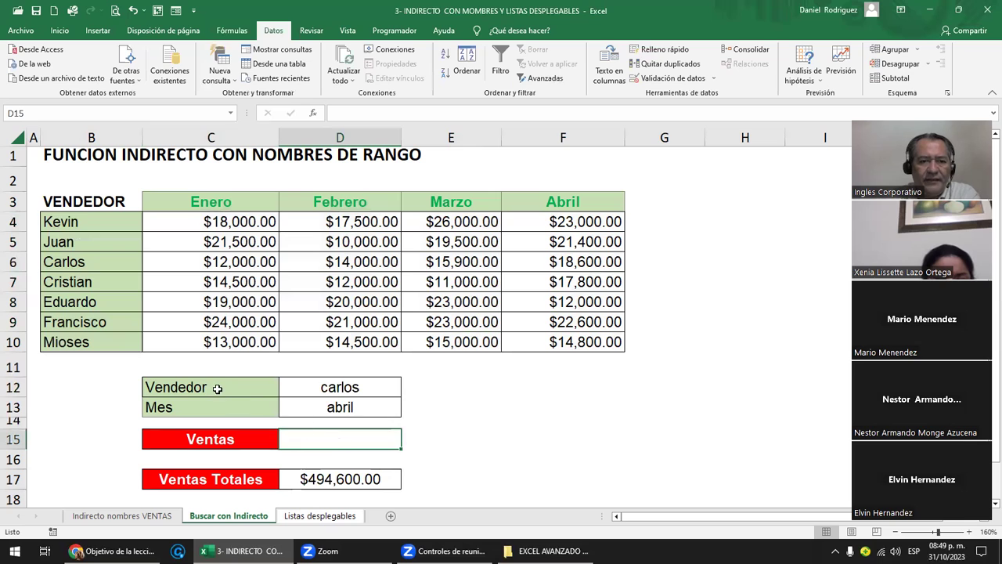
pyautogui.moveTo(200, 387); pyautogui.dragTo(346, 384)
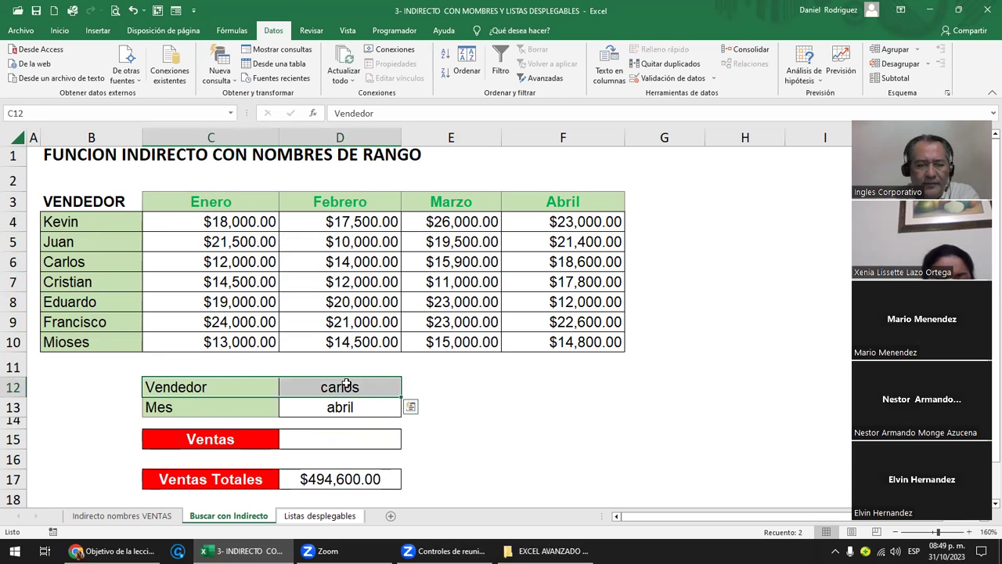
pyautogui.moveTo(222, 410); pyautogui.dragTo(354, 409)
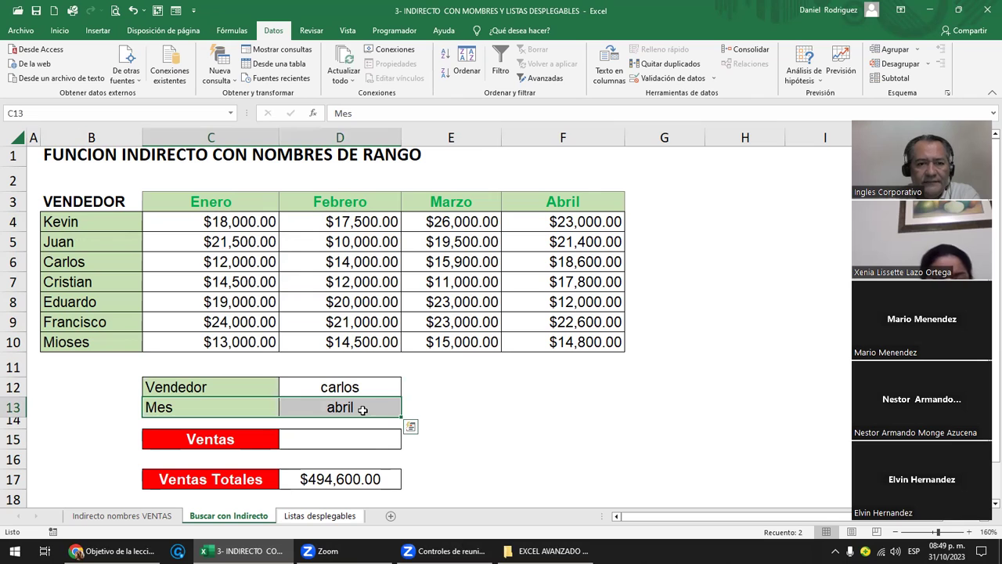
pyautogui.click(371, 443)
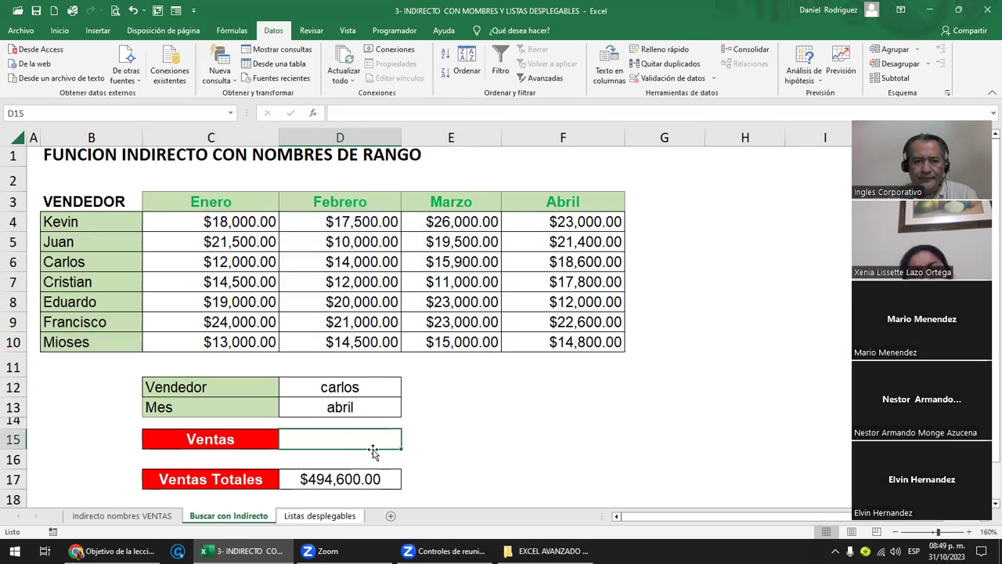
# - Start the D15 formula with =INDIRECTO(D12)
pyautogui.write('=indi')
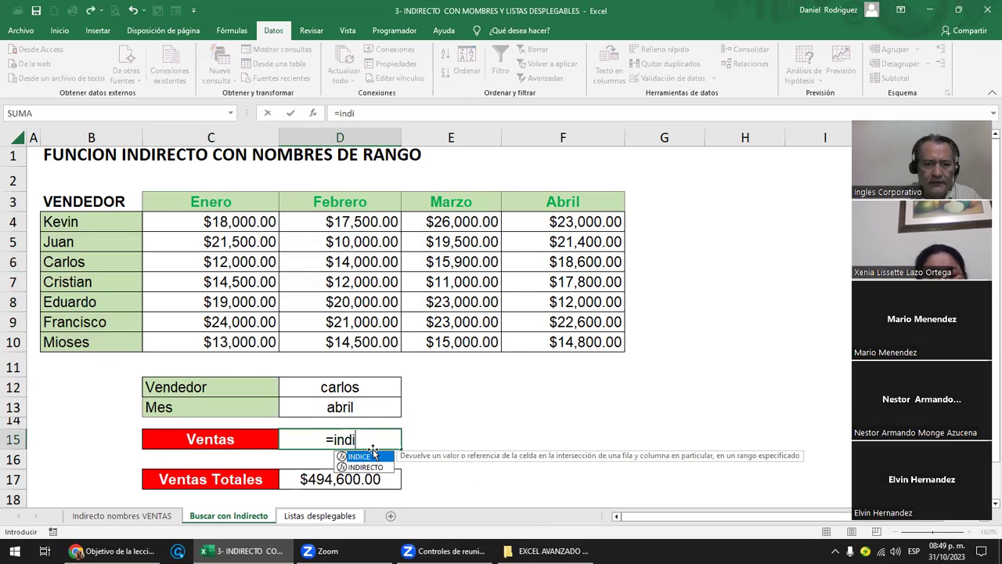
pyautogui.press('Down')
pyautogui.press('Tab')
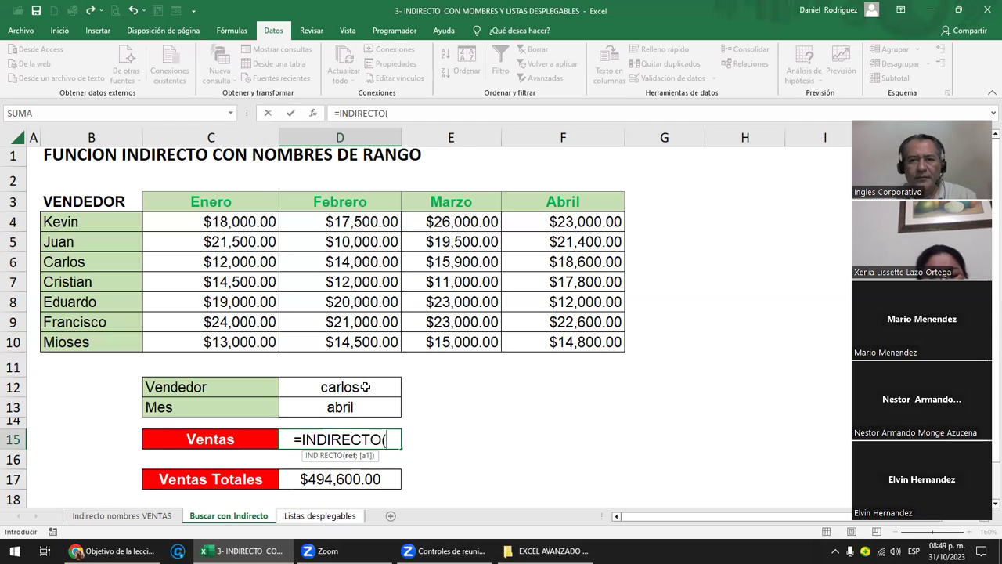
pyautogui.click(325, 387)
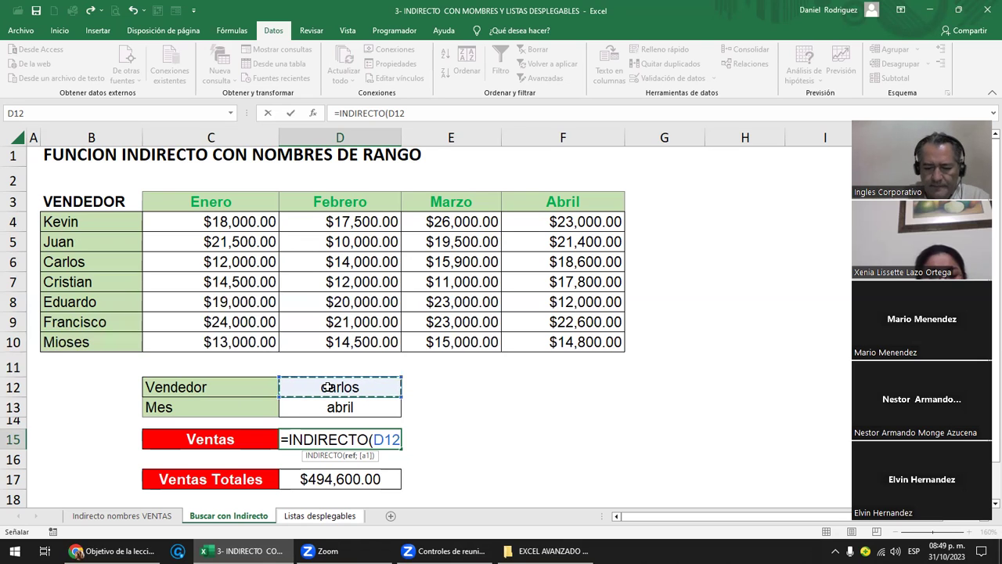
pyautogui.write(')')
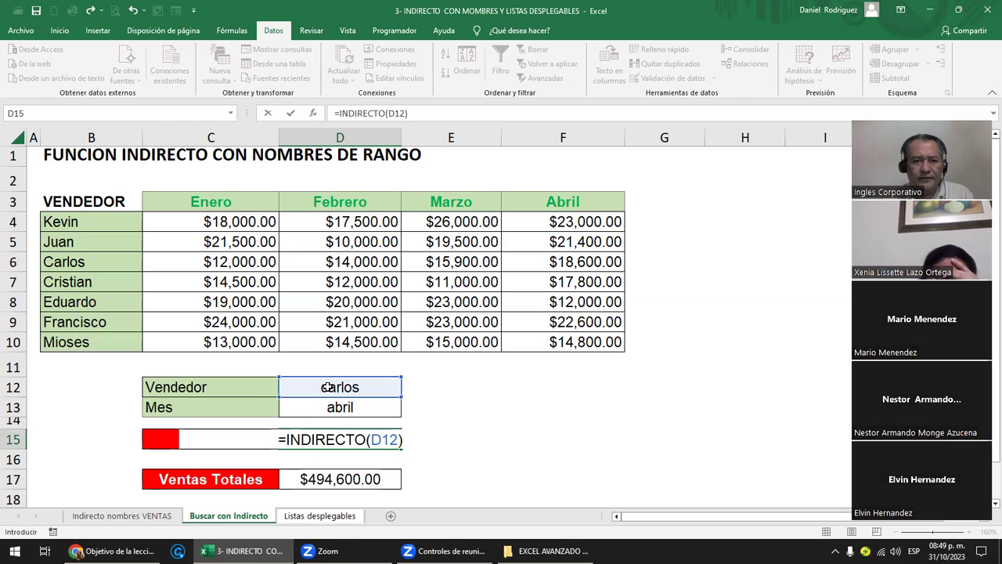
# - Add INDIRECTO(D13) to complete the intersection formula, returning $18,600.00
pyautogui.write(' indi')
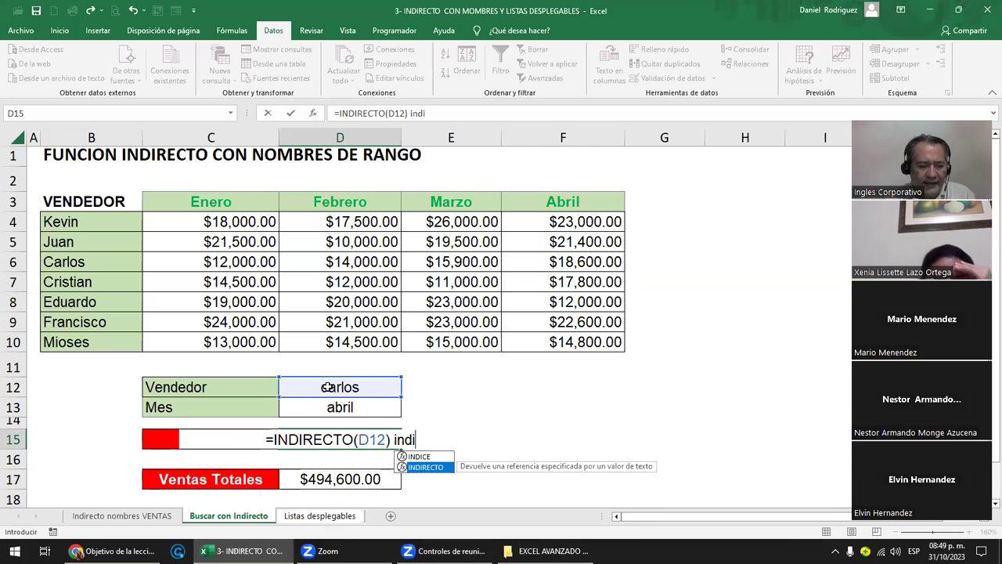
pyautogui.press('Tab')
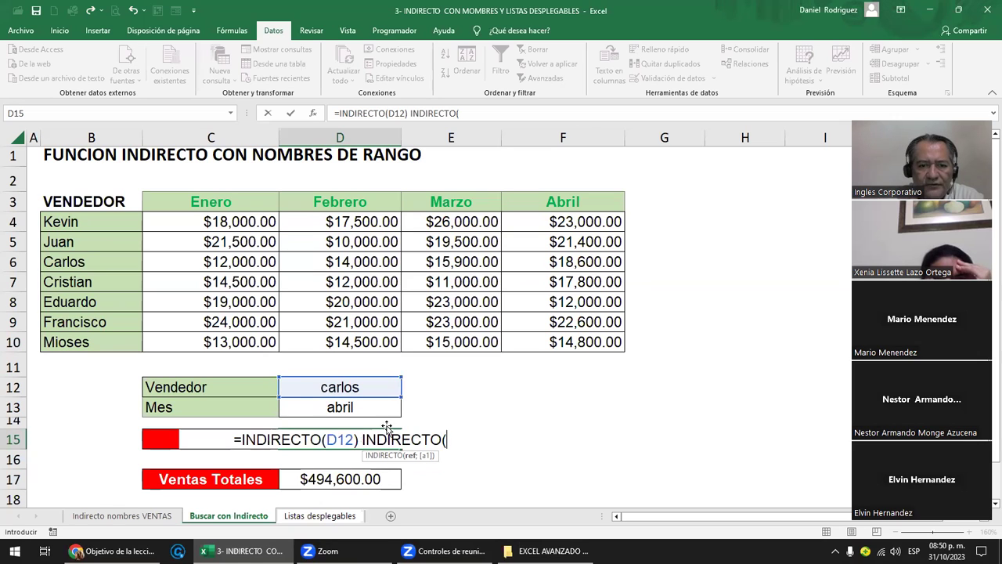
pyautogui.click(358, 407)
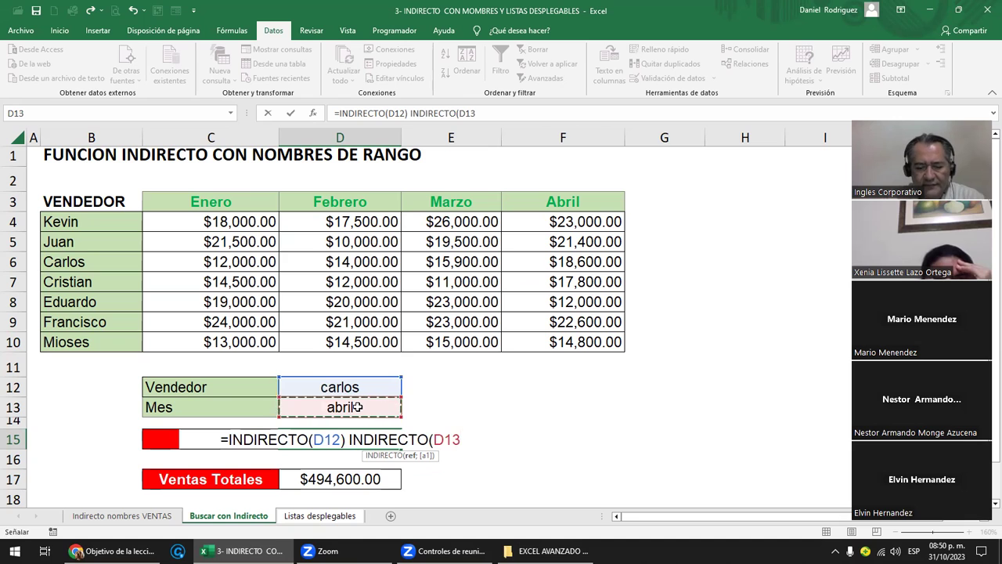
pyautogui.write(')')
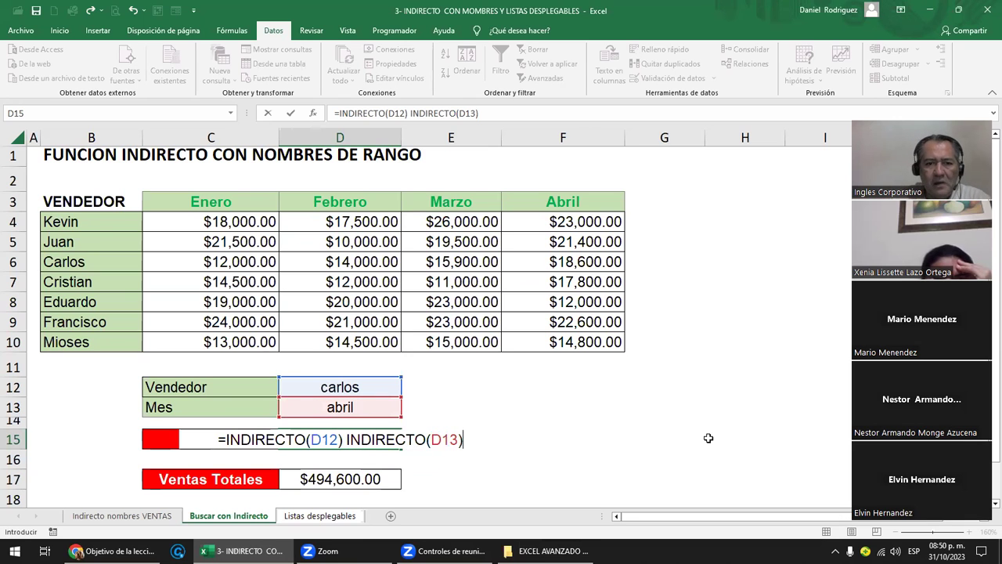
pyautogui.press('Return')
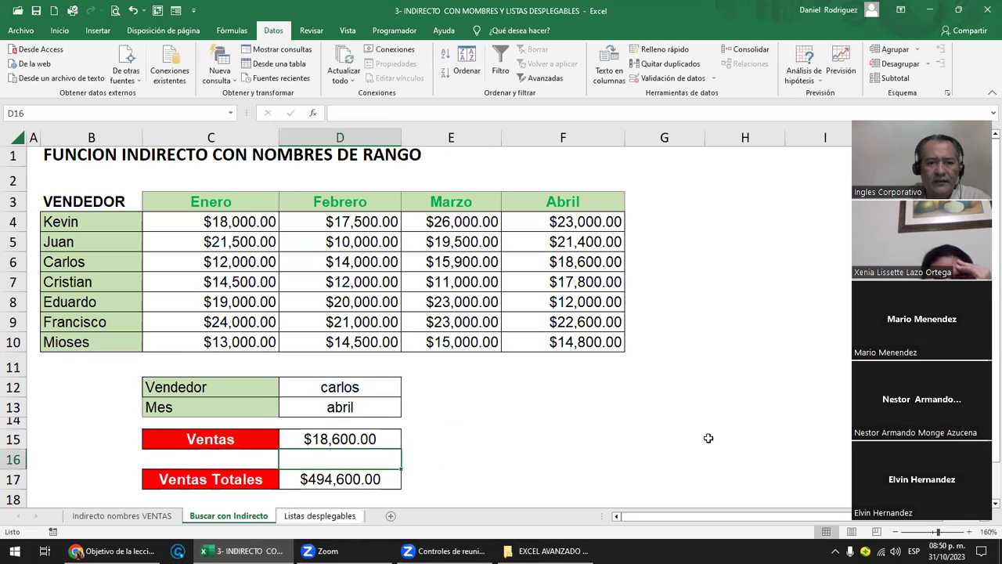
pyautogui.press('Up')
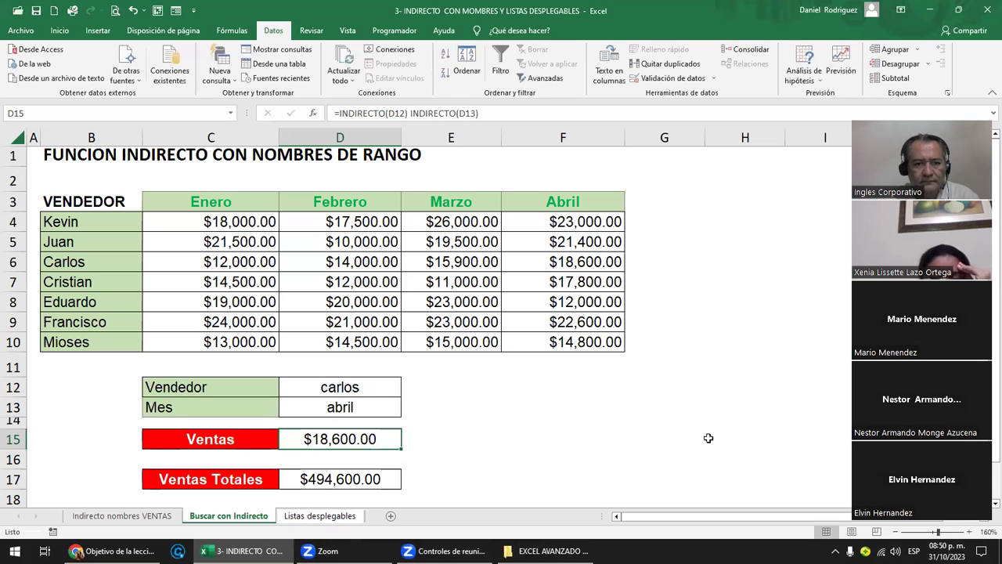
# - Fill Carlos's Abril sales cell F6 with yellow
pyautogui.click(575, 263)
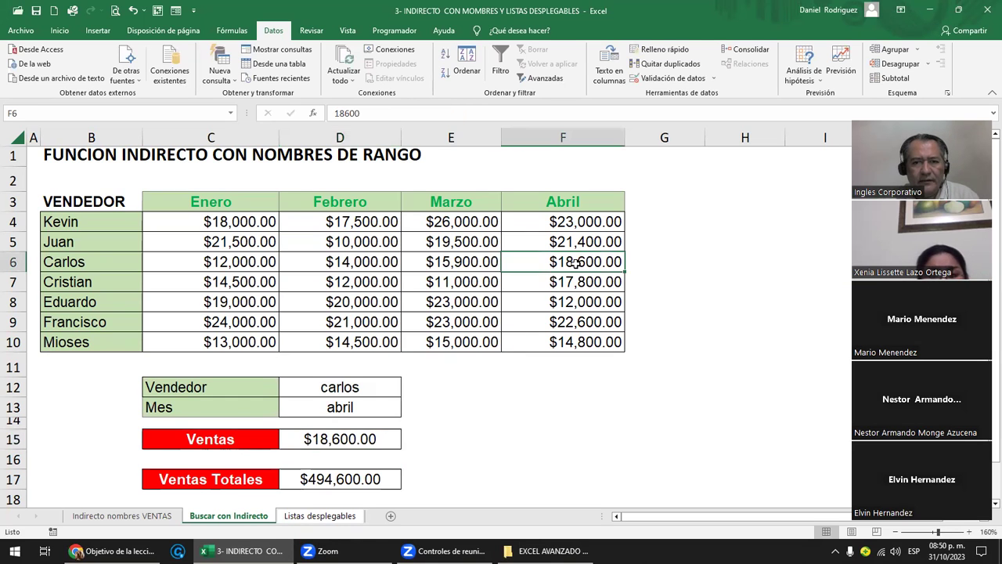
pyautogui.click(60, 30)
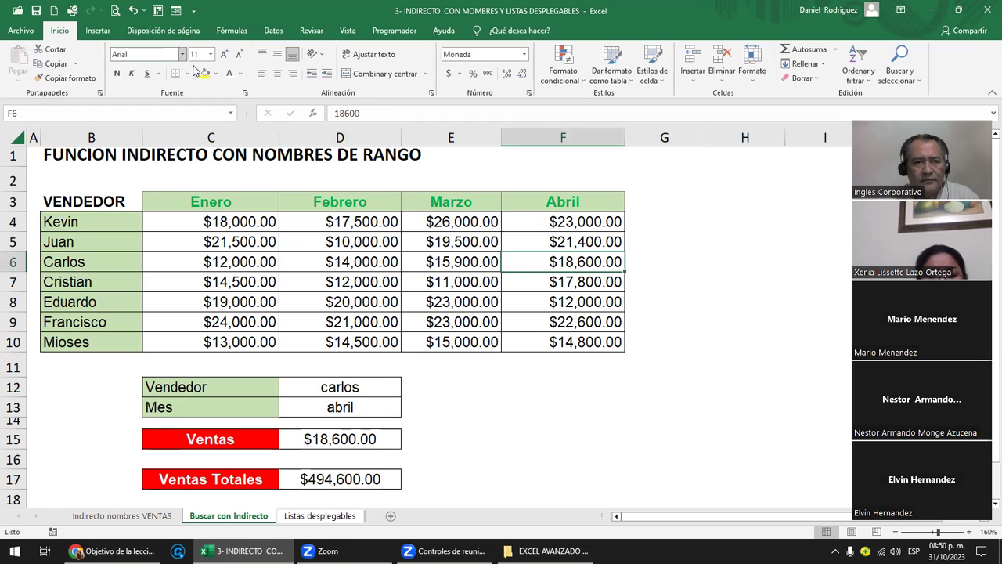
pyautogui.click(203, 74)
# - Edit the D15 formula, removing the ';' between the two INDIRECTO calls
pyautogui.click(382, 443)
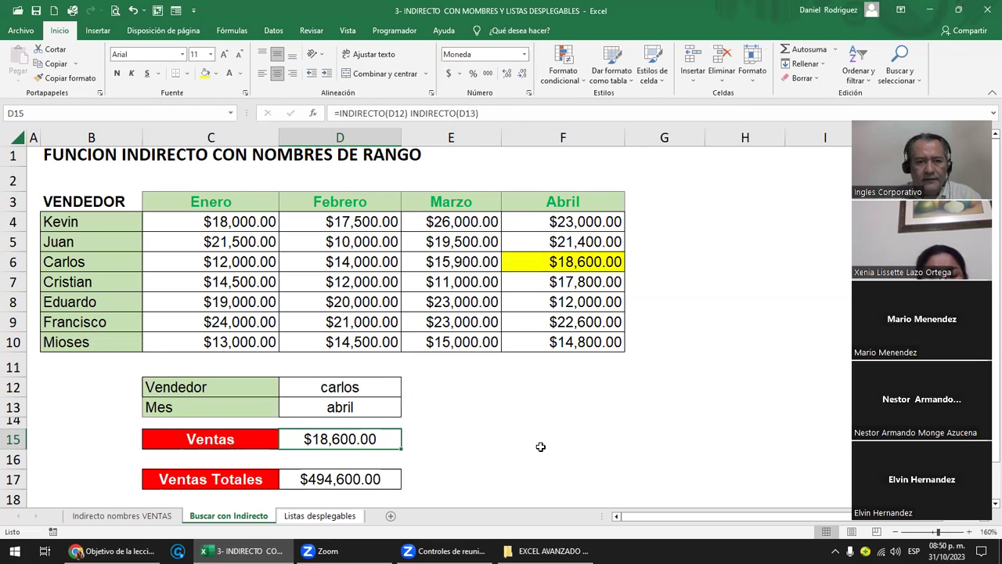
pyautogui.doubleClick(344, 427)
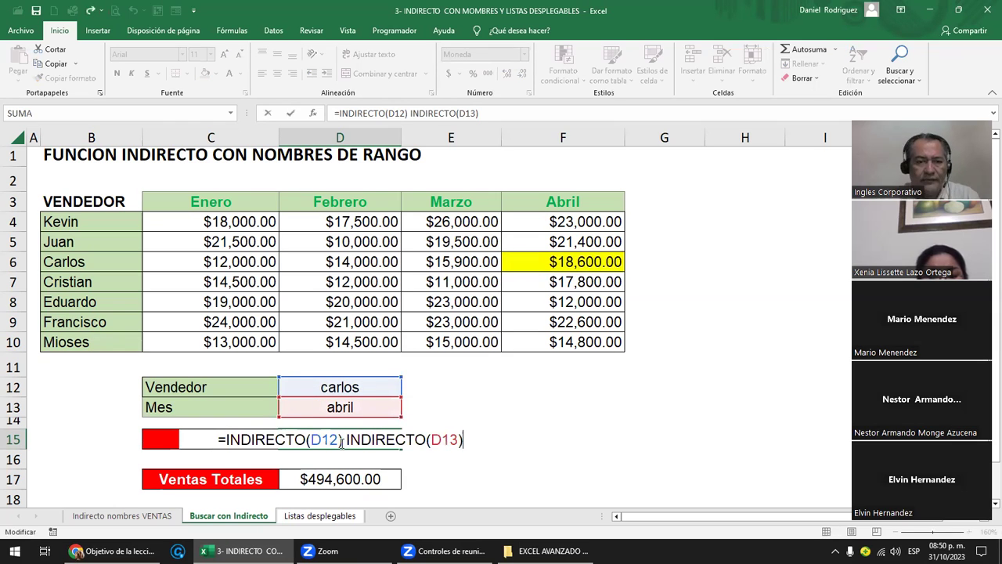
pyautogui.click(341, 440)
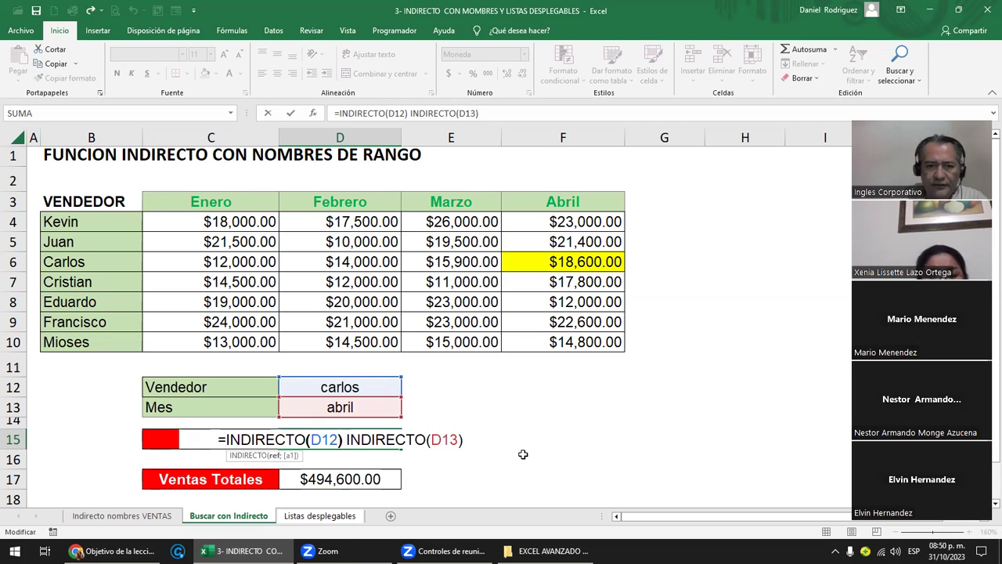
pyautogui.press('Right')
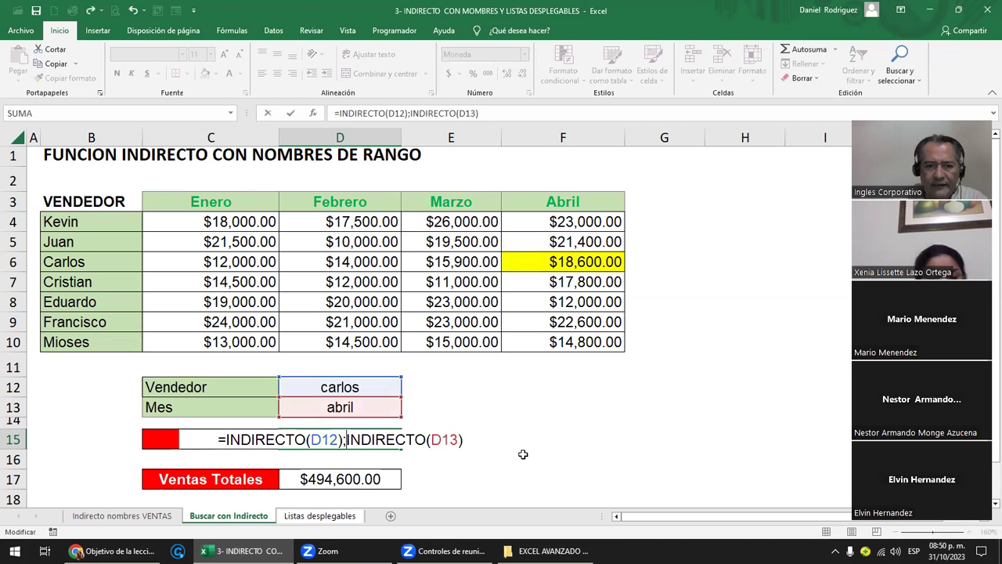
pyautogui.press('Return')
pyautogui.press('Up')
pyautogui.press('F2')
pyautogui.press('Left')
pyautogui.press('Left')
pyautogui.press('Left')
pyautogui.press('Delete')
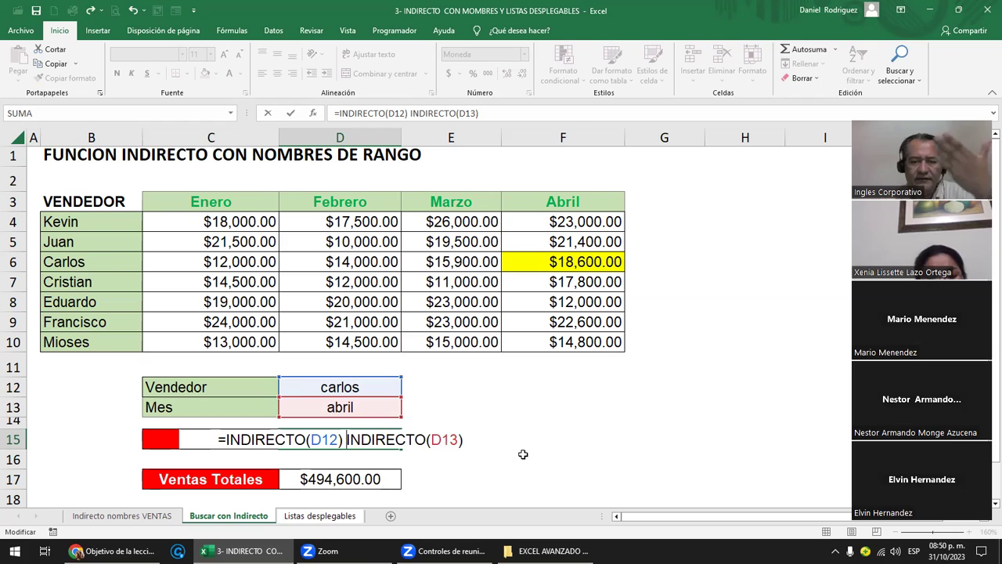
pyautogui.press('Return')
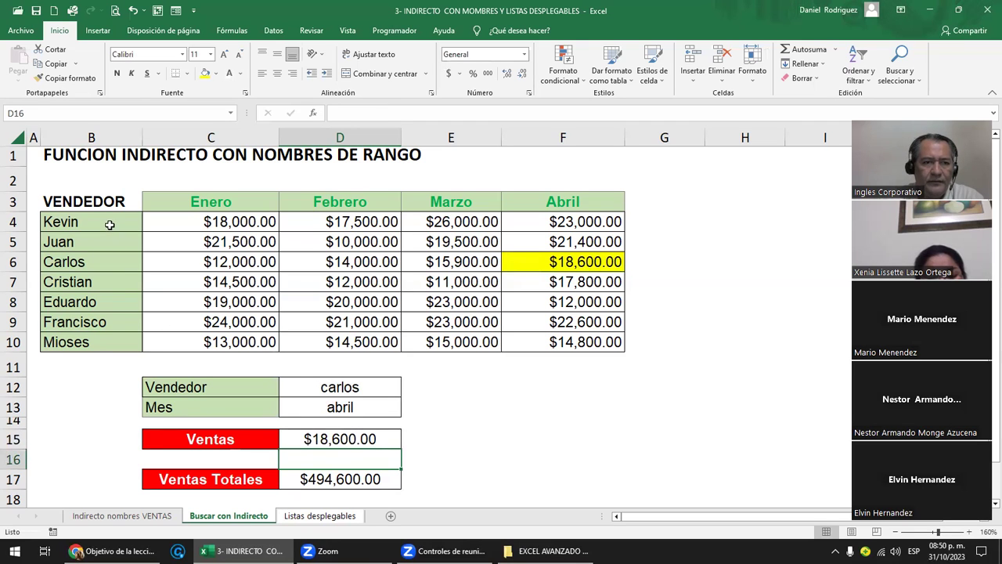
# - Try mayo as the Mes, which has no column, then undo it
pyautogui.moveTo(109, 225); pyautogui.dragTo(128, 331)
pyautogui.click(164, 202)
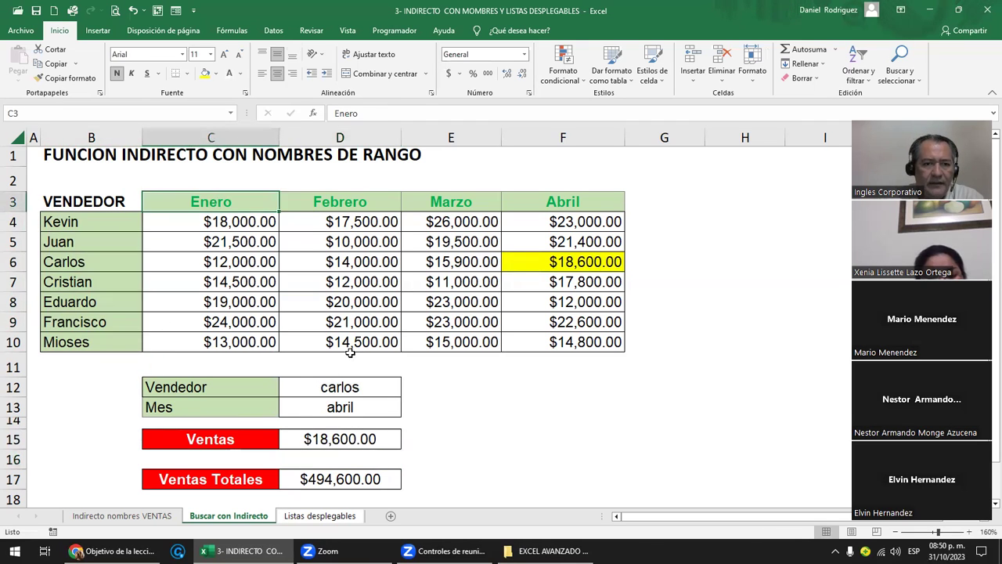
pyautogui.click(347, 406)
pyautogui.write('mayo')
pyautogui.press('Return')
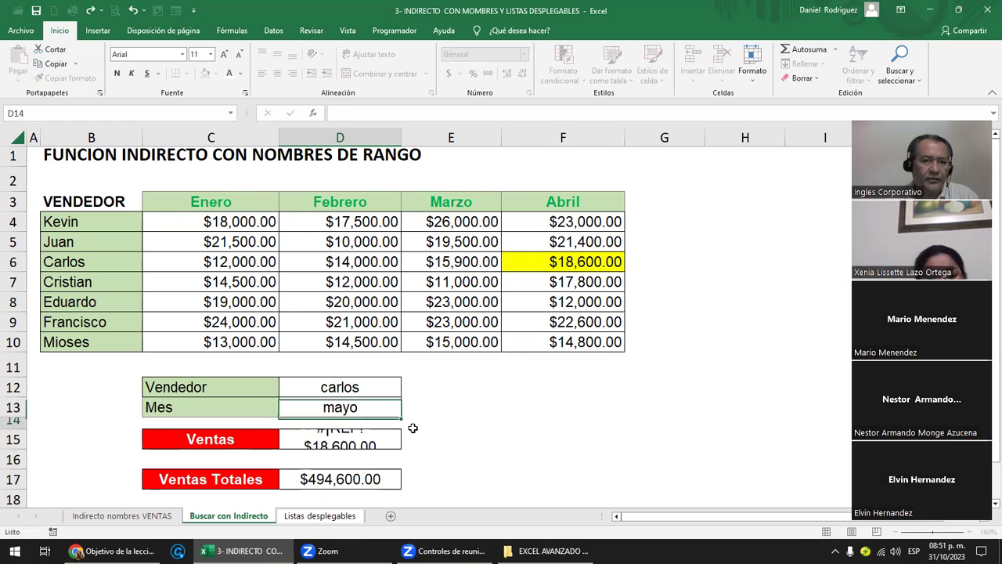
pyautogui.moveTo(647, 208); pyautogui.dragTo(650, 335)
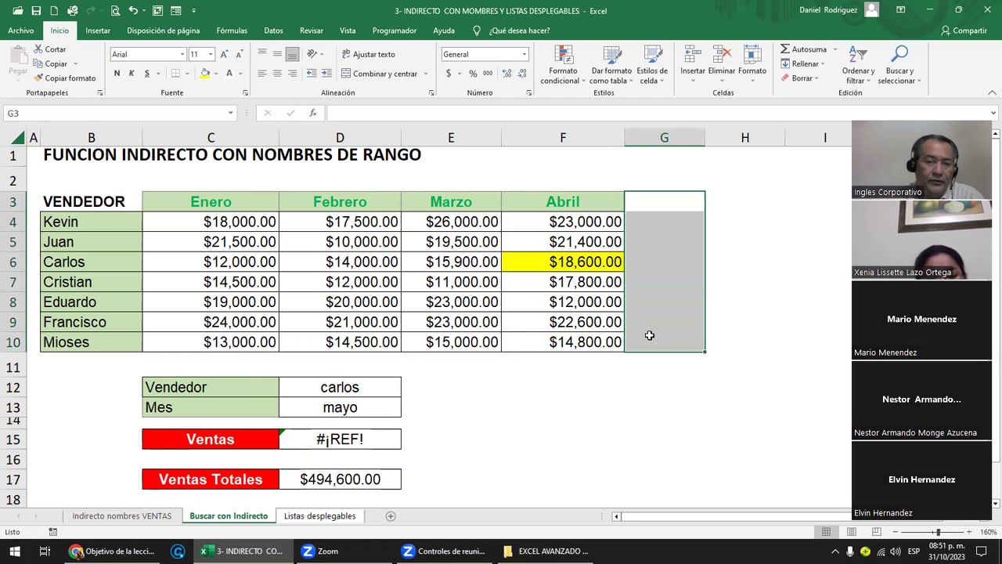
pyautogui.click(340, 406)
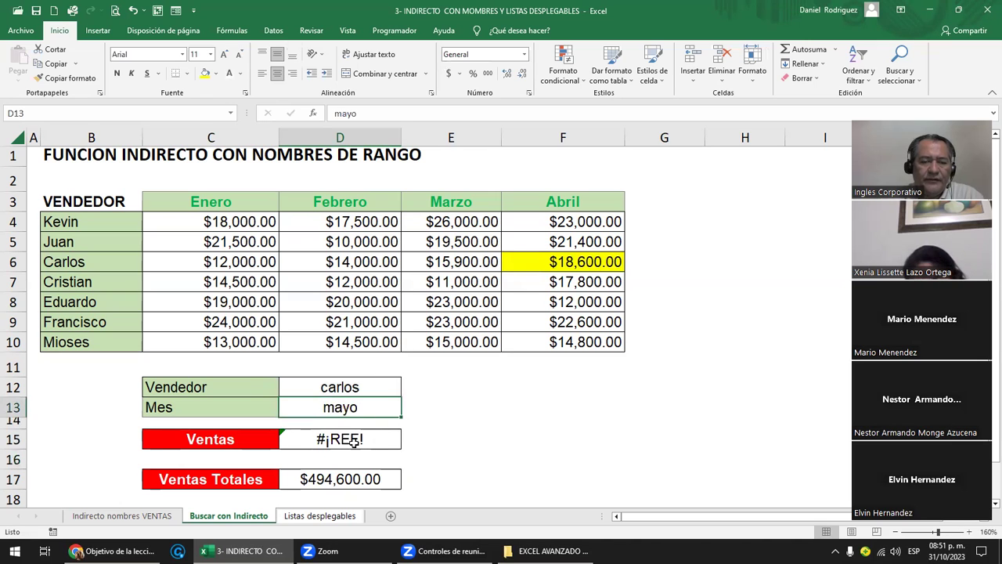
pyautogui.hotkey('ctrl', 'z')
# - Enter juana as the Vendedor and compare it with the seller list
pyautogui.click(359, 386)
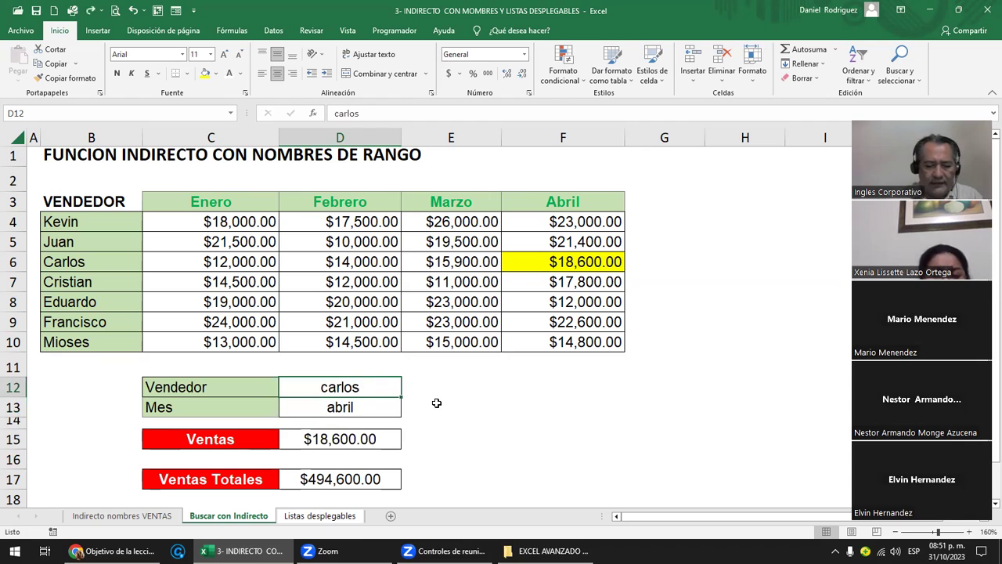
pyautogui.write('juana')
pyautogui.press('Return')
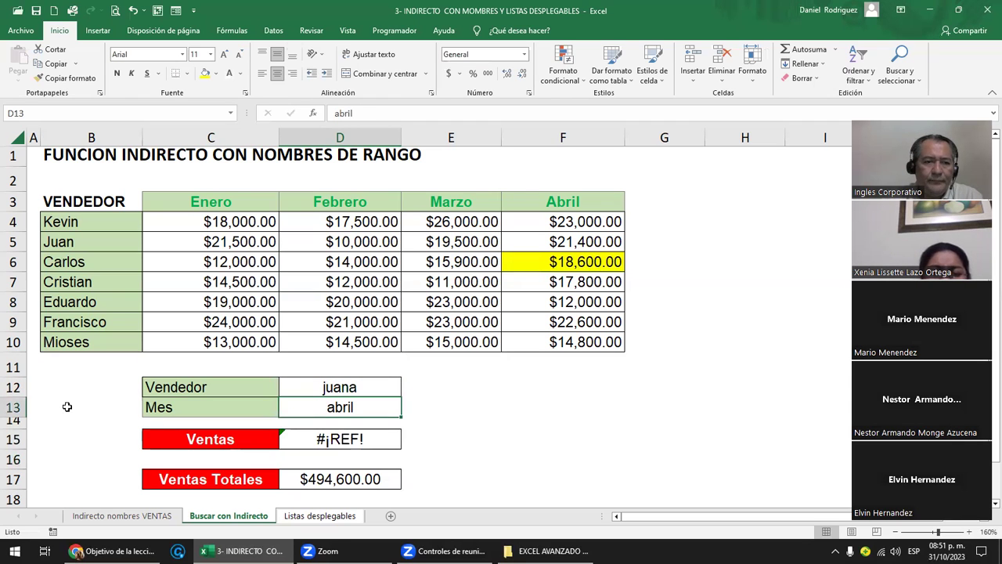
pyautogui.moveTo(84, 342); pyautogui.dragTo(106, 222)
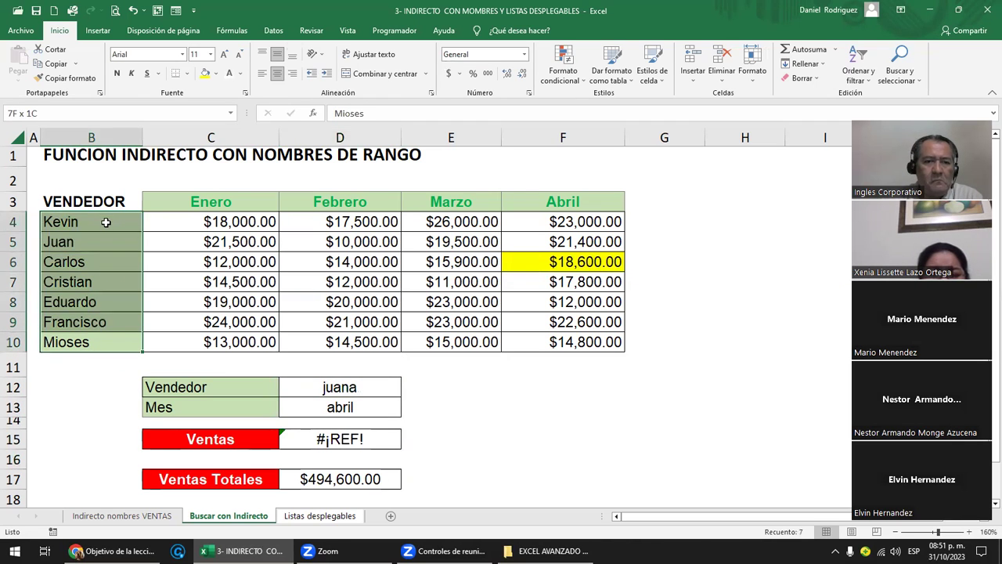
# - Set the Vendedor to francisco, testing a misspelled francisc before undoing it
pyautogui.click(335, 386)
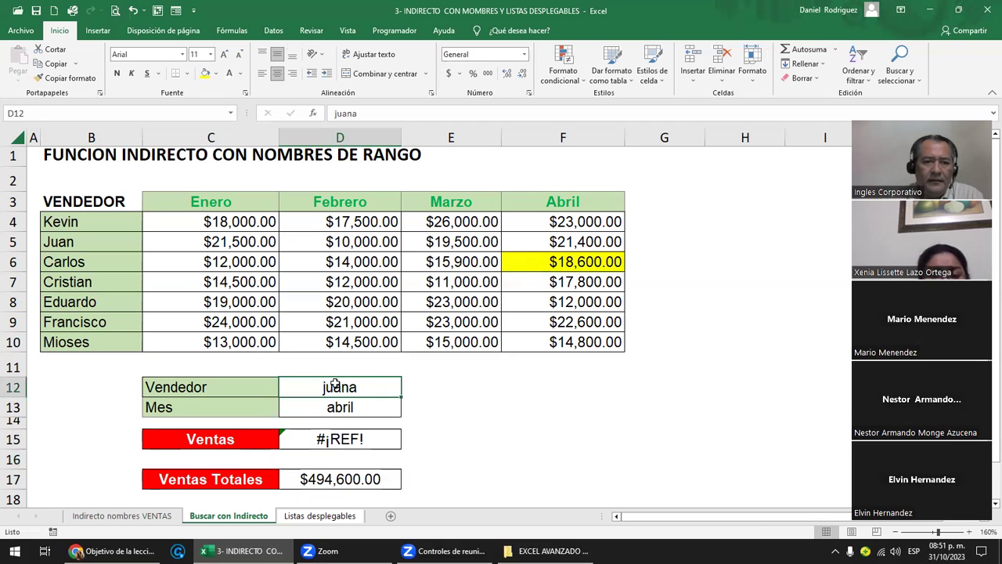
pyautogui.write('francisco')
pyautogui.press('Return')
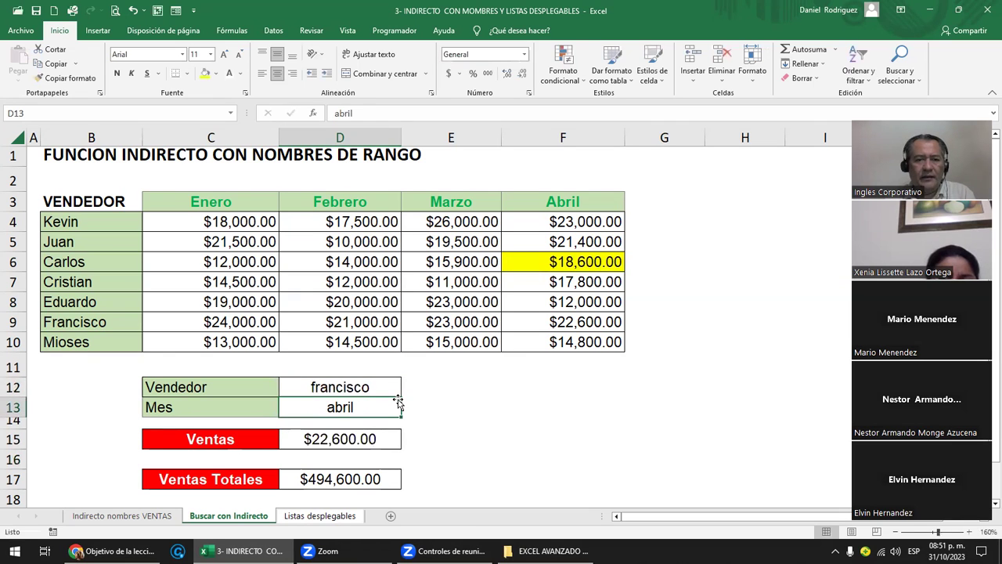
pyautogui.press('Up')
pyautogui.press('F2')
pyautogui.press('BackSpace')
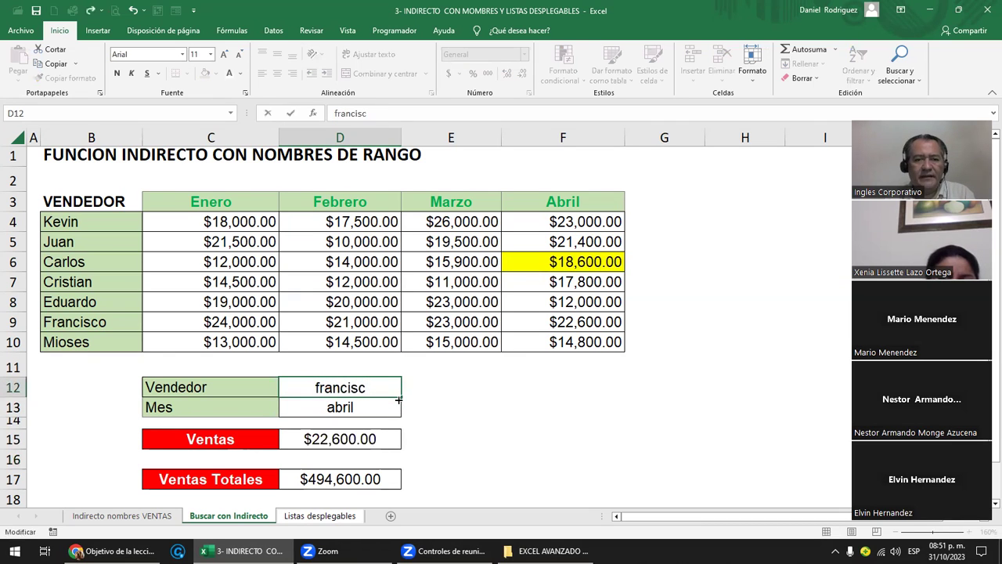
pyautogui.press('Return')
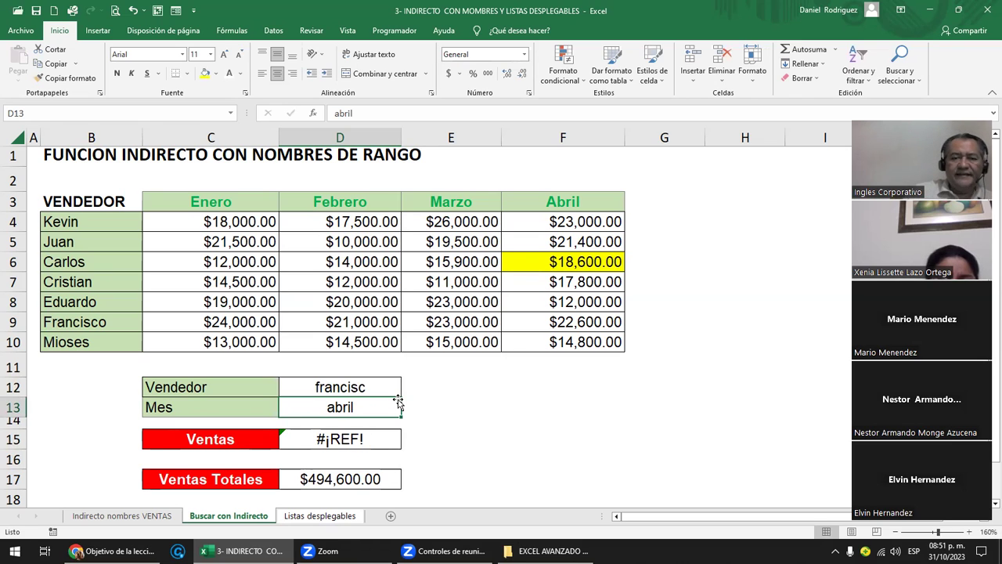
pyautogui.hotkey('ctrl', 'z')
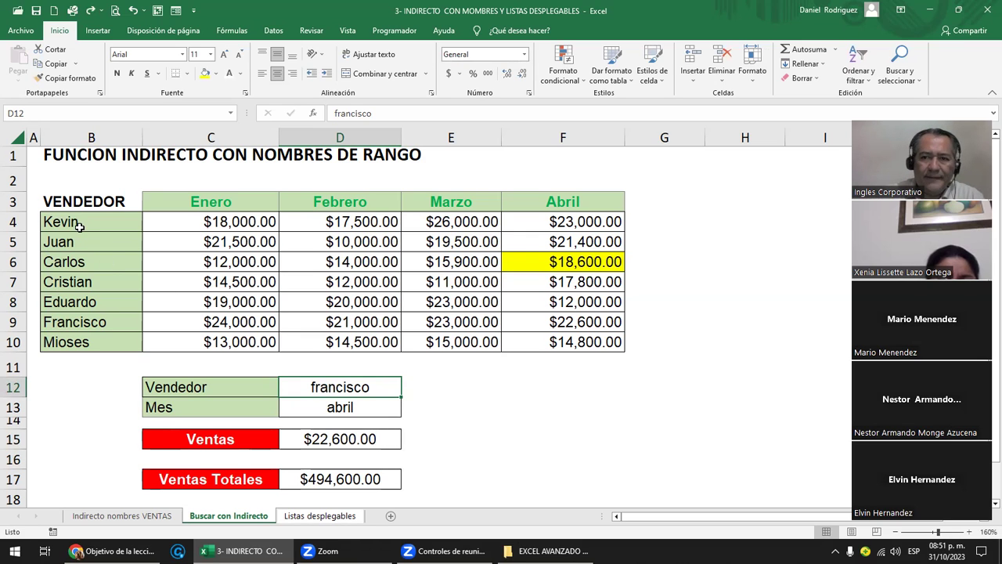
# - Make rows 12 and 13 taller
pyautogui.click(450, 408)
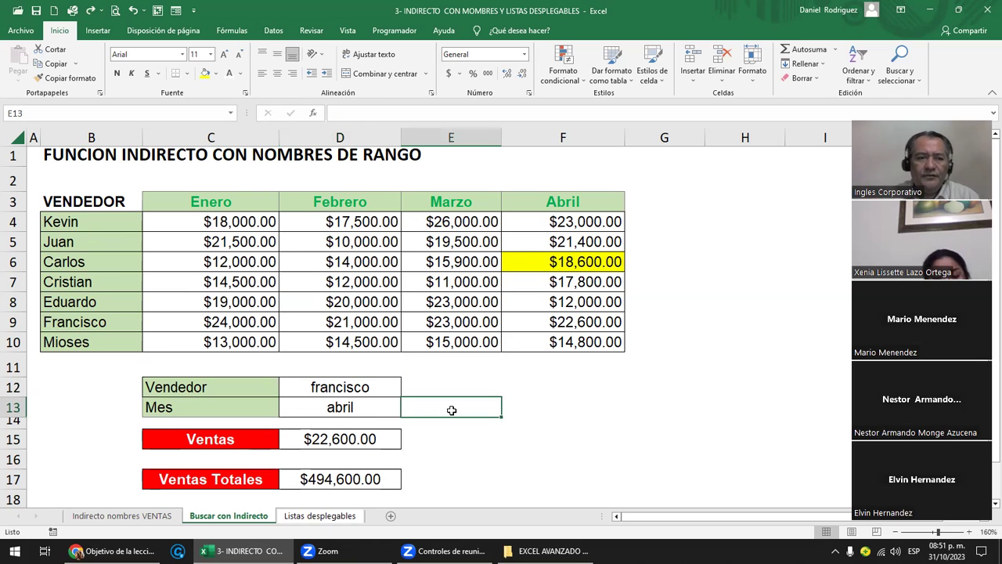
pyautogui.moveTo(21, 388); pyautogui.dragTo(14, 425)
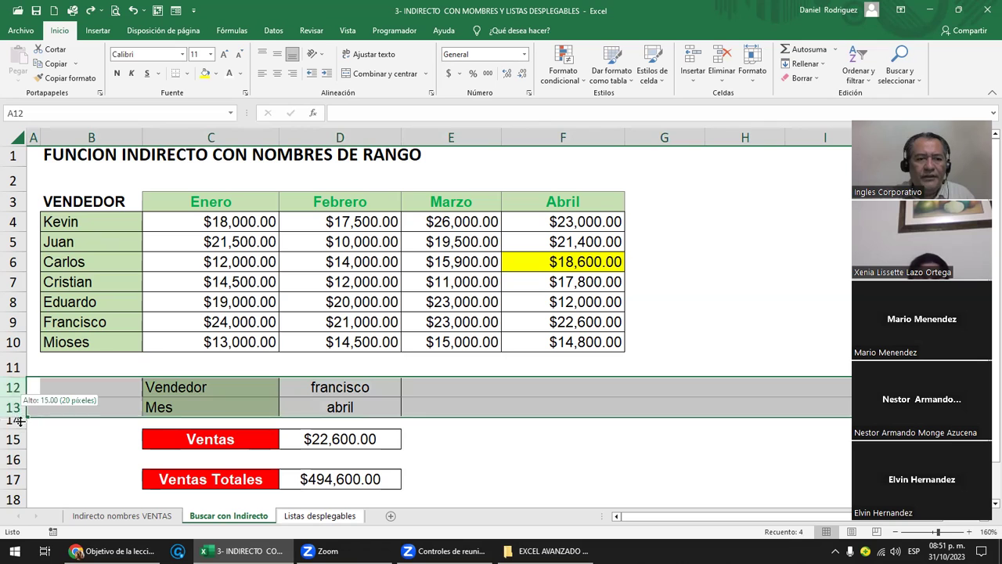
pyautogui.click(487, 458)
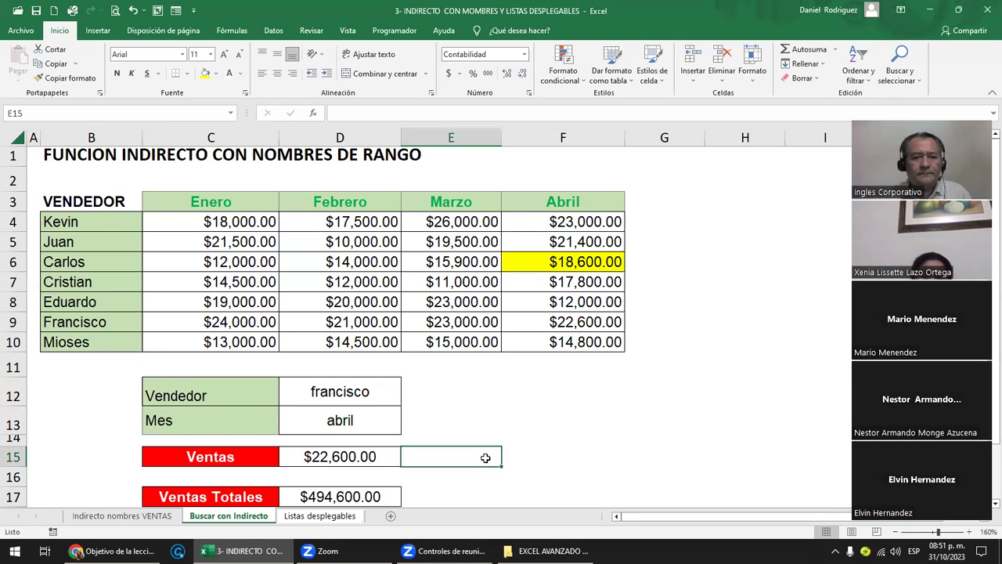
# - Re-enter the D15 Ventas formula with spaces between the INDIRECTO calls, still giving $22,600.00
pyautogui.doubleClick(338, 455)
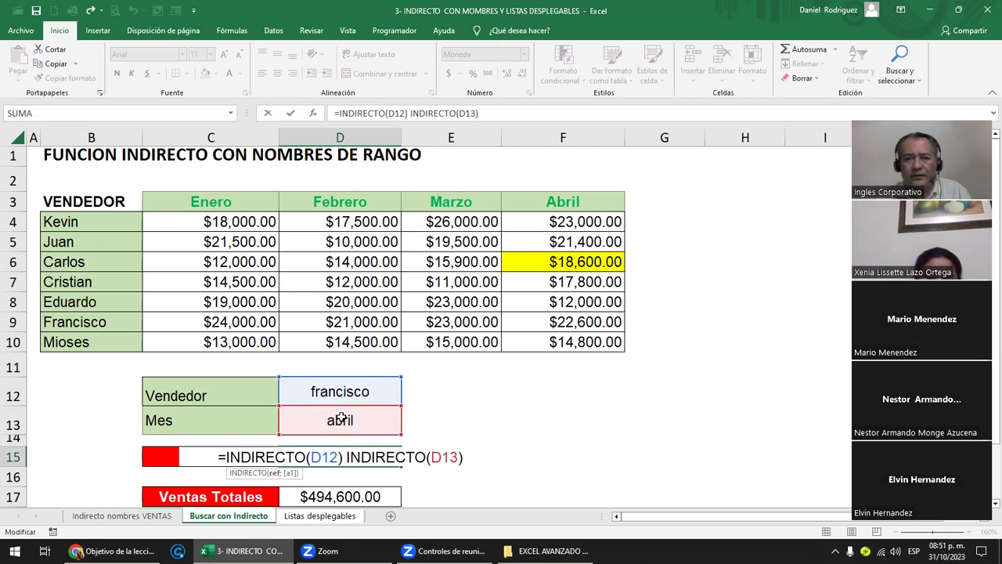
pyautogui.click(342, 459)
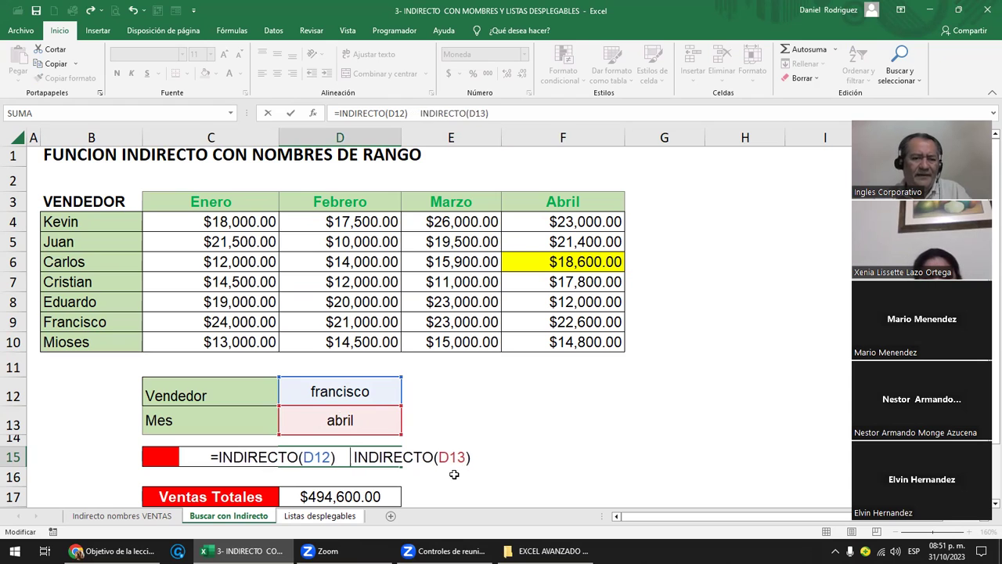
pyautogui.press('Return')
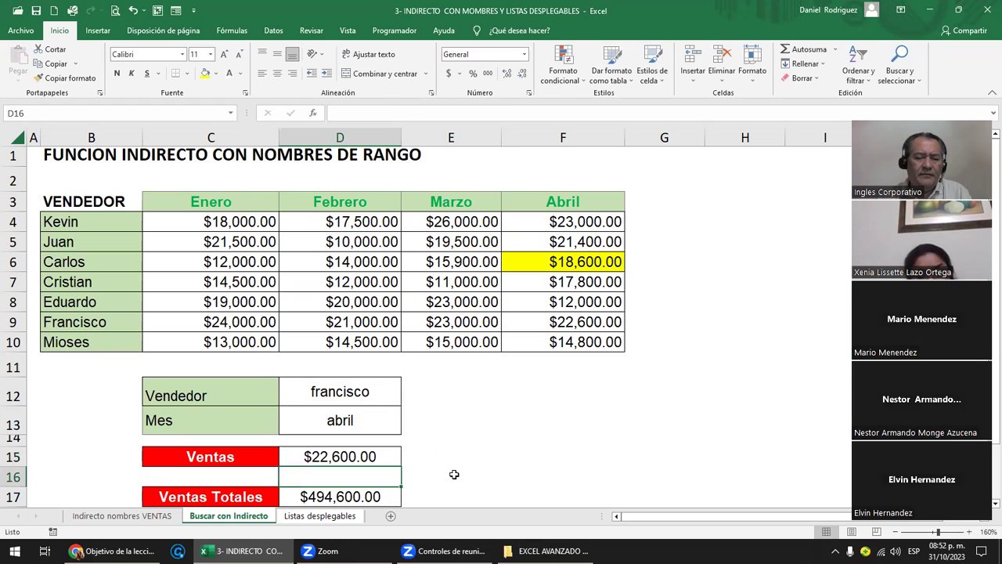
pyautogui.press('Up')
pyautogui.press('F2')
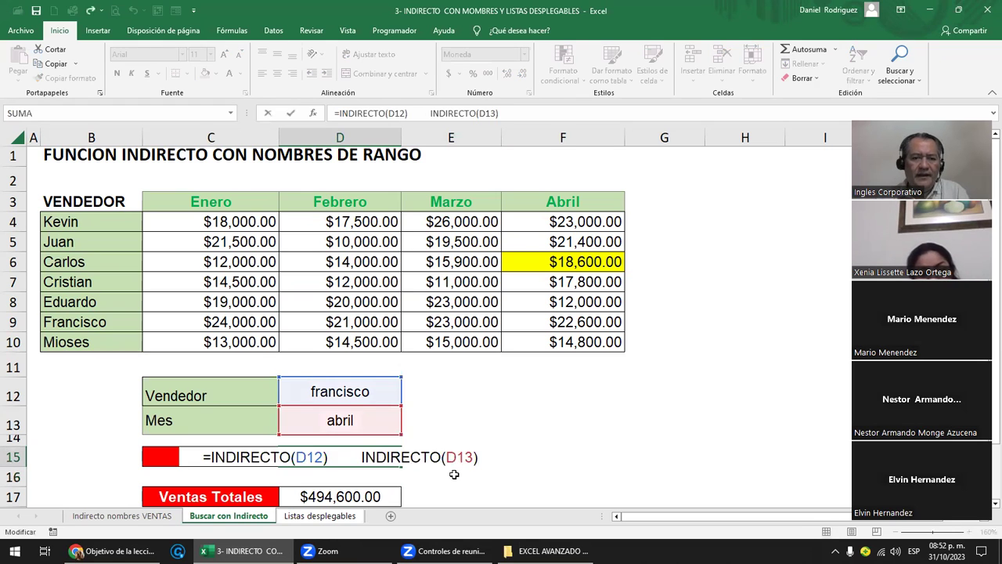
pyautogui.press('Escape')
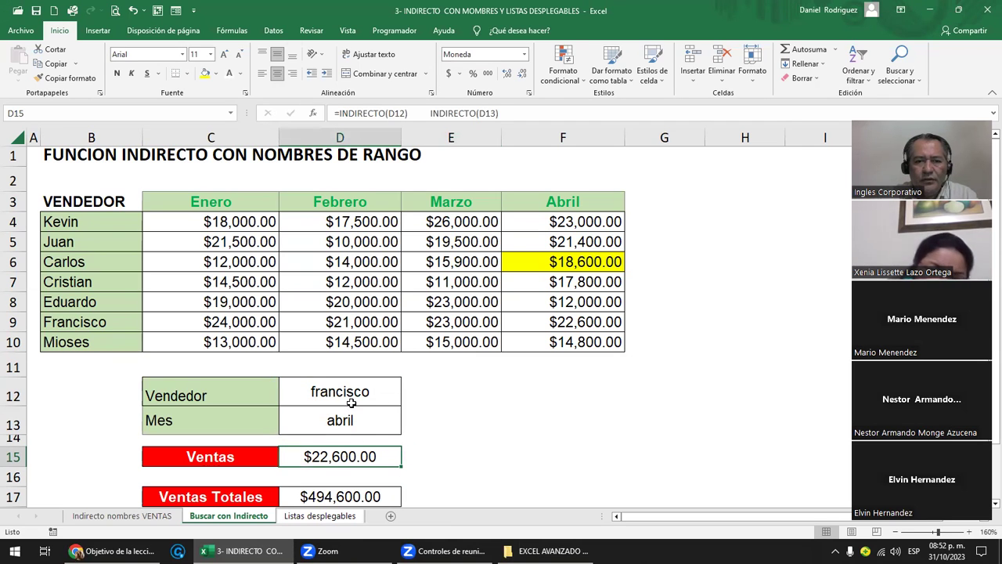
pyautogui.click(348, 396)
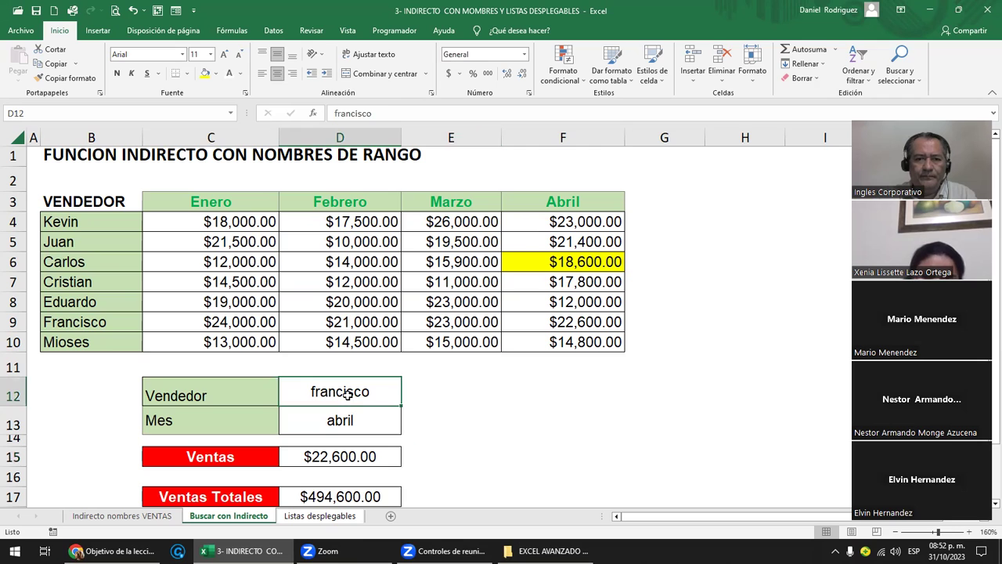
# - Add List data validation to D12 with source B4:B10, the seller names Kevin–Mioses
pyautogui.click(274, 31)
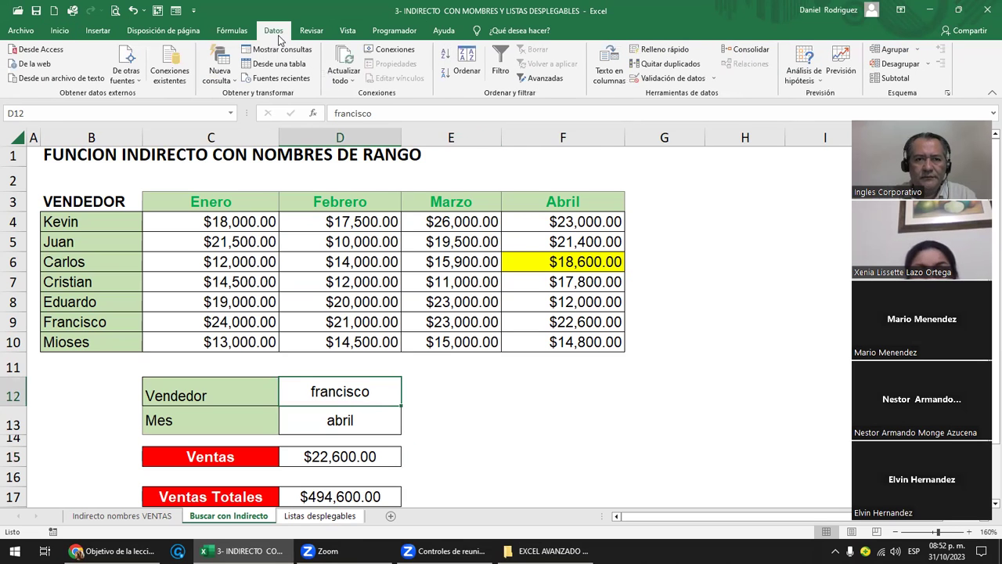
pyautogui.click(649, 80)
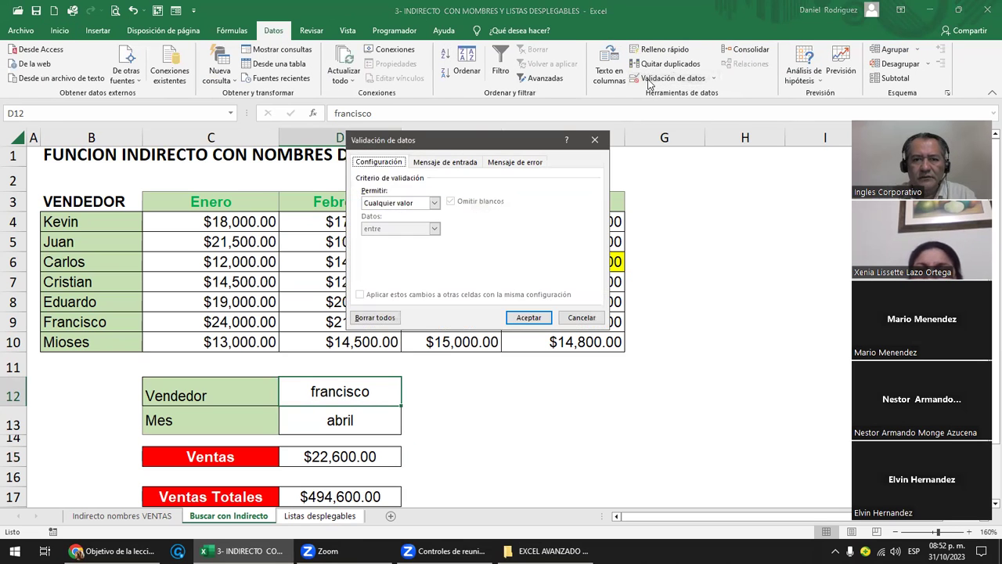
pyautogui.click(428, 204)
pyautogui.click(389, 241)
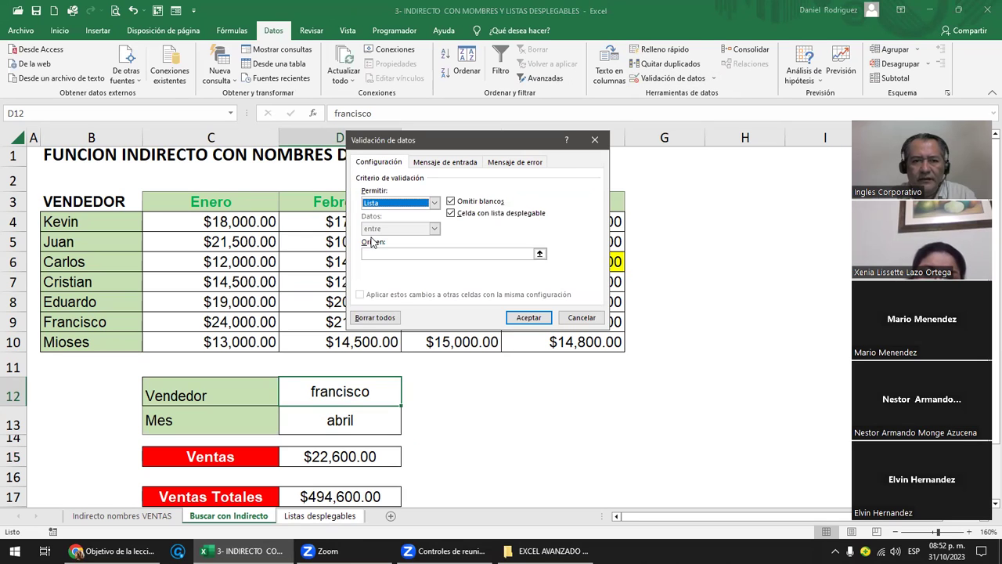
pyautogui.click(382, 255)
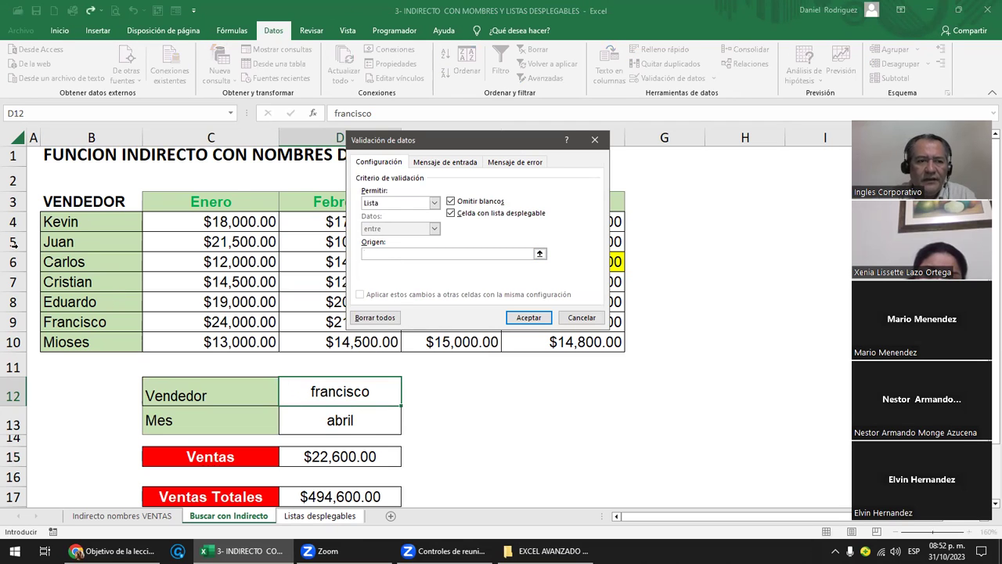
pyautogui.moveTo(86, 221); pyautogui.dragTo(81, 338)
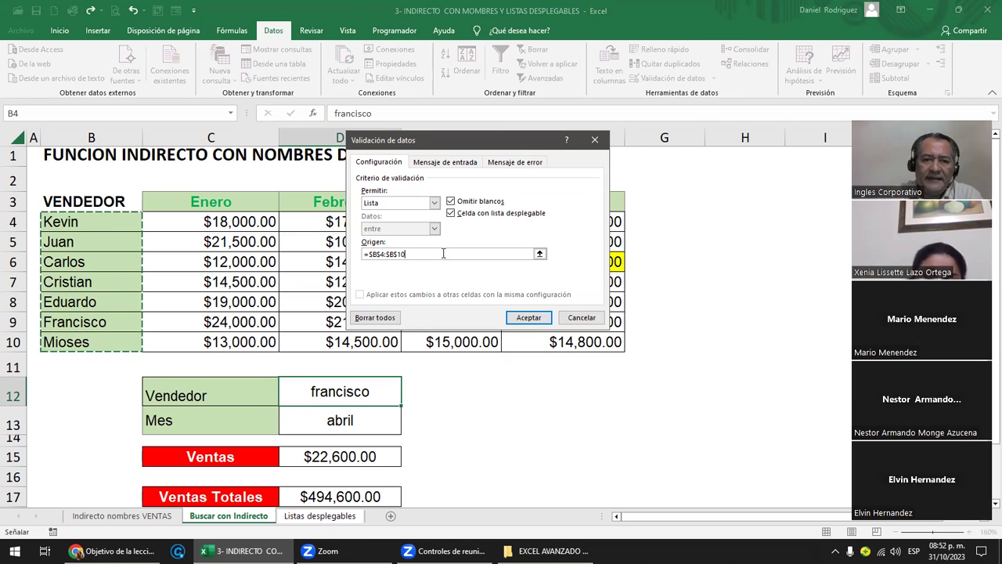
pyautogui.click(527, 317)
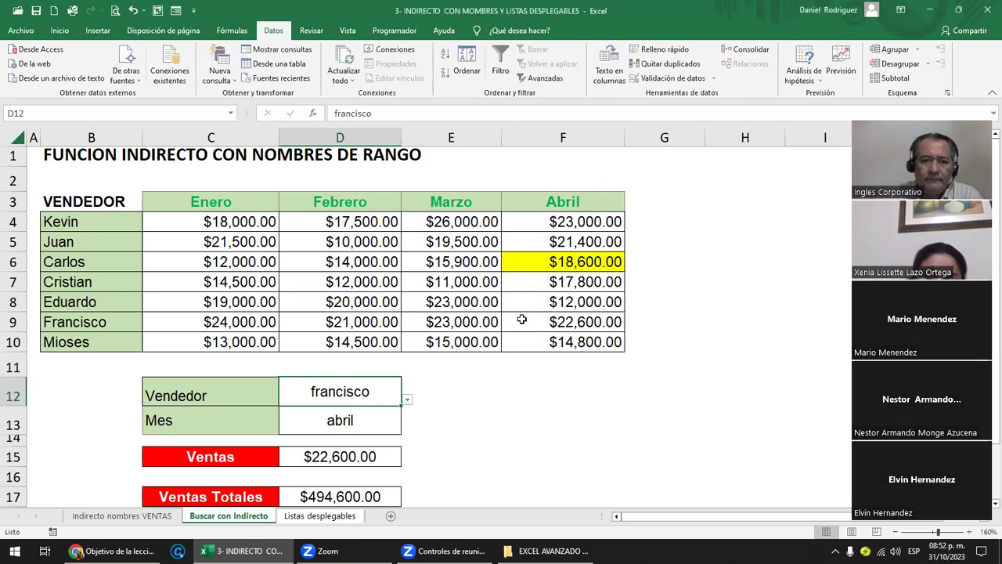
# - Choose Kevin as Vendedor in D12, then edit seller B4 from Kevin to Keny
pyautogui.click(405, 400)
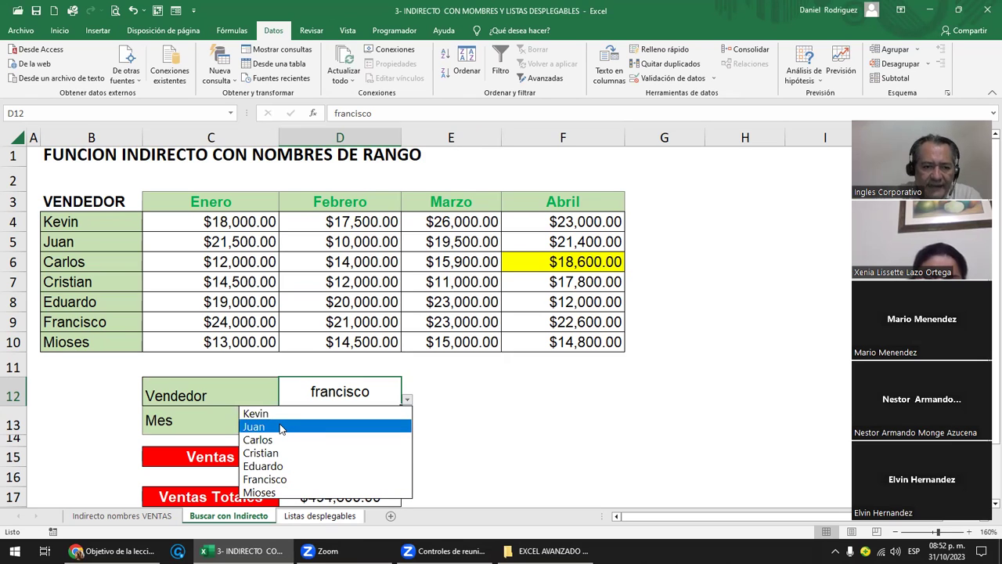
pyautogui.click(255, 413)
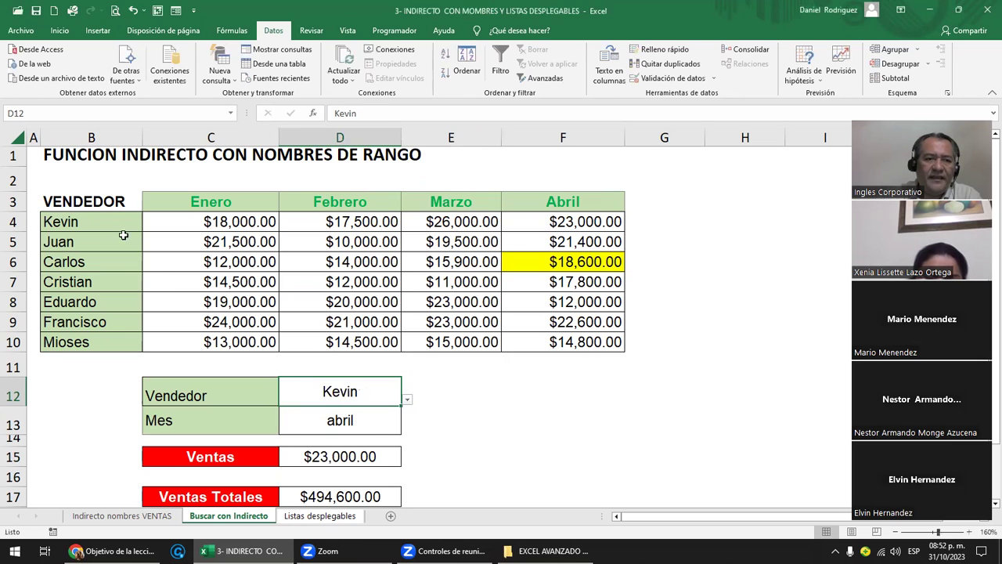
pyautogui.click(130, 225)
pyautogui.press('F2')
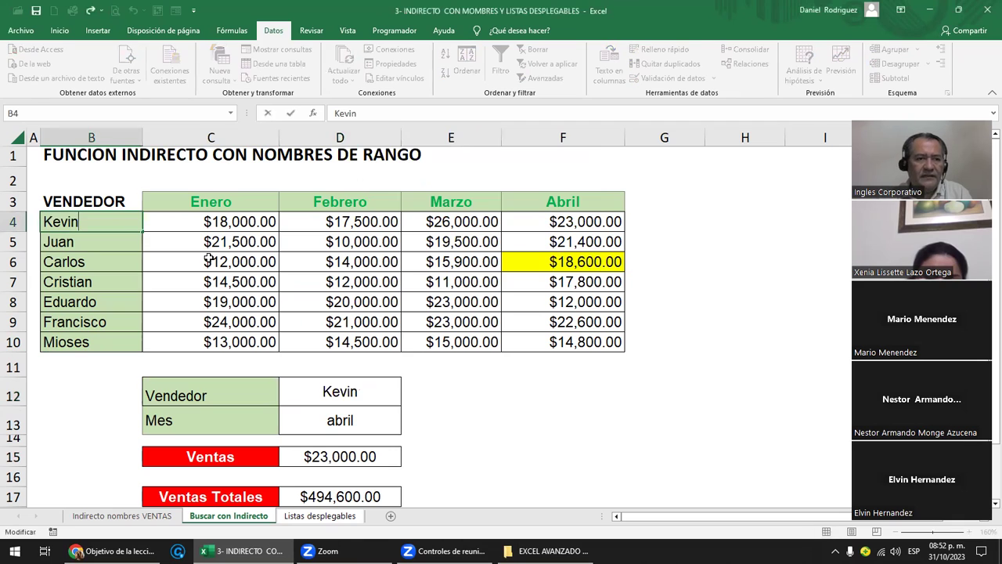
pyautogui.press('Left')
pyautogui.press('Left')
pyautogui.press('Left')
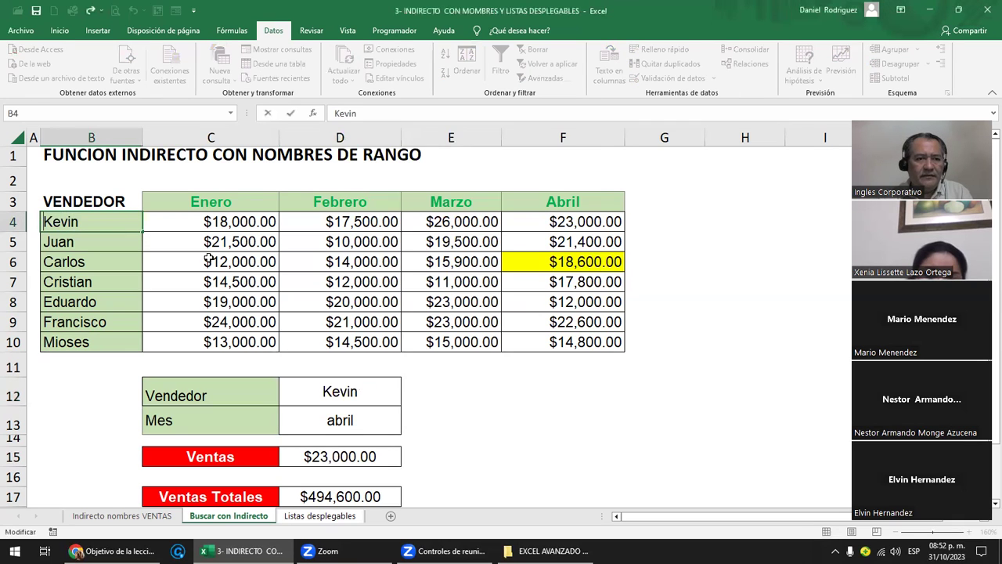
pyautogui.write('ny')
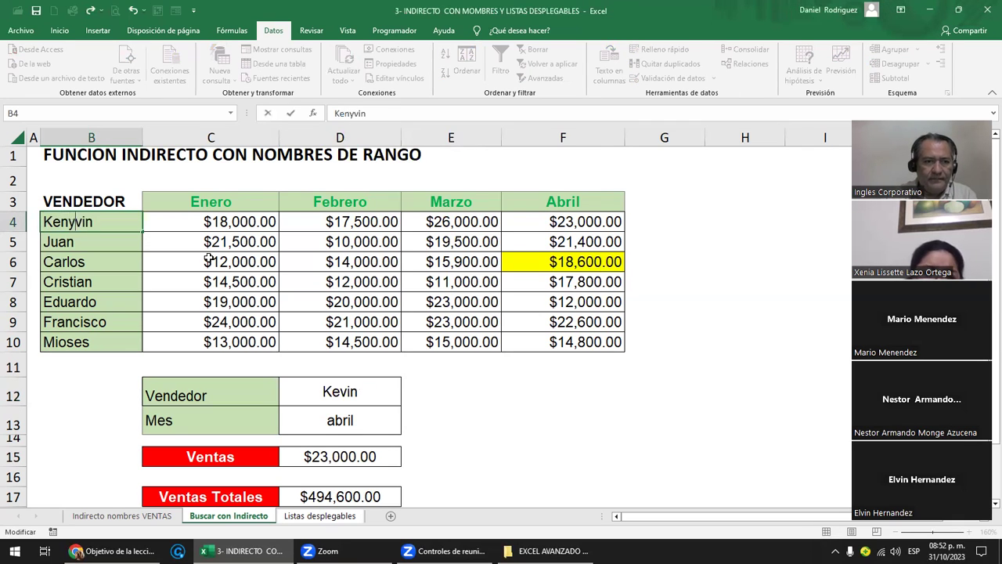
pyautogui.press('Delete')
pyautogui.press('Delete')
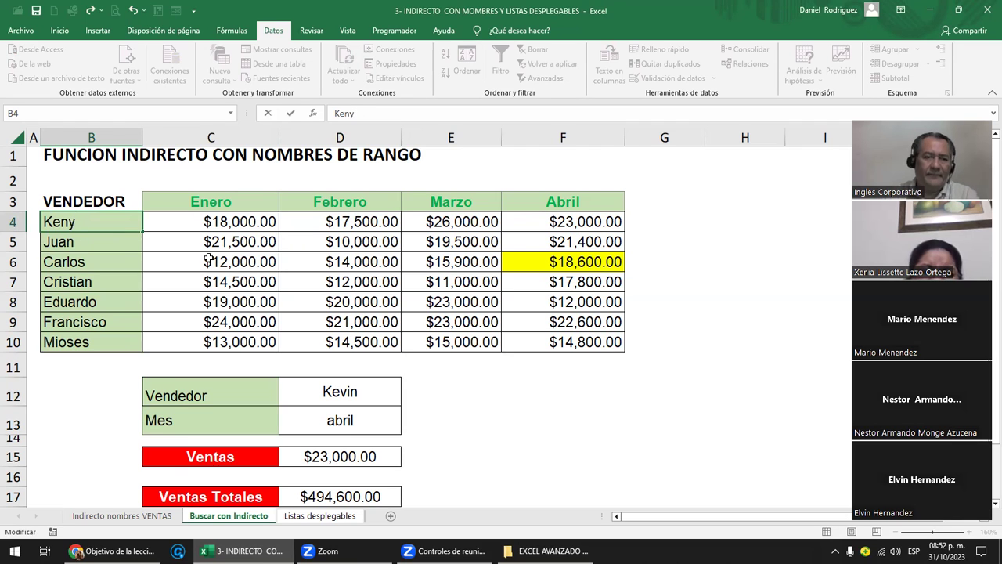
pyautogui.press('Return')
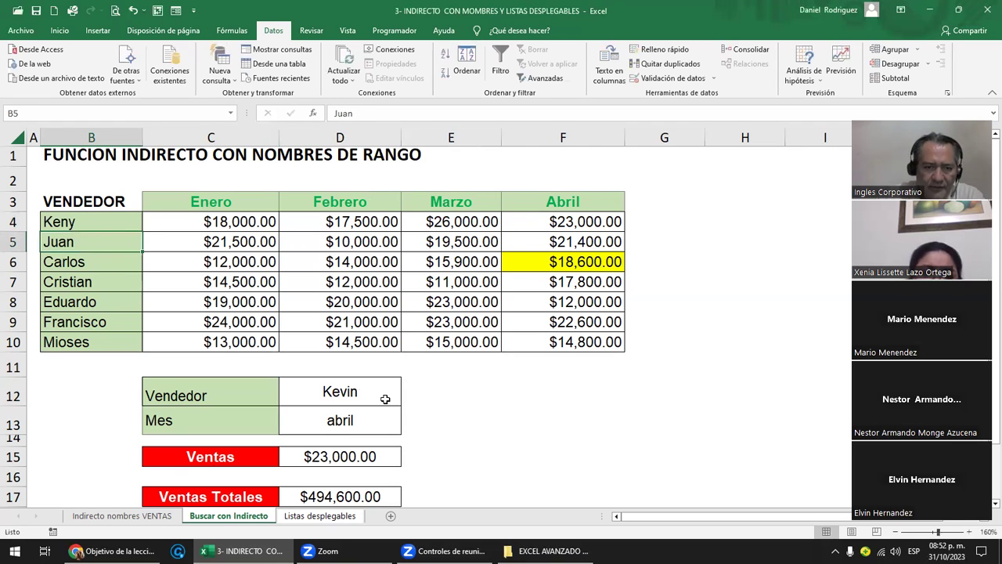
# - Choose Keny as Vendedor in D12 and show the defined names list
pyautogui.click(375, 393)
pyautogui.click(406, 399)
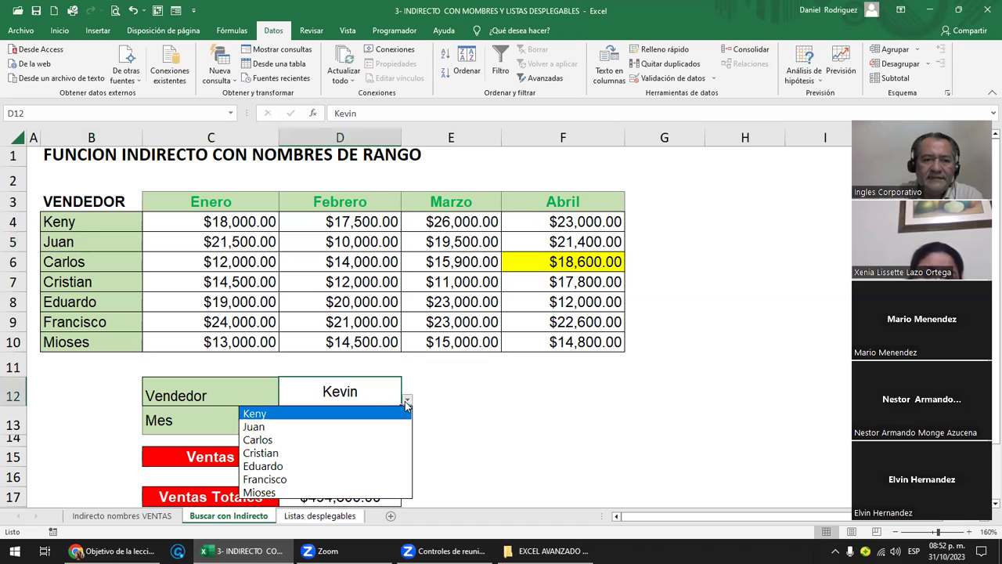
pyautogui.click(255, 415)
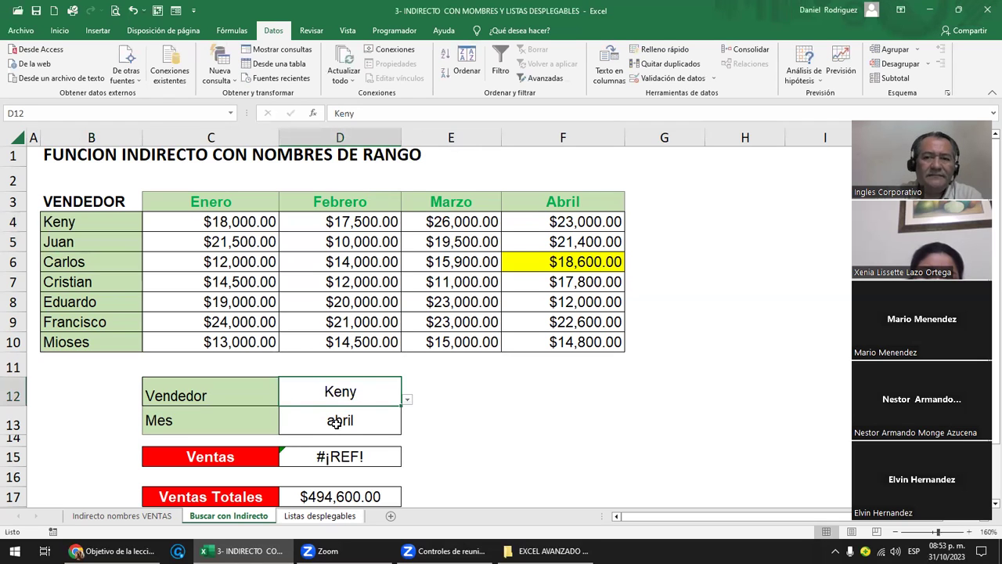
pyautogui.click(230, 116)
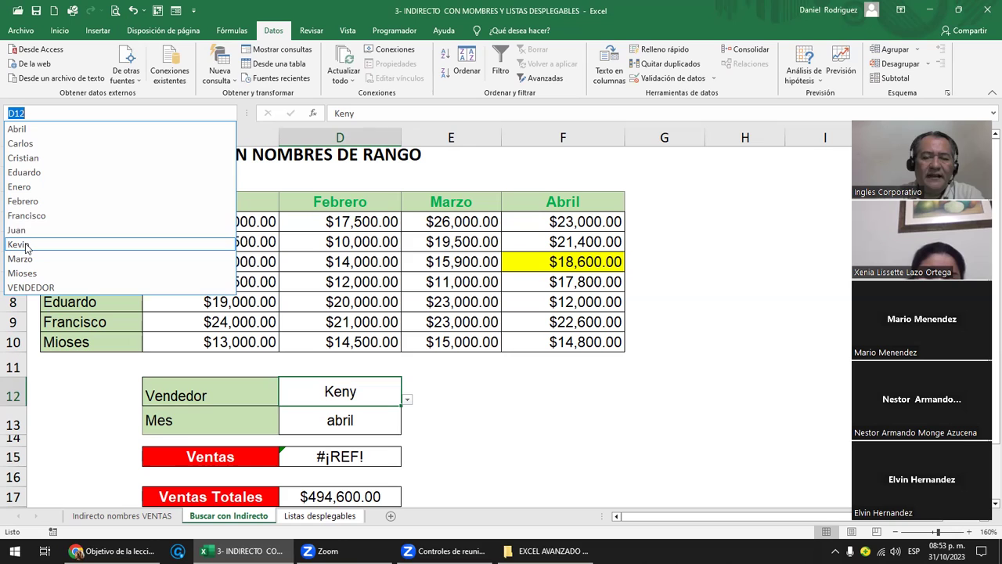
# - Close the names list and undo the rename so B4 reads Kevin again
pyautogui.click(486, 397)
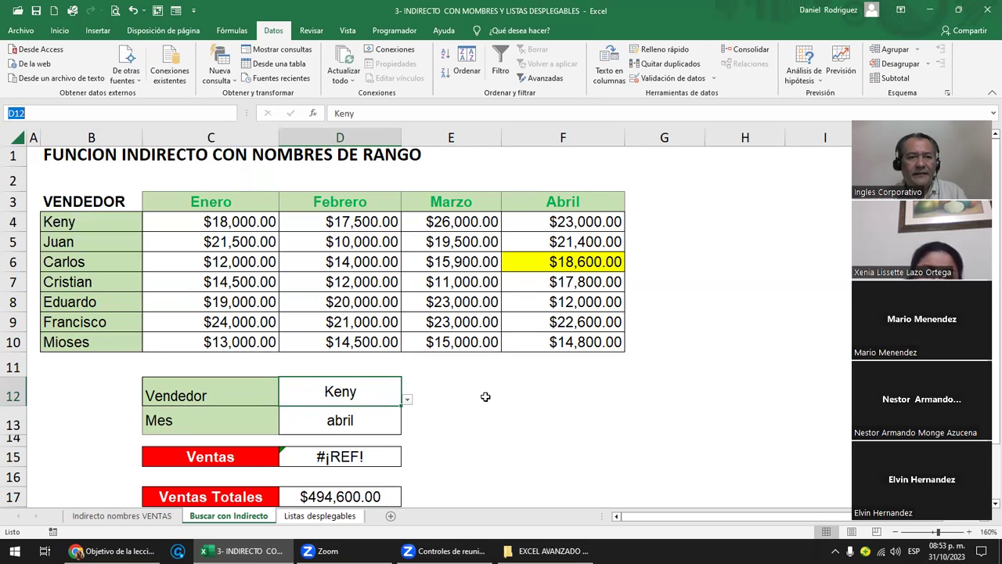
pyautogui.click(486, 397)
pyautogui.hotkey('ctrl', 'z')
pyautogui.click(130, 235)
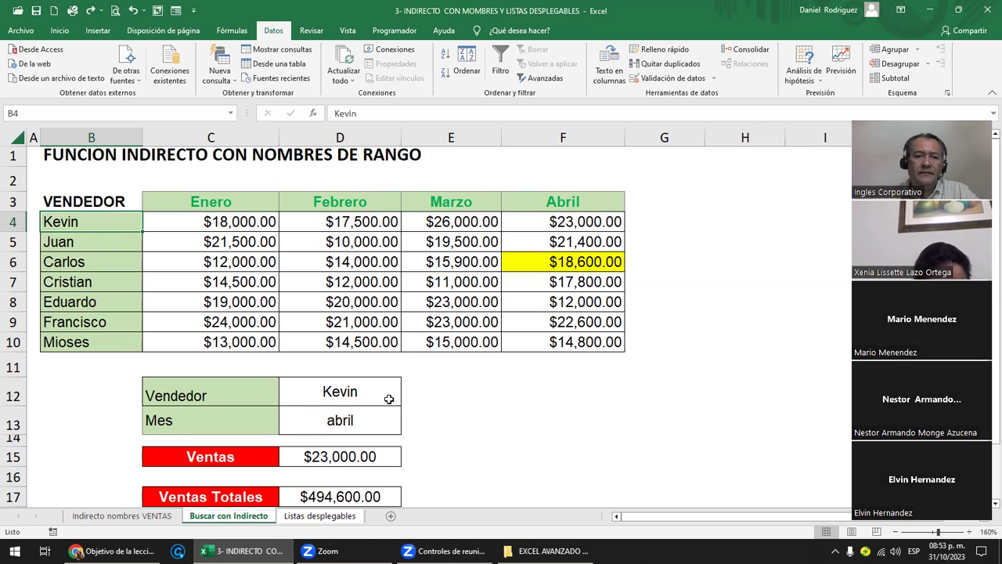
# - Choose Cristian as Vendedor in D12 so Ventas shows $17,800.00
pyautogui.click(353, 392)
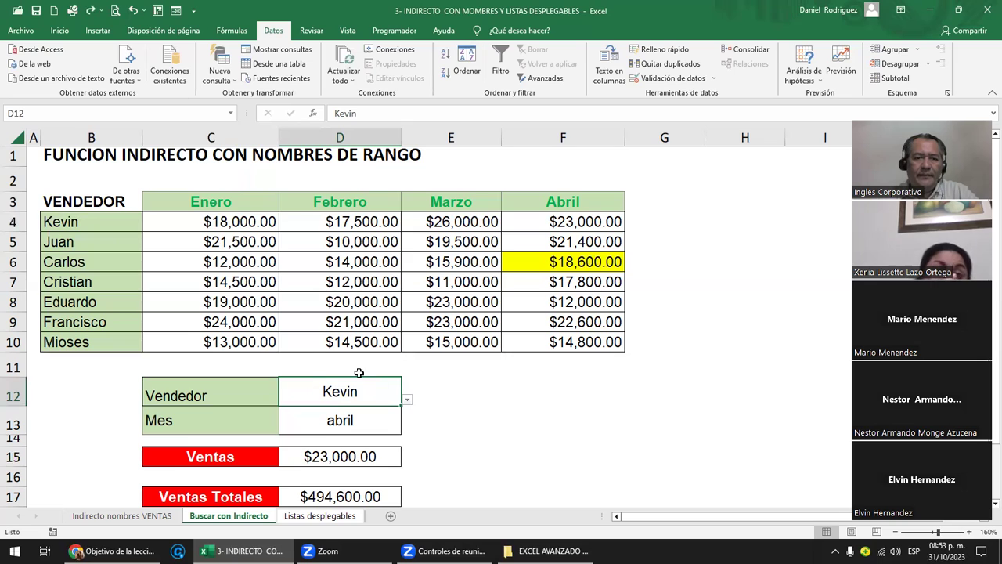
pyautogui.click(407, 400)
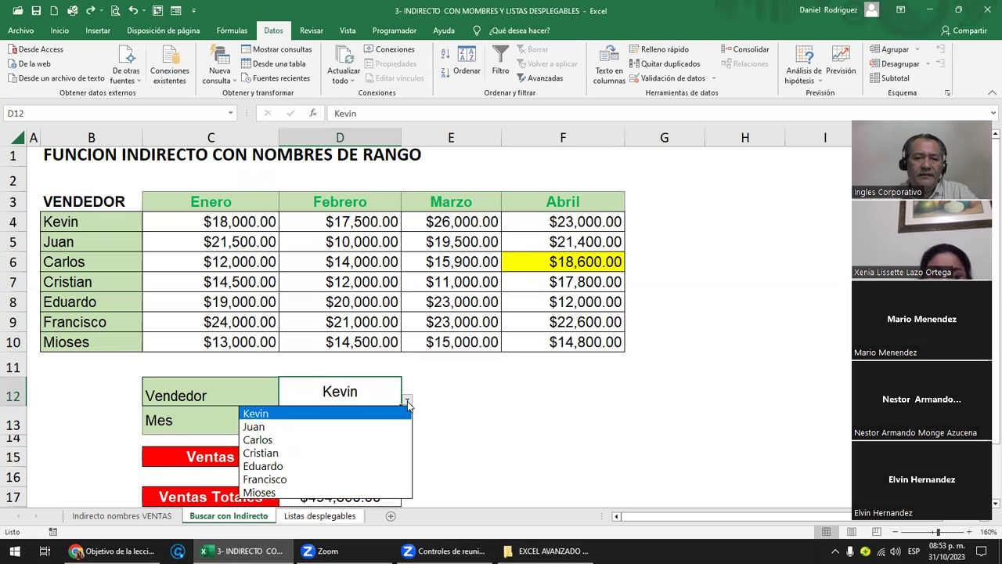
pyautogui.click(296, 452)
pyautogui.click(339, 423)
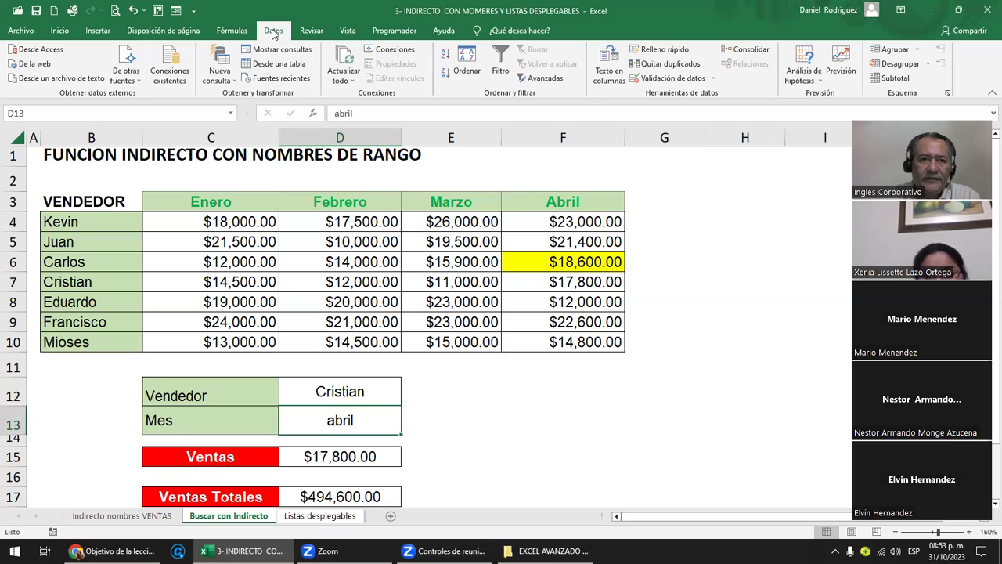
# - Give D13 list validation with source =$C$3:$F$3, the month headers Enero to Abril
pyautogui.click(702, 81)
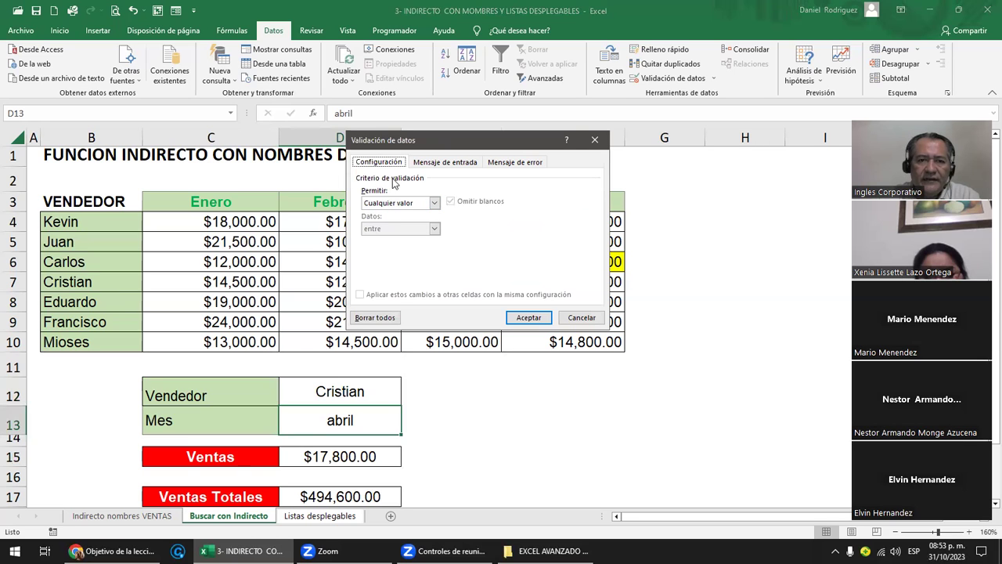
pyautogui.click(423, 204)
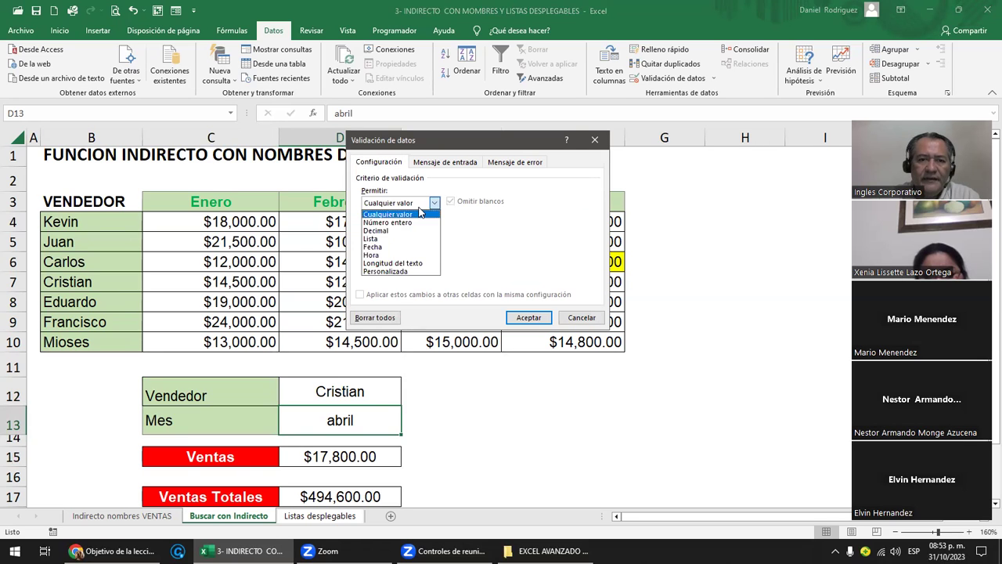
pyautogui.click(383, 239)
pyautogui.click(376, 254)
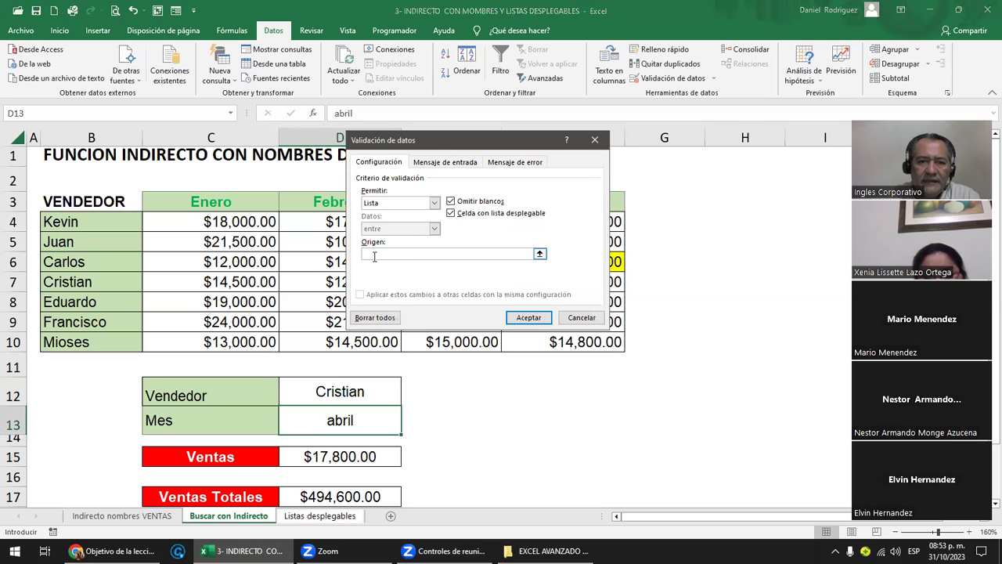
pyautogui.moveTo(436, 144); pyautogui.dragTo(522, 207)
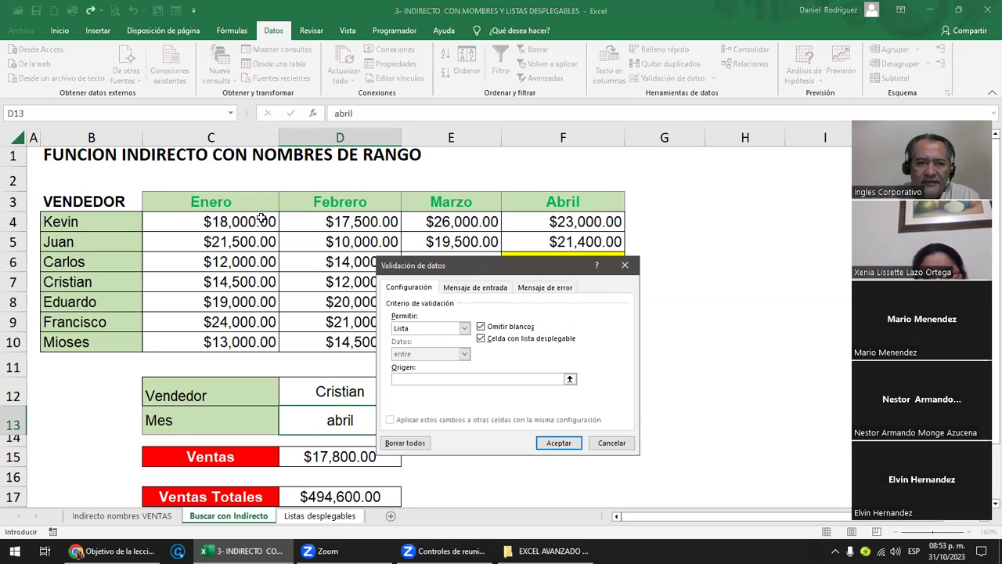
pyautogui.moveTo(216, 205)
pyautogui.mouseDown()
pyautogui.moveTo(538, 206)
pyautogui.moveTo(492, 212)
pyautogui.moveTo(557, 199)
pyautogui.mouseUp()
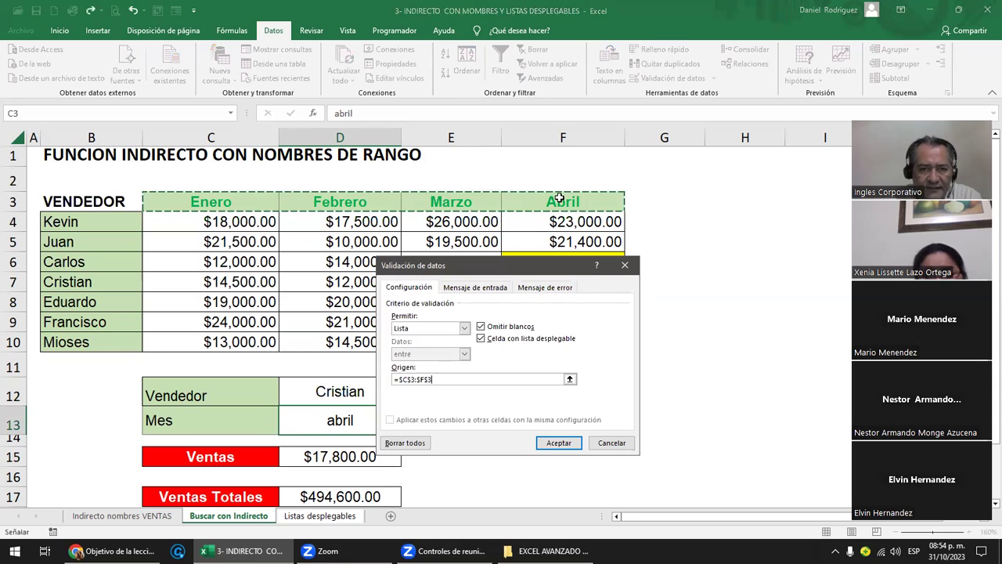
pyautogui.click(559, 442)
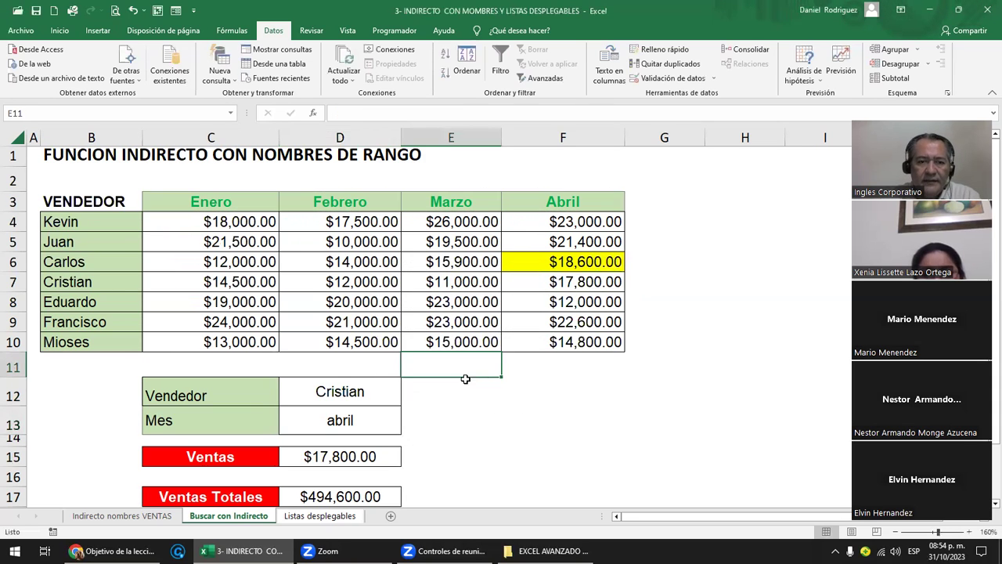
# - Pick Mioses as Vendedor and Abril as Mes from the dropdowns
pyautogui.click(374, 396)
pyautogui.click(407, 401)
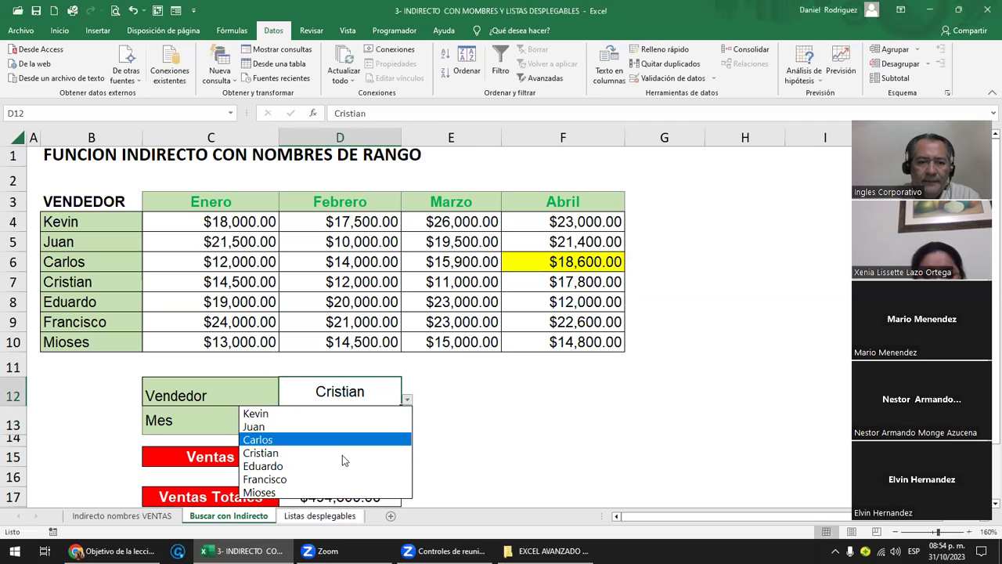
pyautogui.click(297, 492)
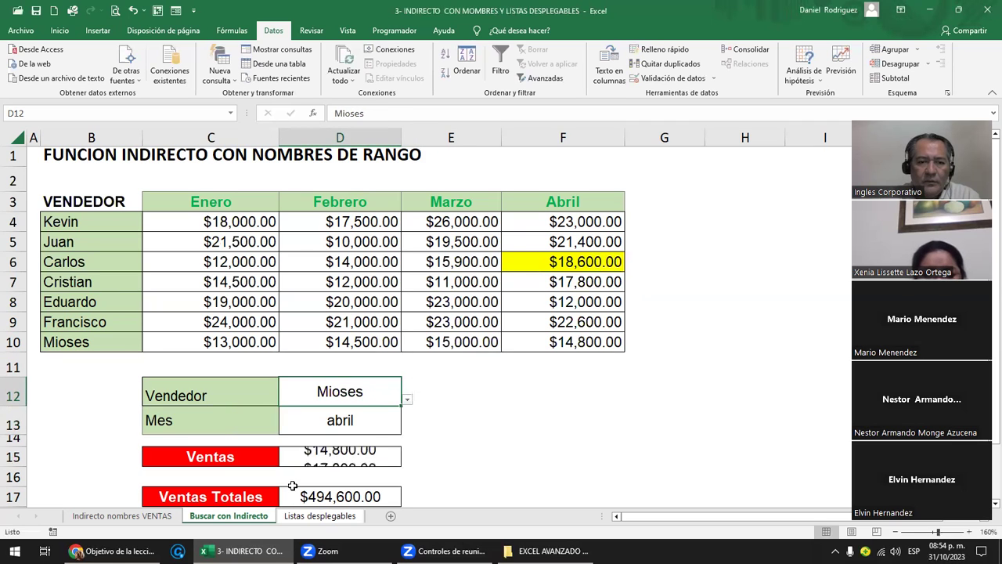
pyautogui.click(393, 424)
pyautogui.click(406, 431)
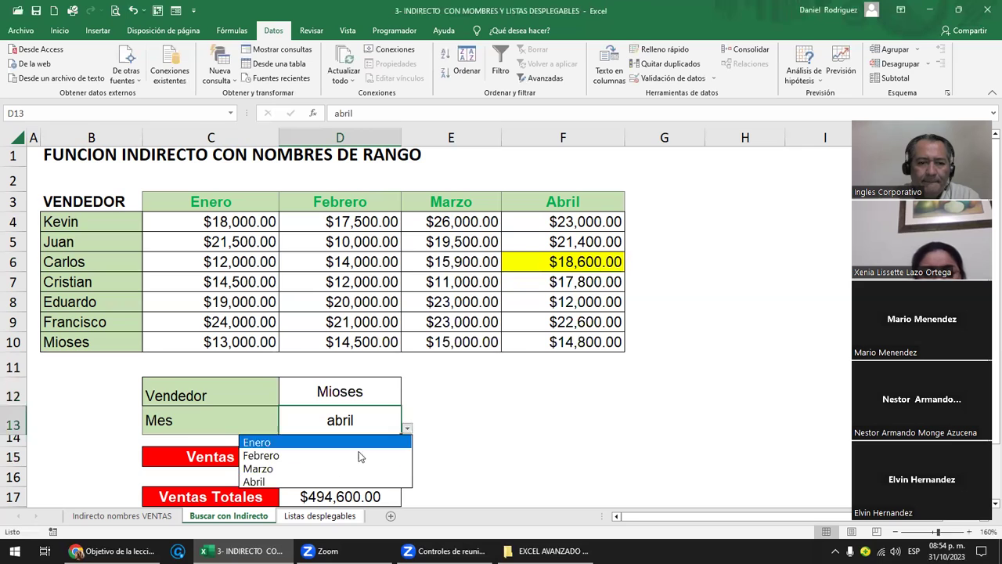
pyautogui.click(271, 482)
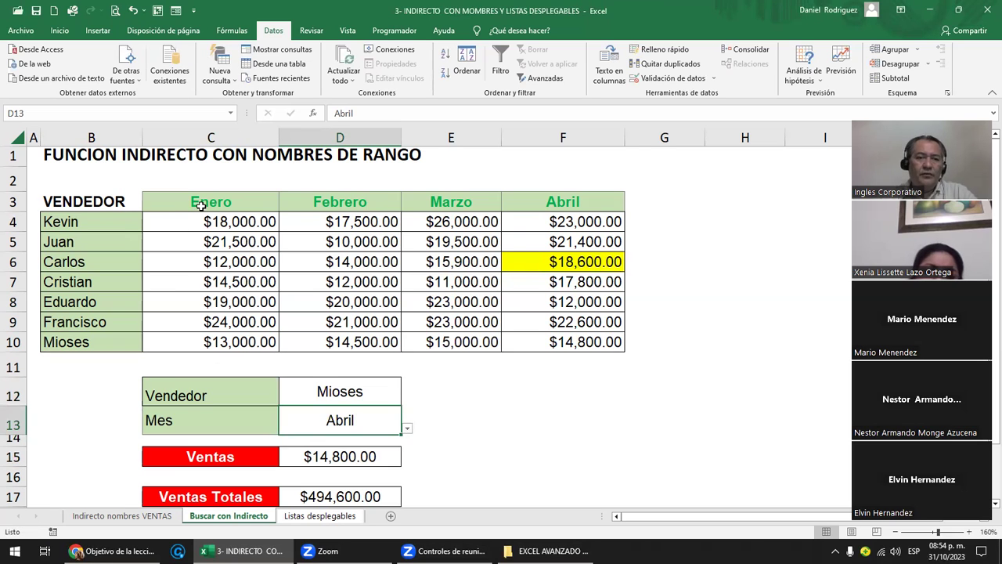
# - Review the month headers C3:F3 and the Vendedor and Mes input cells
pyautogui.moveTo(201, 205); pyautogui.dragTo(510, 212)
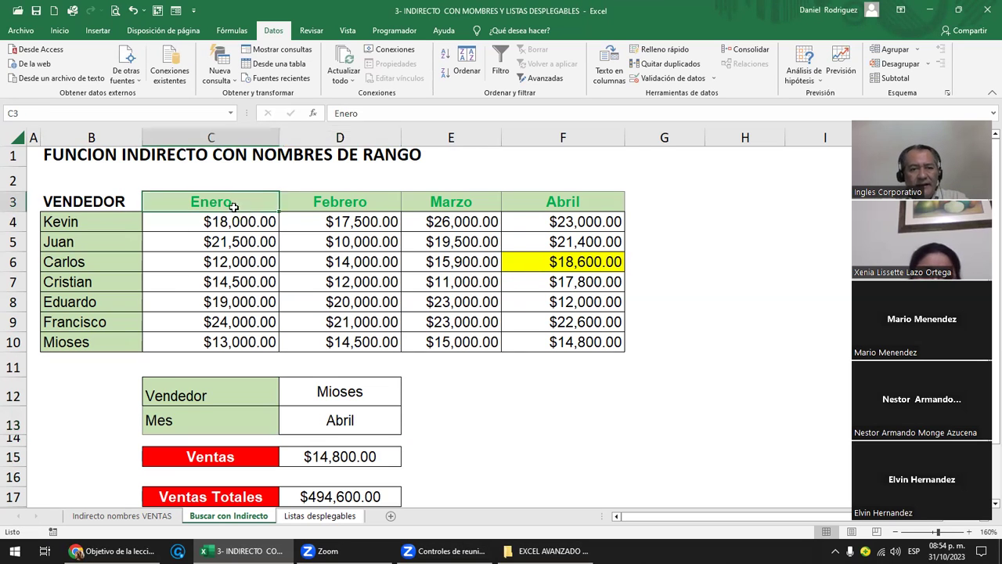
pyautogui.click(458, 423)
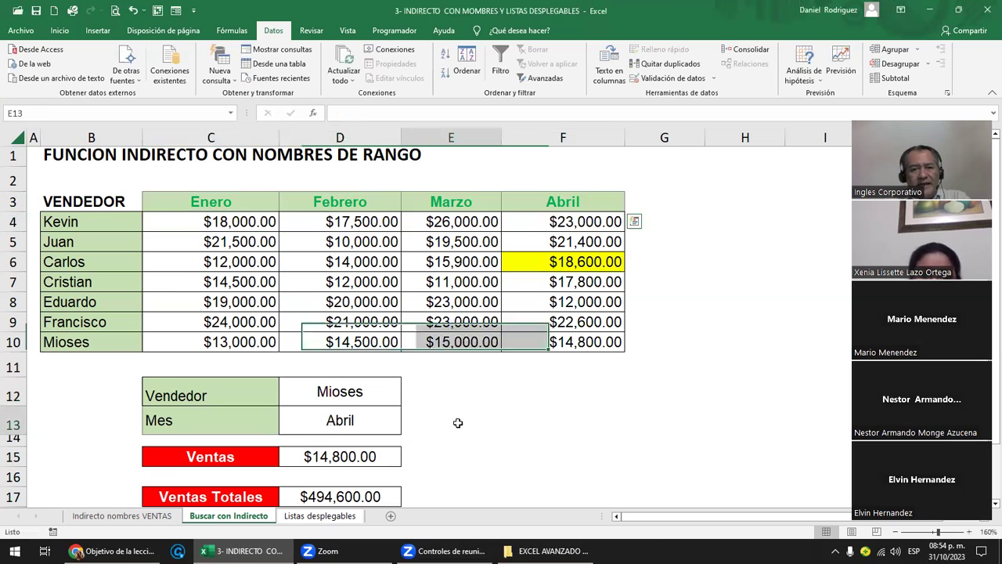
pyautogui.click(384, 396)
pyautogui.click(372, 431)
pyautogui.click(371, 391)
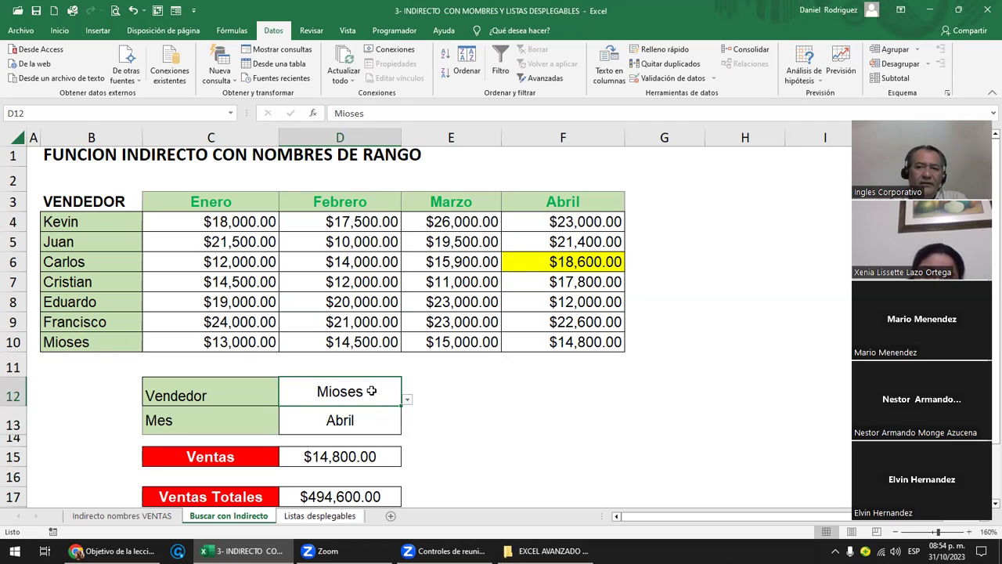
# - Remove the extra spaces between the references in D15's Ventas formula
pyautogui.click(349, 458)
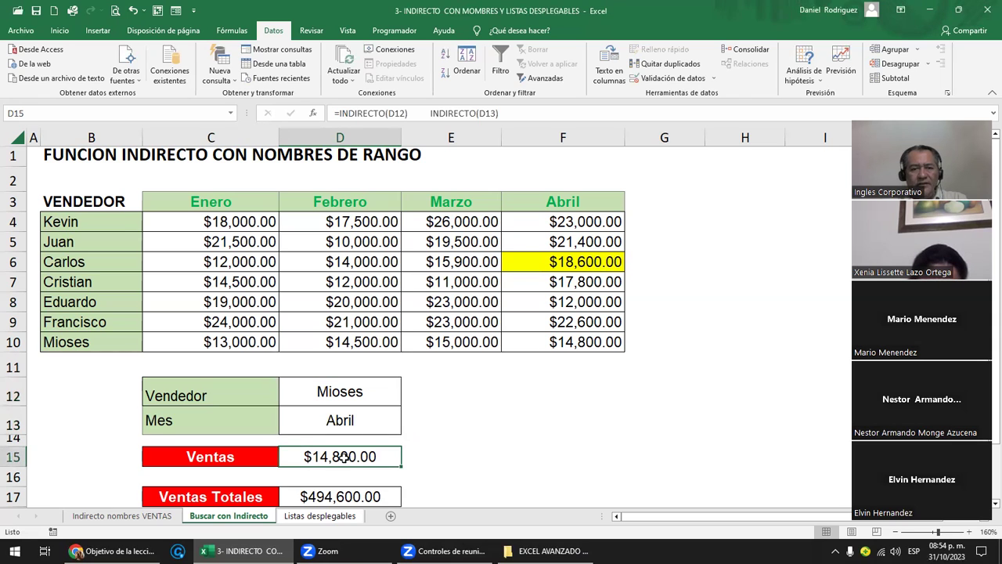
pyautogui.press('F2')
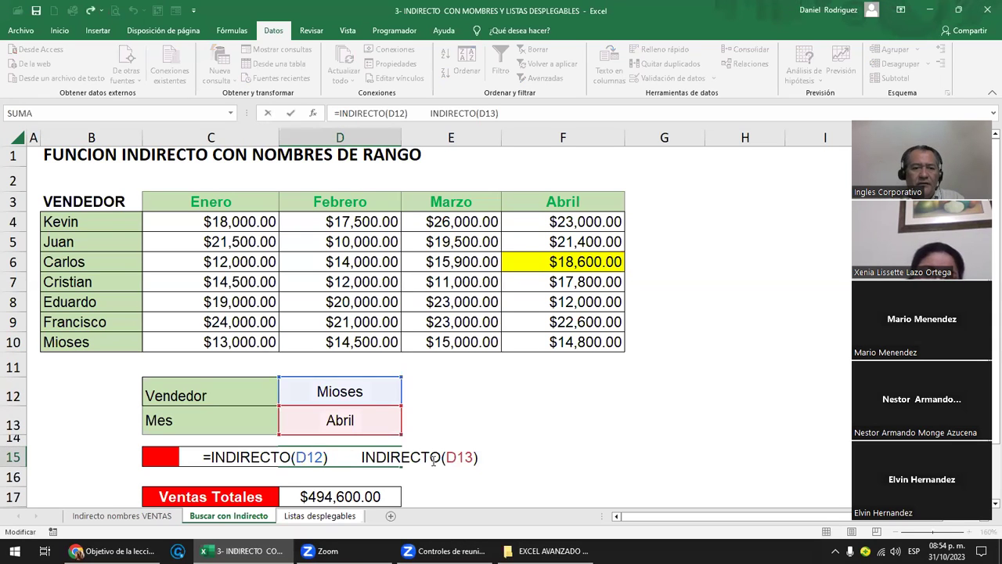
pyautogui.click(336, 461)
pyautogui.press('Delete')
pyautogui.press('Delete')
pyautogui.press('Delete')
pyautogui.press('Delete')
pyautogui.press('Delete')
pyautogui.press('Delete')
pyautogui.press('Delete')
pyautogui.press('Return')
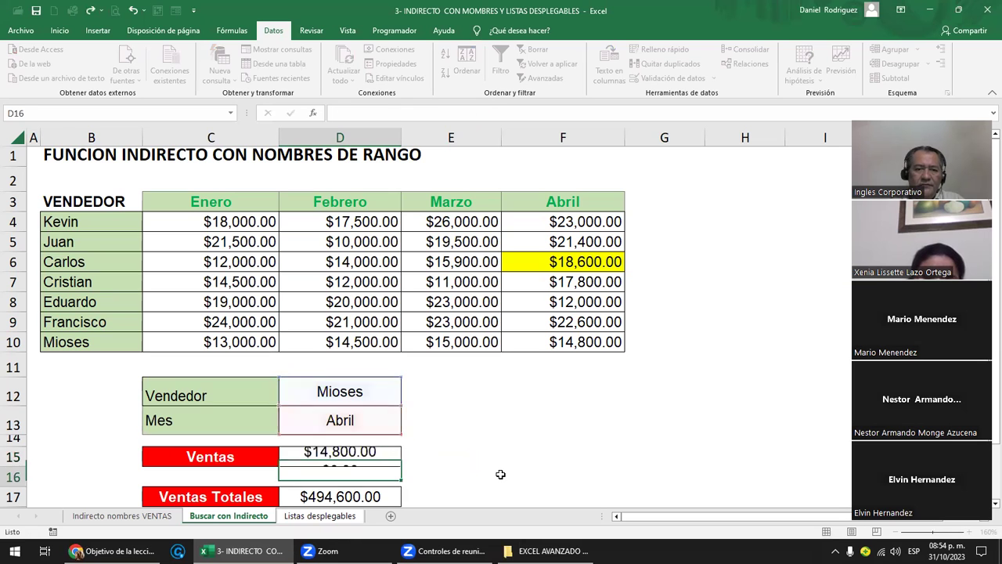
# - Enter =INDIRECTO(D13) INDIRECTO(D12) in E15
pyautogui.press('Up')
pyautogui.press('Right')
pyautogui.write('=i')
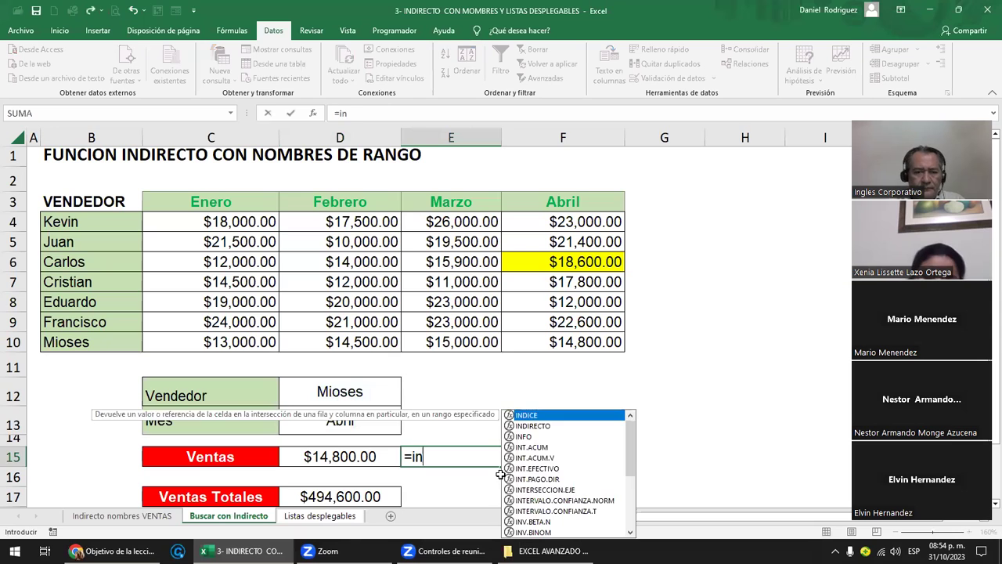
pyautogui.write('ndi')
pyautogui.press('Down')
pyautogui.press('Tab')
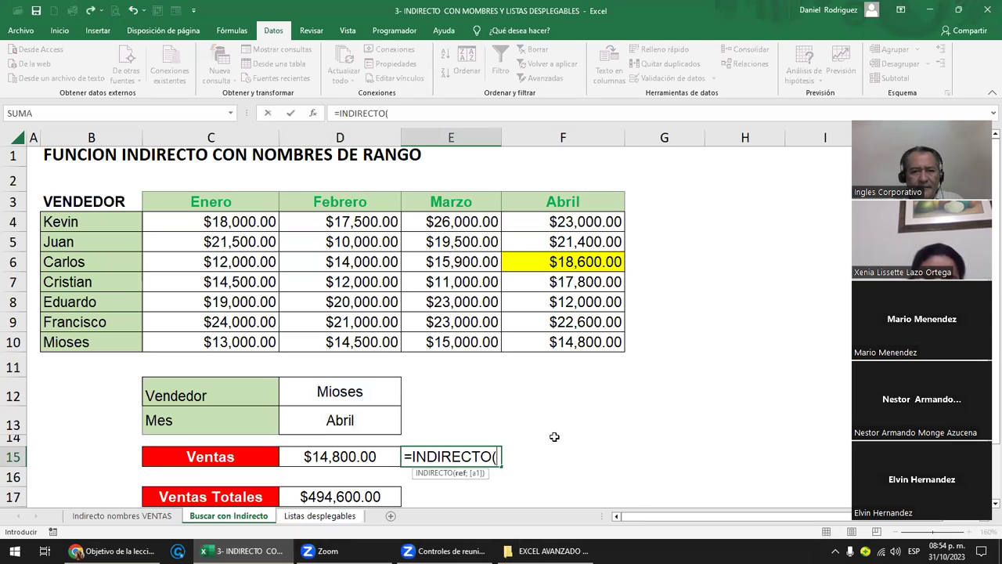
pyautogui.click(358, 420)
pyautogui.write(')')
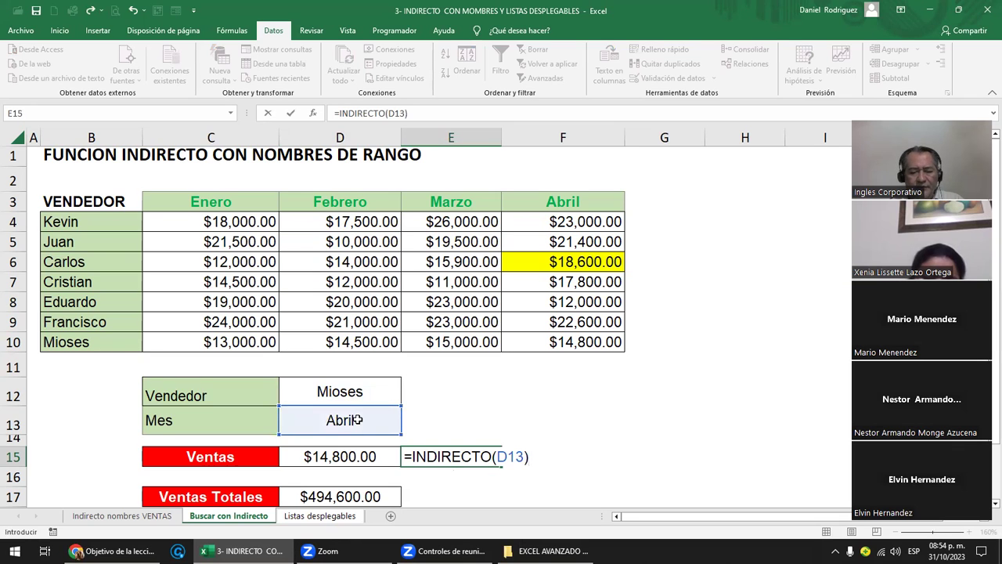
pyautogui.write(' Indi')
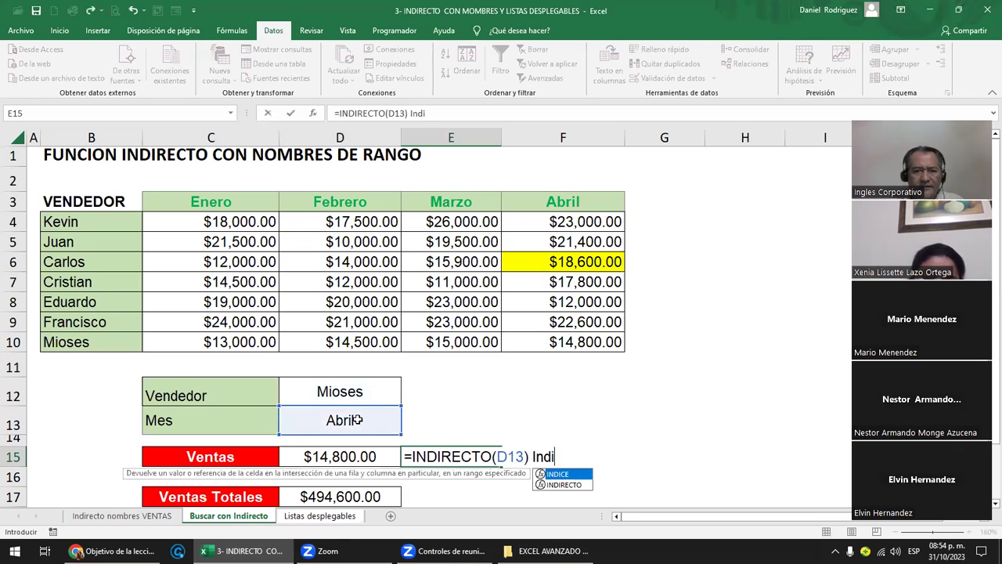
pyautogui.press('Down')
pyautogui.press('Tab')
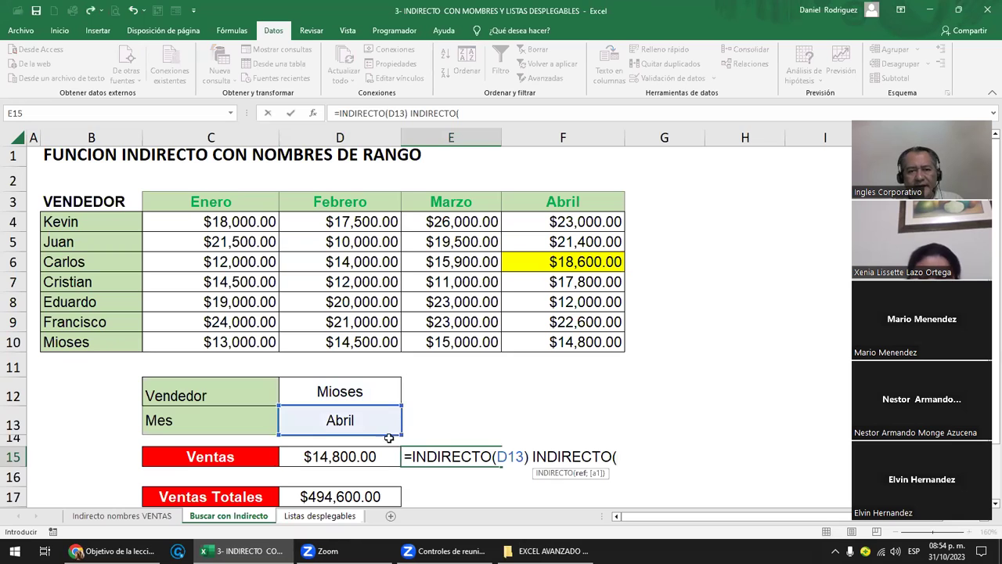
pyautogui.click(344, 393)
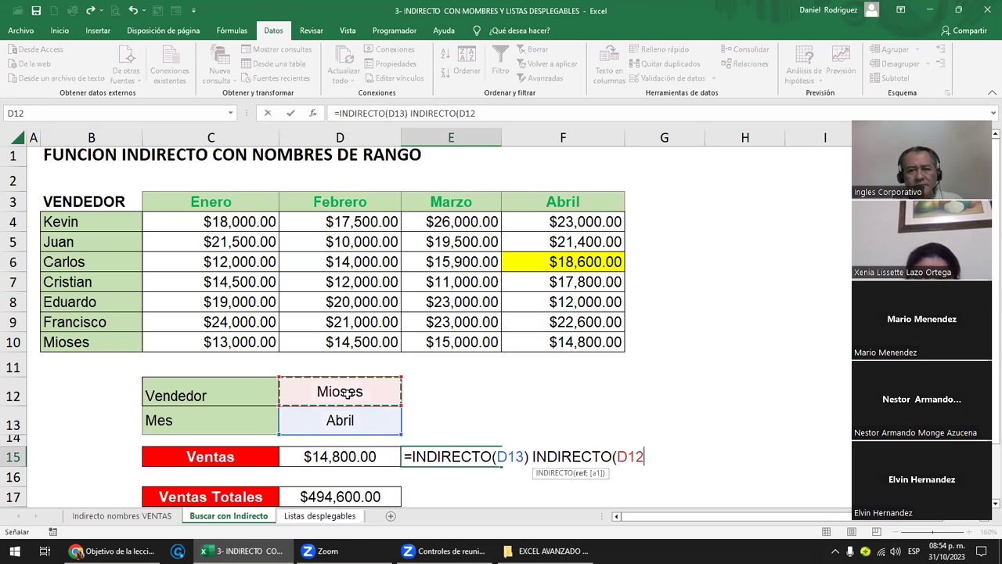
pyautogui.write(')')
pyautogui.press('Return')
# - Compare the formulas in D15 and E15
pyautogui.press('Up')
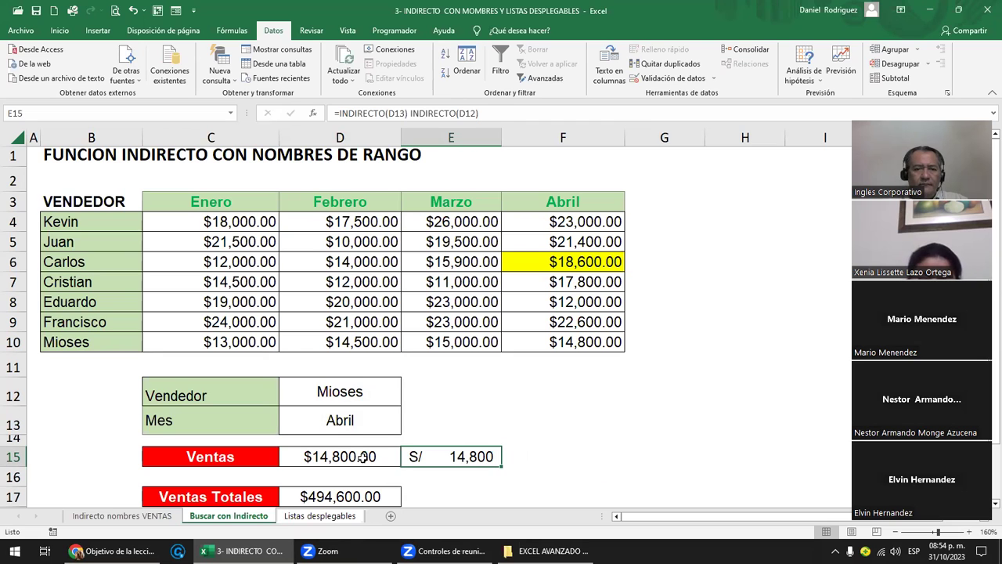
pyautogui.click(364, 459)
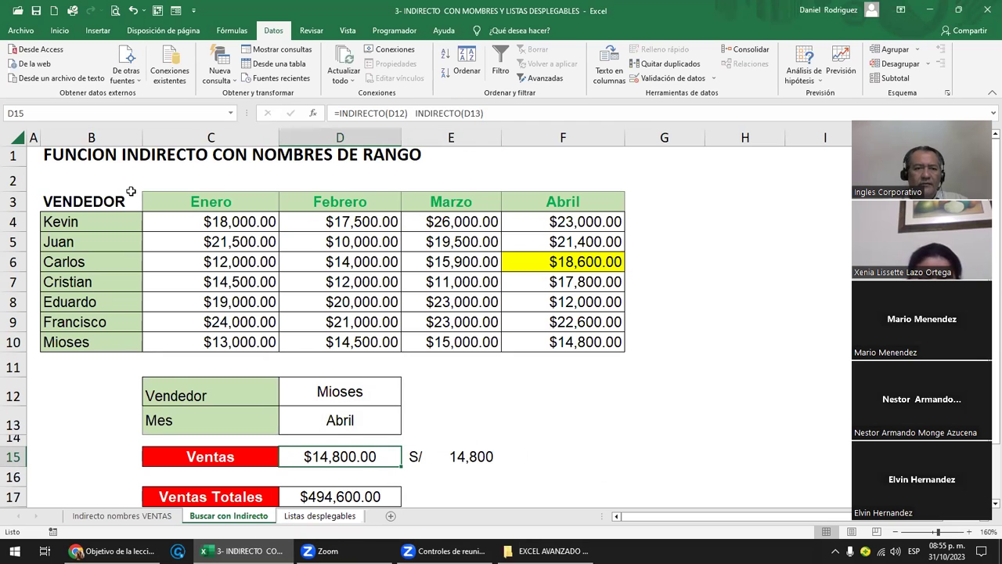
pyautogui.click(449, 453)
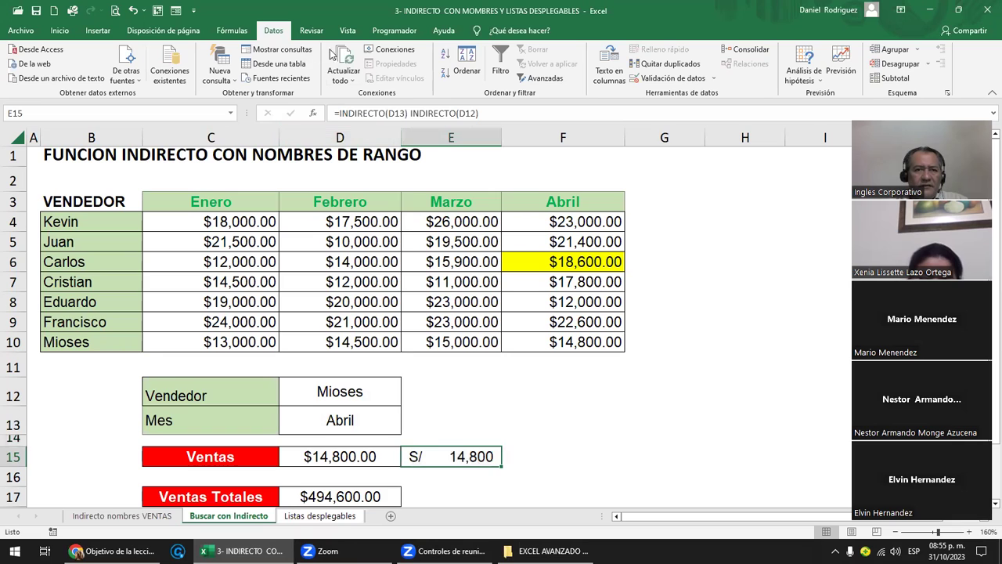
# - Format E15 as dollar accounting ($ 14,800.00) and check formulas against Mioses' Abril value in F10
pyautogui.click(63, 31)
pyautogui.click(446, 76)
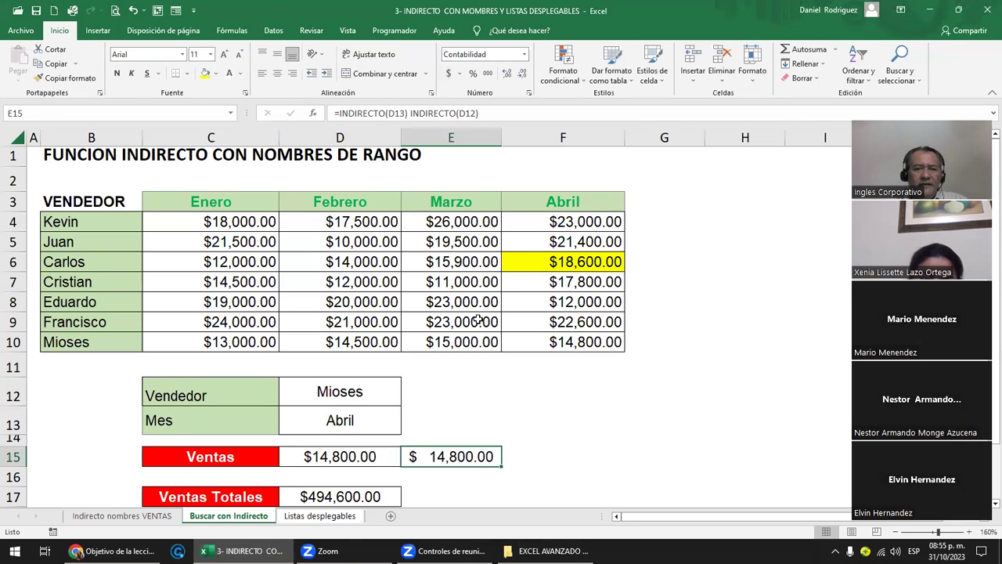
pyautogui.doubleClick(354, 455)
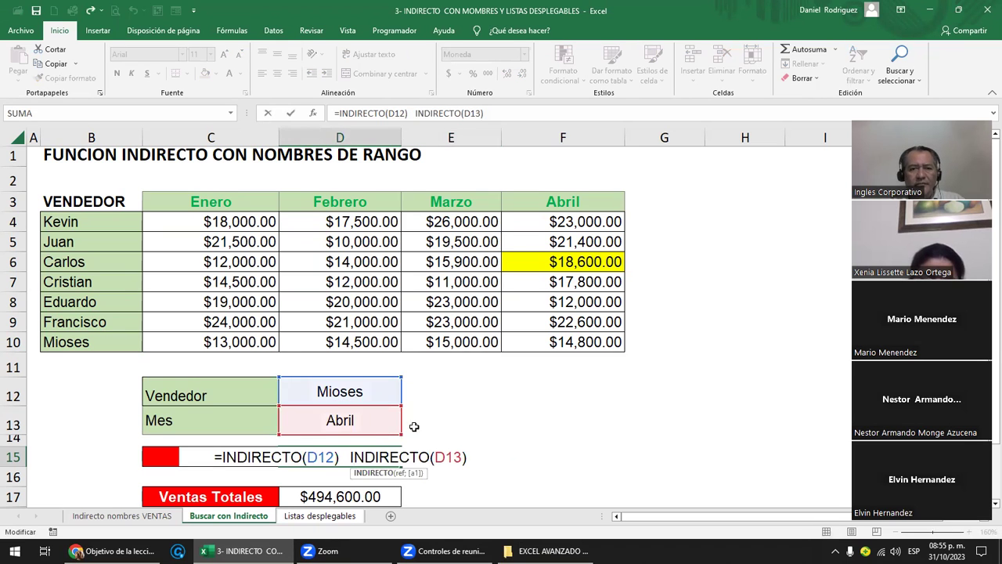
pyautogui.press('Escape')
pyautogui.doubleClick(459, 455)
pyautogui.press('Escape')
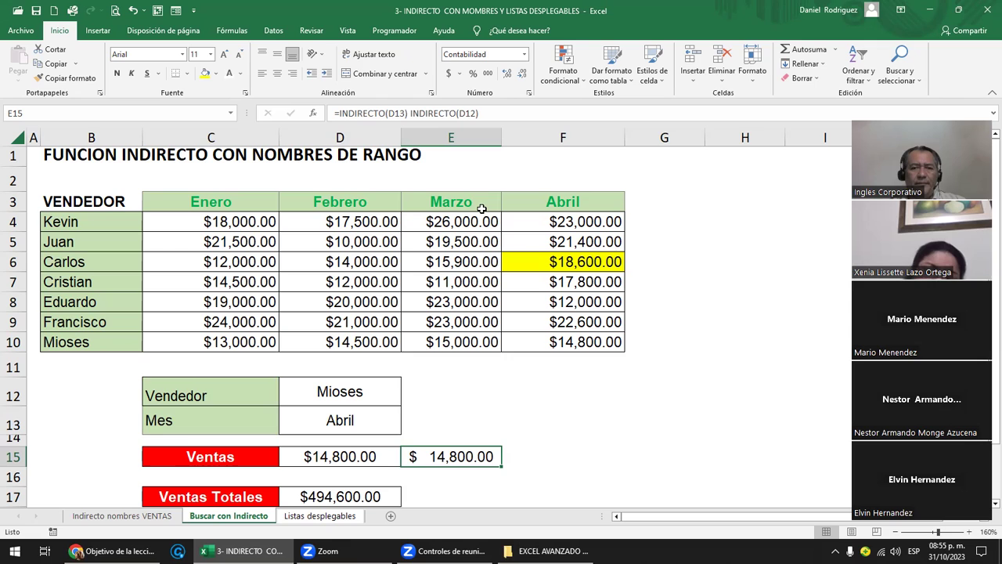
pyautogui.click(581, 340)
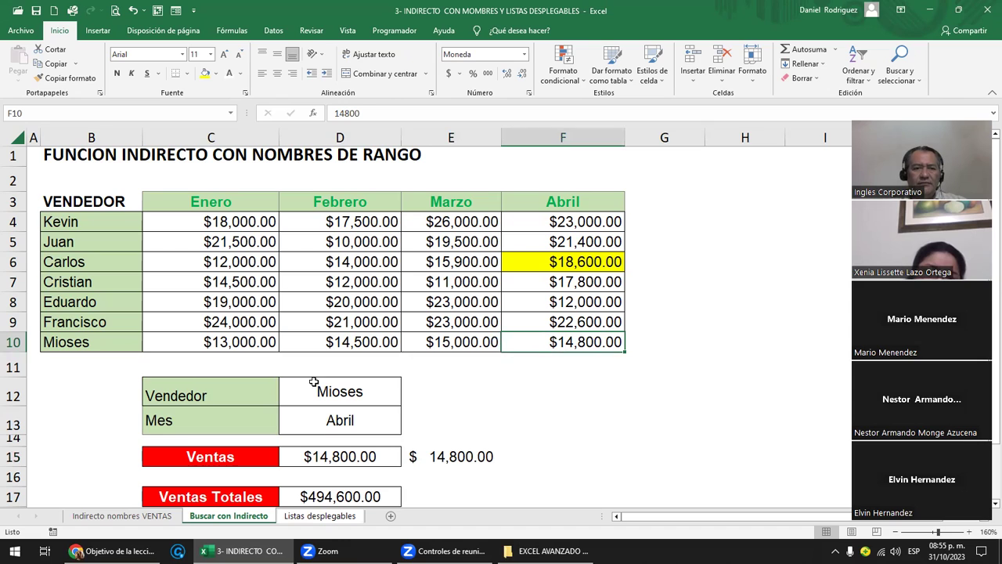
pyautogui.click(346, 395)
# - Keep Mioses as Vendedor and change Mes to Enero
pyautogui.click(408, 400)
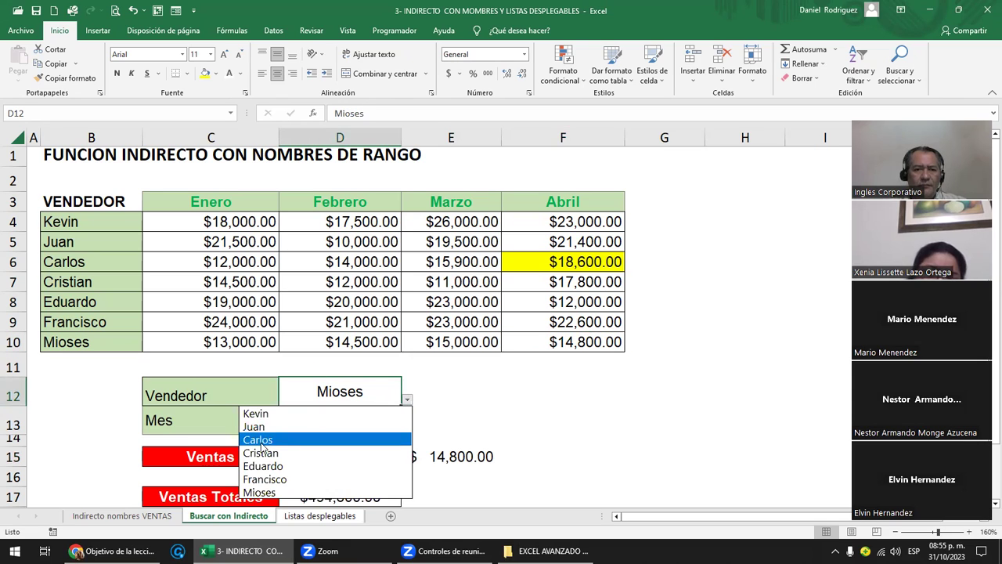
pyautogui.click(278, 492)
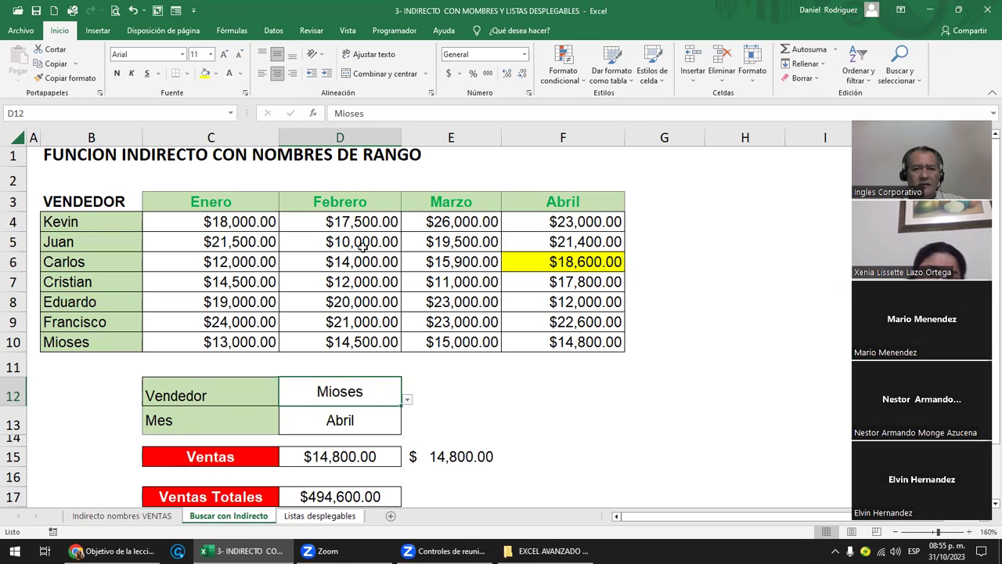
pyautogui.click(358, 413)
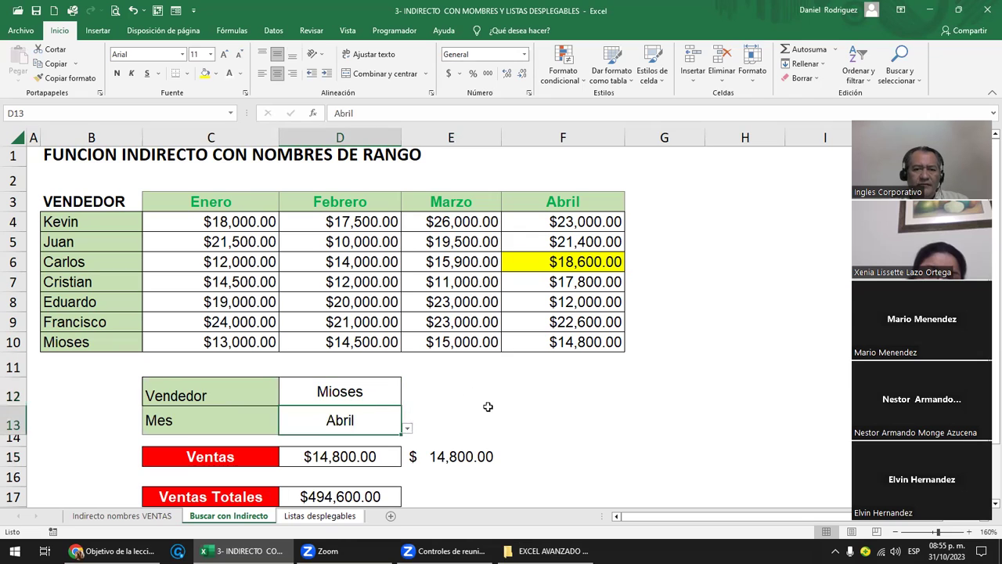
pyautogui.click(407, 428)
pyautogui.click(301, 442)
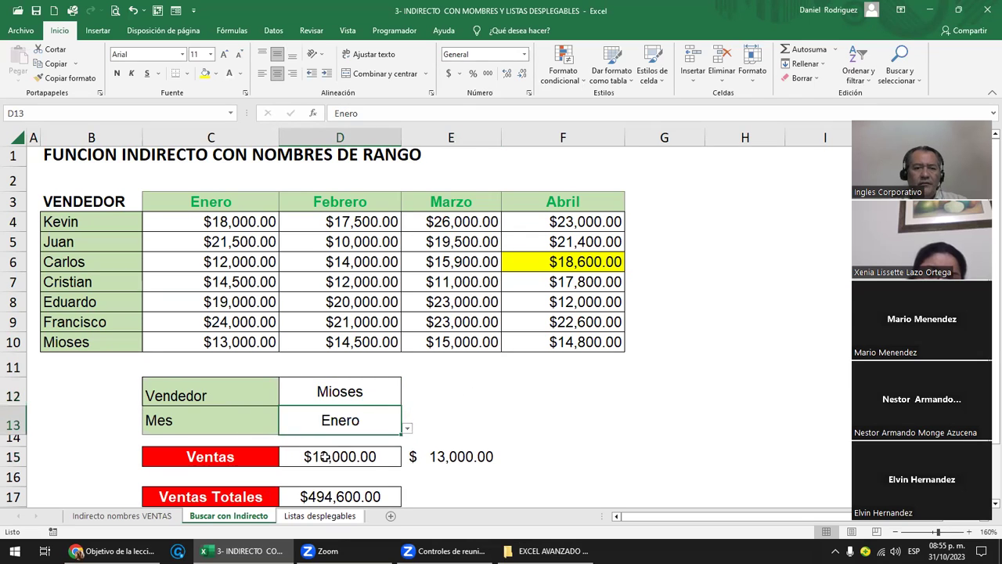
# - Delete the duplicate Ventas formula in E15
pyautogui.click(325, 458)
pyautogui.moveTo(325, 457); pyautogui.dragTo(439, 456)
pyautogui.moveTo(358, 457); pyautogui.dragTo(423, 456)
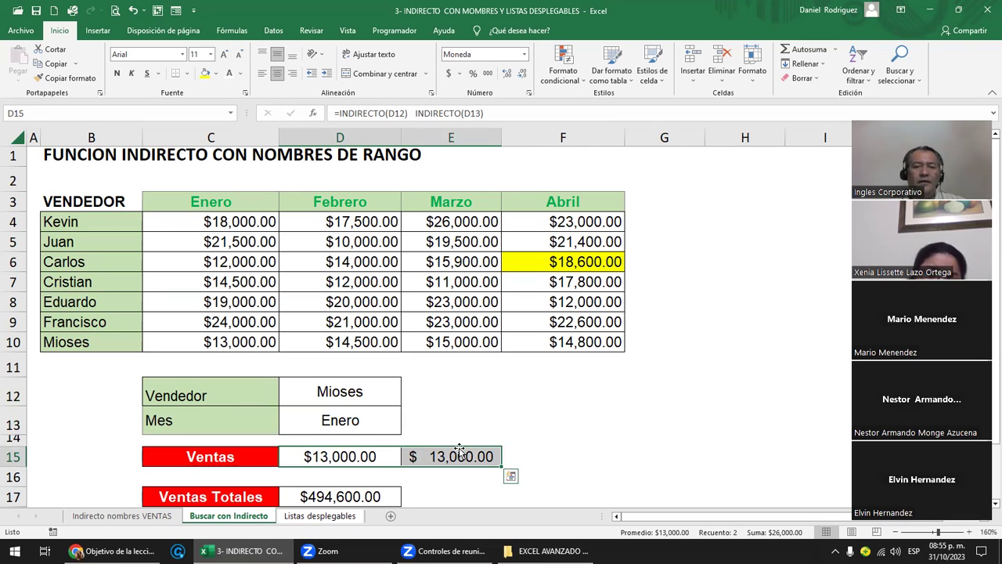
pyautogui.press('Right')
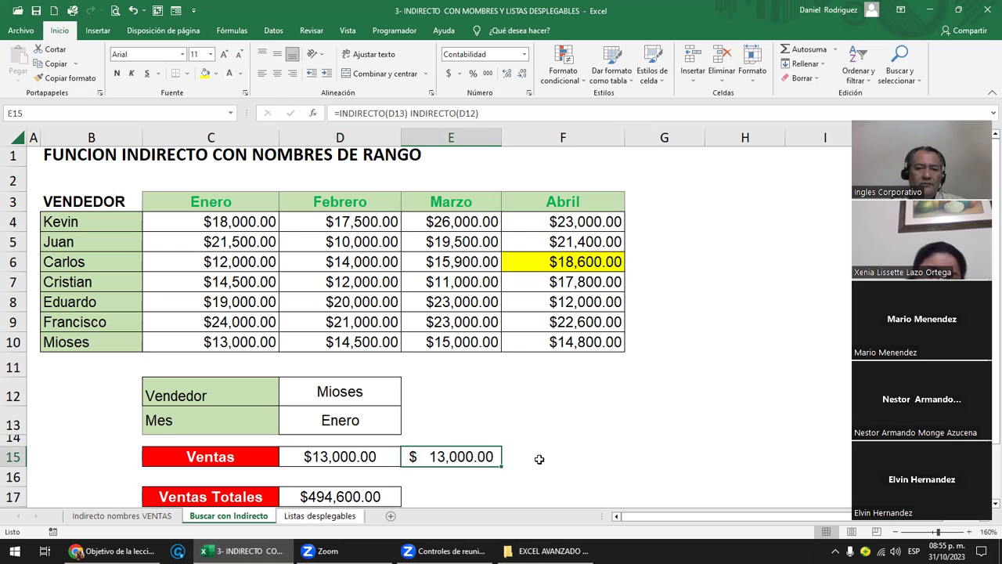
pyautogui.press('Delete')
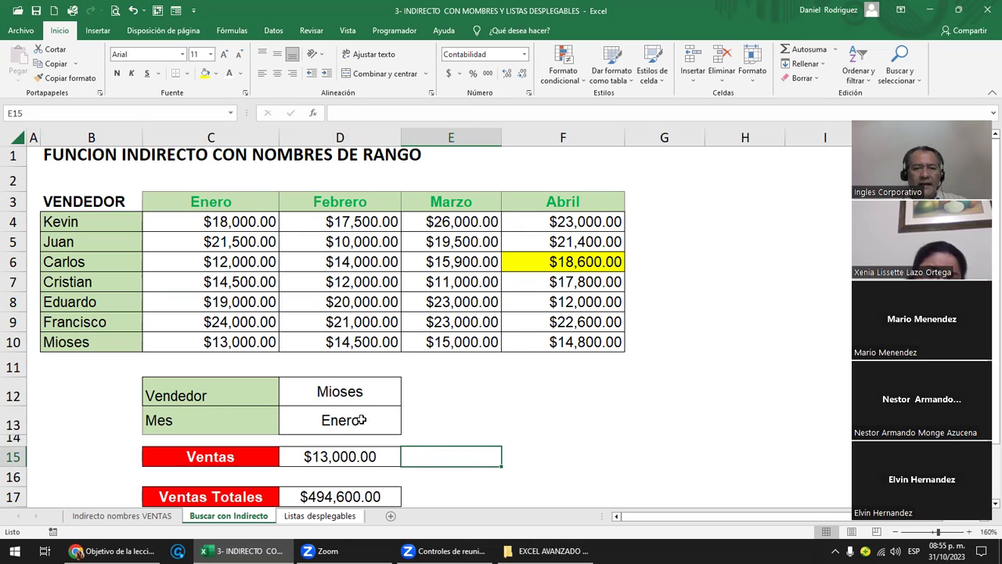
pyautogui.click(355, 387)
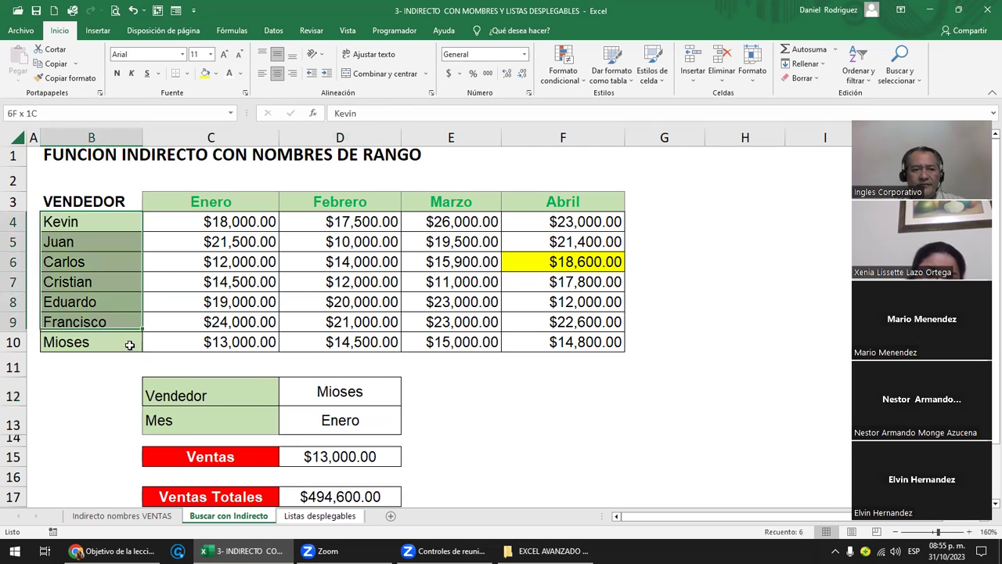
pyautogui.moveTo(110, 222); pyautogui.dragTo(125, 343)
pyautogui.moveTo(195, 201); pyautogui.dragTo(548, 201)
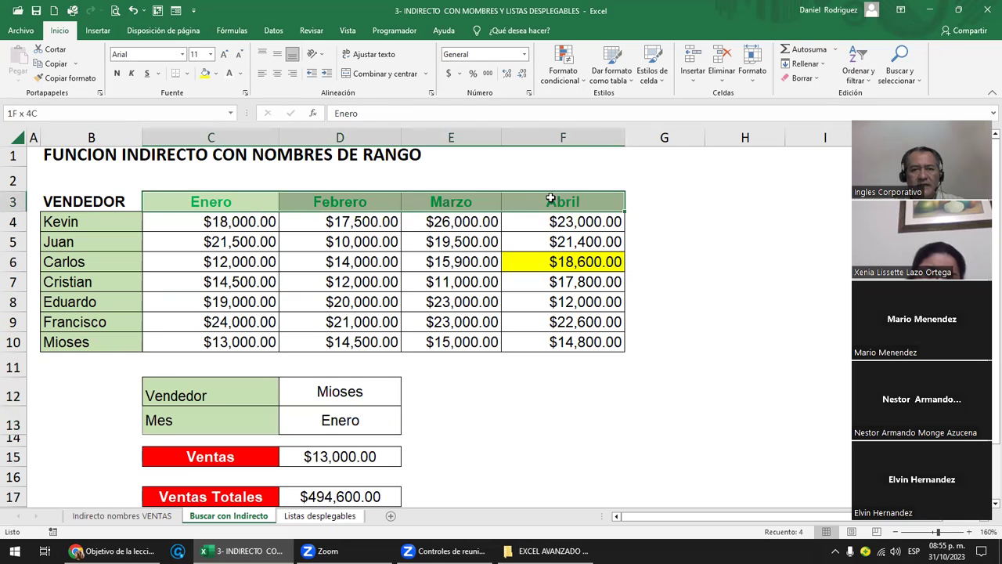
pyautogui.click(483, 420)
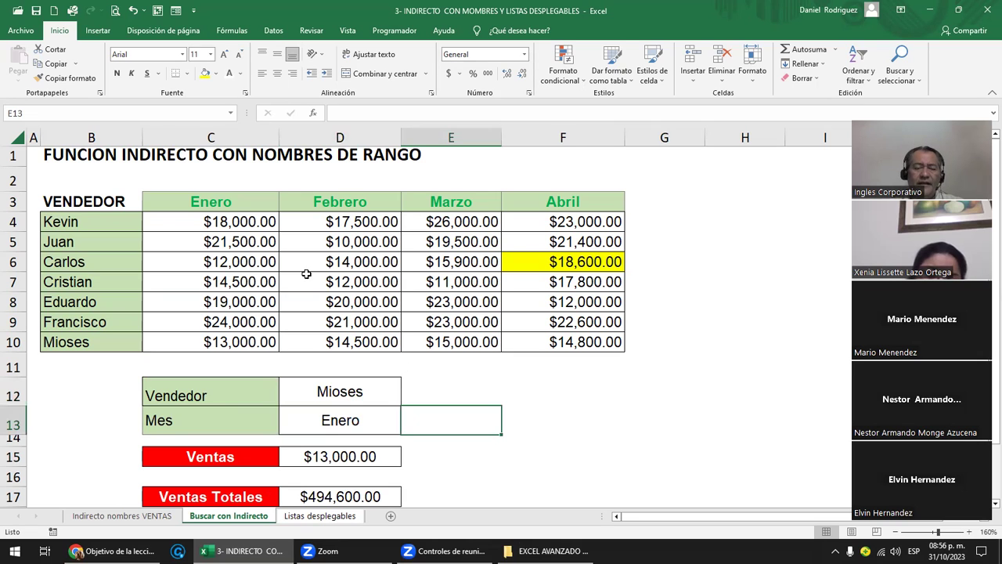
pyautogui.click(337, 392)
pyautogui.click(408, 401)
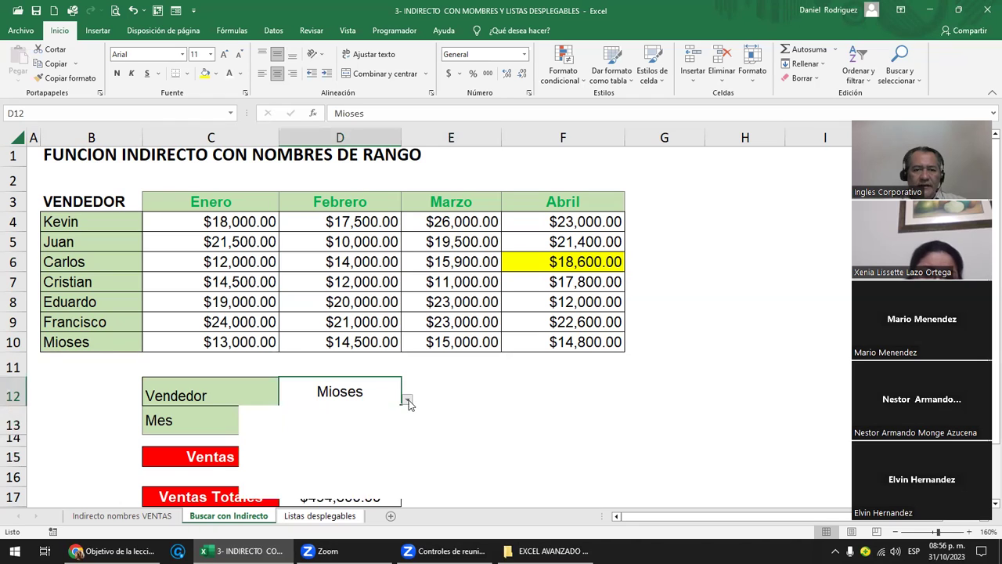
pyautogui.click(408, 400)
pyautogui.click(406, 401)
pyautogui.click(397, 401)
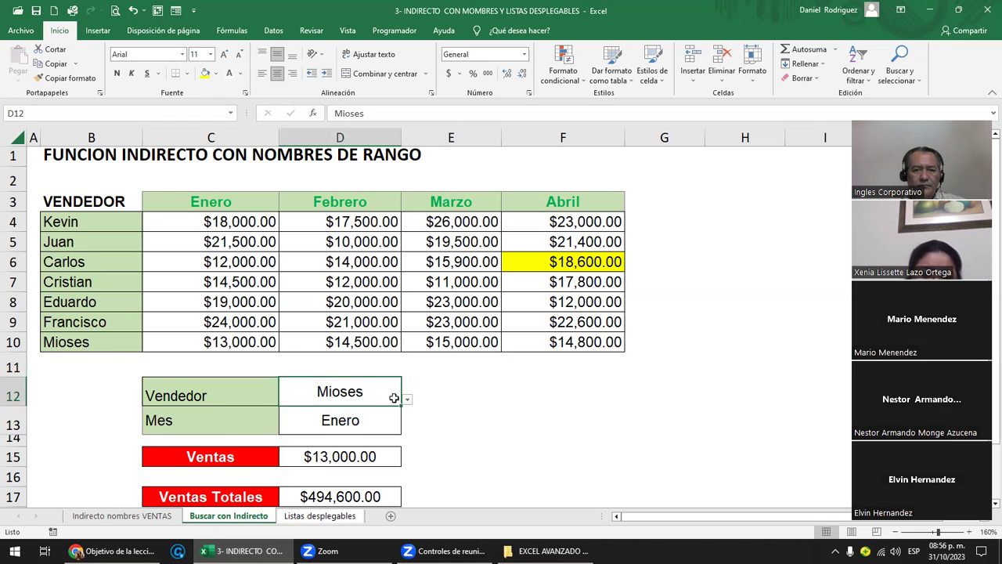
pyautogui.click(383, 421)
pyautogui.click(406, 430)
pyautogui.click(405, 431)
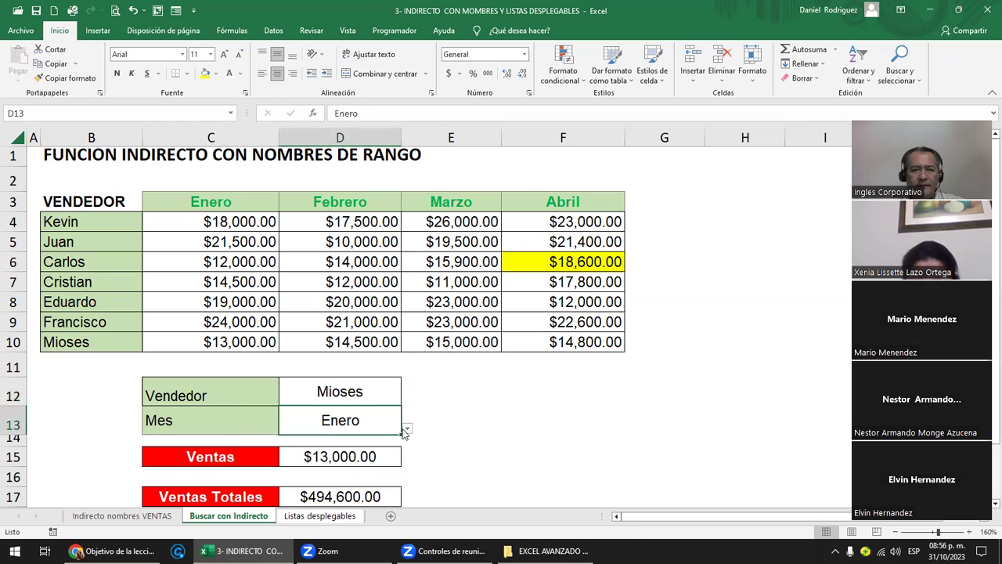
pyautogui.click(361, 391)
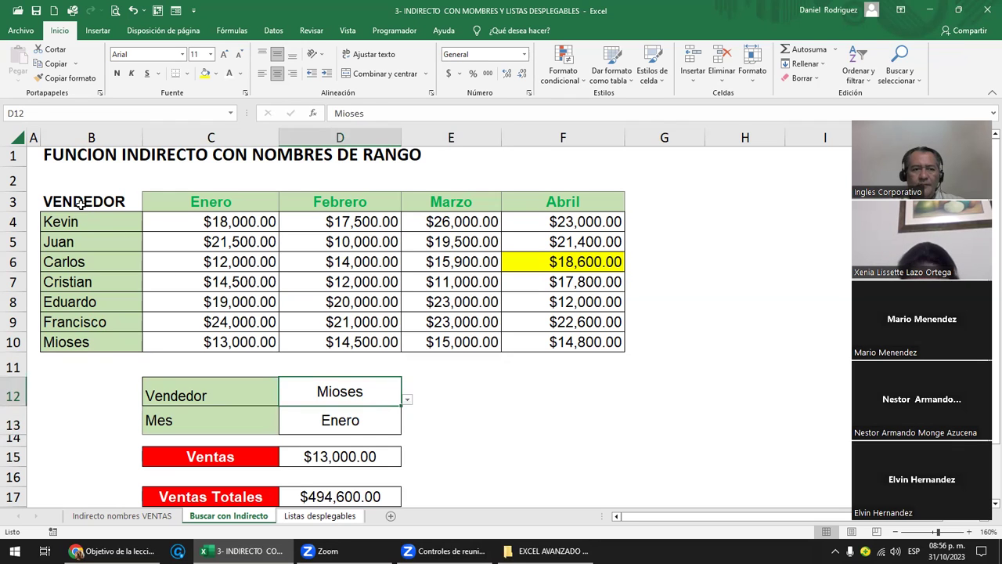
pyautogui.moveTo(79, 201); pyautogui.dragTo(573, 340)
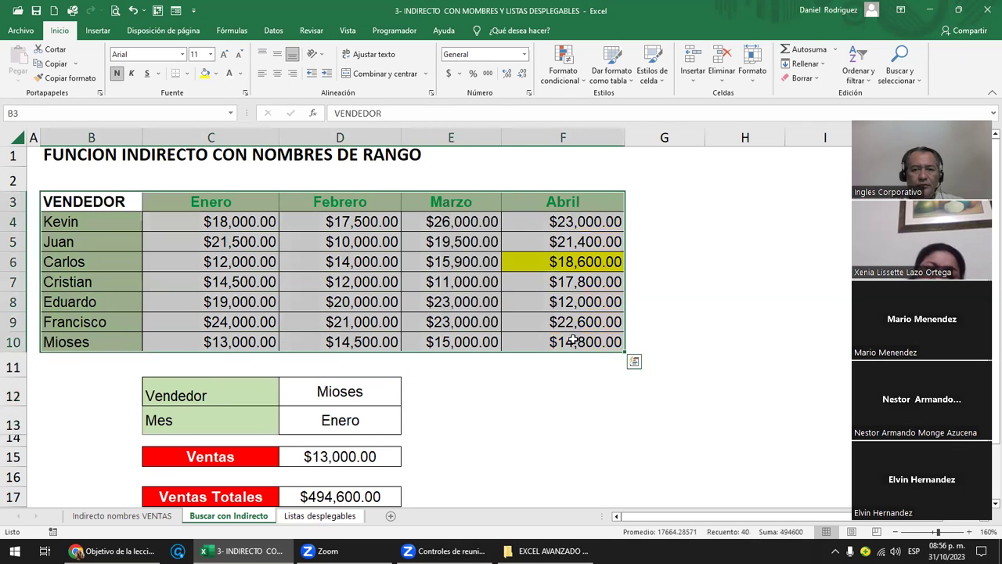
pyautogui.click(342, 459)
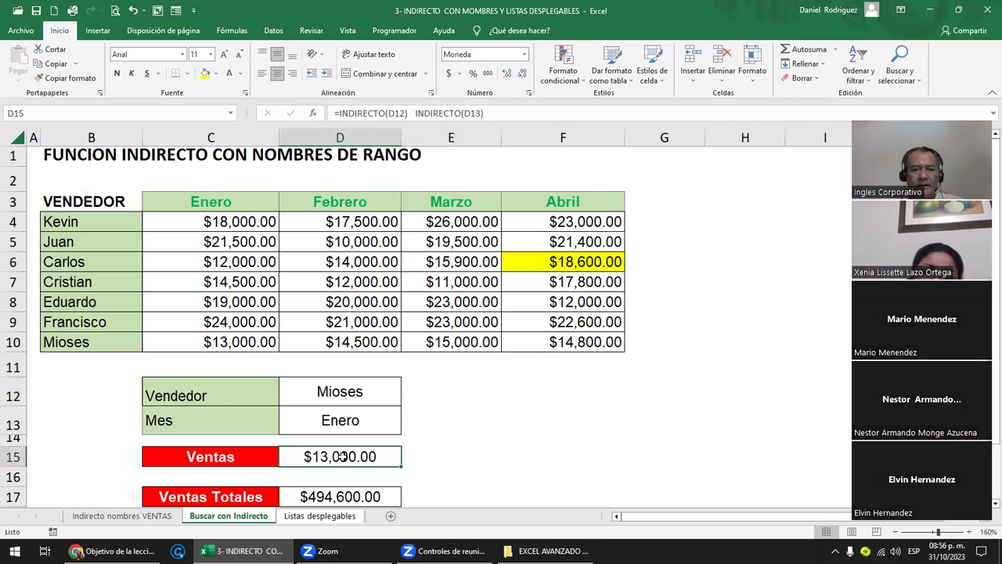
pyautogui.press('F2')
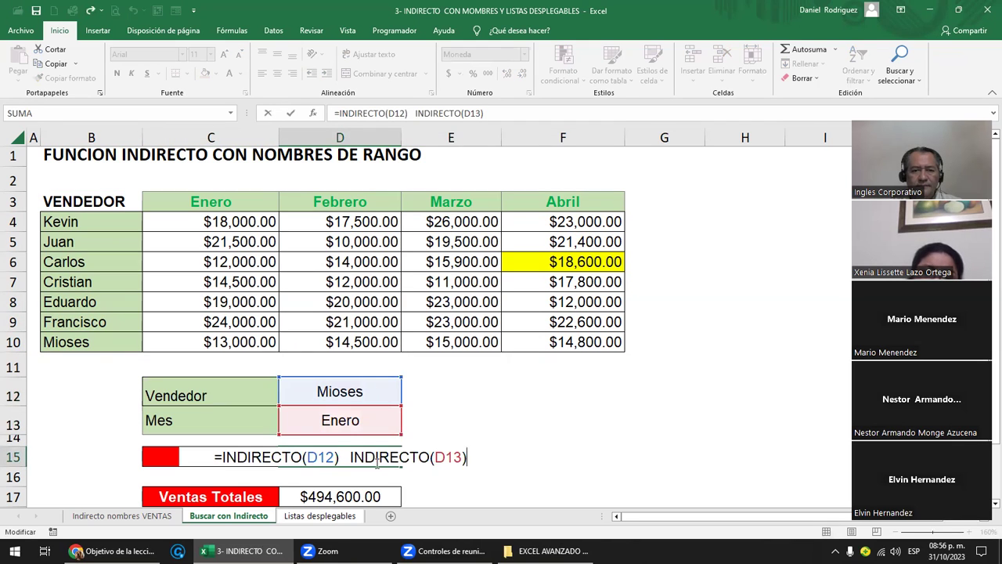
pyautogui.hotkey('ctrl', 'Return')
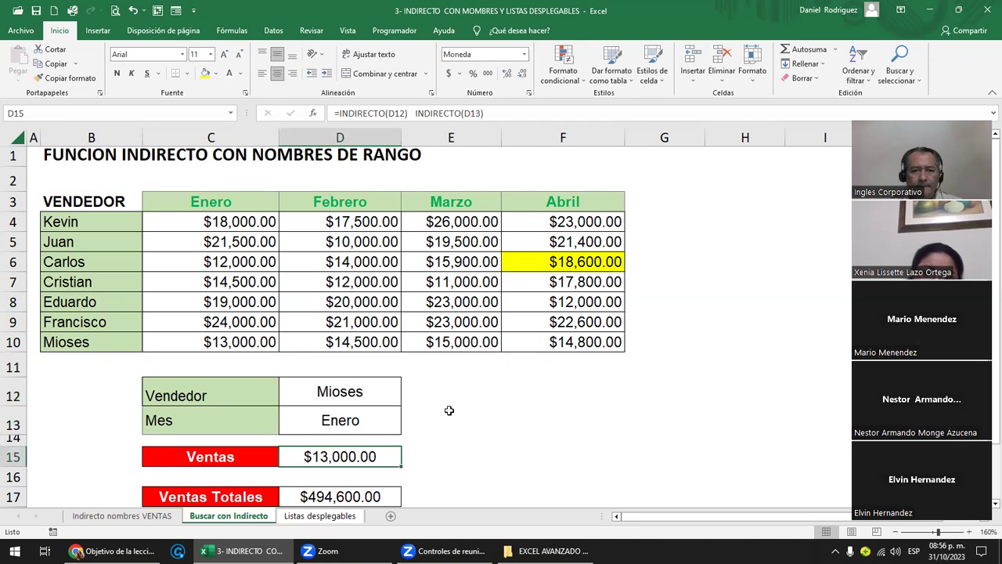
pyautogui.click(430, 387)
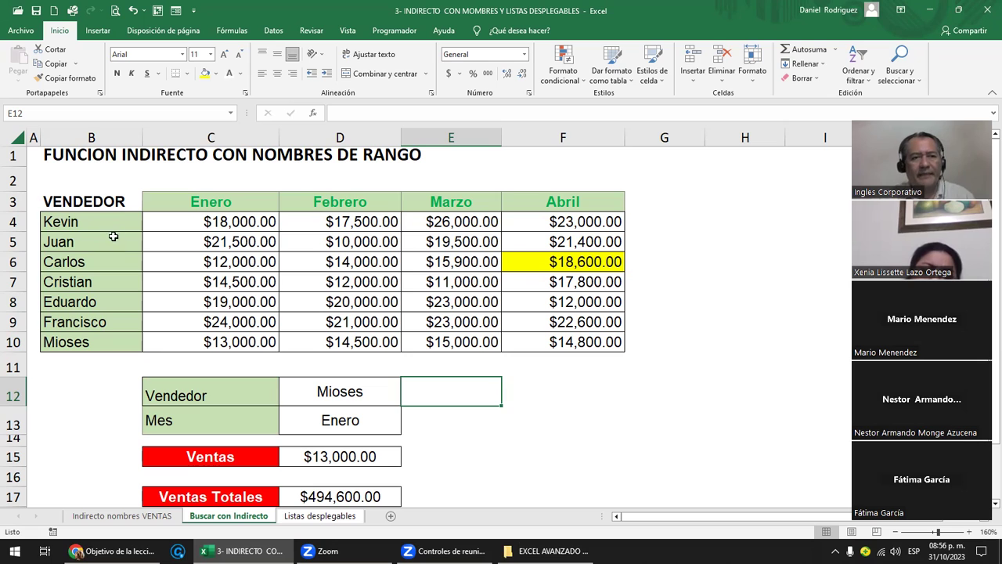
# - Rename seller B4 to keny and choose keny as Vendedor in D12
pyautogui.click(87, 225)
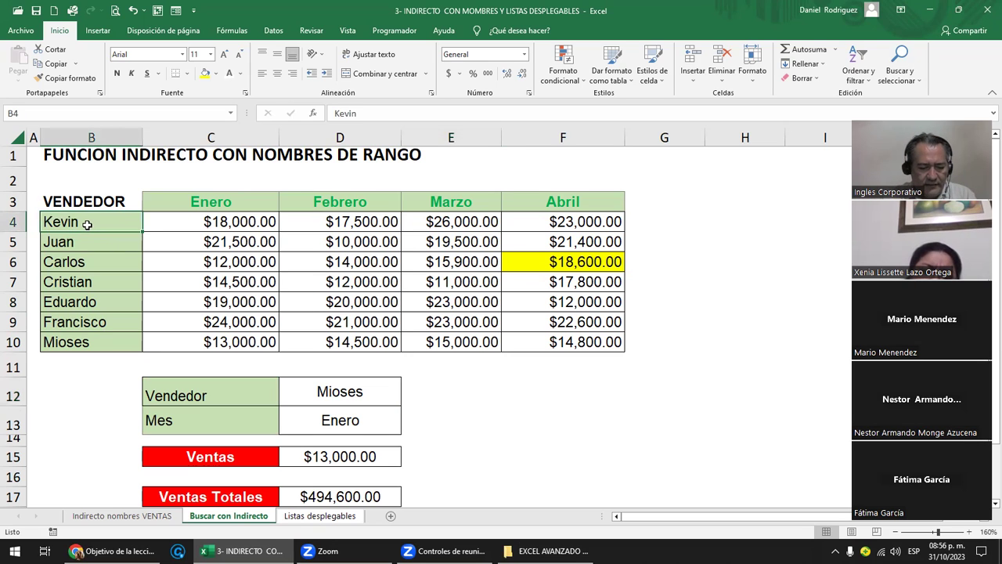
pyautogui.write('keny')
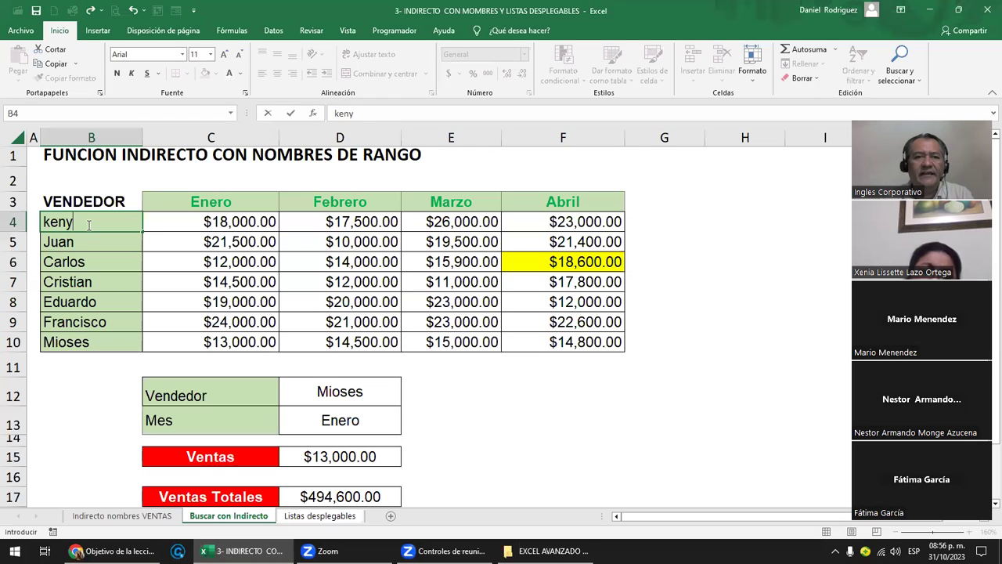
pyautogui.press('Return')
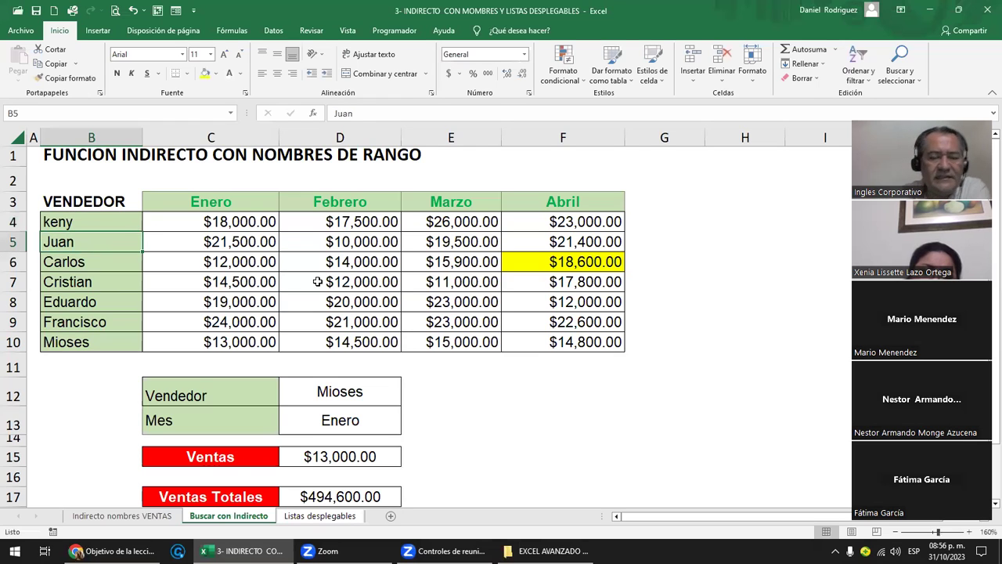
pyautogui.click(391, 391)
pyautogui.click(405, 400)
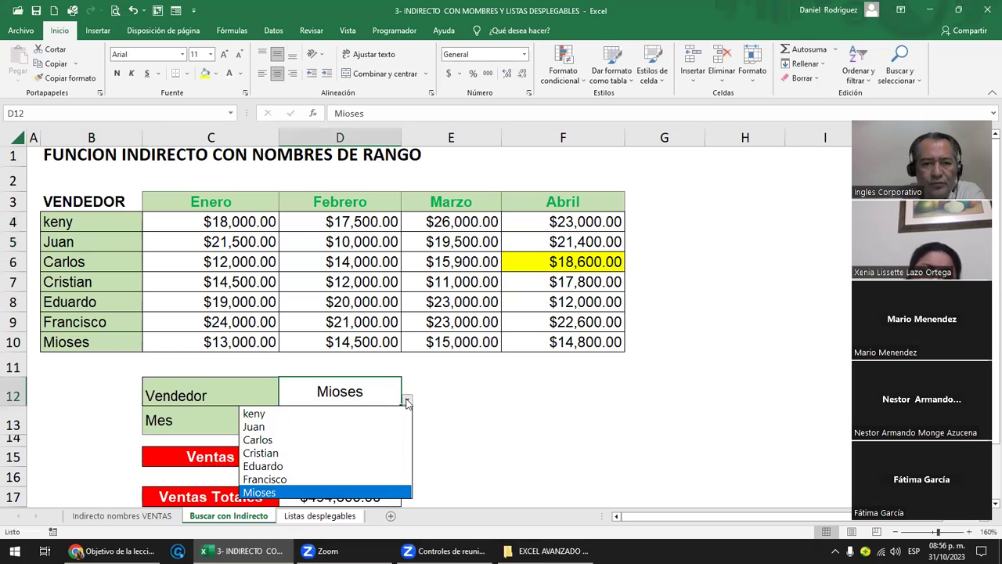
pyautogui.click(292, 410)
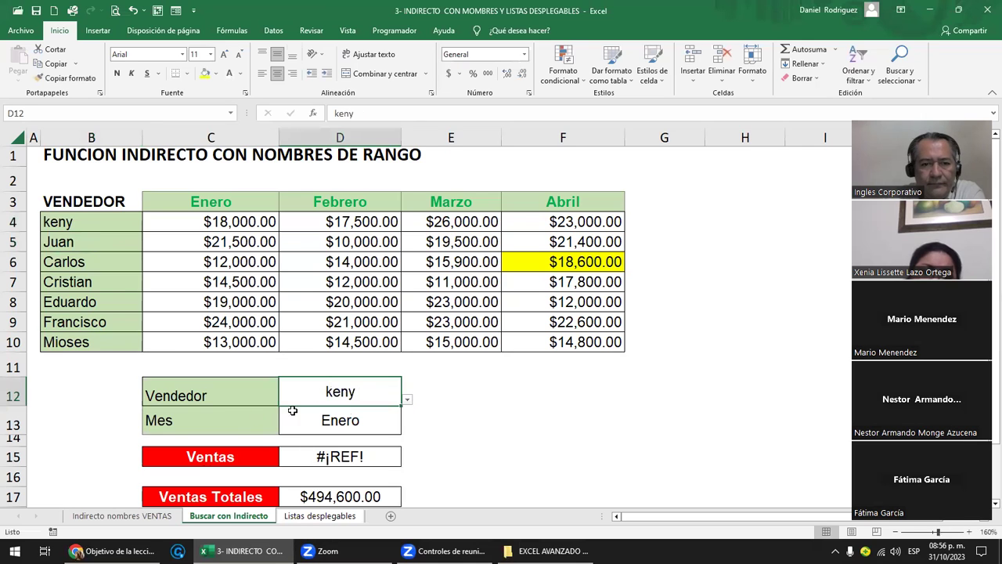
pyautogui.click(353, 422)
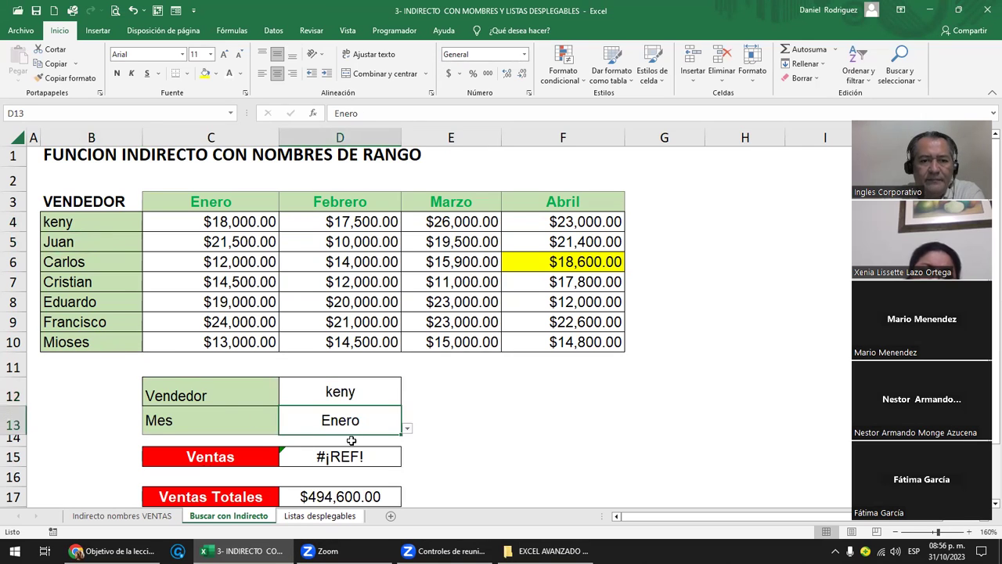
pyautogui.click(338, 394)
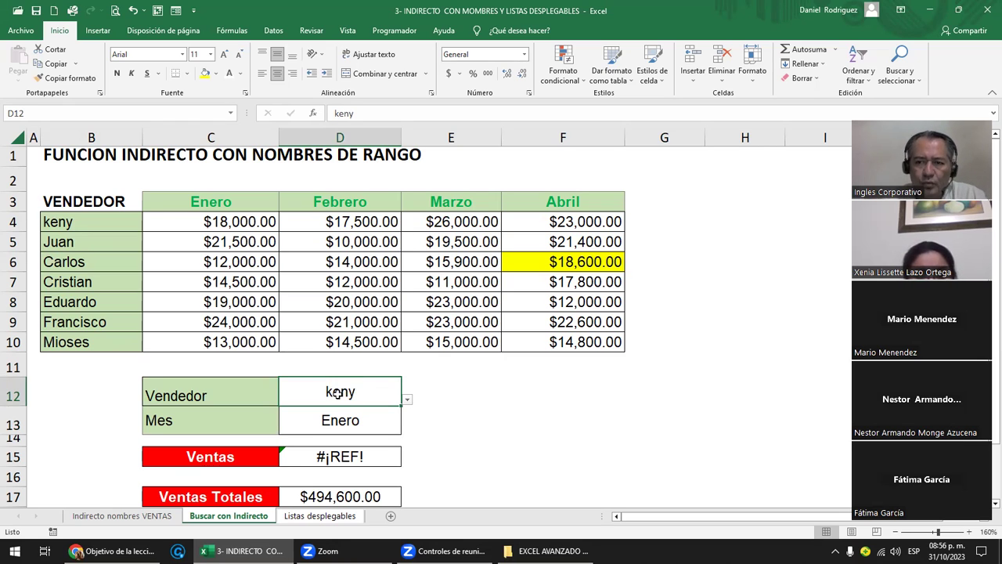
# - Locate the range named Kevin through the Name Box list
pyautogui.click(235, 113)
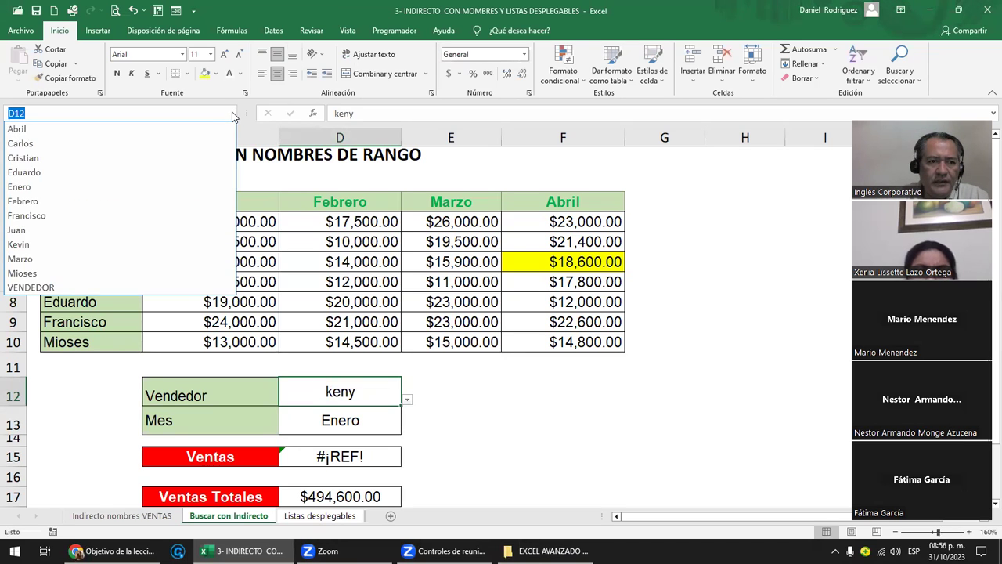
pyautogui.click(23, 246)
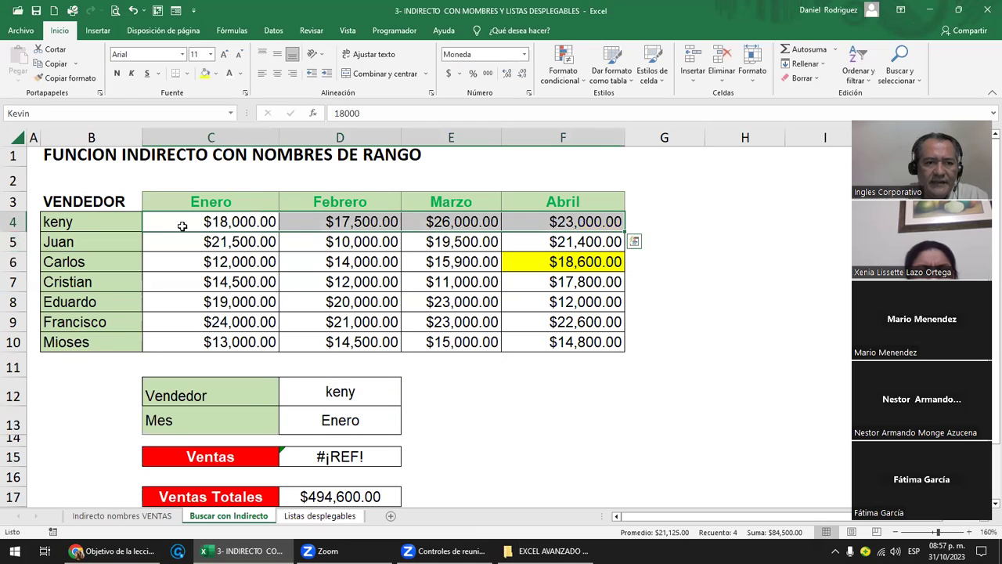
pyautogui.click(33, 110)
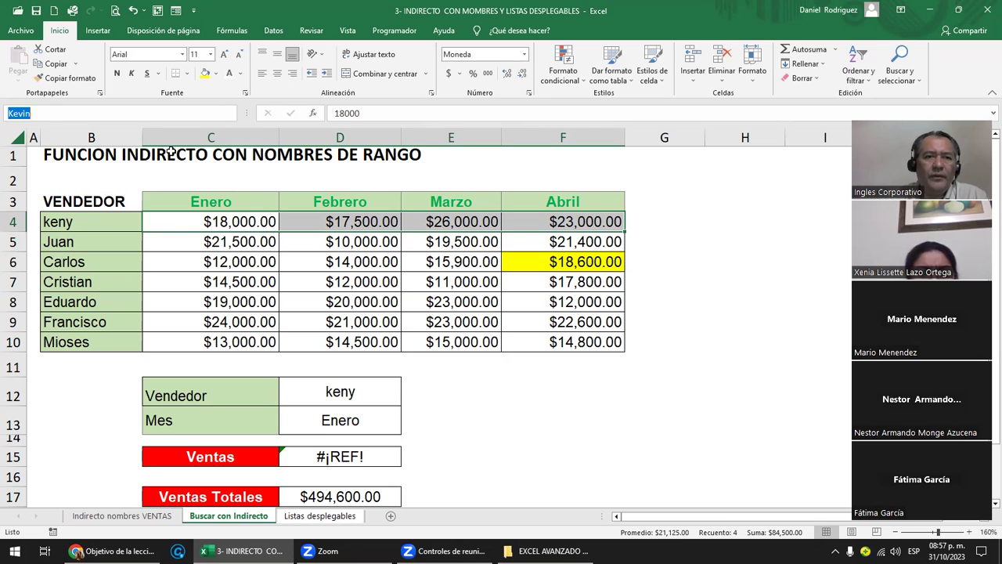
pyautogui.click(231, 30)
pyautogui.press('Escape')
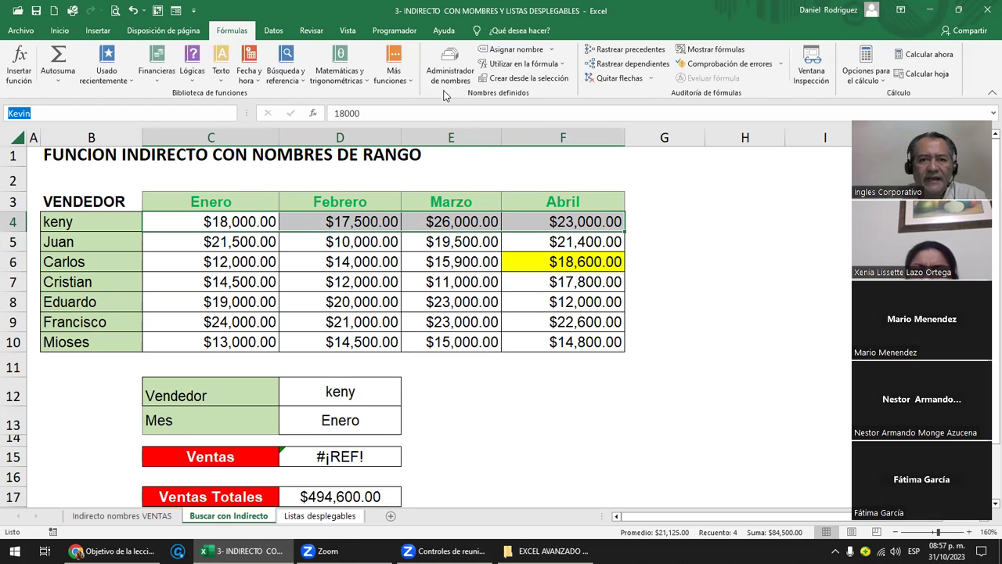
# - Rename the defined name Kevin to keny in the Name Manager
pyautogui.click(448, 76)
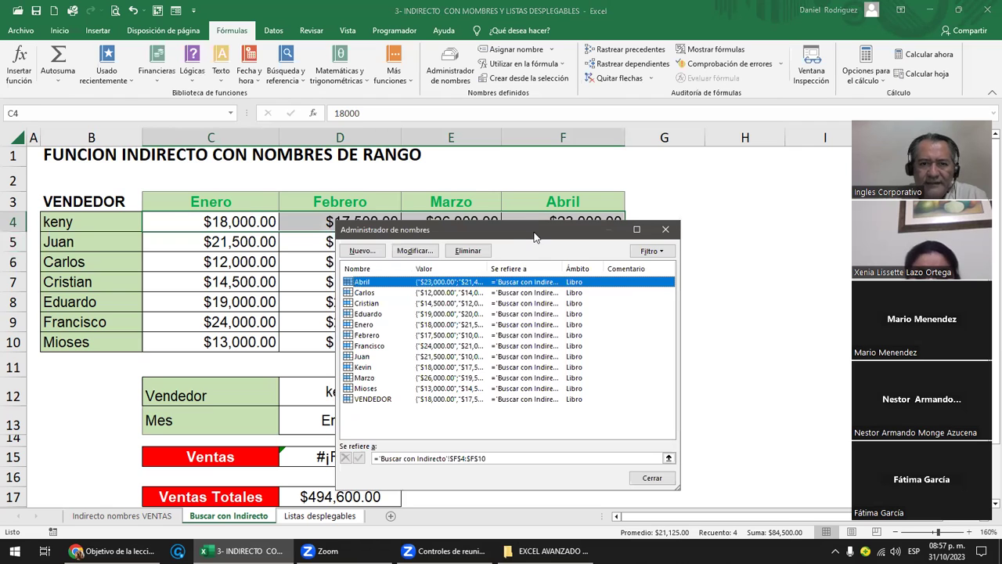
pyautogui.moveTo(534, 237); pyautogui.dragTo(587, 136)
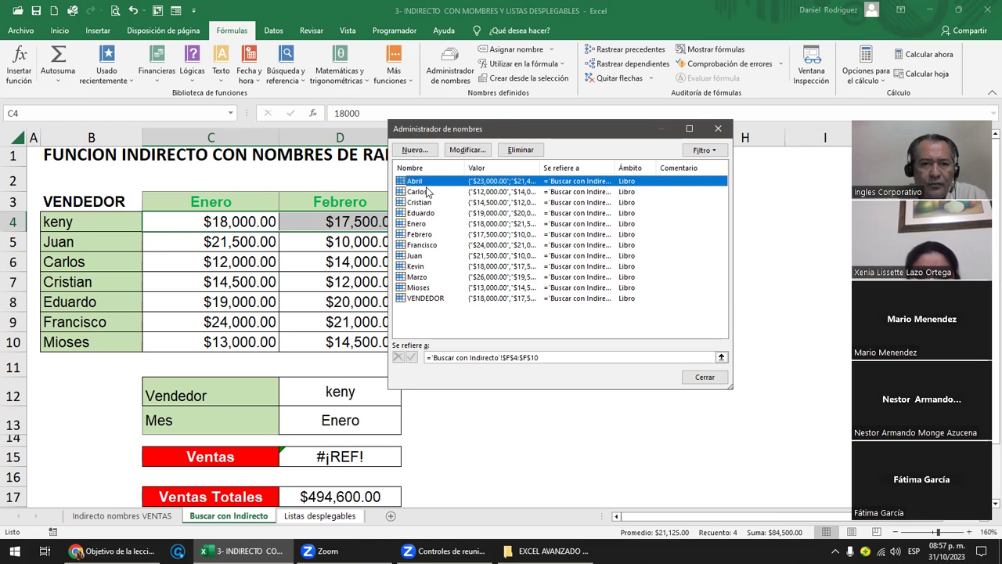
pyautogui.click(416, 267)
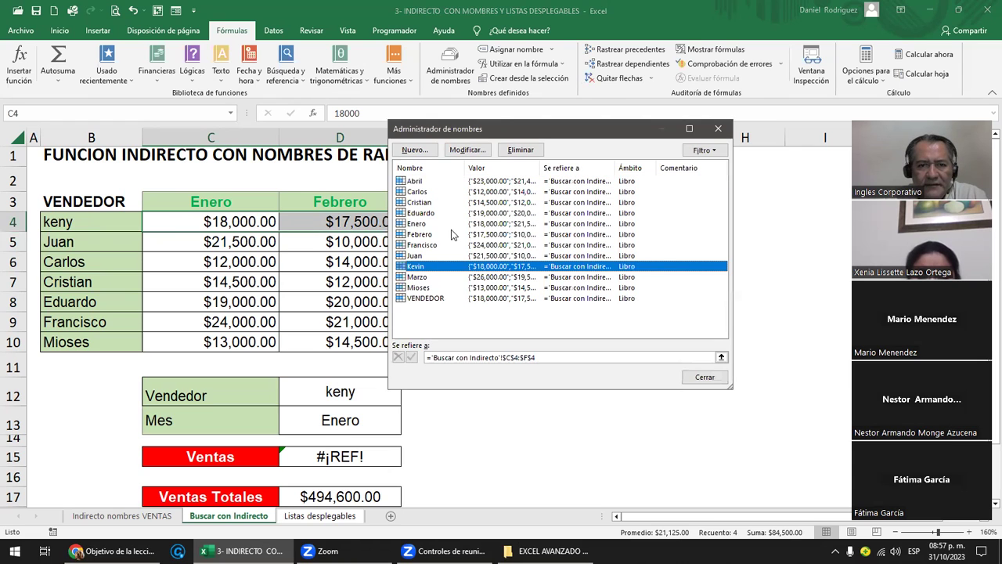
pyautogui.click(462, 150)
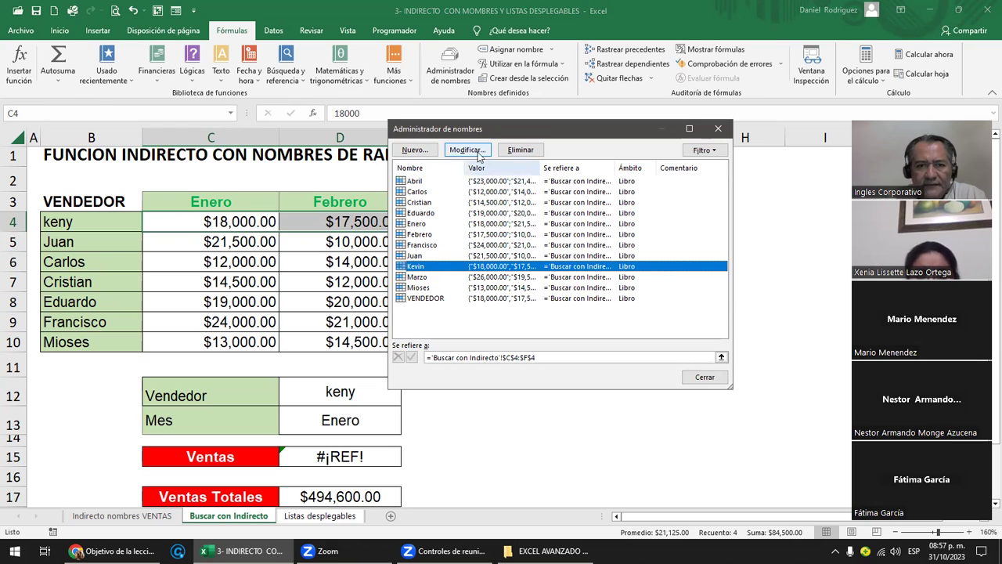
pyautogui.doubleClick(413, 267)
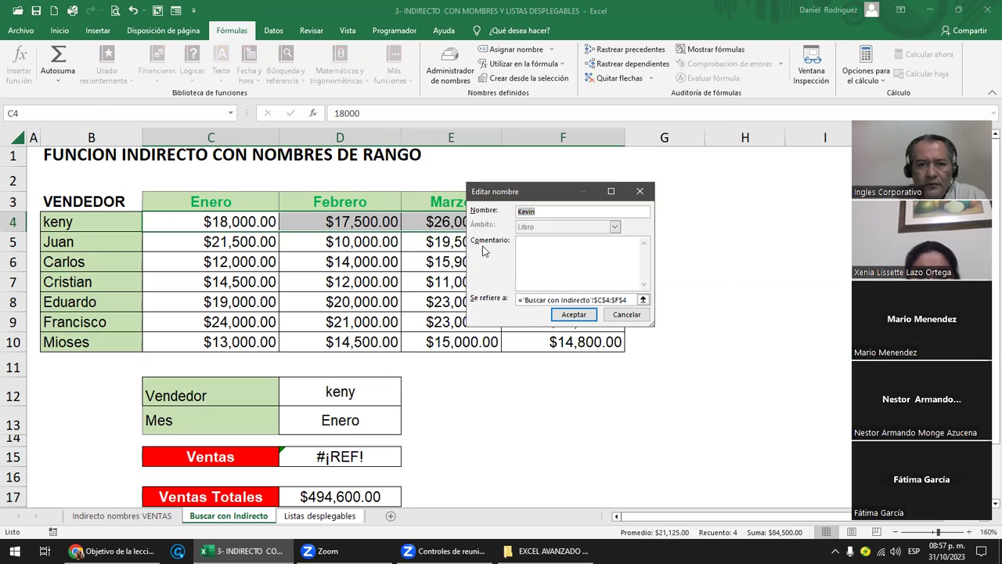
pyautogui.moveTo(539, 194); pyautogui.dragTo(569, 150)
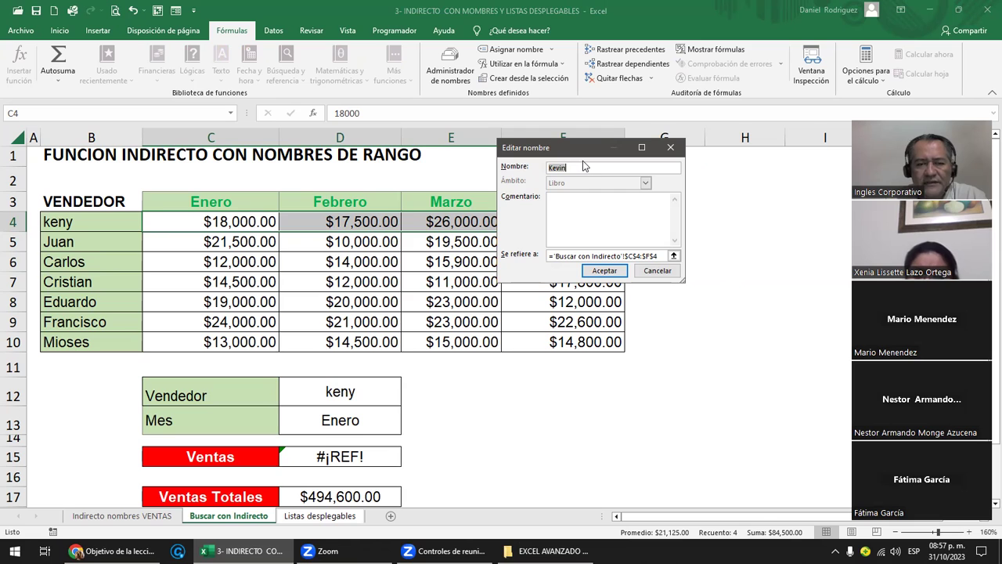
pyautogui.press('BackSpace')
pyautogui.write('keny')
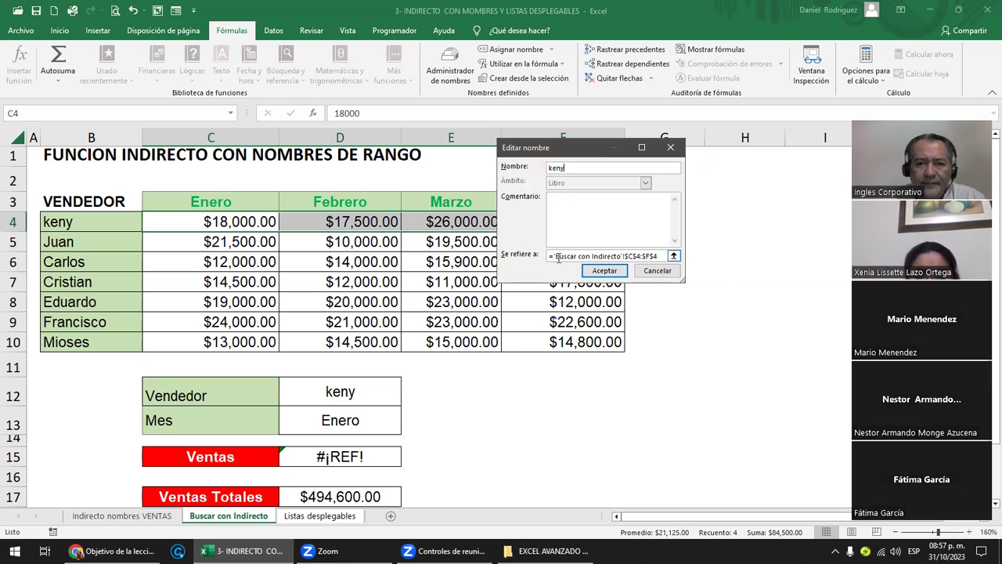
pyautogui.click(610, 270)
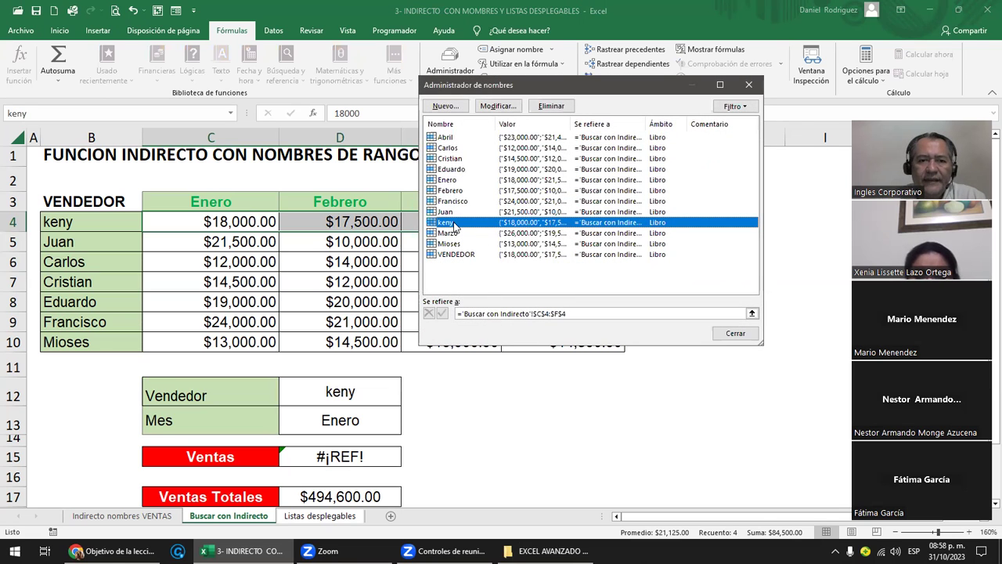
pyautogui.click(728, 334)
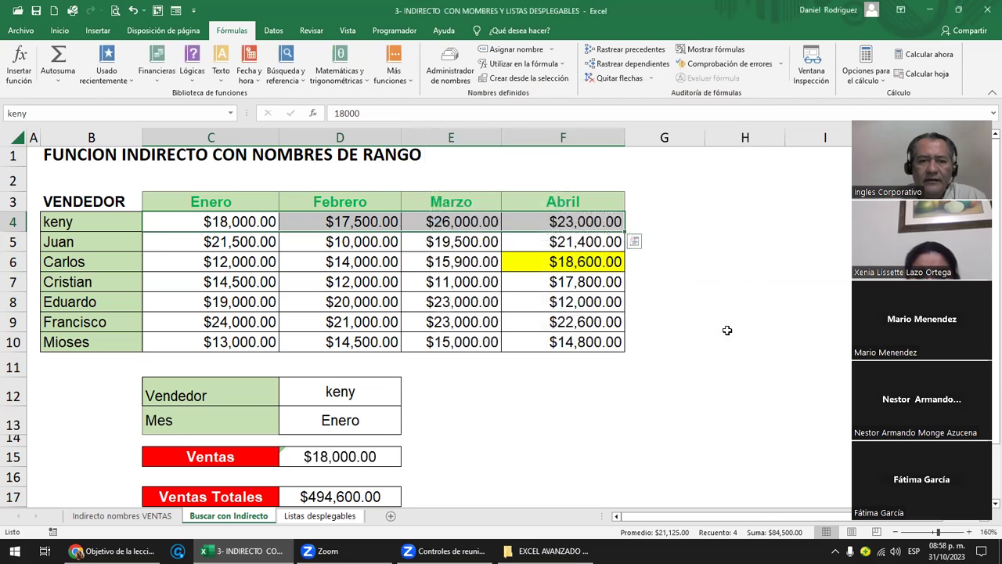
# - Review the seller name keny in B4 and the Vendedor cell D12
pyautogui.click(362, 390)
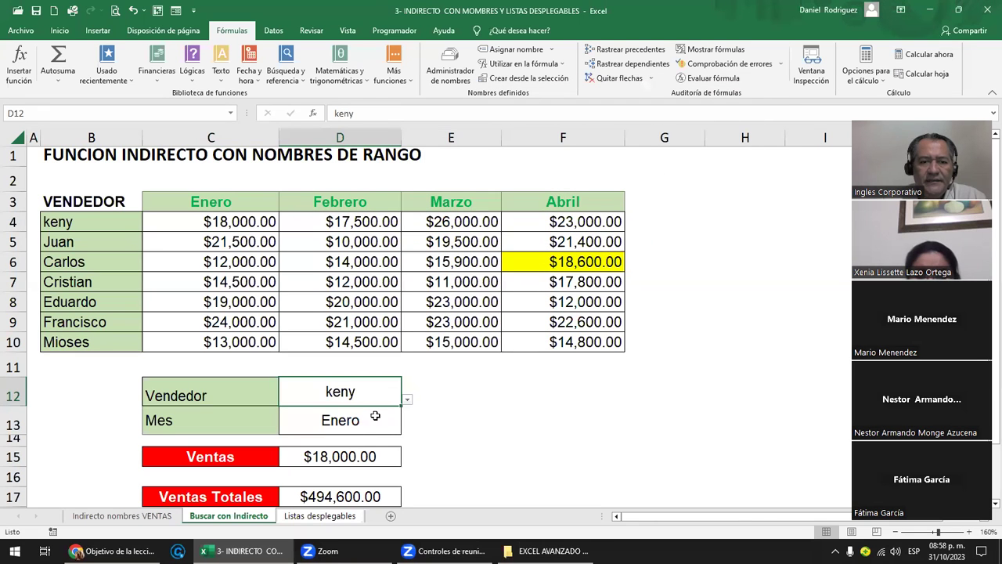
pyautogui.click(345, 427)
pyautogui.click(207, 221)
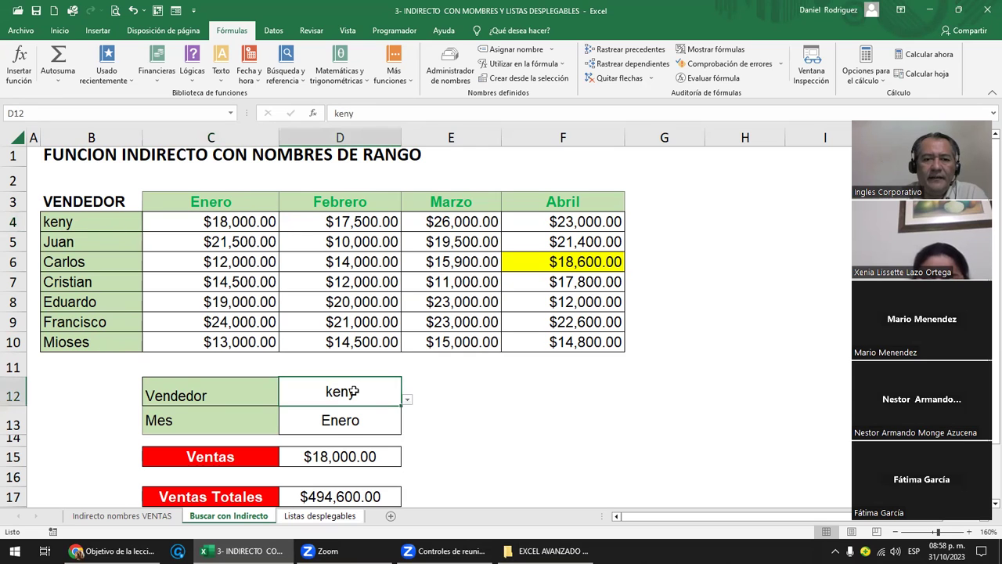
pyautogui.click(90, 224)
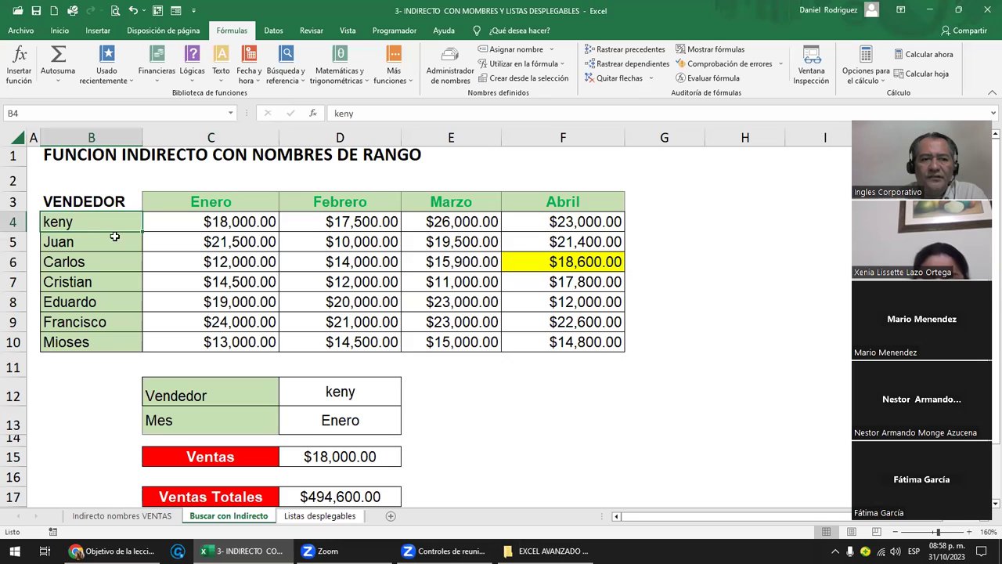
pyautogui.click(340, 392)
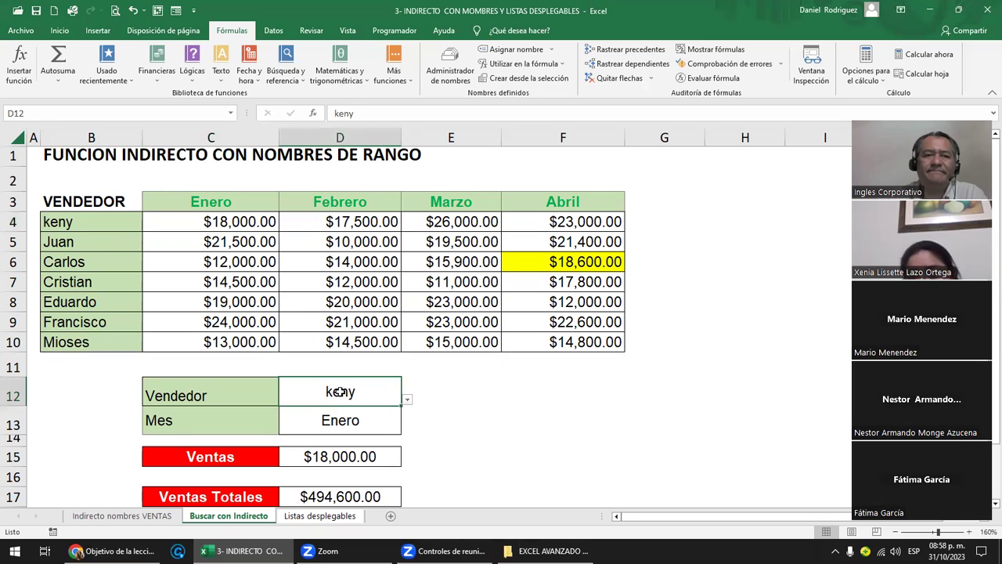
# - Rename seller Francisco in B9 to Chico and choose Chico as Vendedor
pyautogui.click(77, 322)
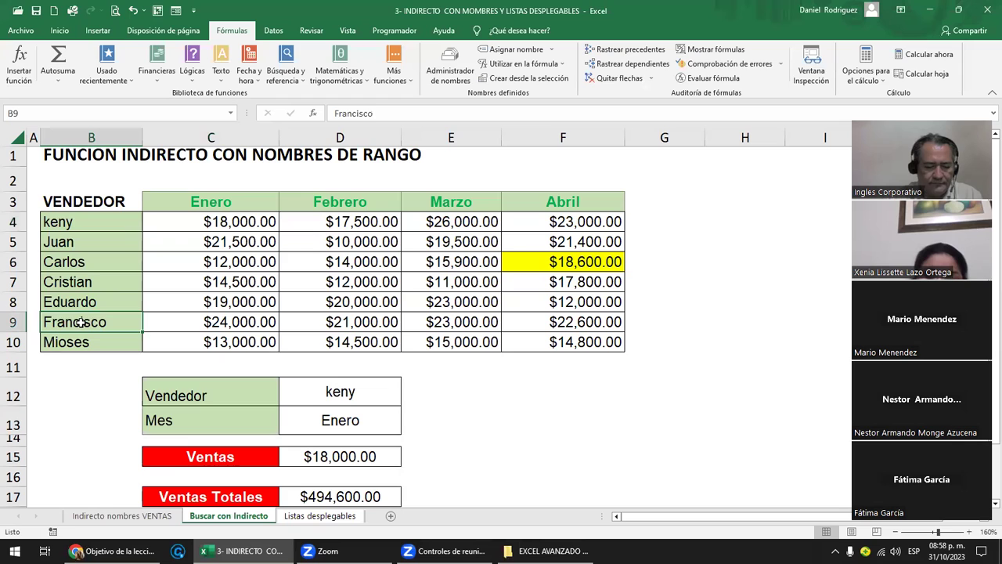
pyautogui.write('Chico')
pyautogui.press('Return')
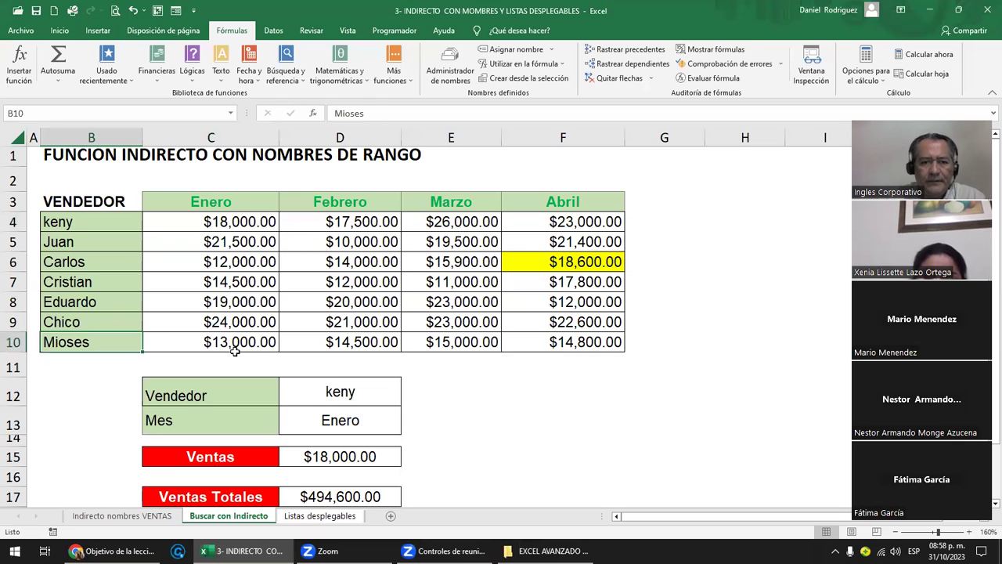
pyautogui.click(339, 392)
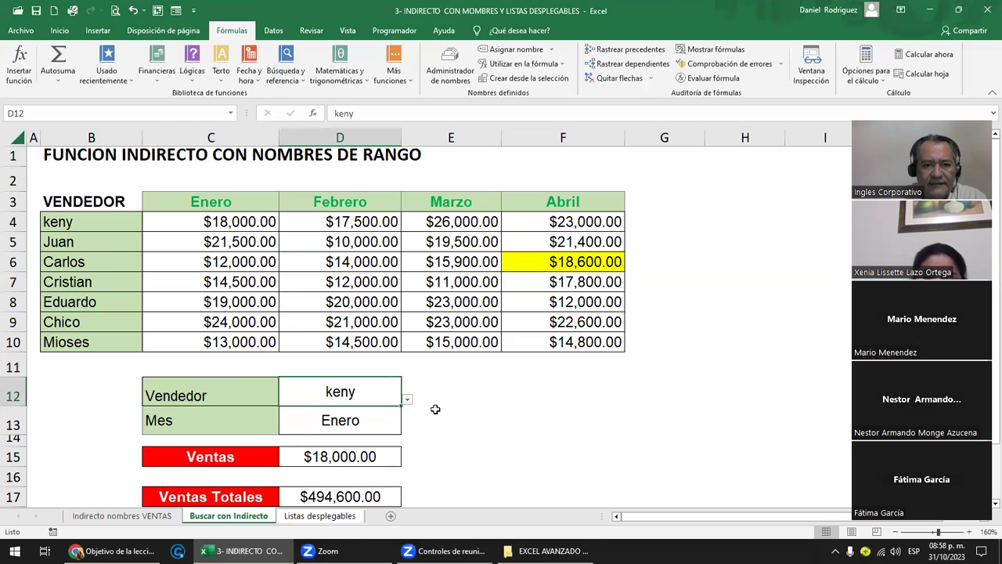
pyautogui.click(408, 400)
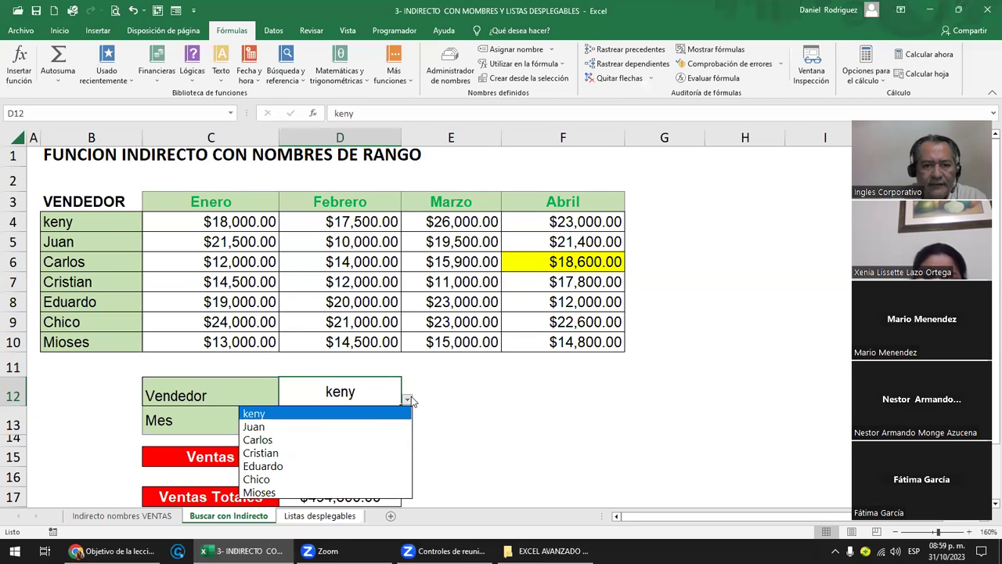
pyautogui.click(269, 479)
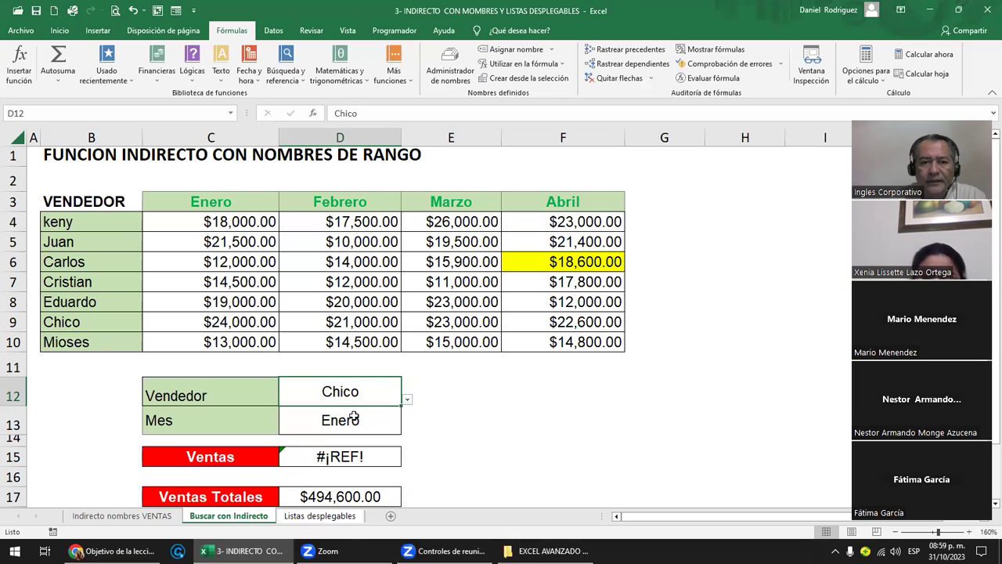
# - In Name Manager, rename the row-9 employee's defined range to its new short name
pyautogui.click(444, 71)
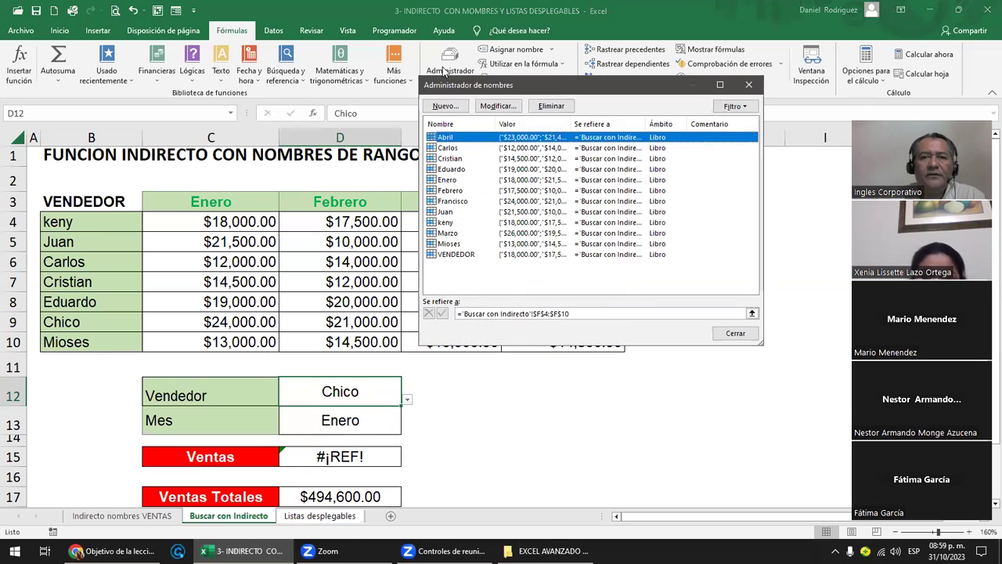
pyautogui.doubleClick(457, 201)
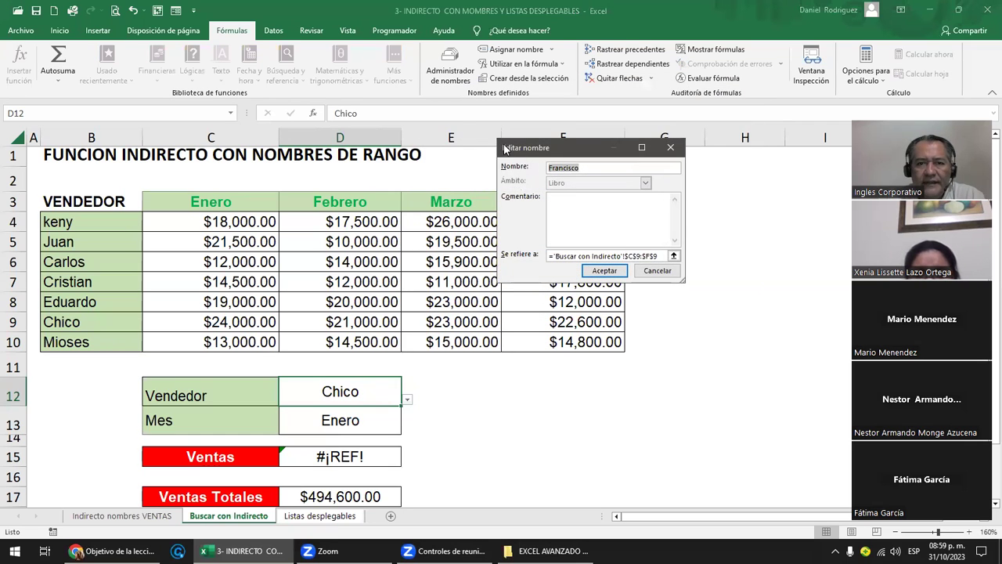
pyautogui.write('Chico')
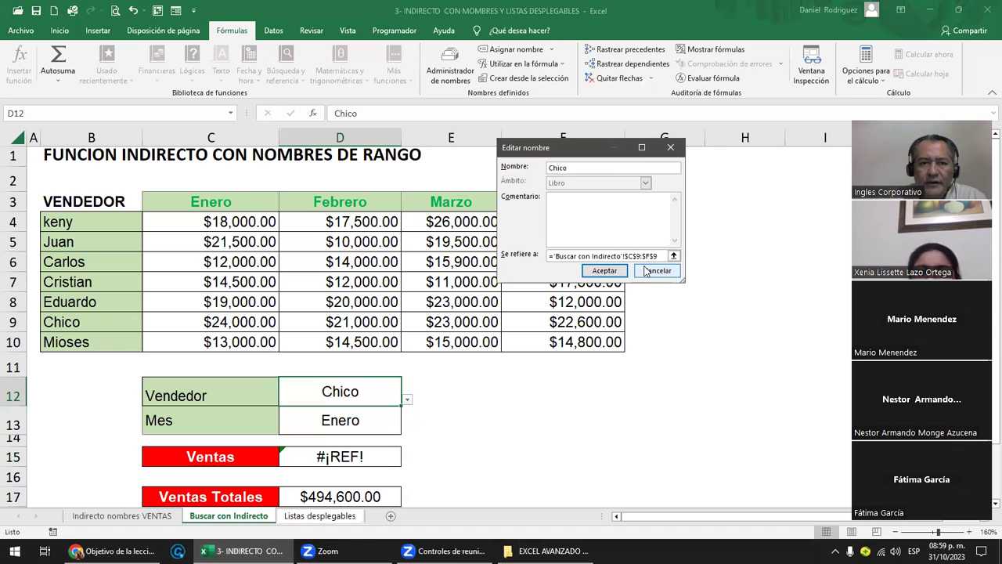
pyautogui.click(615, 274)
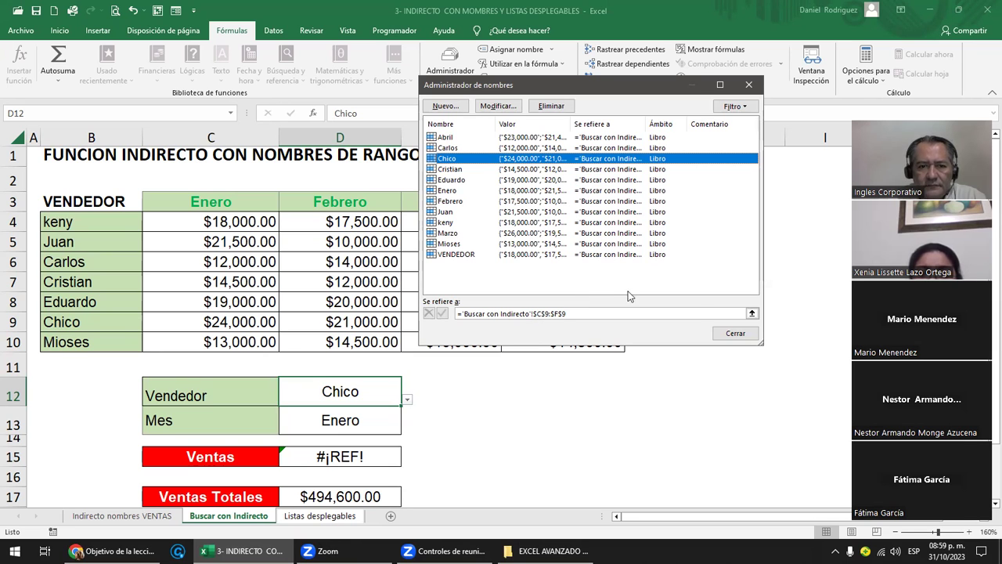
pyautogui.click(736, 333)
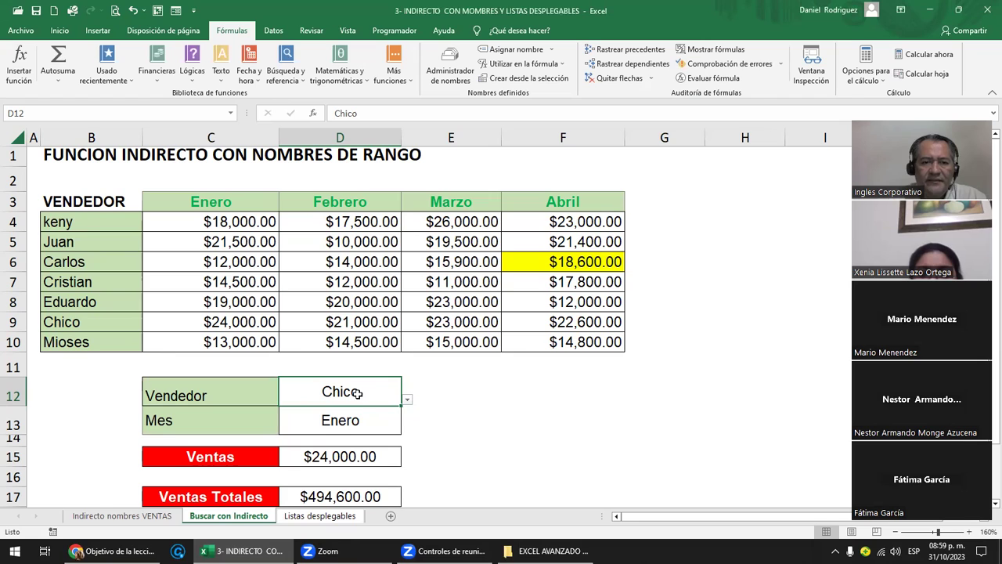
pyautogui.click(75, 324)
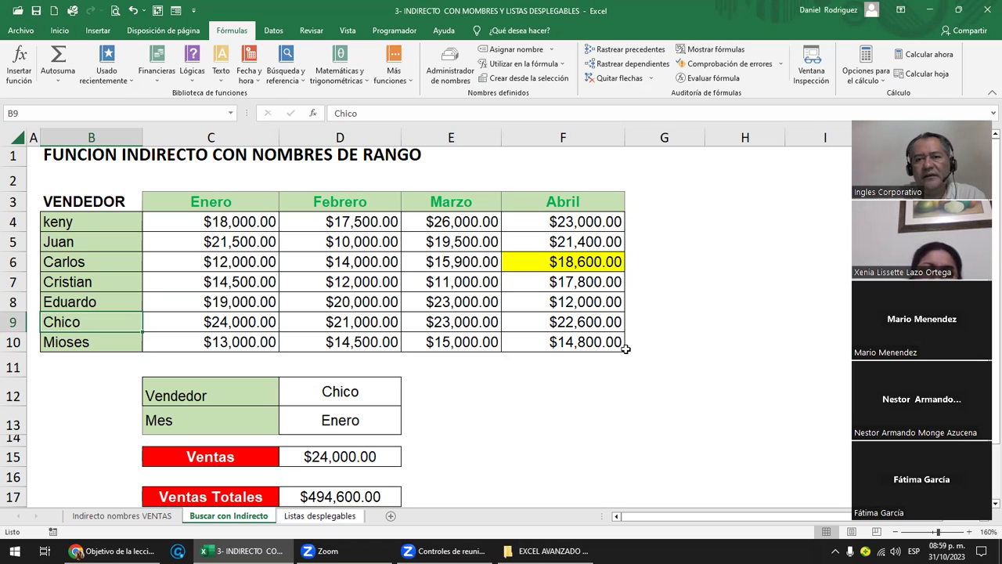
pyautogui.click(598, 282)
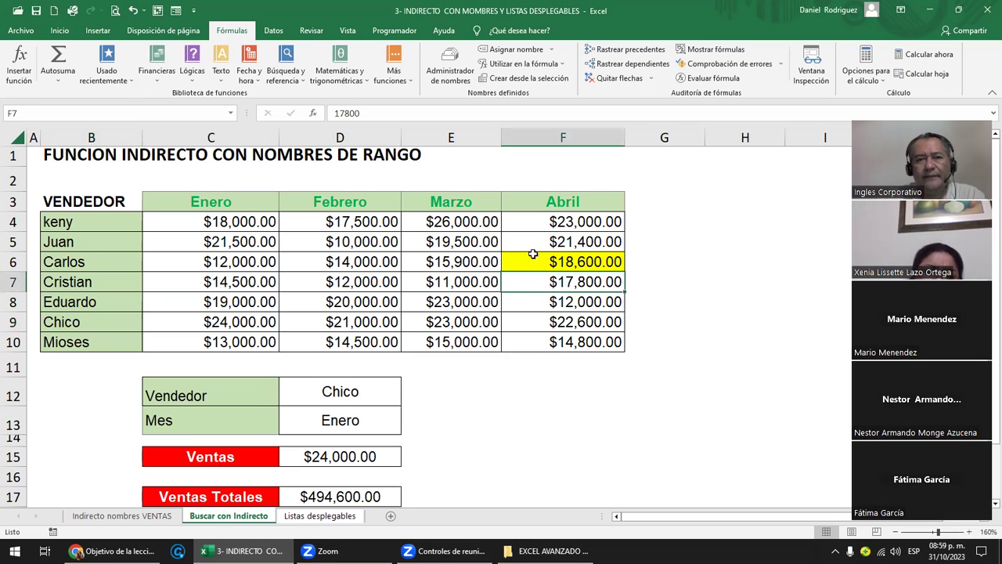
pyautogui.click(66, 34)
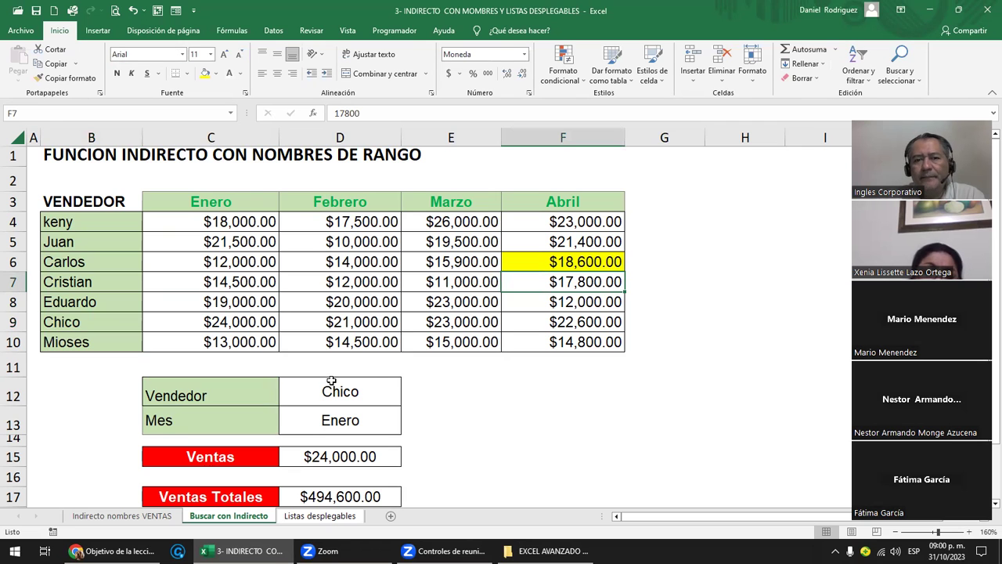
pyautogui.moveTo(83, 202); pyautogui.dragTo(580, 339)
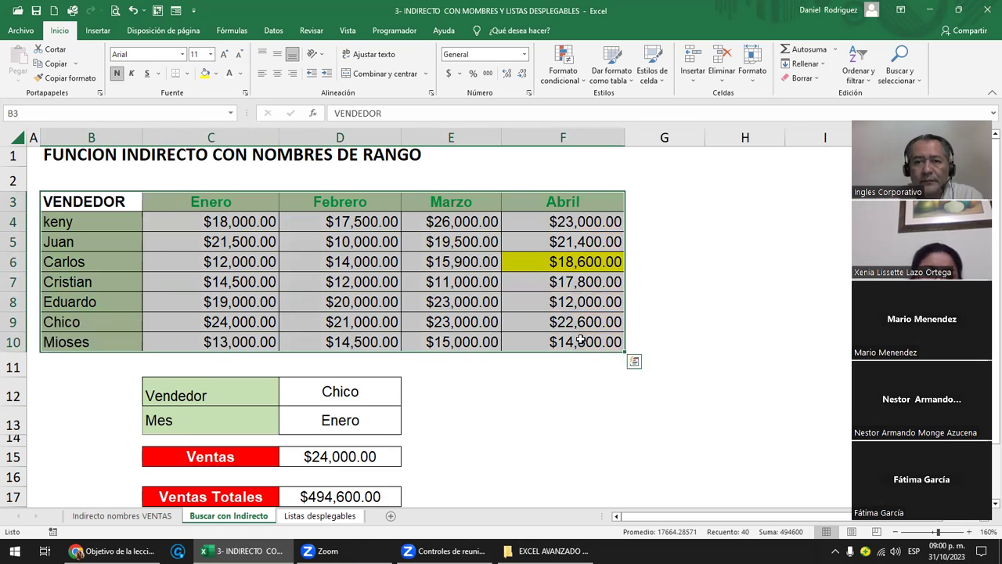
pyautogui.click(582, 306)
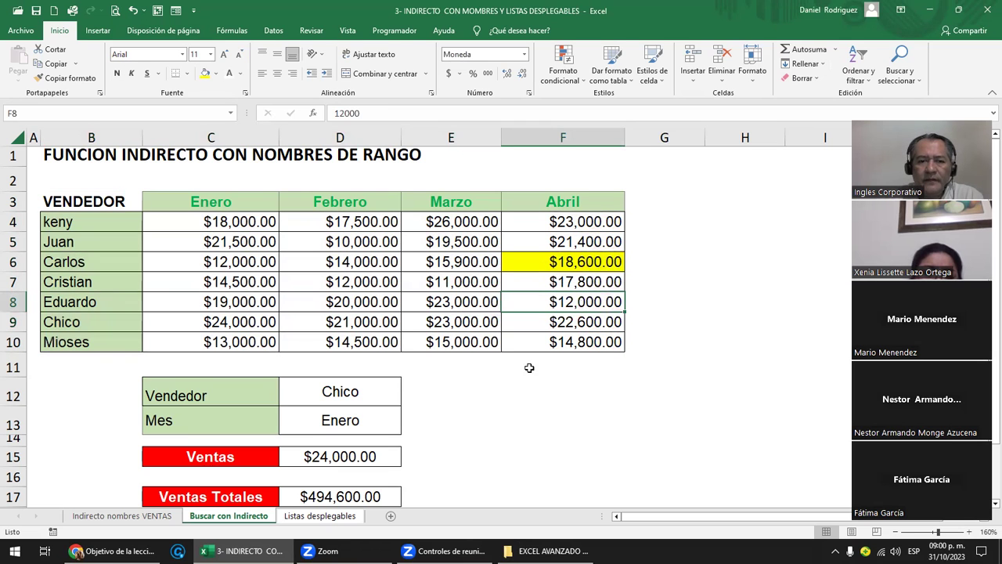
pyautogui.click(321, 516)
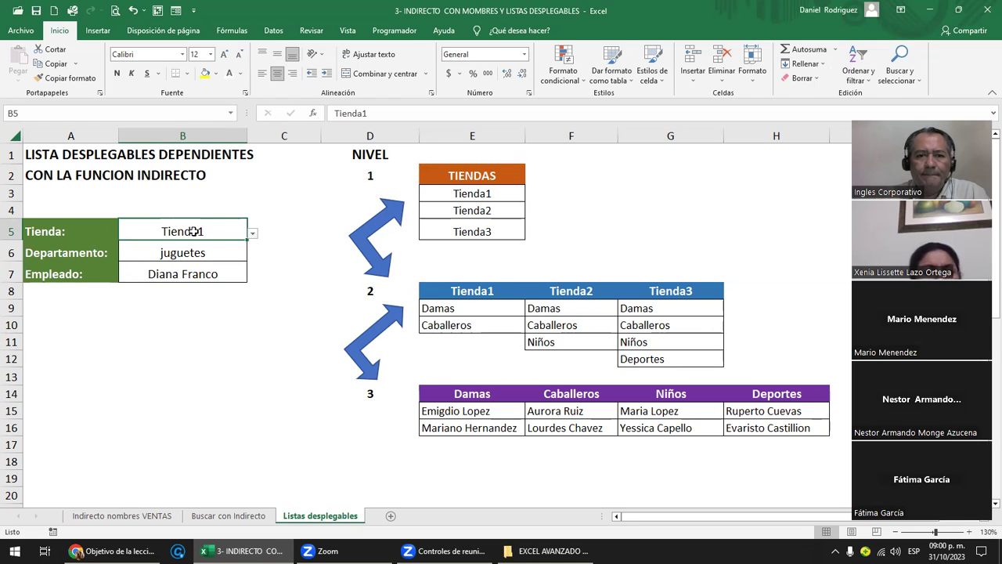
pyautogui.click(472, 175)
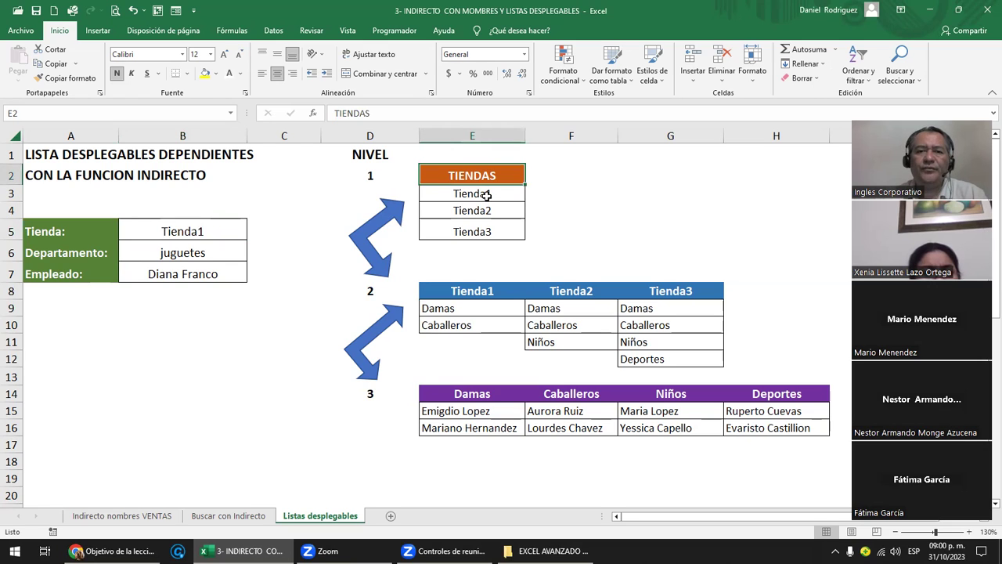
pyautogui.click(487, 195)
pyautogui.click(479, 216)
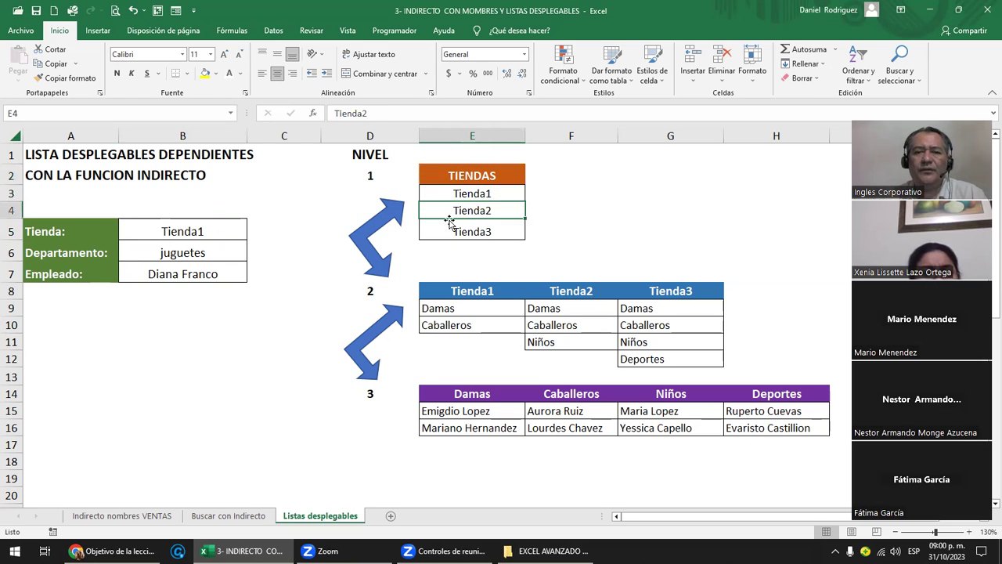
pyautogui.click(462, 233)
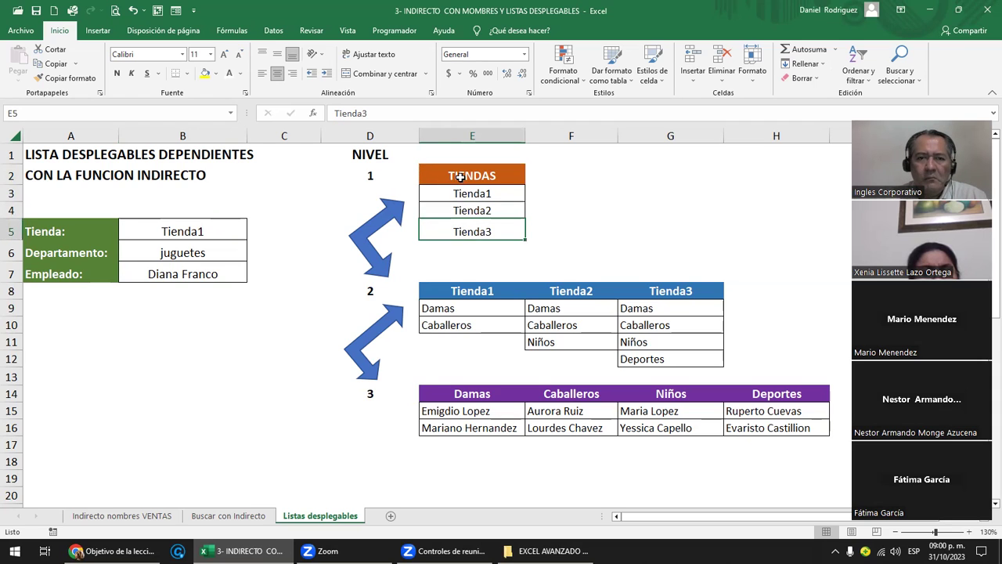
pyautogui.moveTo(461, 177); pyautogui.dragTo(462, 210)
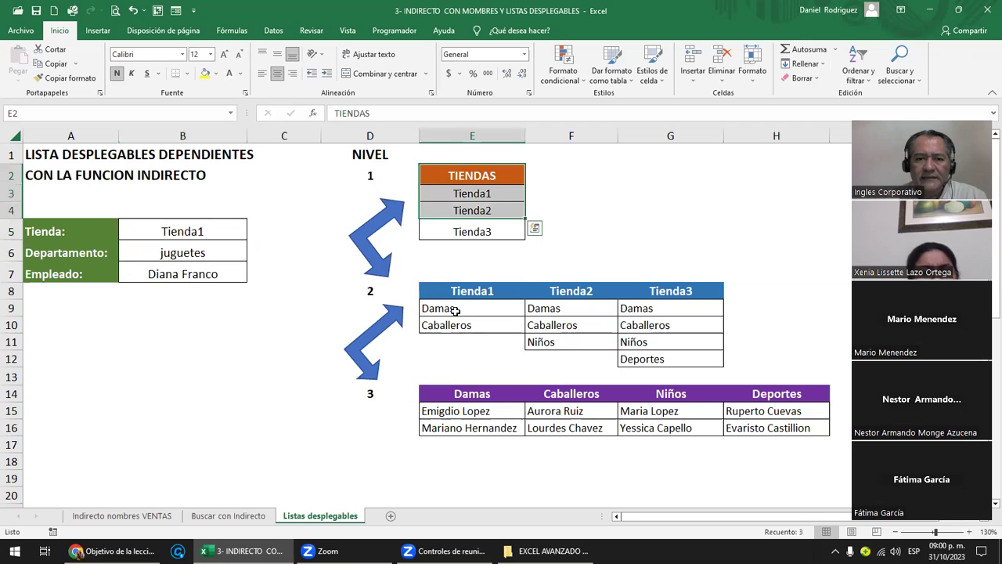
pyautogui.moveTo(455, 310); pyautogui.dragTo(458, 318)
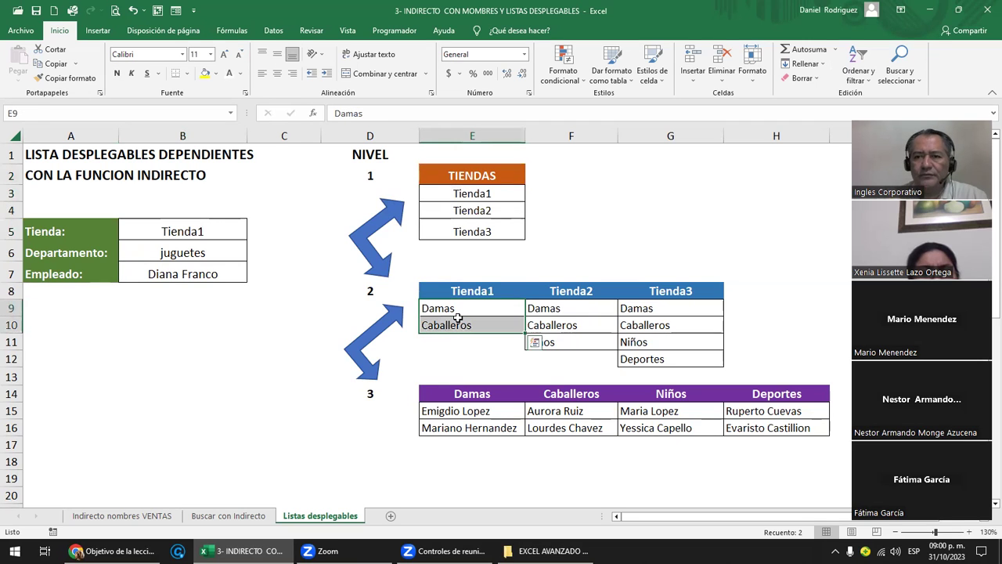
pyautogui.click(483, 208)
pyautogui.moveTo(577, 308); pyautogui.dragTo(571, 345)
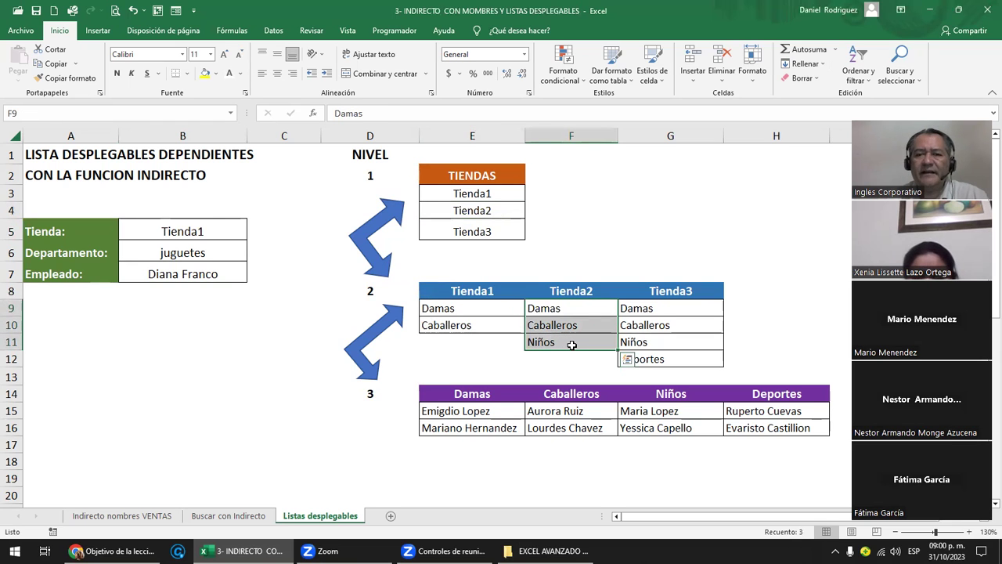
pyautogui.click(470, 228)
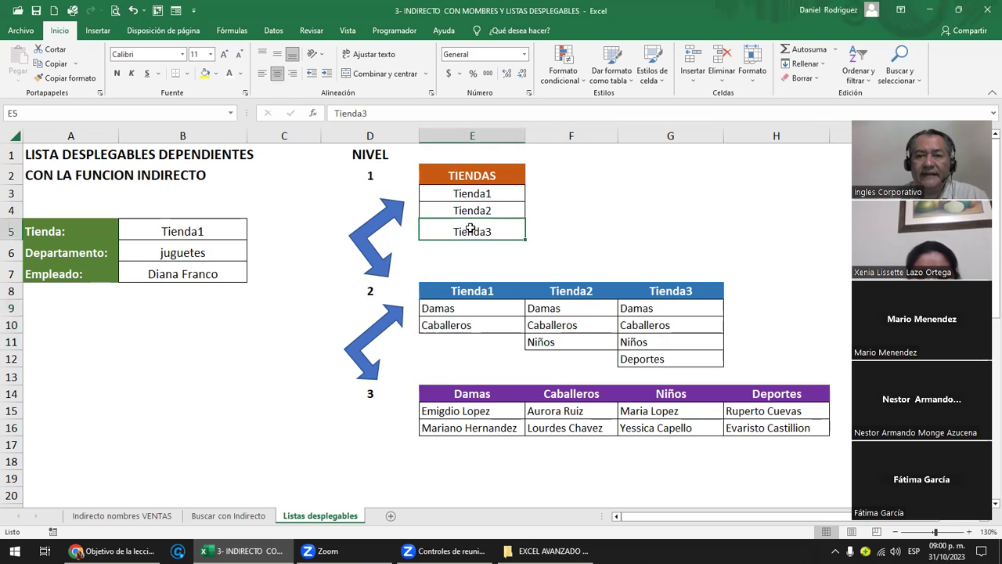
pyautogui.click(673, 314)
pyautogui.click(662, 326)
pyautogui.click(663, 344)
pyautogui.click(661, 360)
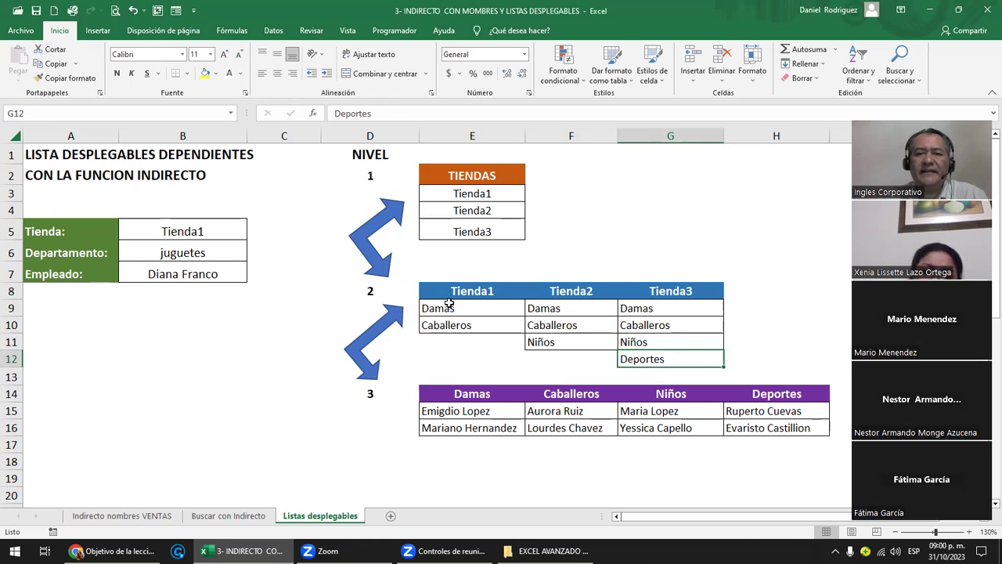
pyautogui.moveTo(448, 304); pyautogui.dragTo(447, 321)
pyautogui.moveTo(542, 309); pyautogui.dragTo(582, 338)
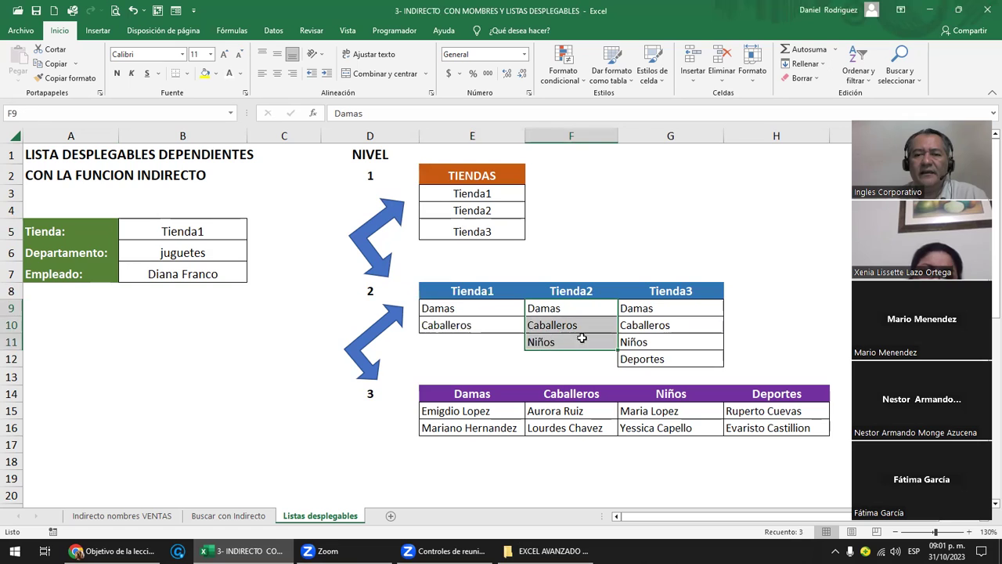
pyautogui.moveTo(665, 307); pyautogui.dragTo(642, 359)
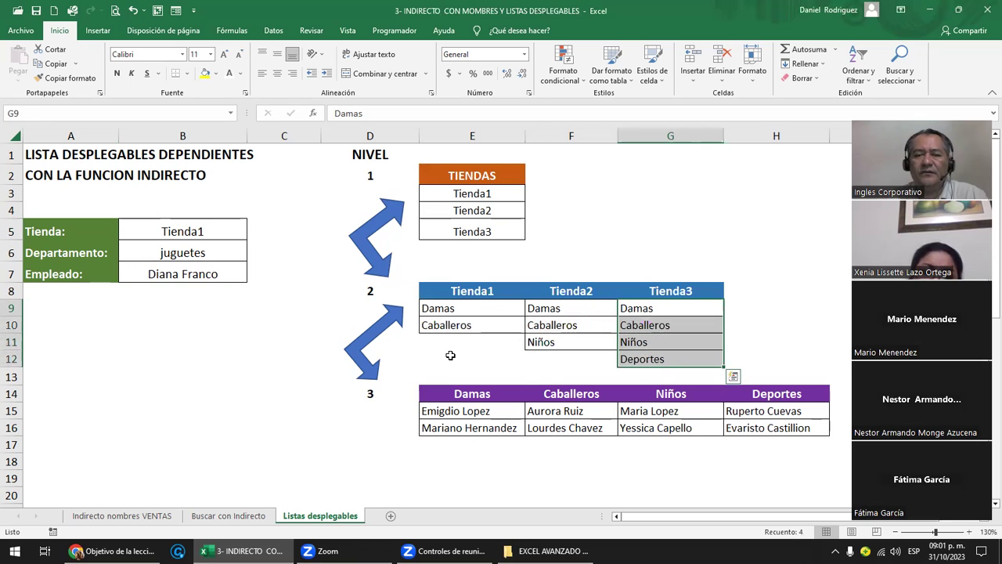
pyautogui.click(451, 355)
pyautogui.click(452, 310)
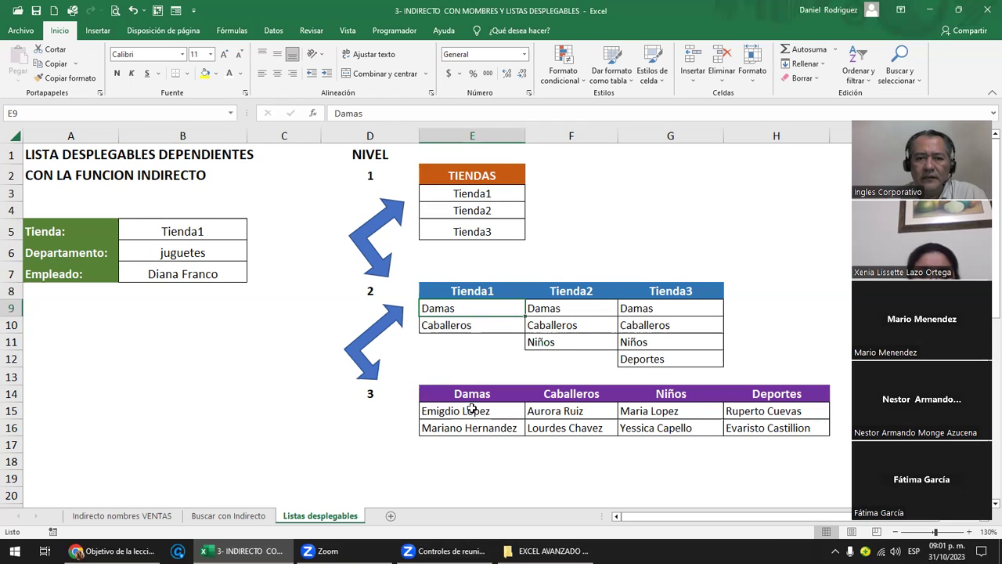
pyautogui.moveTo(473, 408); pyautogui.dragTo(467, 425)
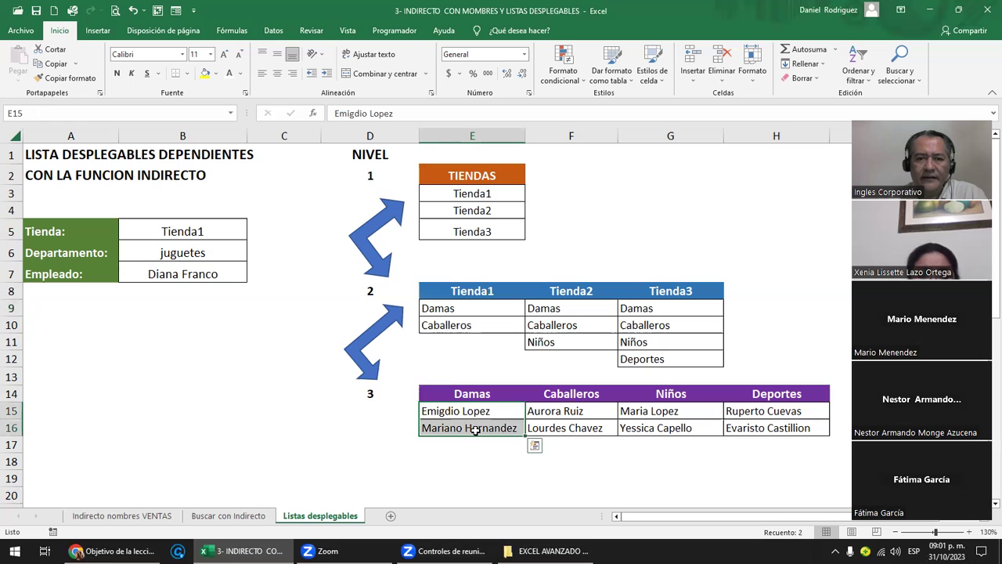
pyautogui.click(466, 326)
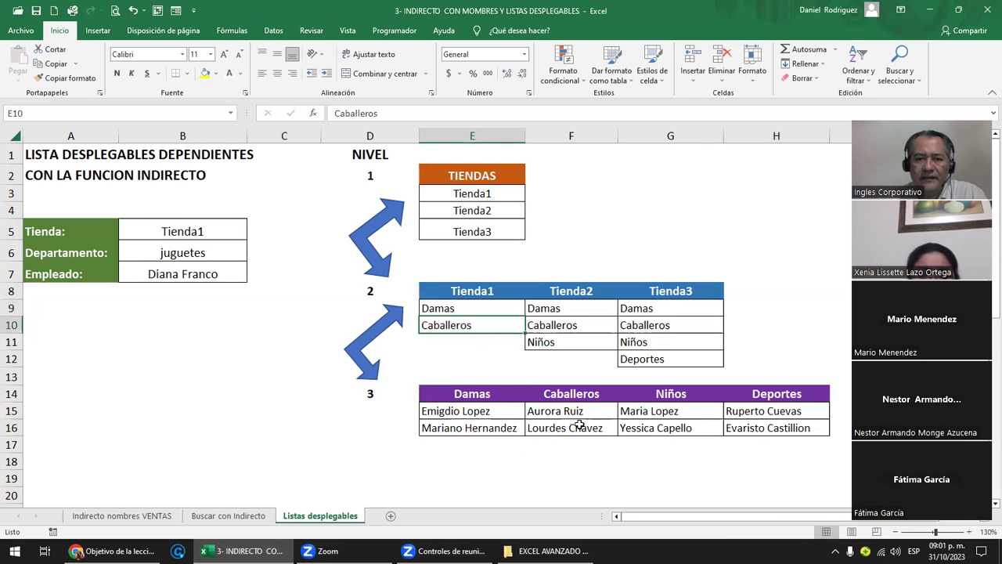
pyautogui.moveTo(574, 409); pyautogui.dragTo(576, 430)
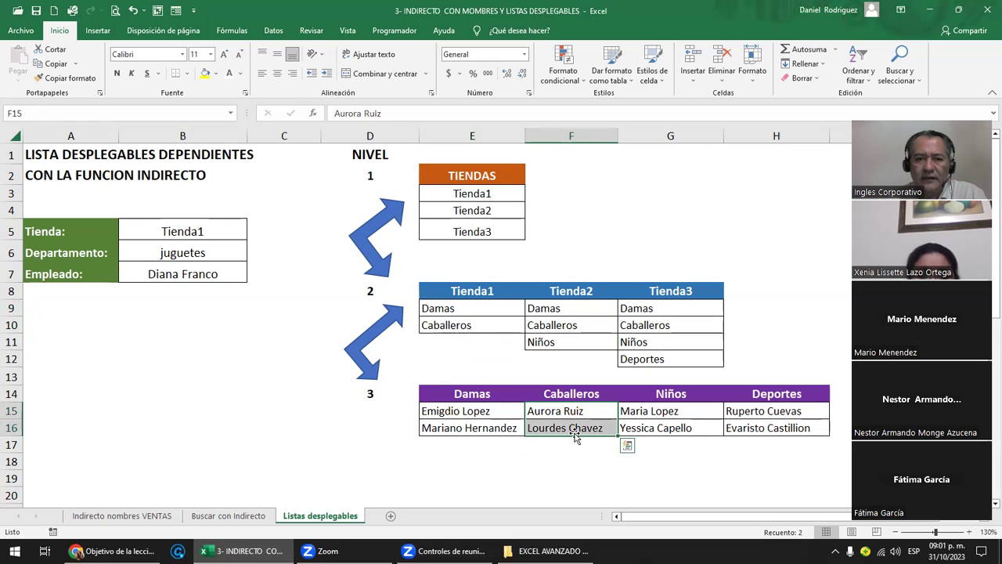
pyautogui.click(557, 306)
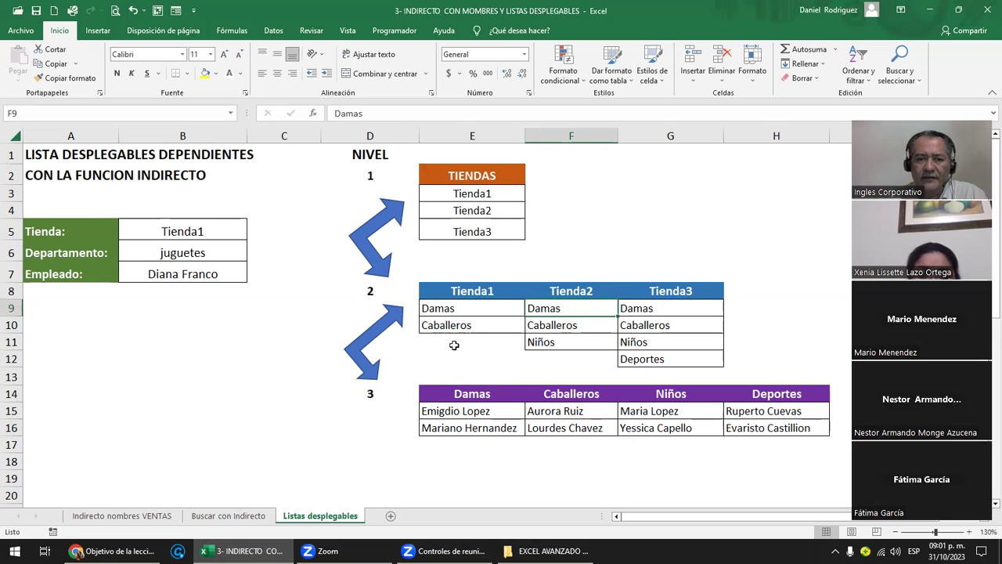
pyautogui.click(452, 309)
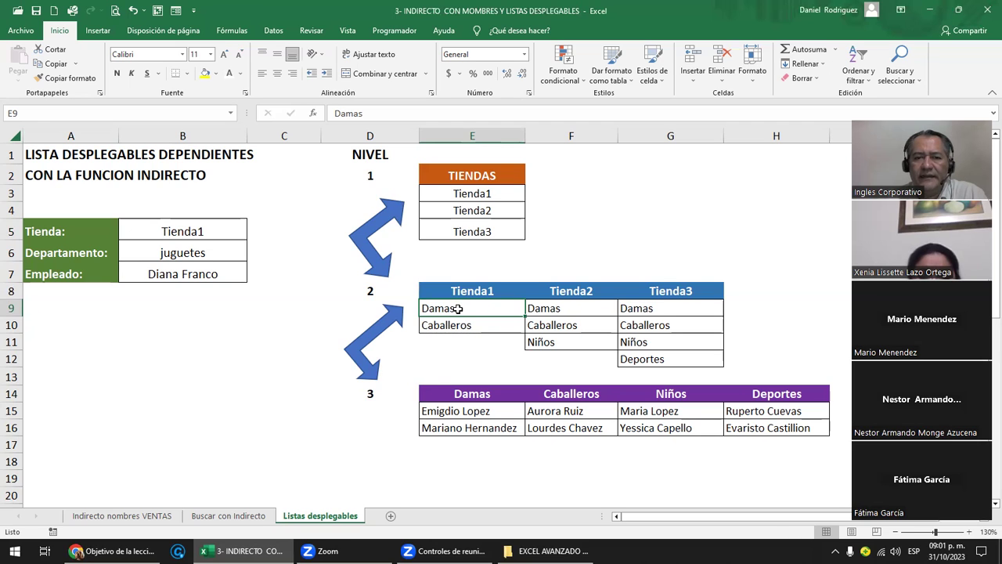
pyautogui.moveTo(458, 309); pyautogui.dragTo(458, 321)
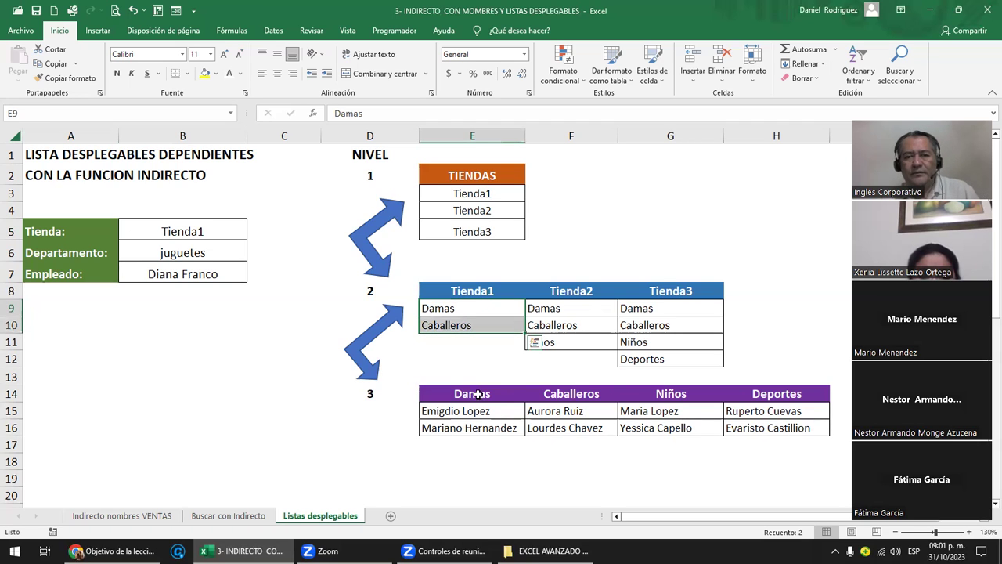
pyautogui.moveTo(479, 394); pyautogui.dragTo(503, 437)
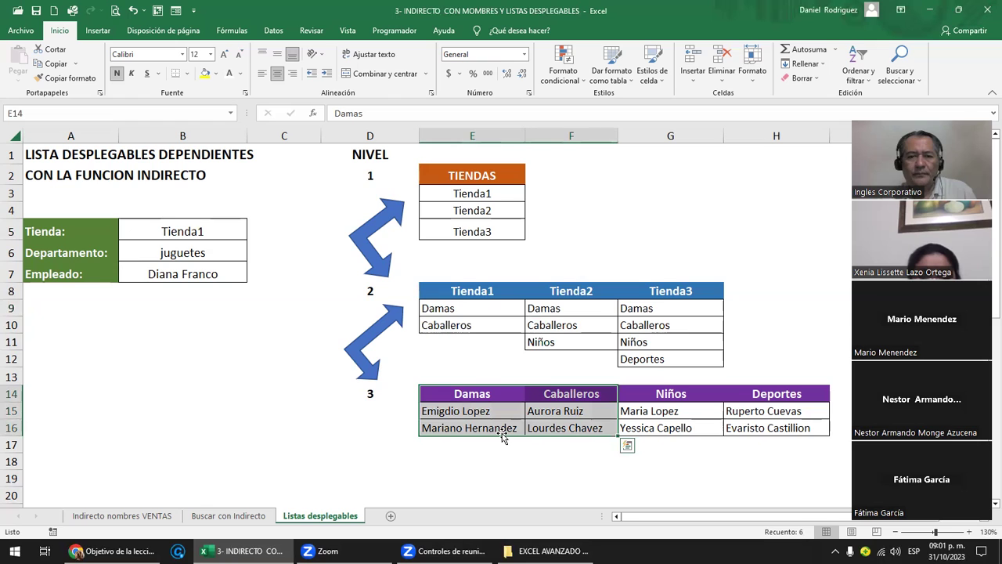
pyautogui.click(556, 311)
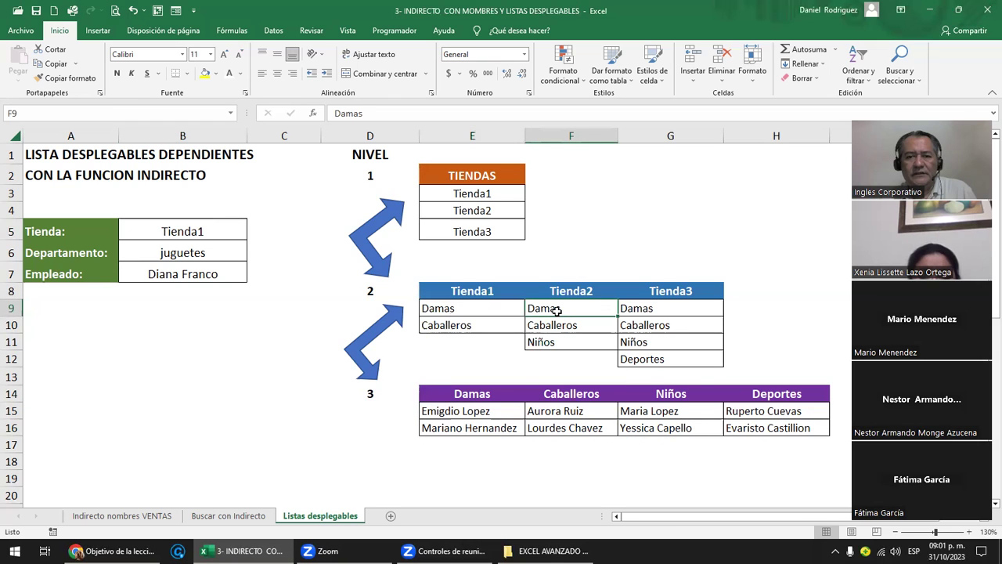
pyautogui.moveTo(459, 409); pyautogui.dragTo(661, 431)
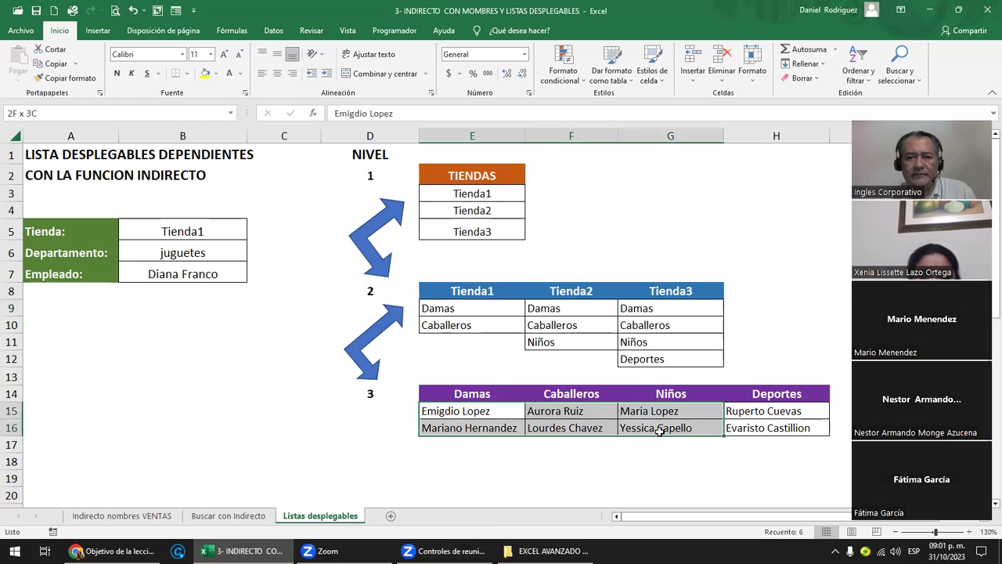
pyautogui.click(650, 309)
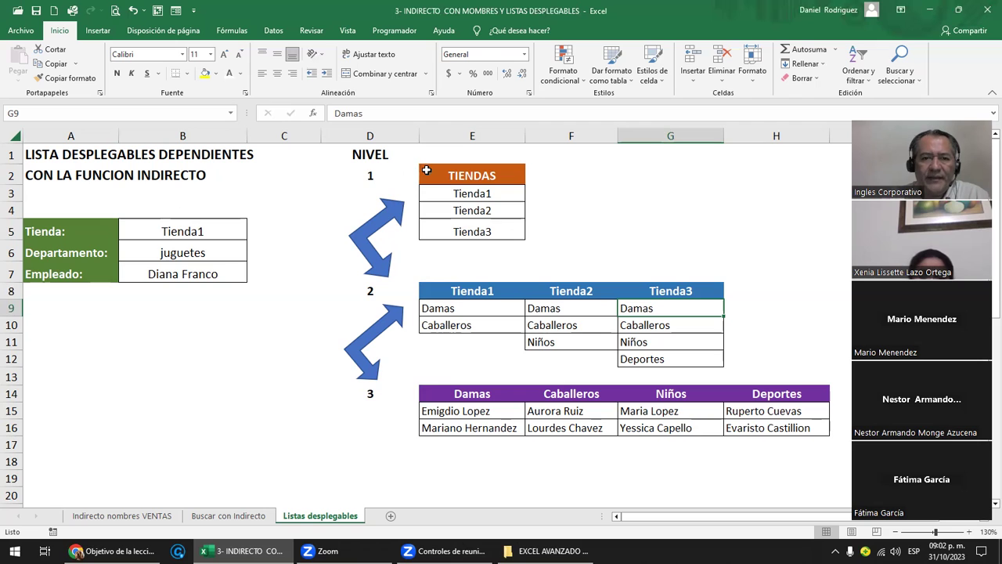
pyautogui.moveTo(372, 166); pyautogui.dragTo(464, 225)
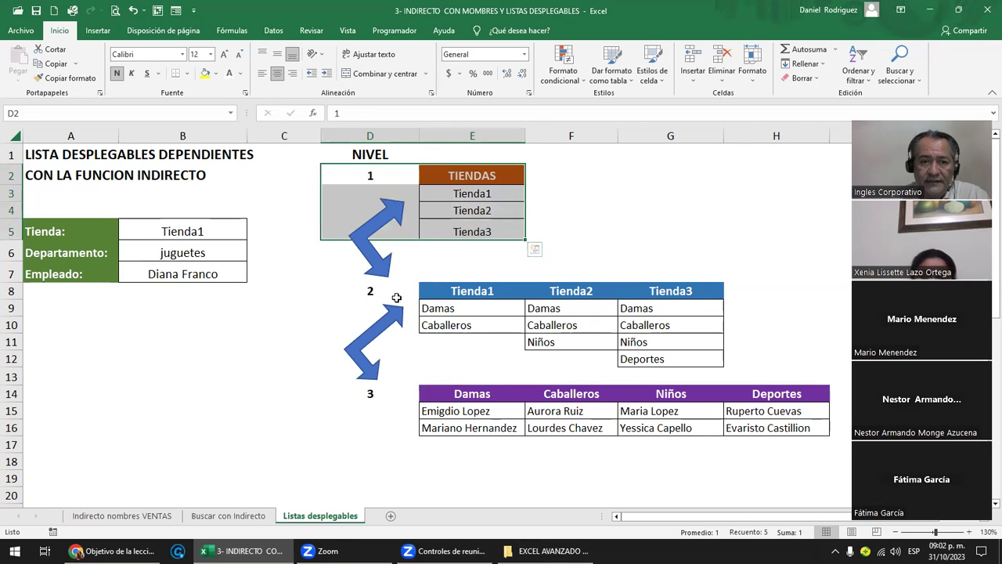
pyautogui.moveTo(394, 292)
pyautogui.mouseDown()
pyautogui.moveTo(676, 349)
pyautogui.moveTo(675, 360)
pyautogui.mouseUp()
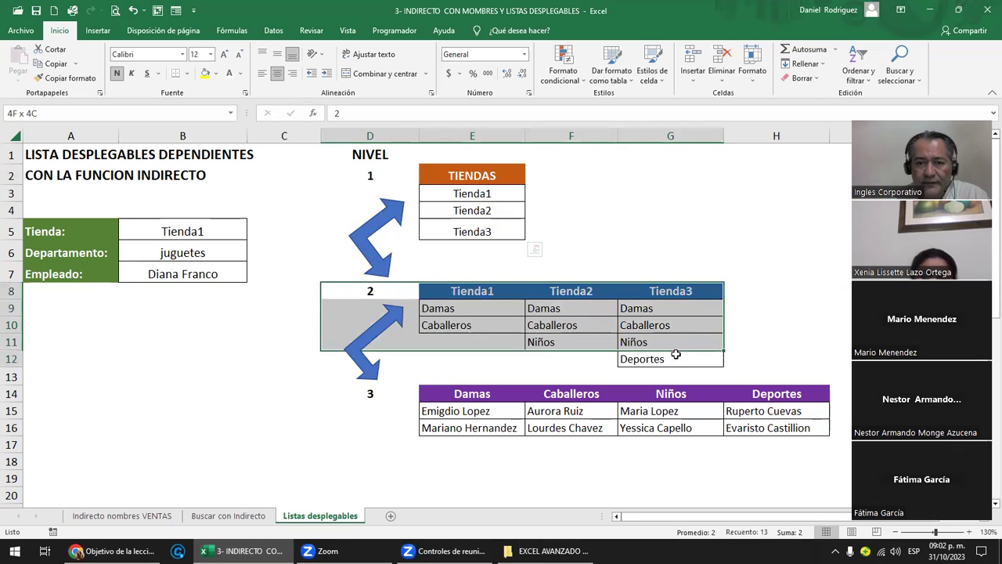
pyautogui.moveTo(406, 391); pyautogui.dragTo(785, 441)
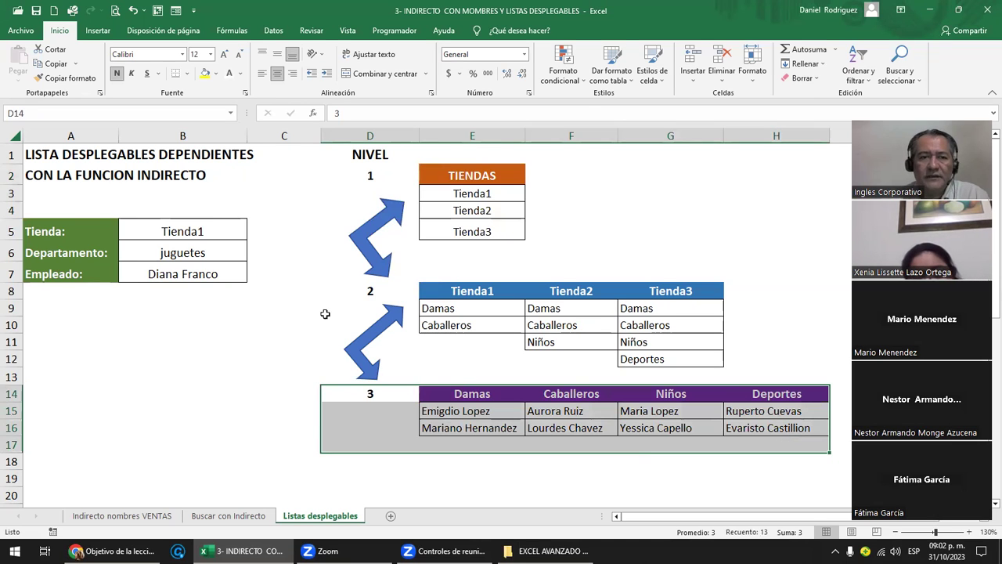
pyautogui.click(195, 234)
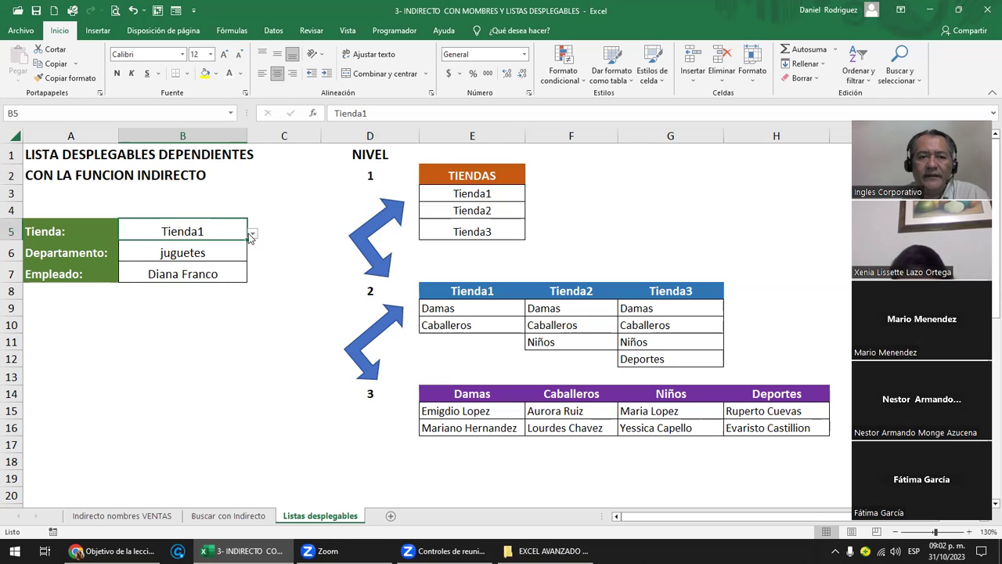
pyautogui.click(325, 266)
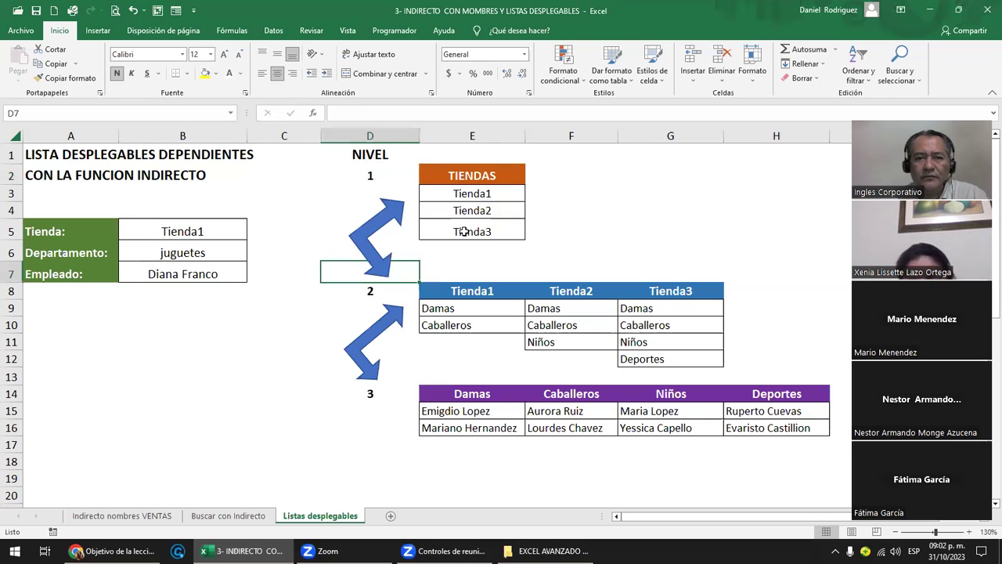
pyautogui.click(474, 193)
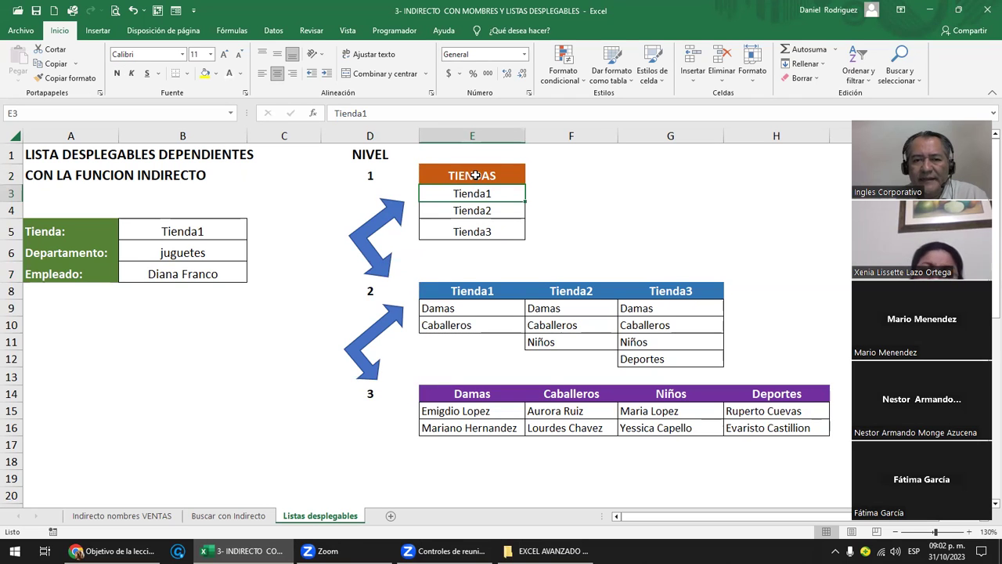
pyautogui.click(476, 176)
pyautogui.moveTo(474, 194); pyautogui.dragTo(473, 231)
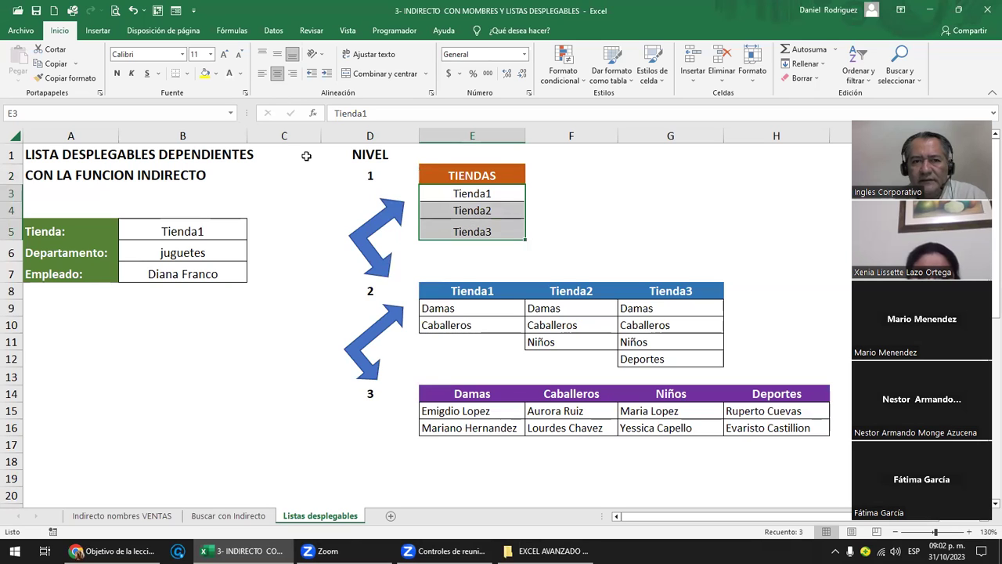
pyautogui.moveTo(470, 194); pyautogui.dragTo(464, 231)
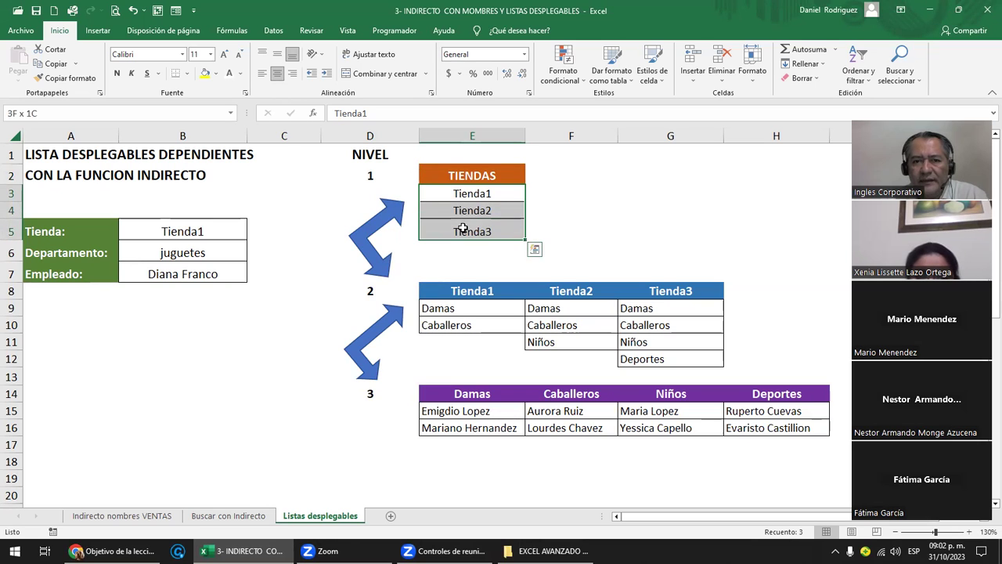
# - Name the selected store range E3:E5 TIENDA in the Name Box
pyautogui.click(180, 118)
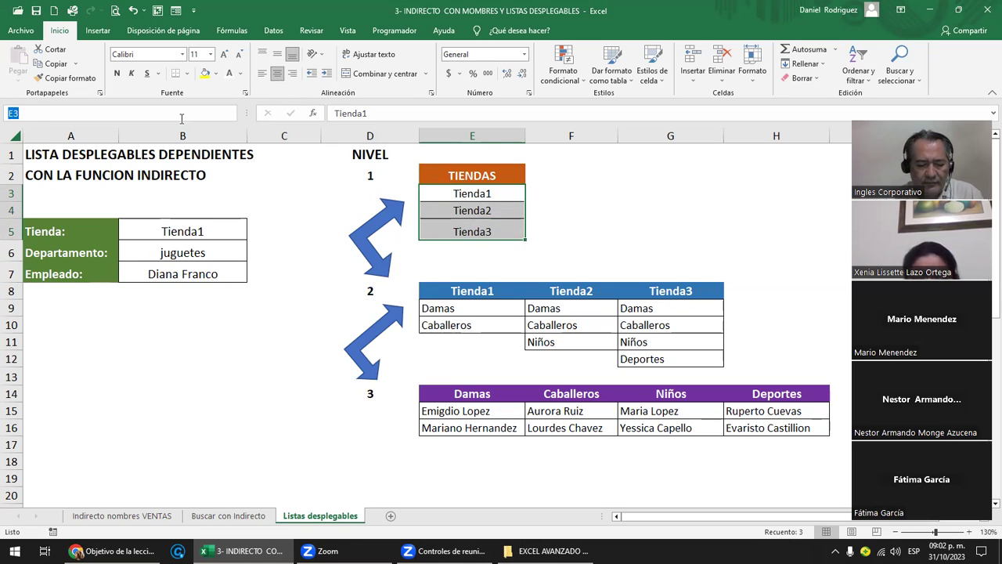
pyautogui.write('enda')
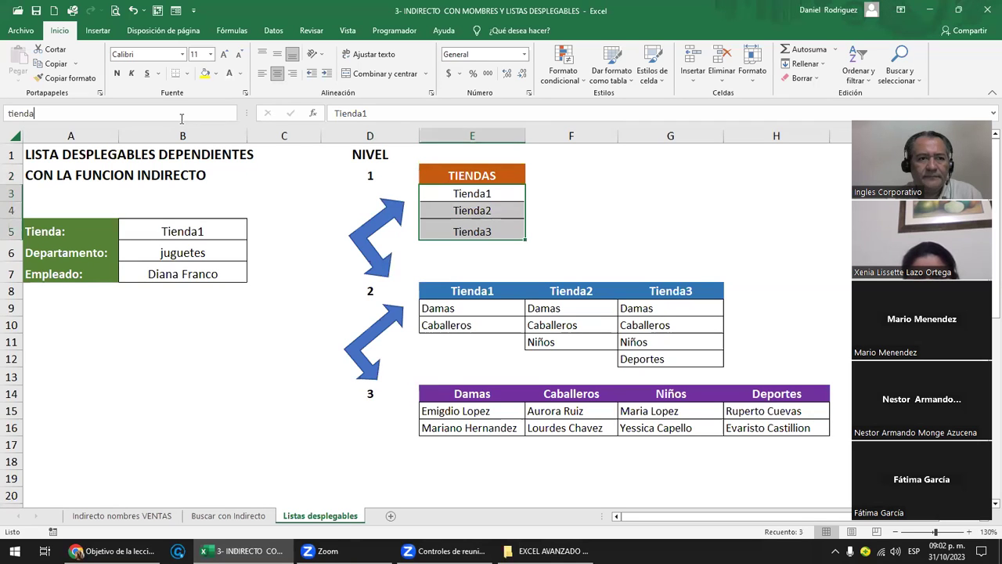
pyautogui.press('BackSpace')
pyautogui.press('BackSpace')
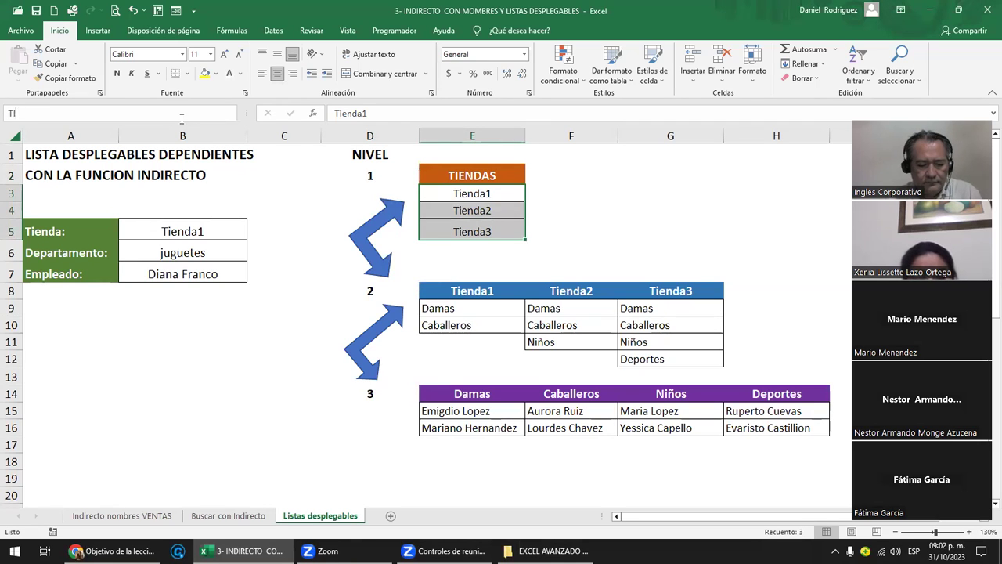
pyautogui.press('Return')
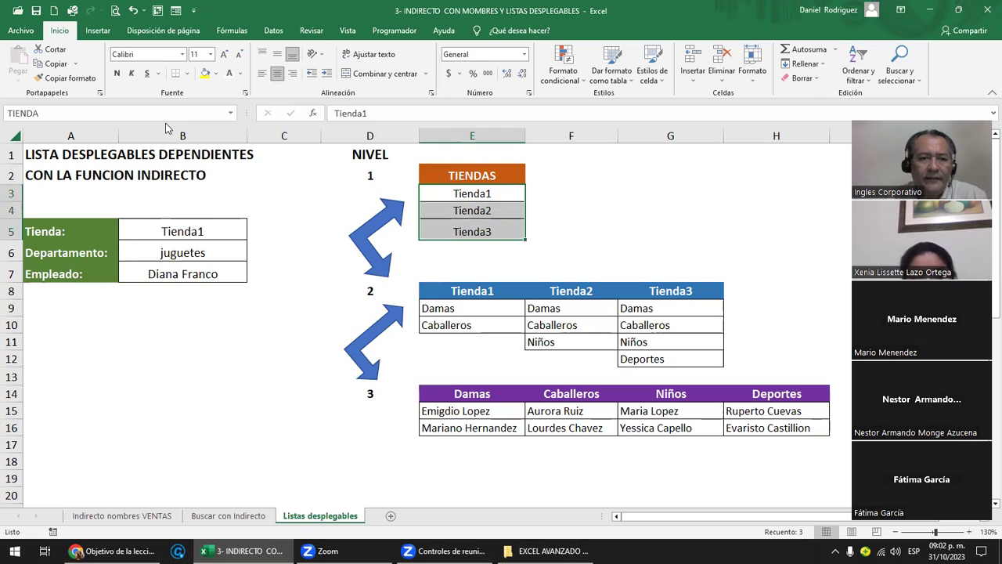
# - Verify the TIENDA name by jumping to it from the Name Box list
pyautogui.click(276, 361)
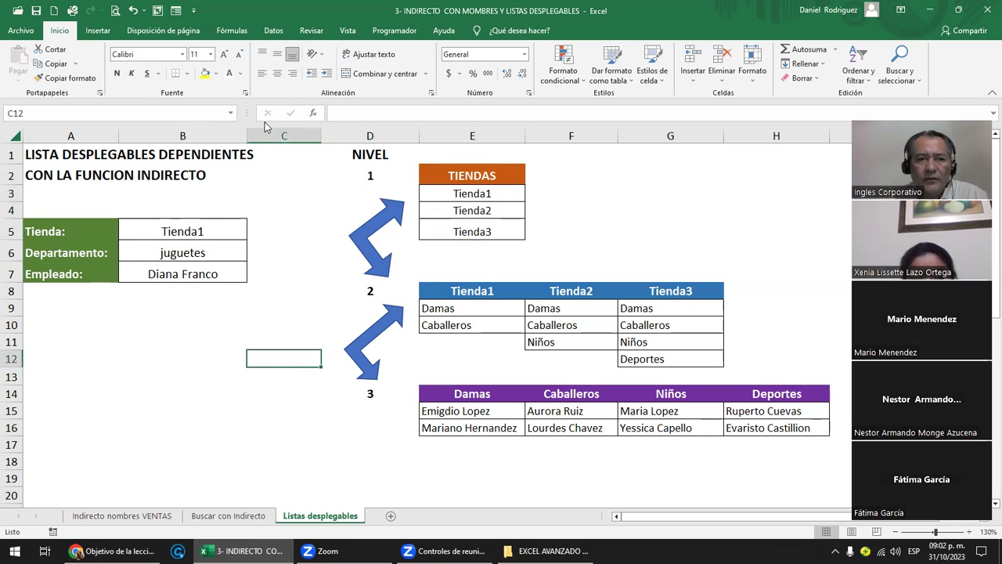
pyautogui.click(230, 114)
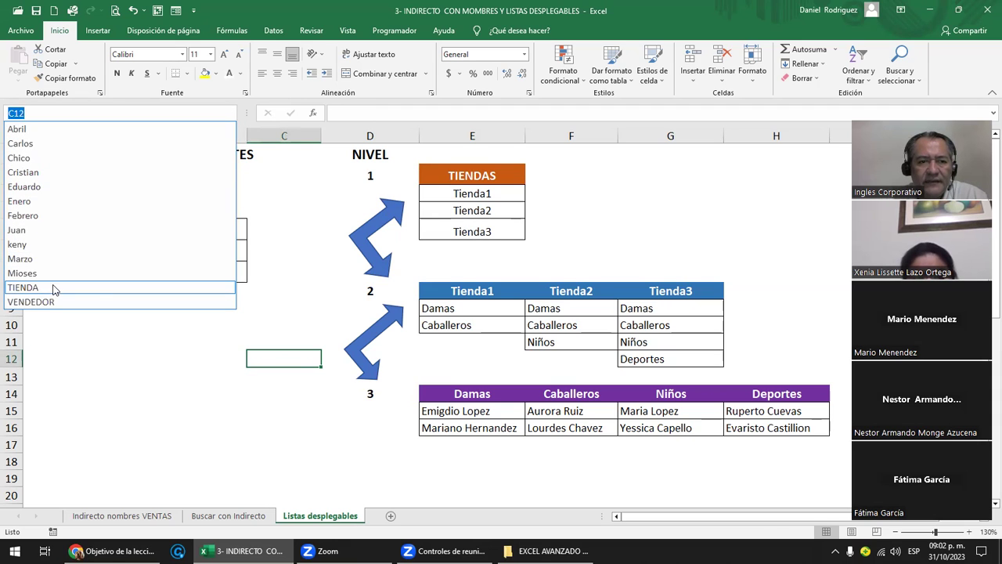
pyautogui.click(54, 288)
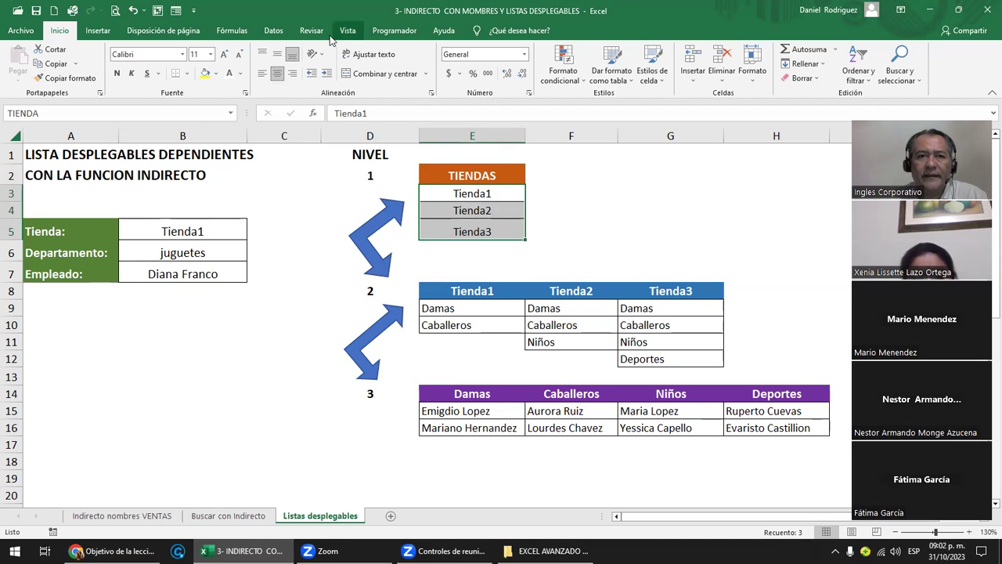
pyautogui.click(231, 31)
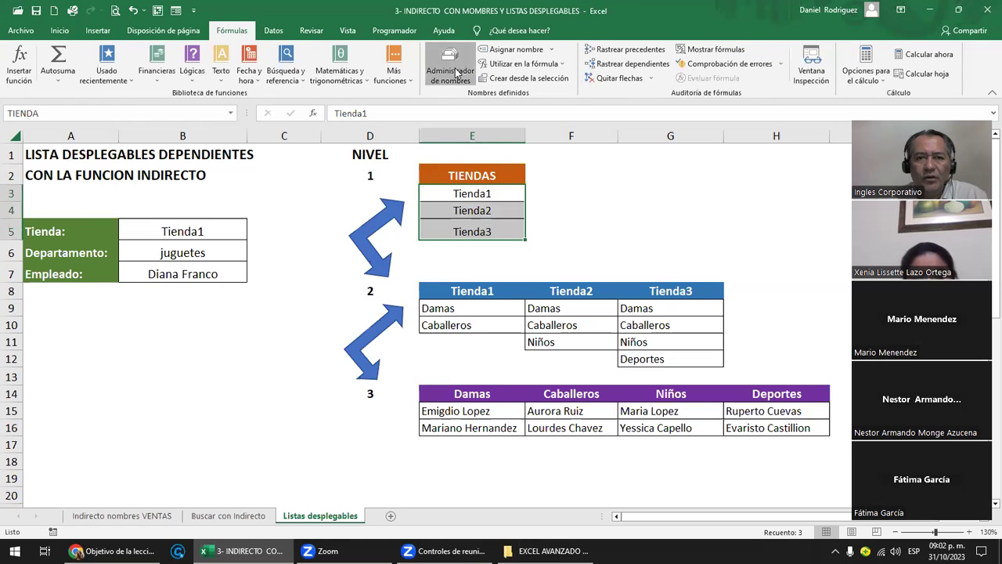
pyautogui.click(451, 66)
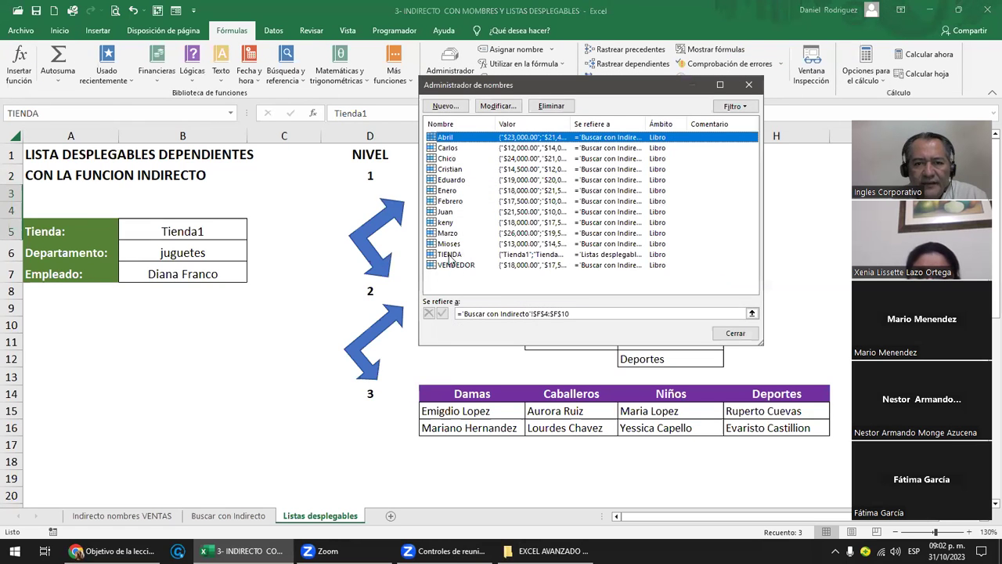
pyautogui.click(450, 257)
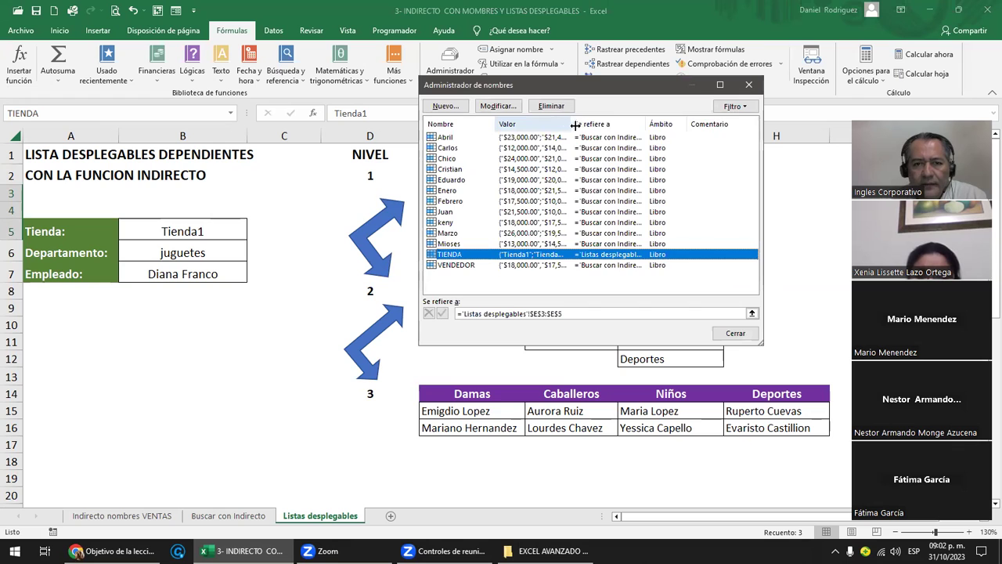
pyautogui.moveTo(575, 125); pyautogui.dragTo(685, 125)
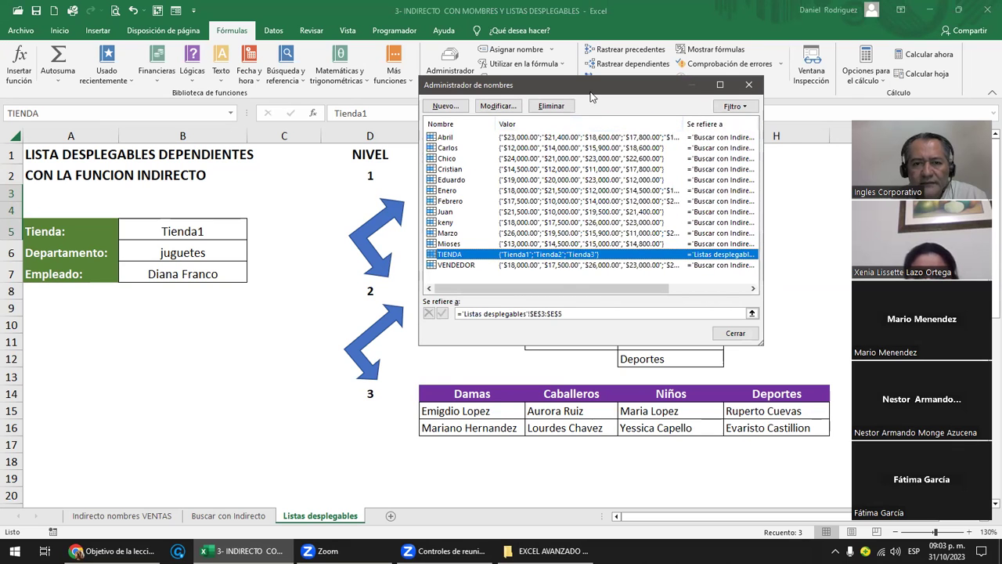
pyautogui.moveTo(591, 88); pyautogui.dragTo(721, 73)
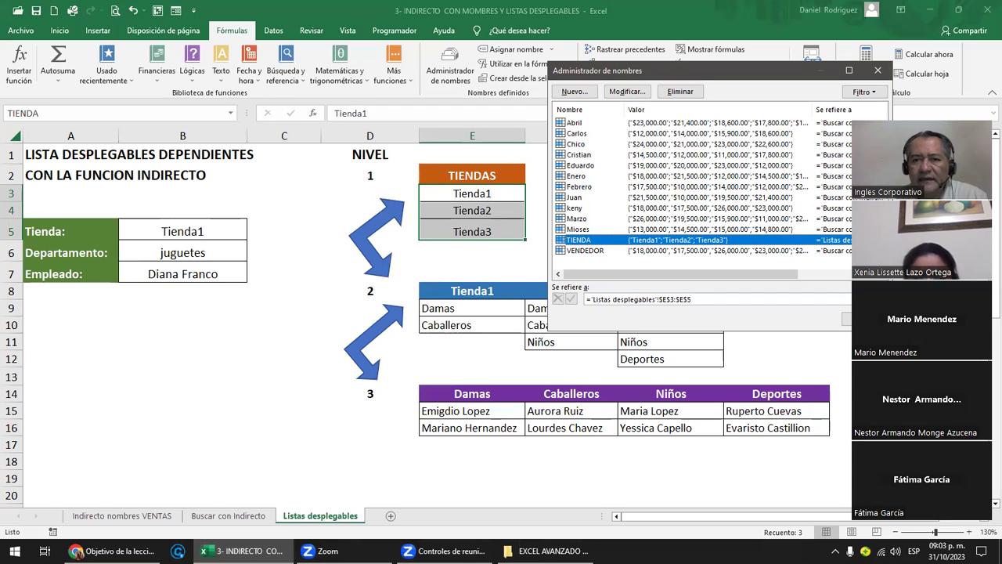
pyautogui.click(878, 72)
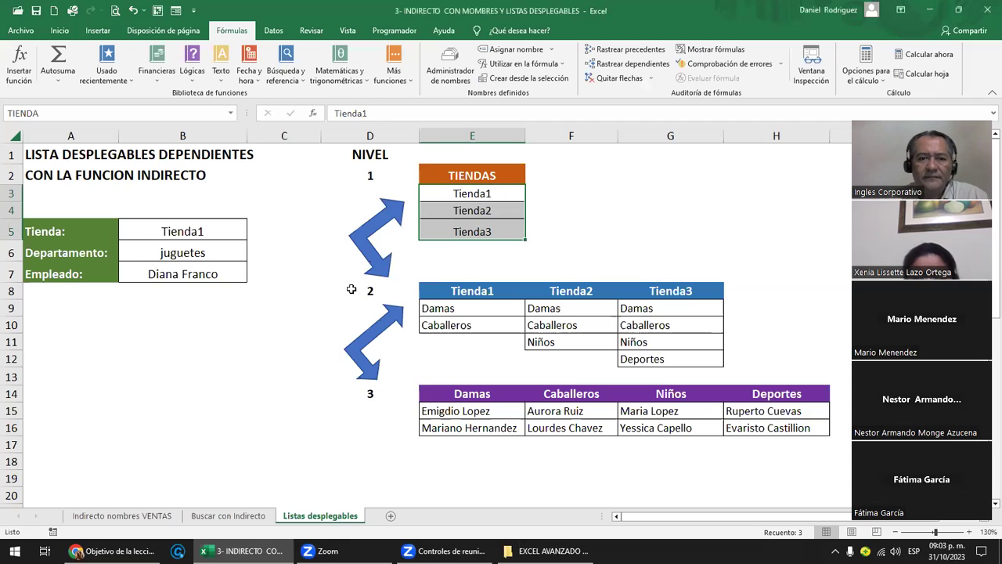
# - Clear Tienda1, juguetes and the employee name from input cells B5:B7
pyautogui.click(352, 290)
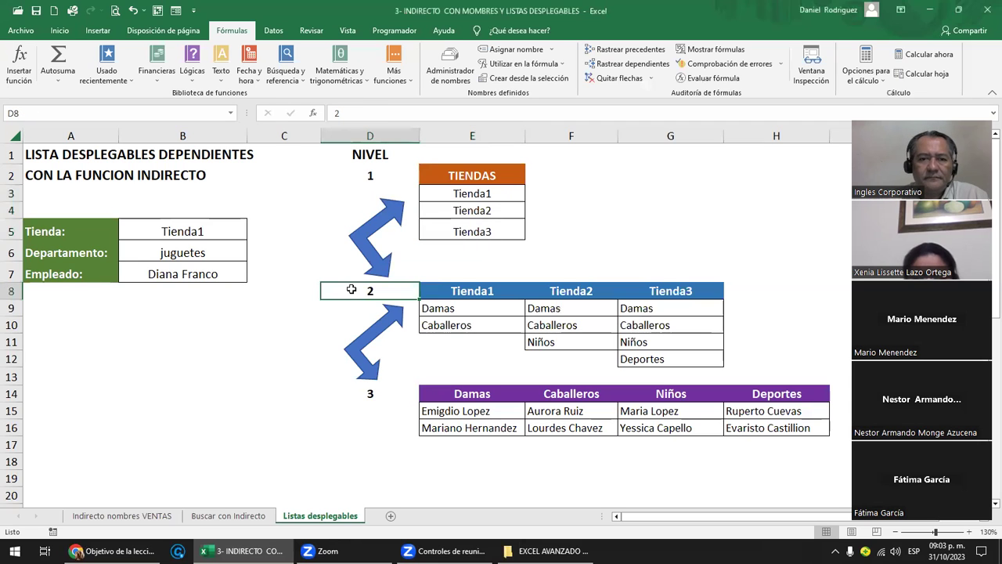
pyautogui.click(185, 231)
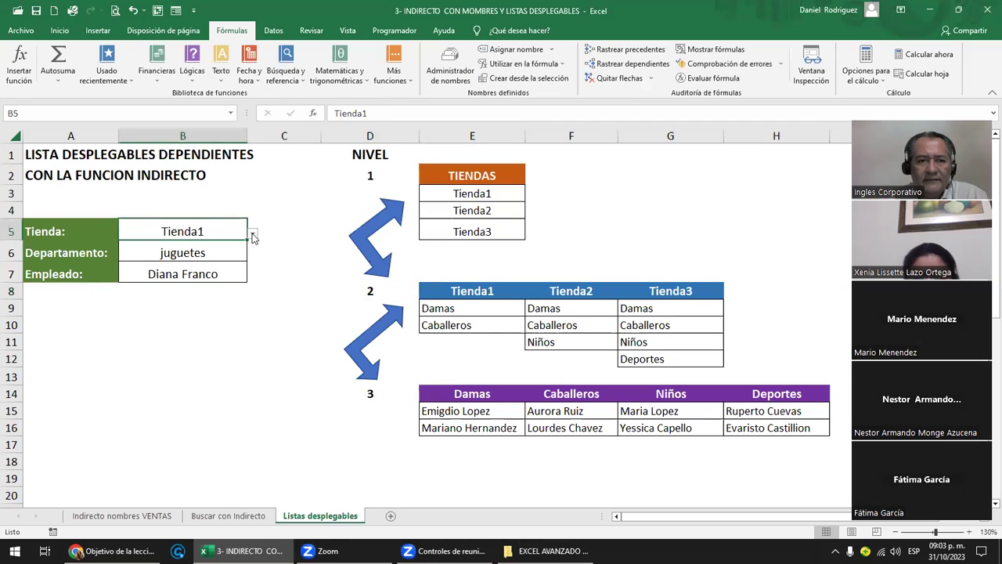
pyautogui.click(51, 233)
pyautogui.click(195, 230)
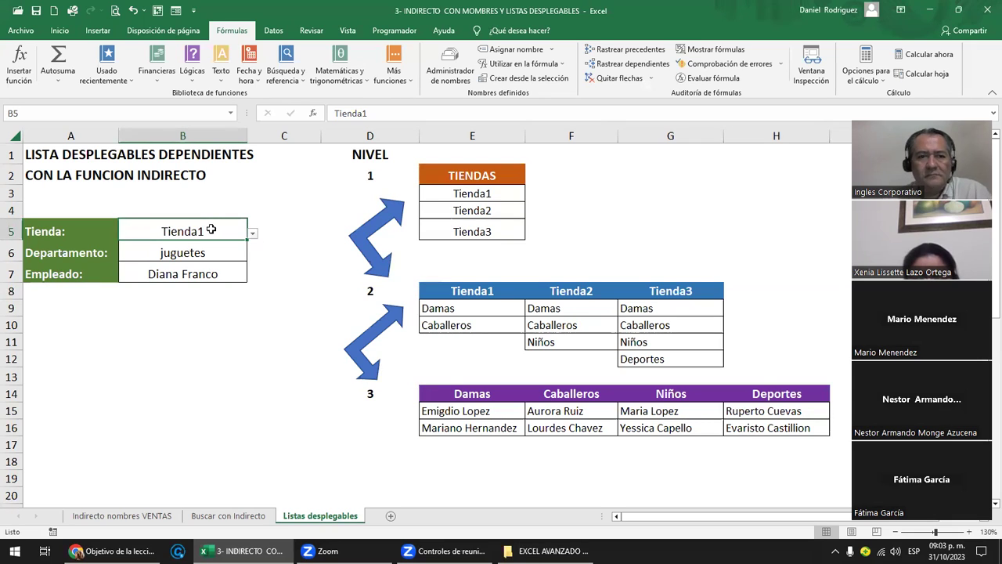
pyautogui.moveTo(210, 229); pyautogui.dragTo(208, 270)
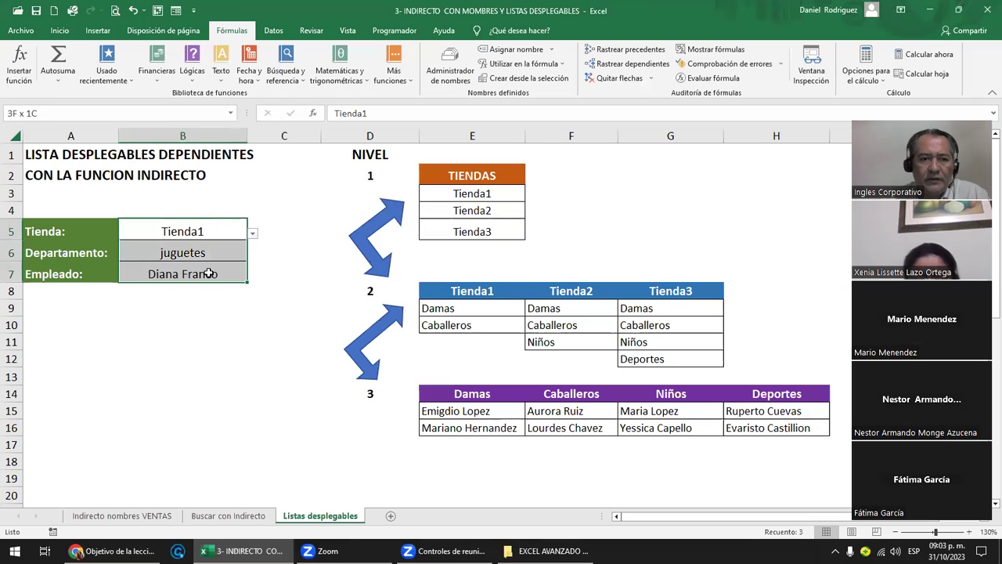
pyautogui.press('Delete')
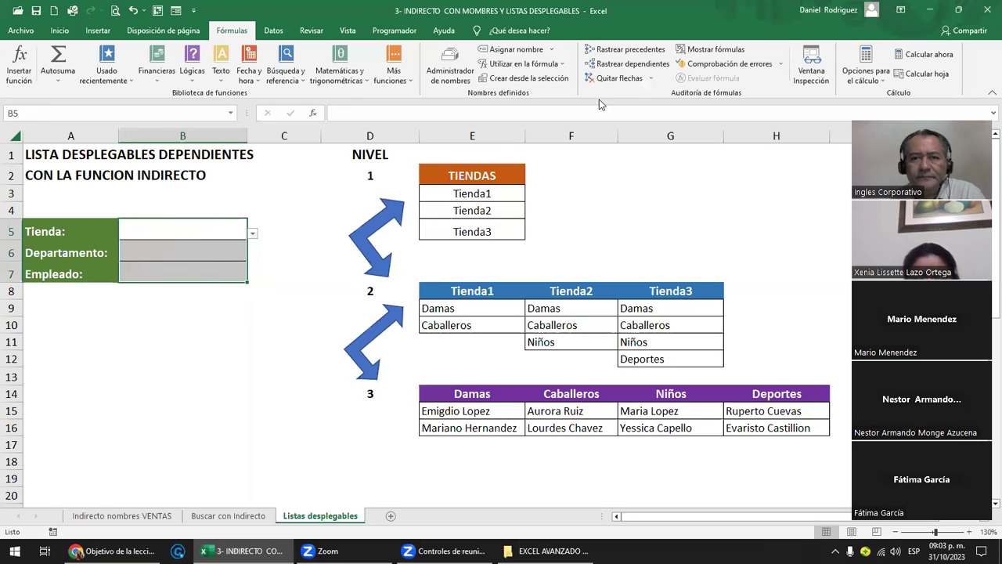
# - Remove all existing data validation from B5:B7
pyautogui.click(273, 30)
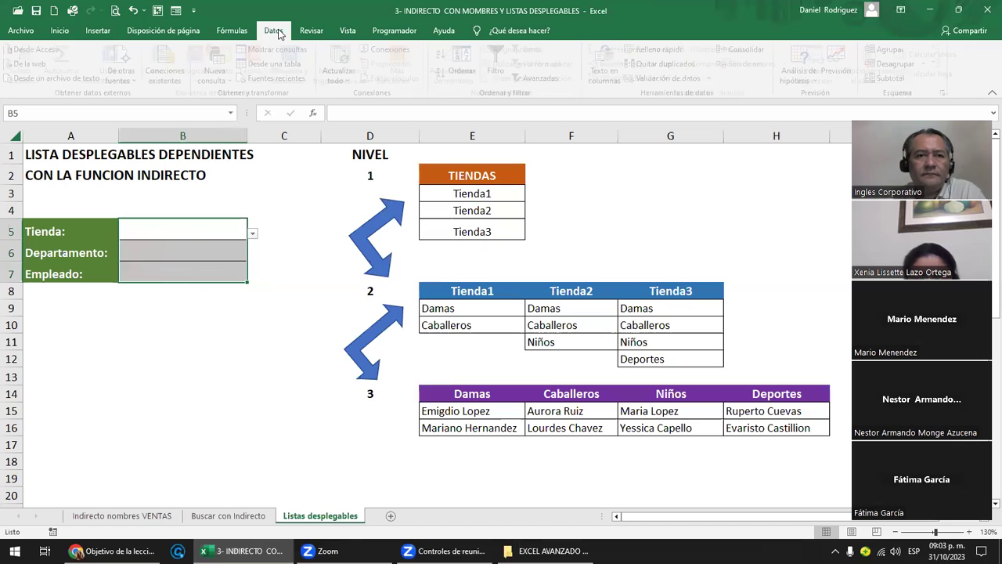
pyautogui.click(657, 79)
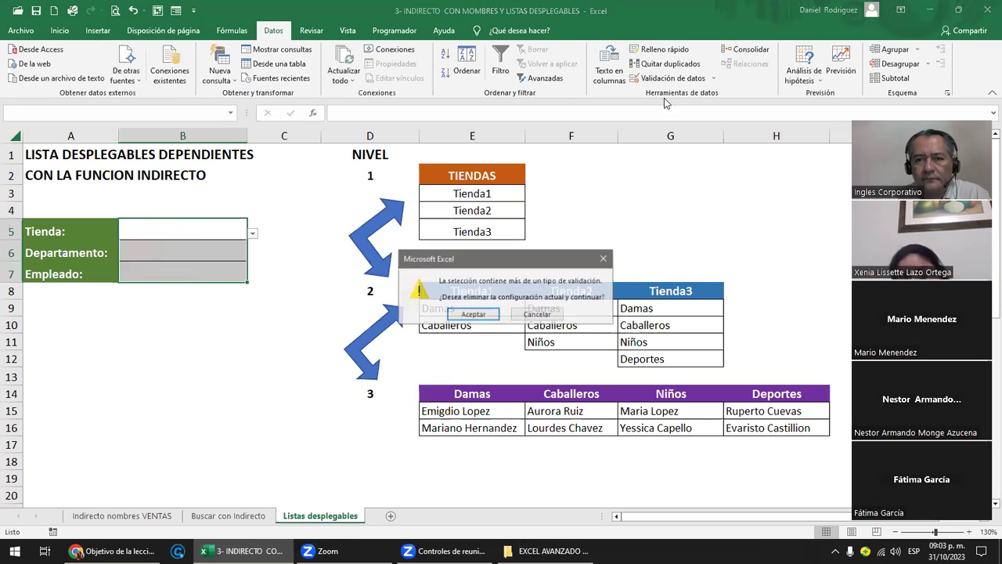
pyautogui.click(493, 315)
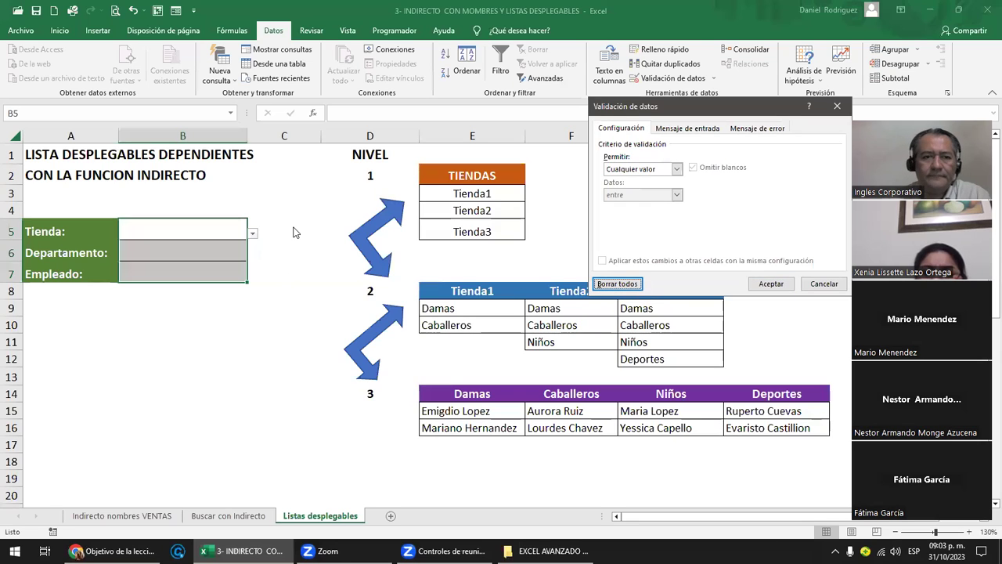
pyautogui.click(771, 283)
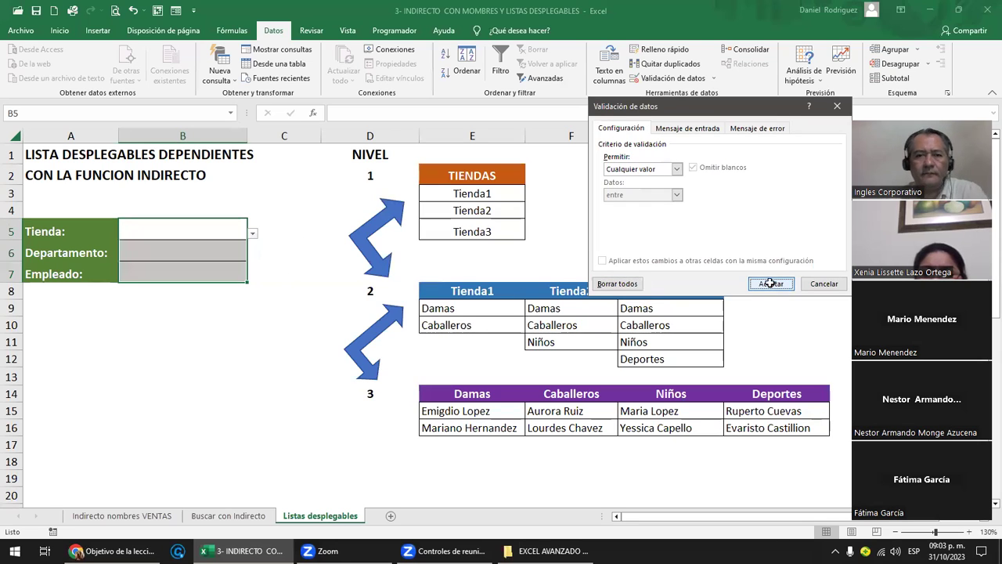
# - Give B5 a List validation whose source is the store names E3:E5
pyautogui.click(185, 231)
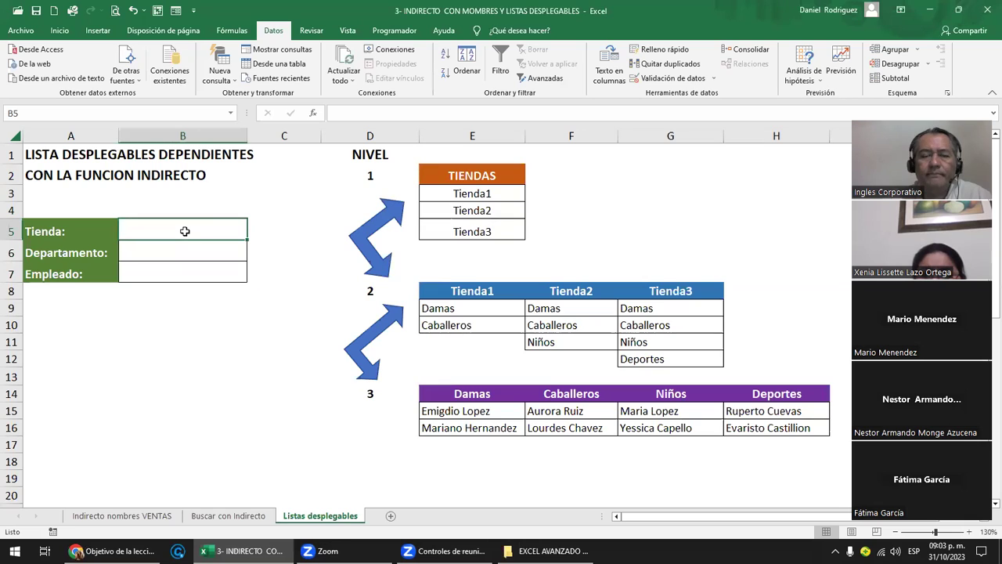
pyautogui.click(688, 79)
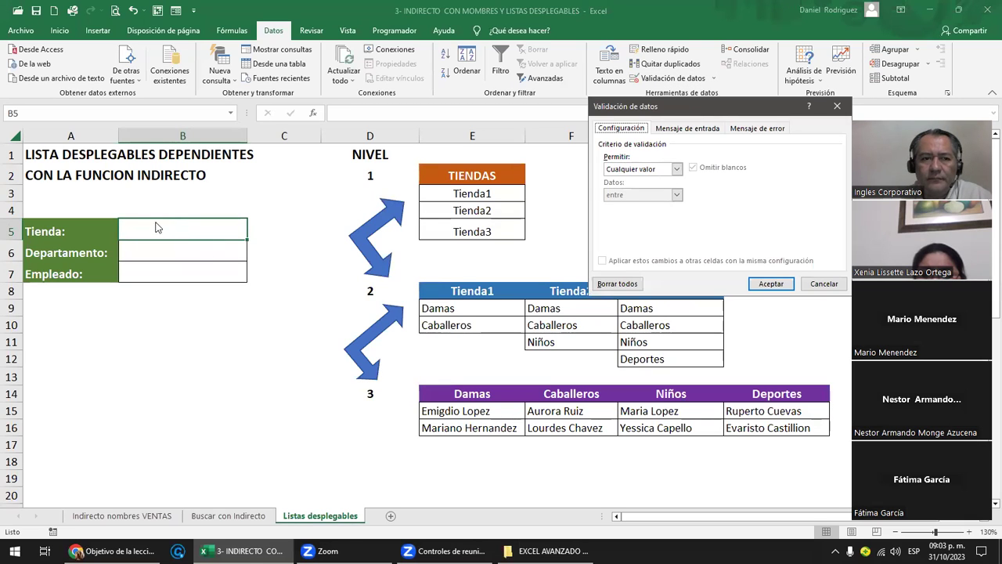
pyautogui.click(675, 168)
pyautogui.click(636, 205)
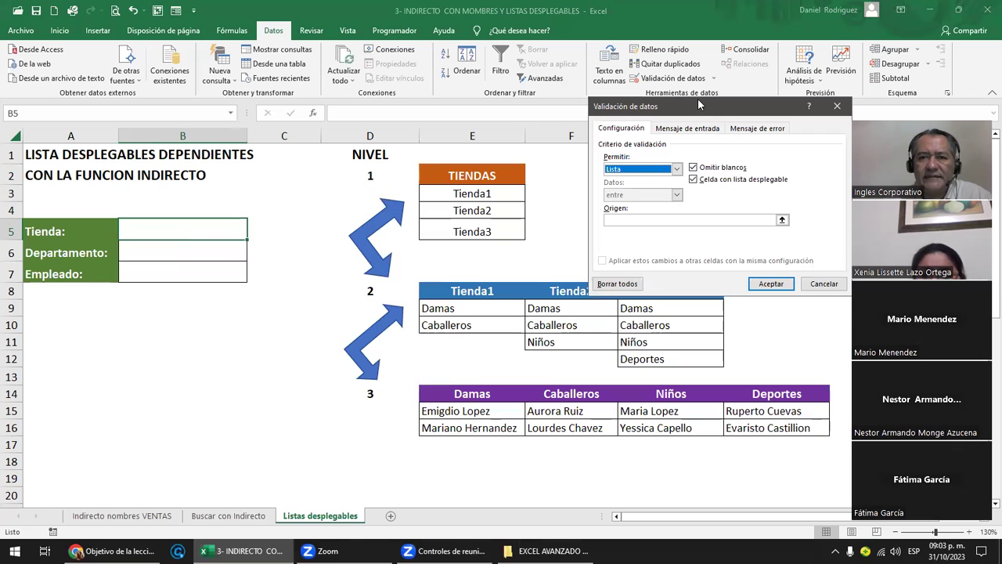
pyautogui.moveTo(697, 106); pyautogui.dragTo(674, 150)
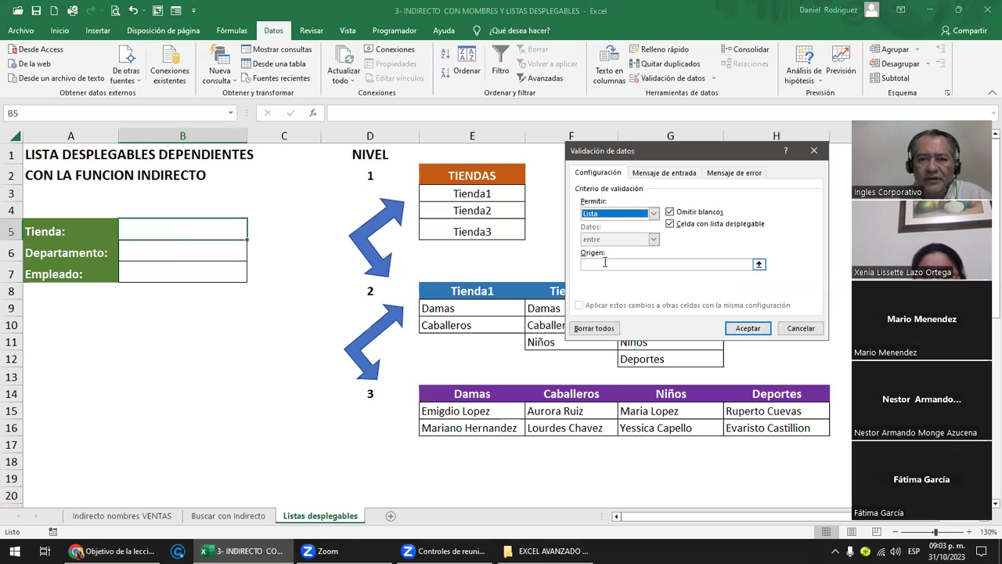
pyautogui.click(604, 262)
pyautogui.write('=')
pyautogui.moveTo(480, 202); pyautogui.dragTo(467, 223)
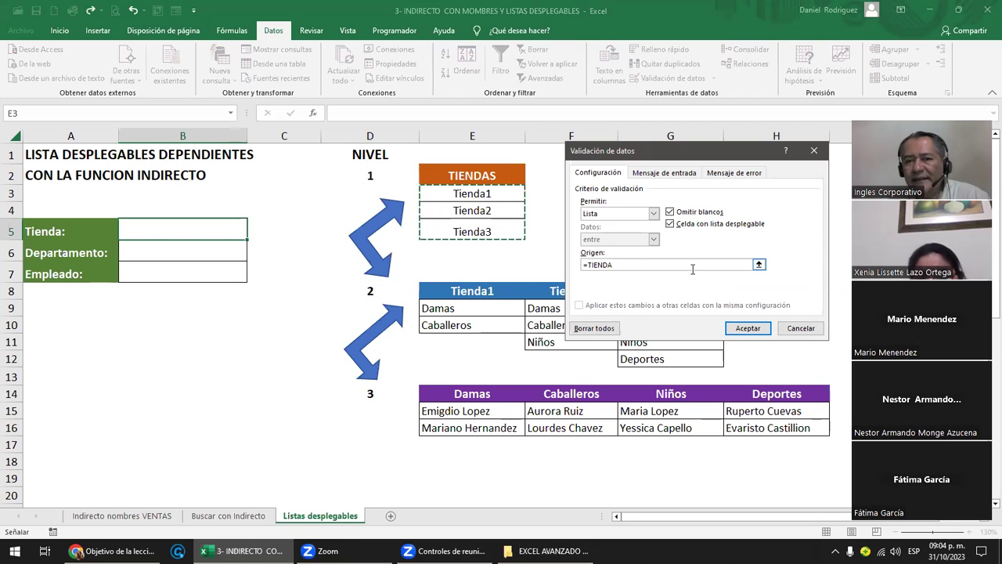
pyautogui.click(750, 334)
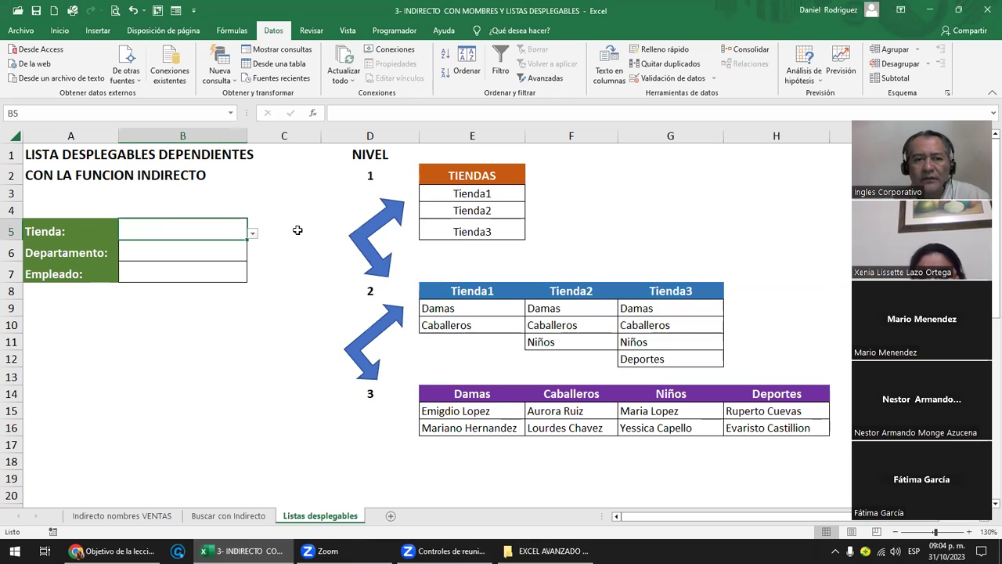
# - Choose Tienda2 from B5's store dropdown
pyautogui.click(252, 235)
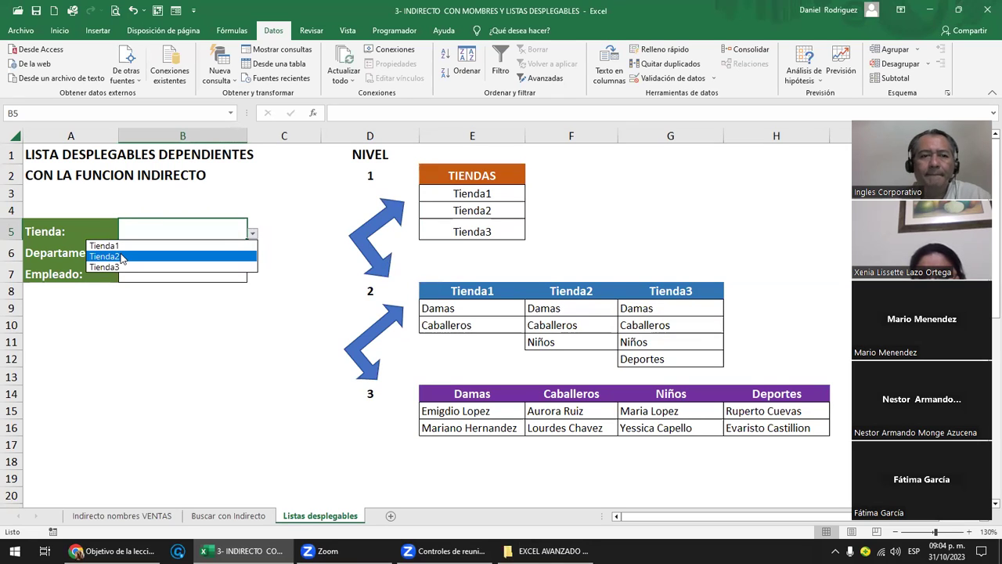
pyautogui.click(109, 246)
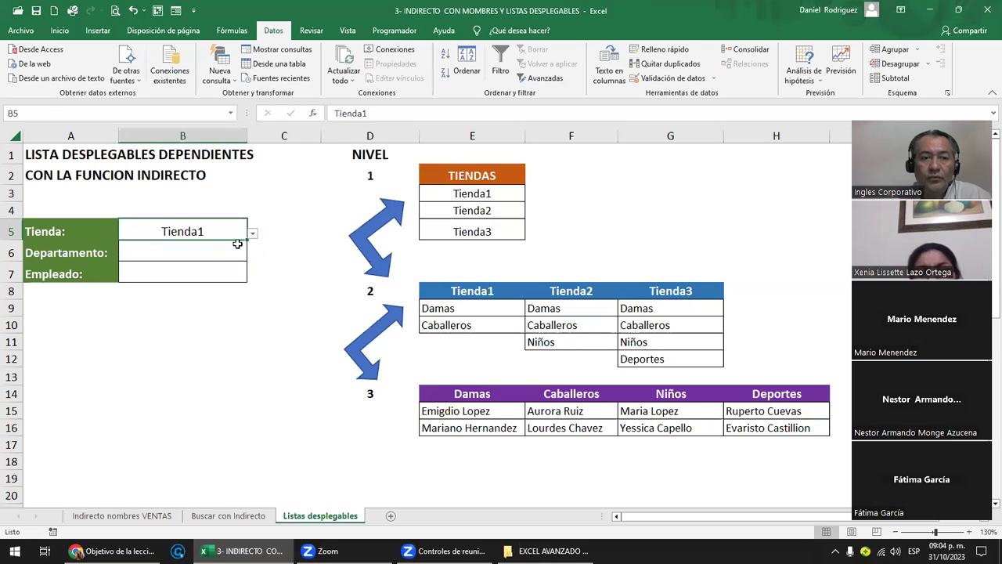
pyautogui.click(251, 233)
pyautogui.click(244, 234)
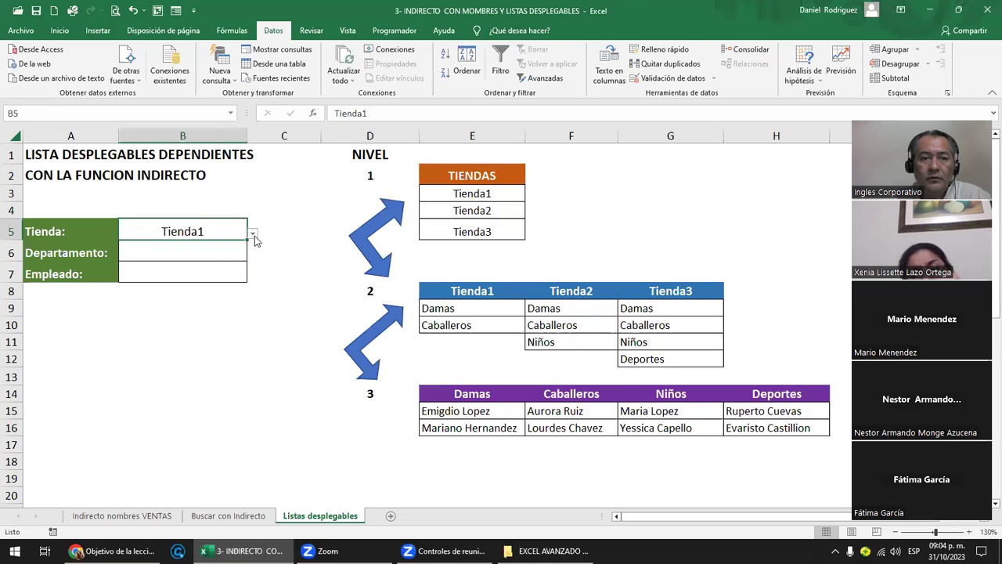
pyautogui.click(255, 235)
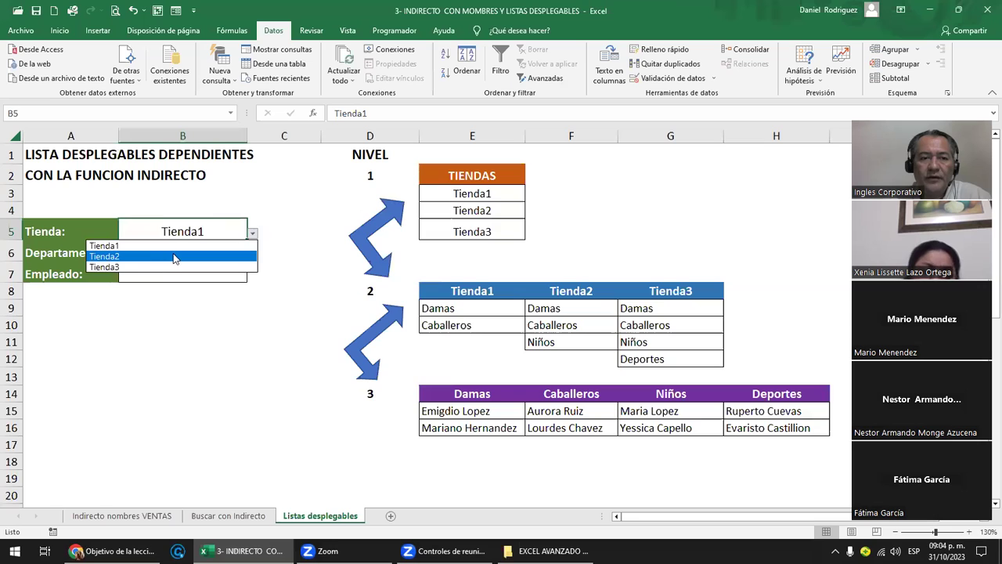
pyautogui.click(176, 257)
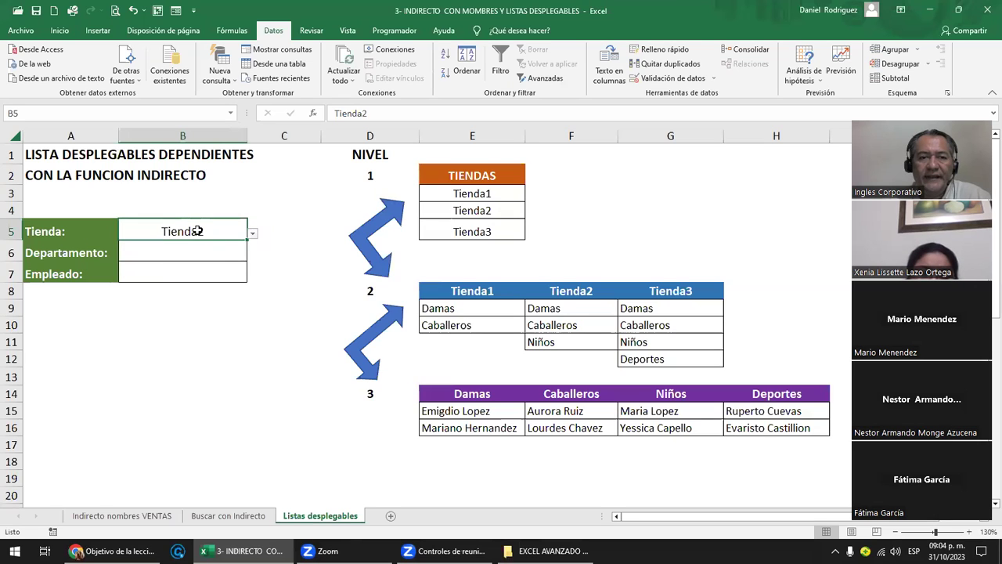
# - Check Tienda2's departments in F9:F11 and enter DAMAS in B6
pyautogui.click(199, 255)
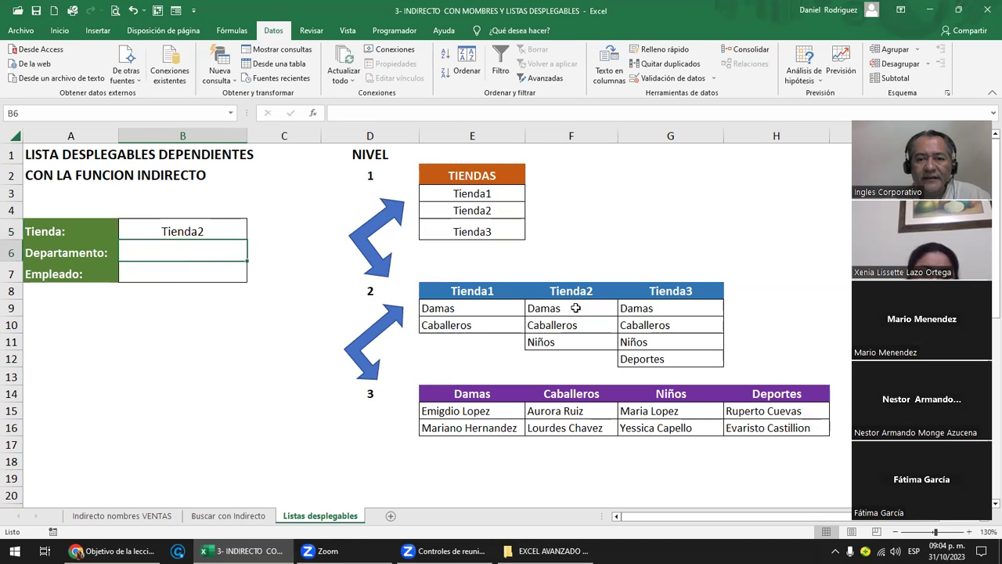
pyautogui.moveTo(574, 308); pyautogui.dragTo(572, 336)
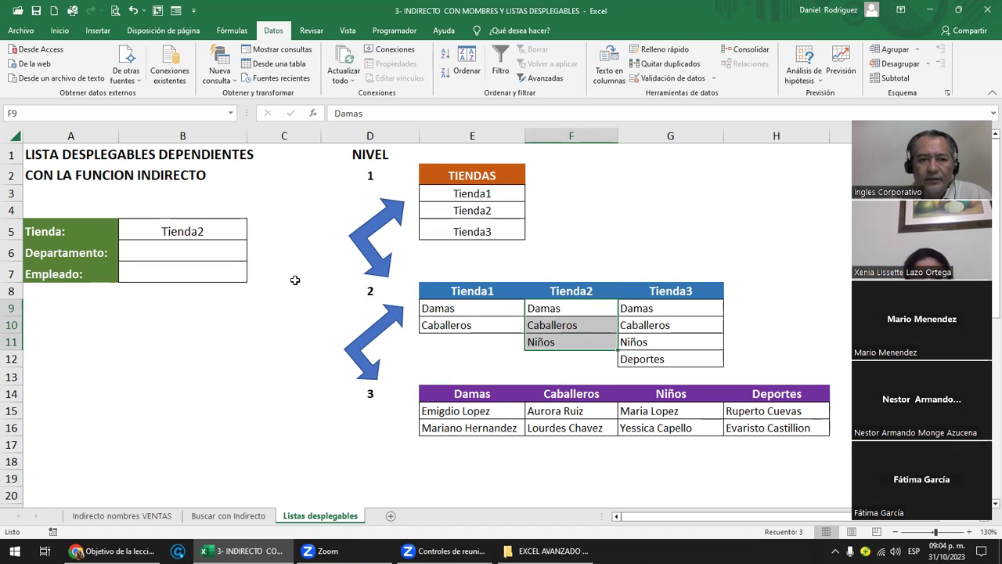
pyautogui.click(232, 259)
pyautogui.write('DA')
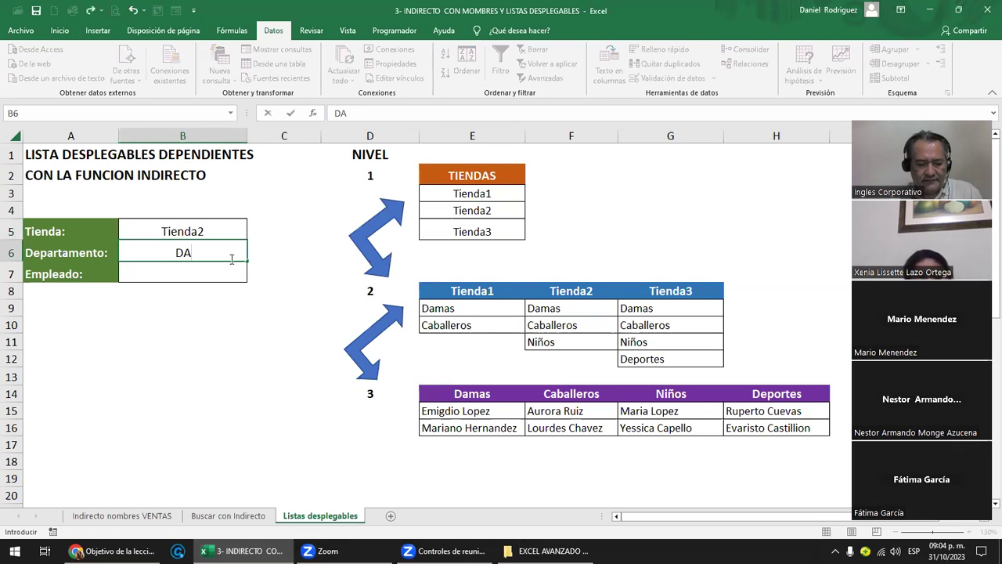
pyautogui.write('MAS')
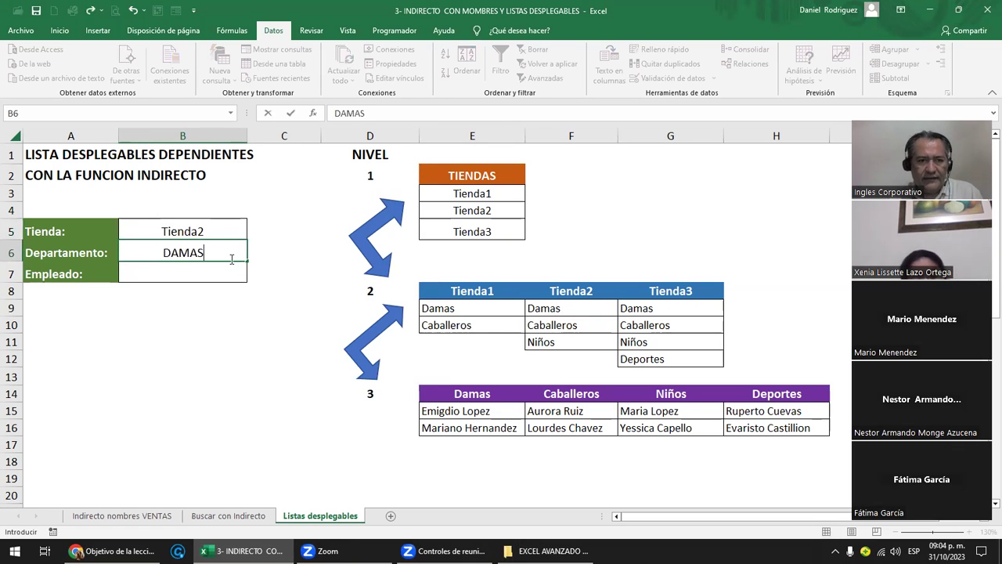
pyautogui.press('Return')
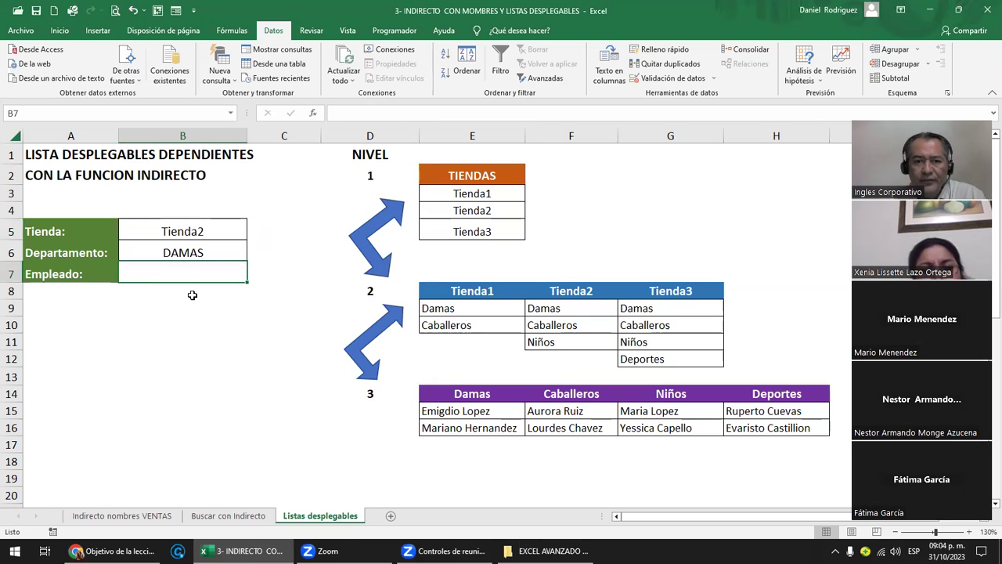
# - Copy the second Damas employee's name from E16 into the Empleado cell B7
pyautogui.moveTo(477, 410); pyautogui.dragTo(474, 429)
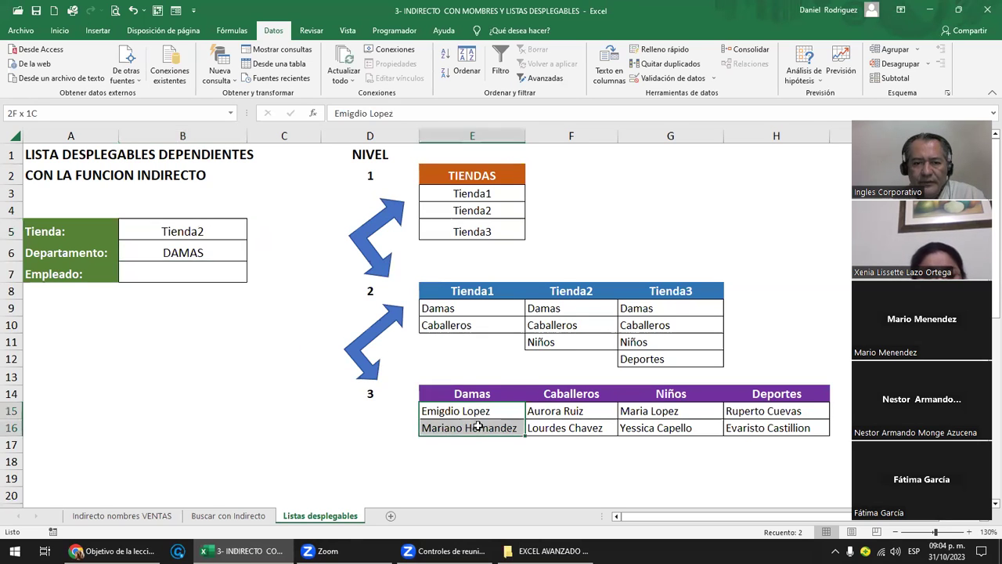
pyautogui.click(478, 429)
pyautogui.hotkey('ctrl', 'c')
pyautogui.click(213, 273)
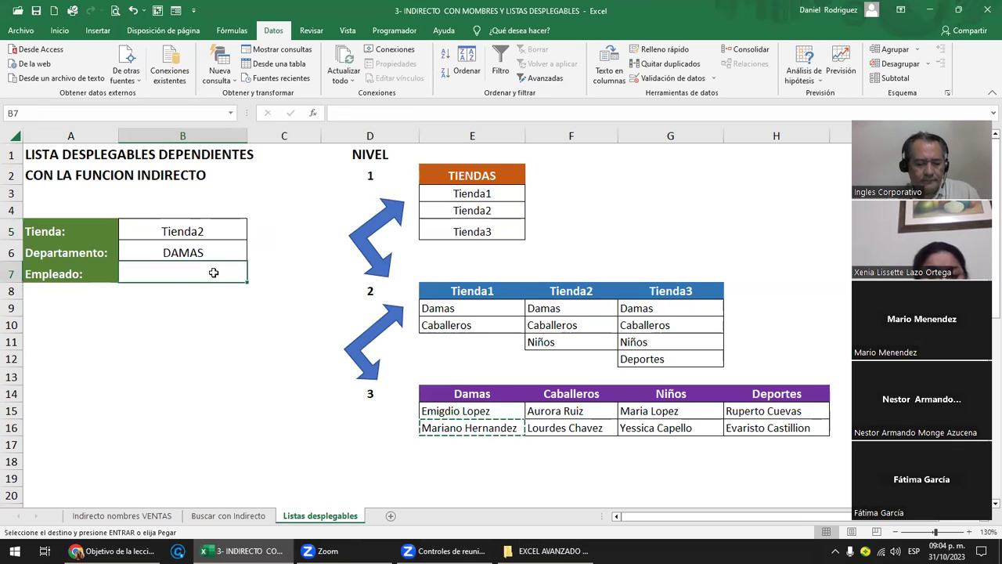
pyautogui.hotkey('ctrl', 'v')
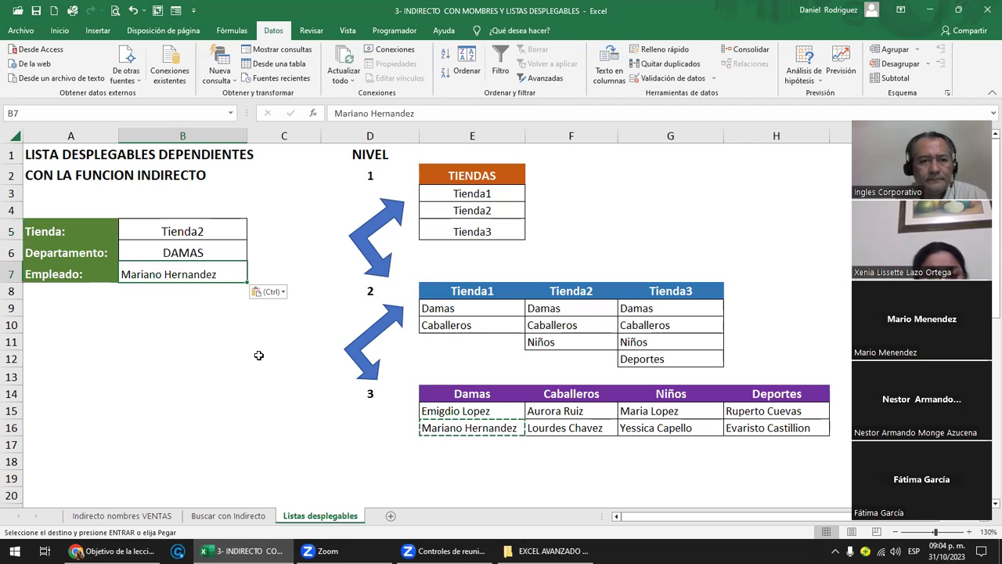
pyautogui.click(258, 354)
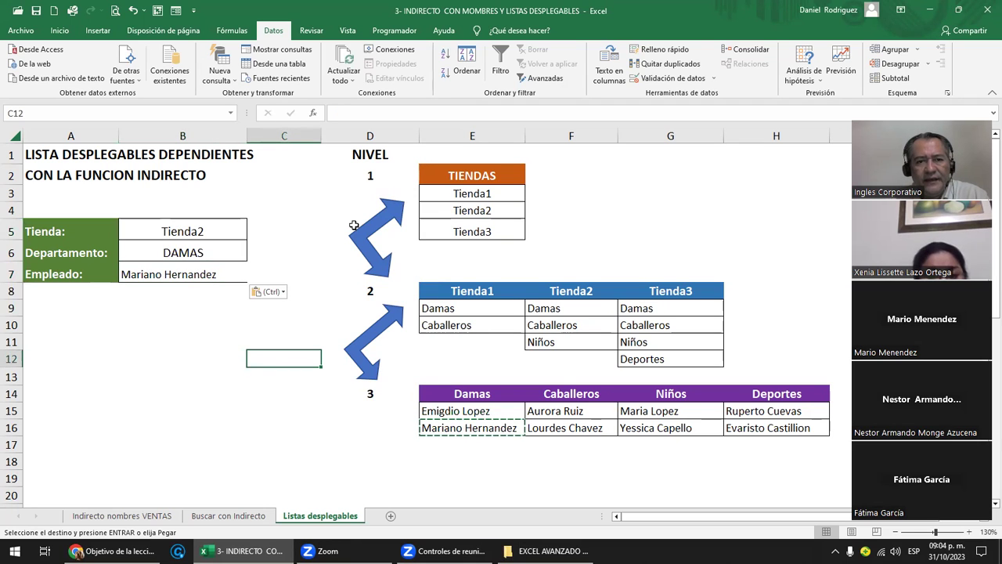
# - Review the Tienda2 and Damas source lists, clear the copy marquee, and reselect B5:B7
pyautogui.click(486, 216)
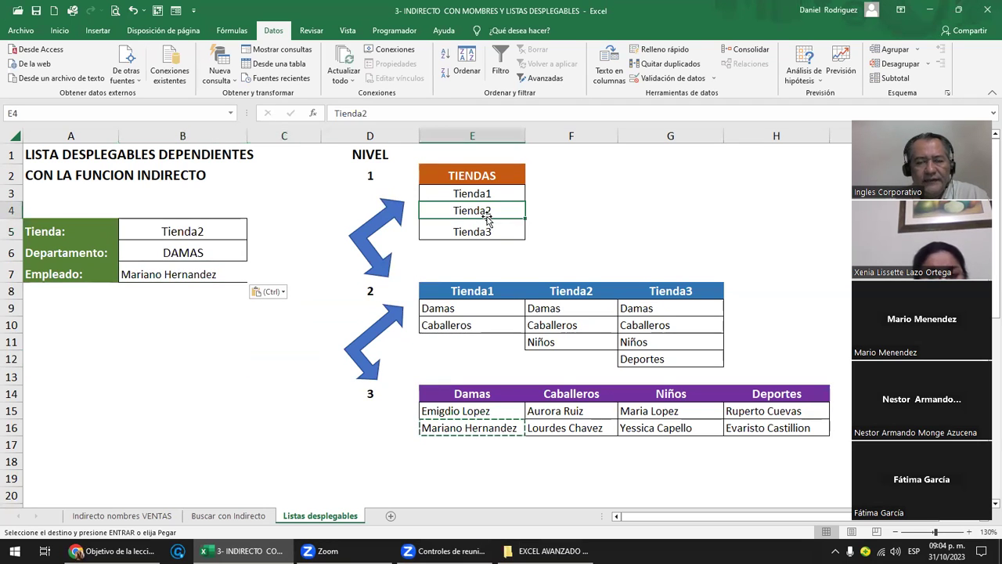
pyautogui.click(209, 251)
pyautogui.moveTo(484, 310); pyautogui.dragTo(479, 326)
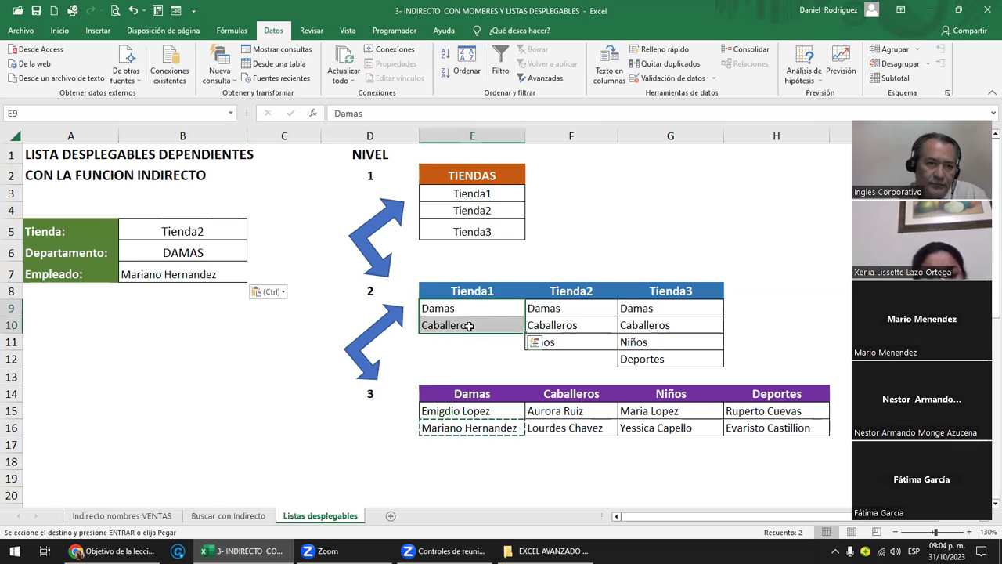
pyautogui.click(205, 247)
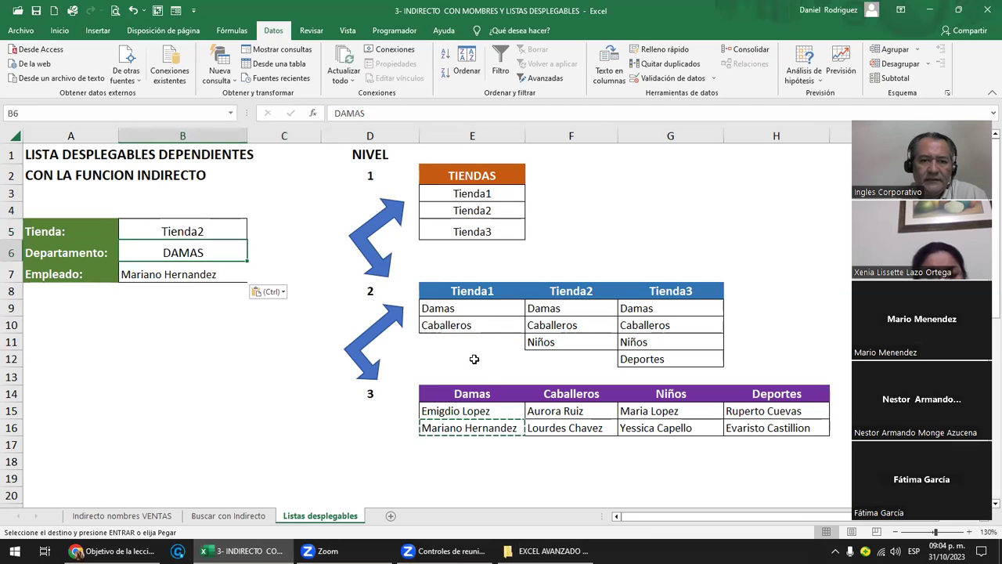
pyautogui.press('Escape')
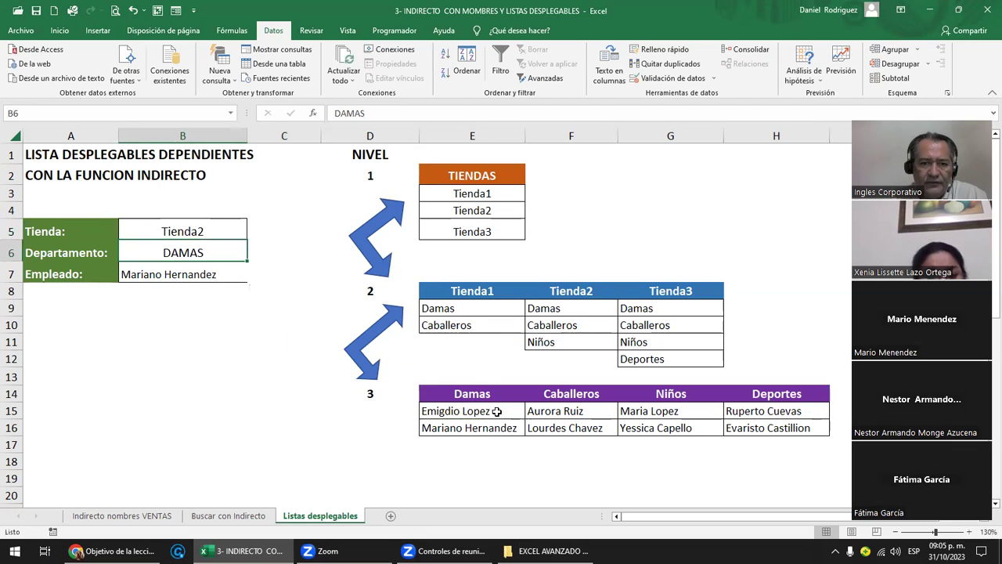
pyautogui.moveTo(480, 410); pyautogui.dragTo(490, 423)
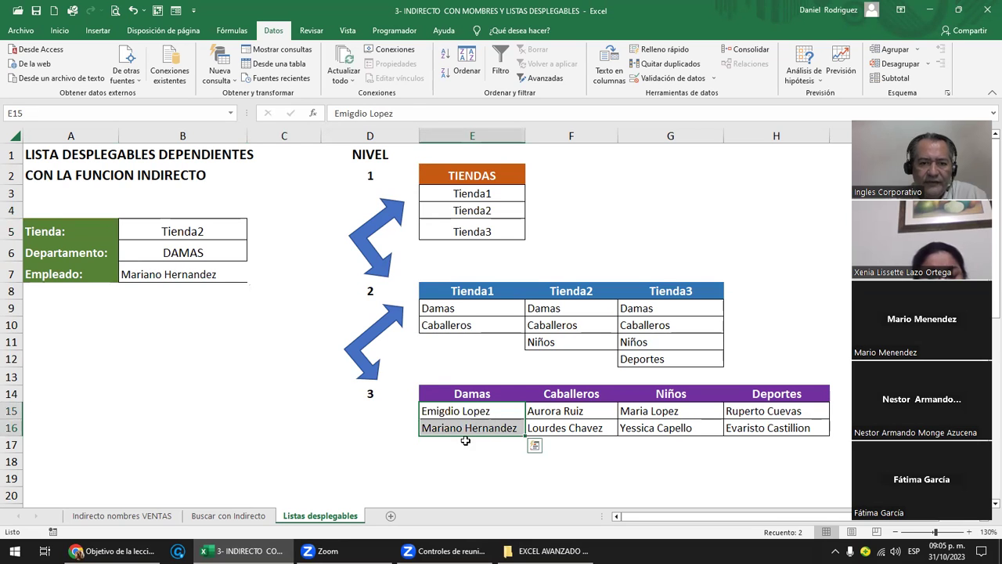
pyautogui.click(465, 429)
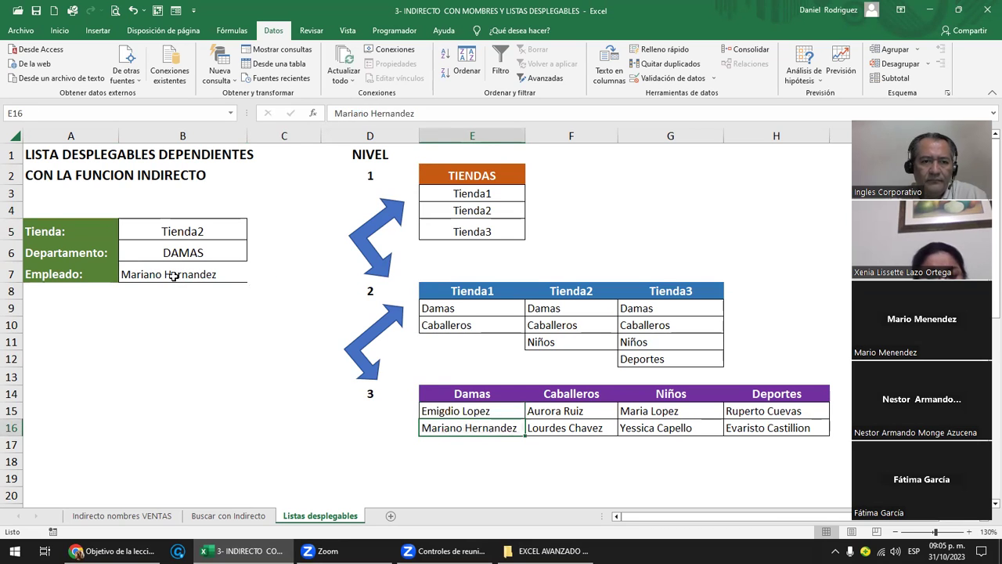
pyautogui.click(173, 275)
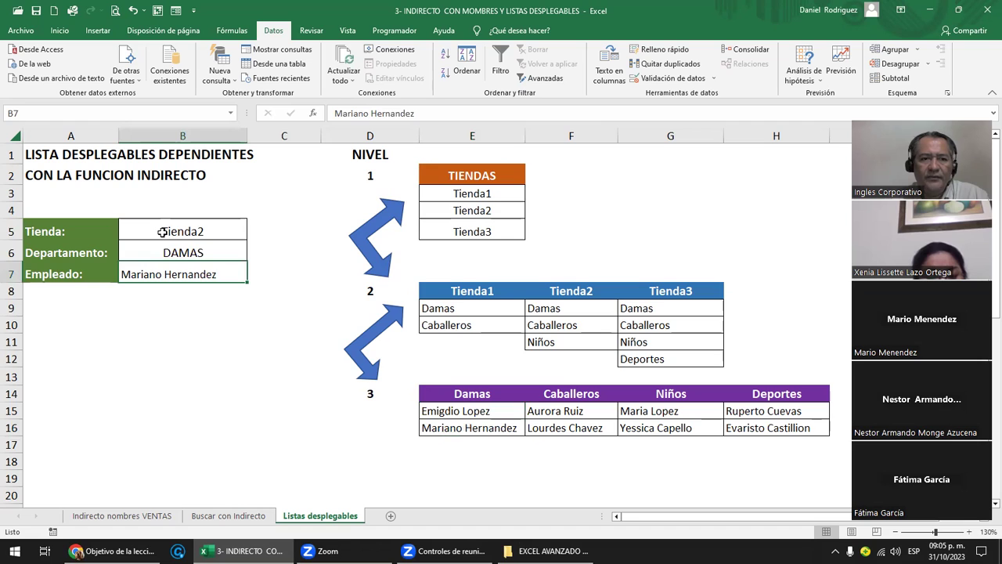
pyautogui.moveTo(162, 232); pyautogui.dragTo(171, 273)
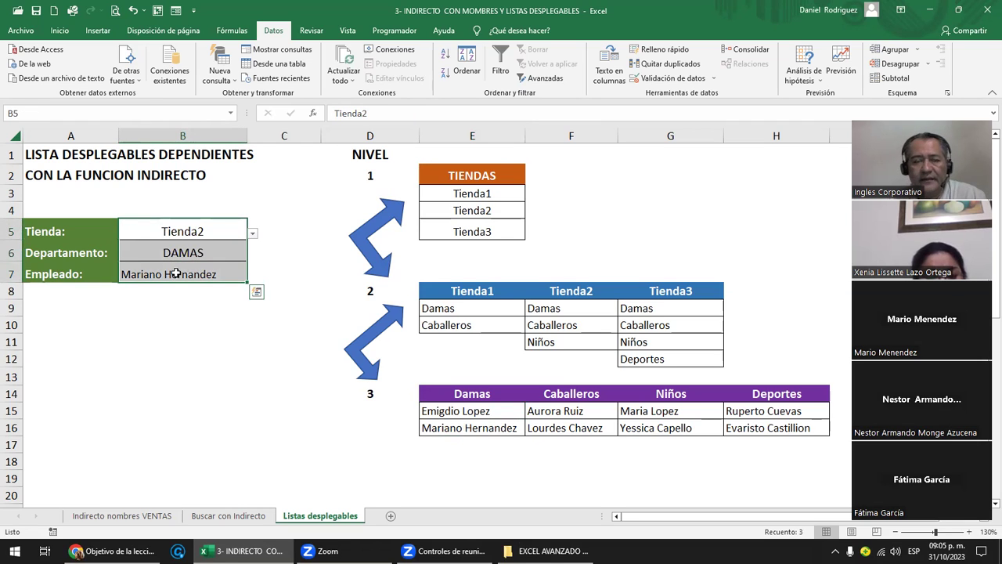
pyautogui.click(202, 261)
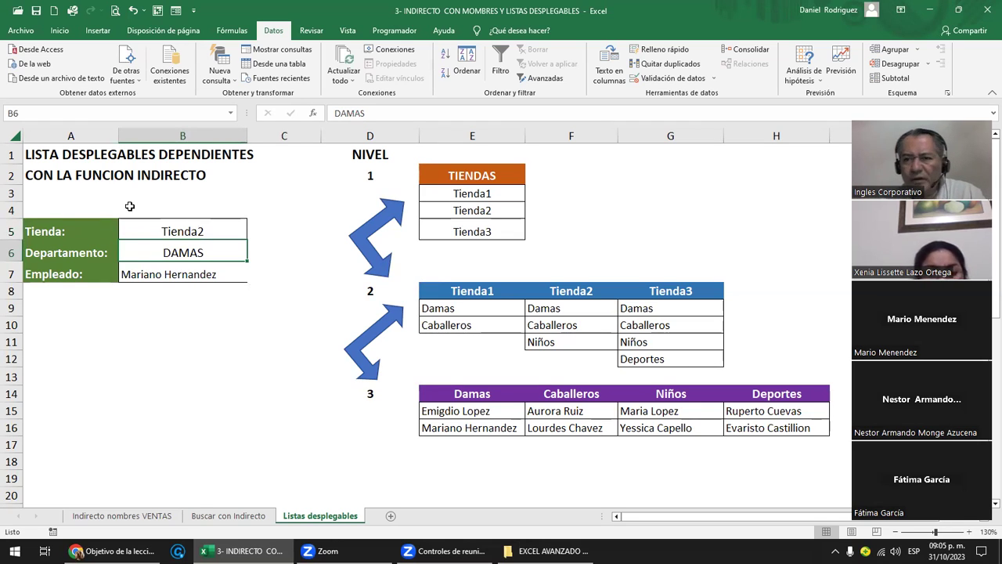
pyautogui.click(184, 228)
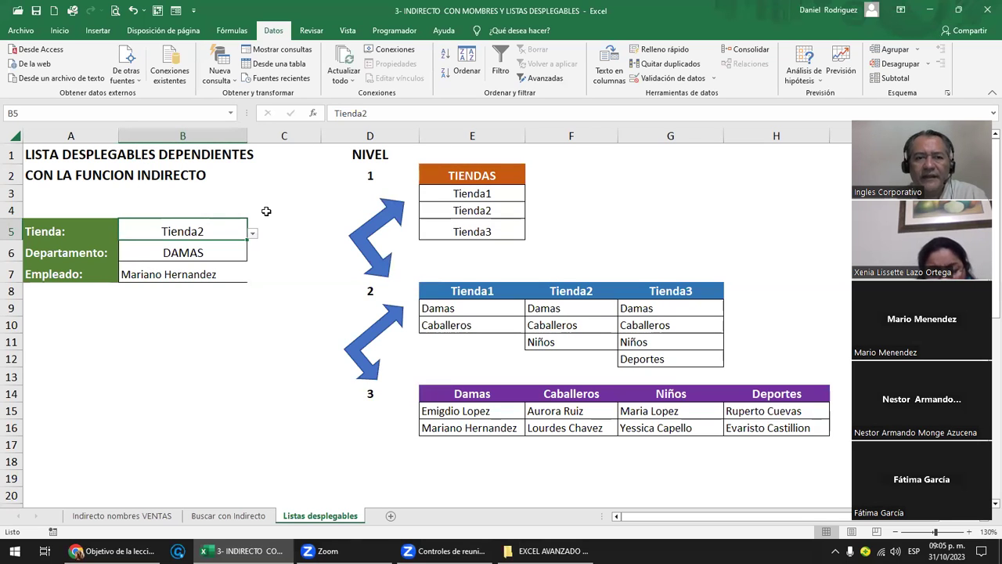
# - Review the source tables E2:H16, then save the workbook
pyautogui.moveTo(469, 177); pyautogui.dragTo(808, 428)
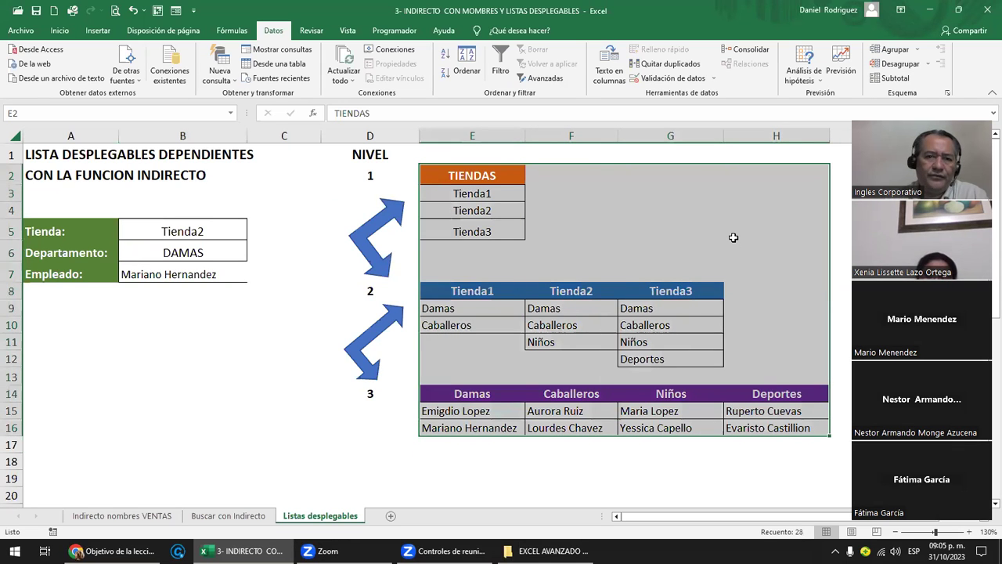
pyautogui.click(311, 191)
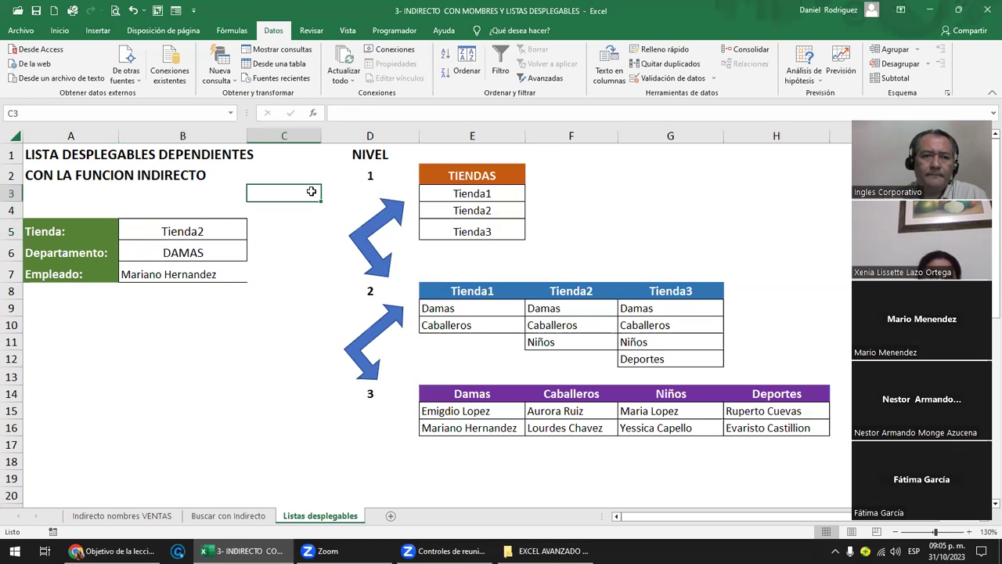
pyautogui.click(36, 13)
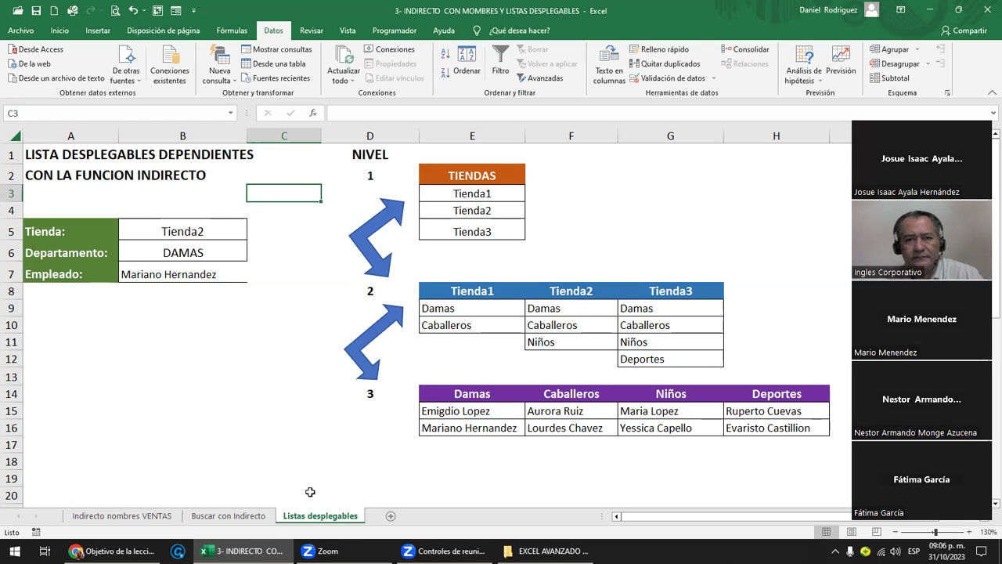
pyautogui.click(36, 11)
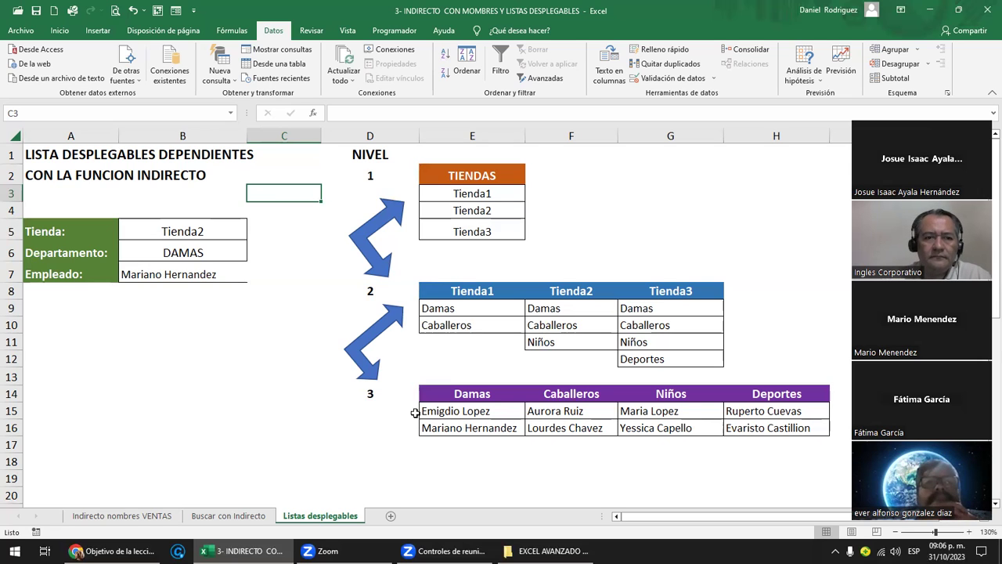
# - Add an outside border to B7 and widen column B to fit the employee name
pyautogui.click(227, 275)
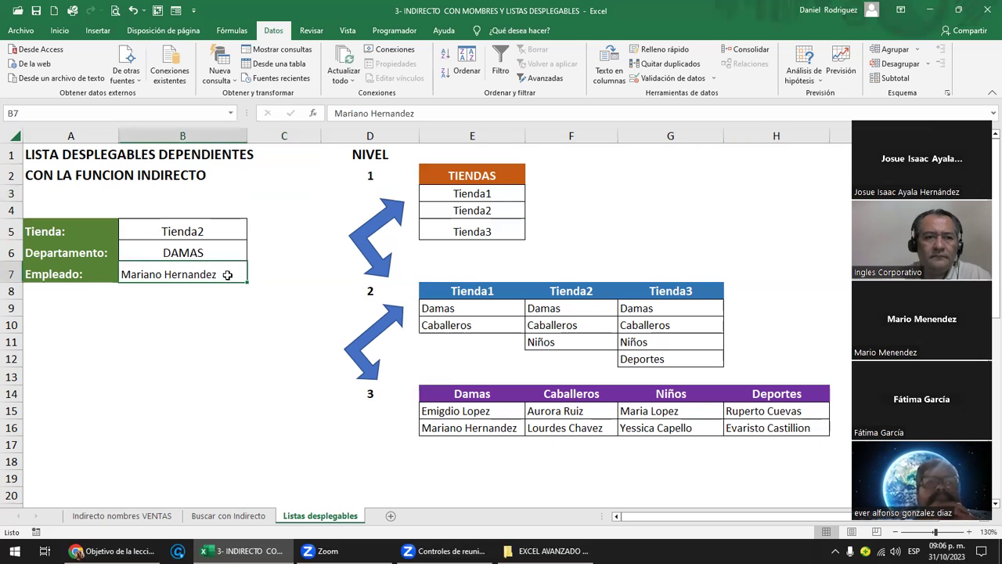
pyautogui.click(59, 30)
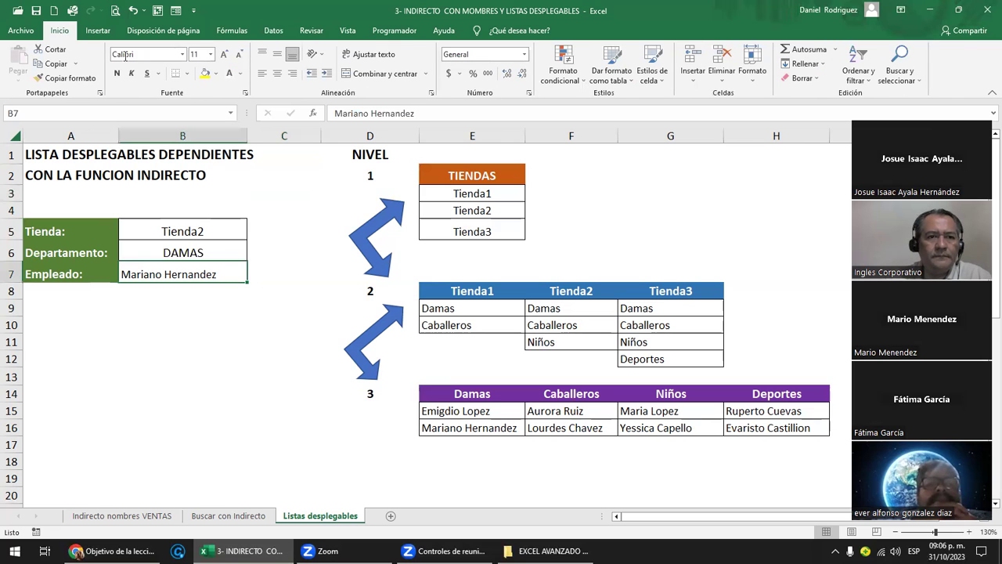
pyautogui.click(187, 74)
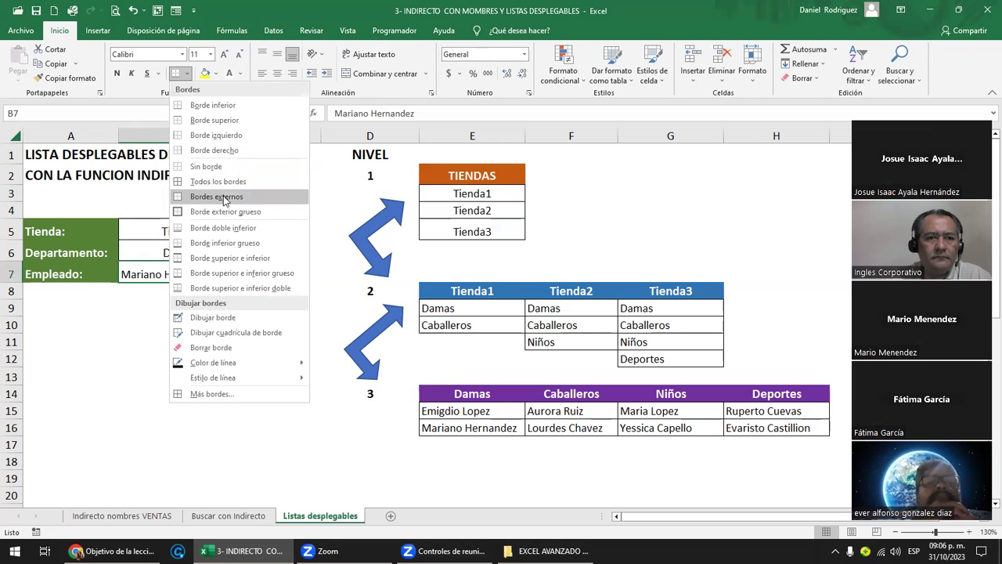
pyautogui.click(224, 199)
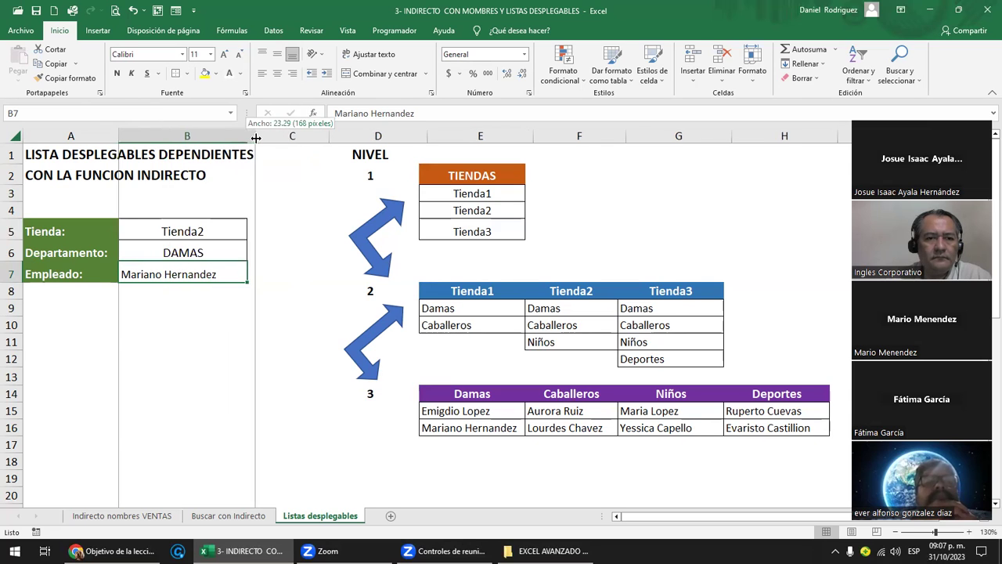
pyautogui.moveTo(244, 138); pyautogui.dragTo(255, 138)
pyautogui.click(289, 271)
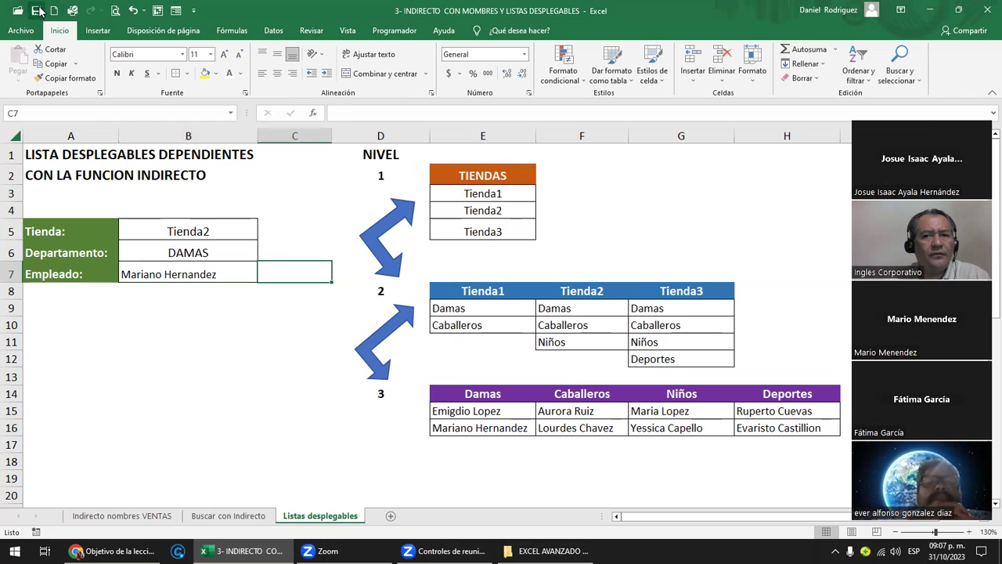
pyautogui.click(167, 297)
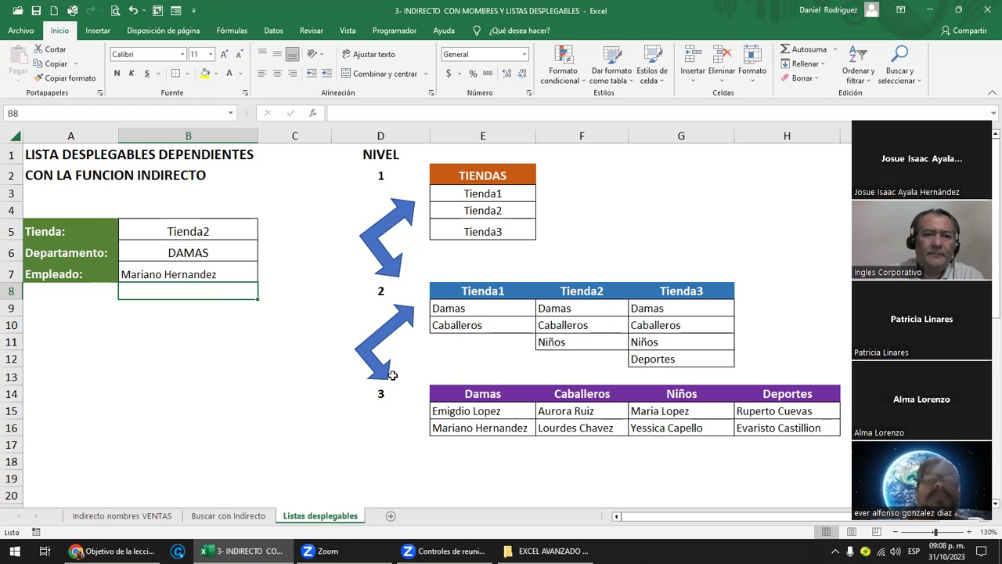
# - Save and close the workbook, then minimise File Explorer to reveal the course page
pyautogui.click(268, 198)
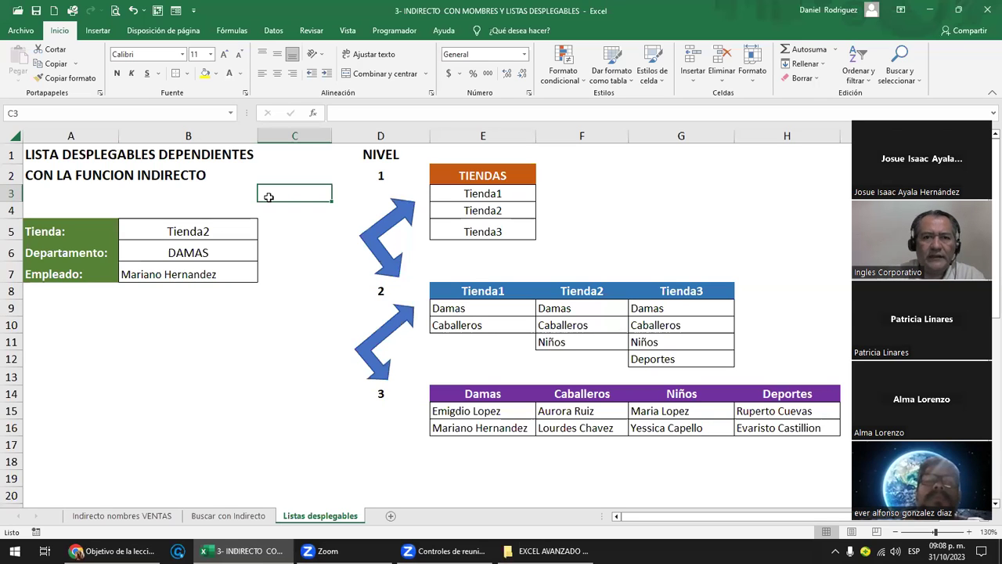
pyautogui.click(36, 12)
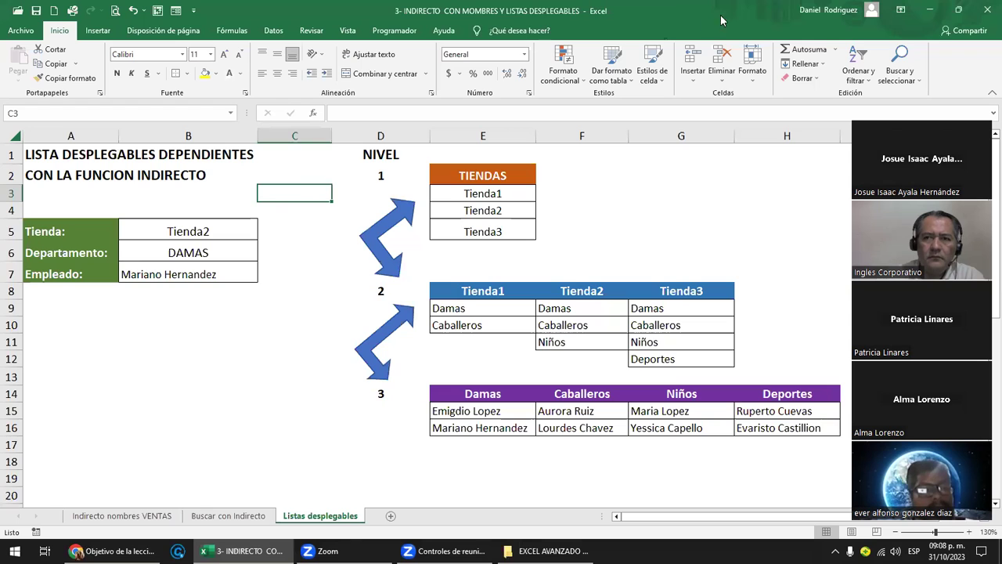
pyautogui.click(985, 12)
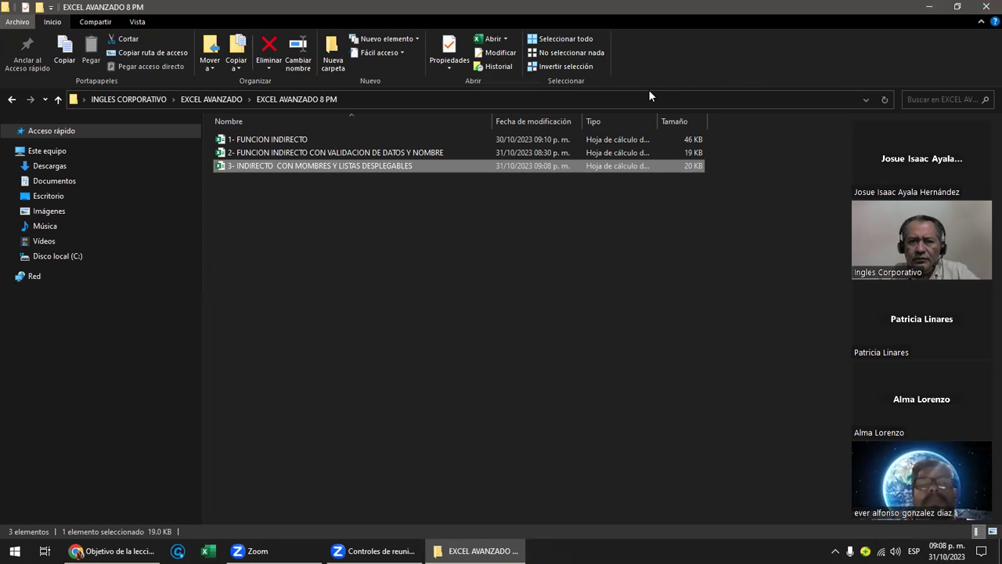
pyautogui.click(929, 6)
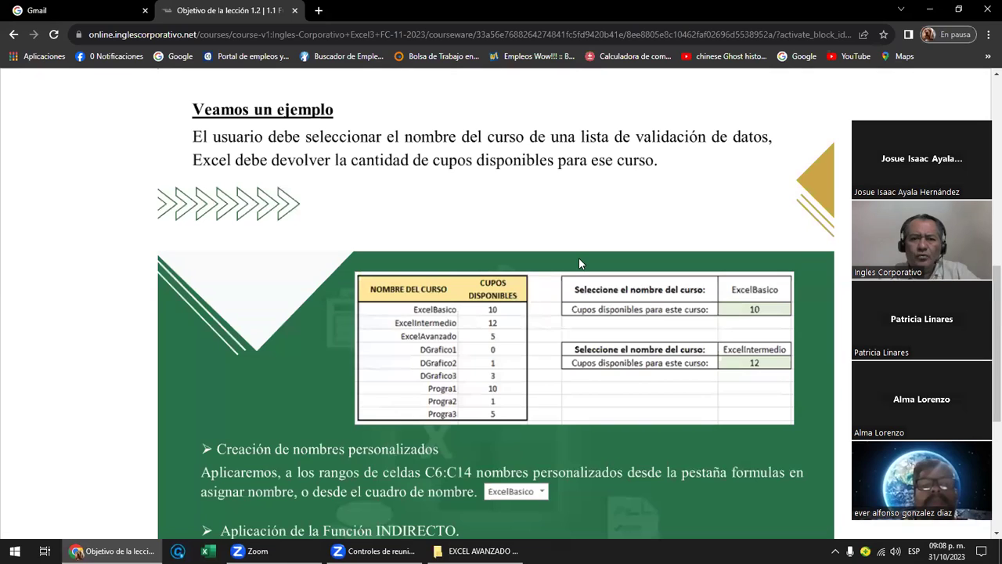
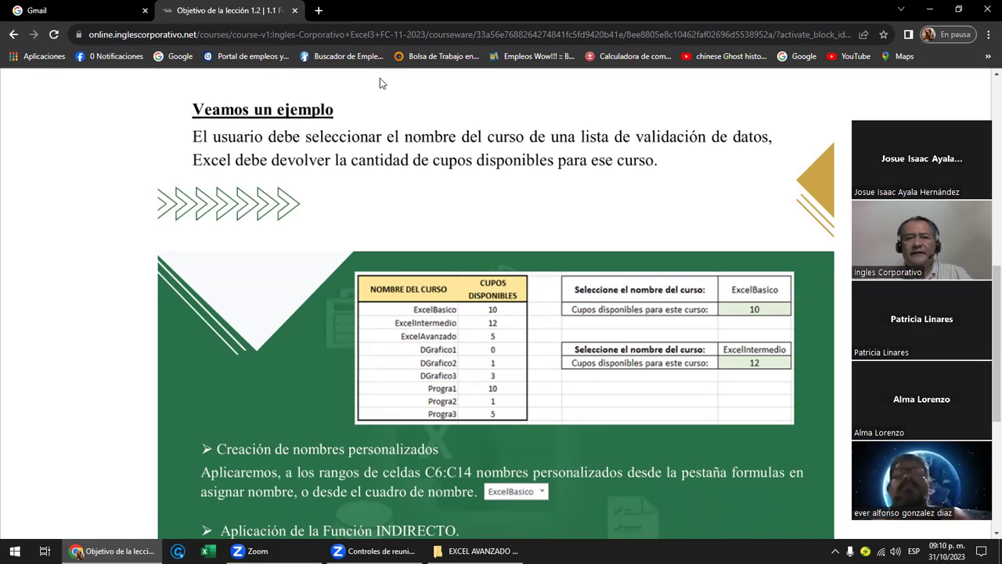
# - Advance with Siguiente to the 'Conoce la Función Indirecto con Validación de Datos' unit and bring its embedded video into view
pyautogui.scroll(-4, 383, 300)
pyautogui.click(521, 384)
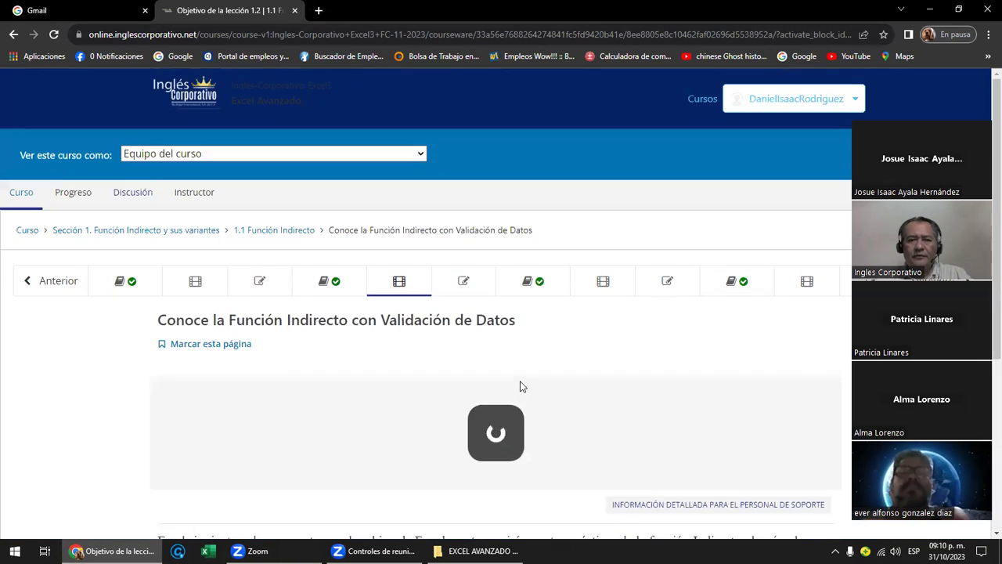
pyautogui.scroll(-3, 510, 384)
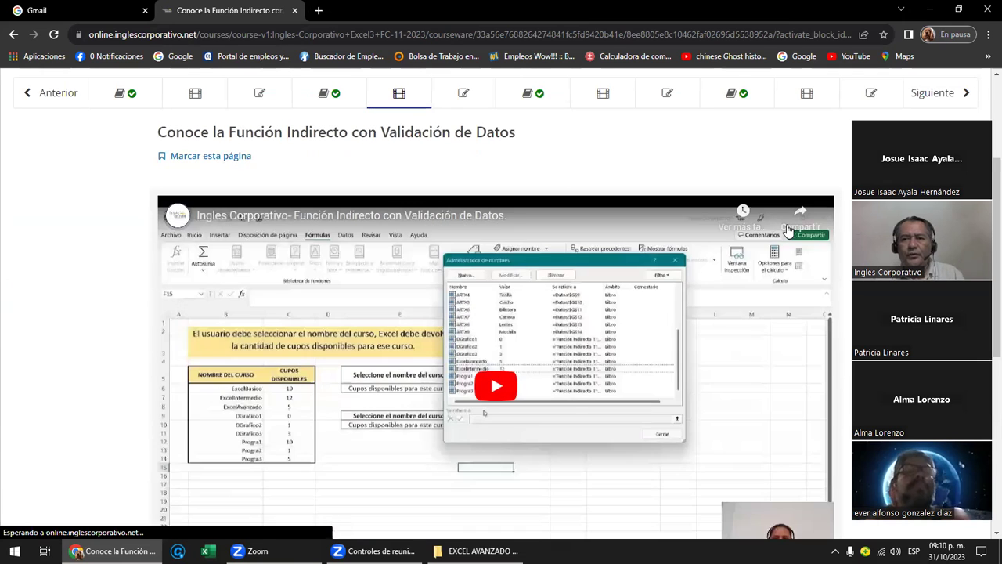